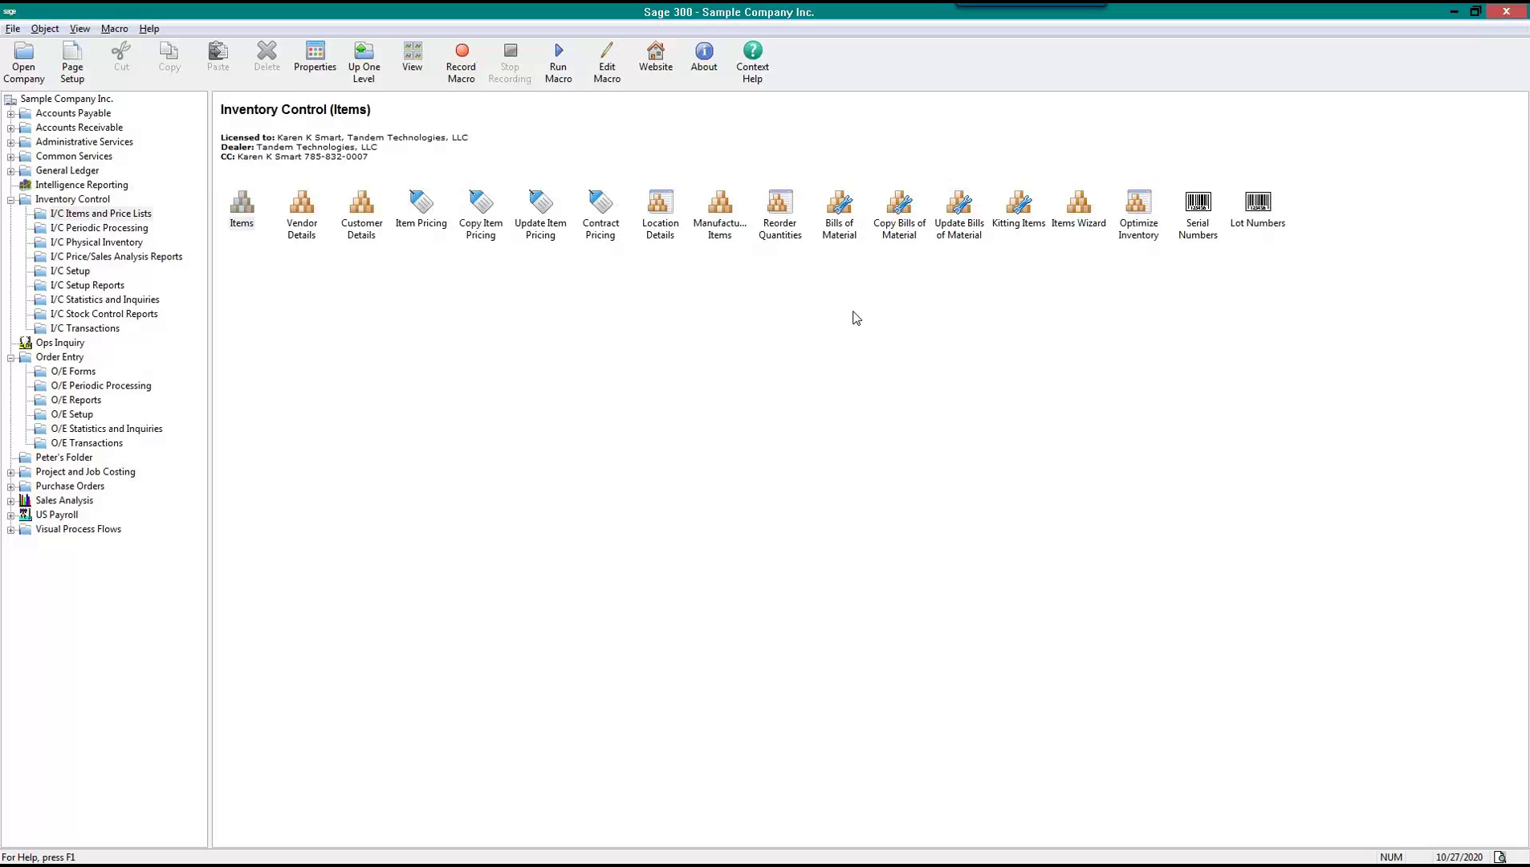
pyautogui.click(1033, 209)
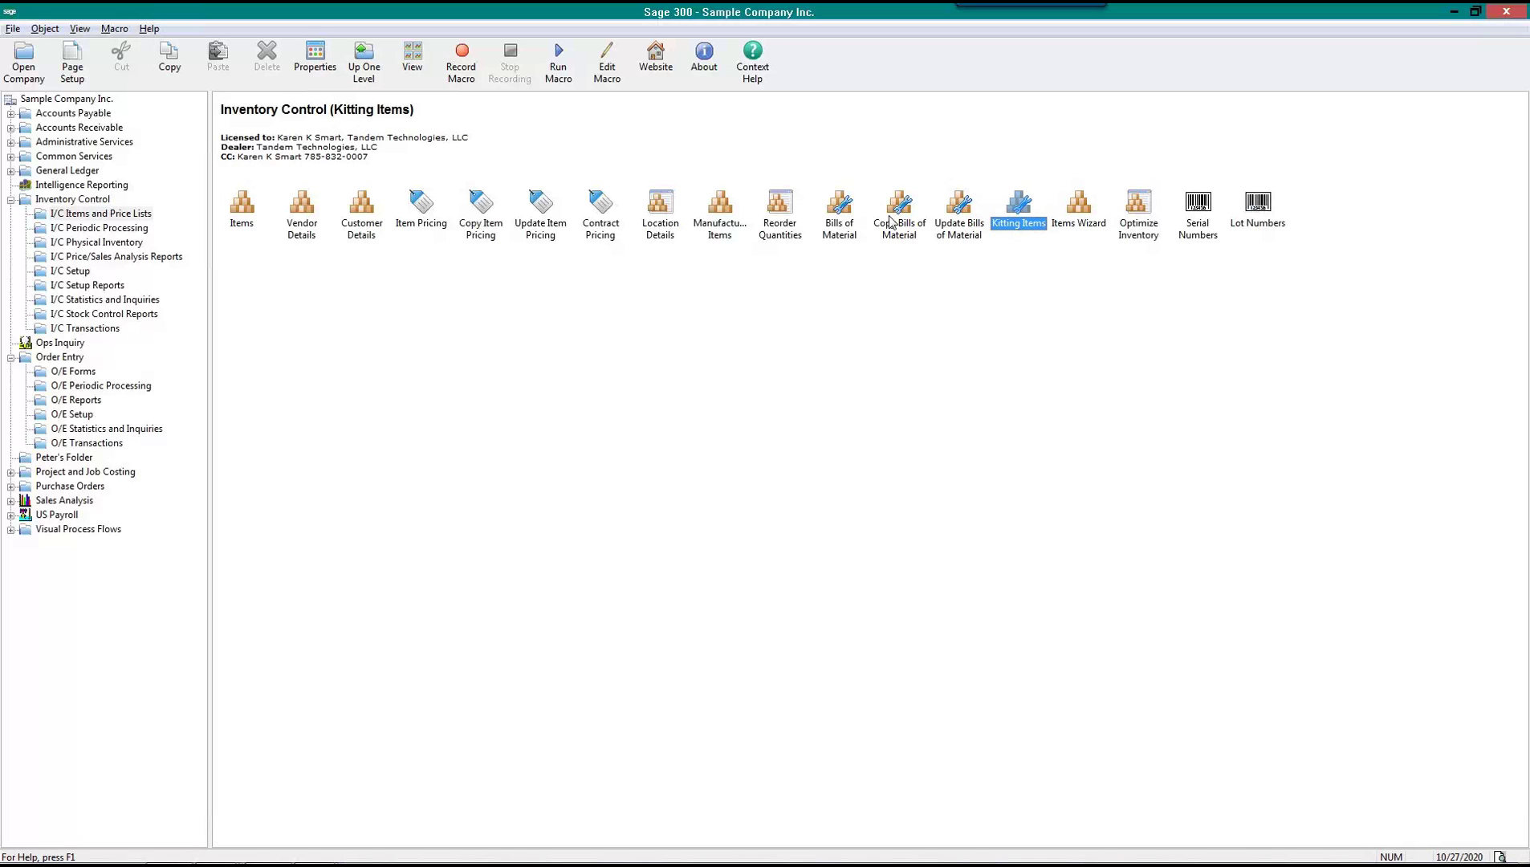
pyautogui.click(842, 212)
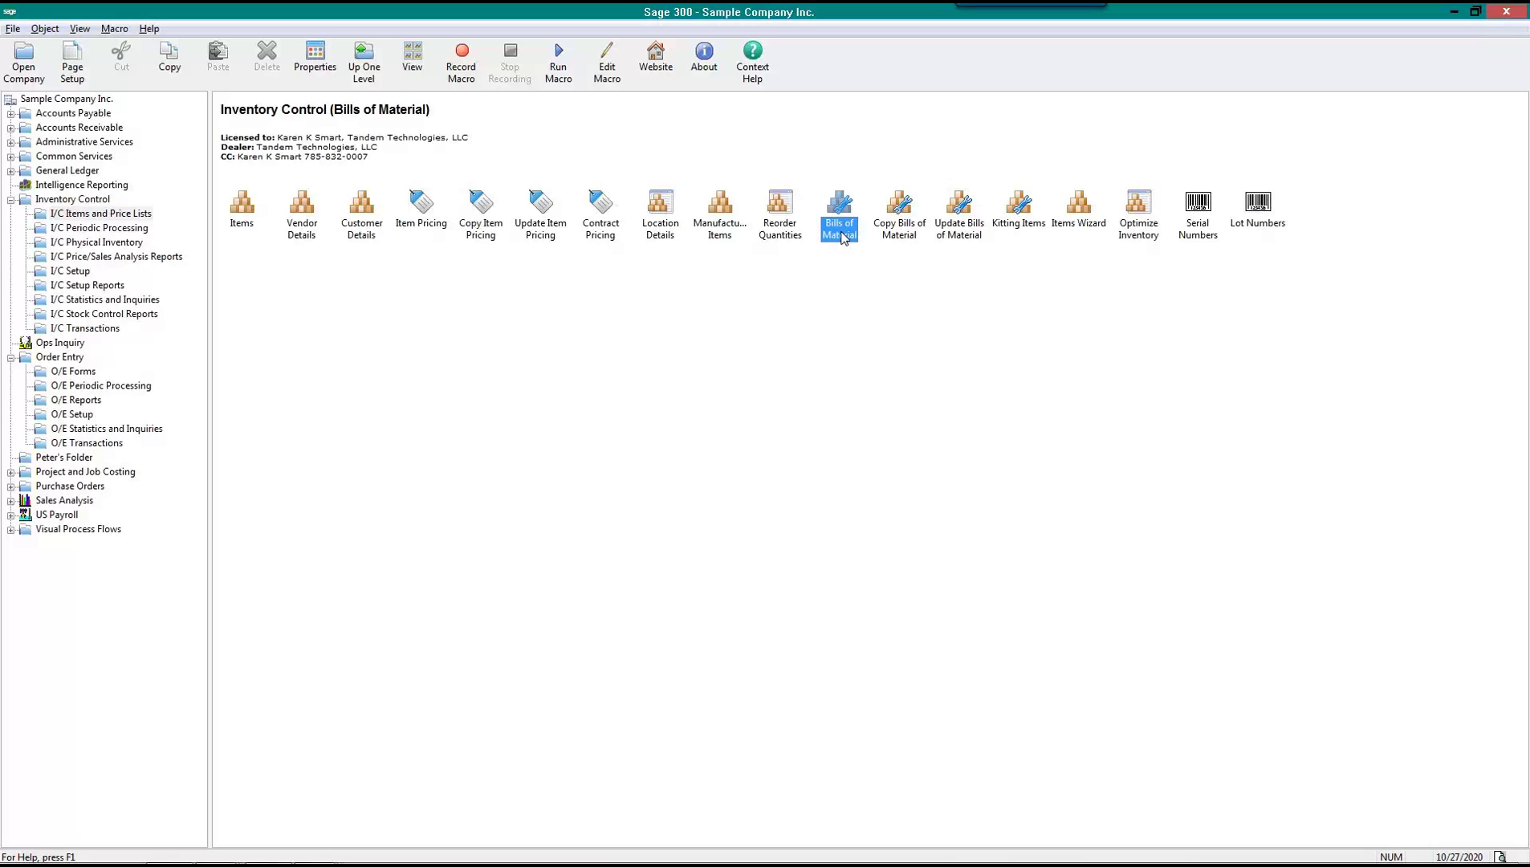
pyautogui.click(1024, 211)
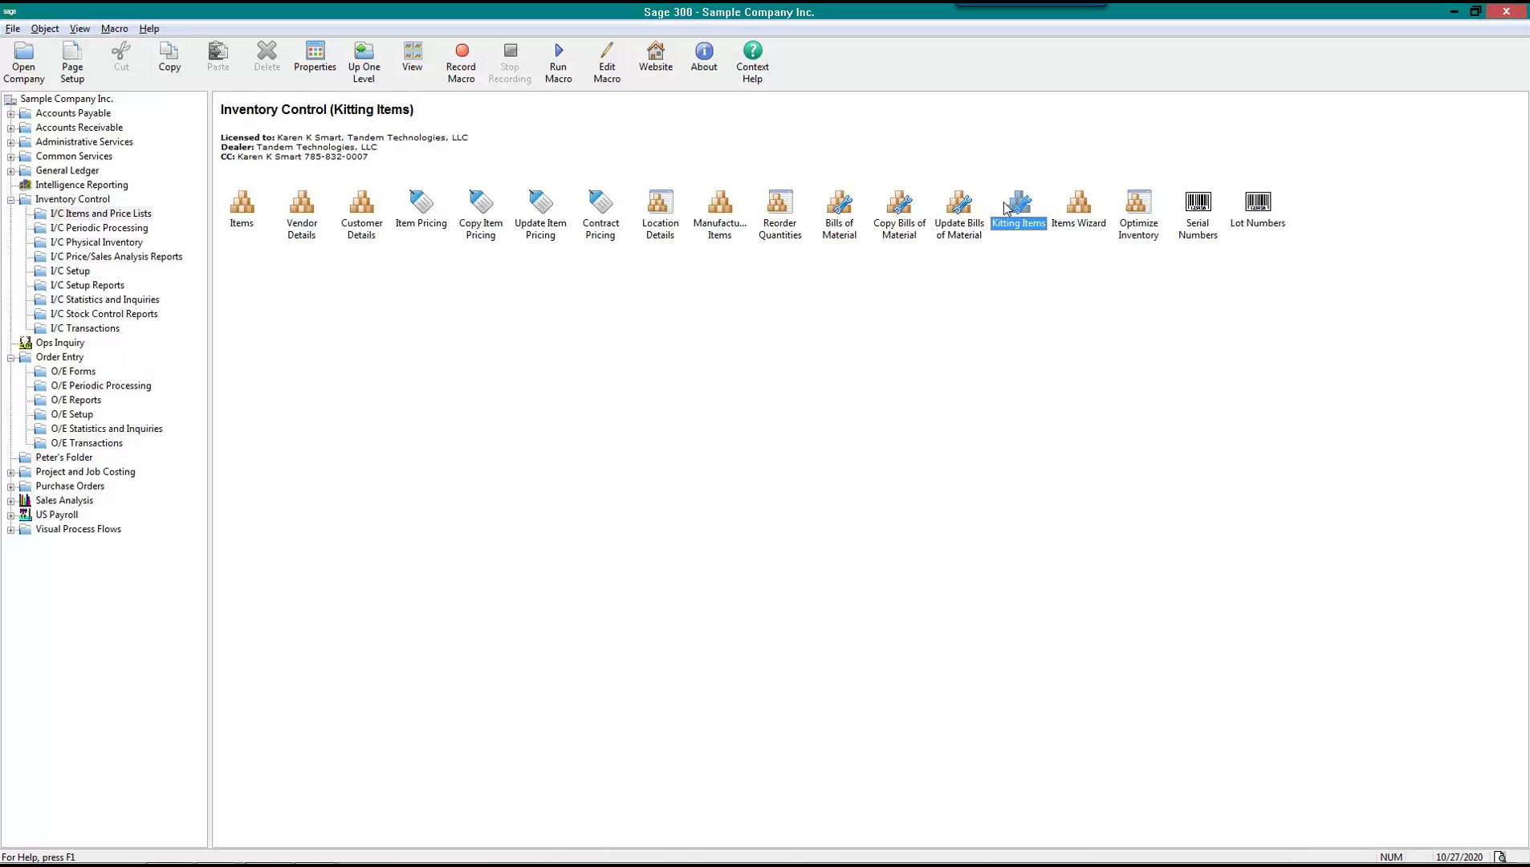
pyautogui.click(842, 212)
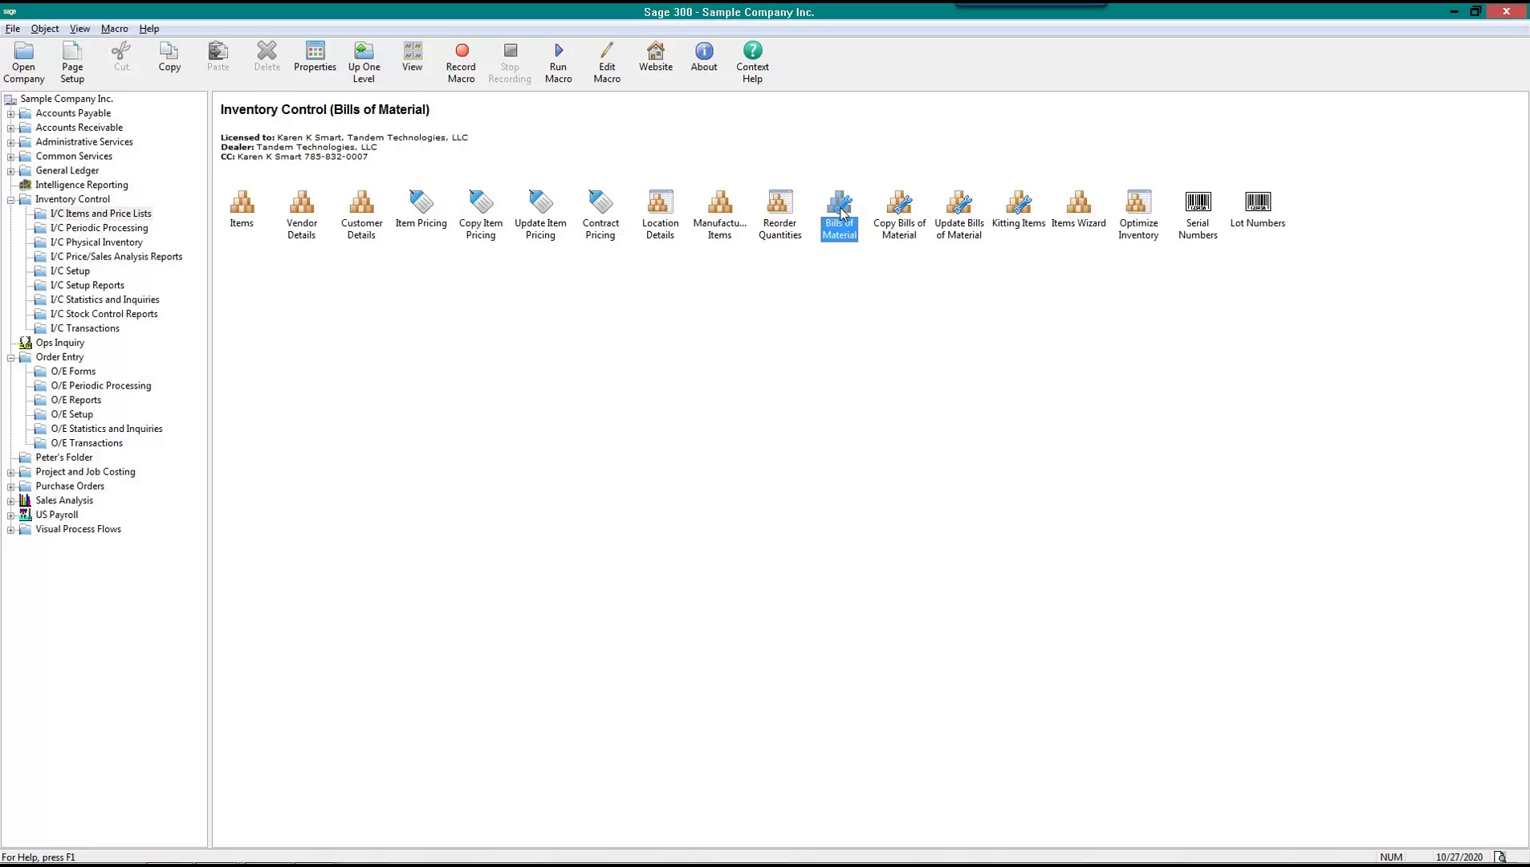
pyautogui.click(1012, 216)
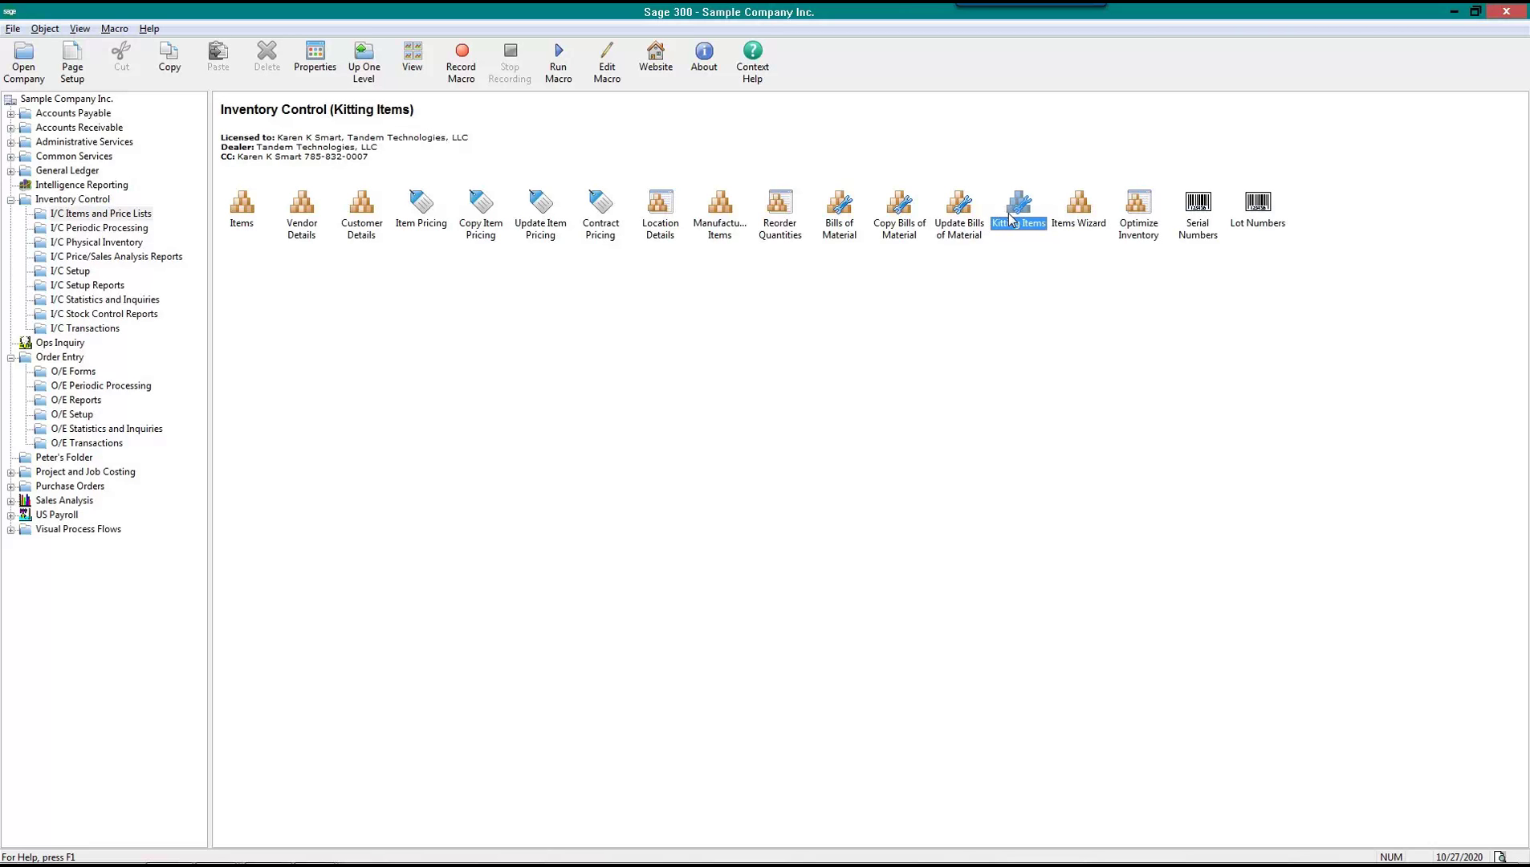
pyautogui.click(828, 236)
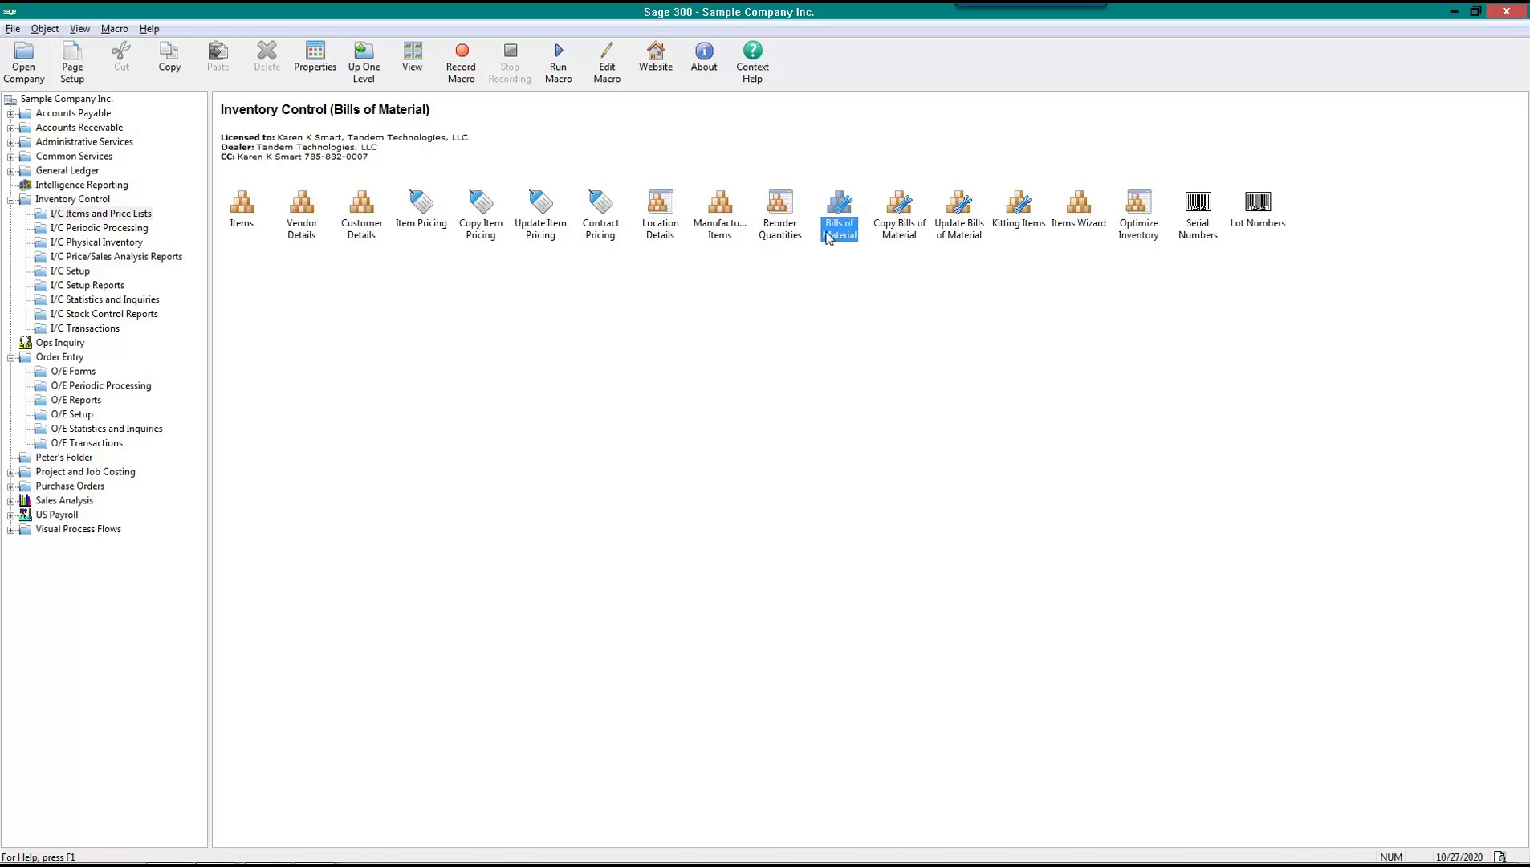
# Open the Inventory Control account sets, examine the costing methods offered for the USER account set, and close the window
pyautogui.click(78, 272)
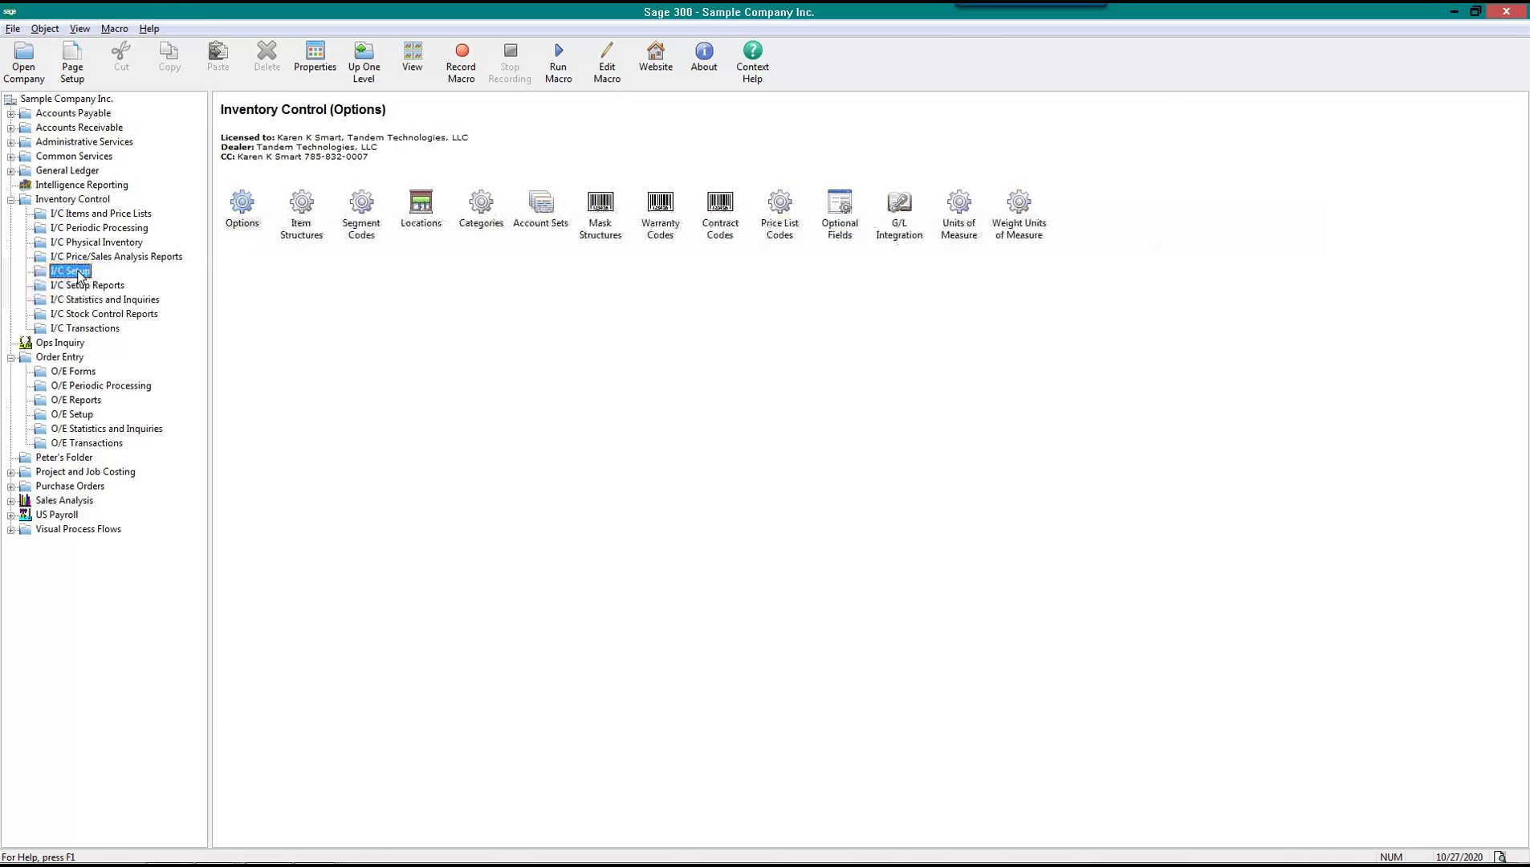
pyautogui.doubleClick(538, 205)
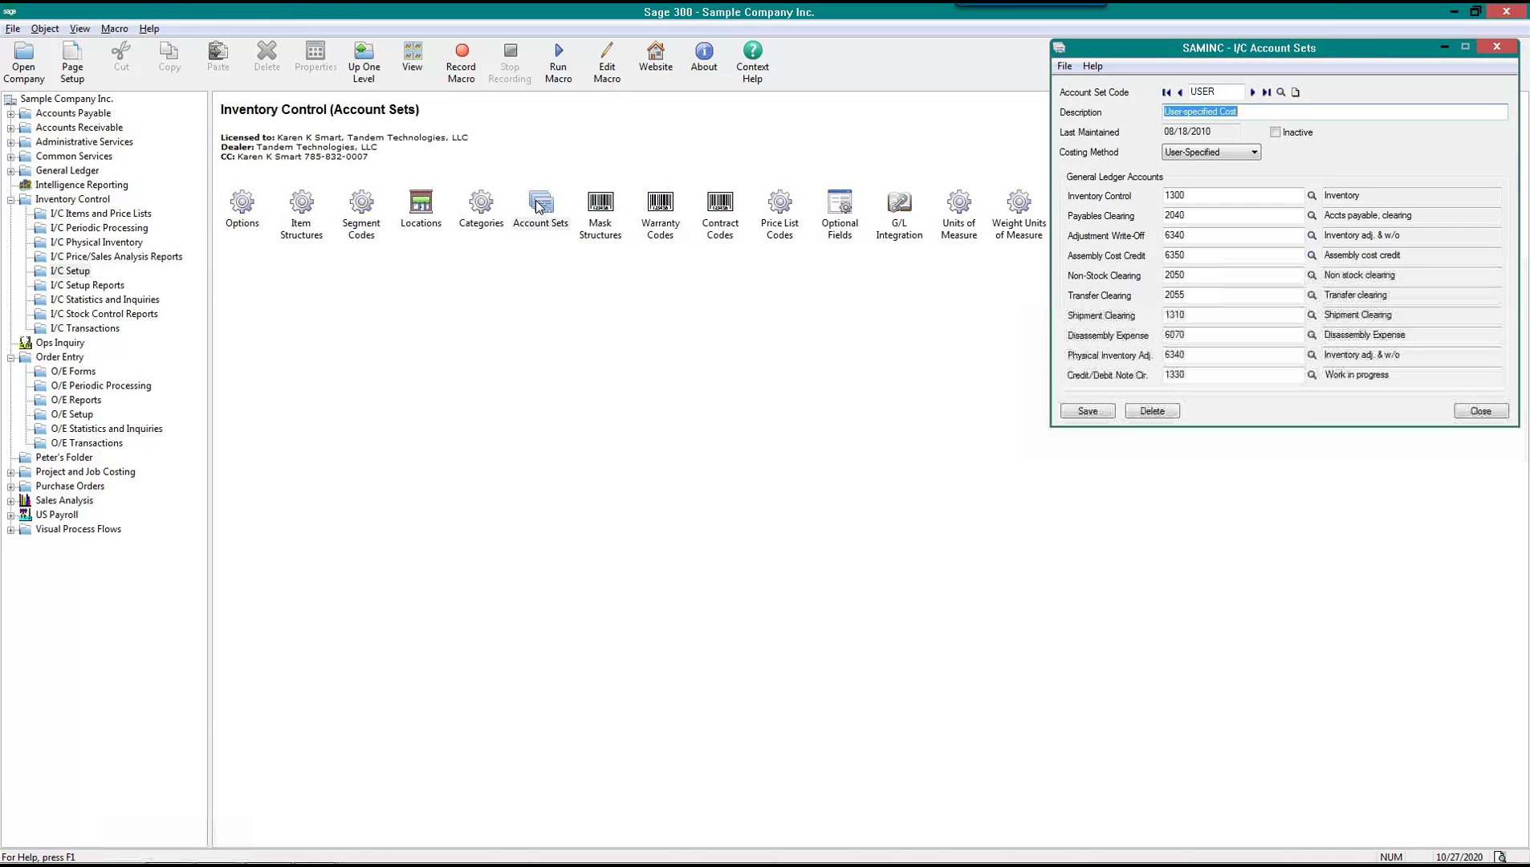
pyautogui.moveTo(1349, 53); pyautogui.dragTo(695, 248)
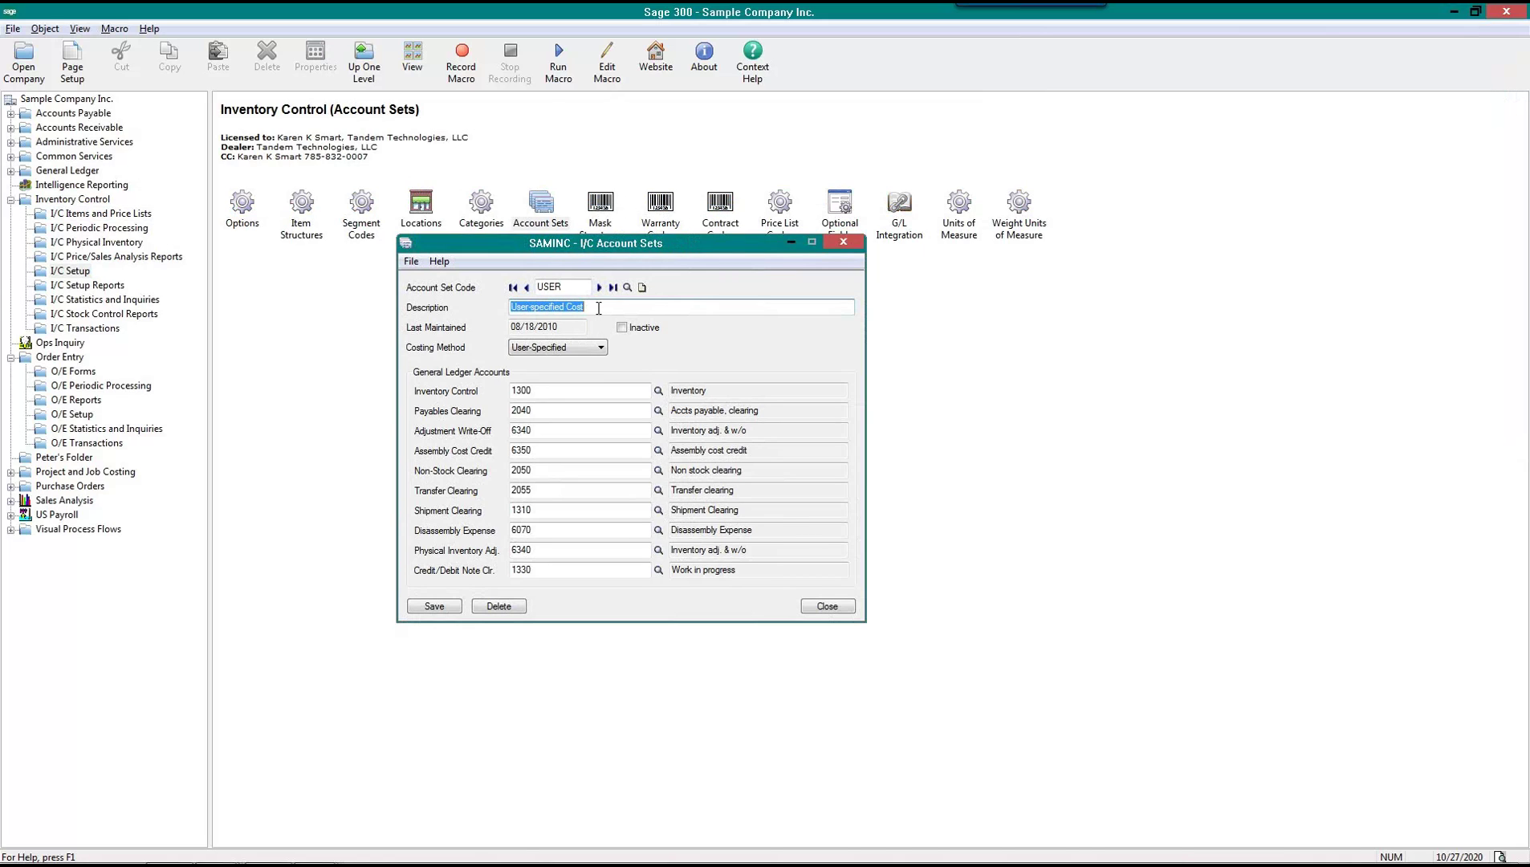
pyautogui.click(572, 349)
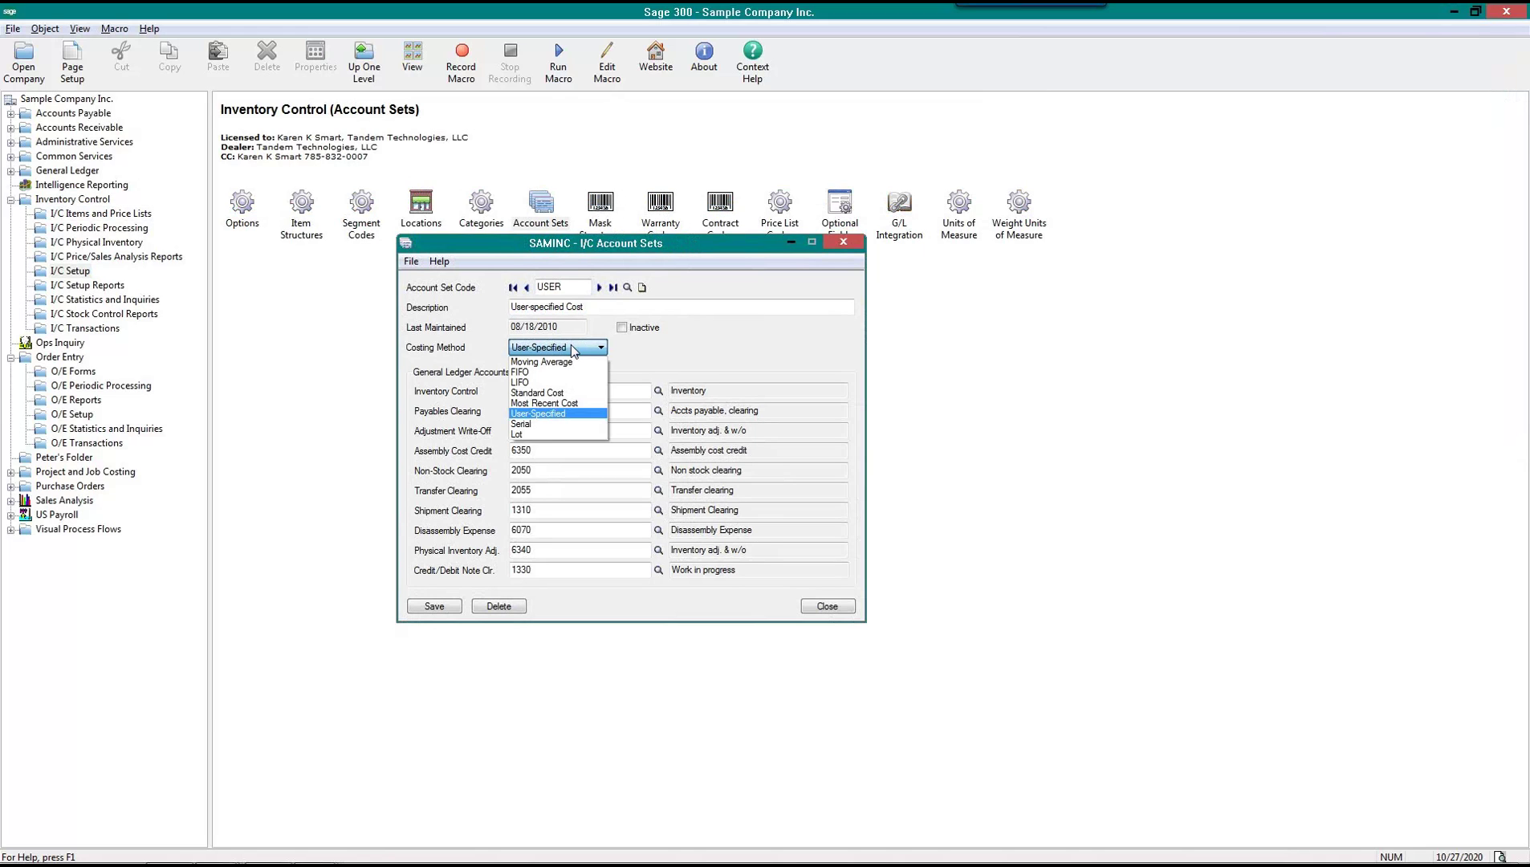
pyautogui.click(573, 414)
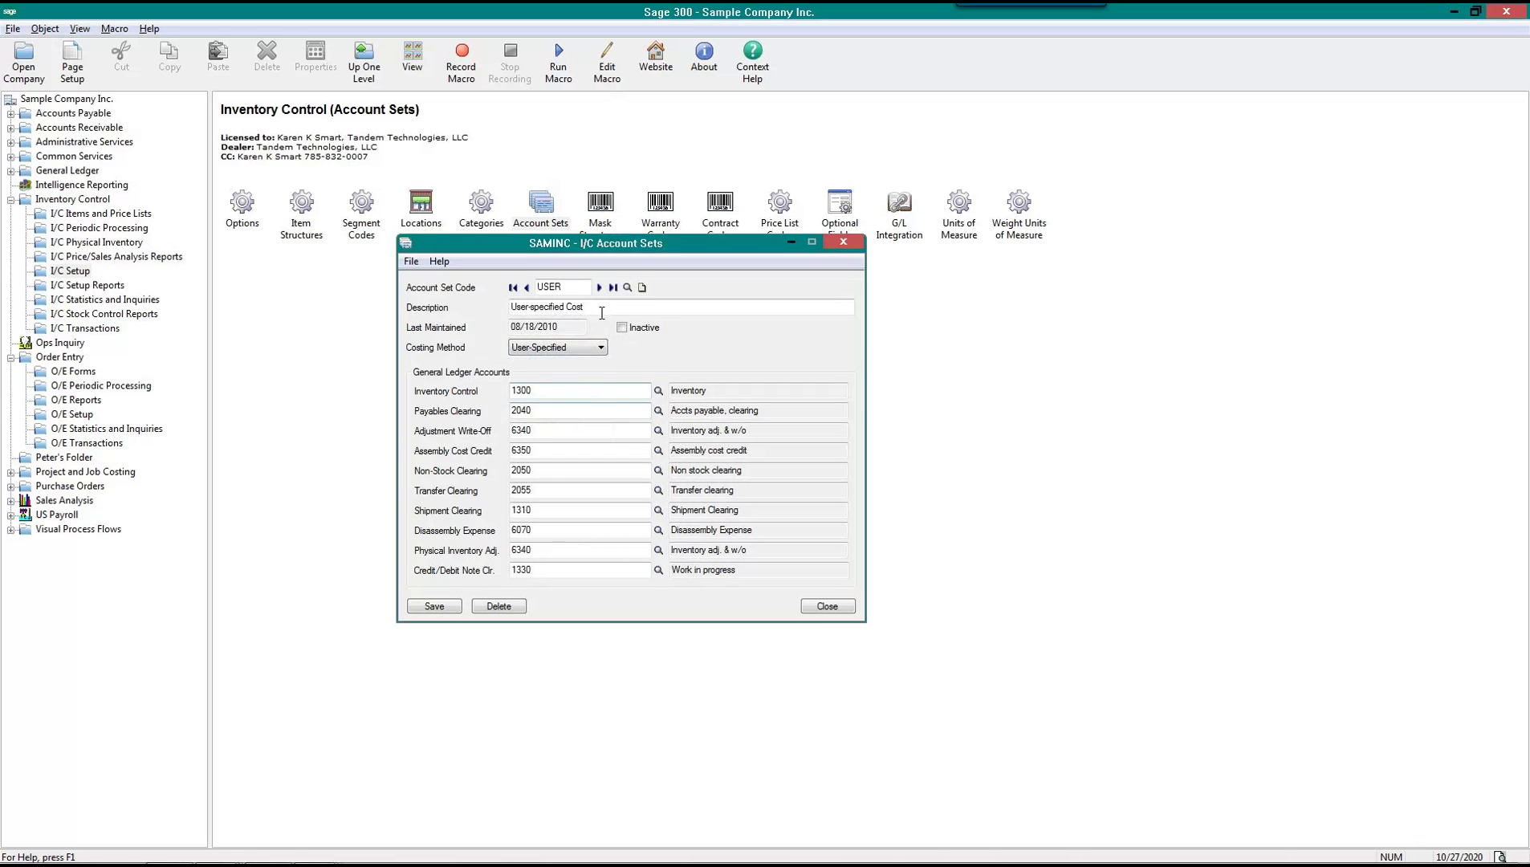
pyautogui.click(581, 352)
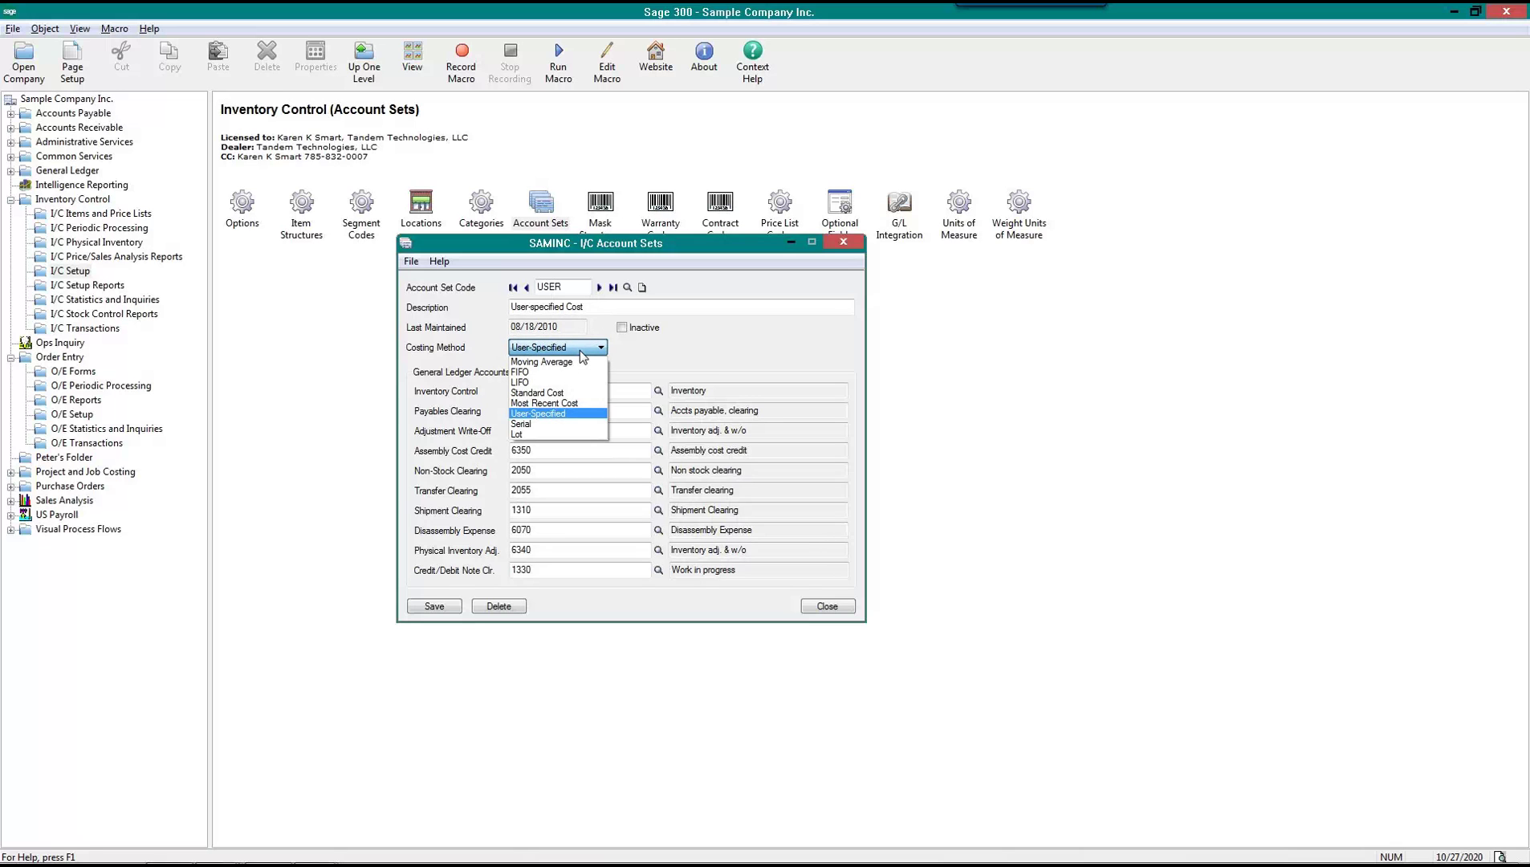
pyautogui.click(586, 414)
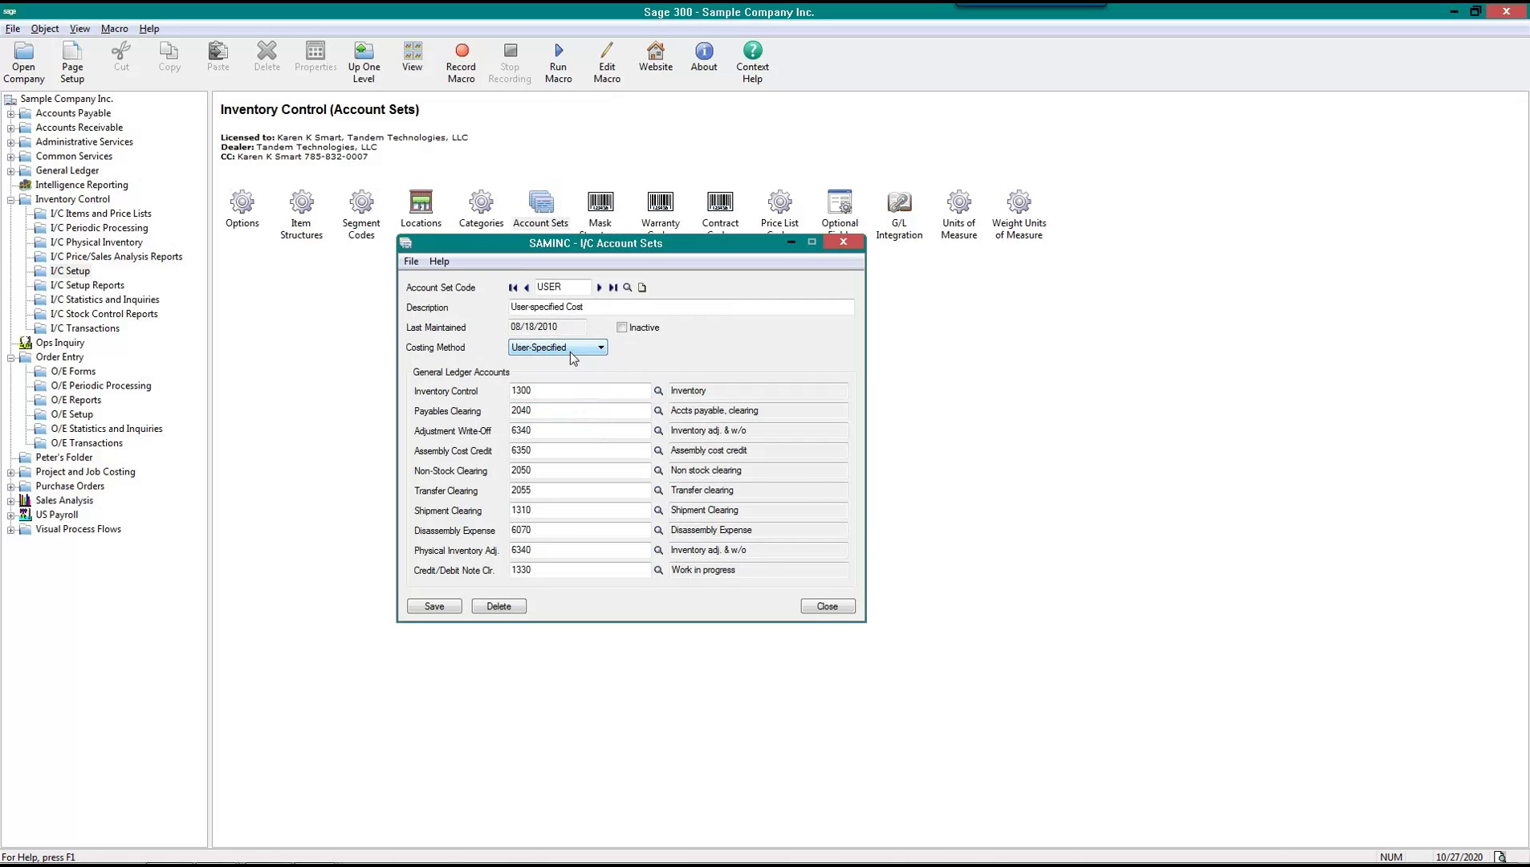
pyautogui.click(827, 606)
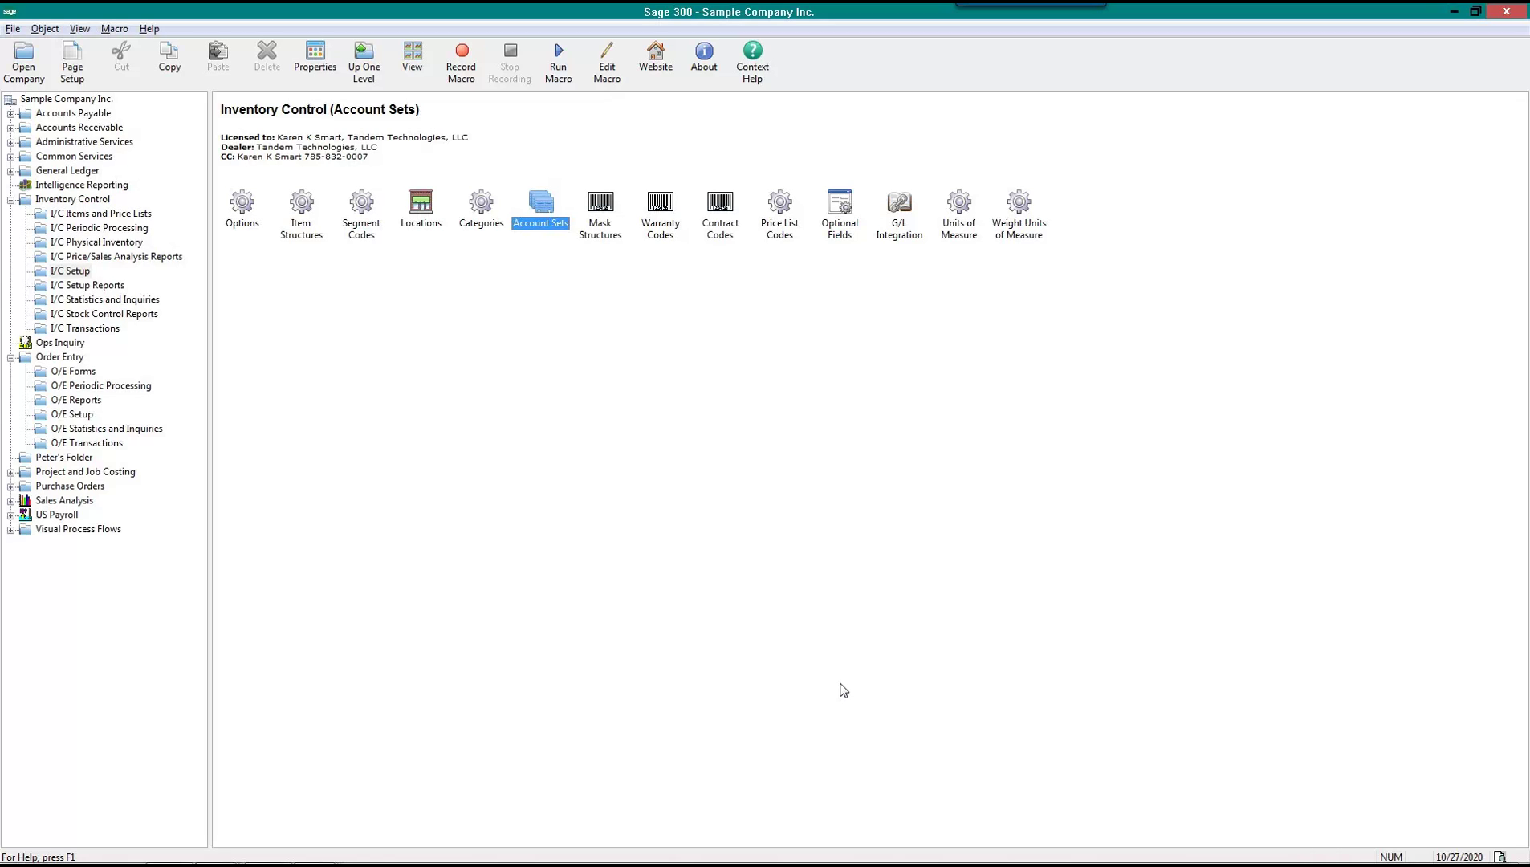
# Start a new inventory item numbered DESKKIT, described as Accessory Desk Kit, with structure code LONG
pyautogui.click(89, 215)
pyautogui.doubleClick(240, 210)
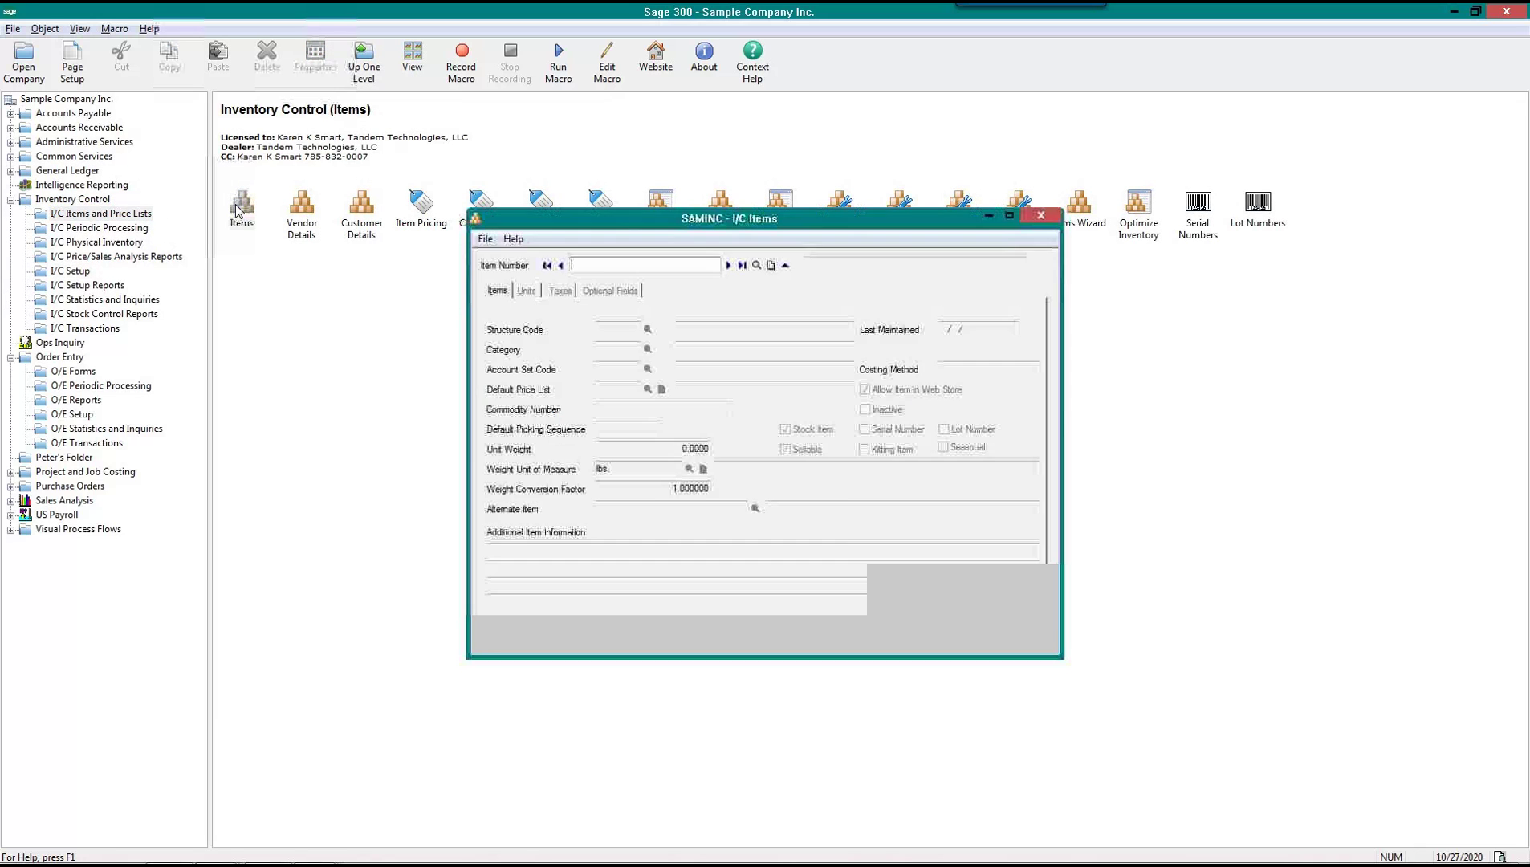
pyautogui.moveTo(685, 219); pyautogui.dragTo(522, 293)
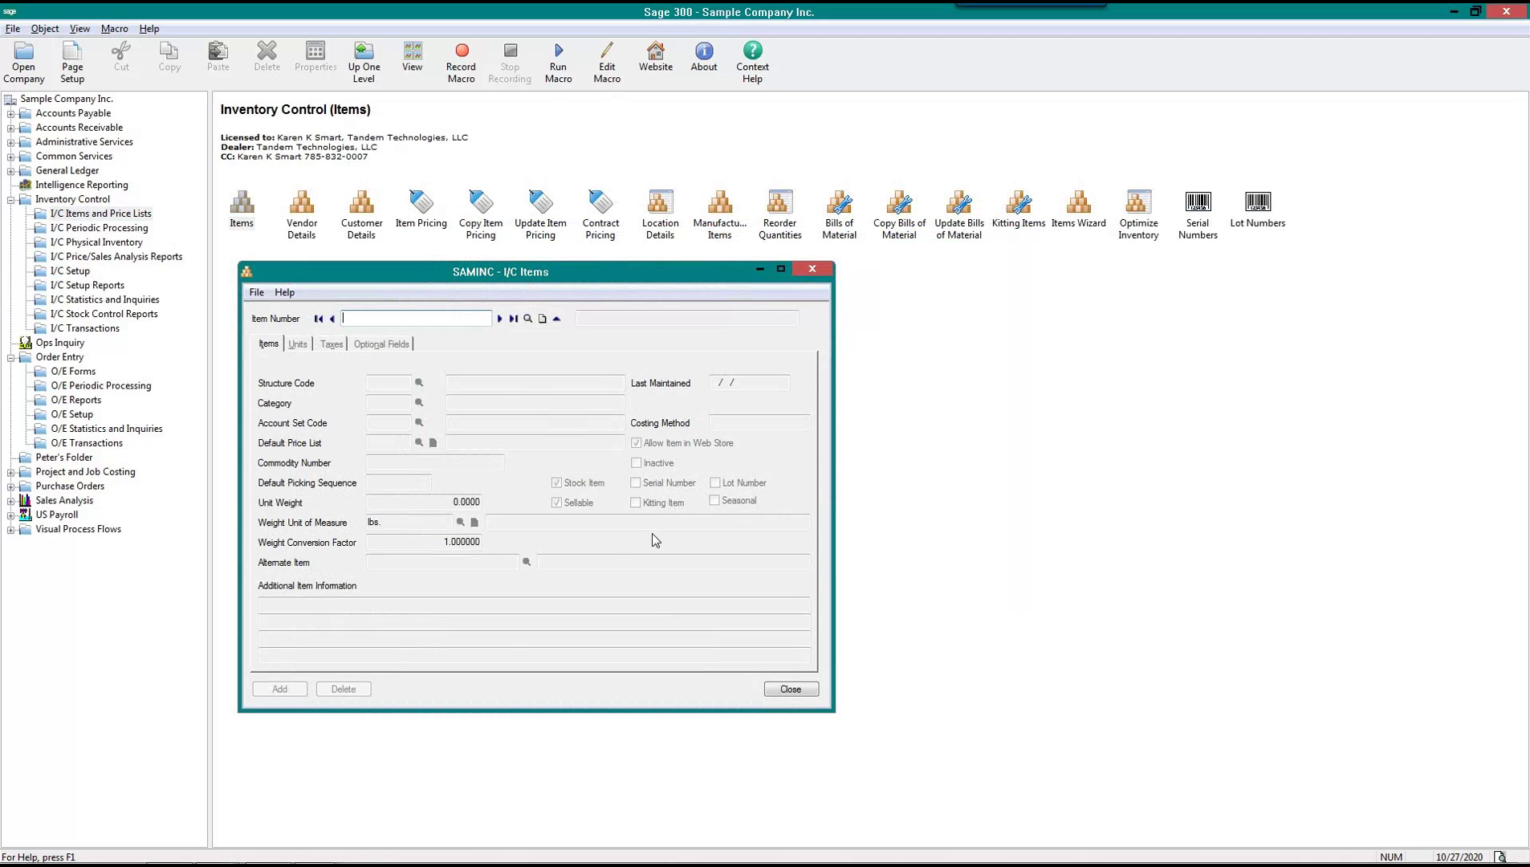
pyautogui.write('DESKKIT')
pyautogui.press('Tab')
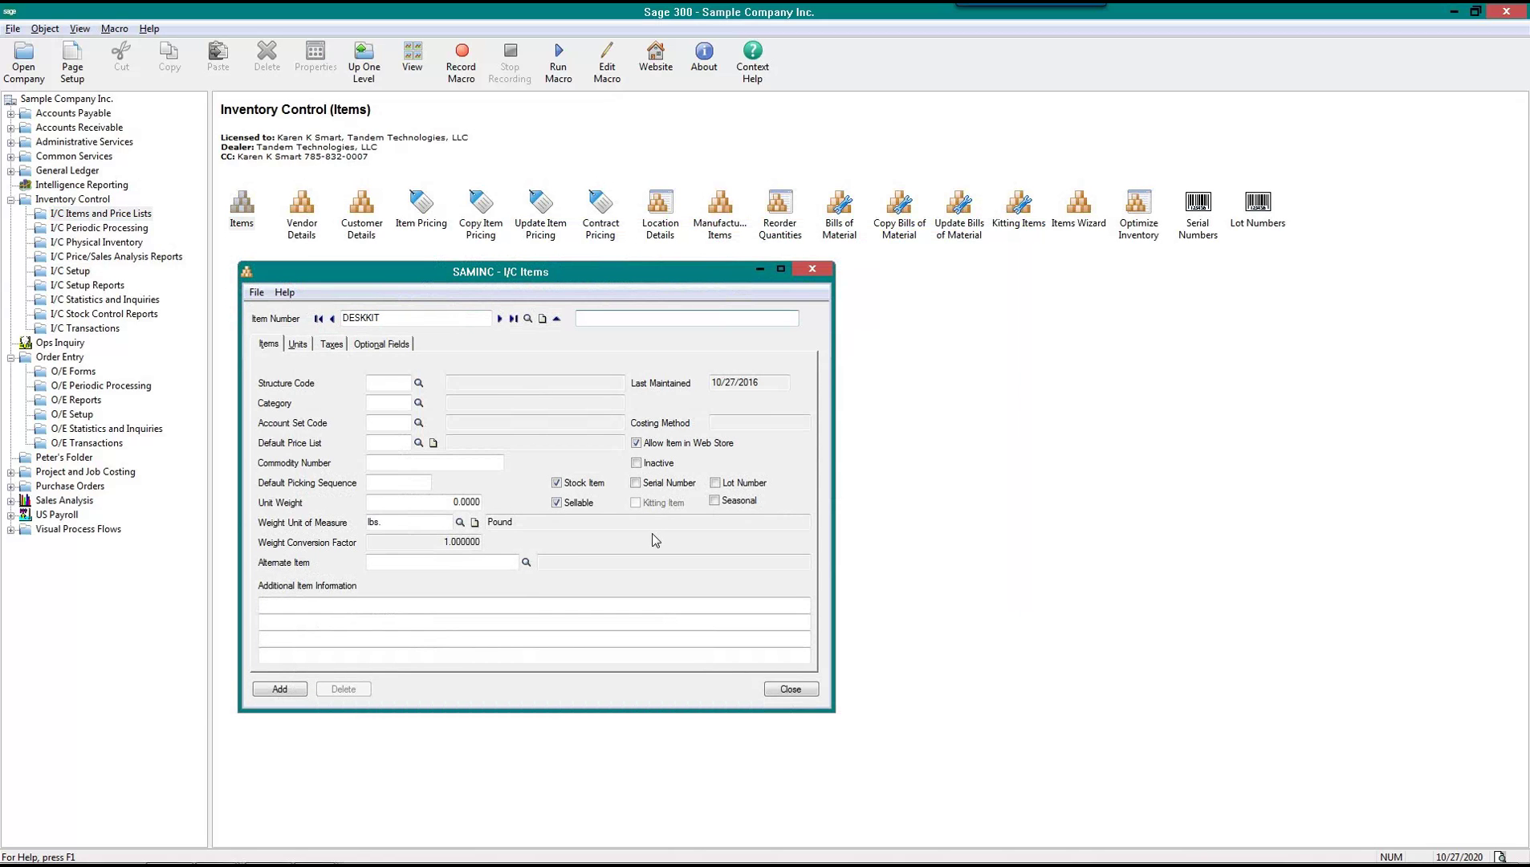
pyautogui.write('Accessory Desk Kit')
pyautogui.press('Tab')
pyautogui.write('LONG')
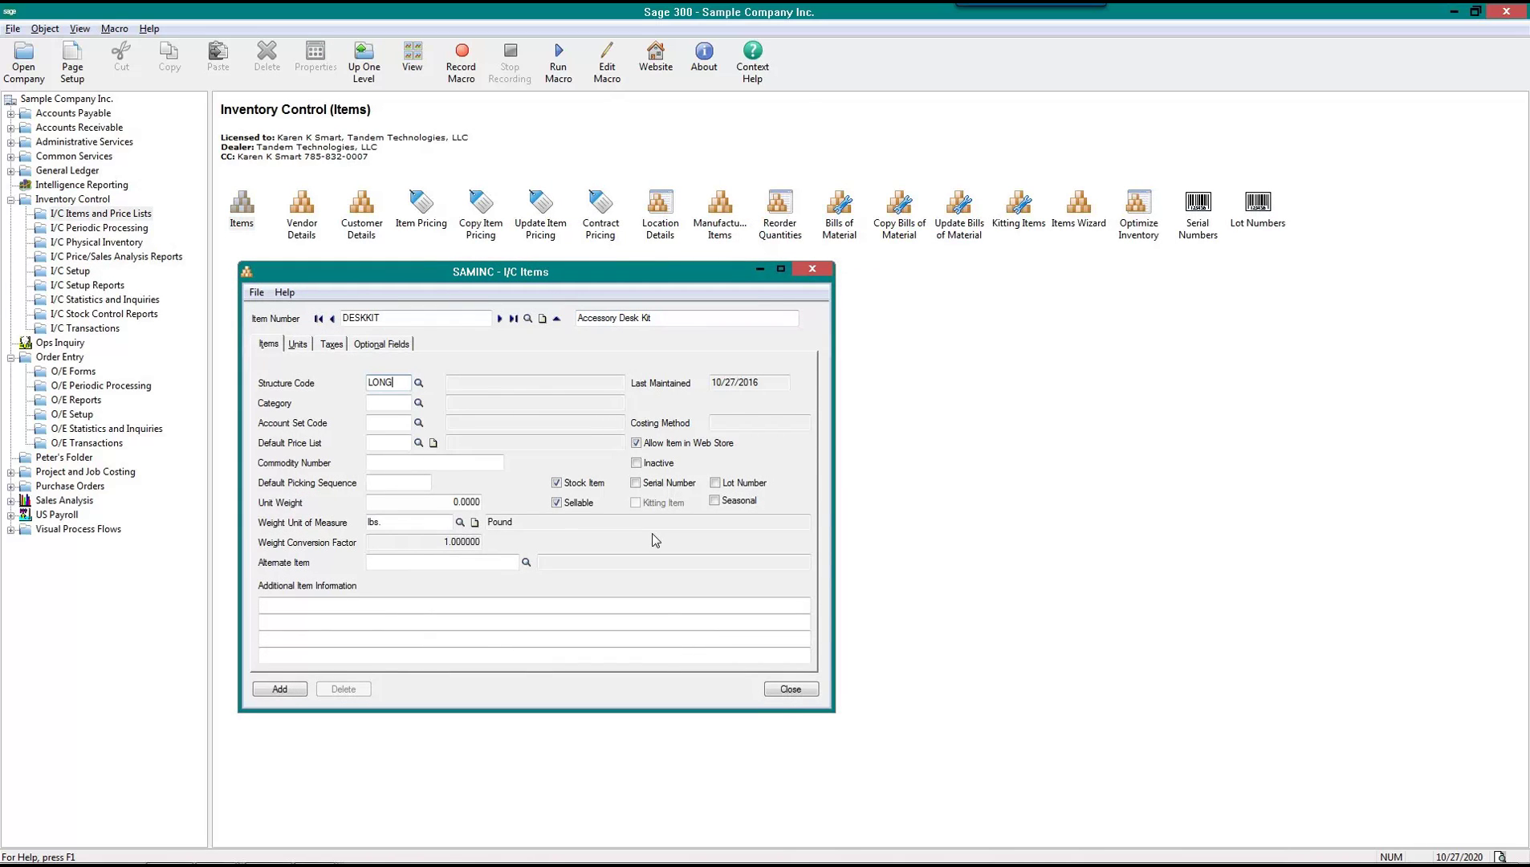
pyautogui.press('Tab')
pyautogui.moveTo(656, 319); pyautogui.dragTo(570, 323)
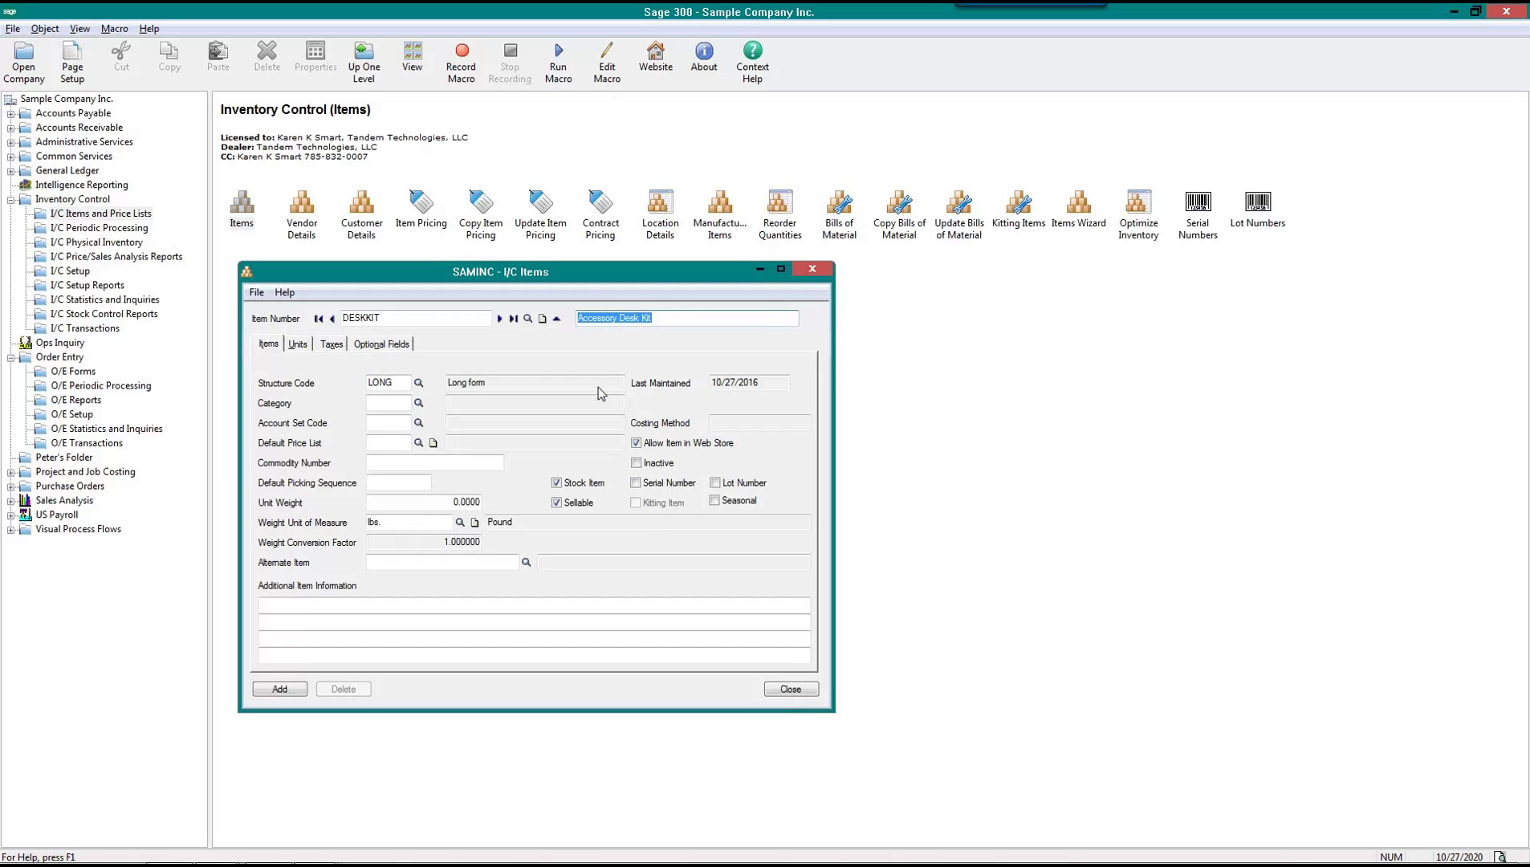
# Assign the item to category A1, account set USER and default price list USA
pyautogui.click(418, 403)
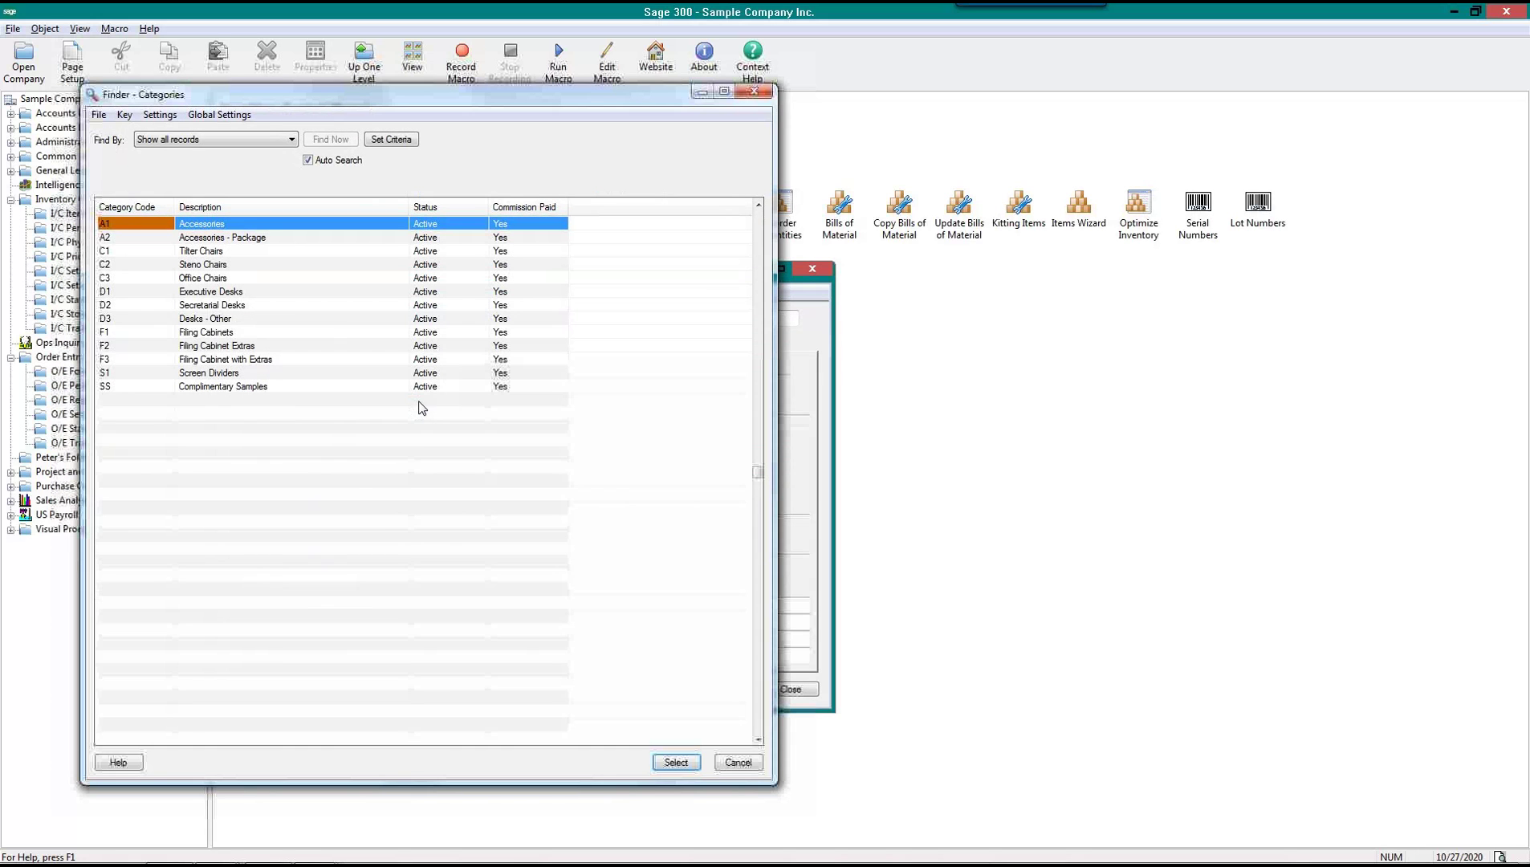
pyautogui.doubleClick(122, 224)
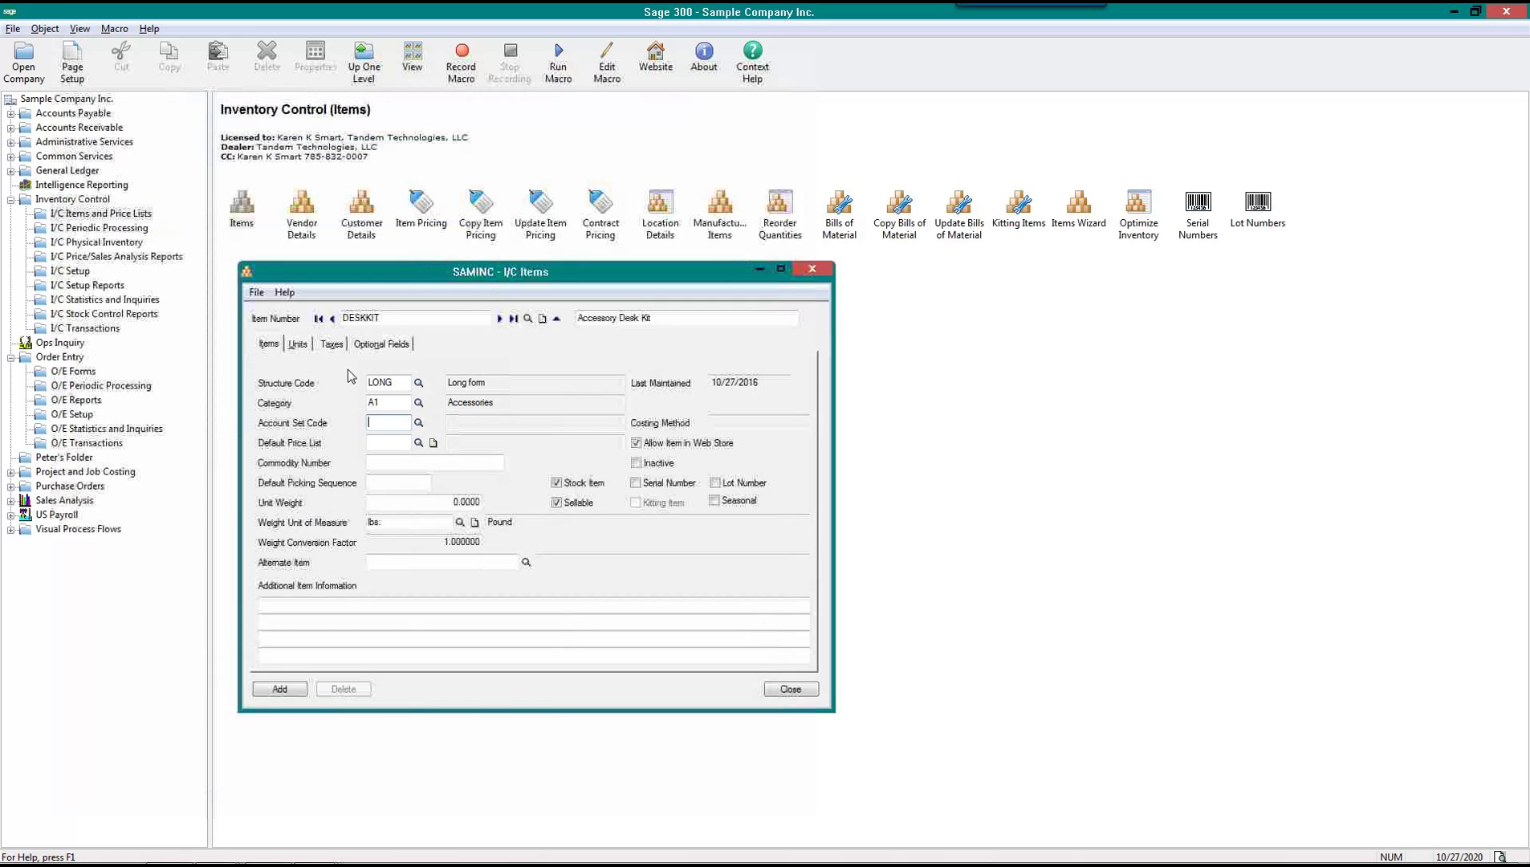
pyautogui.click(419, 424)
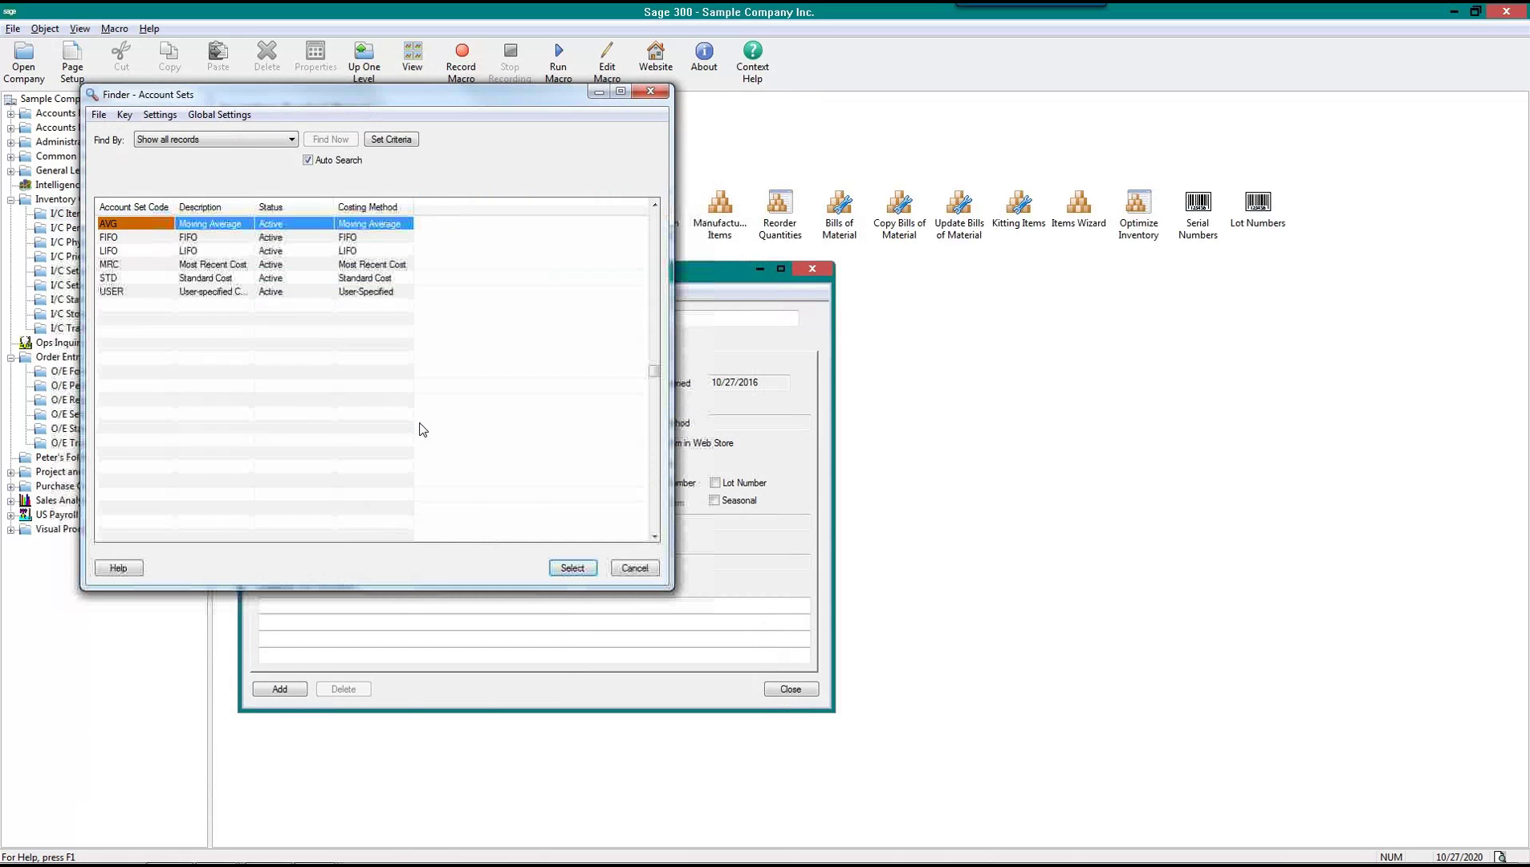
pyautogui.click(120, 292)
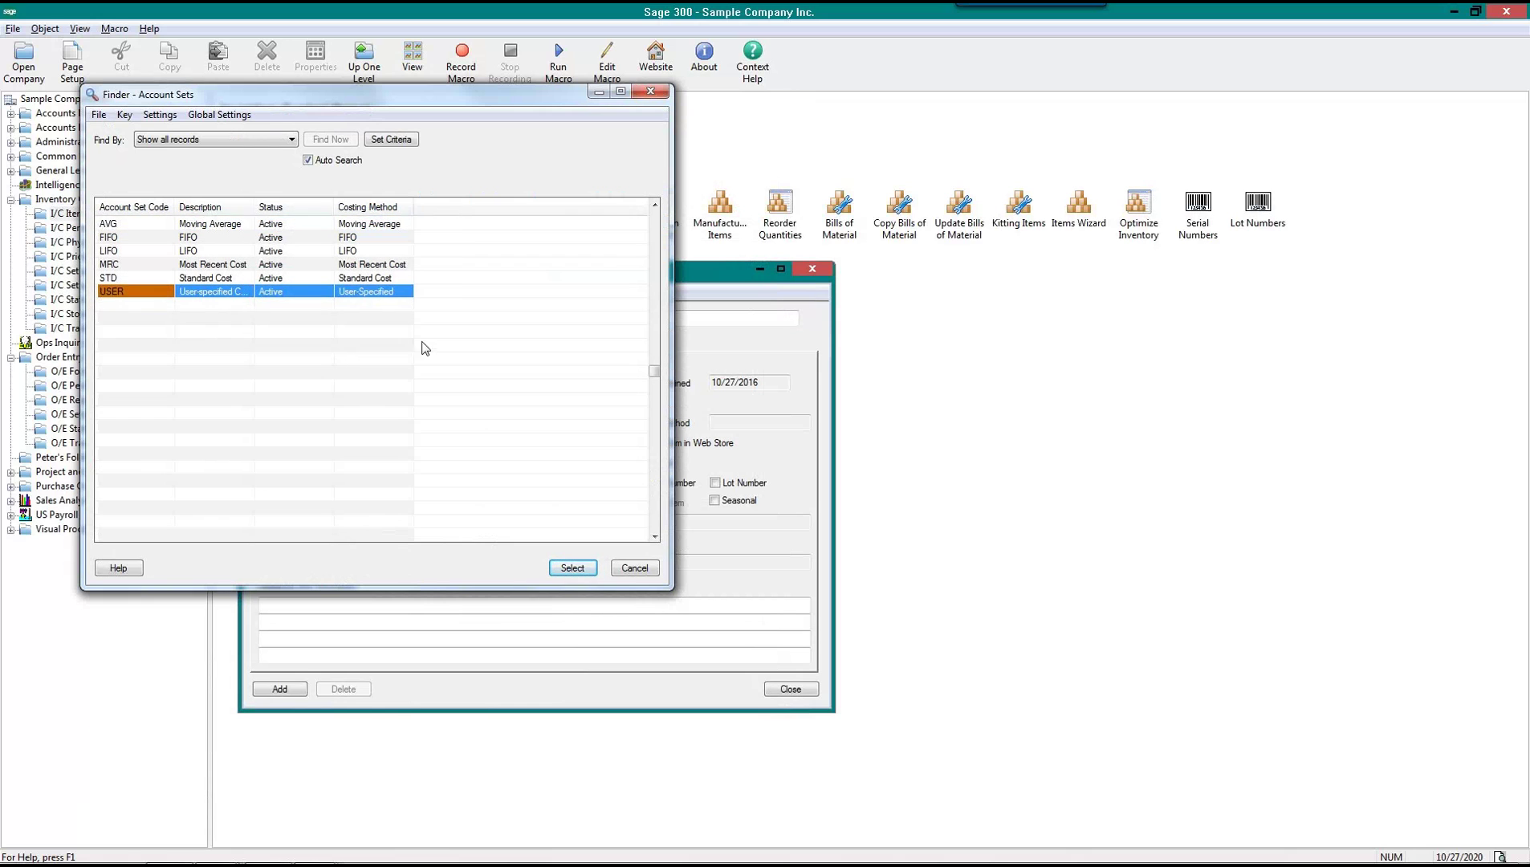
pyautogui.click(387, 294)
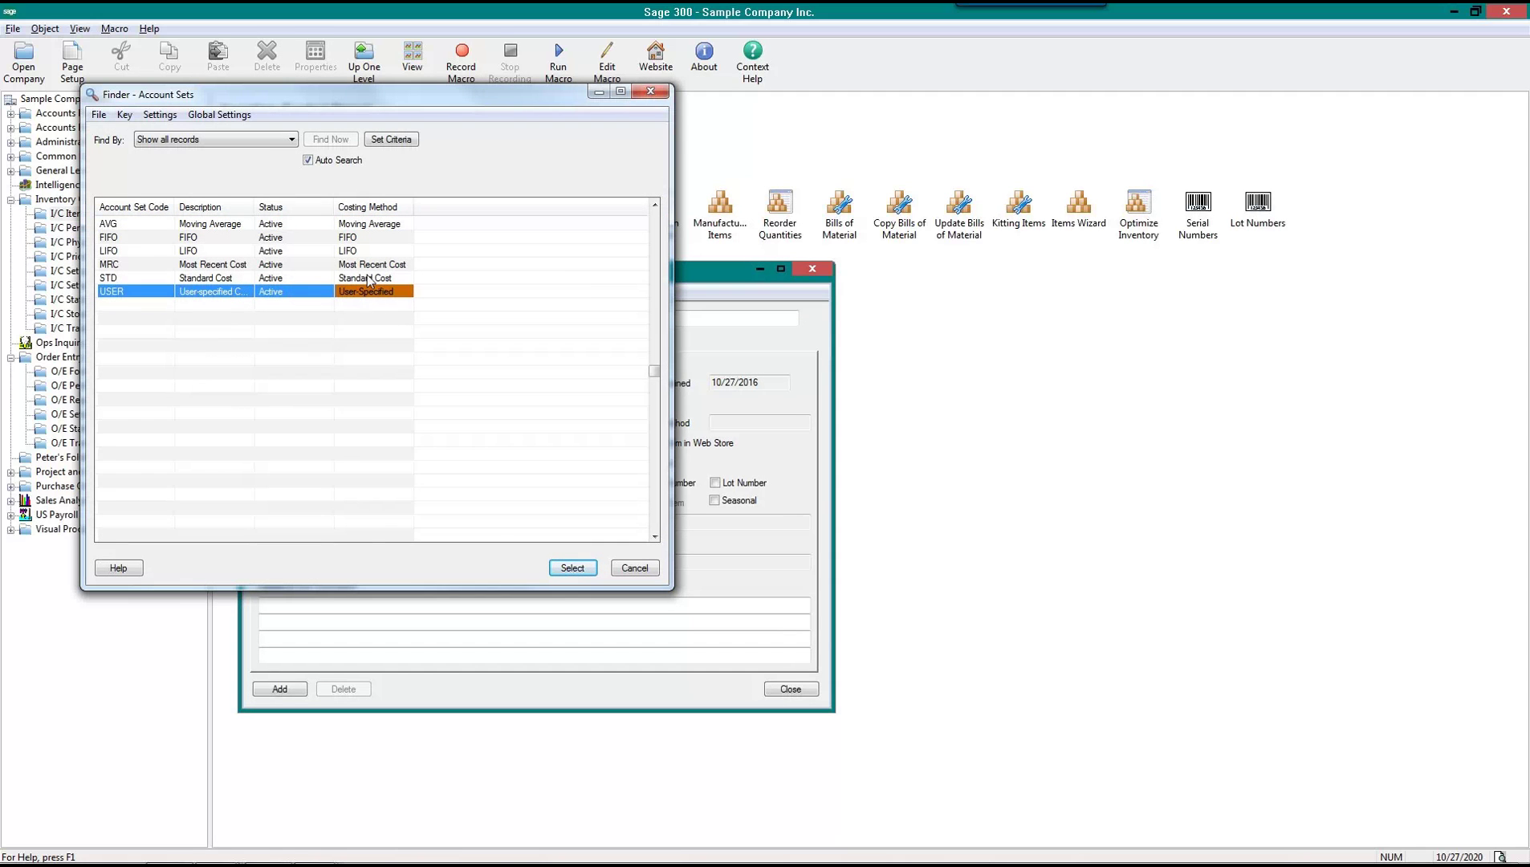
pyautogui.click(584, 569)
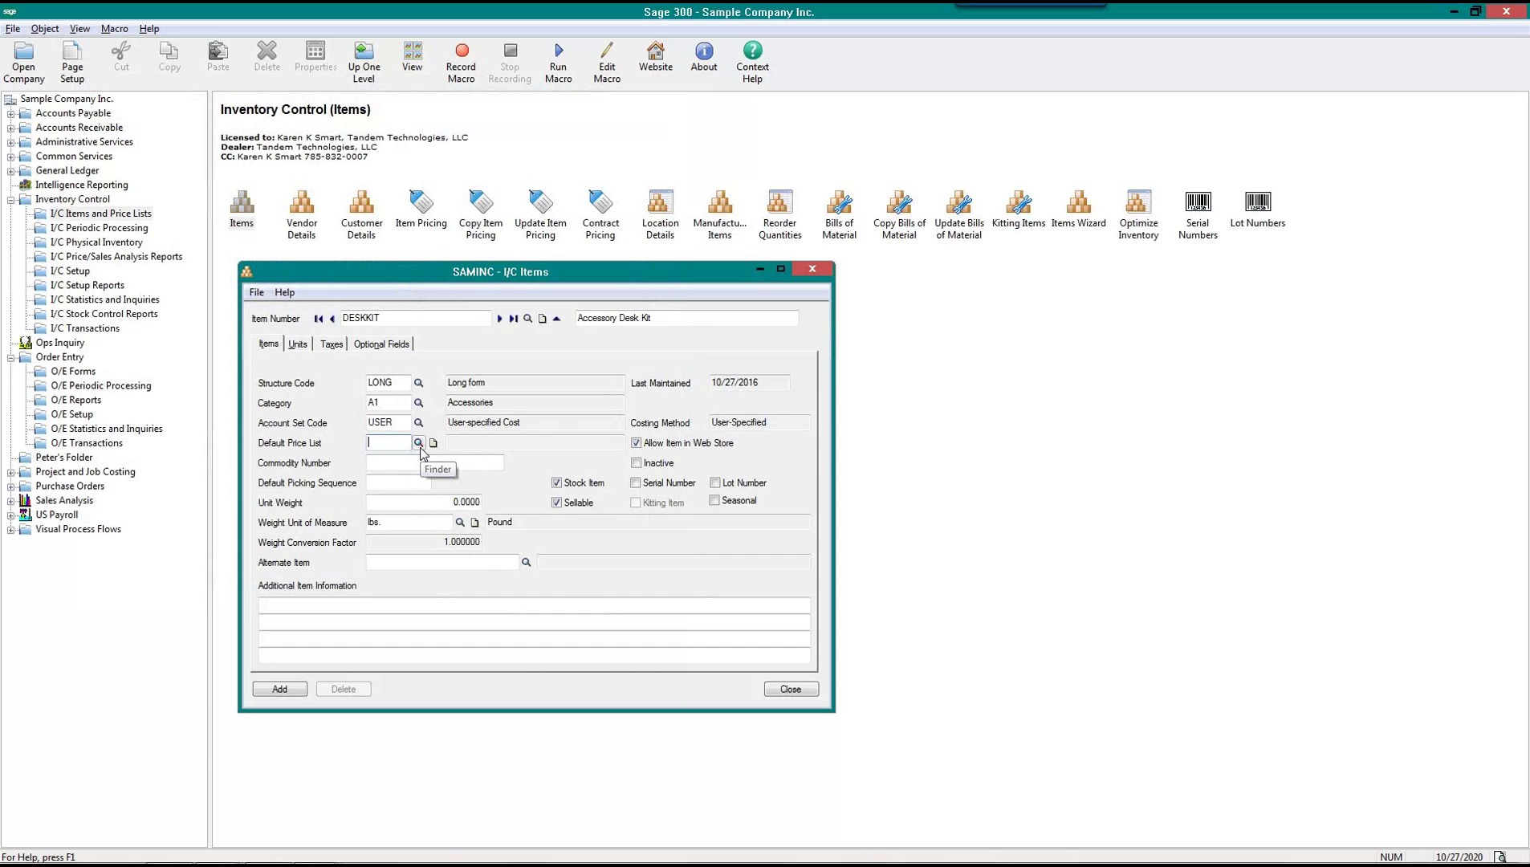
pyautogui.write('USA')
pyautogui.press('Tab')
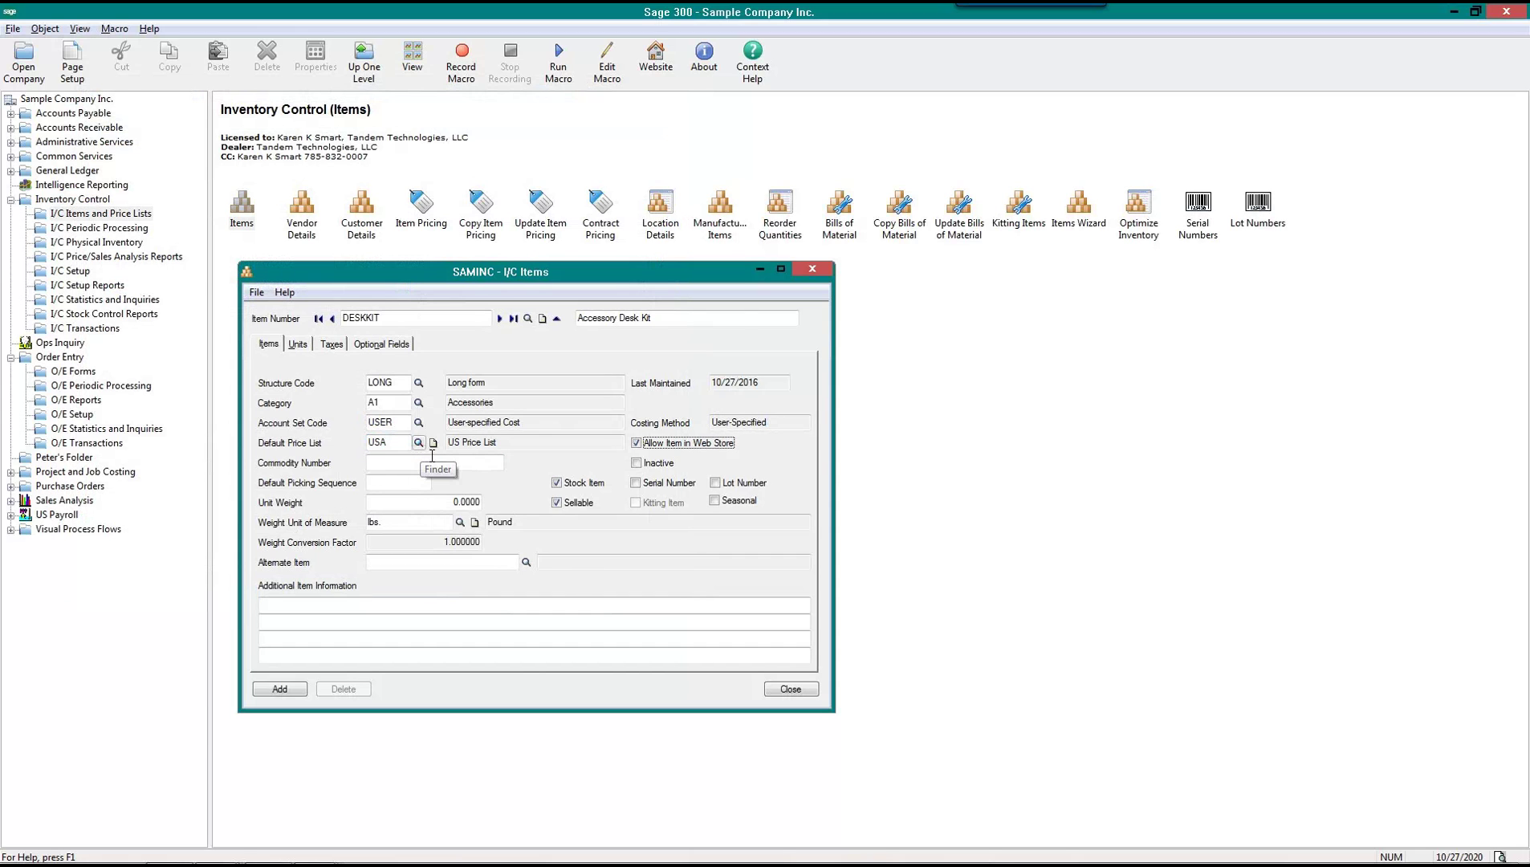
# Exclude the item from the web store and make it a kitting item instead of a stock item
pyautogui.click(636, 444)
pyautogui.click(556, 483)
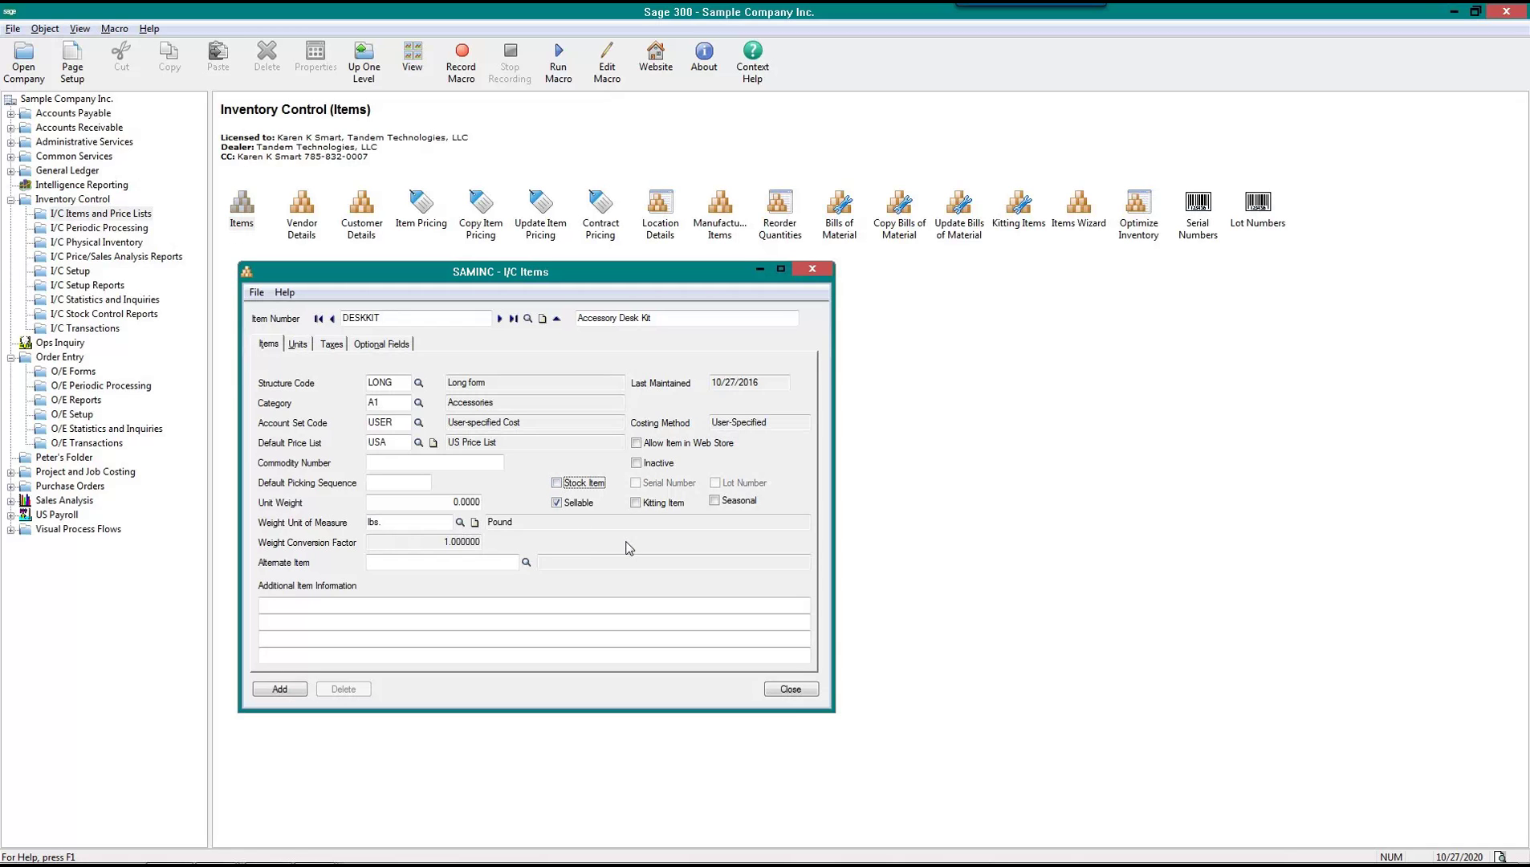
pyautogui.click(635, 503)
pyautogui.click(558, 481)
# Set the item's unit weight to 20 lbs
pyautogui.press('Tab')
pyautogui.press('Tab')
pyautogui.press('Tab')
pyautogui.press('Tab')
pyautogui.press('Tab')
pyautogui.press('Tab')
pyautogui.press('Tab')
pyautogui.write('20')
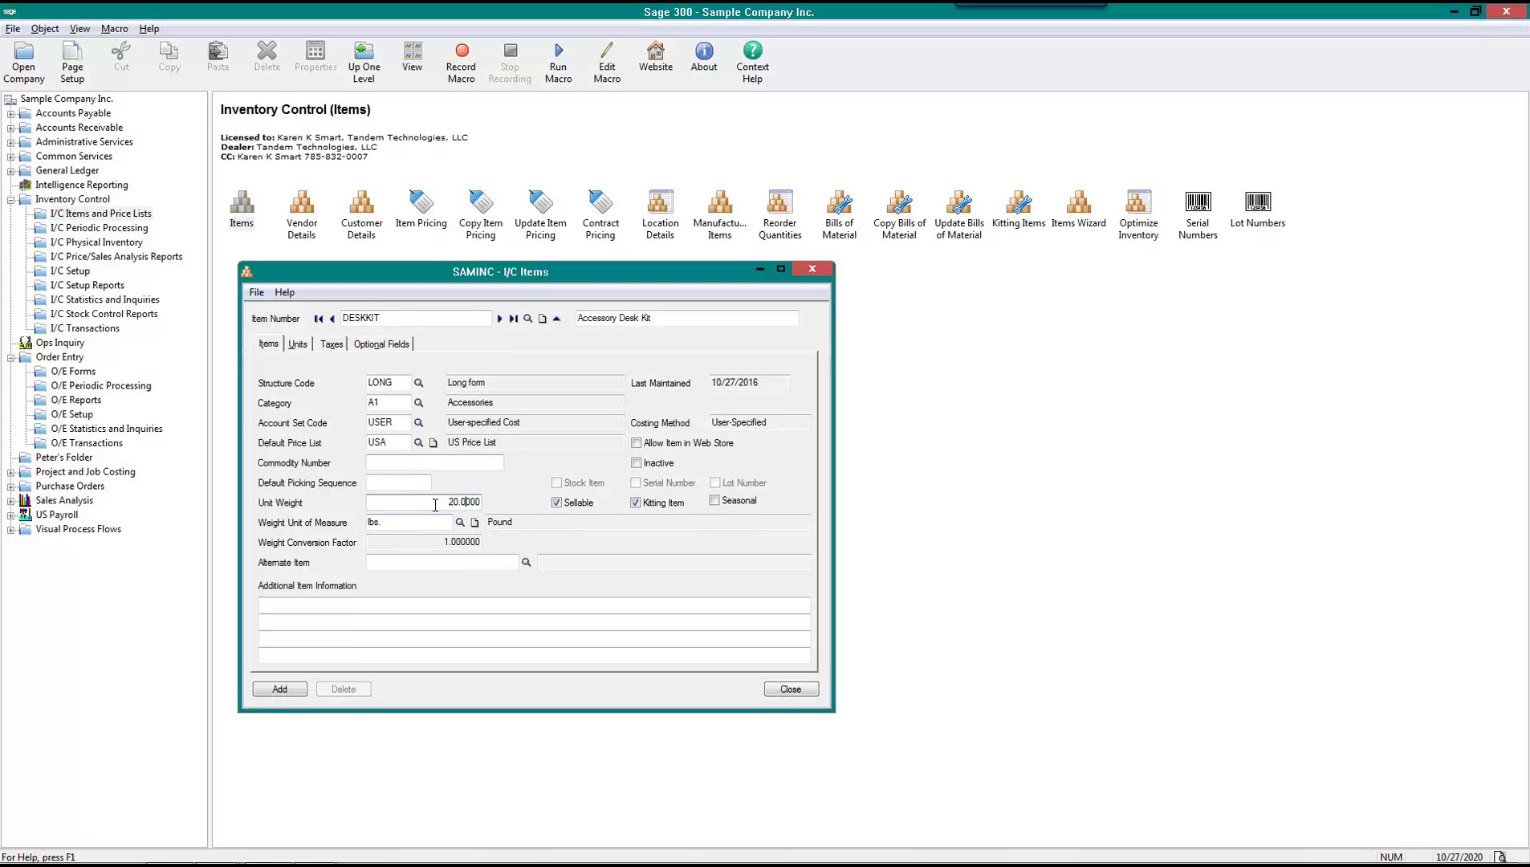
pyautogui.moveTo(437, 505); pyautogui.dragTo(502, 503)
# Add Ea. as the item's unit of measure and make it the stocking unit
pyautogui.click(298, 344)
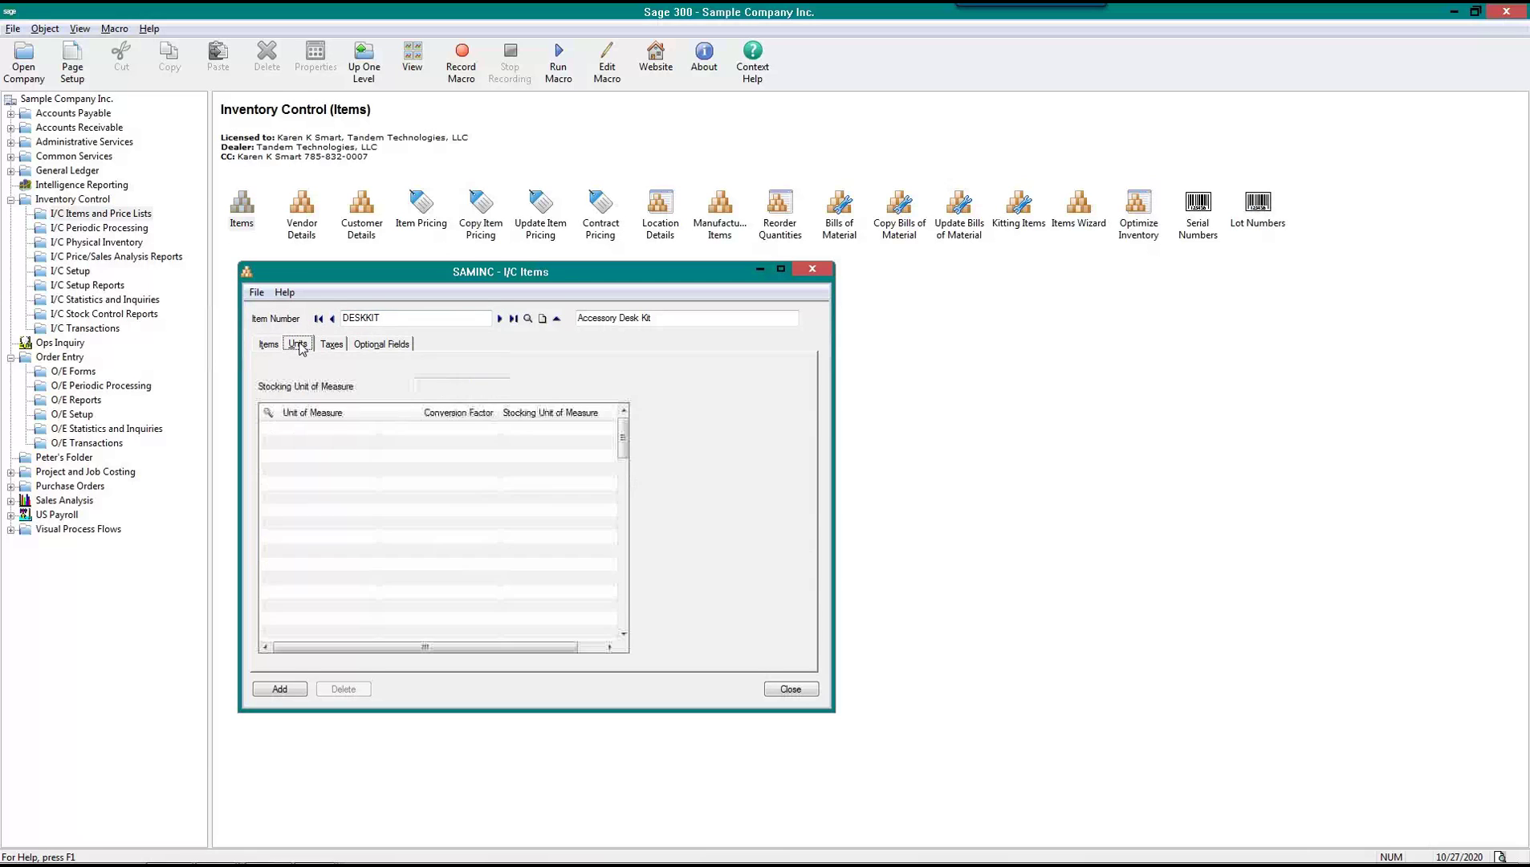
pyautogui.click(319, 427)
pyautogui.click(372, 428)
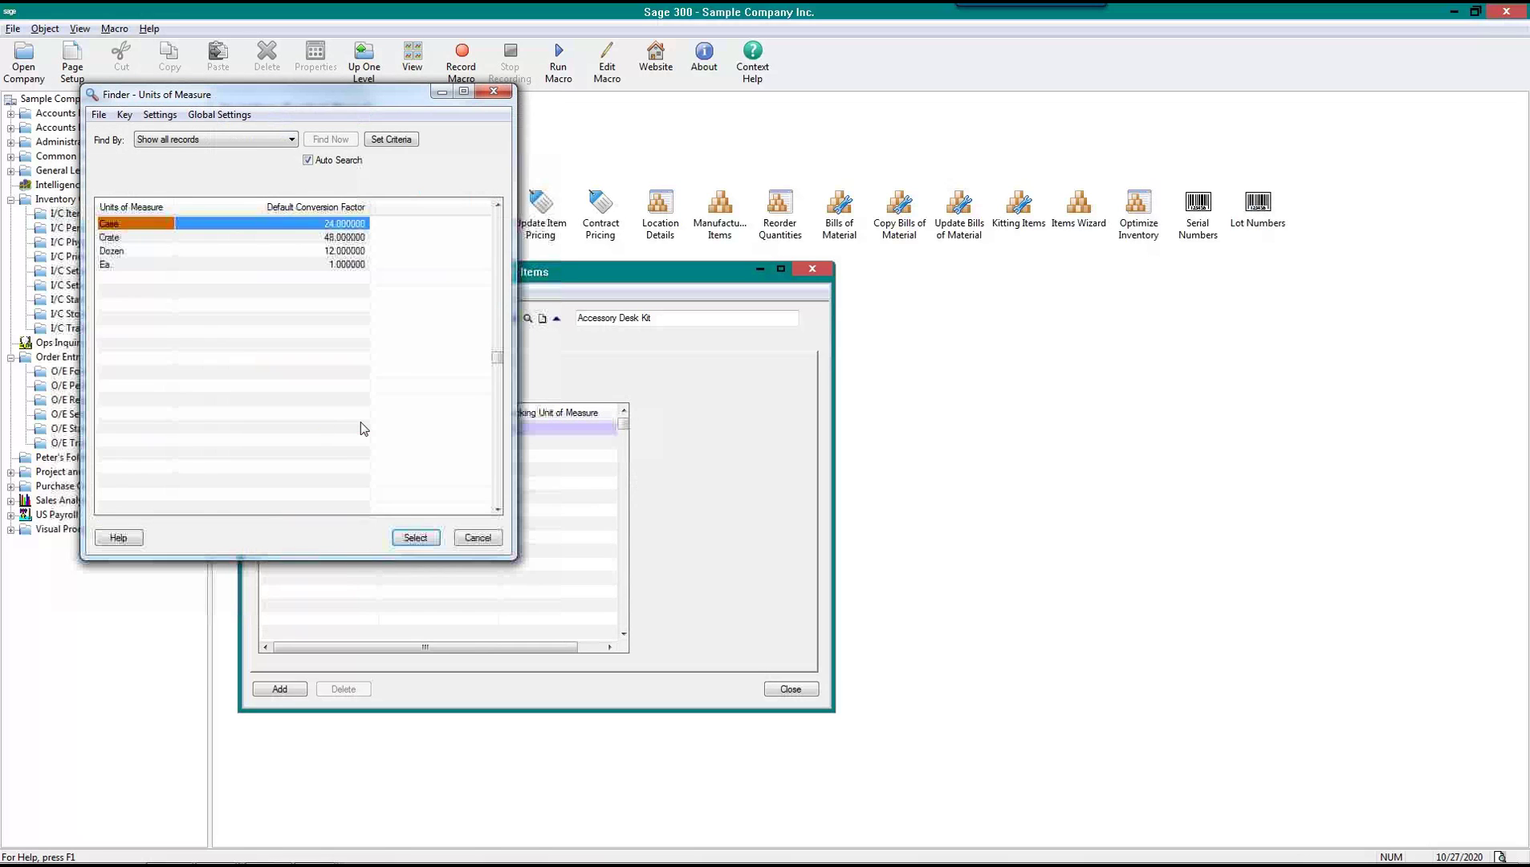
pyautogui.click(110, 265)
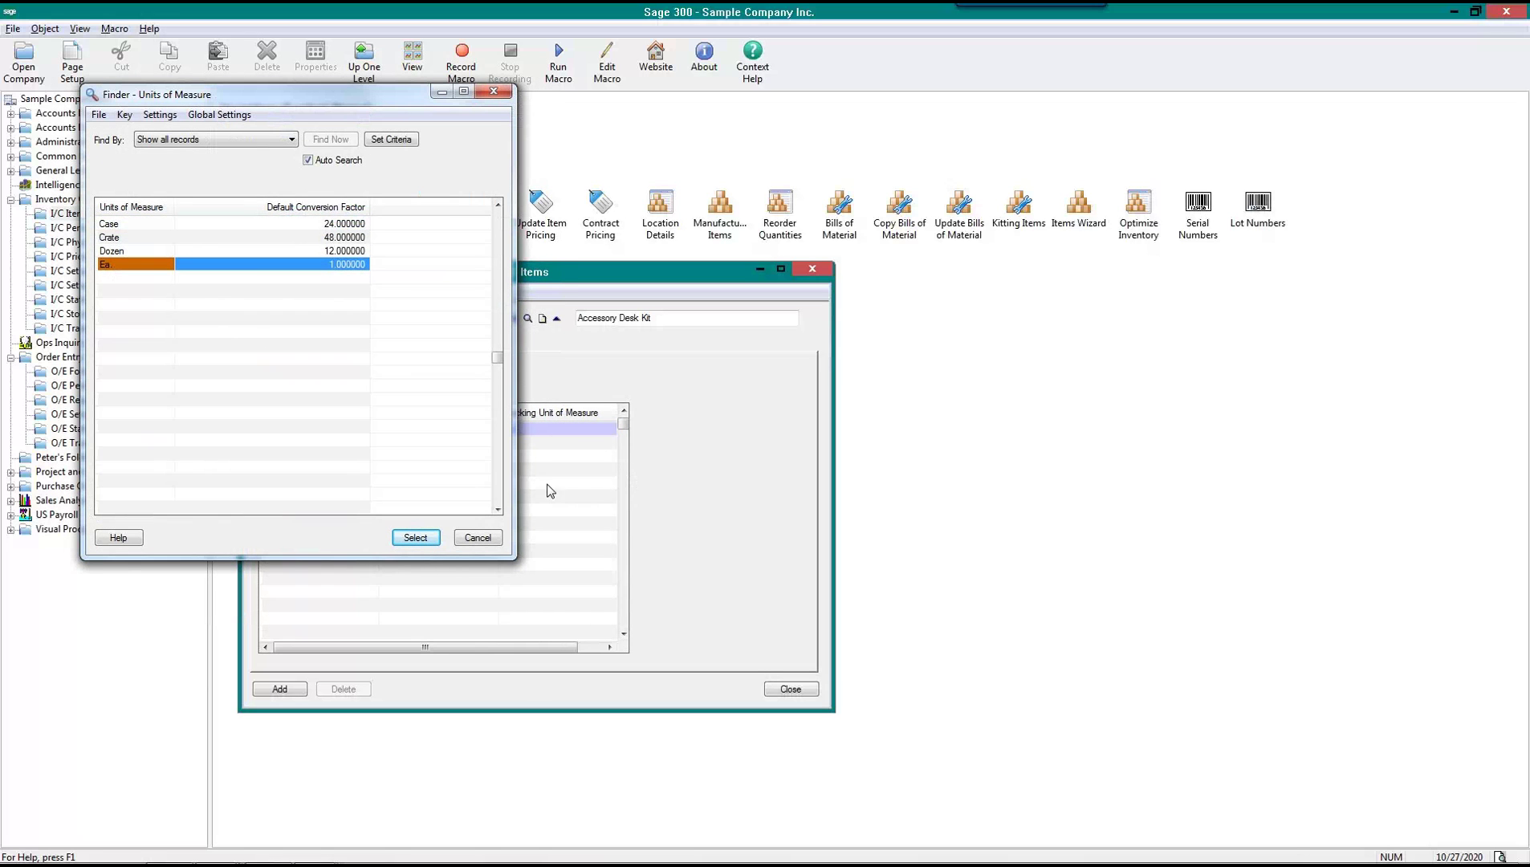
pyautogui.click(415, 538)
pyautogui.click(525, 430)
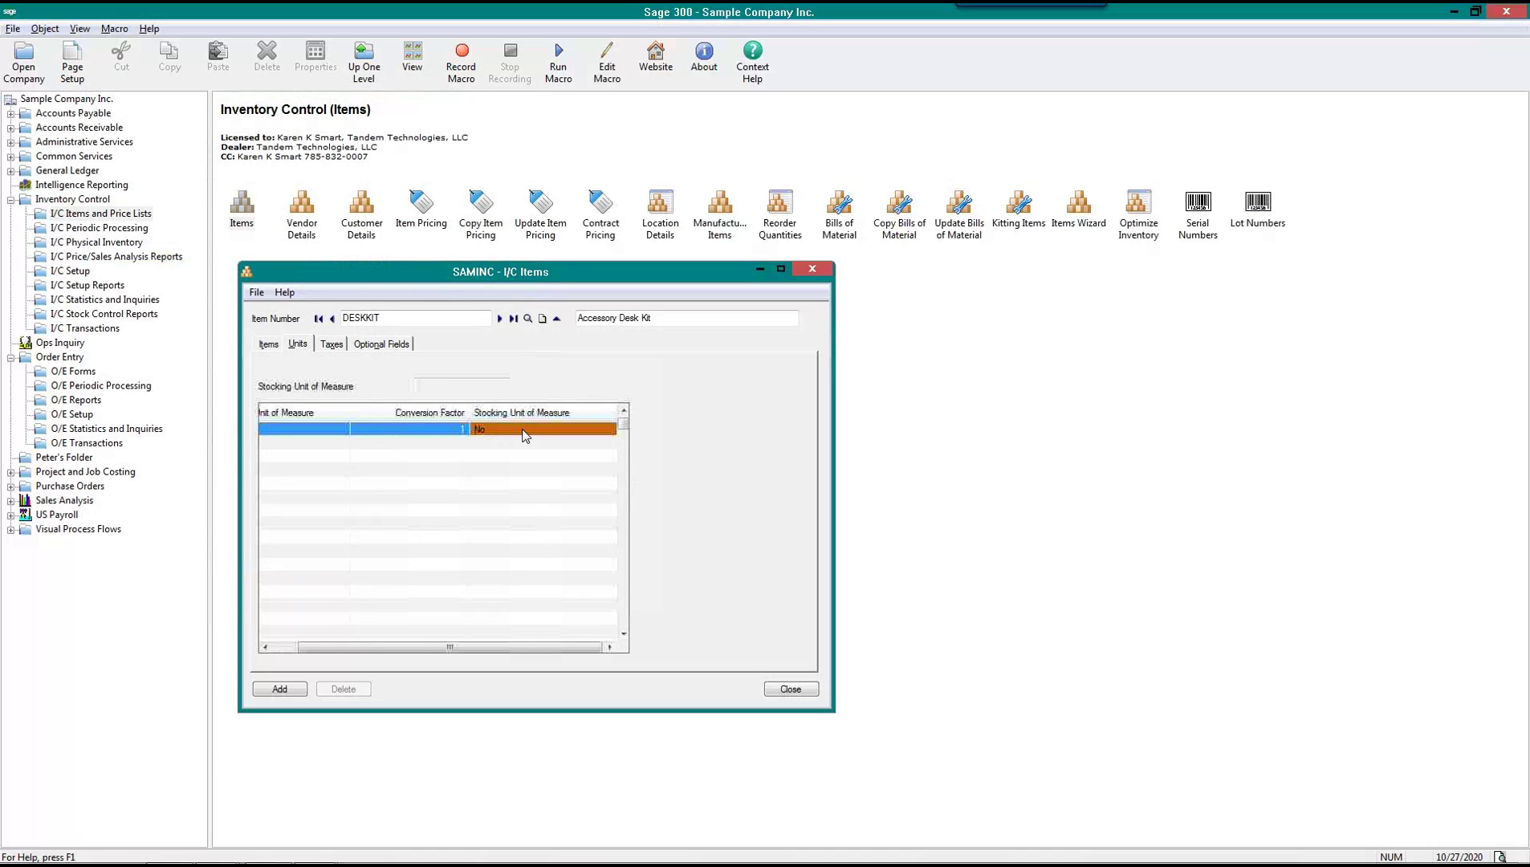
pyautogui.doubleClick(522, 432)
# Add Dozen with a conversion factor of 12 as a second, non-stocking unit of measure for the item
pyautogui.press('Insert')
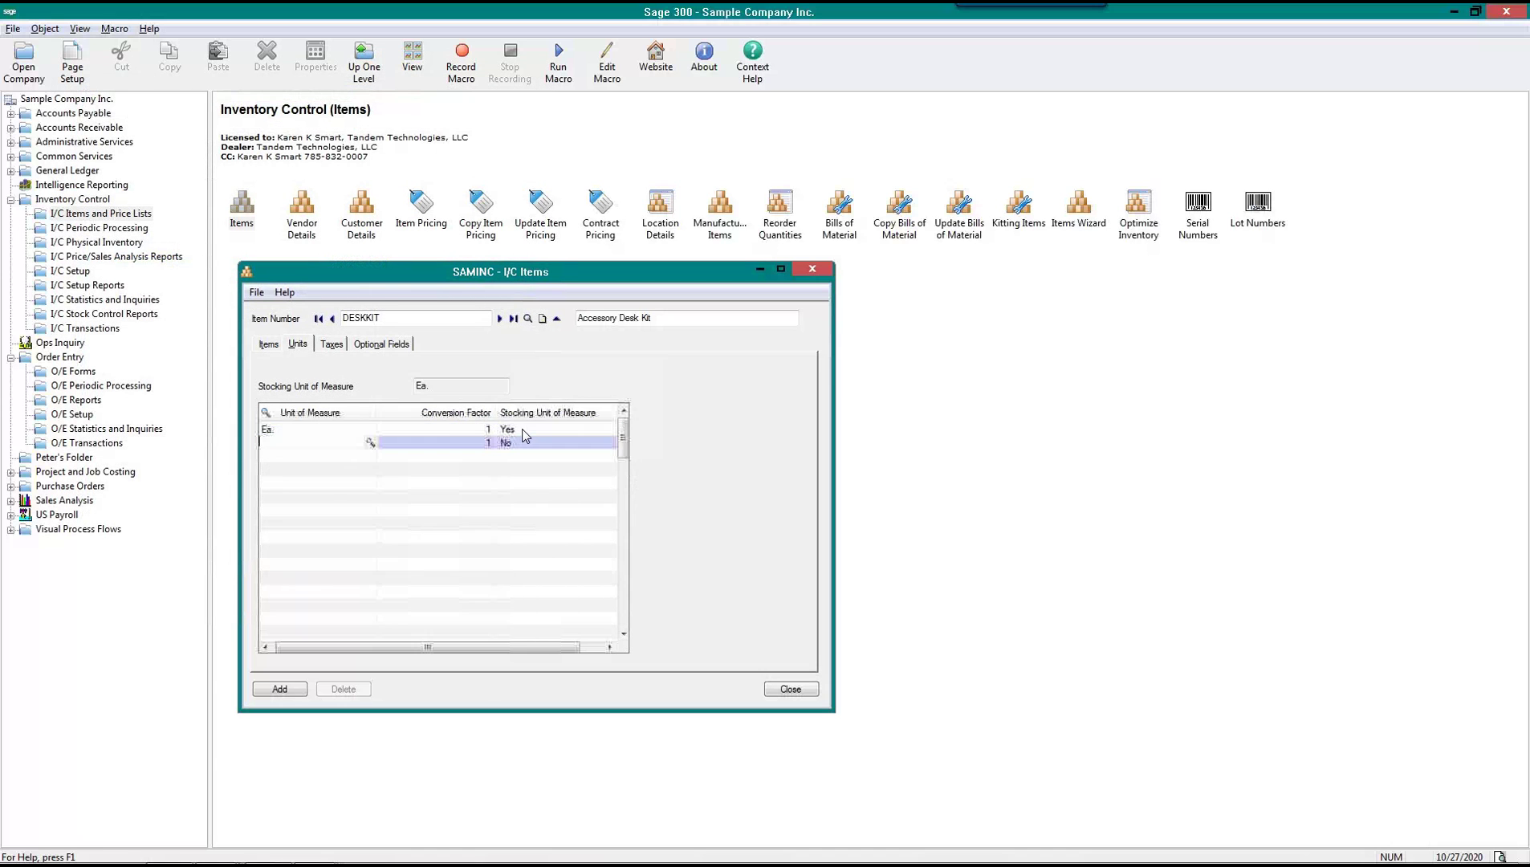
pyautogui.click(370, 442)
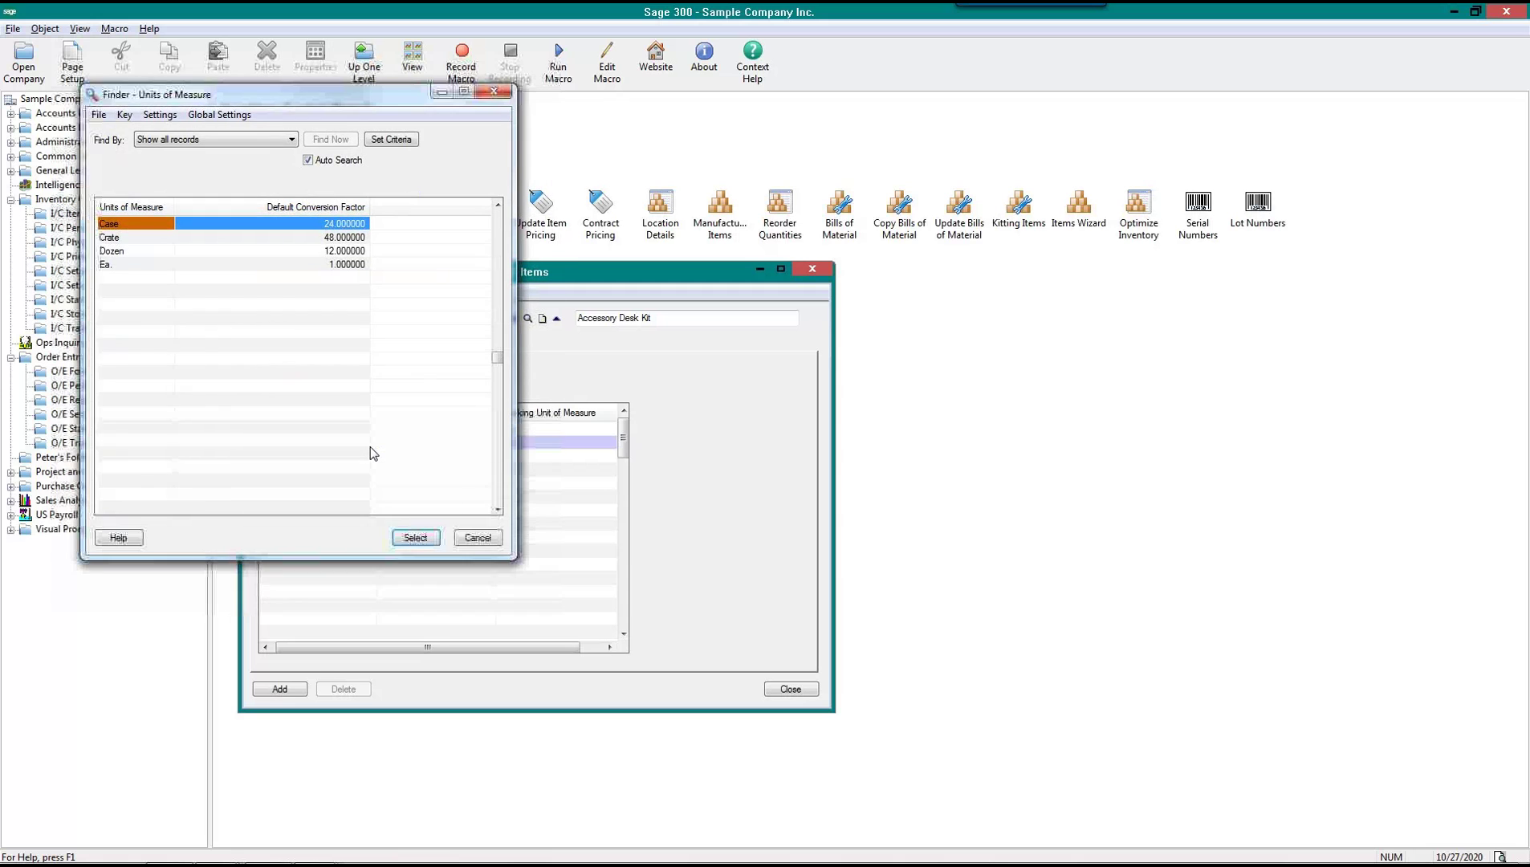
pyautogui.click(120, 251)
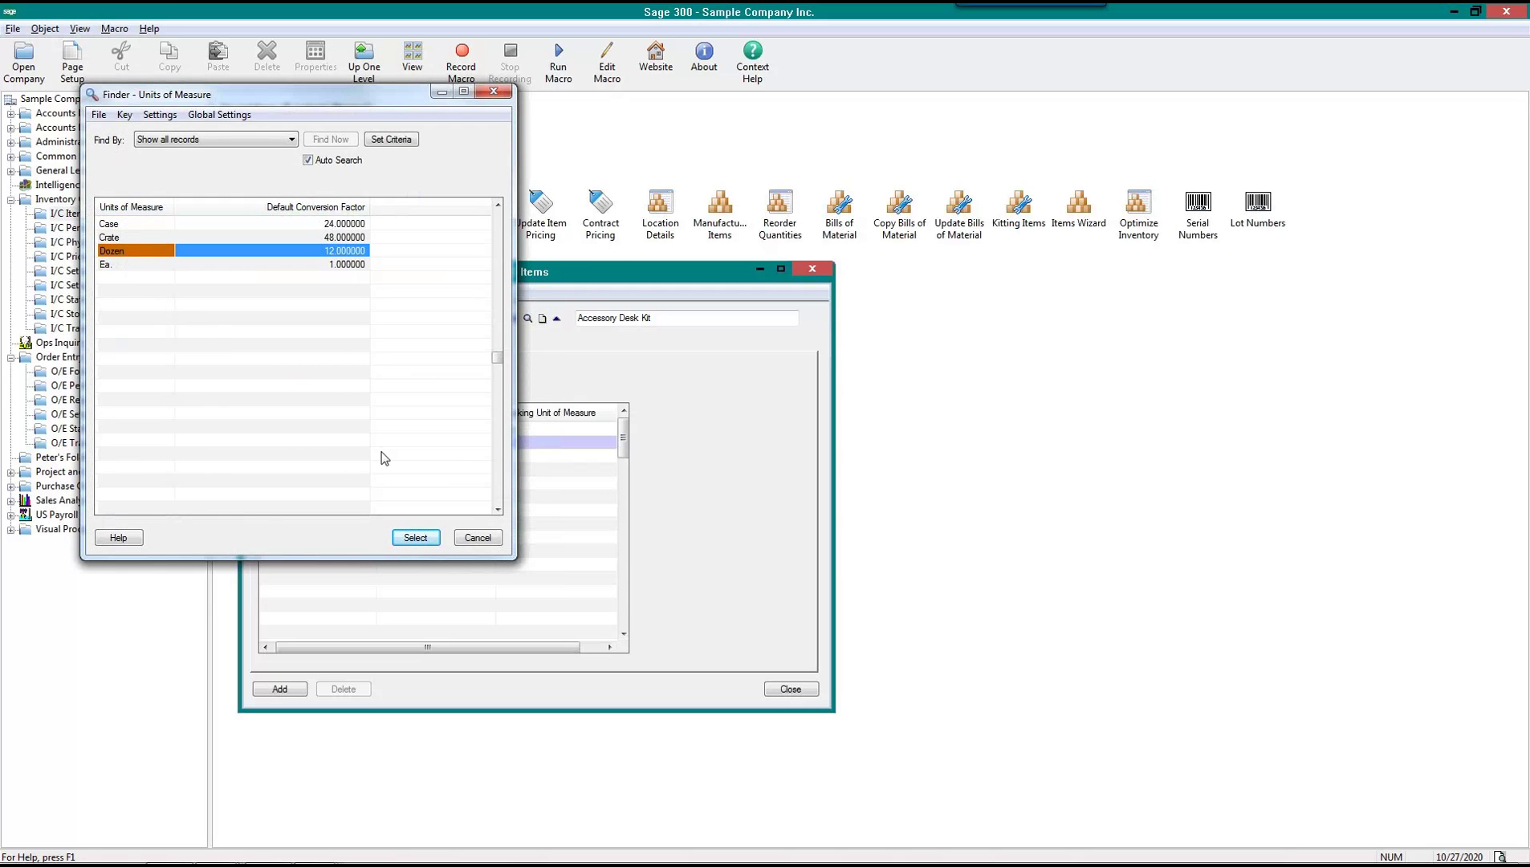
pyautogui.click(416, 538)
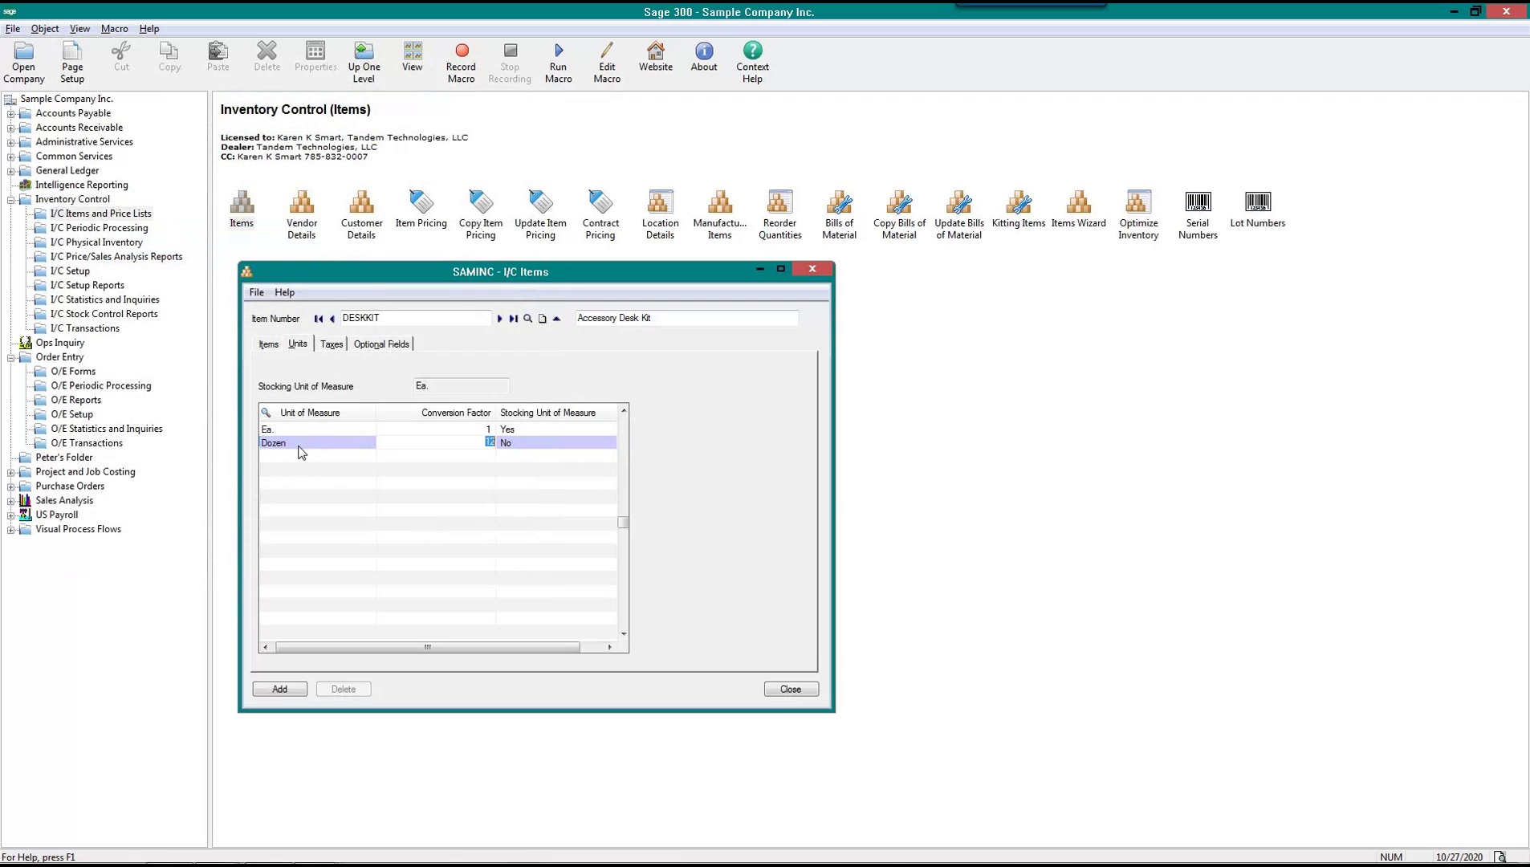
pyautogui.click(319, 417)
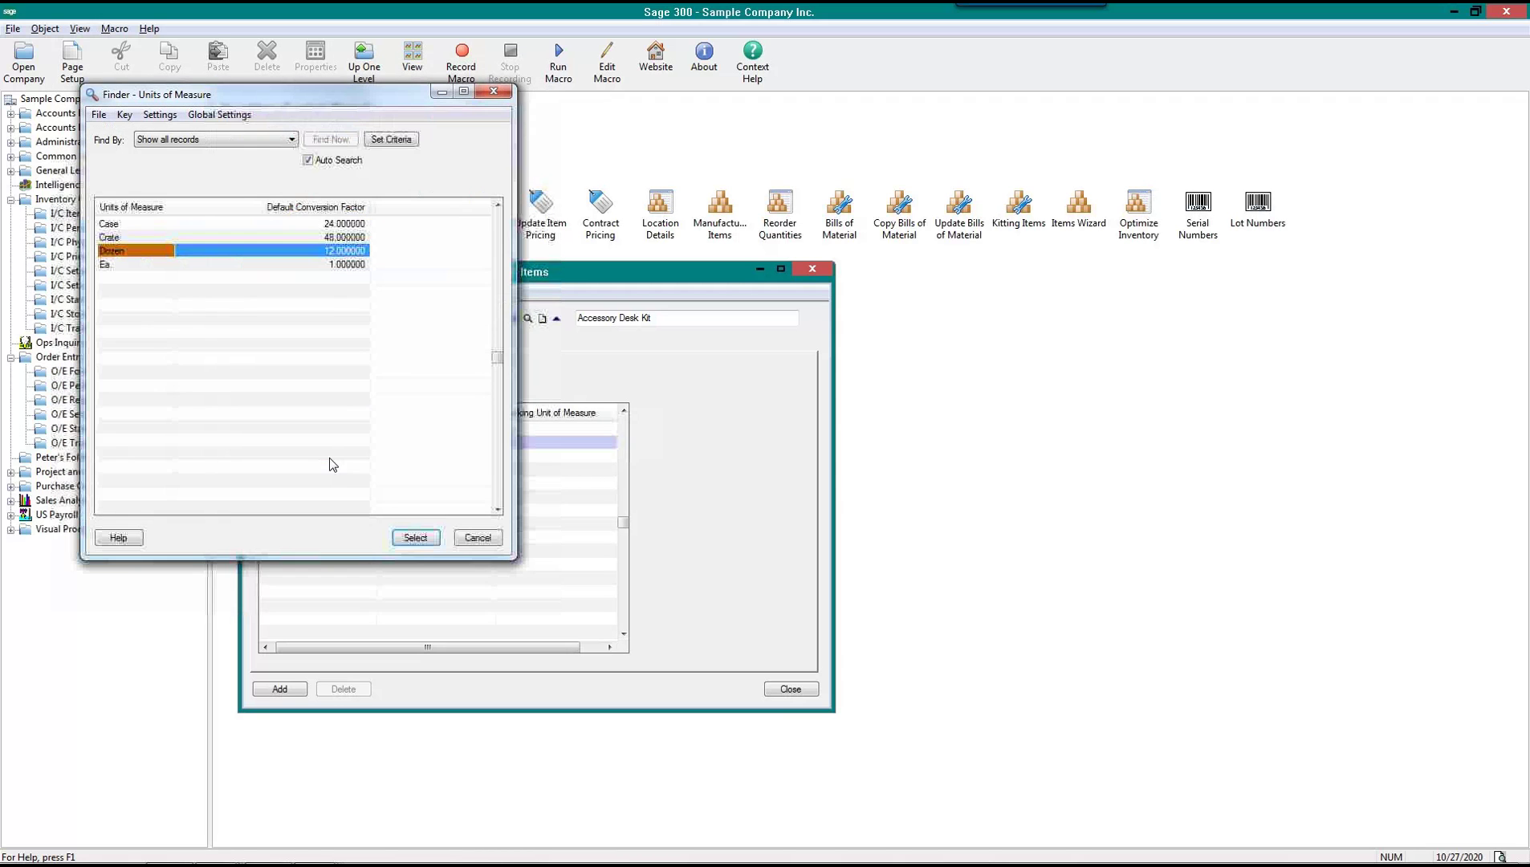
pyautogui.click(416, 538)
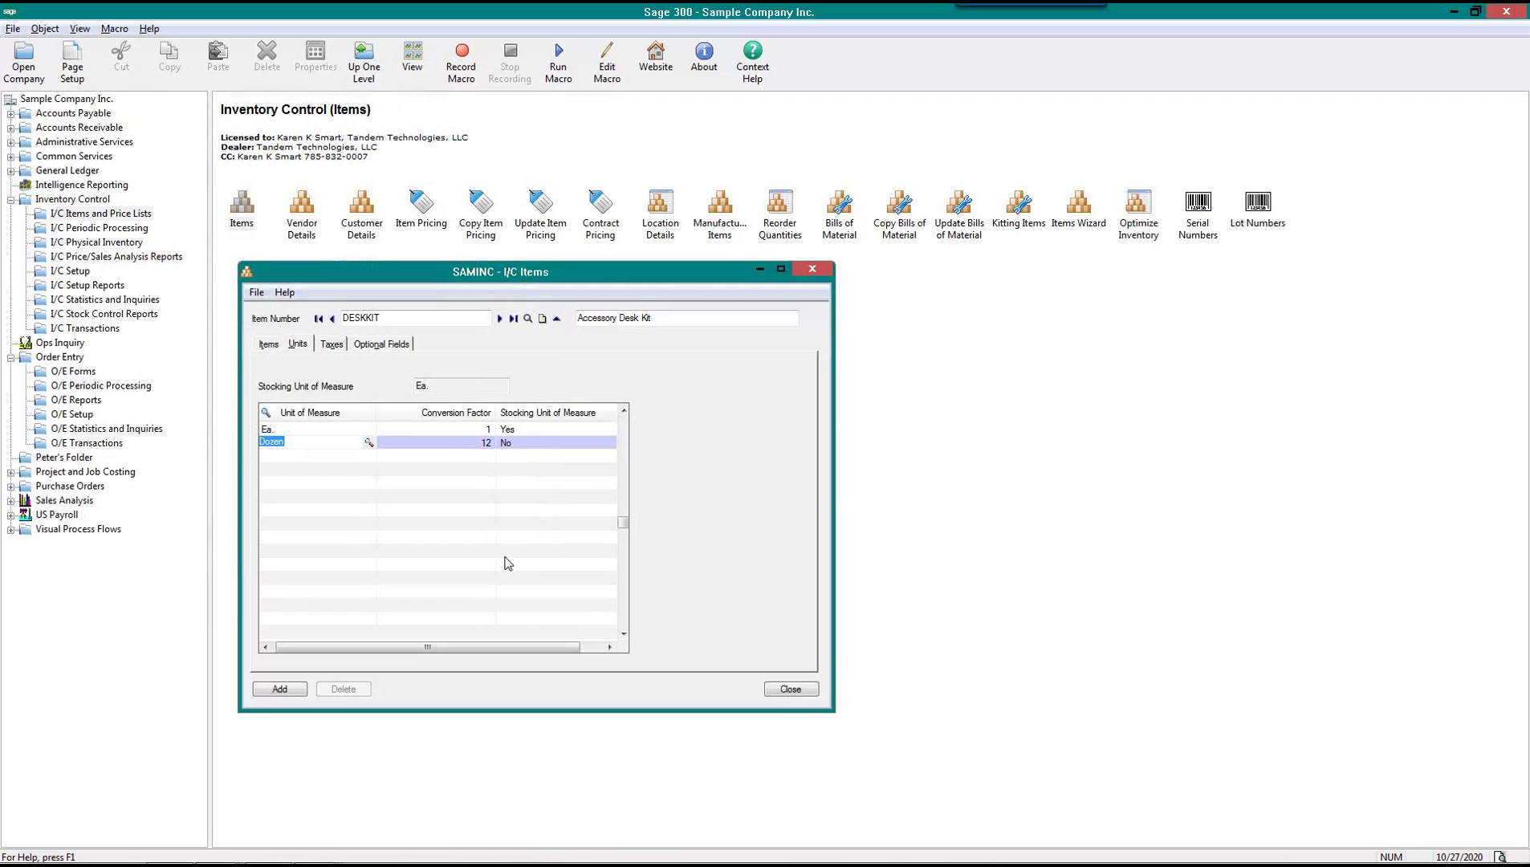
# Add the Accessory Desk Kit item record to inventory and close the item form
pyautogui.click(289, 695)
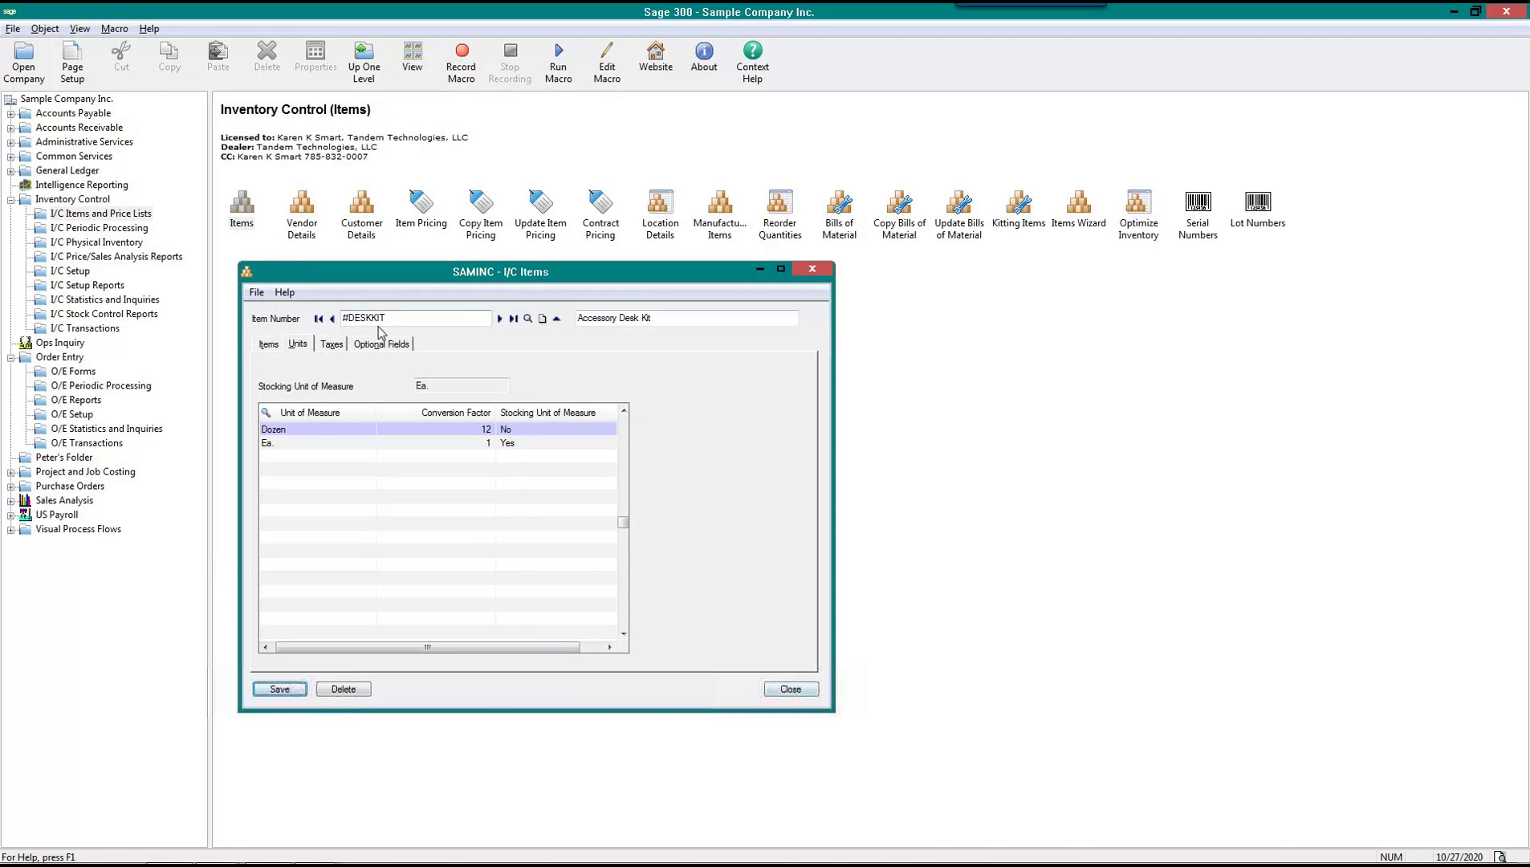
pyautogui.moveTo(390, 318); pyautogui.dragTo(330, 316)
pyautogui.click(791, 689)
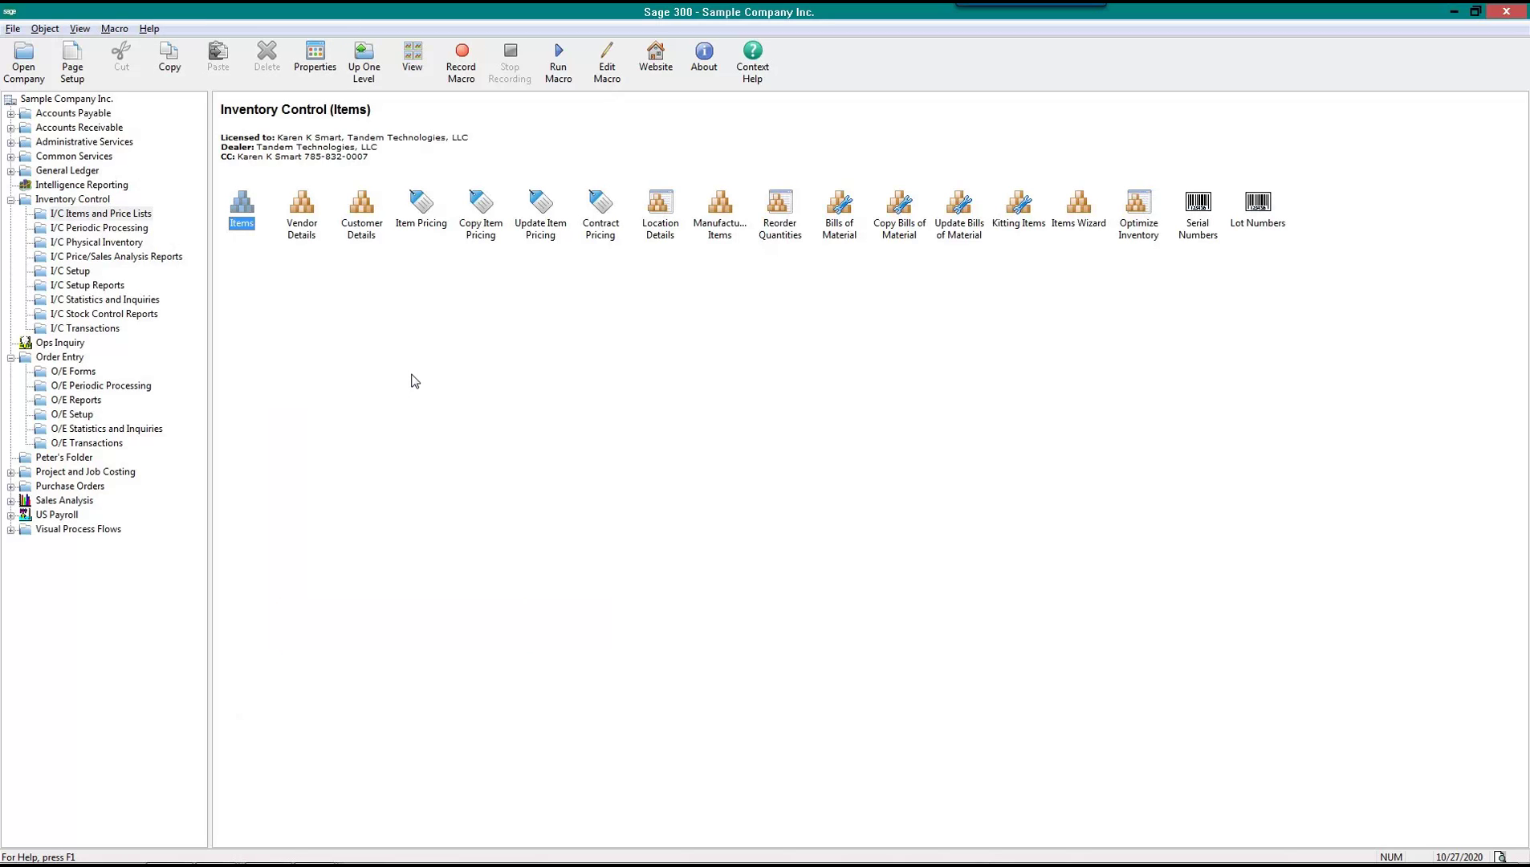
# Open Item Pricing and load item DESKKIT
pyautogui.doubleClick(422, 202)
pyautogui.click(723, 336)
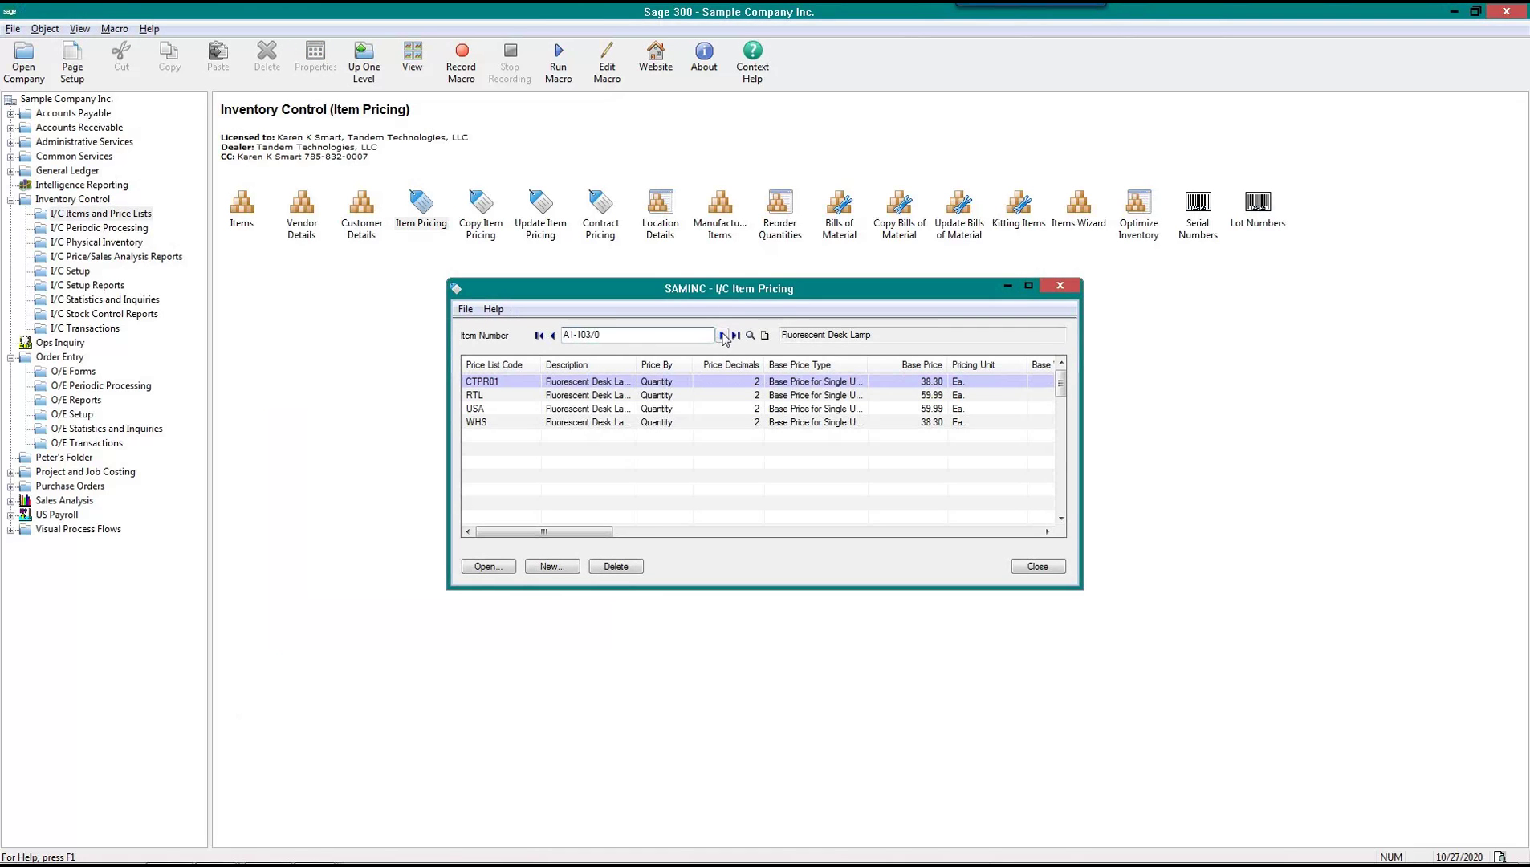
pyautogui.click(765, 336)
pyautogui.write('D')
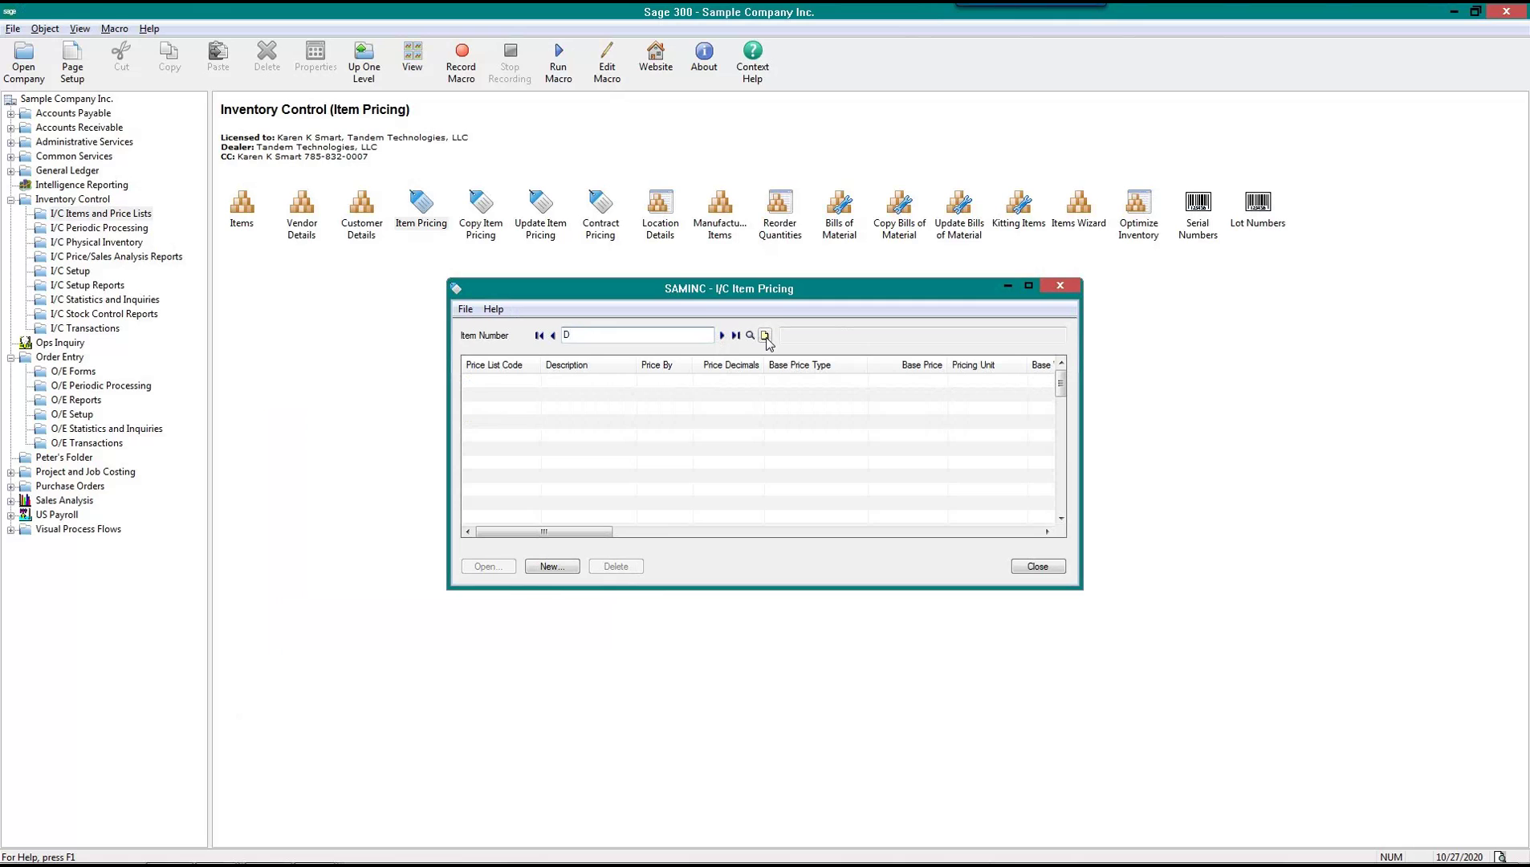
pyautogui.write('ESKKIT')
pyautogui.press('Tab')
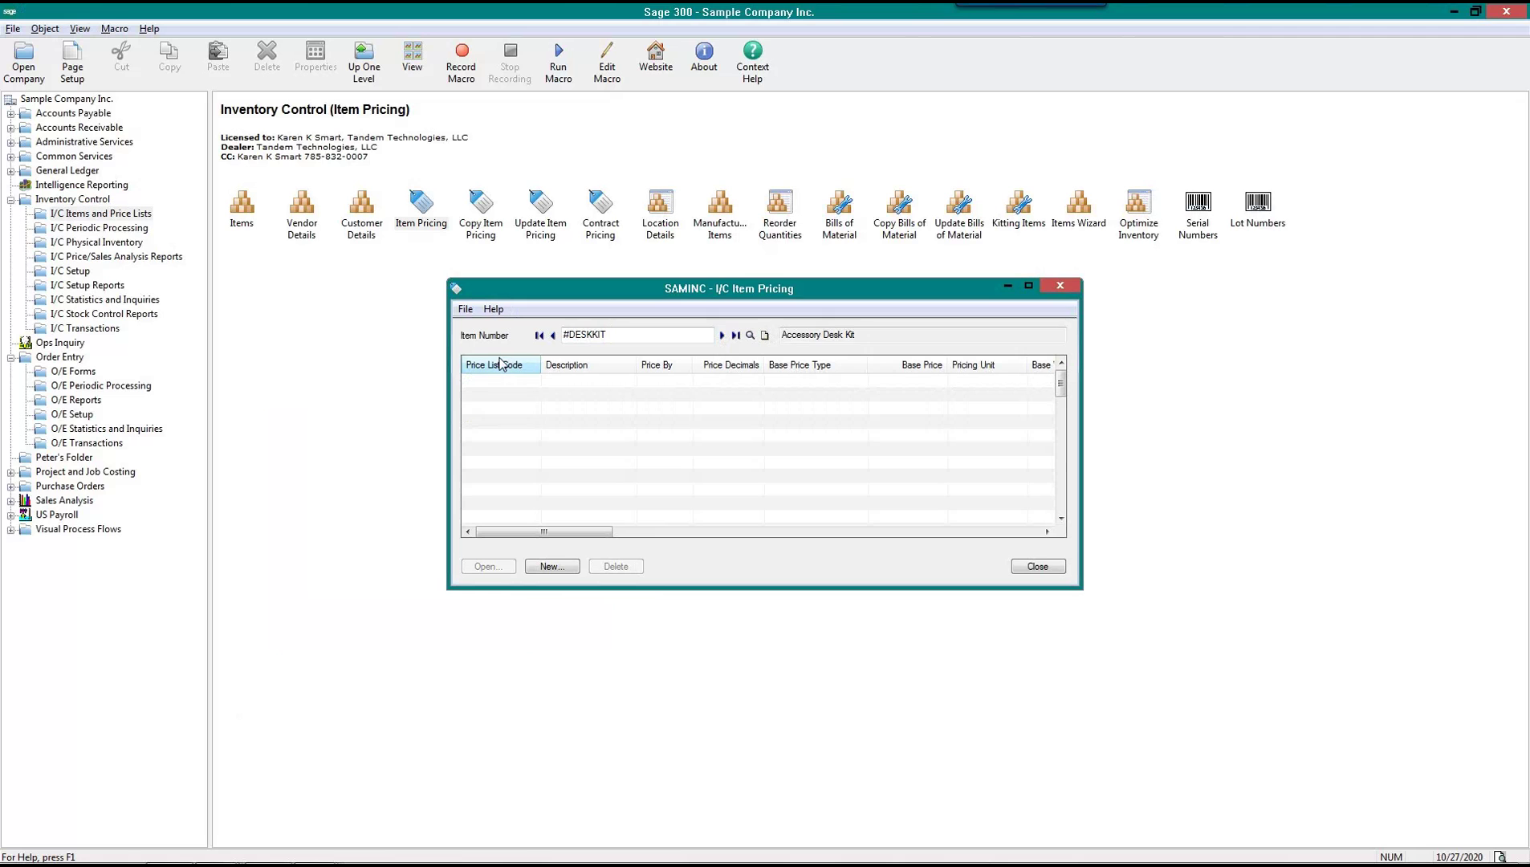
# Start a new price record for DESKKIT on the USA price list
pyautogui.click(549, 568)
pyautogui.click(629, 320)
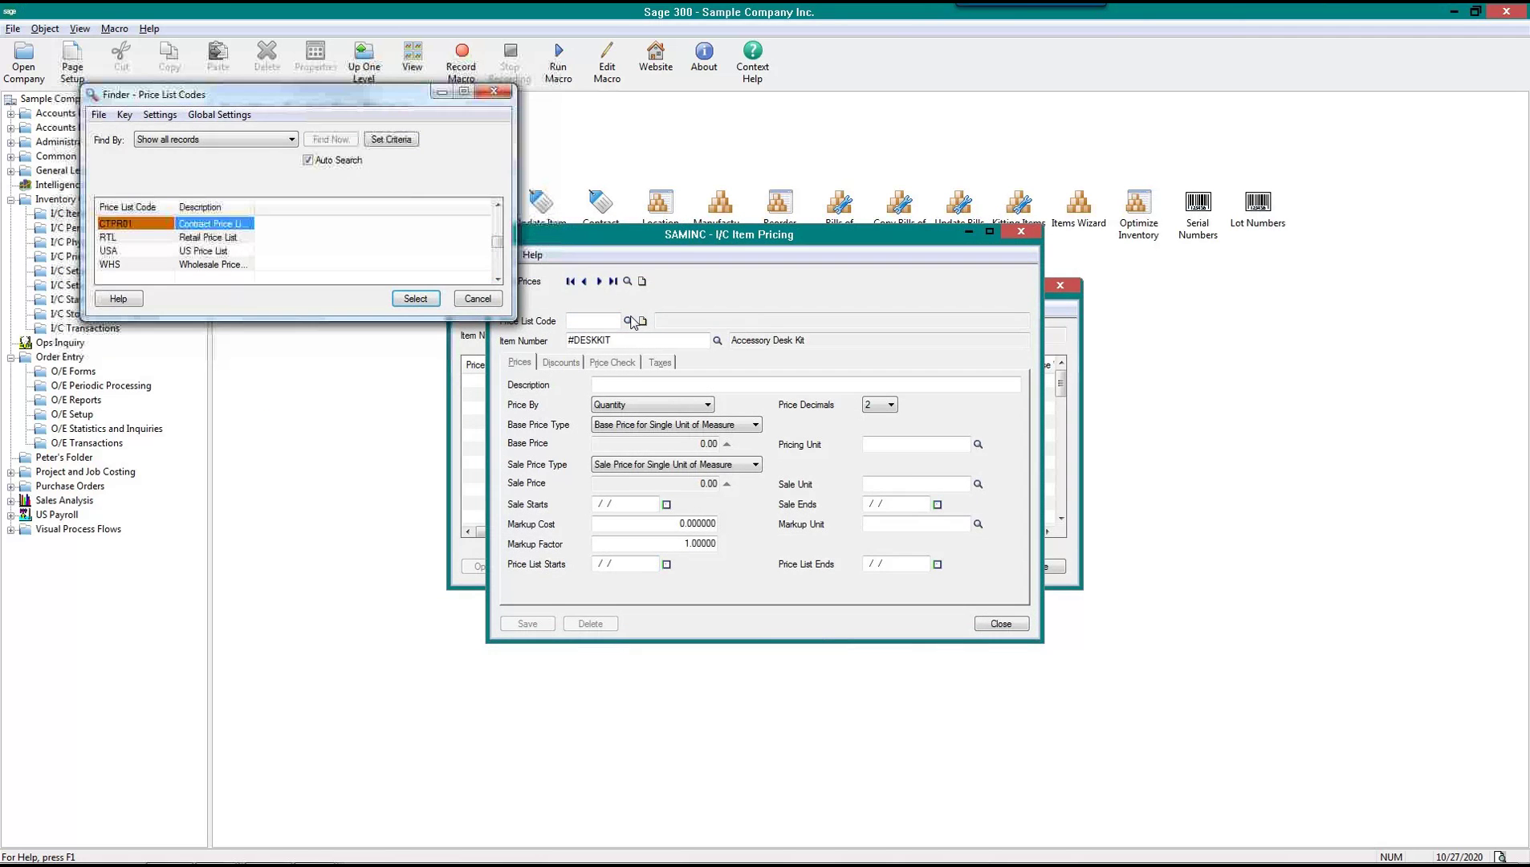
pyautogui.click(139, 249)
pyautogui.press('Tab')
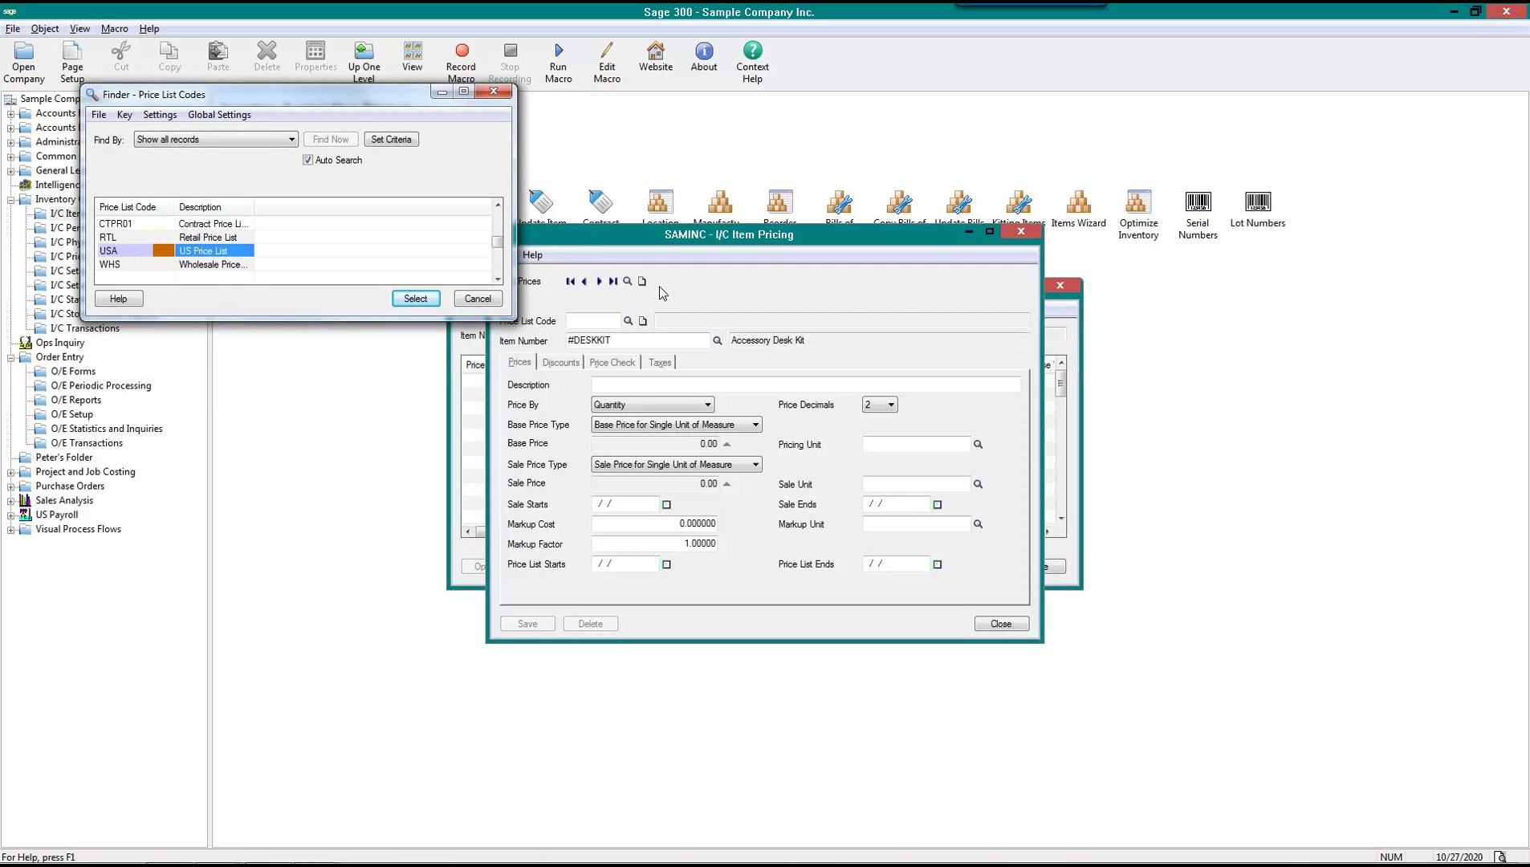
pyautogui.click(415, 298)
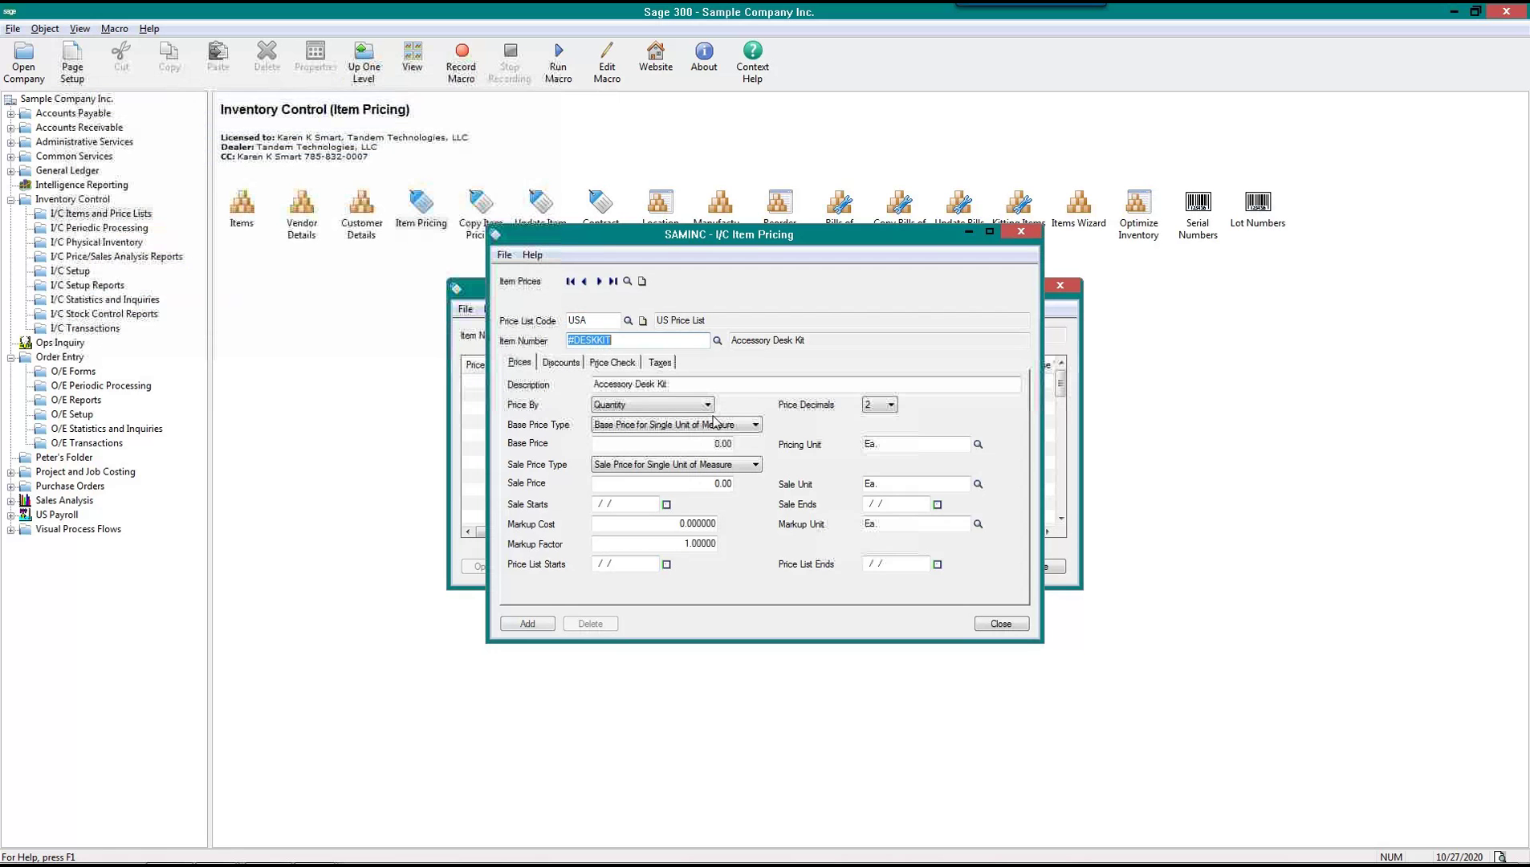
# Set the base price to 100.00 and add the price record
pyautogui.click(672, 444)
pyautogui.write('100')
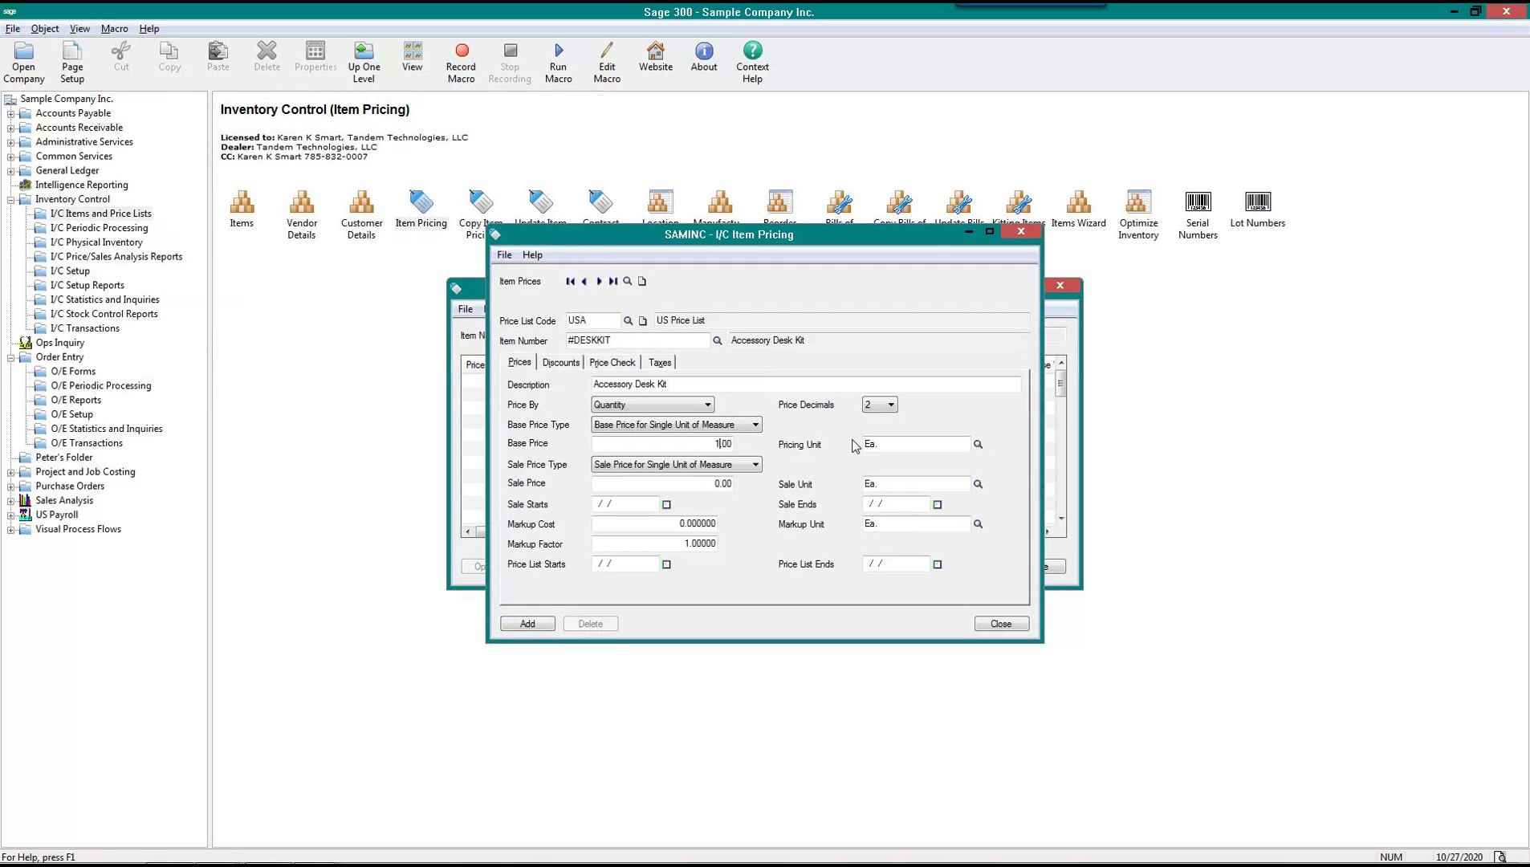
pyautogui.press('Tab')
pyautogui.click(708, 443)
pyautogui.press('Tab')
pyautogui.click(527, 624)
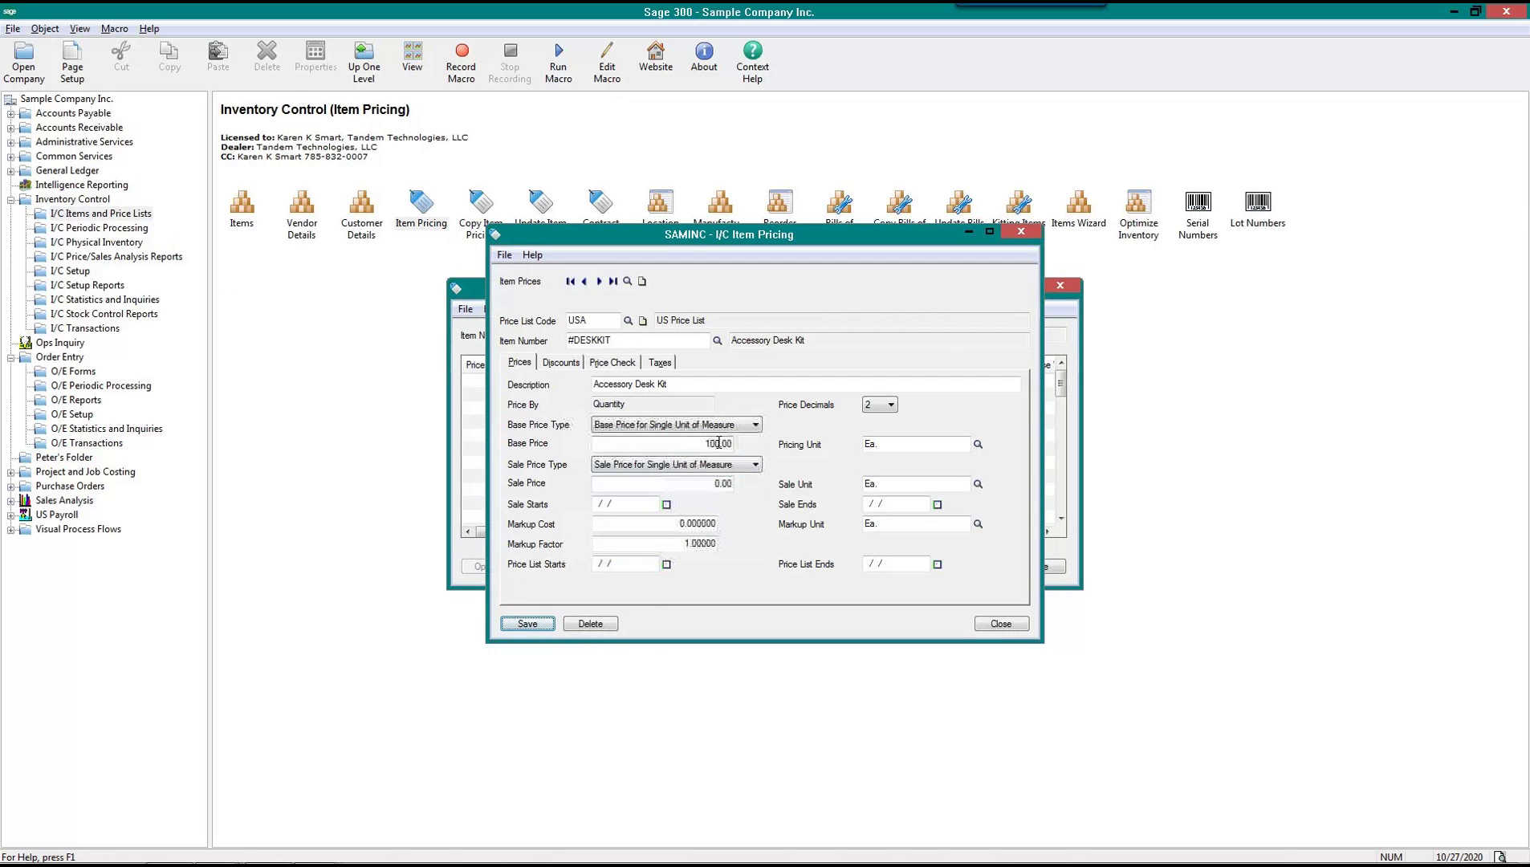
# Change the pricing unit to Dozen, set the base price to 1,000.00 and save the price record
pyautogui.click(978, 445)
pyautogui.click(142, 225)
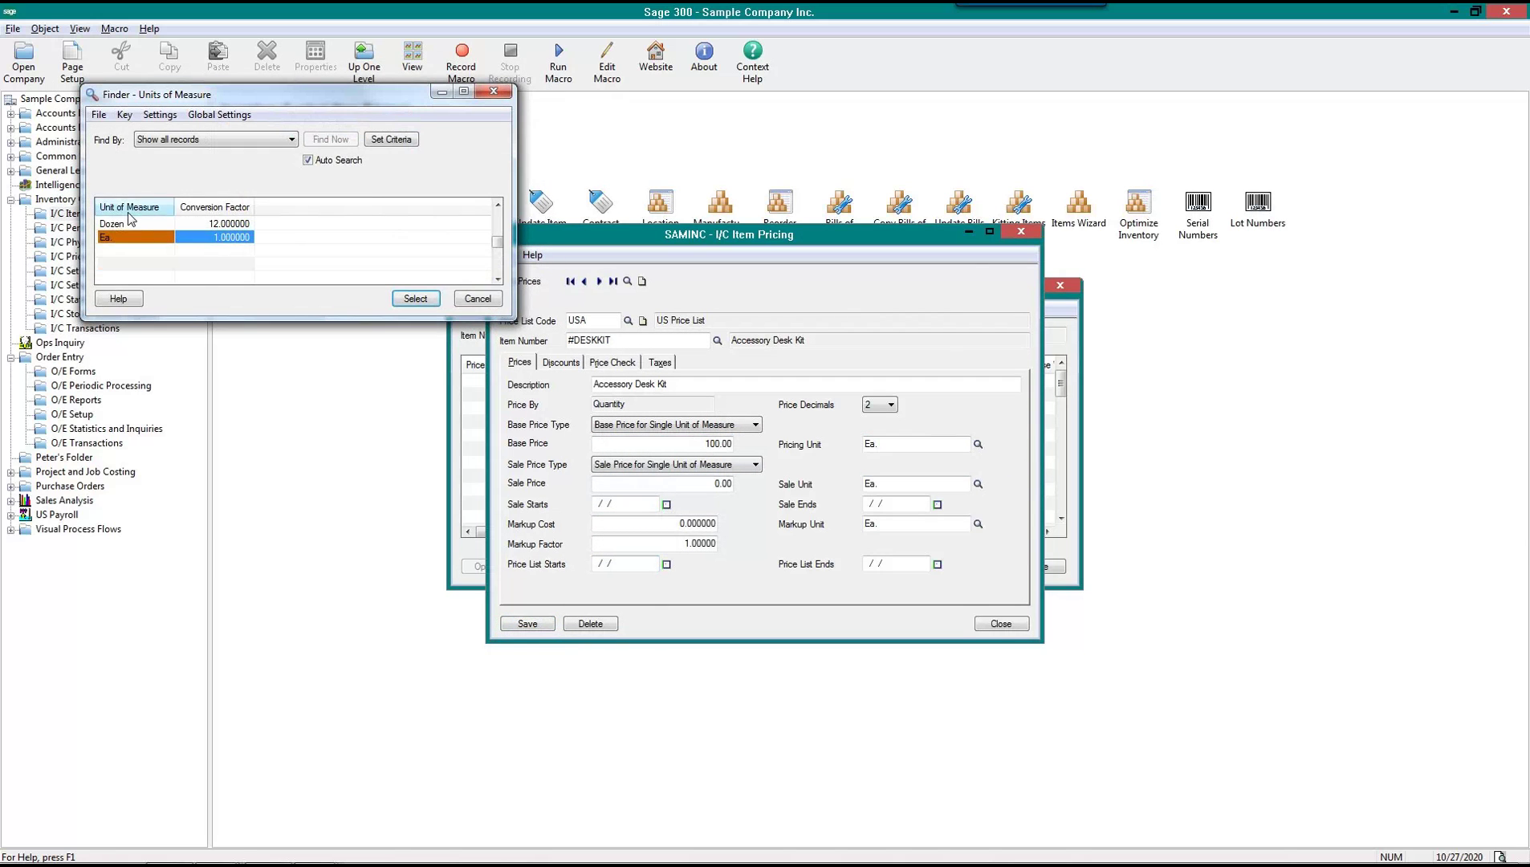
pyautogui.click(416, 298)
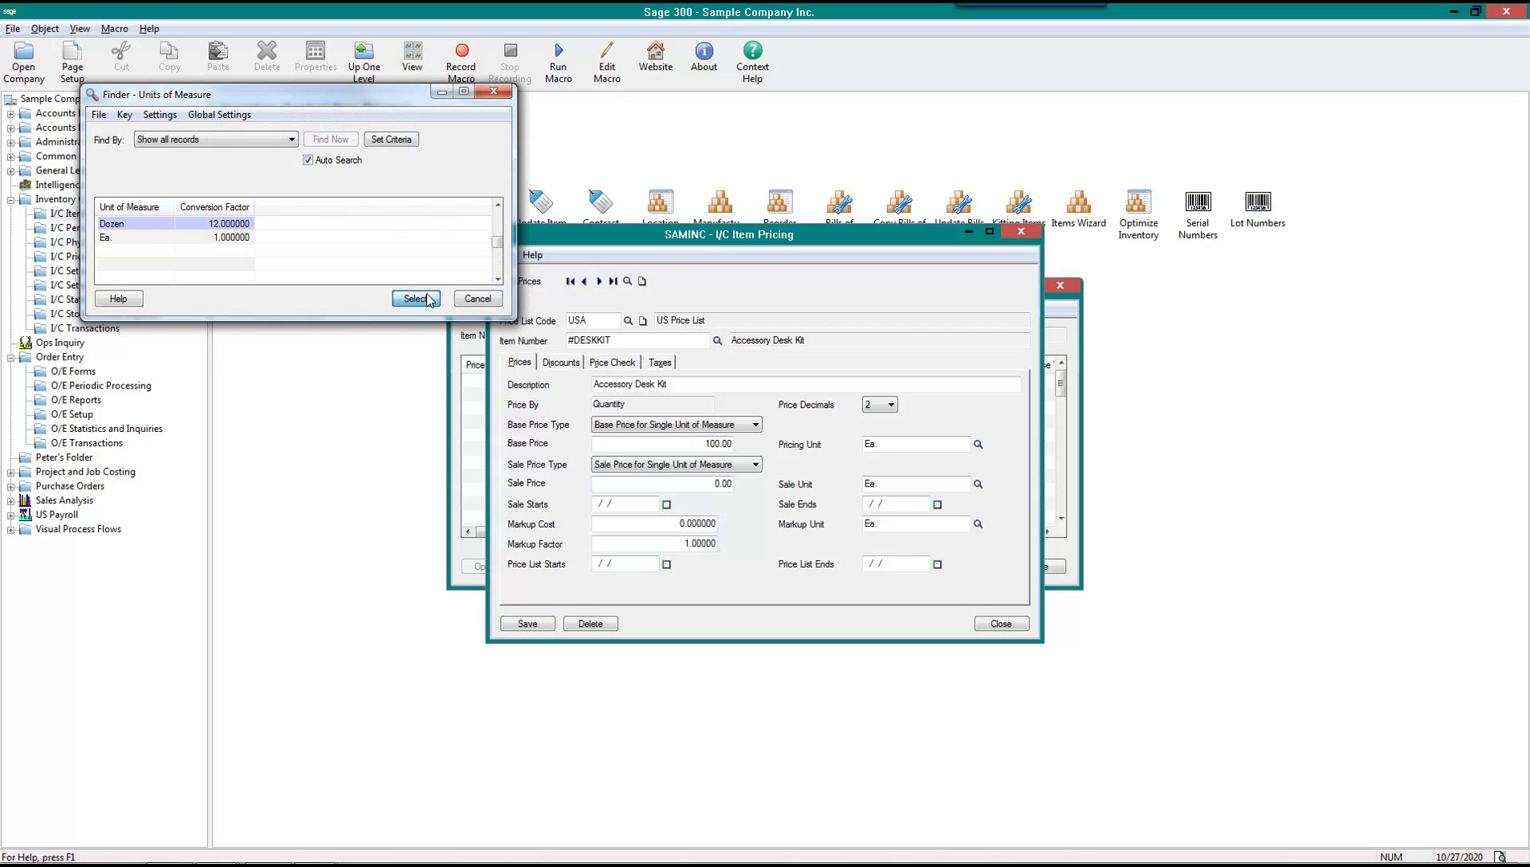
pyautogui.click(676, 444)
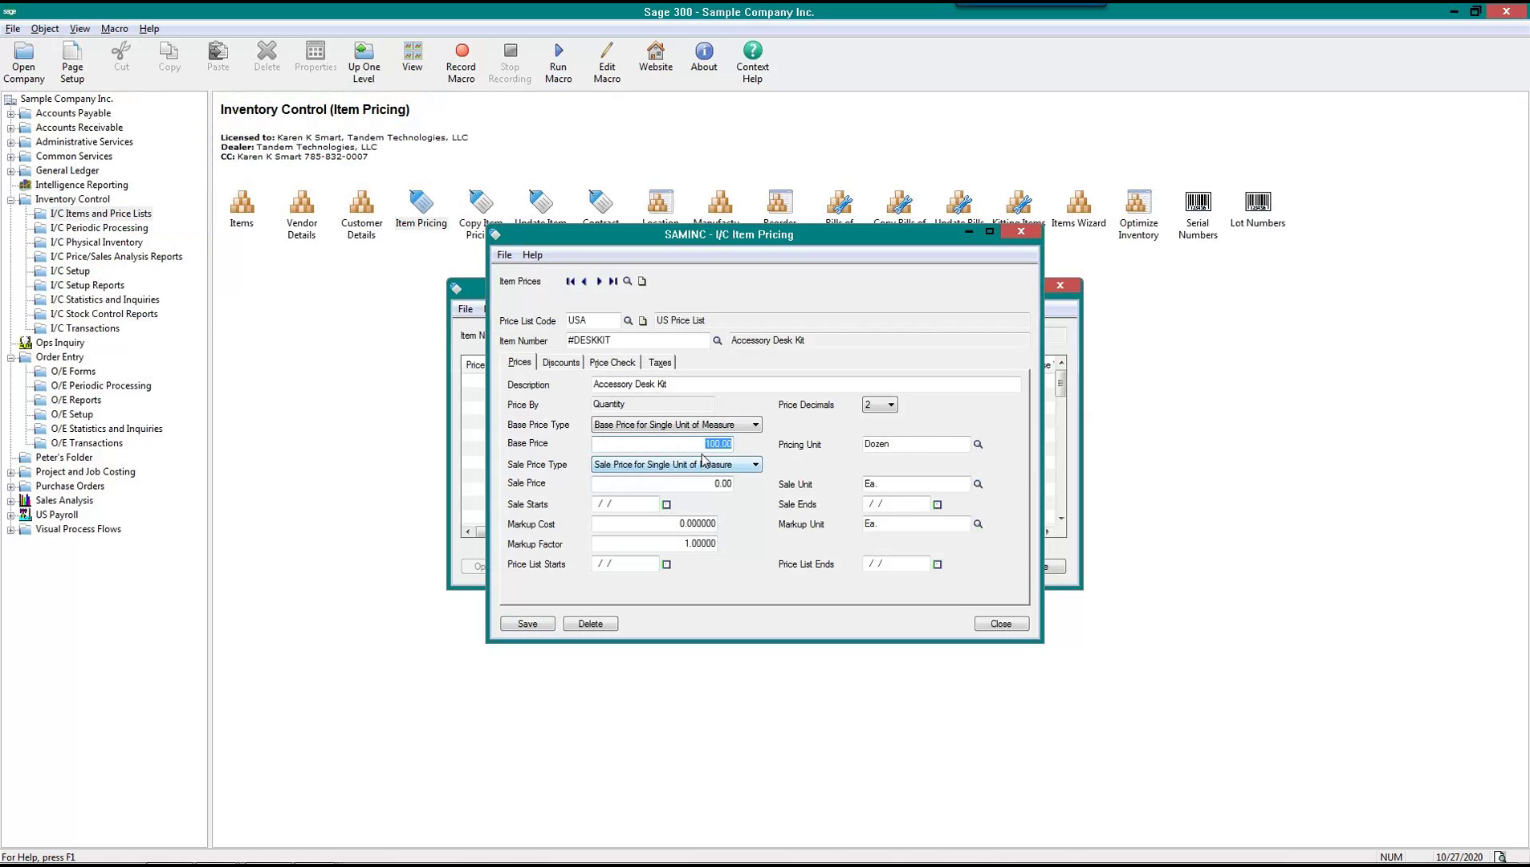
pyautogui.write('1000')
pyautogui.click(905, 441)
pyautogui.click(550, 624)
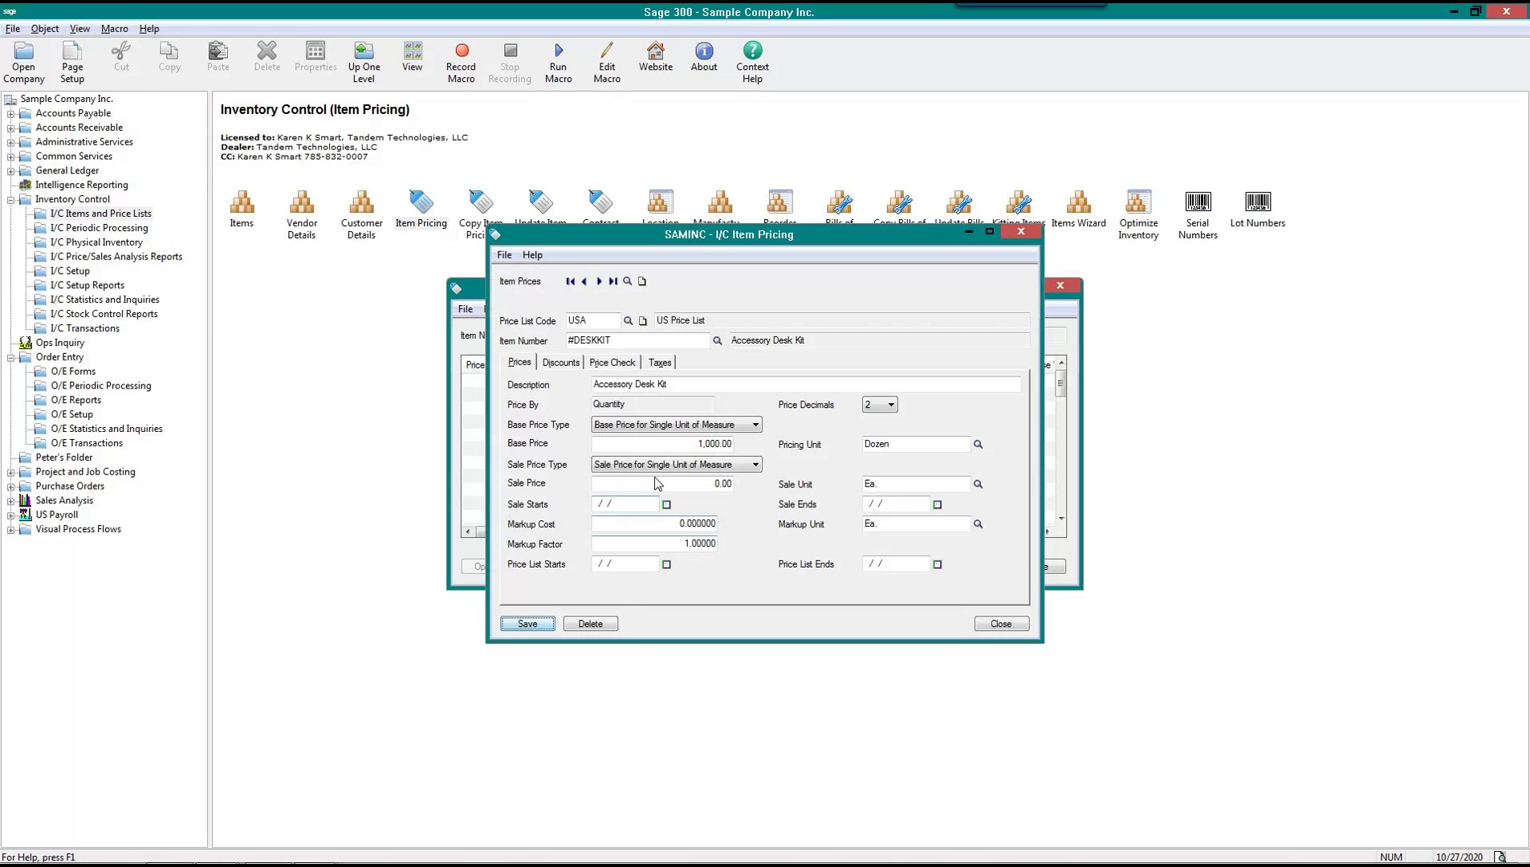
# Review the price record's discount and price check settings, and close Item Pricing with the record saved
pyautogui.click(570, 365)
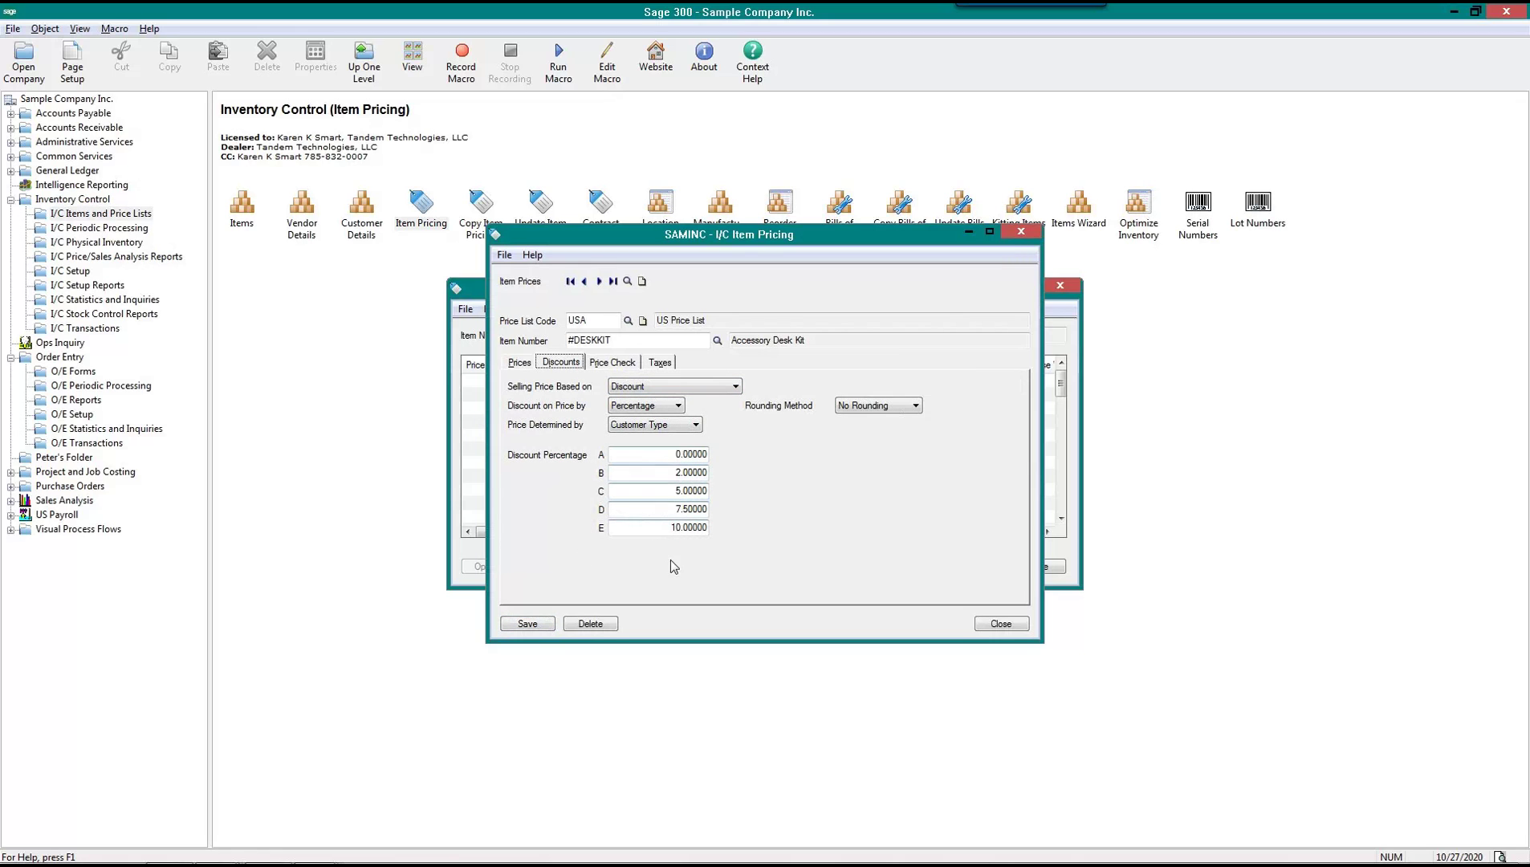
pyautogui.click(602, 366)
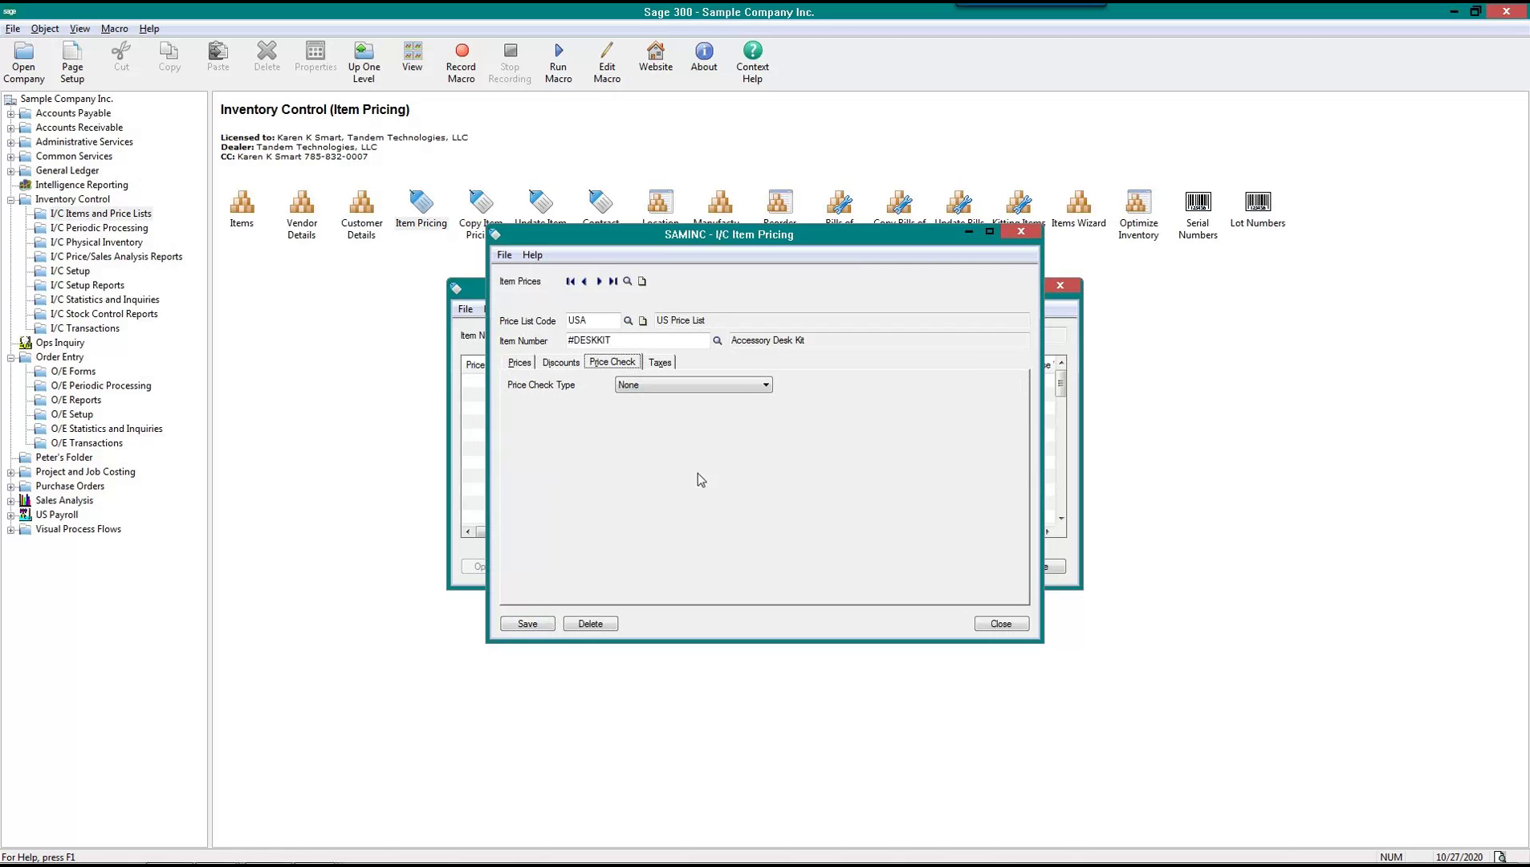
pyautogui.click(521, 363)
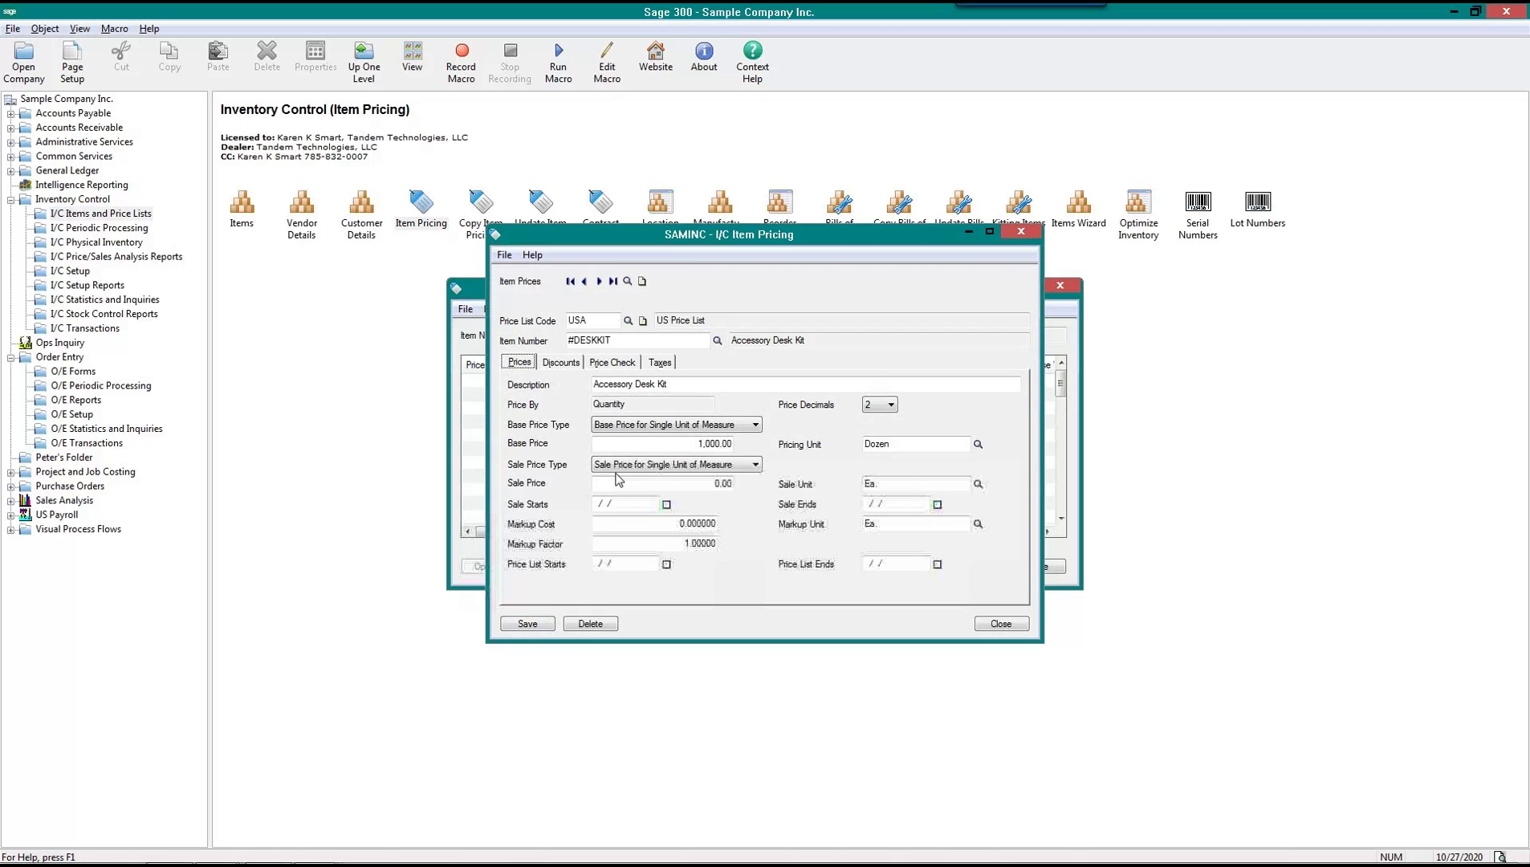
pyautogui.moveTo(615, 341); pyautogui.dragTo(566, 341)
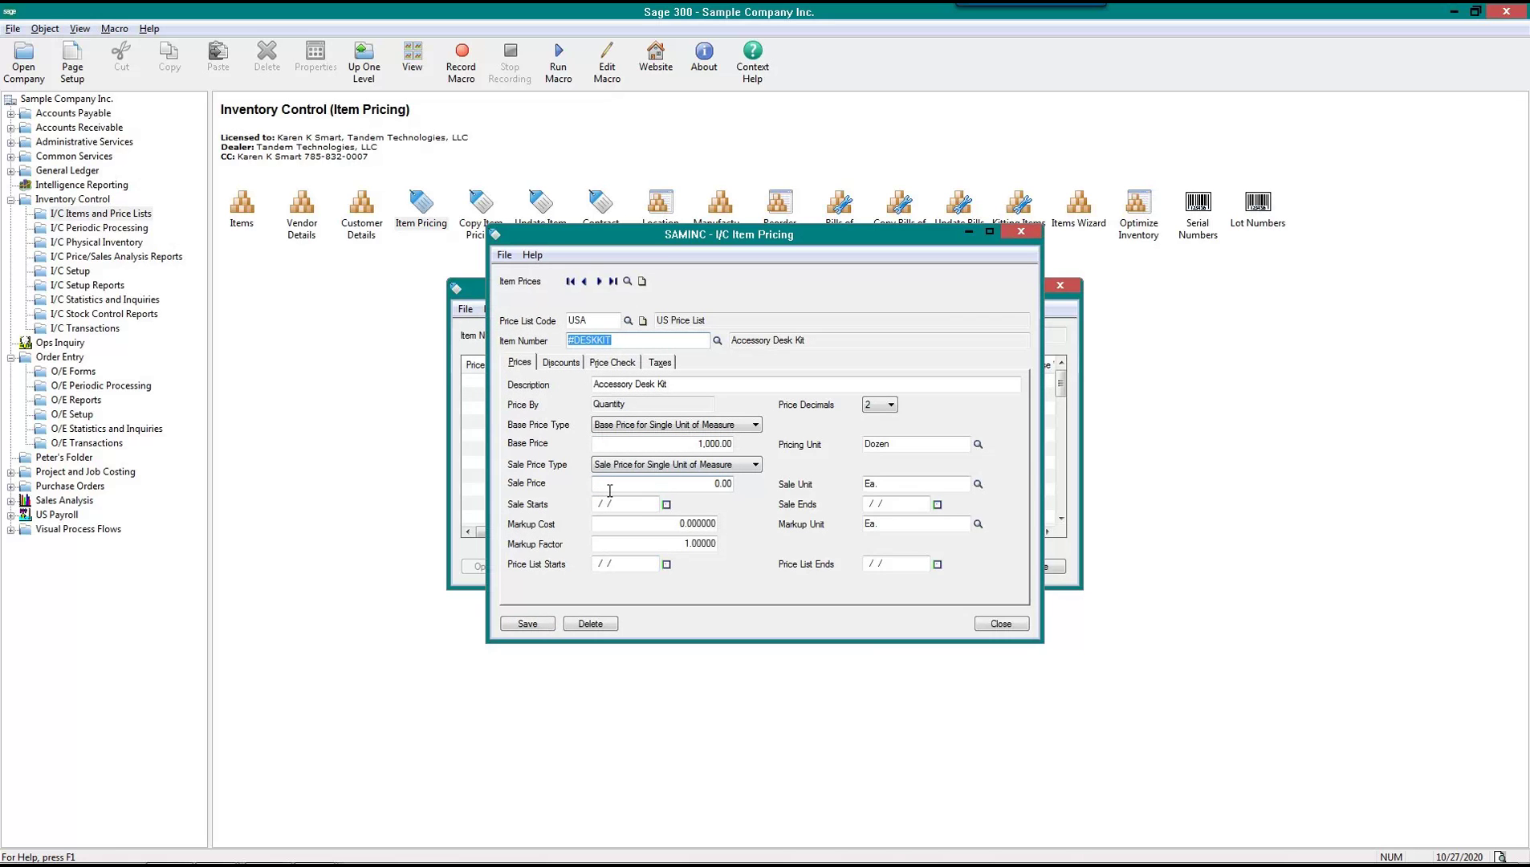
pyautogui.click(530, 624)
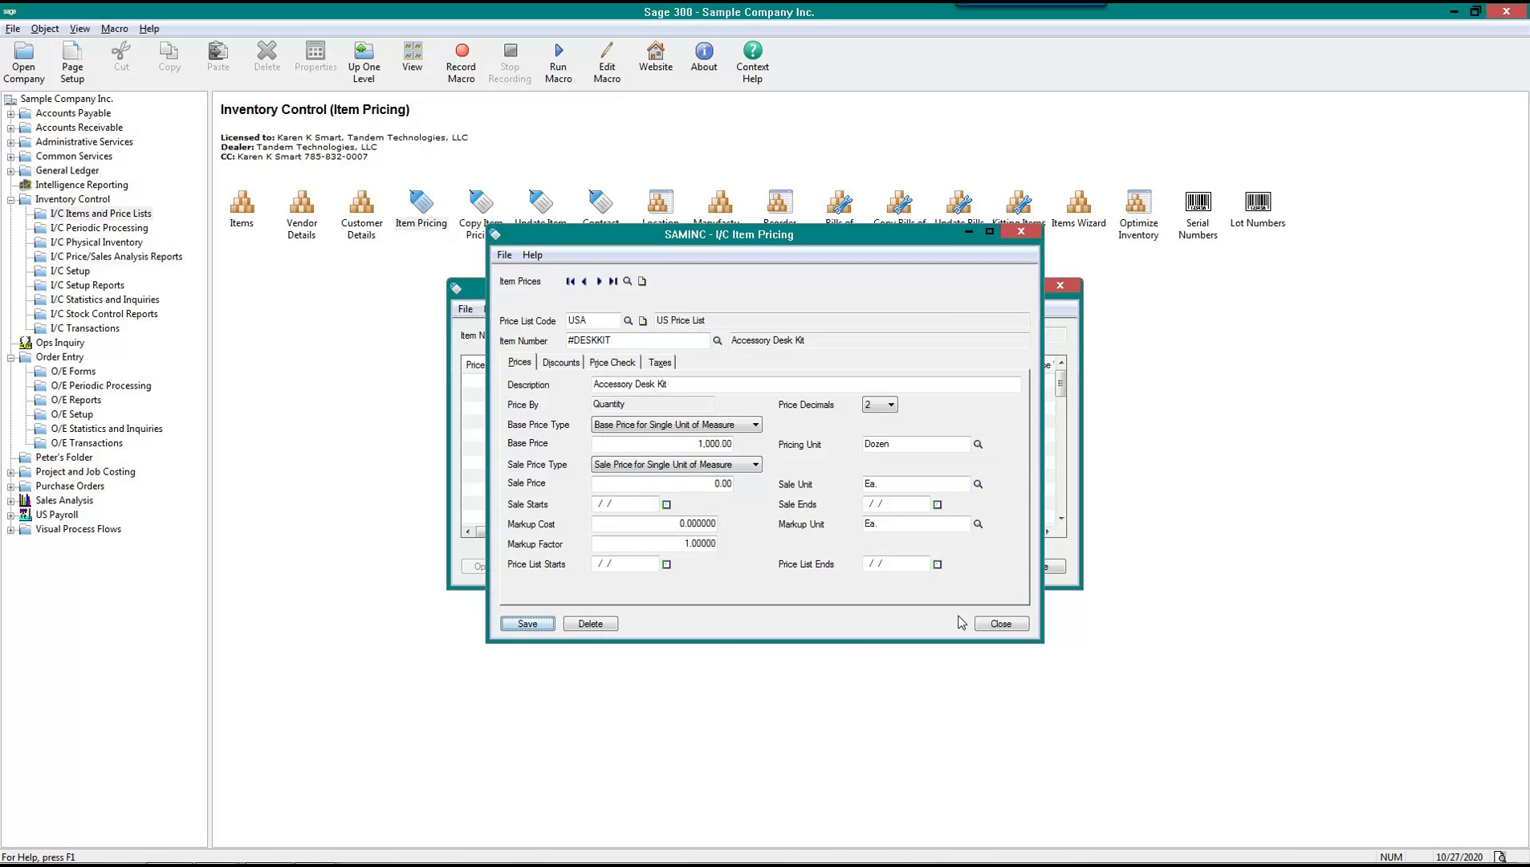
pyautogui.click(988, 624)
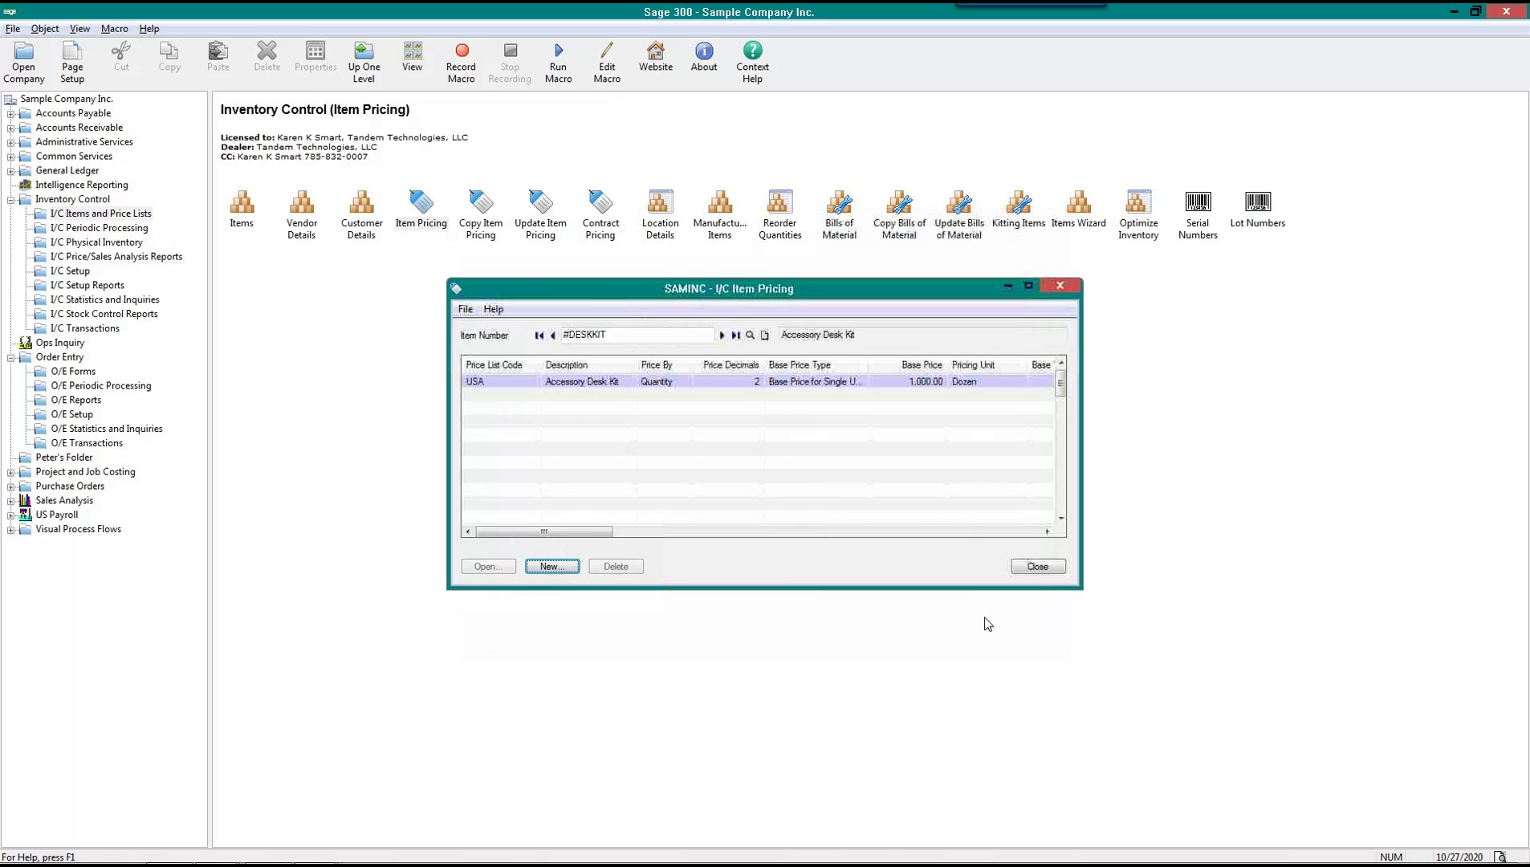
pyautogui.click(1039, 567)
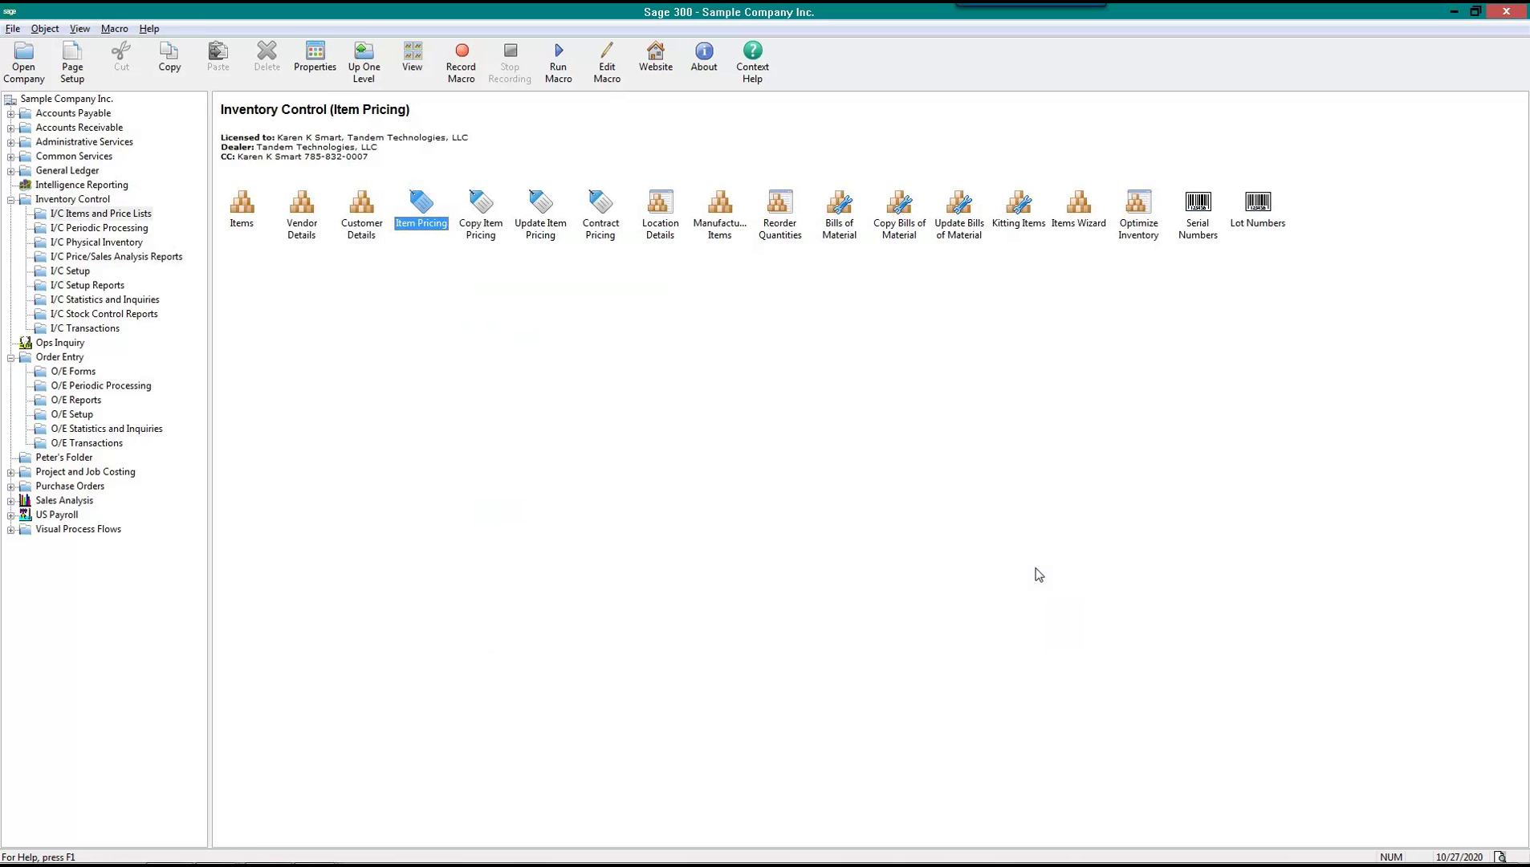
# Try to look up the location details of item DESKKIT
pyautogui.doubleClick(659, 204)
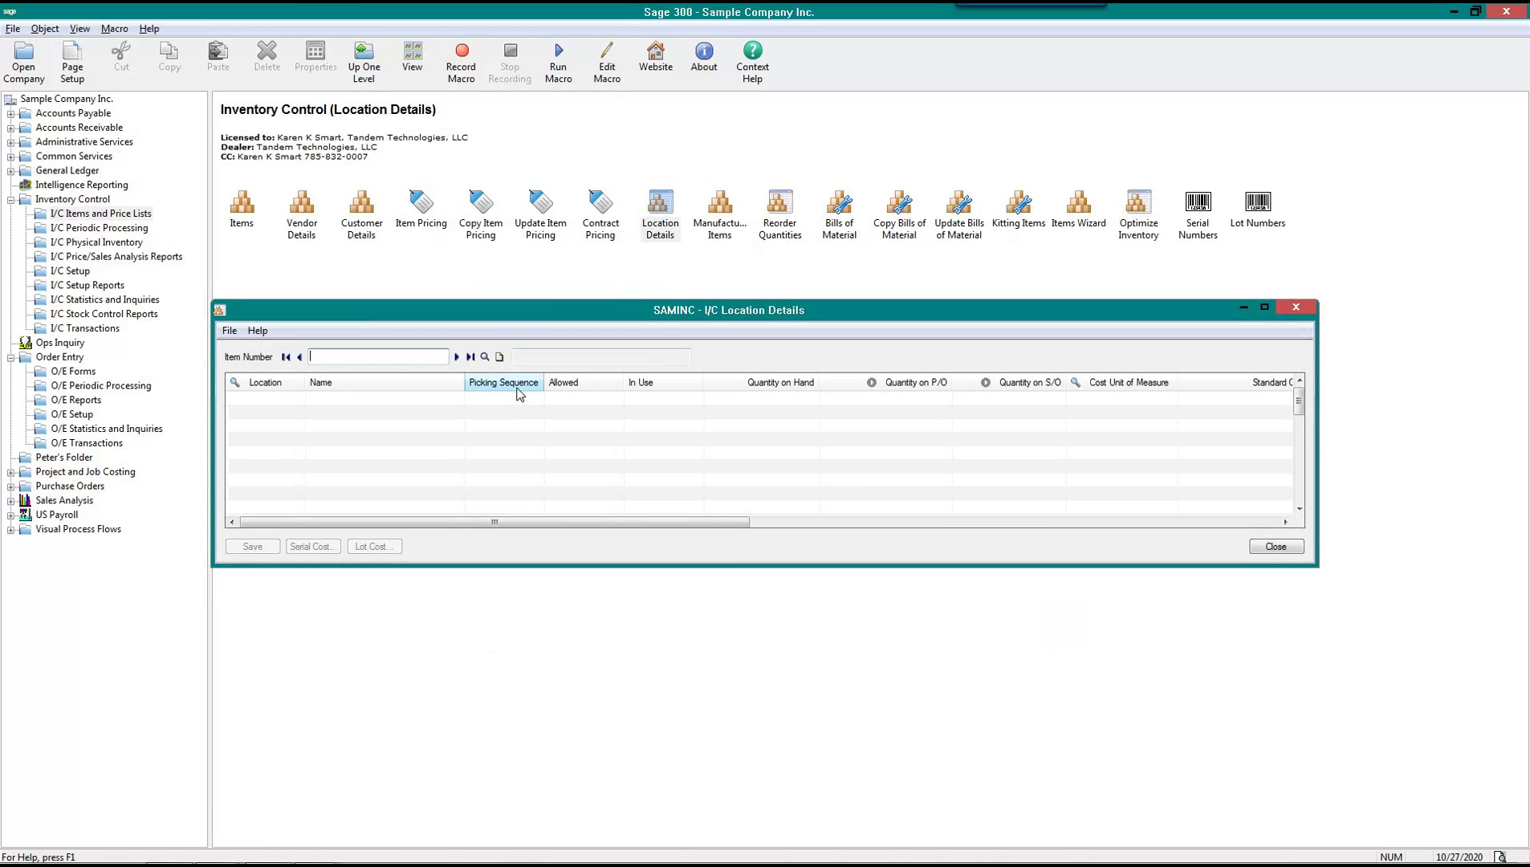
pyautogui.write('DESKIT')
pyautogui.press('Tab')
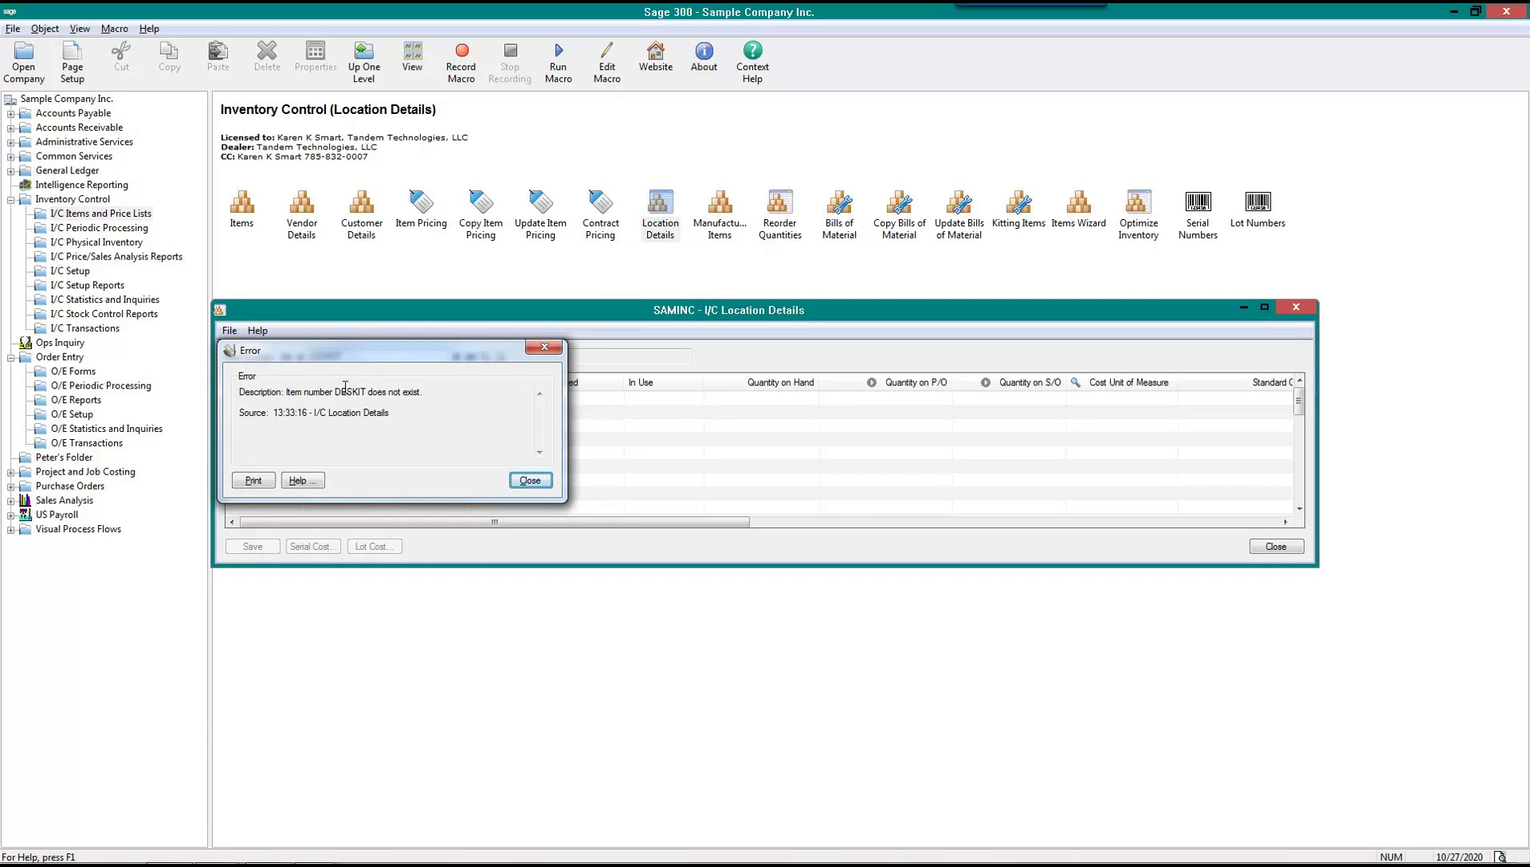
pyautogui.click(530, 480)
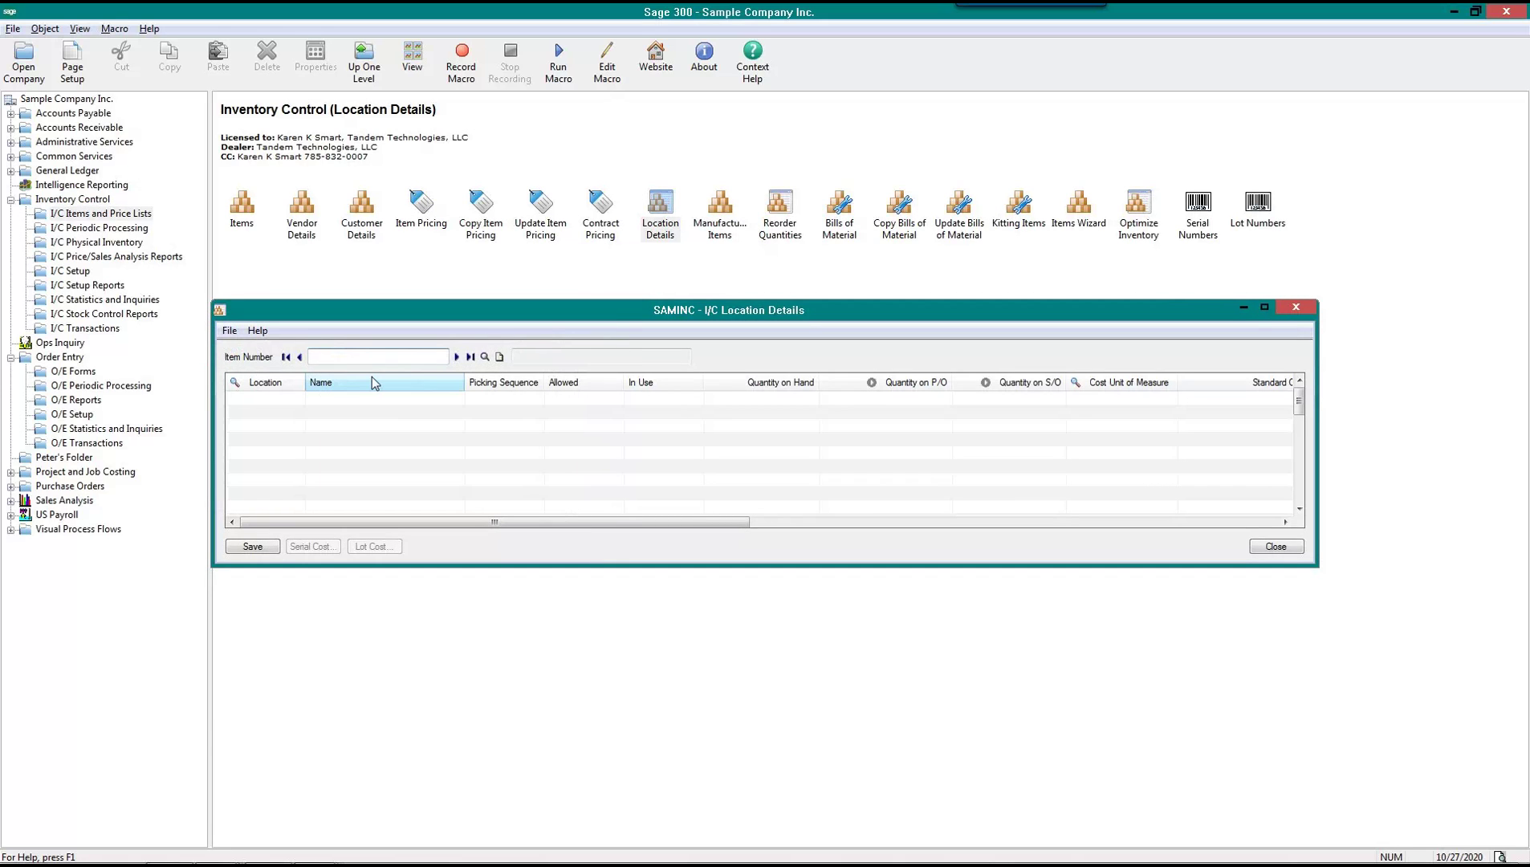
pyautogui.write('DESKKIT')
pyautogui.press('Tab')
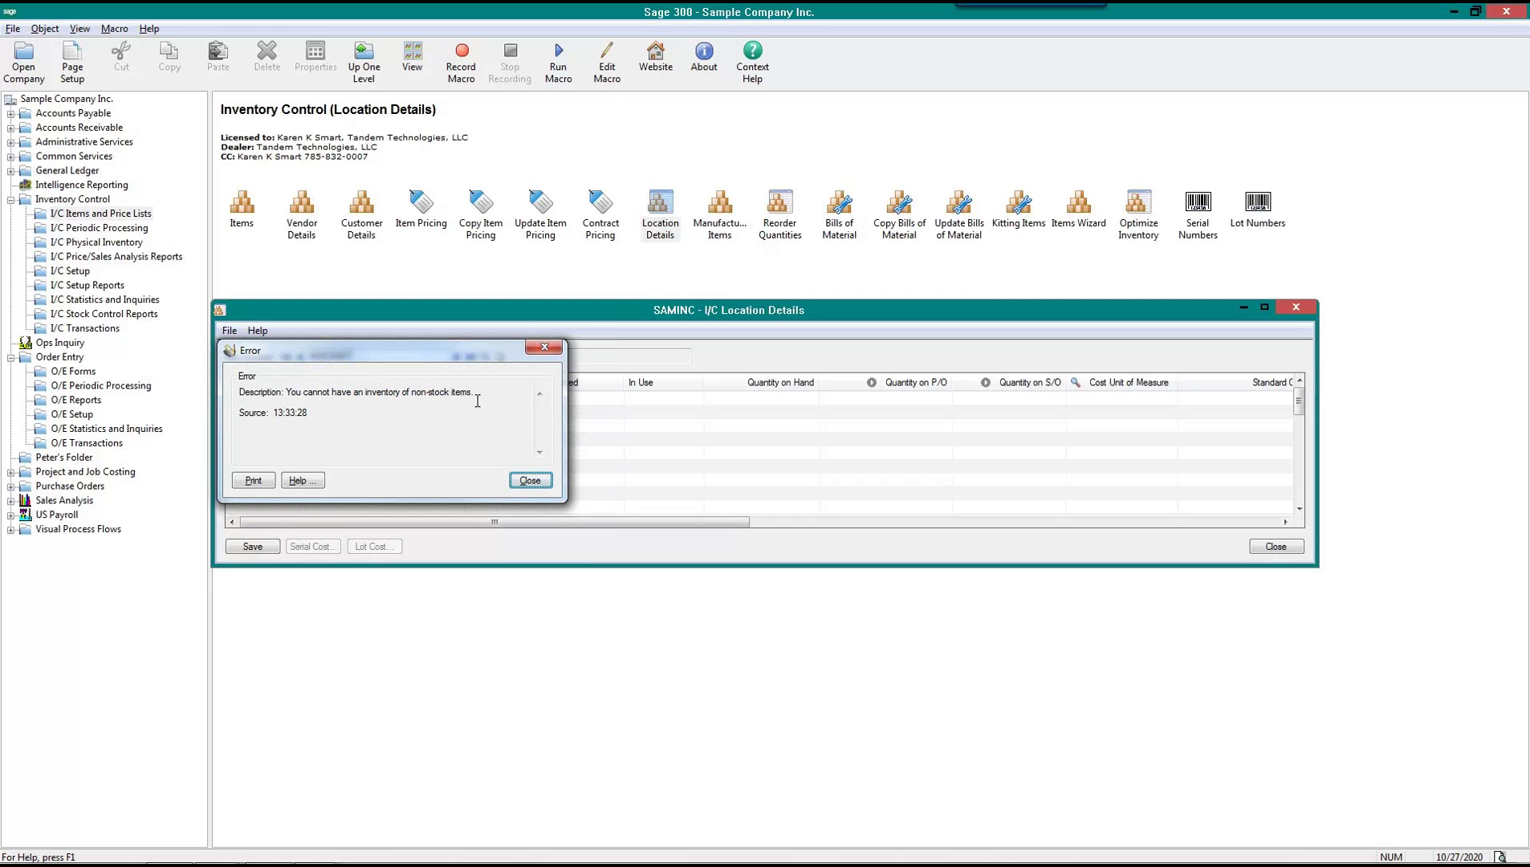
pyautogui.moveTo(477, 398); pyautogui.dragTo(407, 394)
pyautogui.click(528, 482)
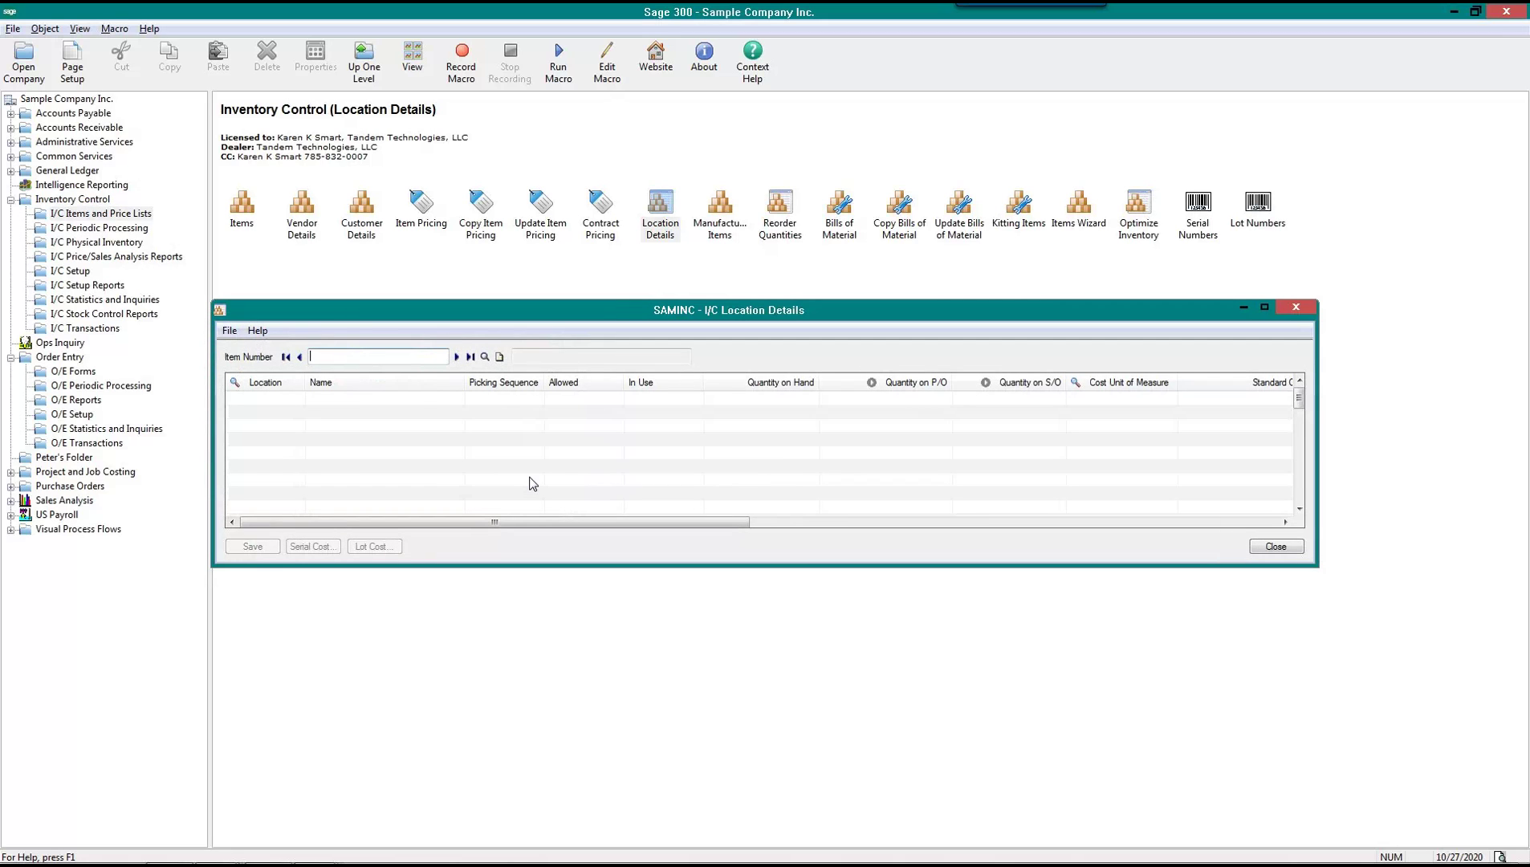
pyautogui.click(1276, 547)
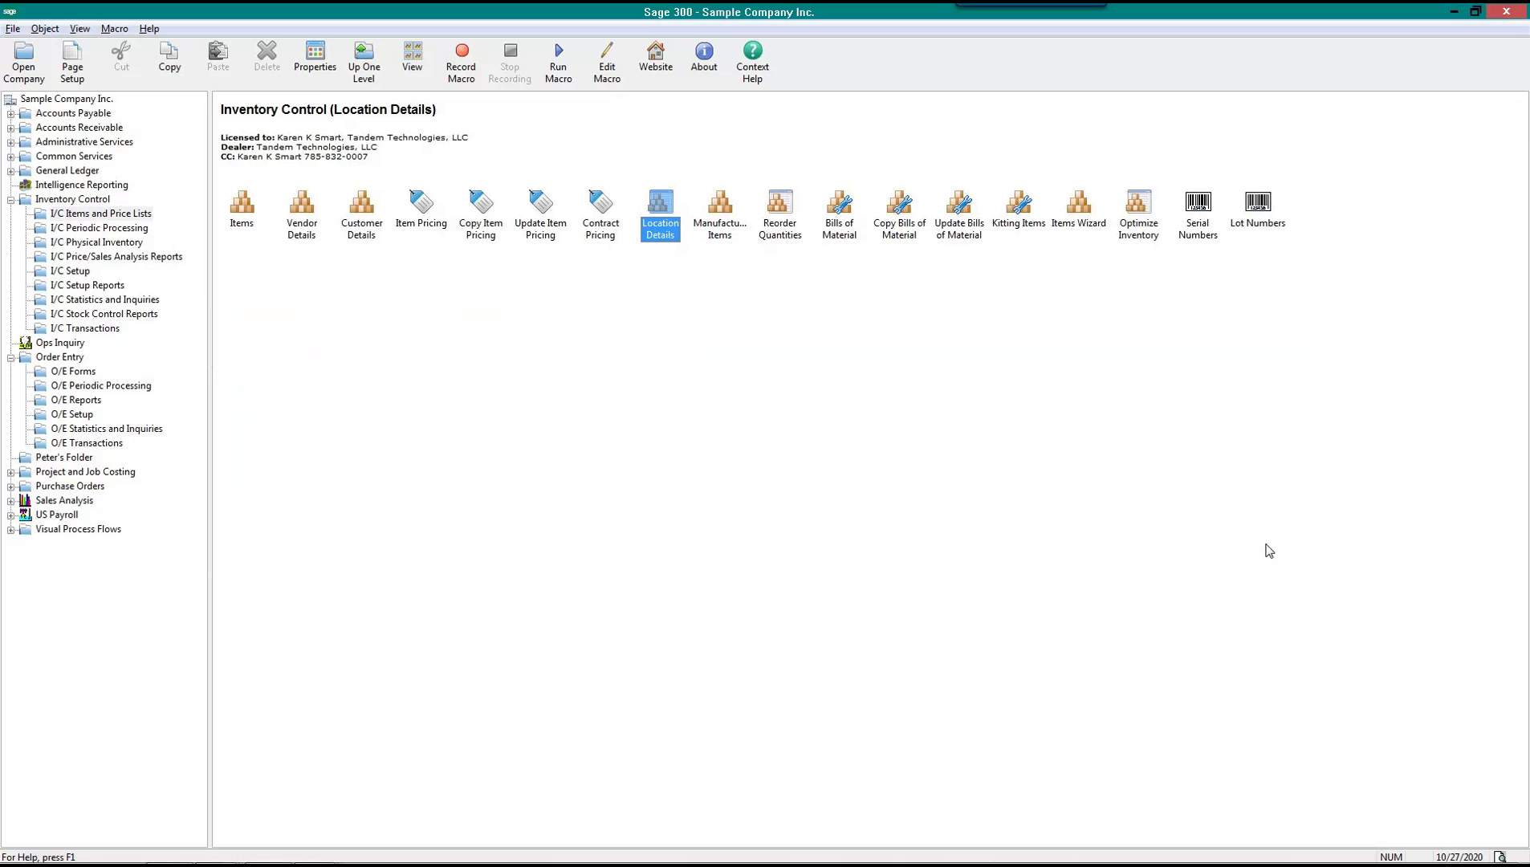
pyautogui.click(854, 220)
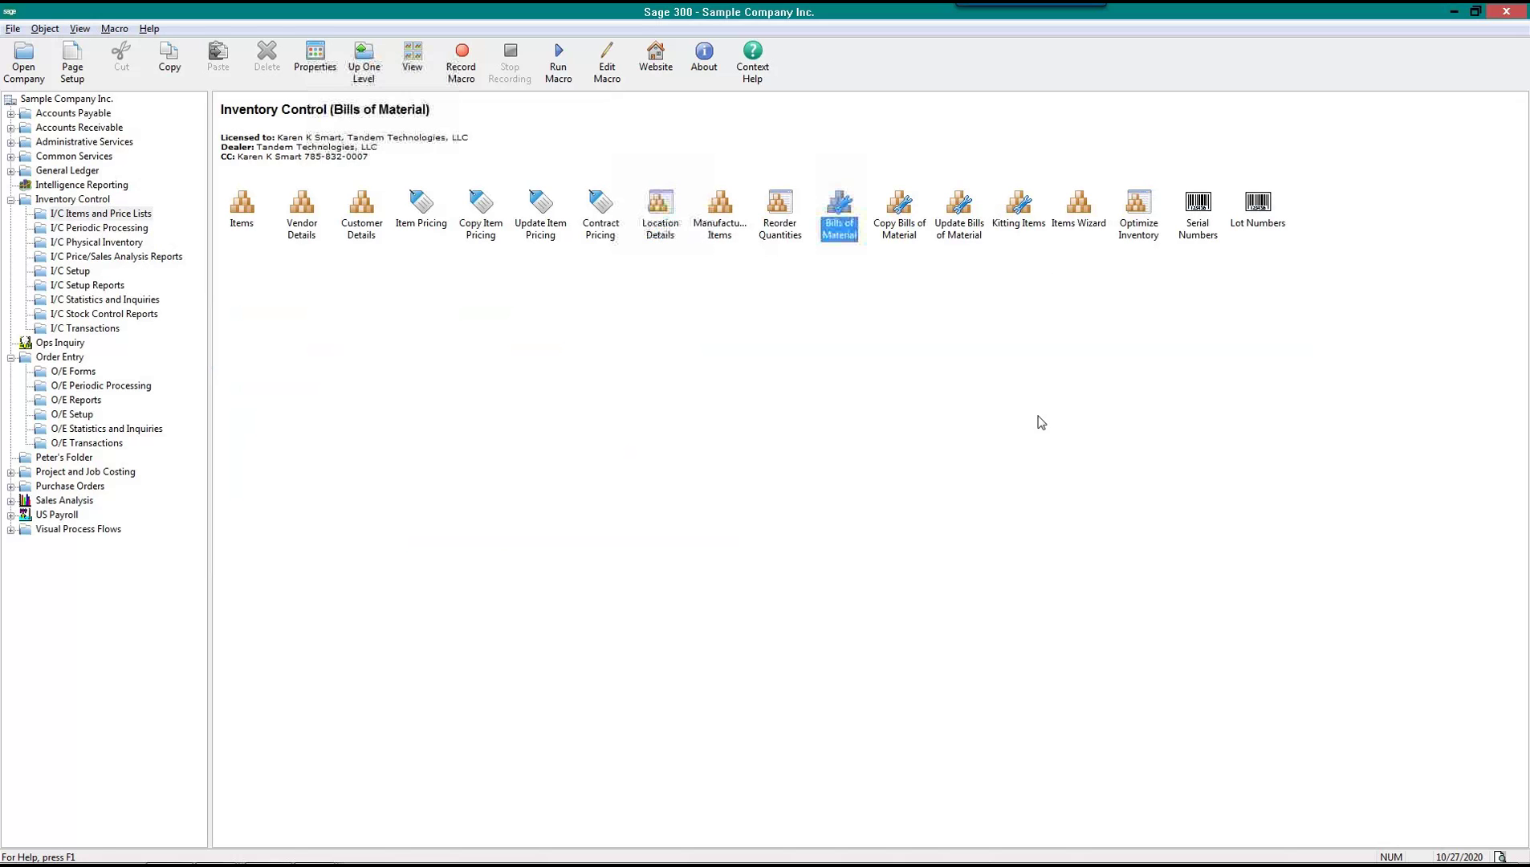
pyautogui.click(1025, 220)
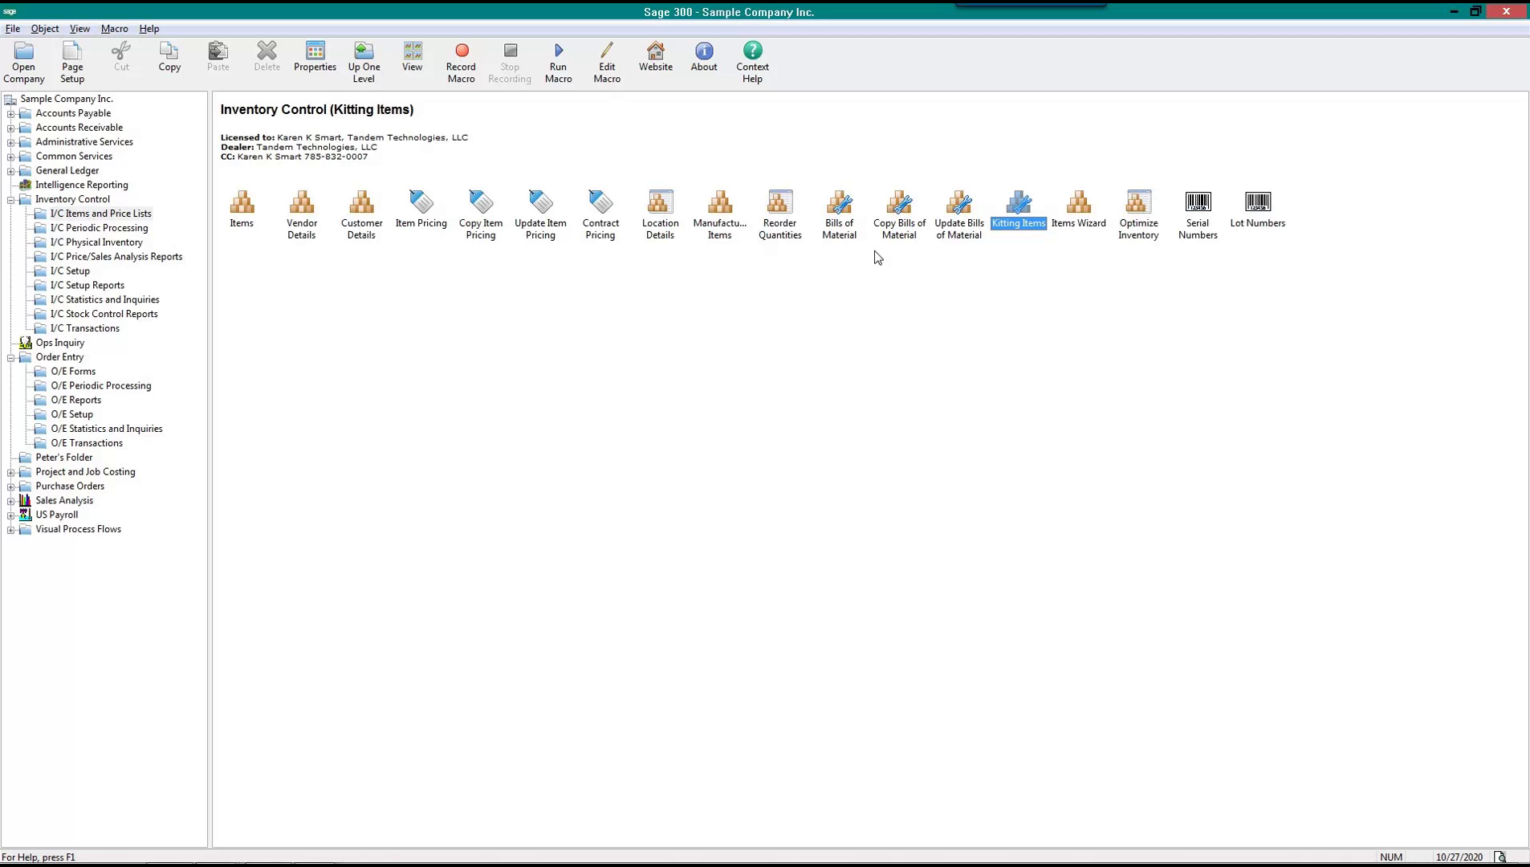
pyautogui.click(843, 233)
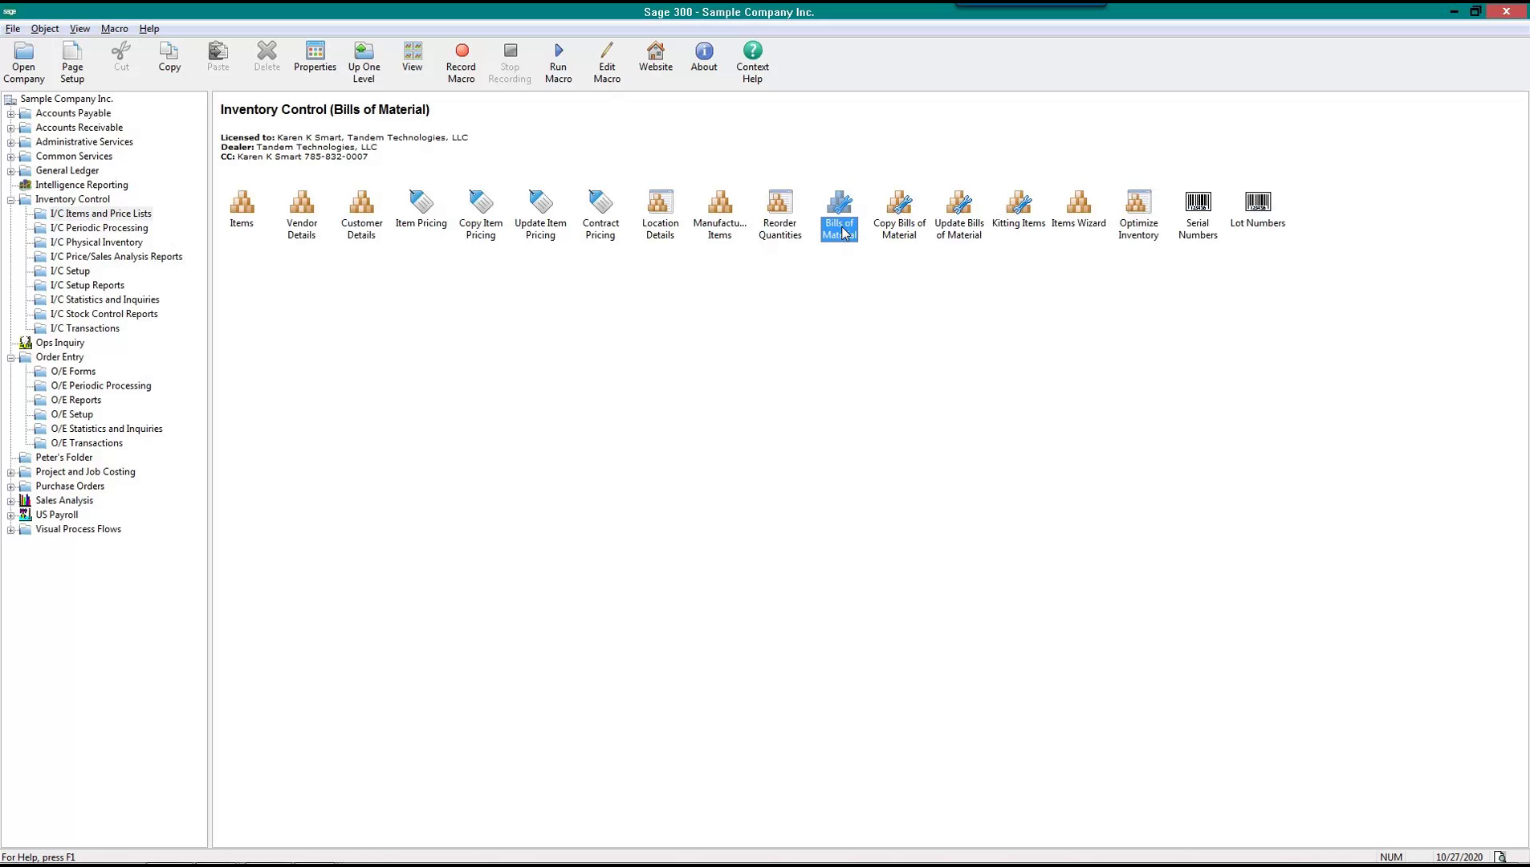
pyautogui.click(1032, 226)
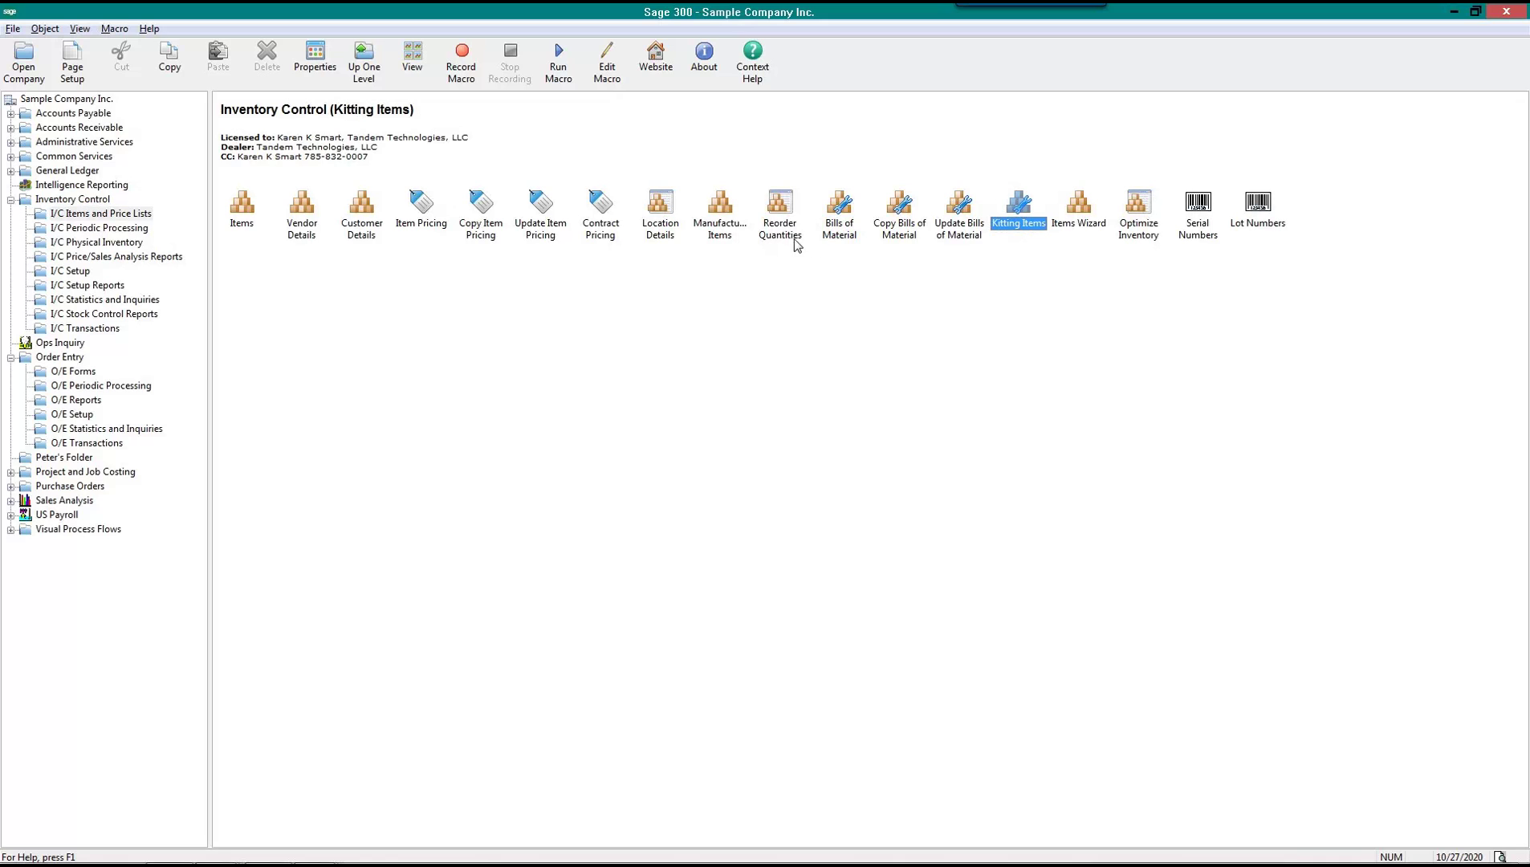
pyautogui.click(848, 233)
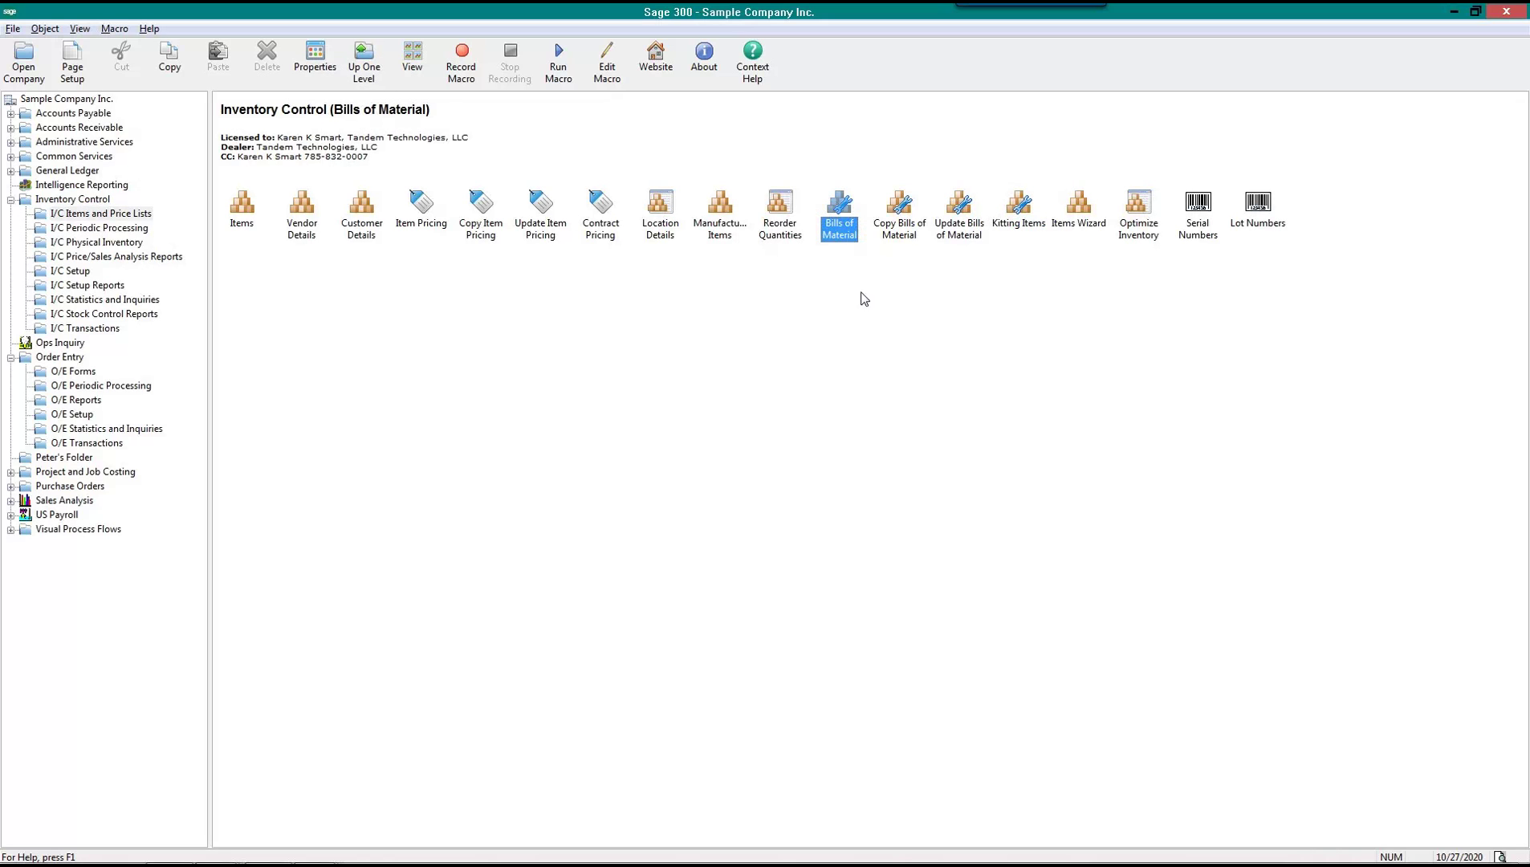
pyautogui.click(1007, 224)
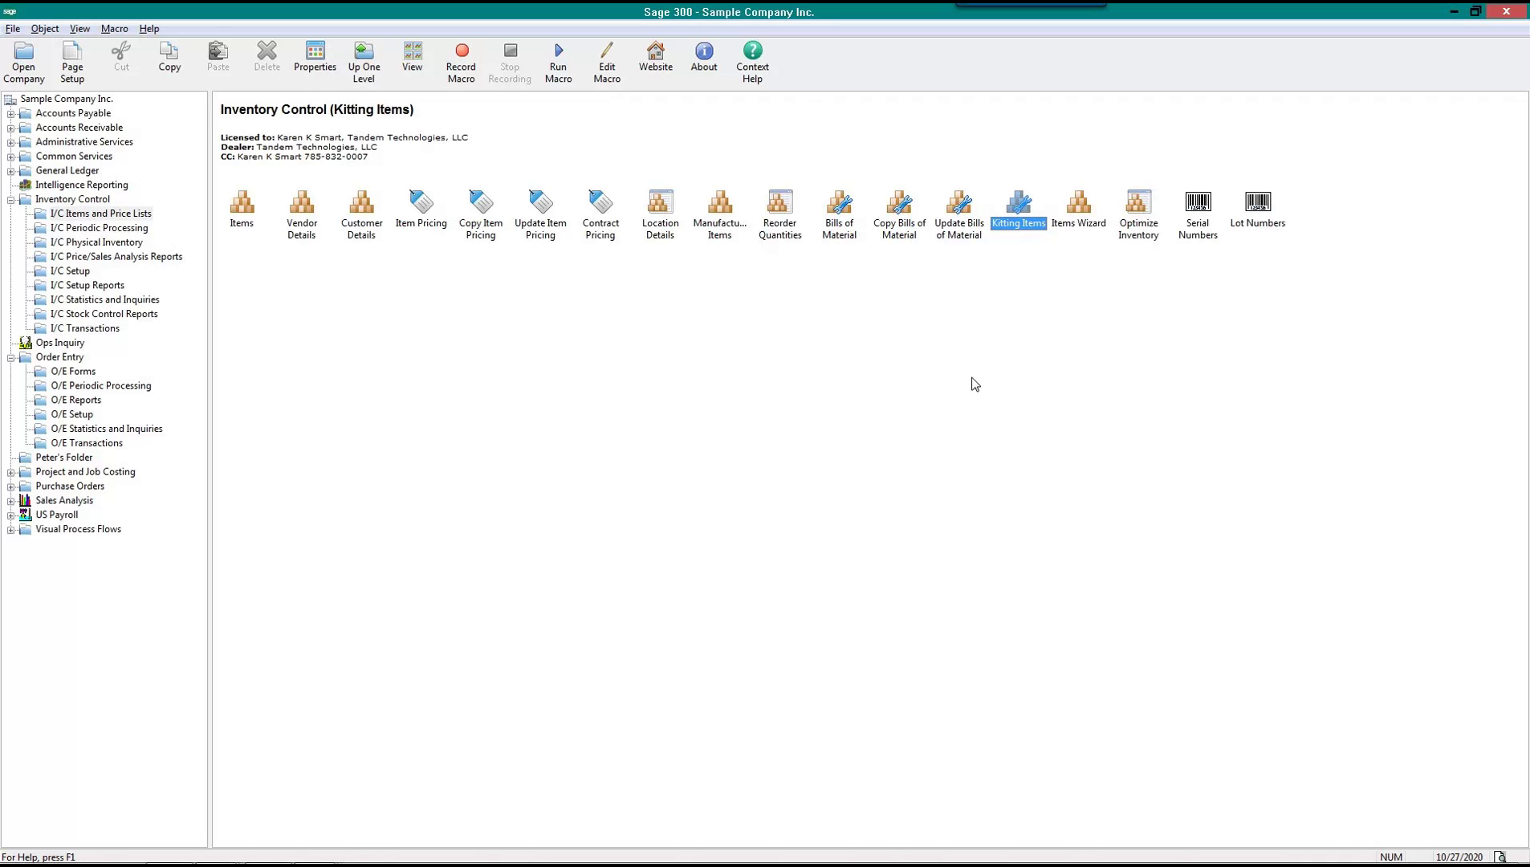
pyautogui.click(81, 216)
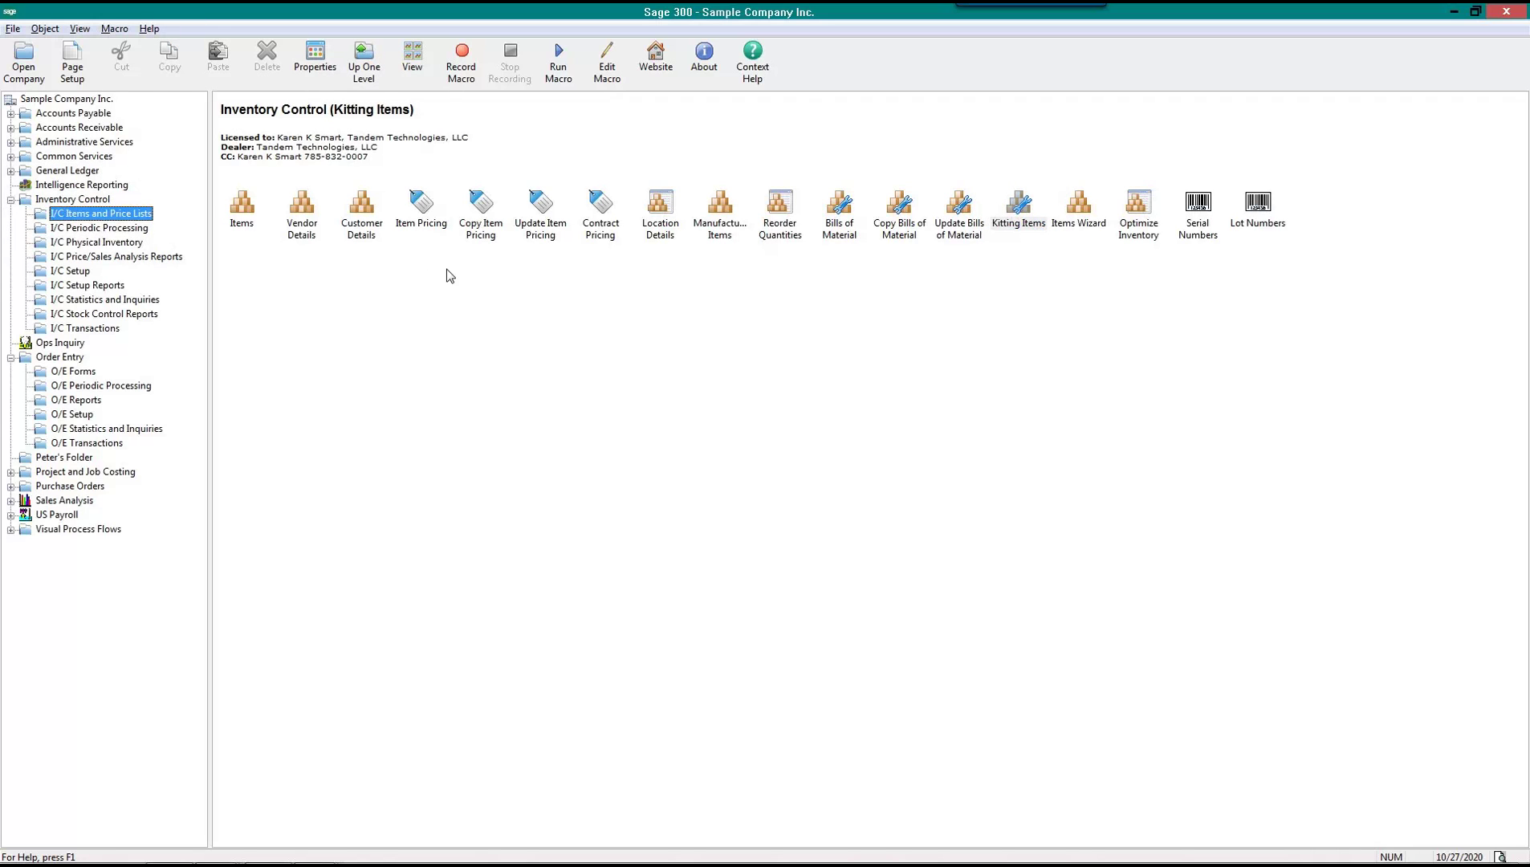
pyautogui.click(245, 227)
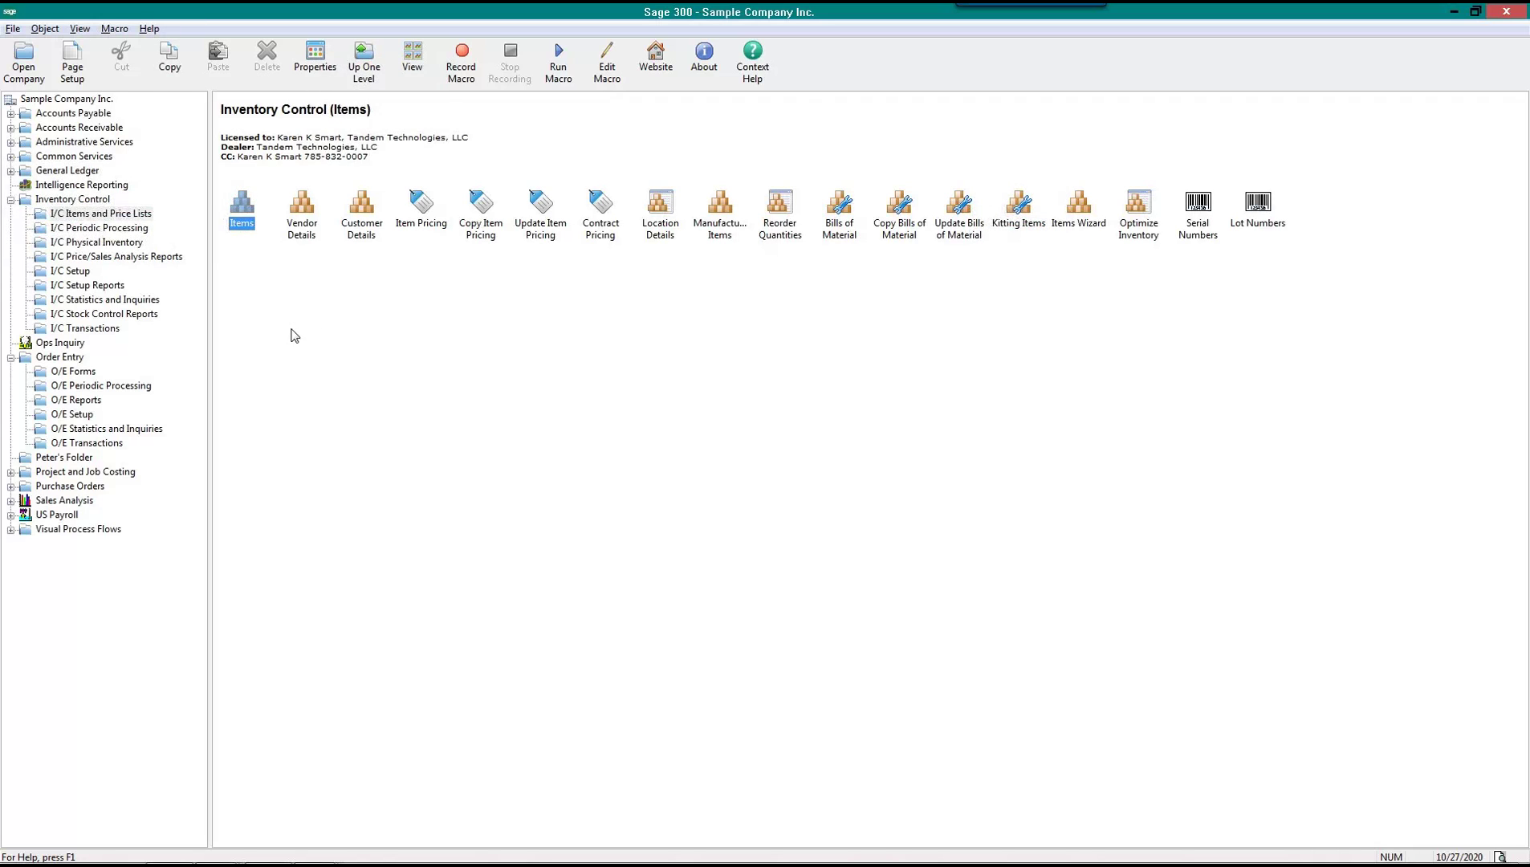
pyautogui.click(429, 229)
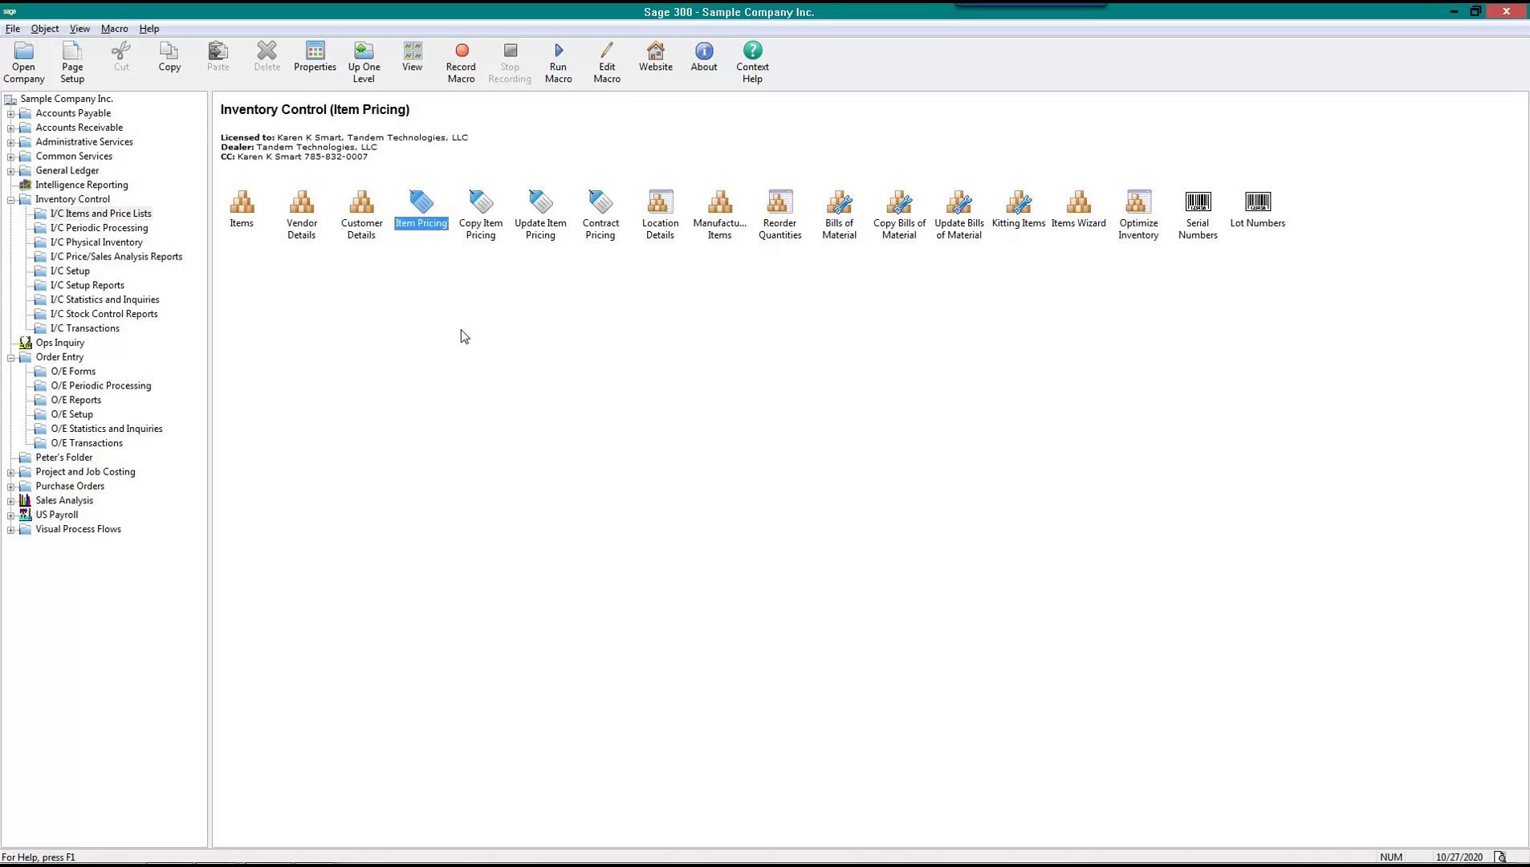
# Open Kitting Items and load item number #DESKKIT
pyautogui.doubleClick(1021, 210)
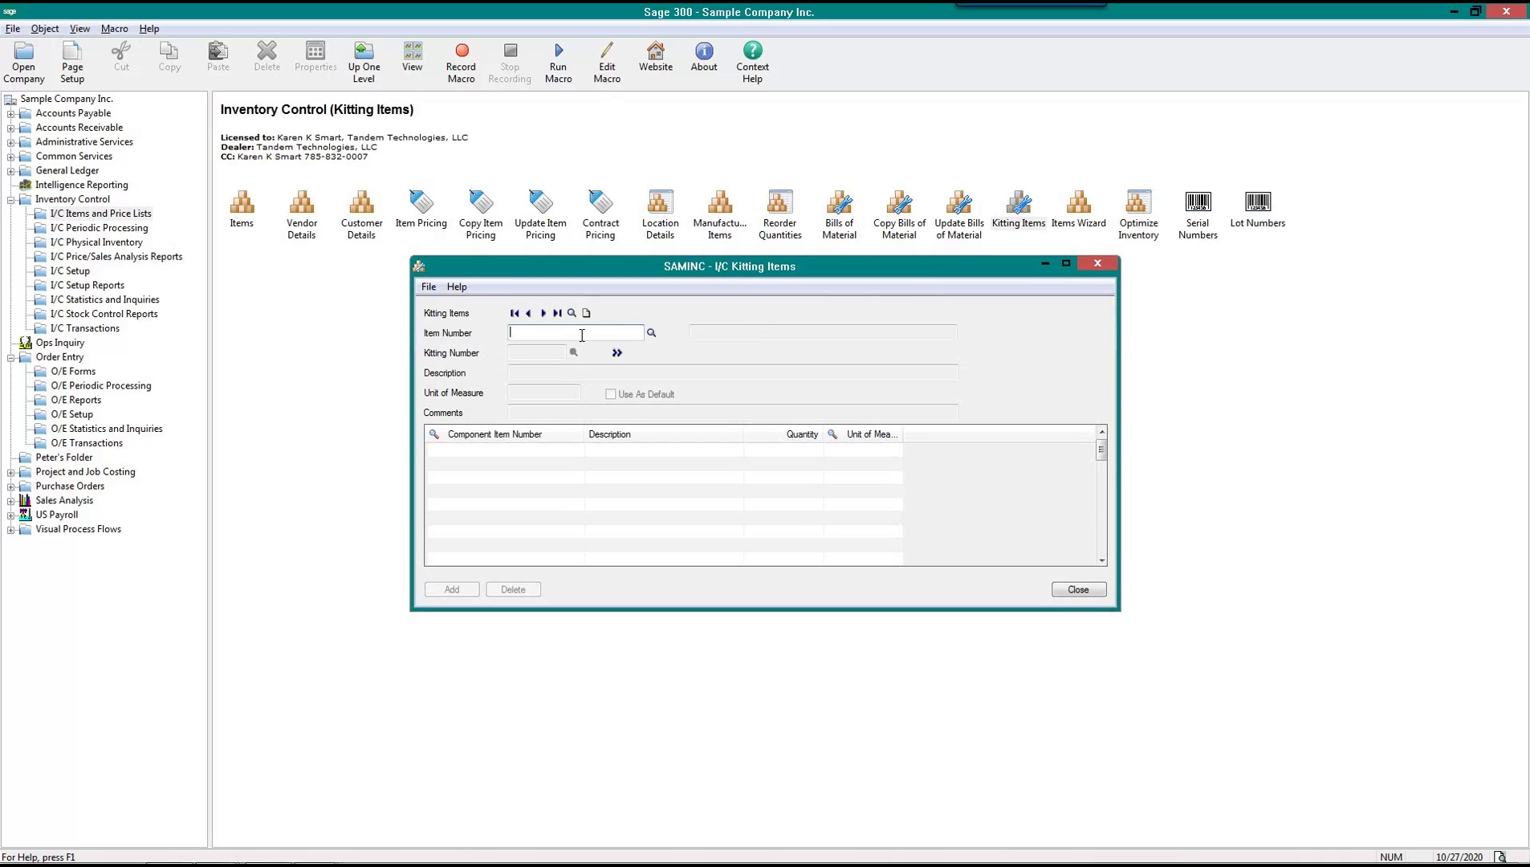
pyautogui.write('ESKKIT')
pyautogui.press('Tab')
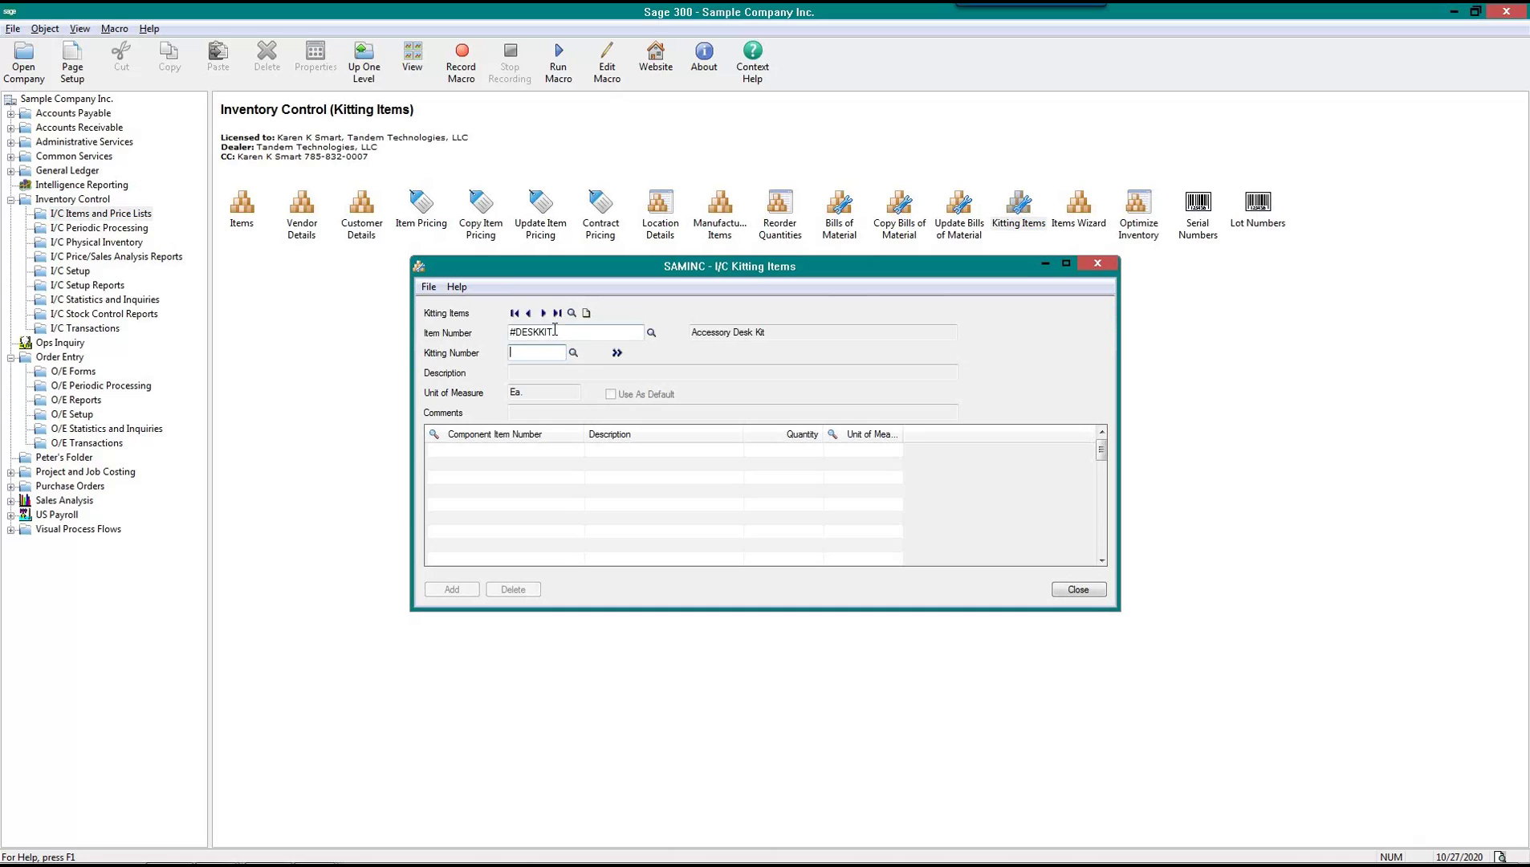
pyautogui.moveTo(556, 333); pyautogui.dragTo(456, 333)
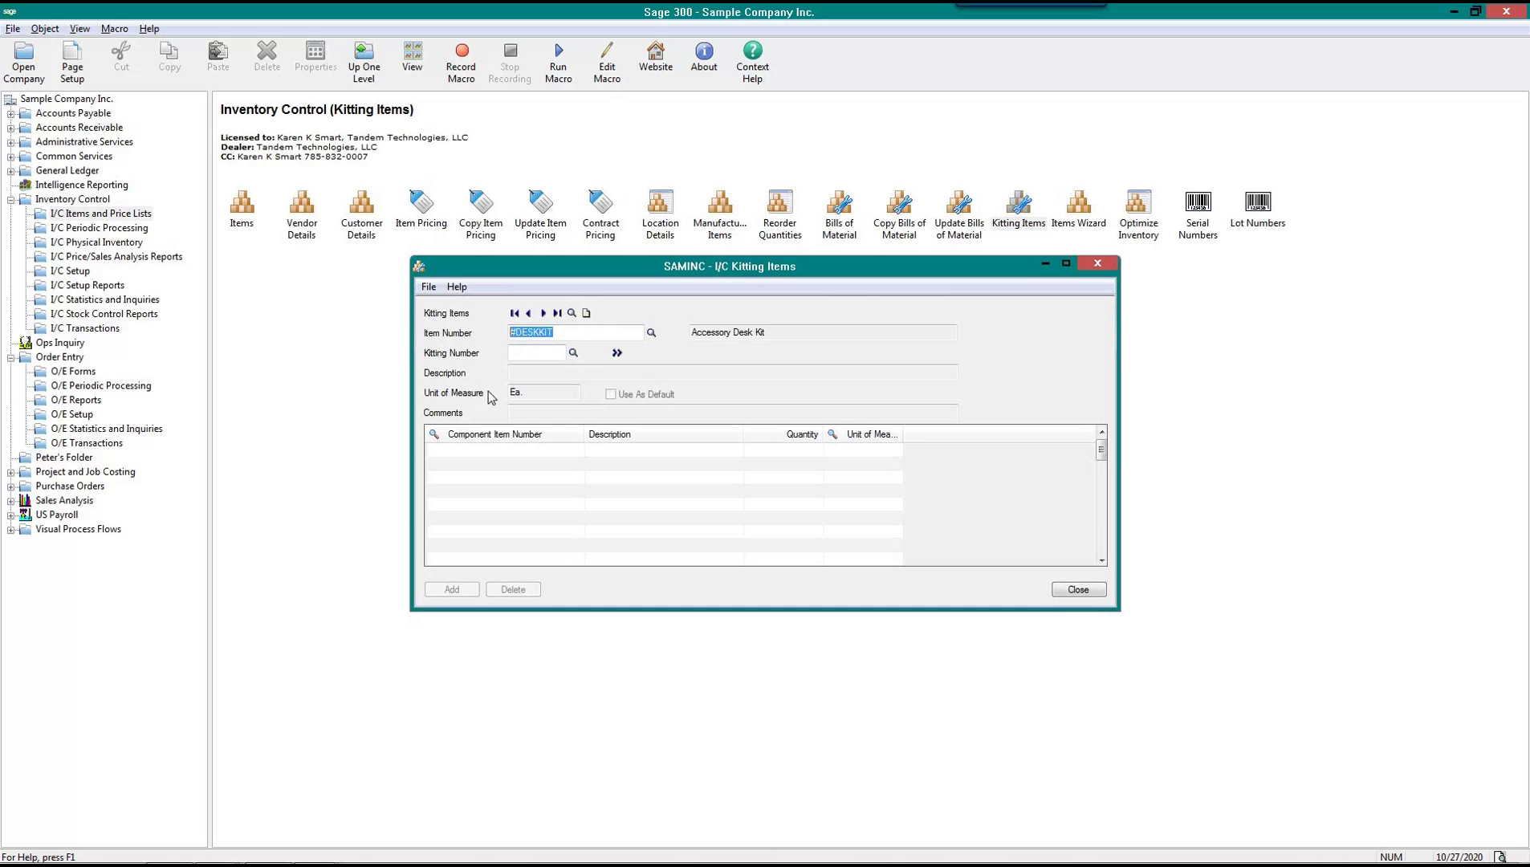
# Create kitting number 1 with the description "Desk Kit for office supplies" and set it as the default
pyautogui.click(522, 351)
pyautogui.click(617, 354)
pyautogui.click(527, 374)
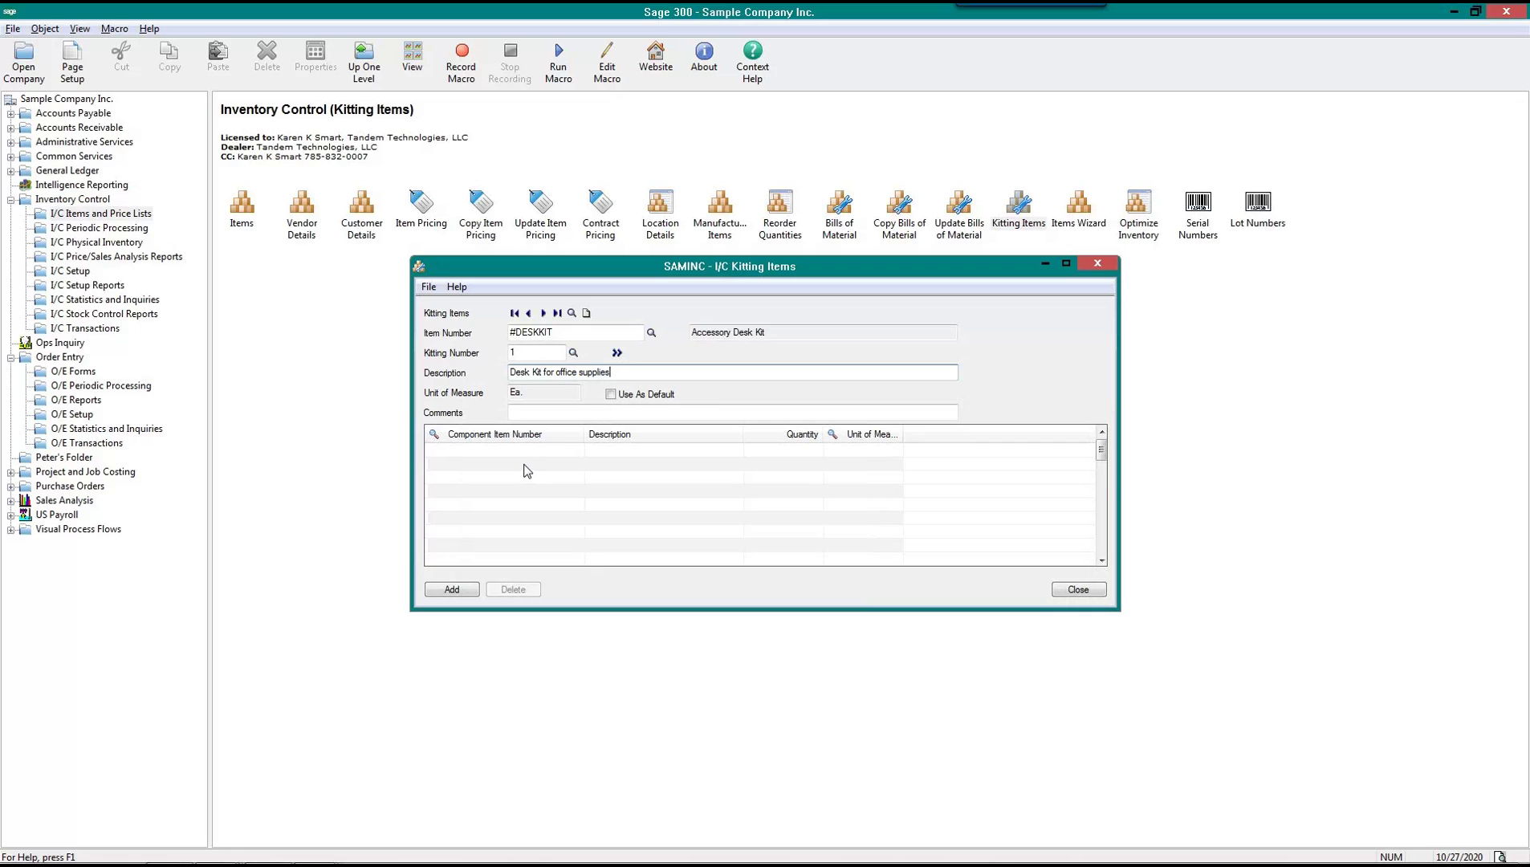
pyautogui.press('Tab')
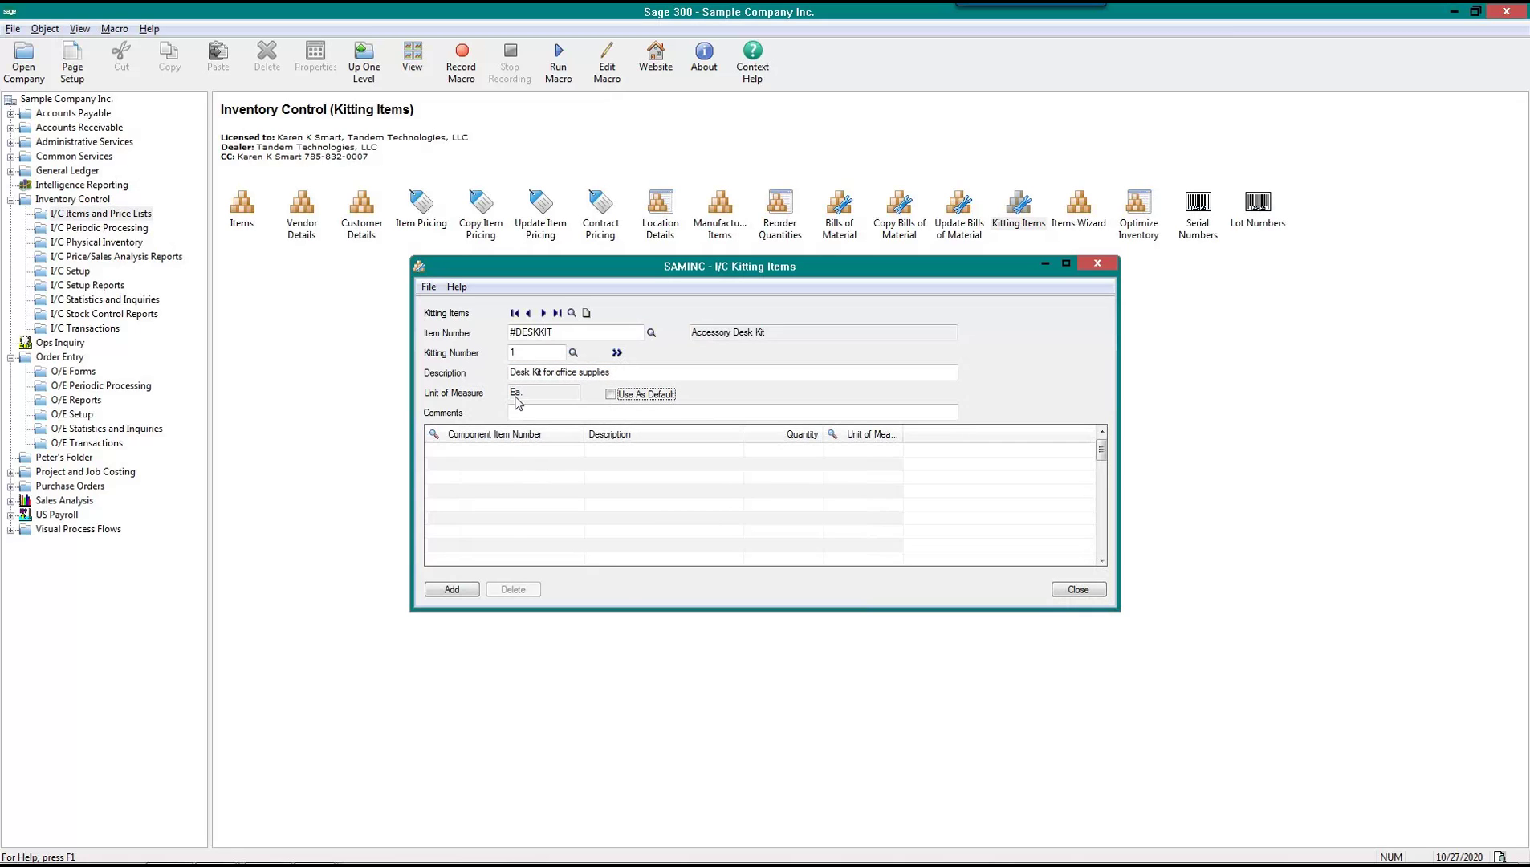
pyautogui.click(611, 395)
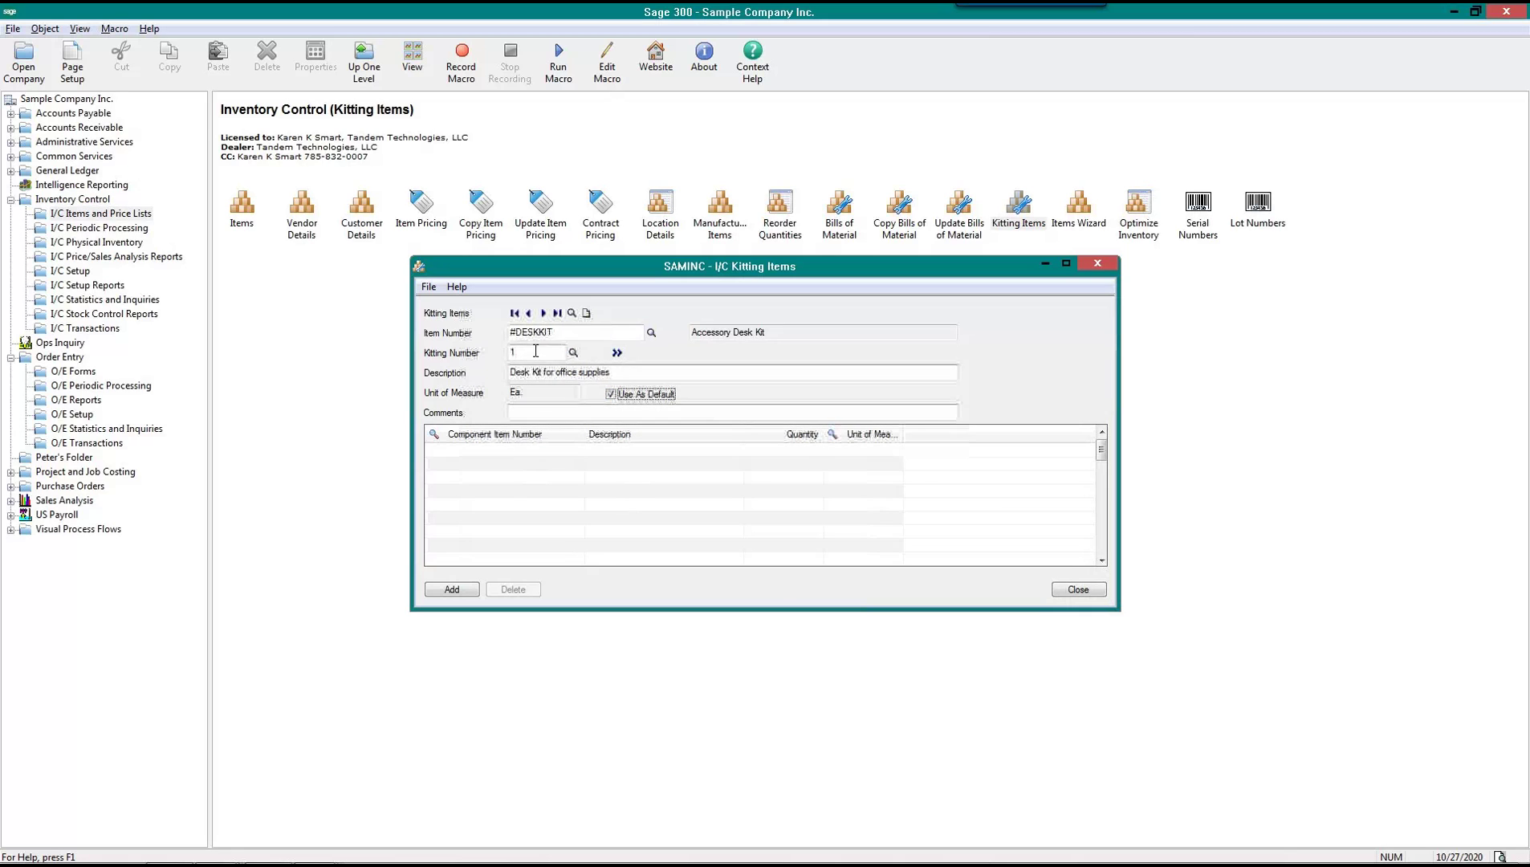
pyautogui.moveTo(521, 352); pyautogui.dragTo(507, 352)
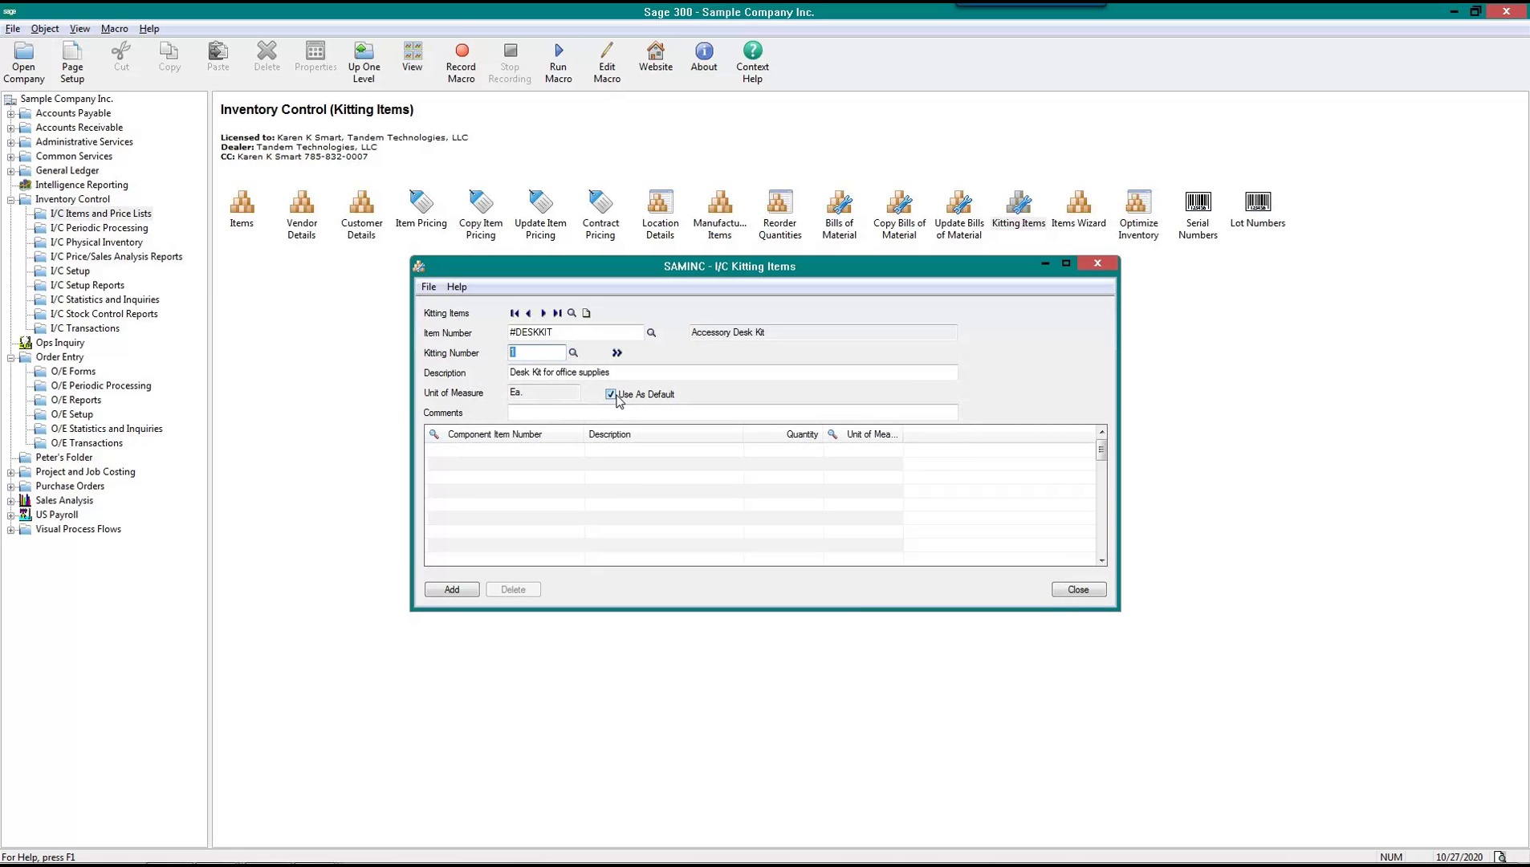
# Add components A1-401/0 Desk Calendar Pad and A1-450/0 Bulletin Board to the kit, quantity 1 Ea. each
pyautogui.click(507, 453)
pyautogui.press('F5')
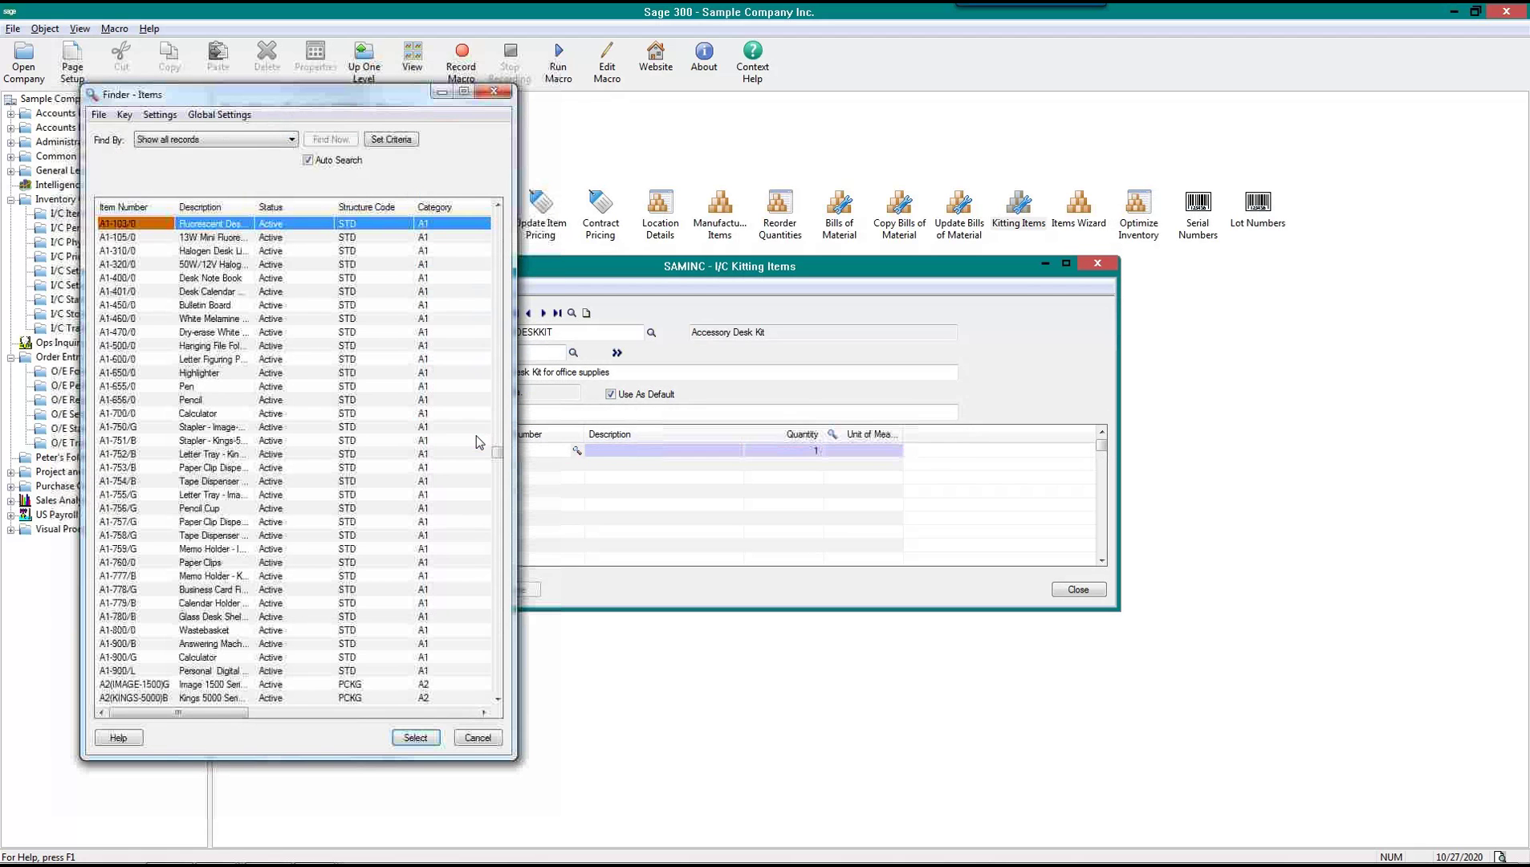
pyautogui.moveTo(255, 207); pyautogui.dragTo(347, 217)
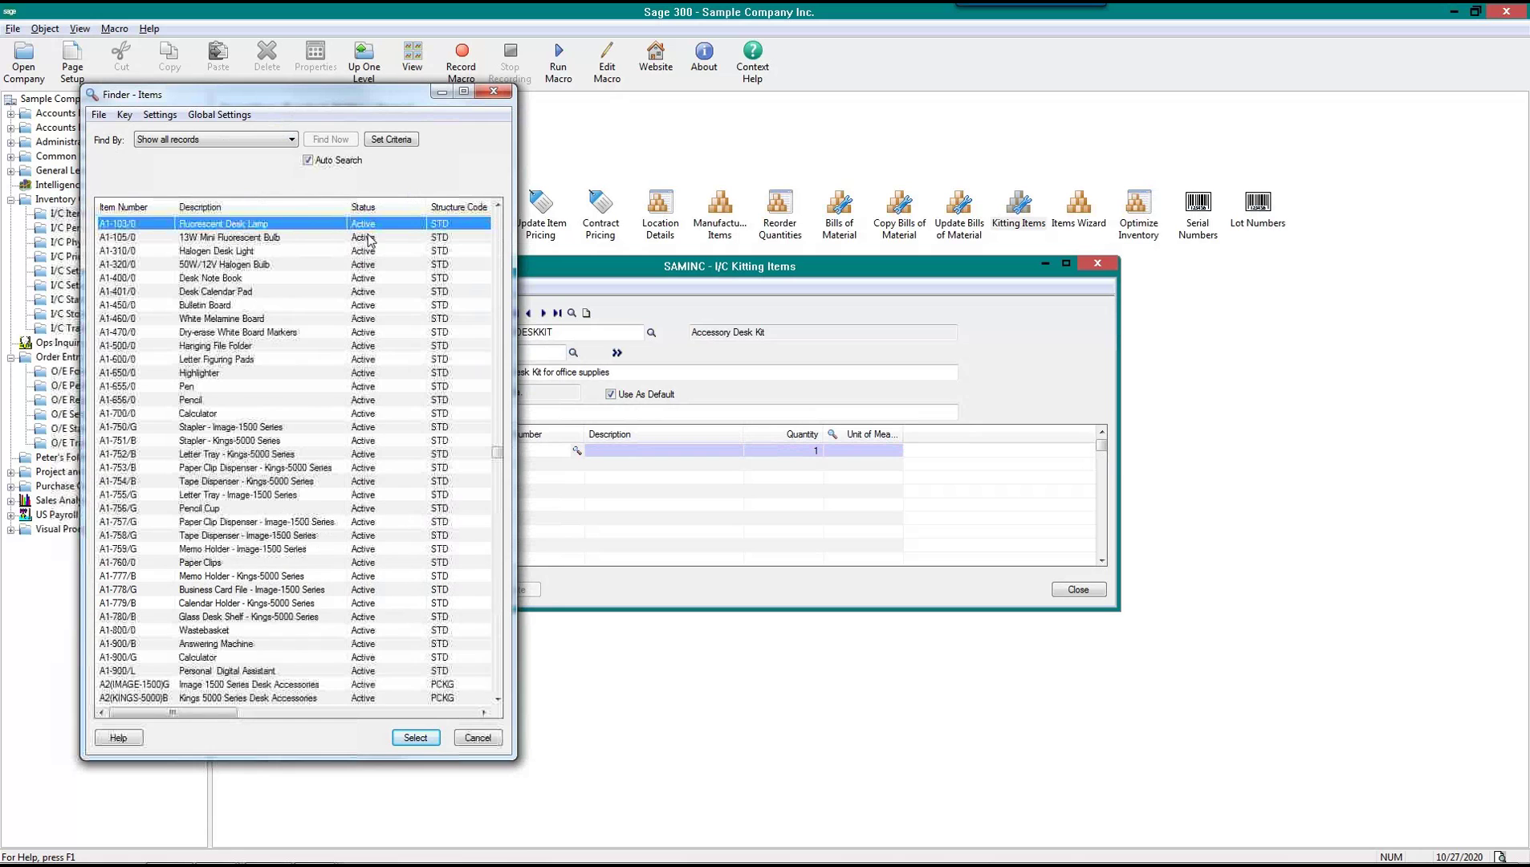
pyautogui.doubleClick(155, 293)
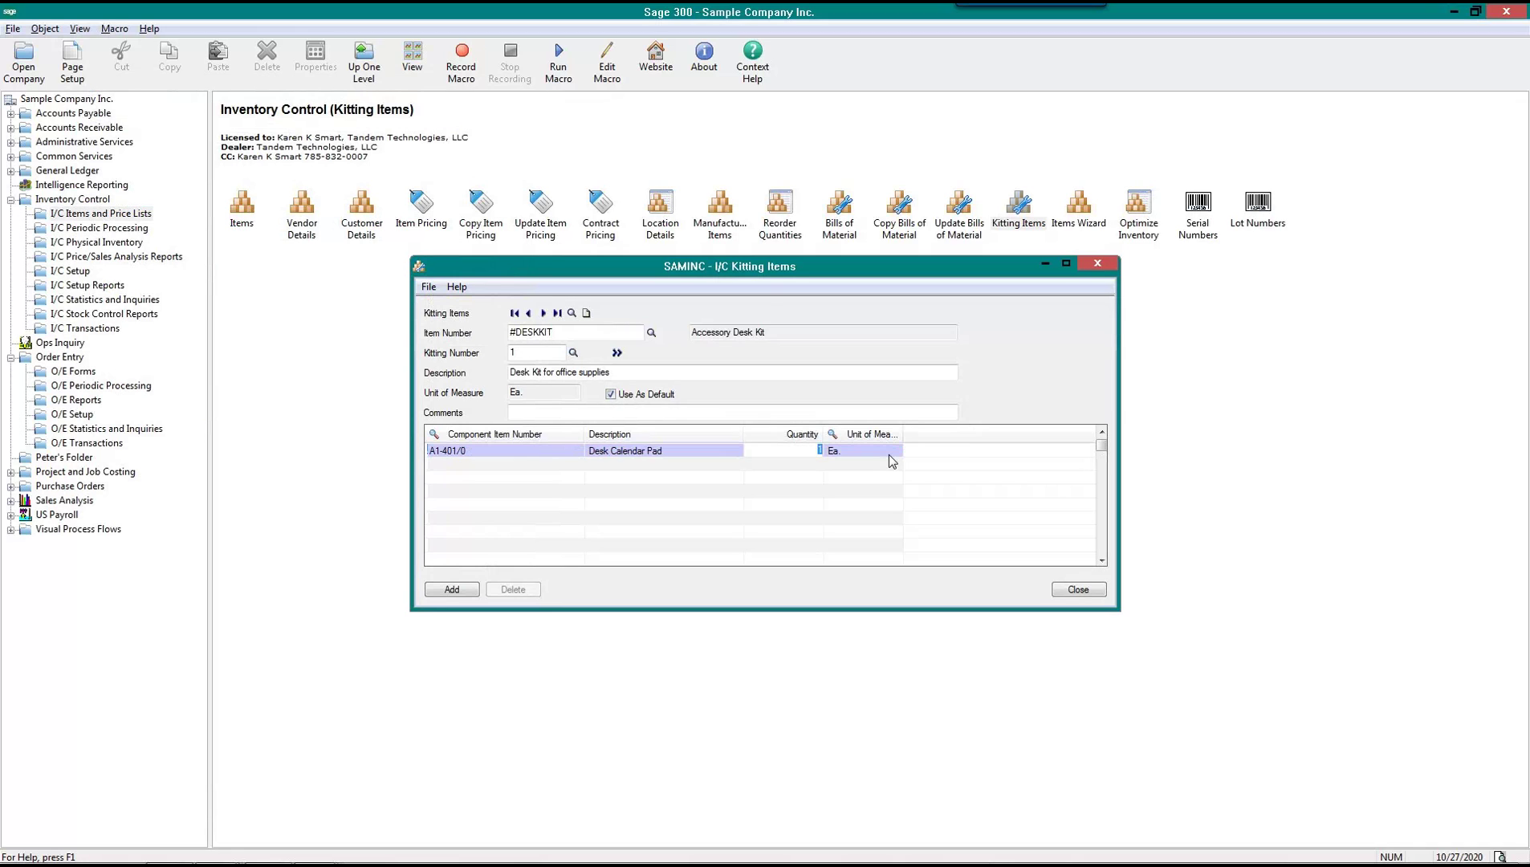
pyautogui.press('Tab')
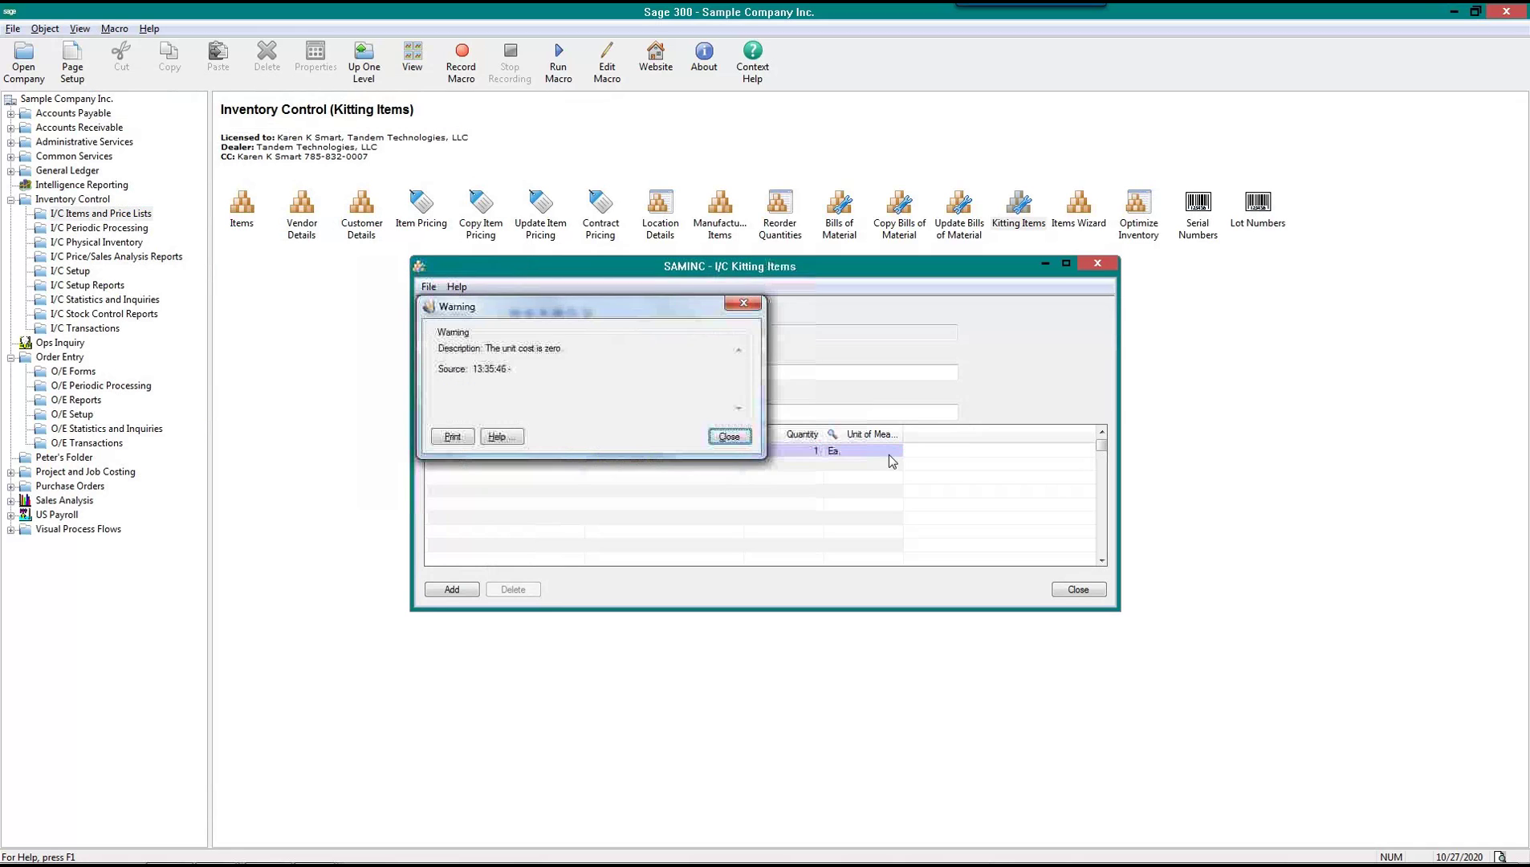
pyautogui.click(729, 437)
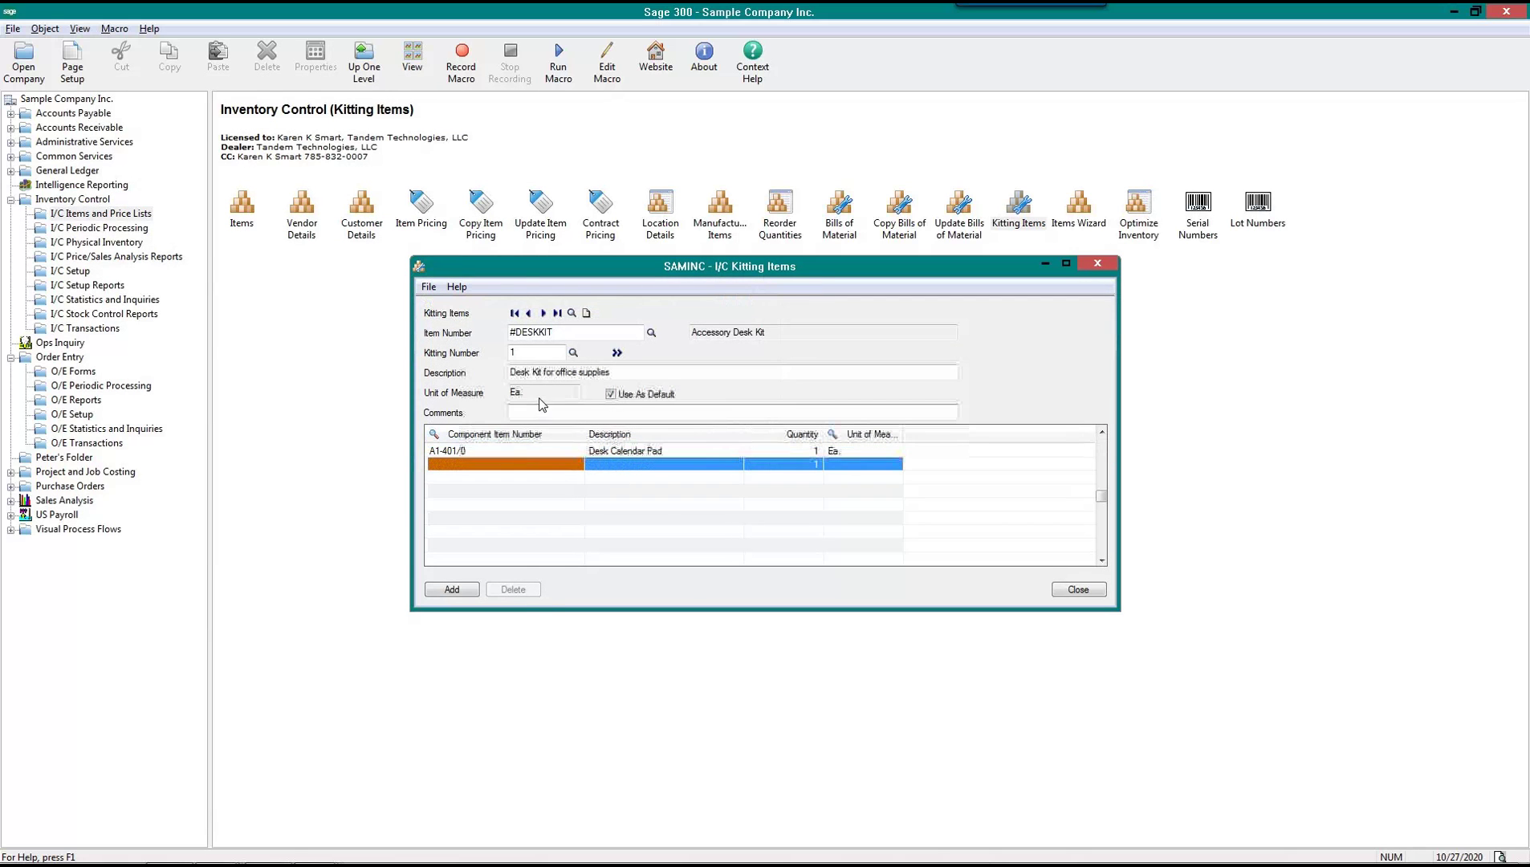
pyautogui.click(518, 435)
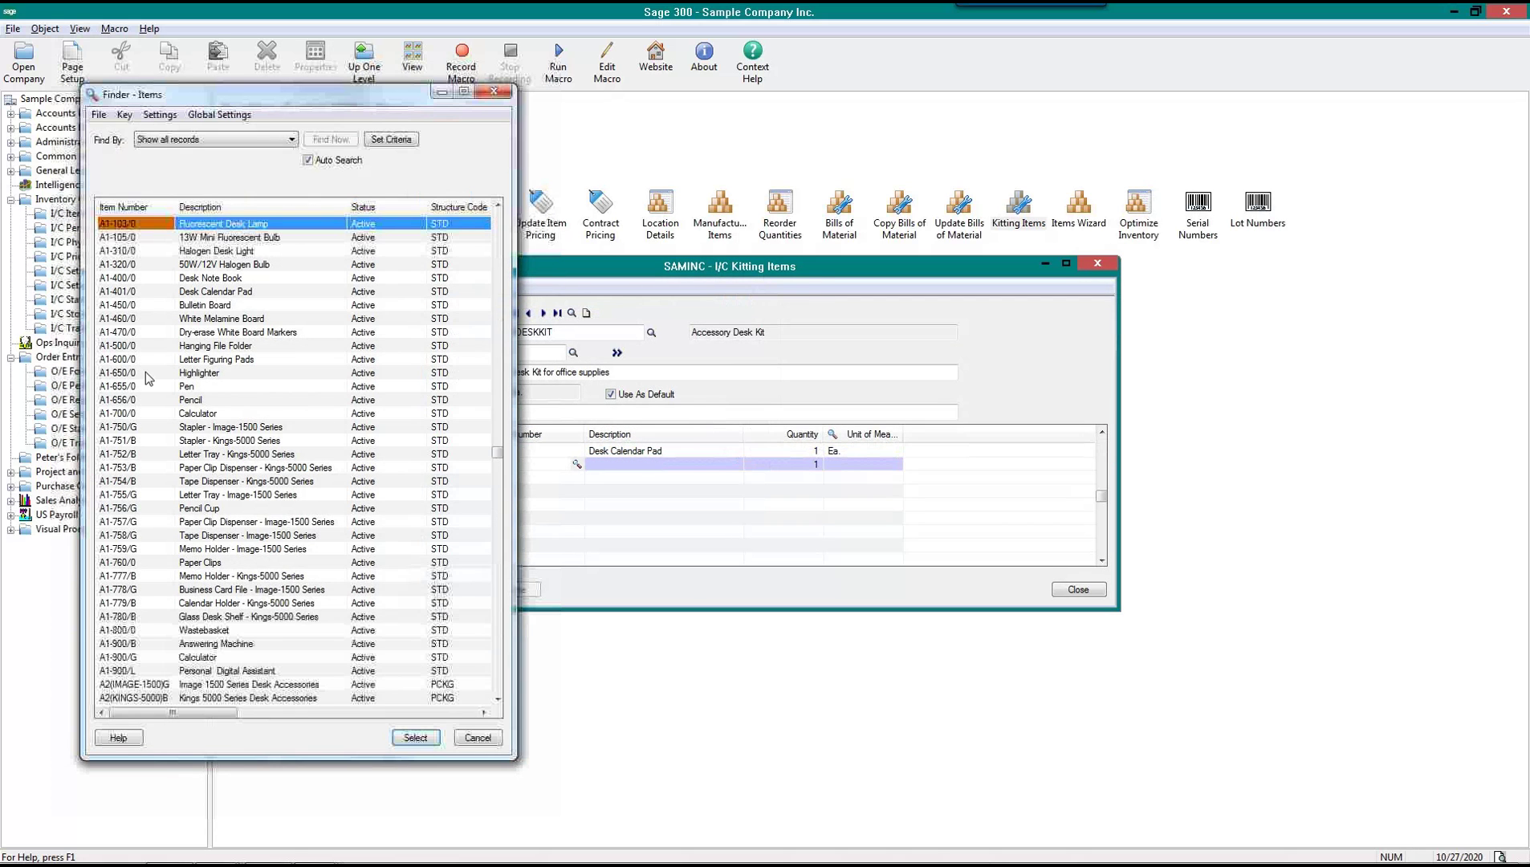
pyautogui.doubleClick(133, 308)
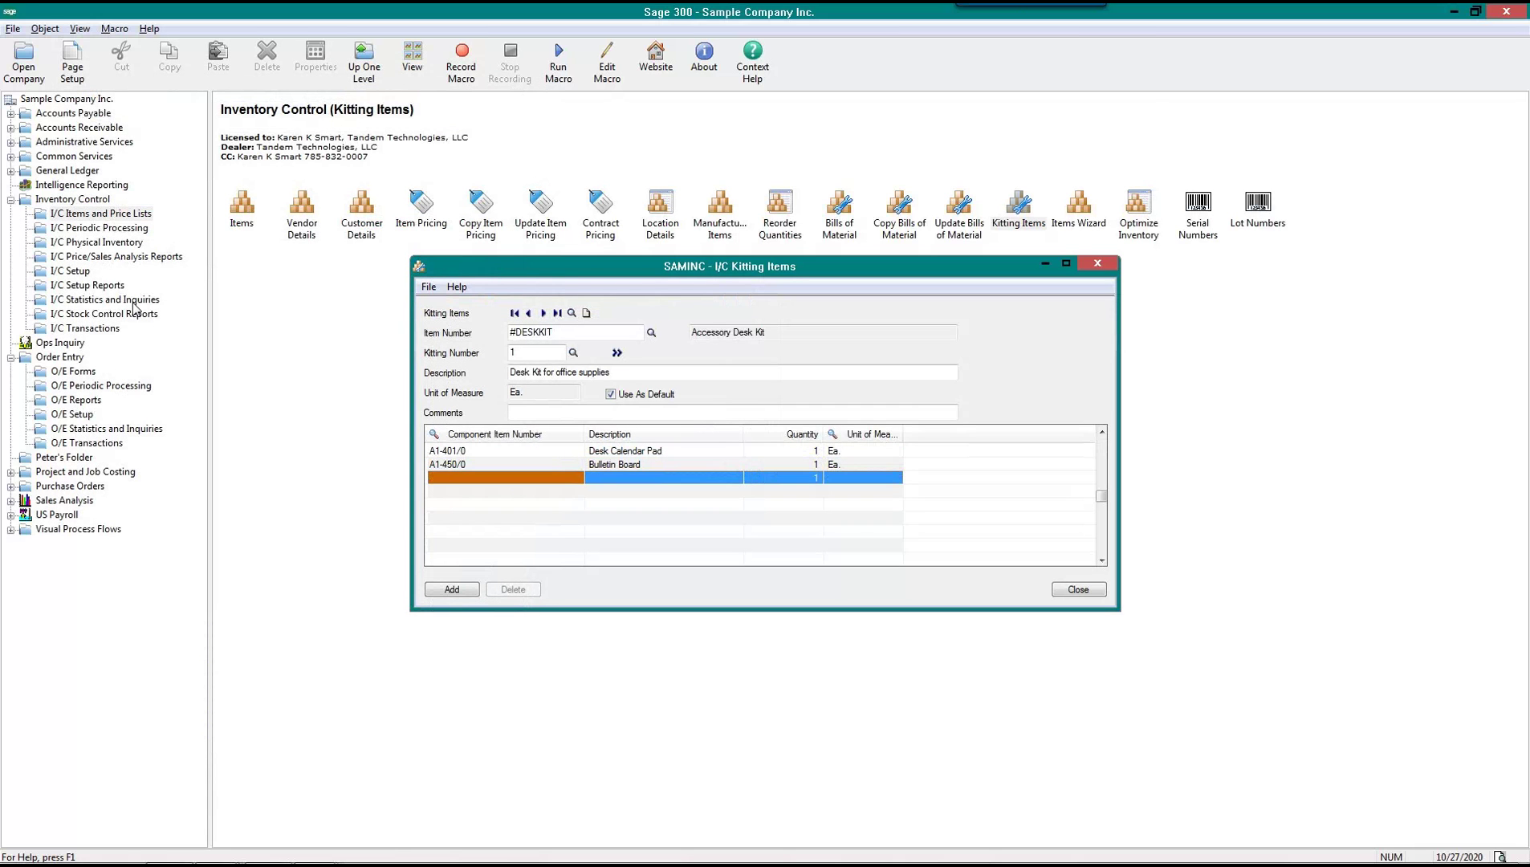
# Add component A1-650/0 Highlighter to the kit with quantity 1 and unit of measure Box
pyautogui.click(463, 434)
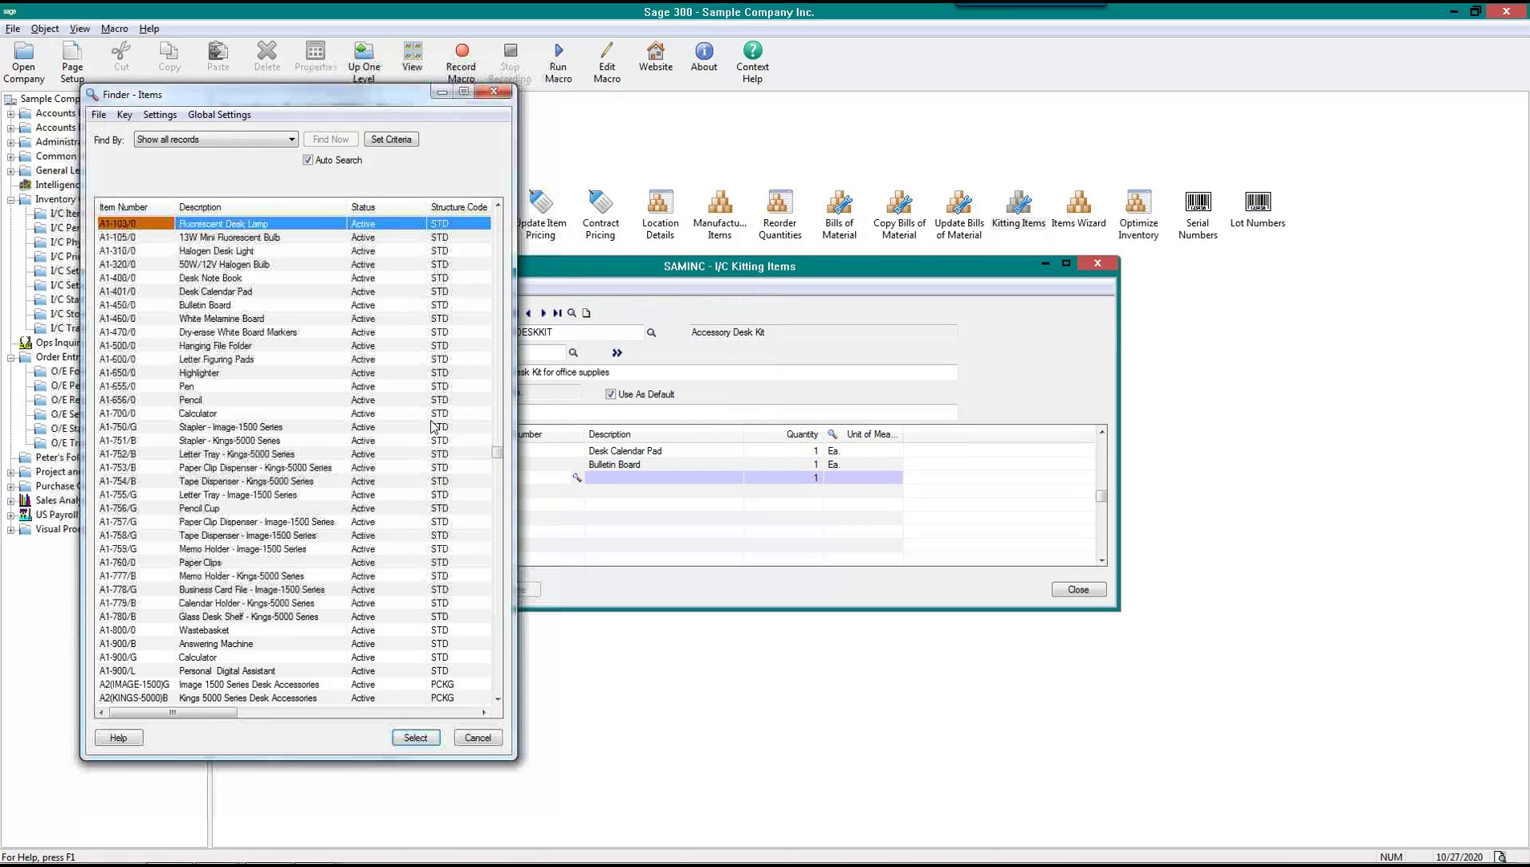
pyautogui.doubleClick(151, 370)
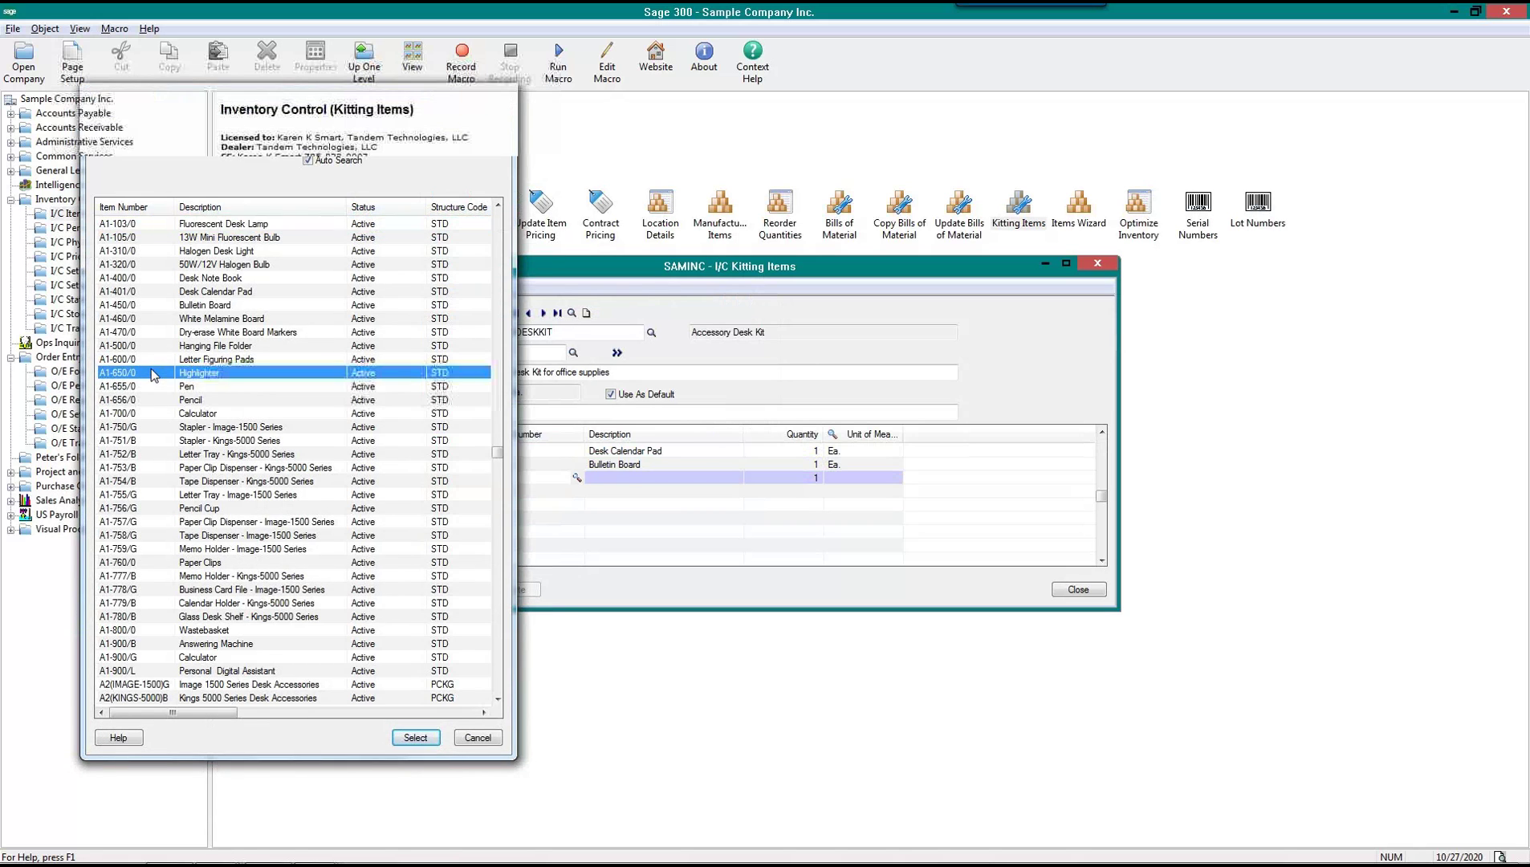
pyautogui.click(856, 481)
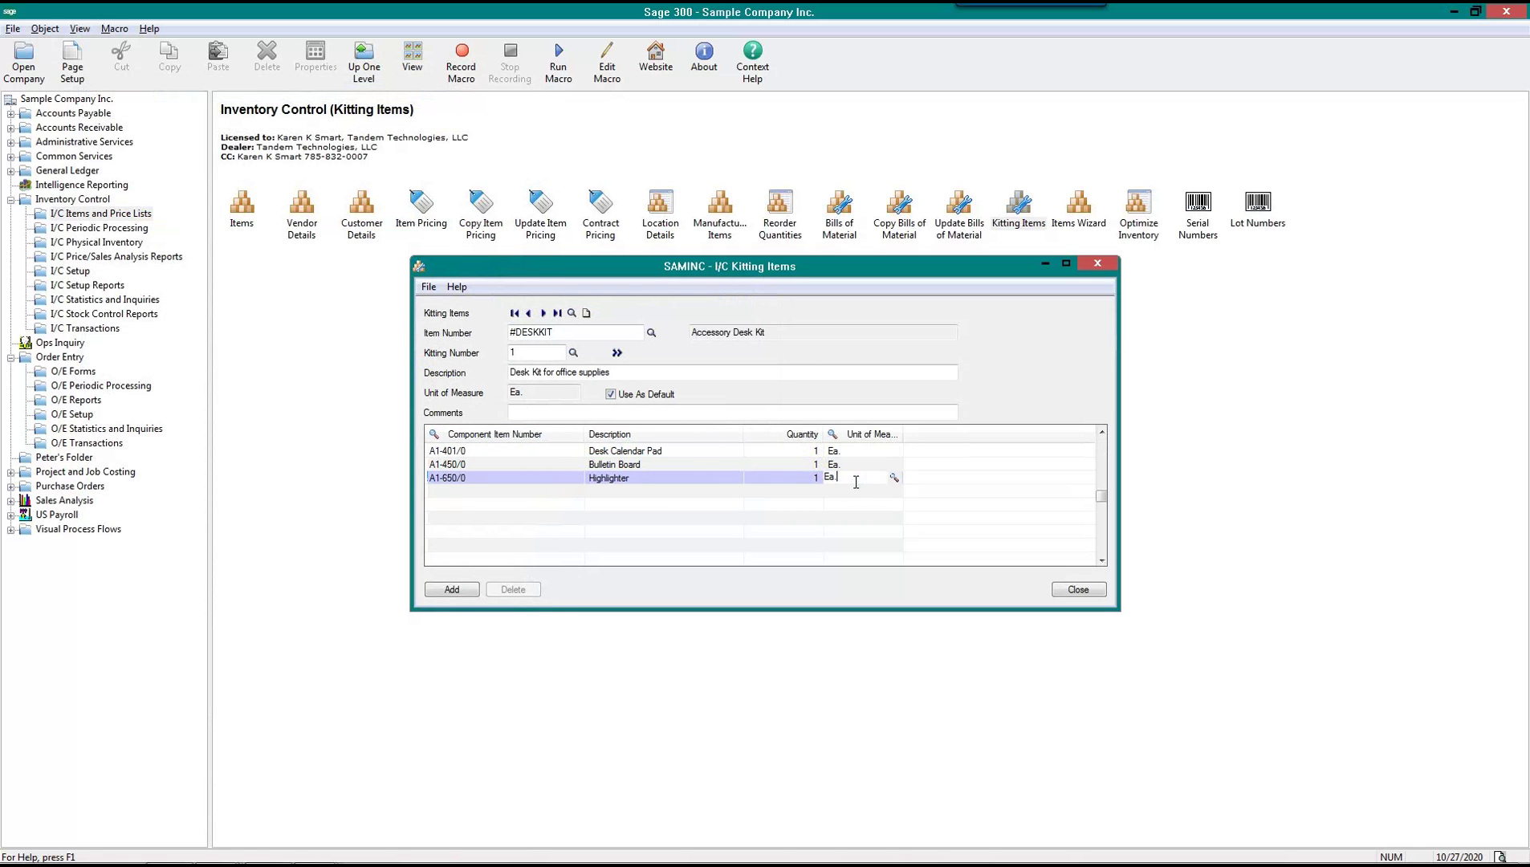
pyautogui.click(895, 478)
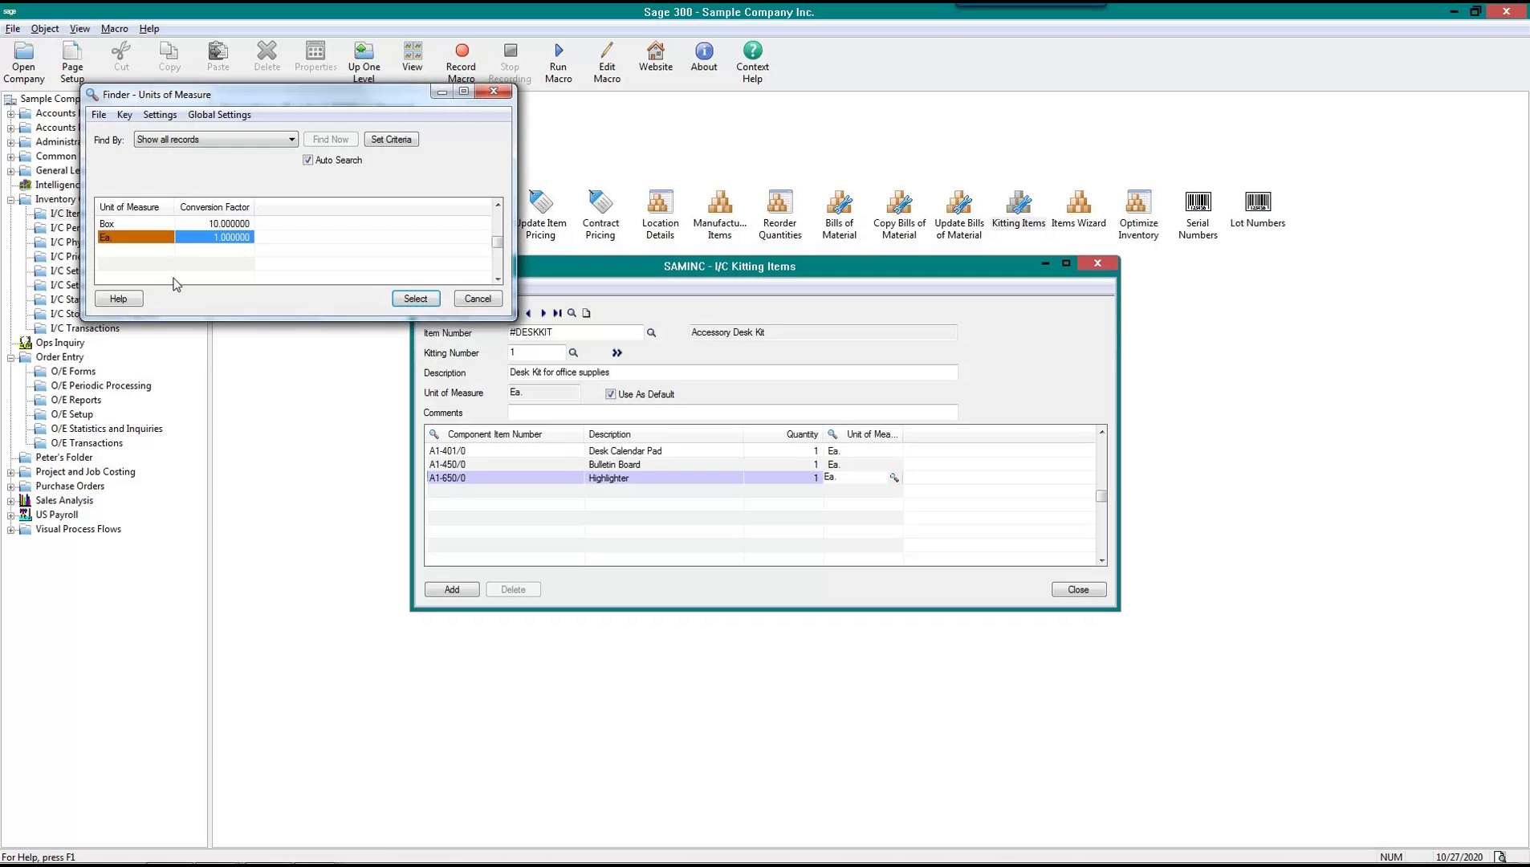
pyautogui.click(147, 225)
pyautogui.doubleClick(146, 225)
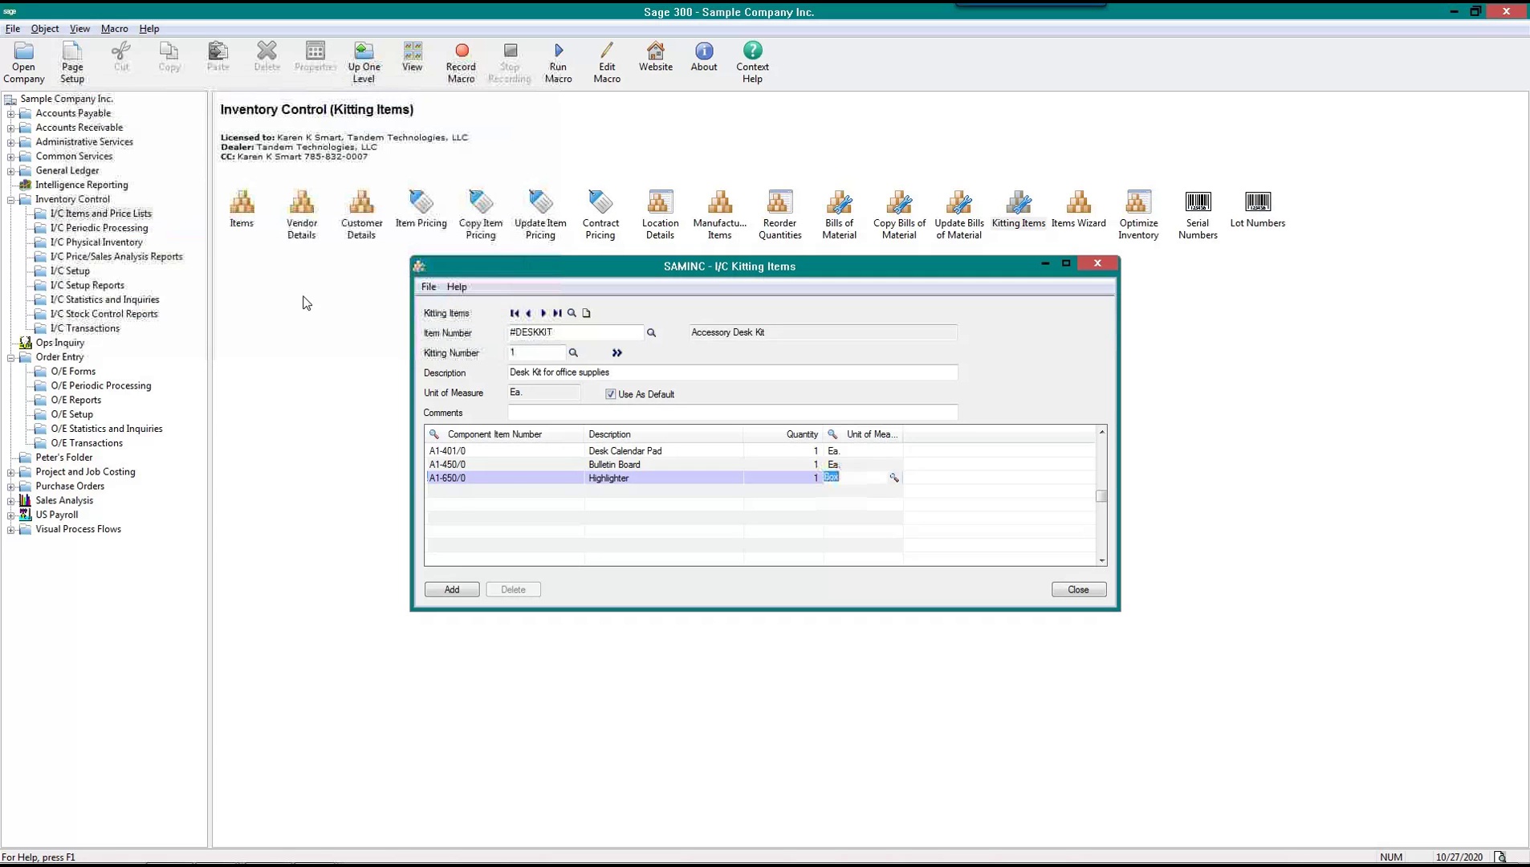
pyautogui.press('Tab')
pyautogui.click(835, 477)
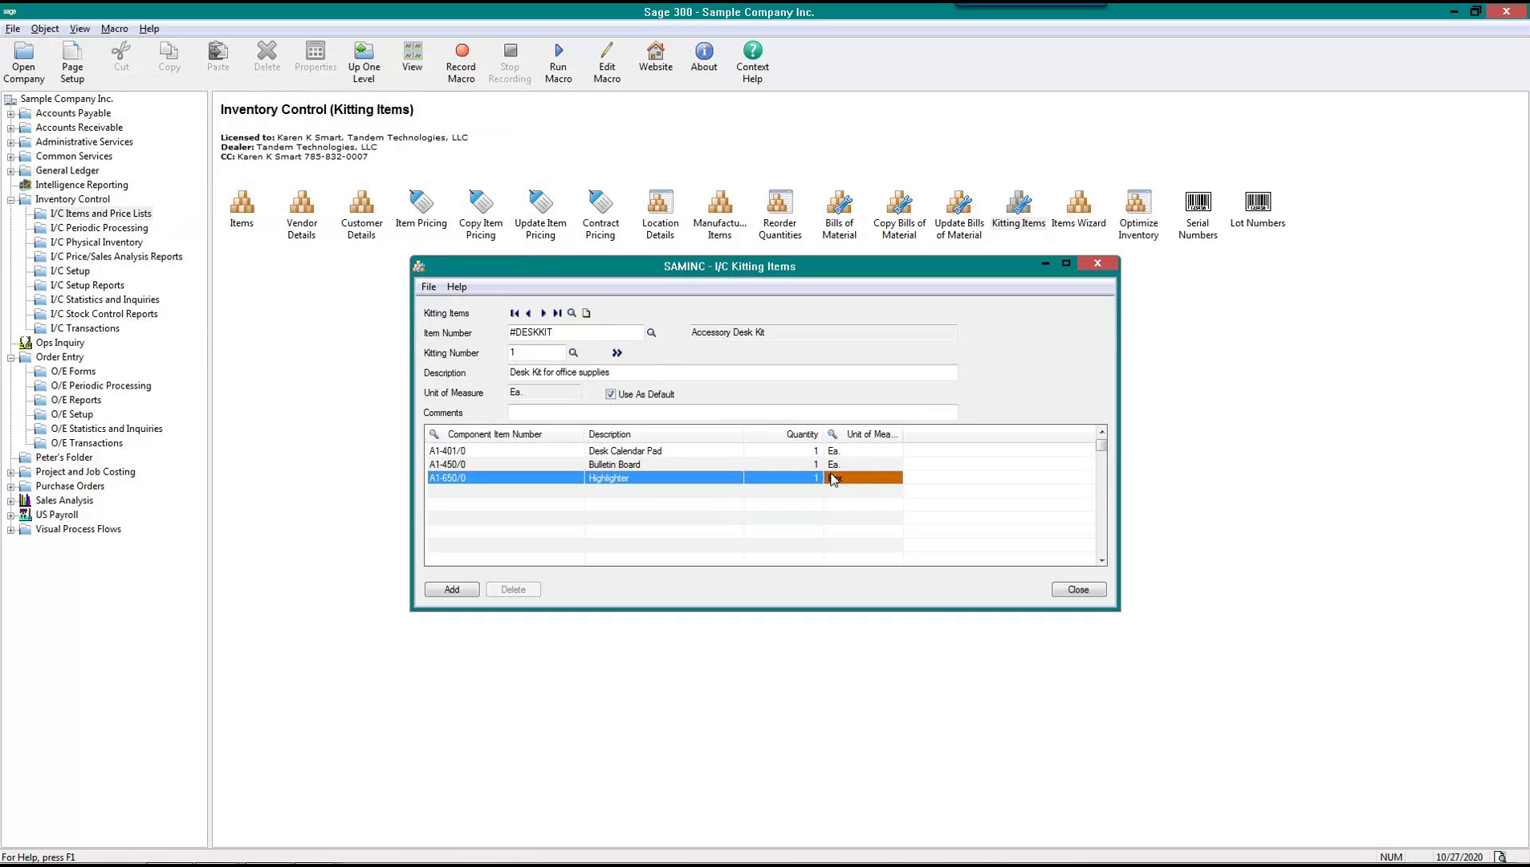
pyautogui.press('Tab')
# Add component A1-655/0 Pen to the kit with quantity 1 and unit of measure Box, and start a new component line
pyautogui.click(547, 434)
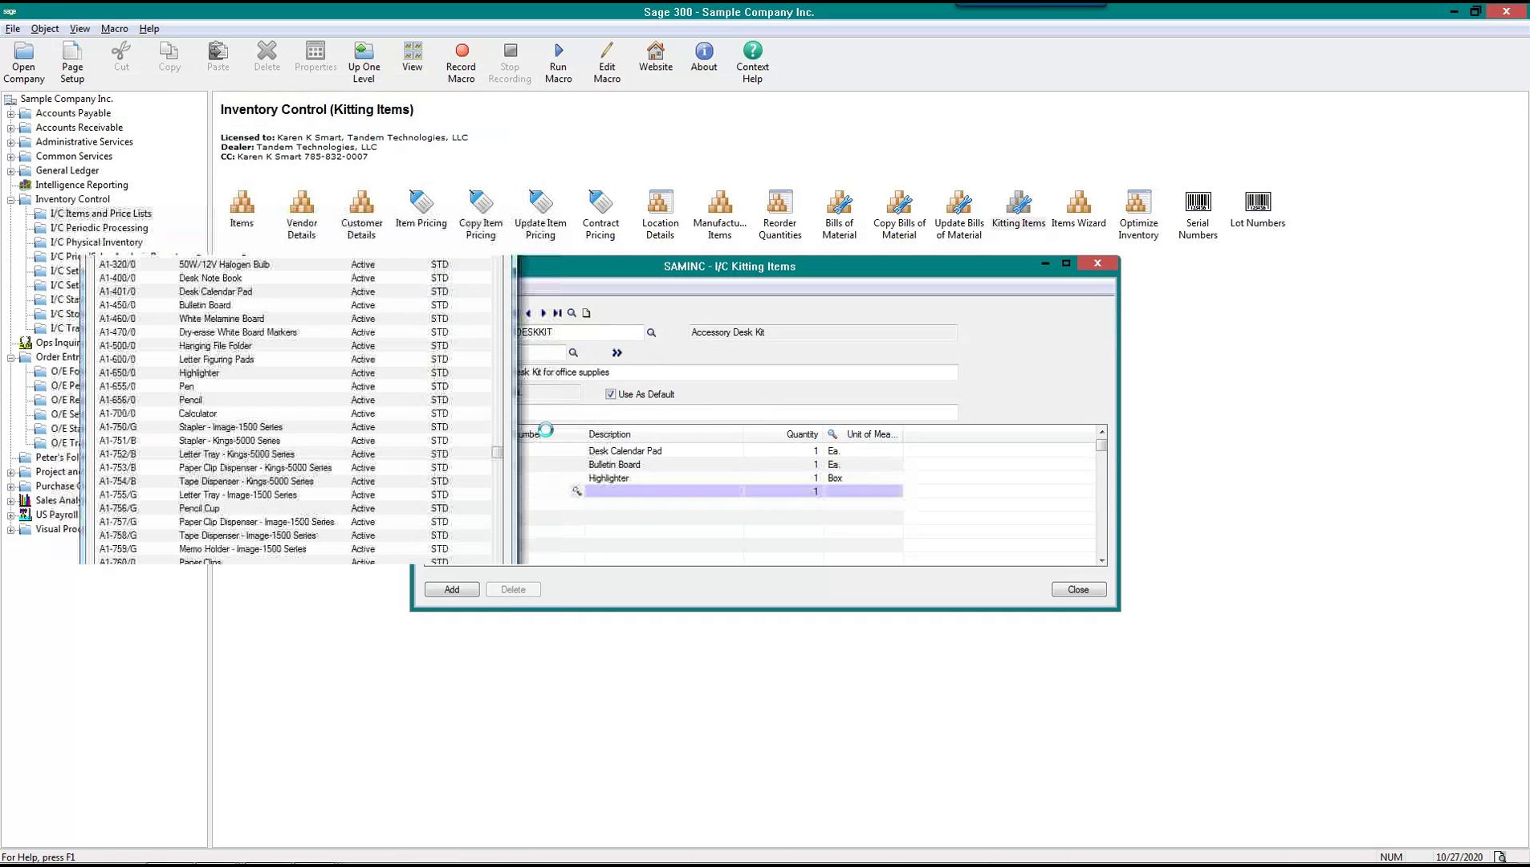
pyautogui.doubleClick(163, 386)
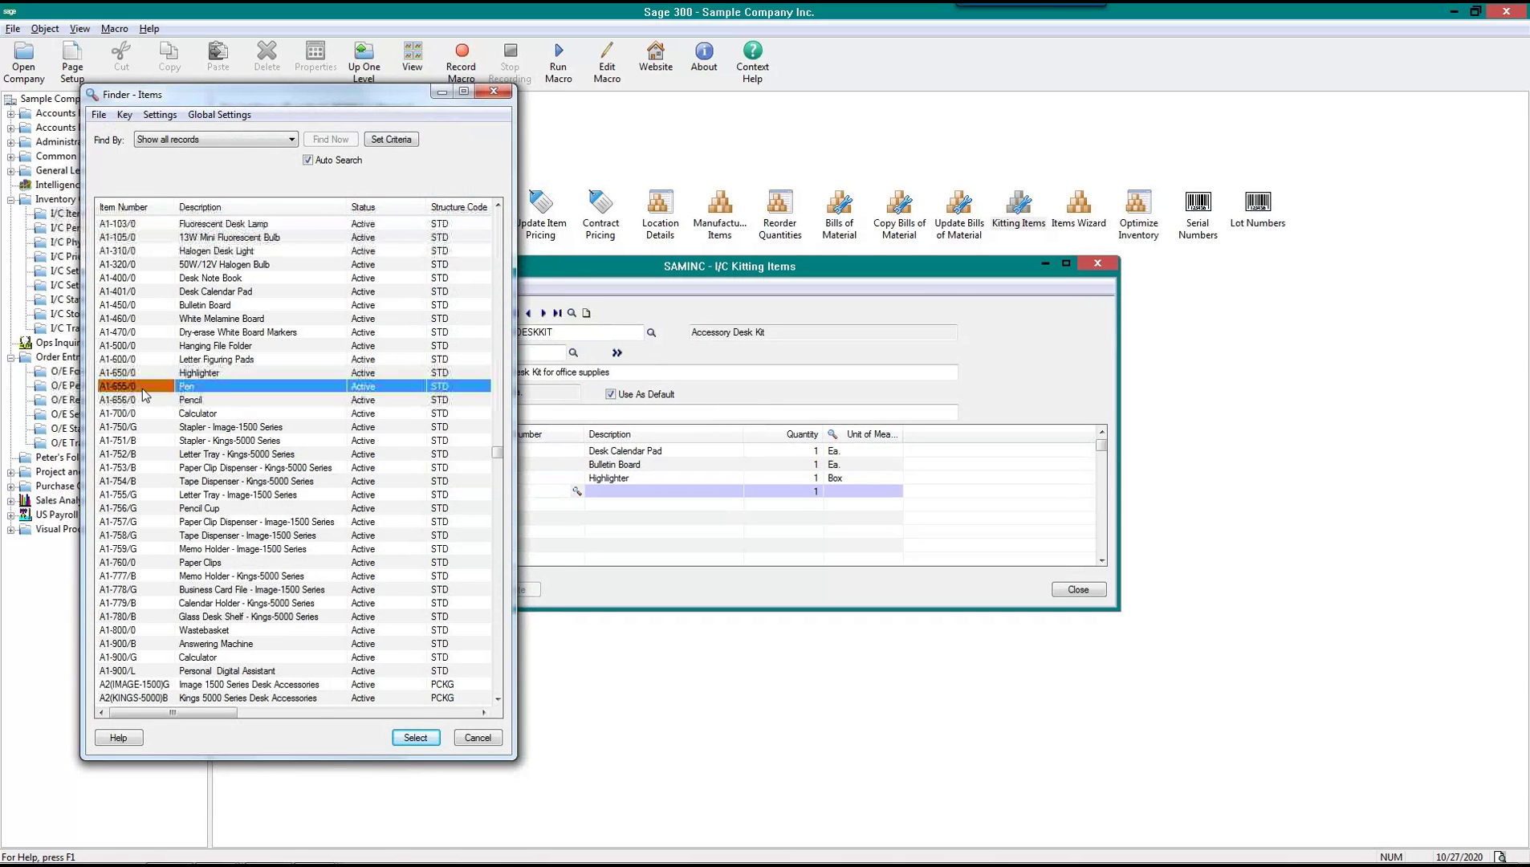
pyautogui.click(844, 494)
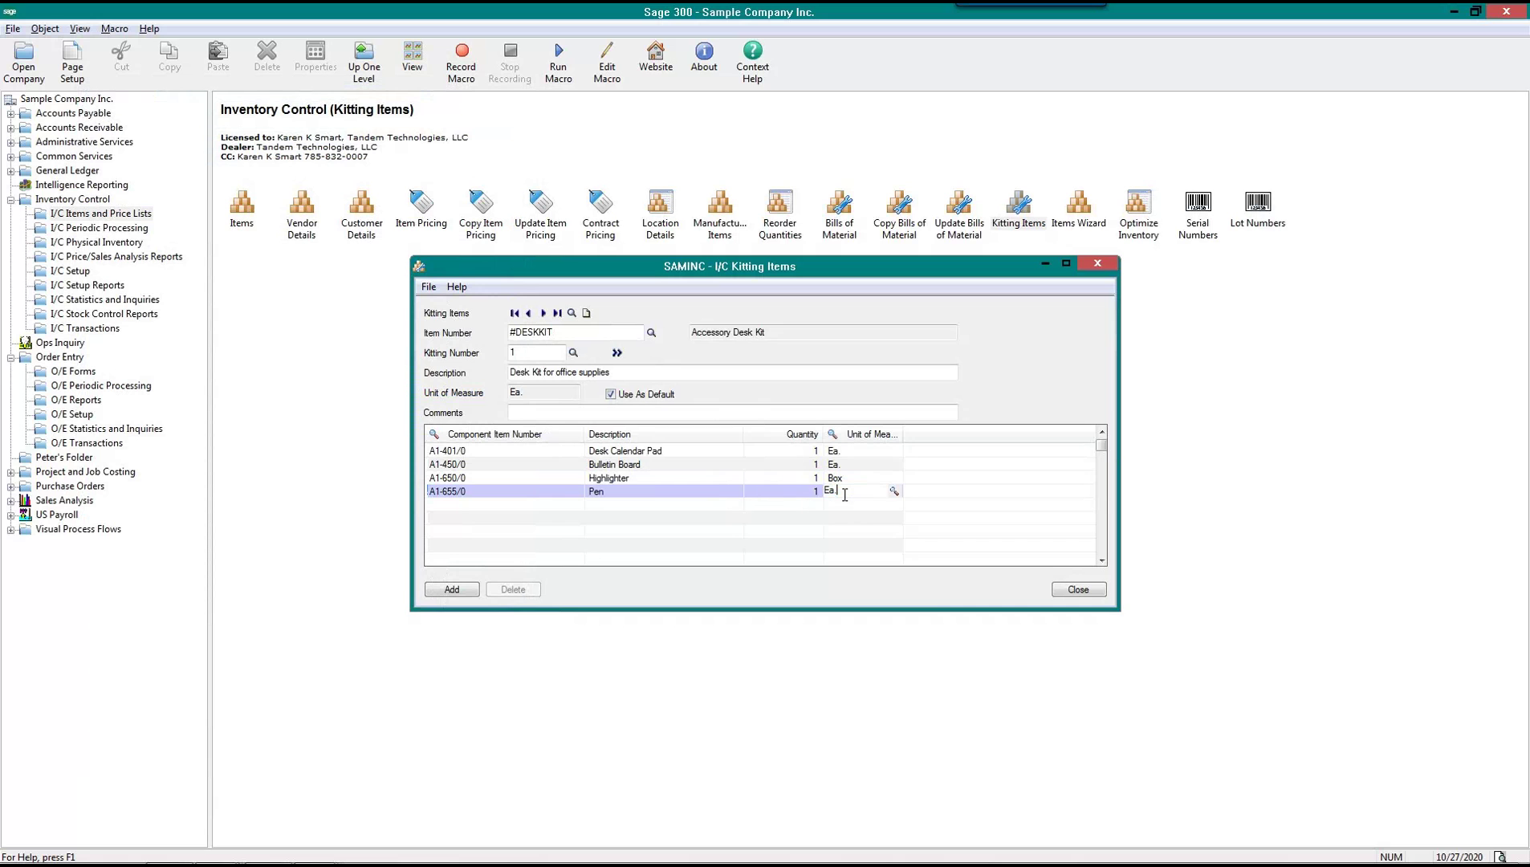
pyautogui.click(895, 491)
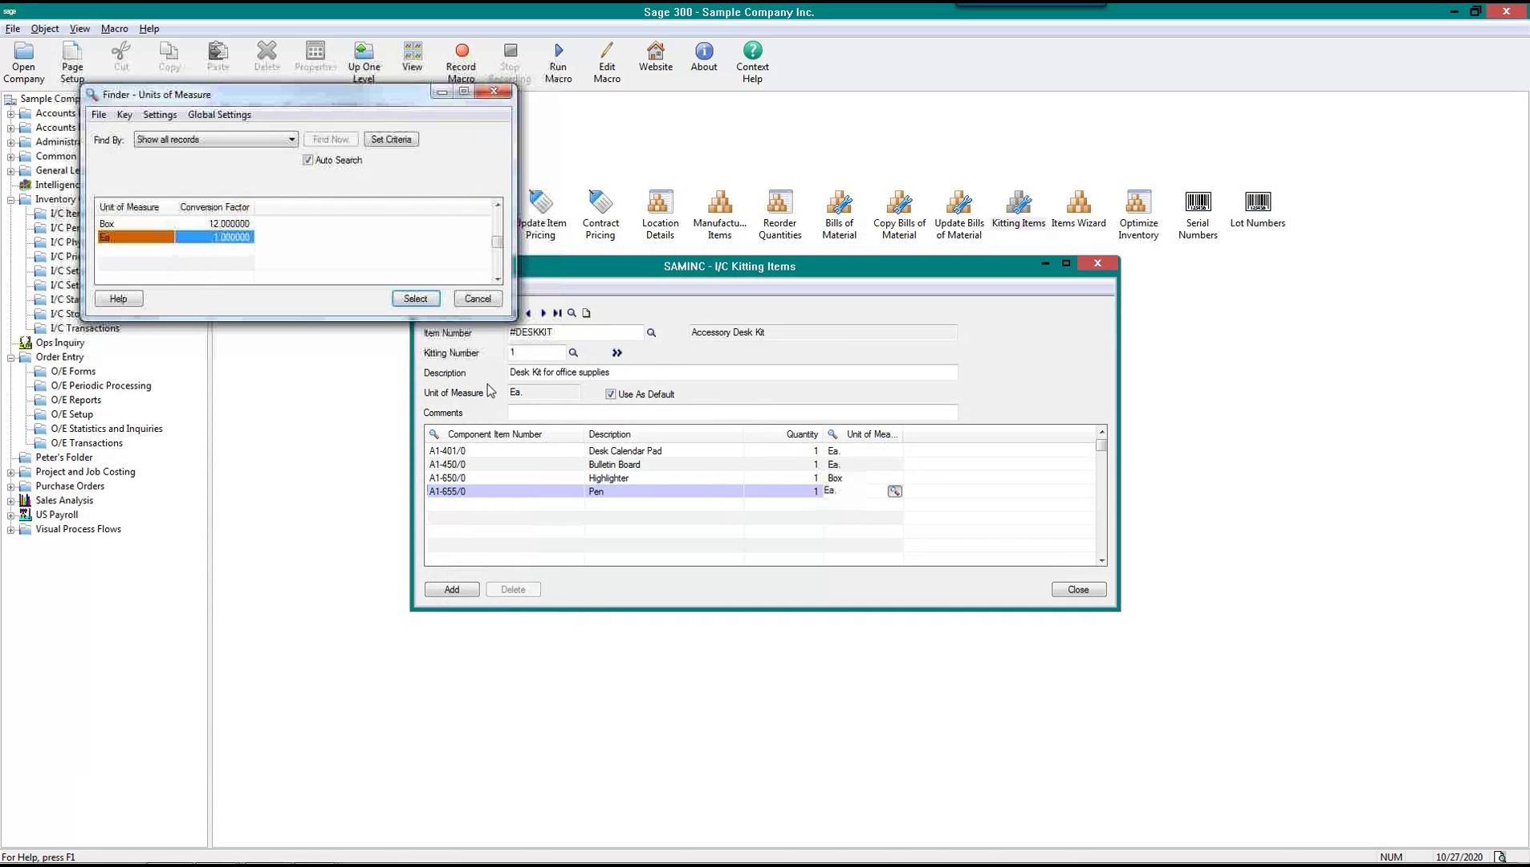
pyautogui.doubleClick(141, 224)
pyautogui.press('Tab')
pyautogui.press('Up')
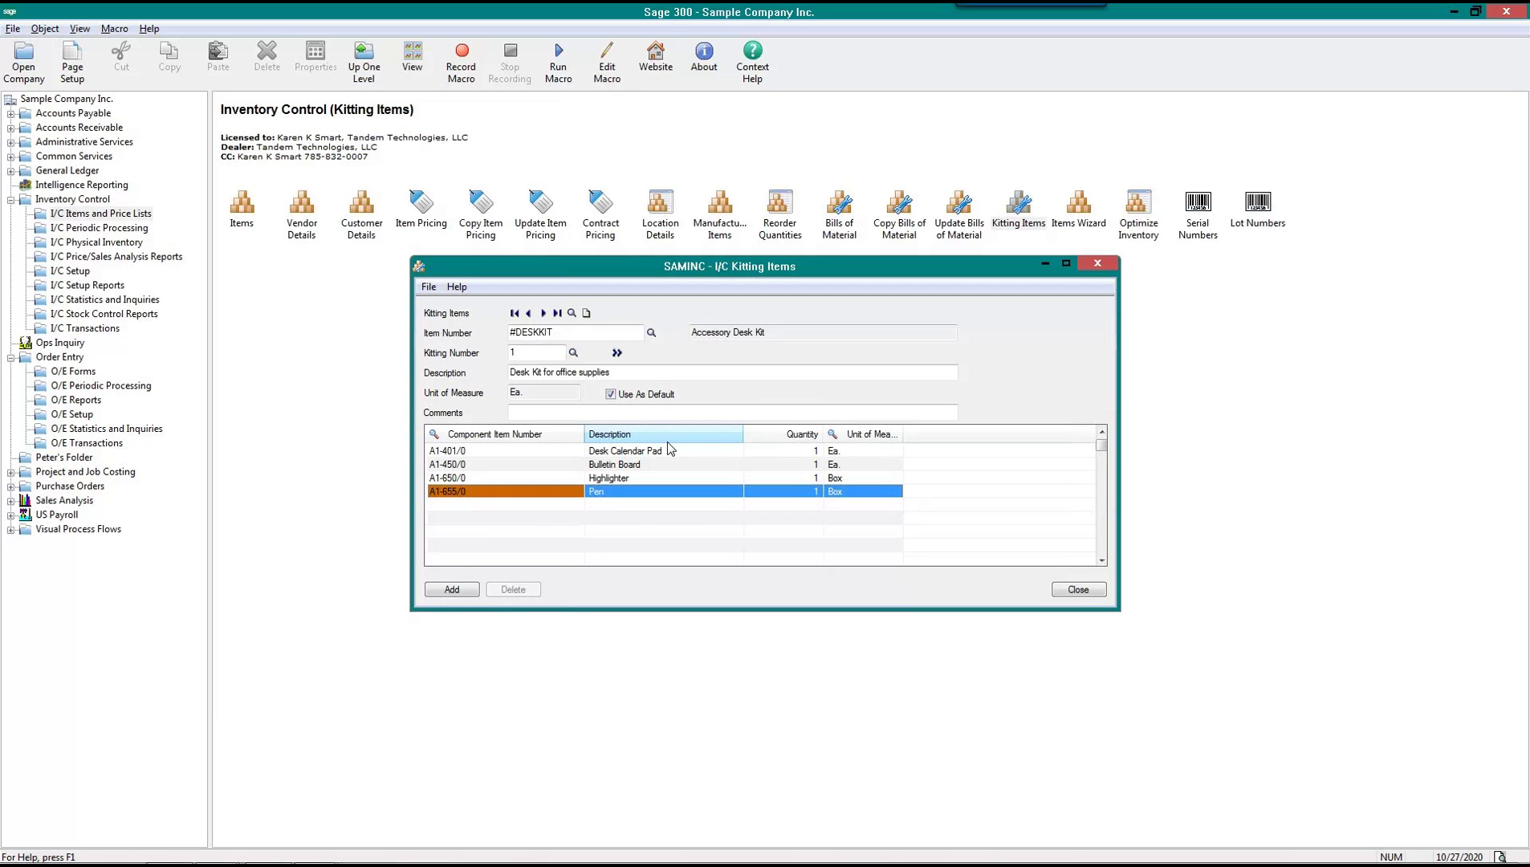
pyautogui.click(477, 509)
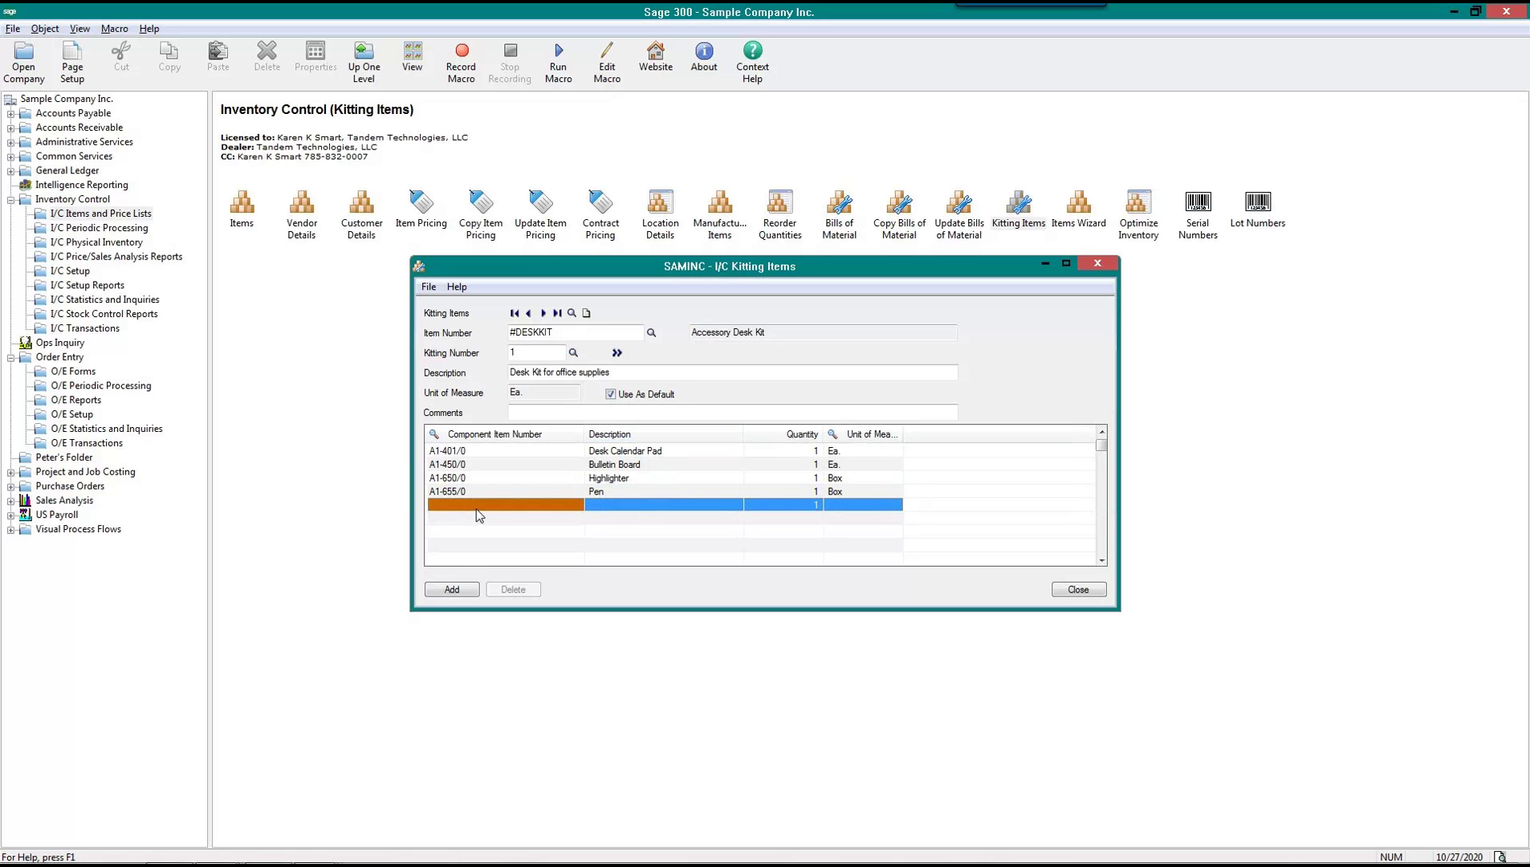
# Add components A1-700/0 Calculator and A1-750/G Stapler - Image-1500 Series to the kit, quantity 1 Ea. each
pyautogui.click(434, 434)
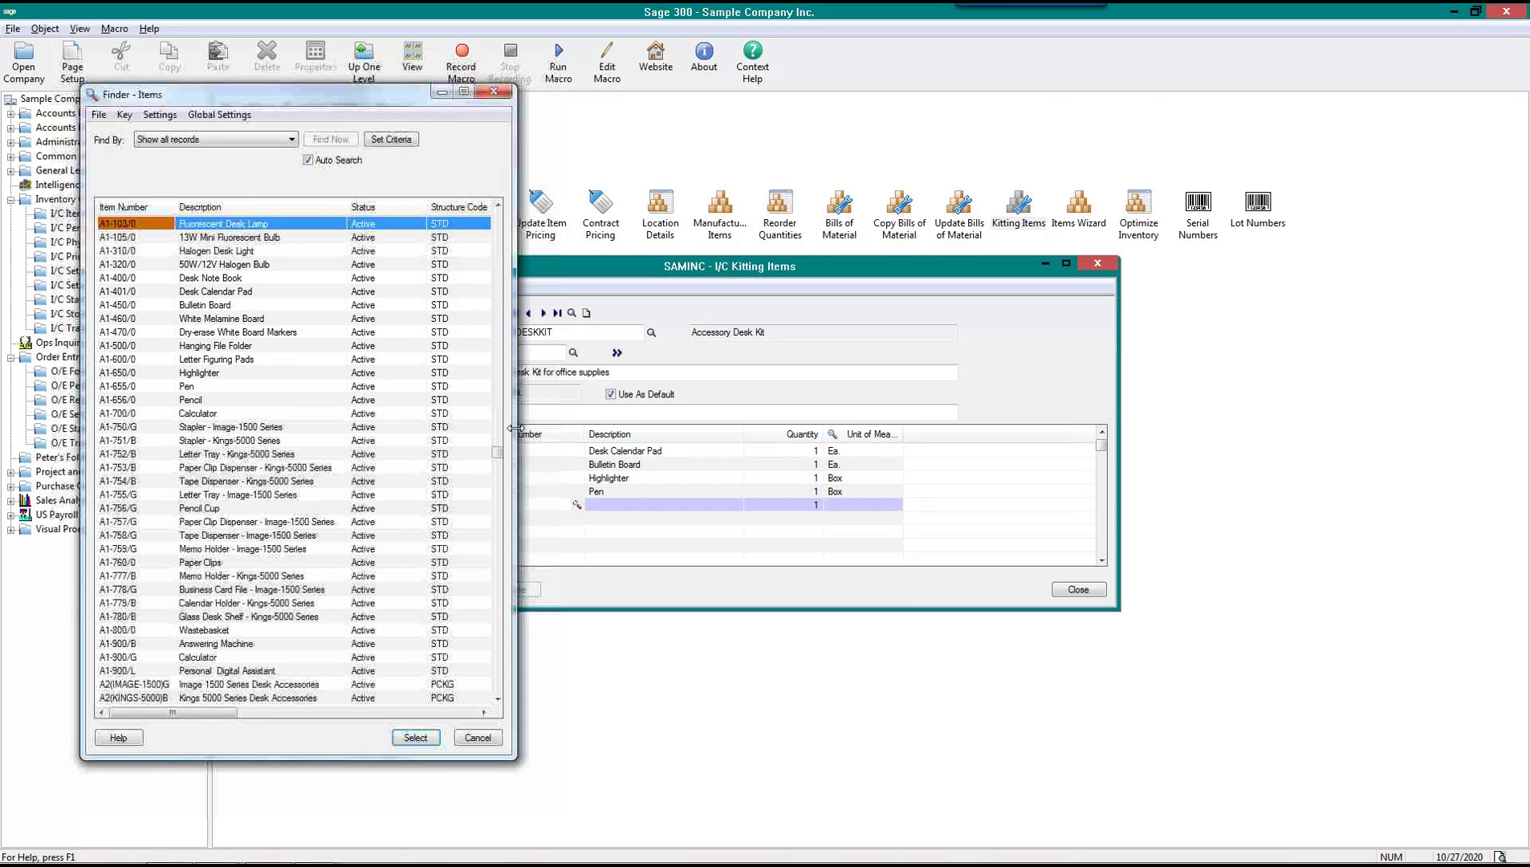
pyautogui.doubleClick(254, 413)
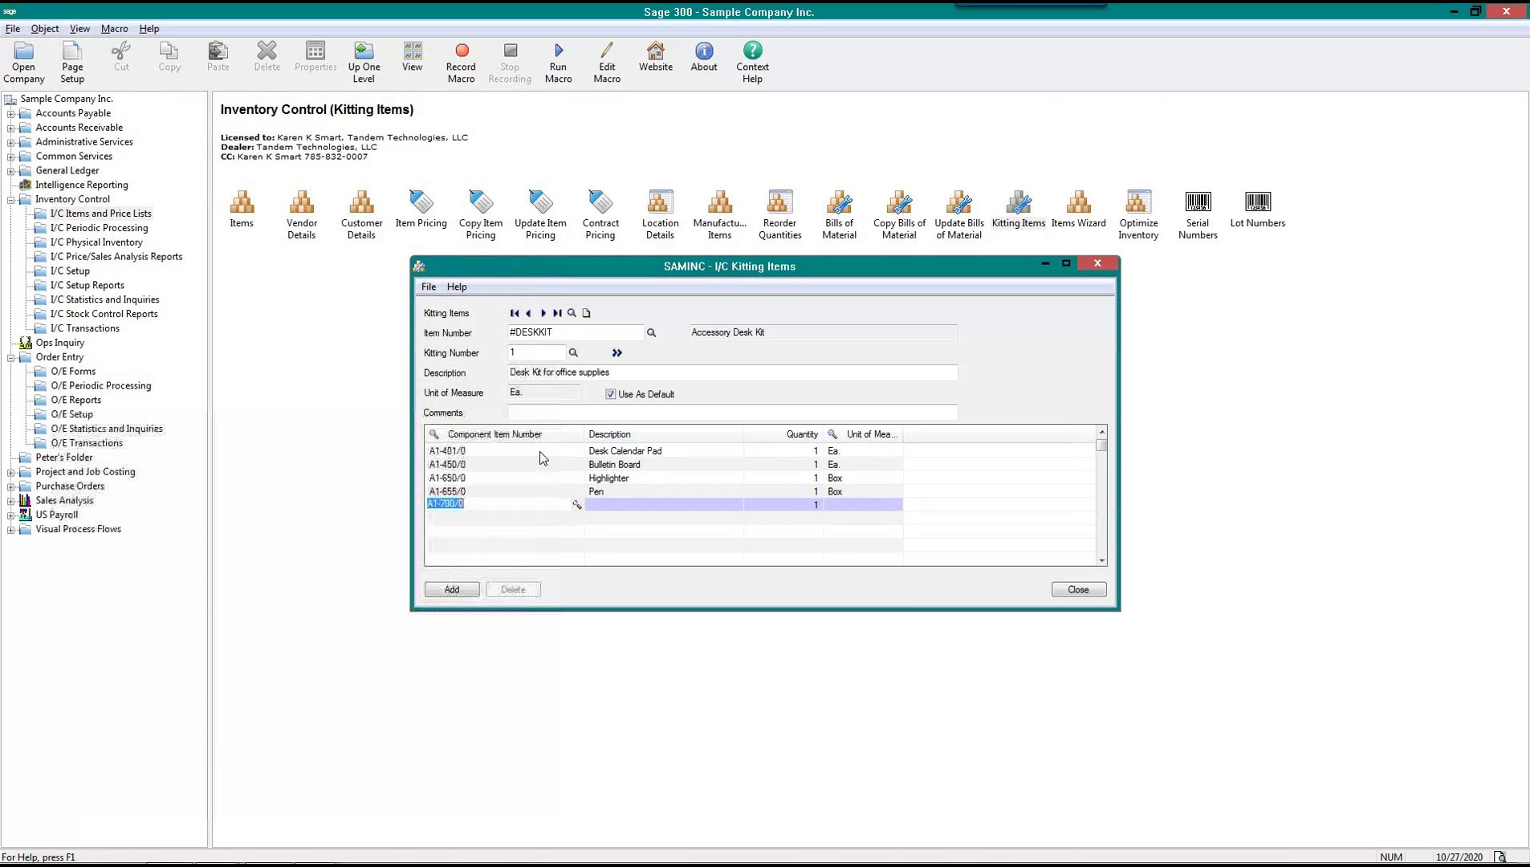
pyautogui.press('Insert')
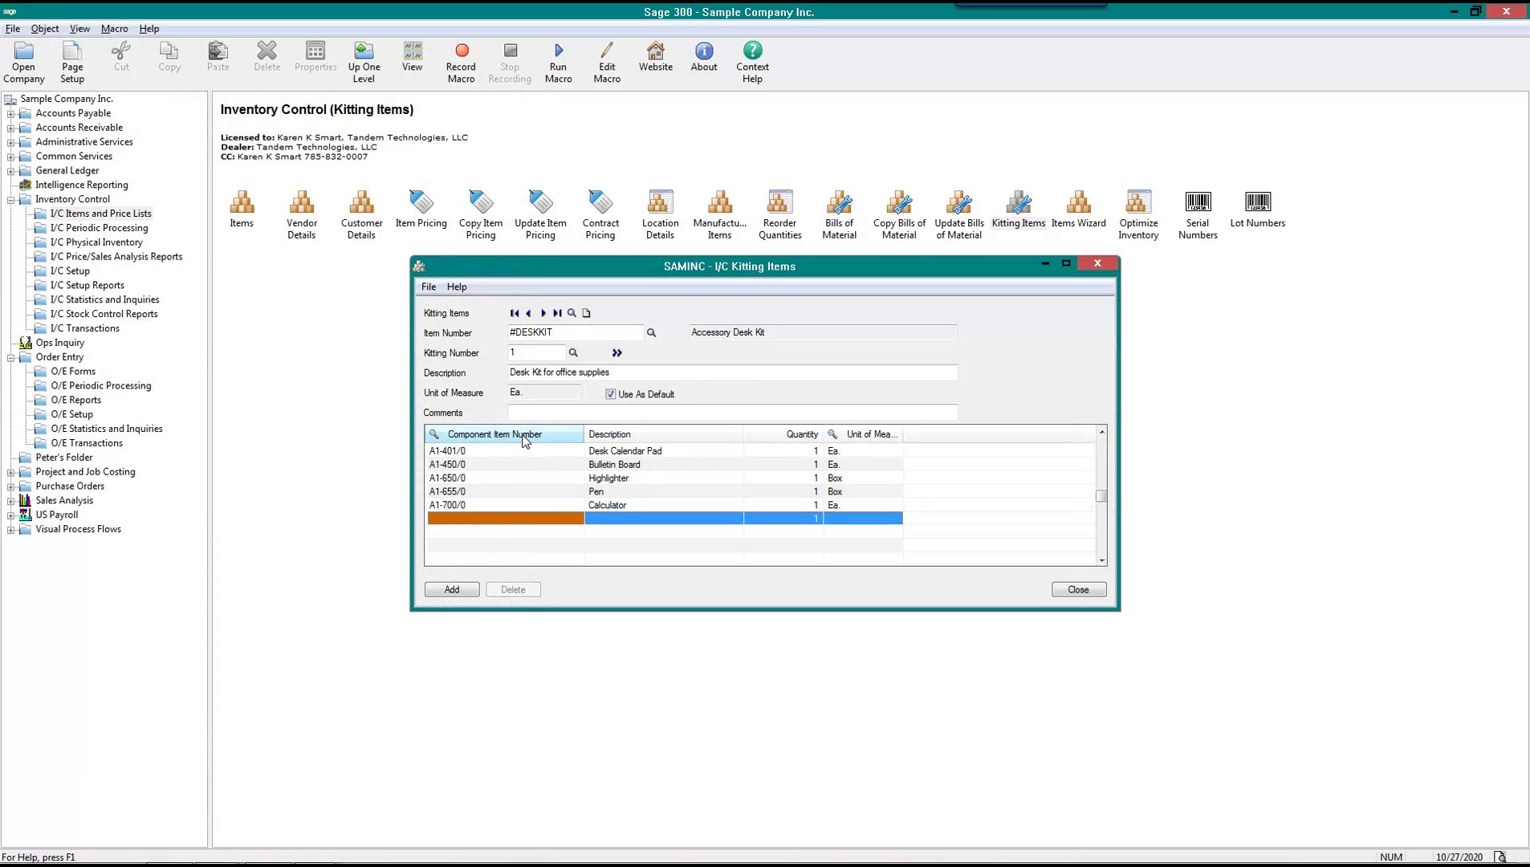
pyautogui.click(522, 434)
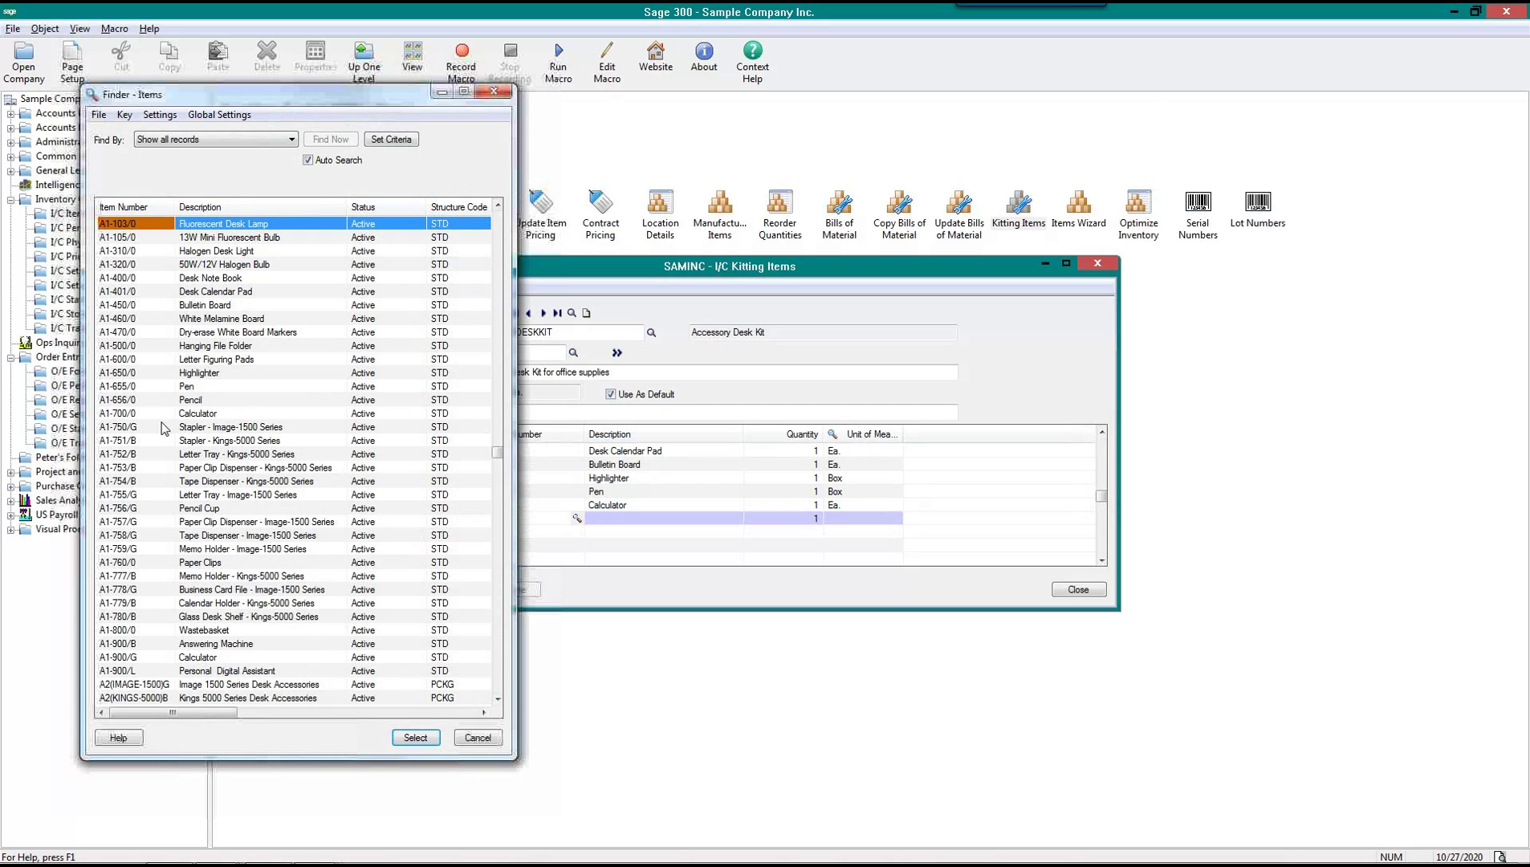
pyautogui.doubleClick(135, 428)
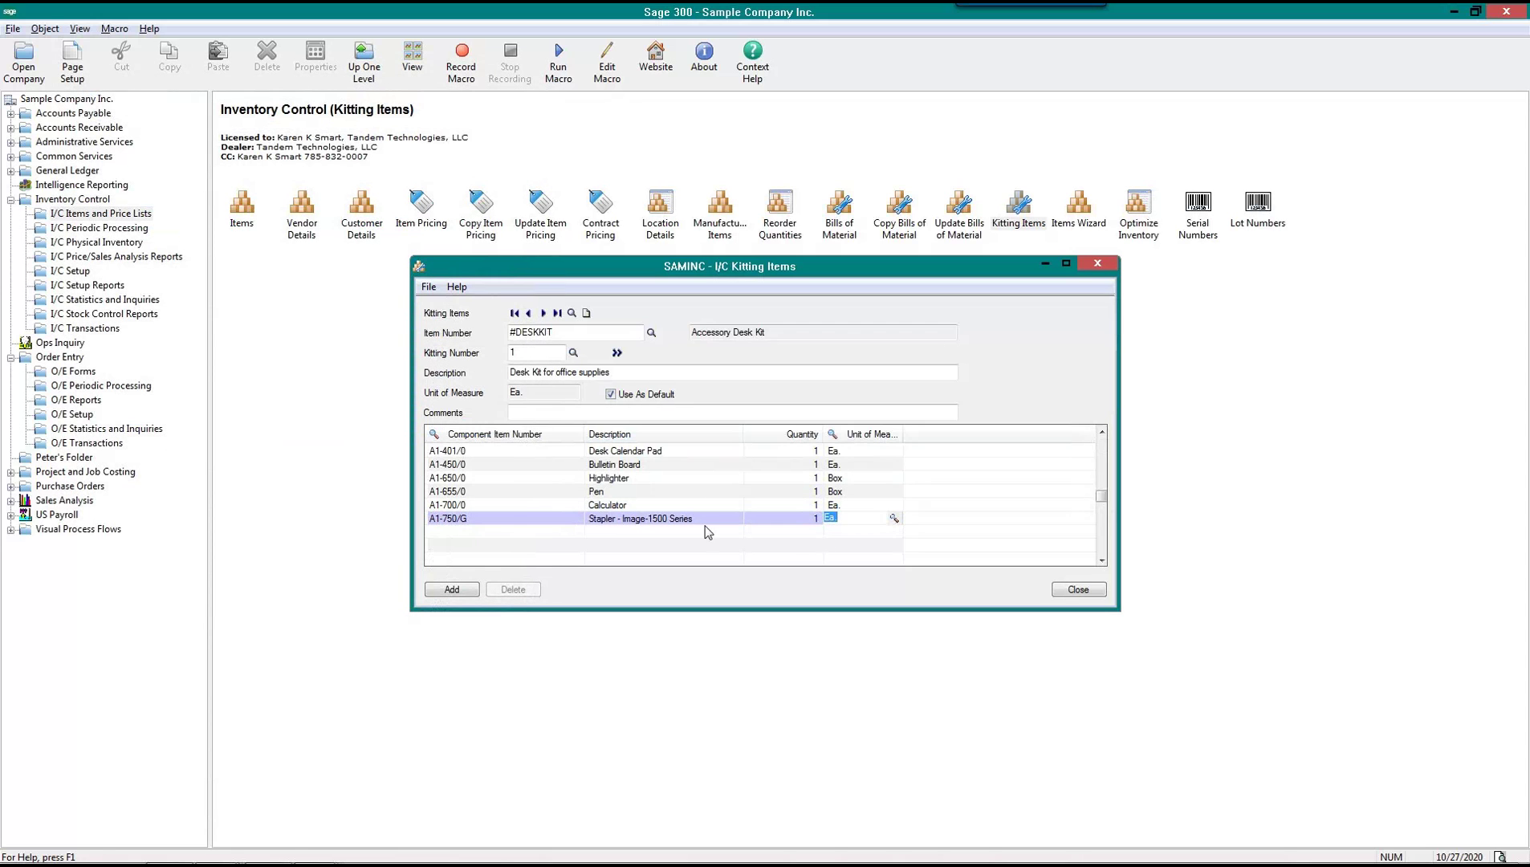
pyautogui.click(654, 522)
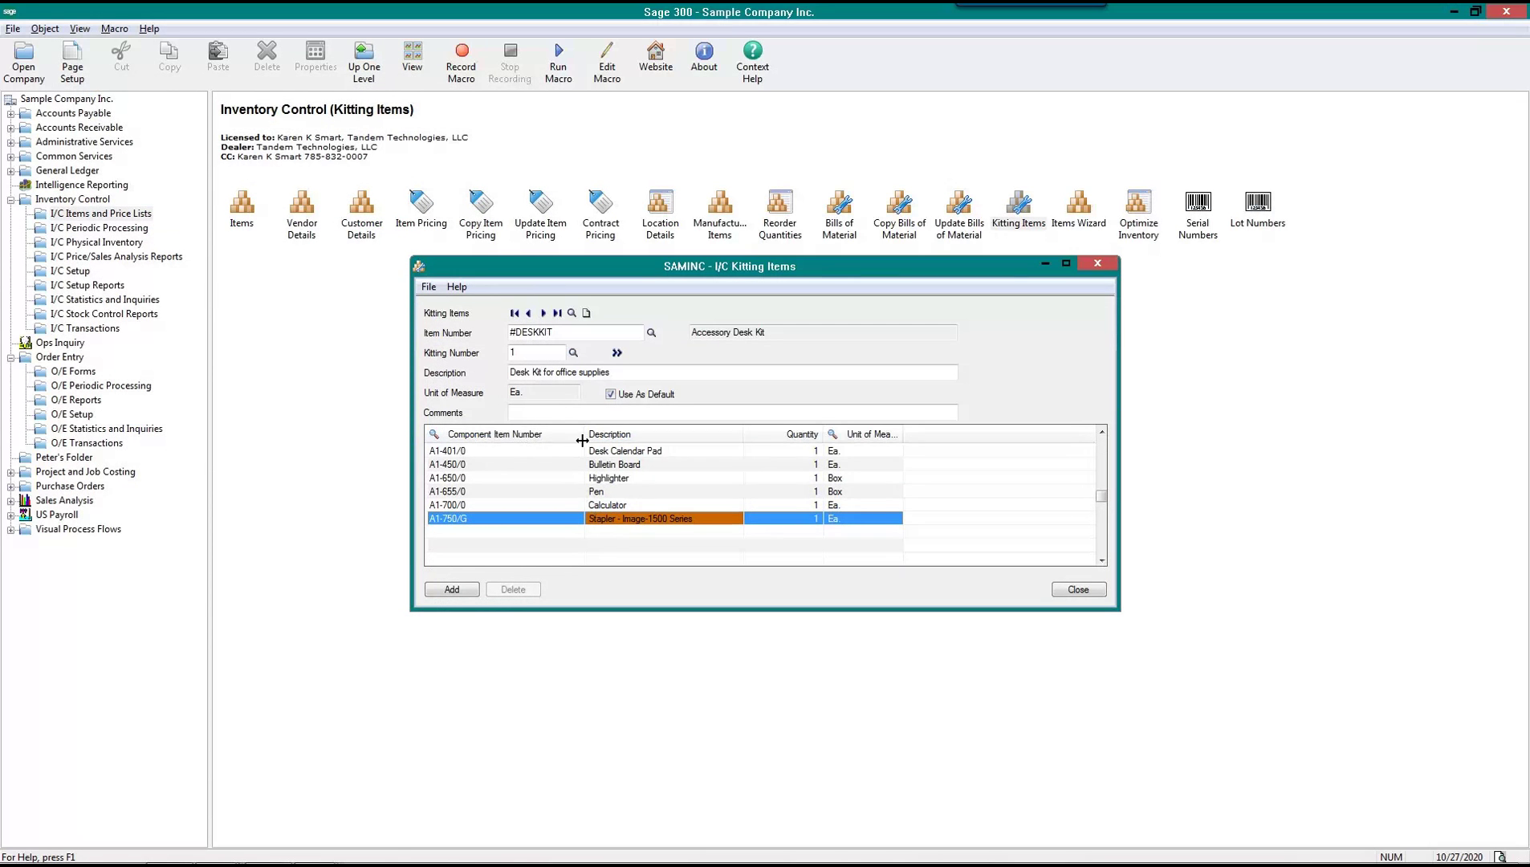
# Narrow the component item number column, add the completed DESKKIT kit record, and close Kitting Items
pyautogui.moveTo(585, 435); pyautogui.dragTo(550, 437)
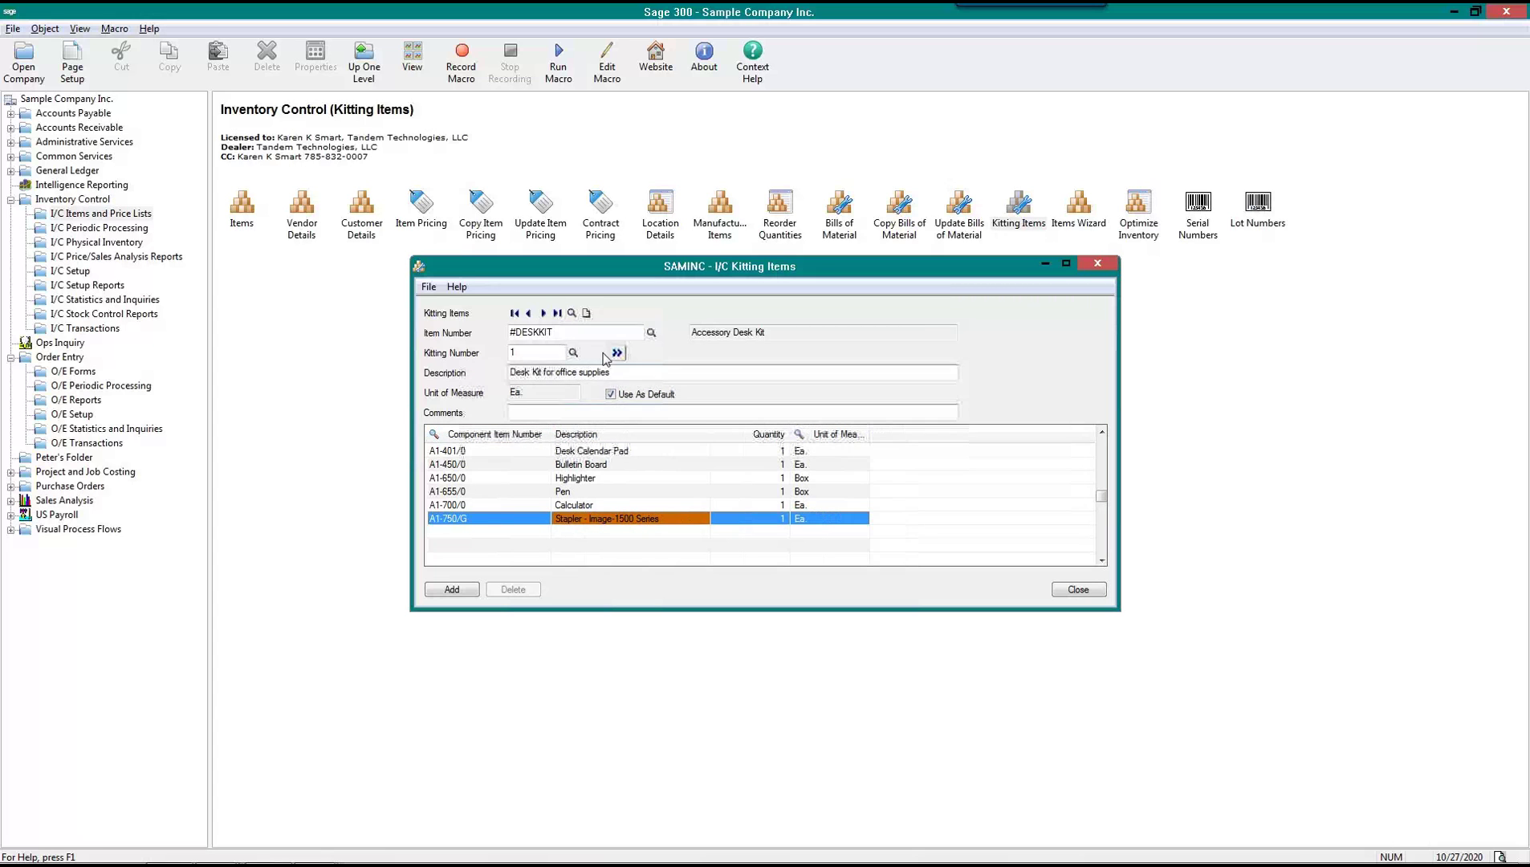
pyautogui.moveTo(554, 333); pyautogui.dragTo(487, 333)
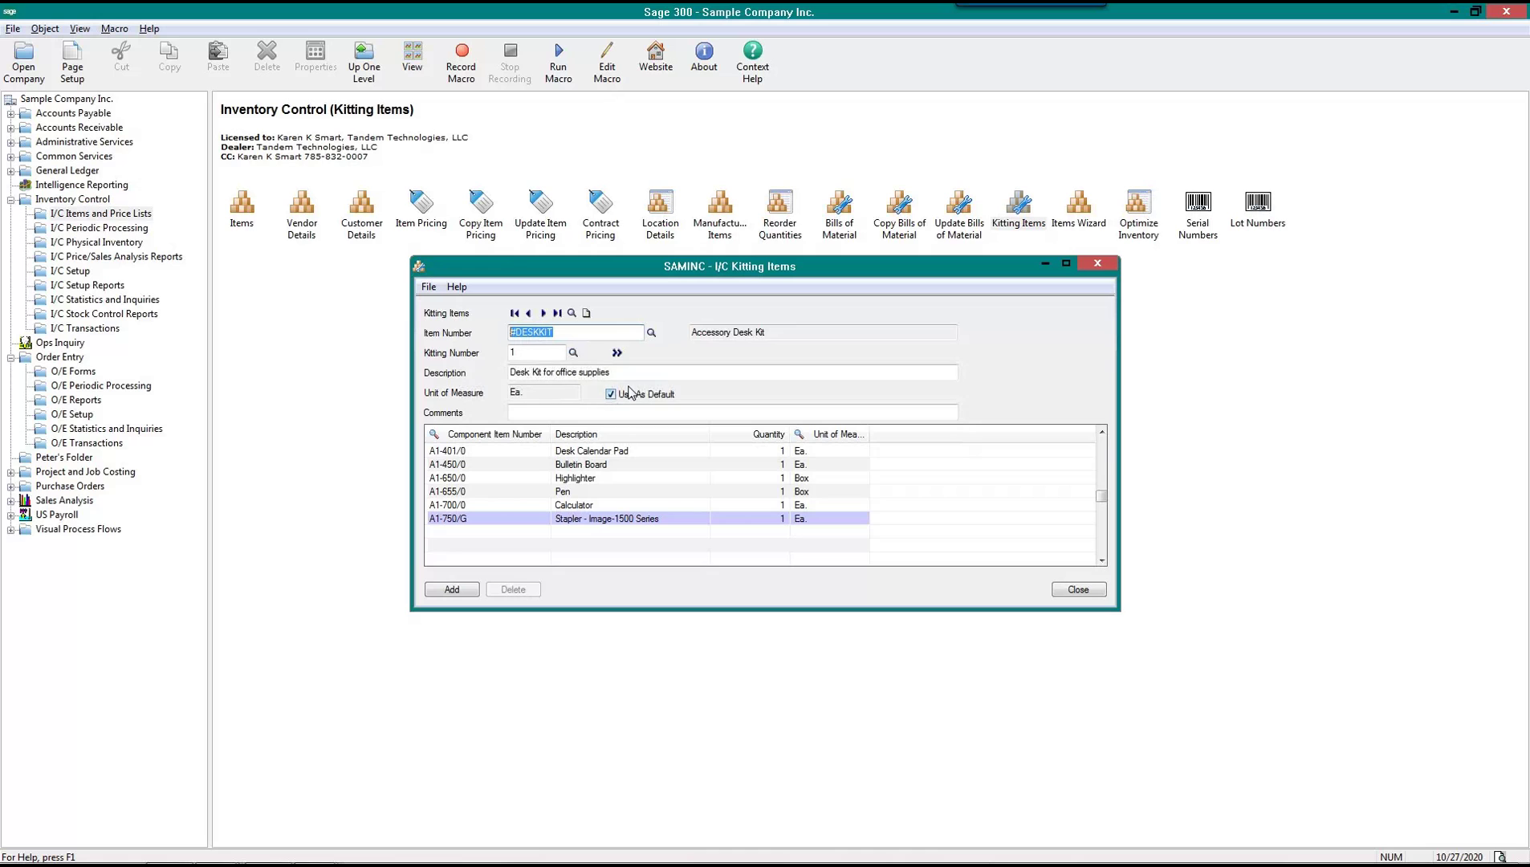
pyautogui.click(453, 590)
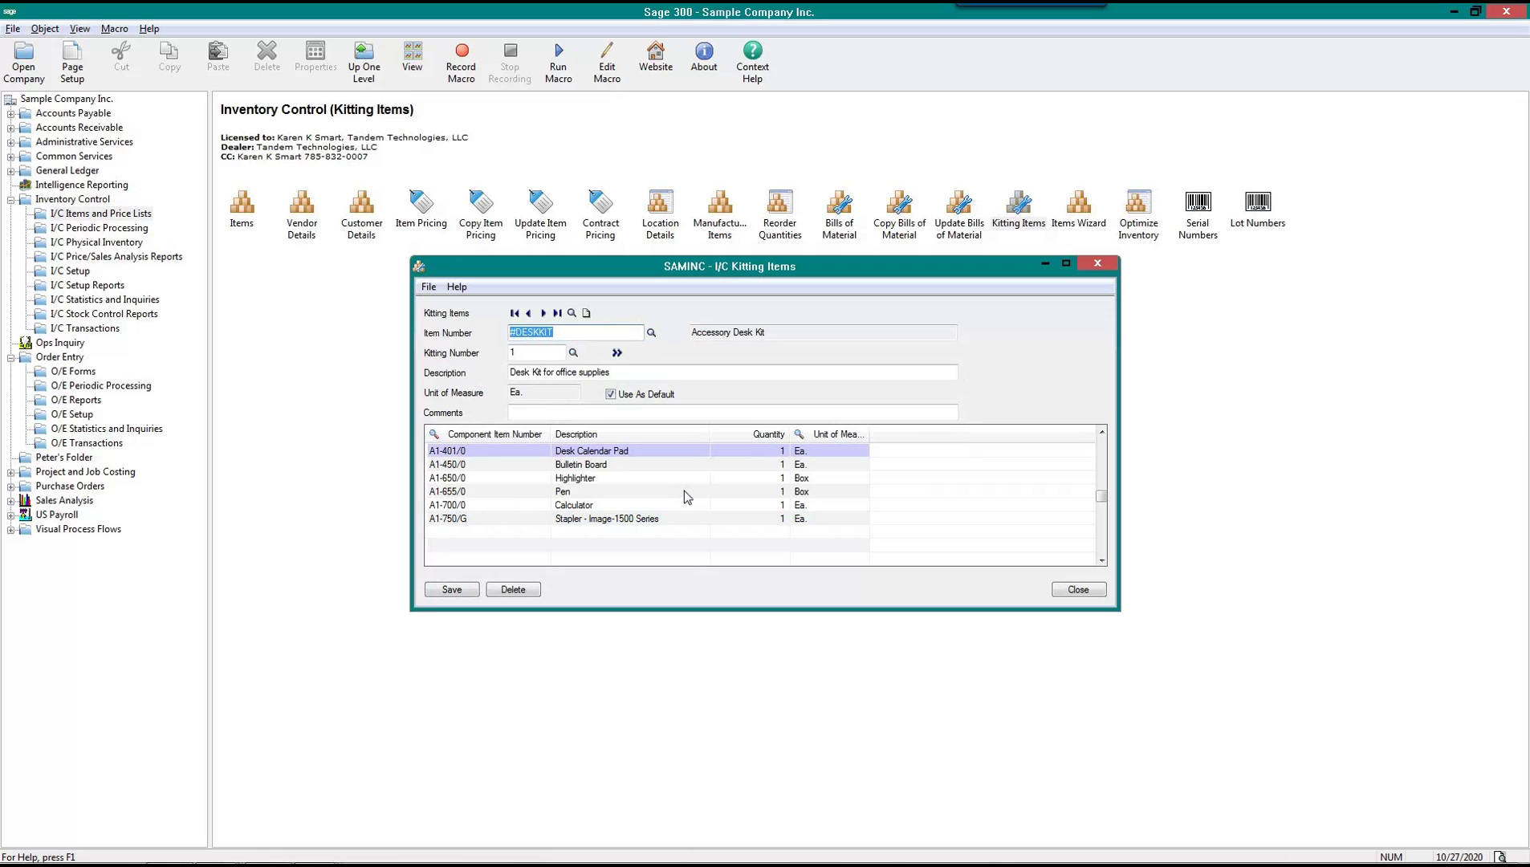
pyautogui.click(1078, 591)
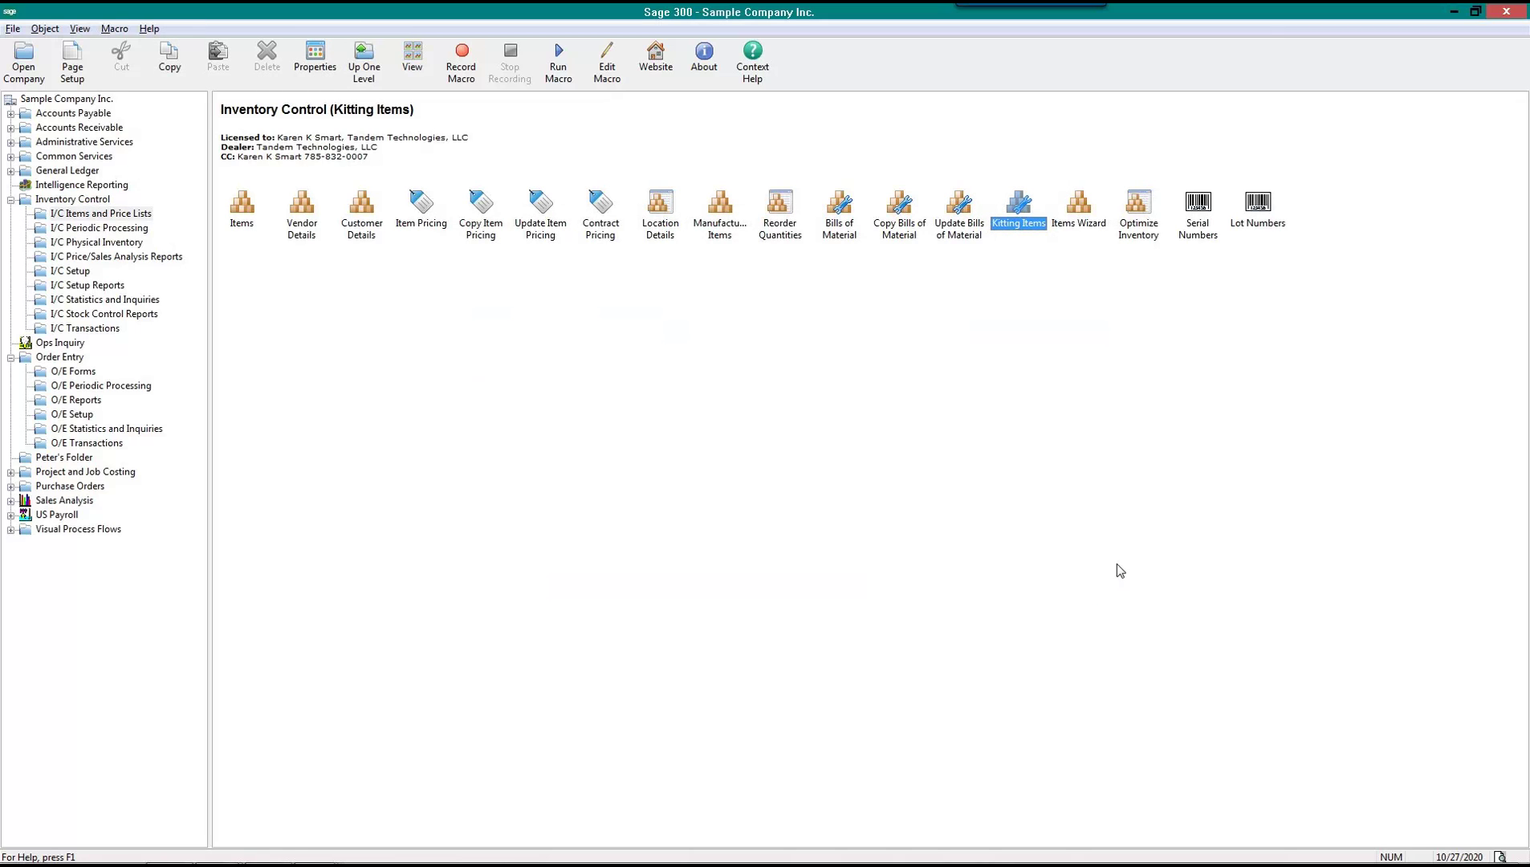
# Open Order Entry from the O/E transactions and enter the customer number on a new order
pyautogui.click(81, 444)
pyautogui.doubleClick(242, 205)
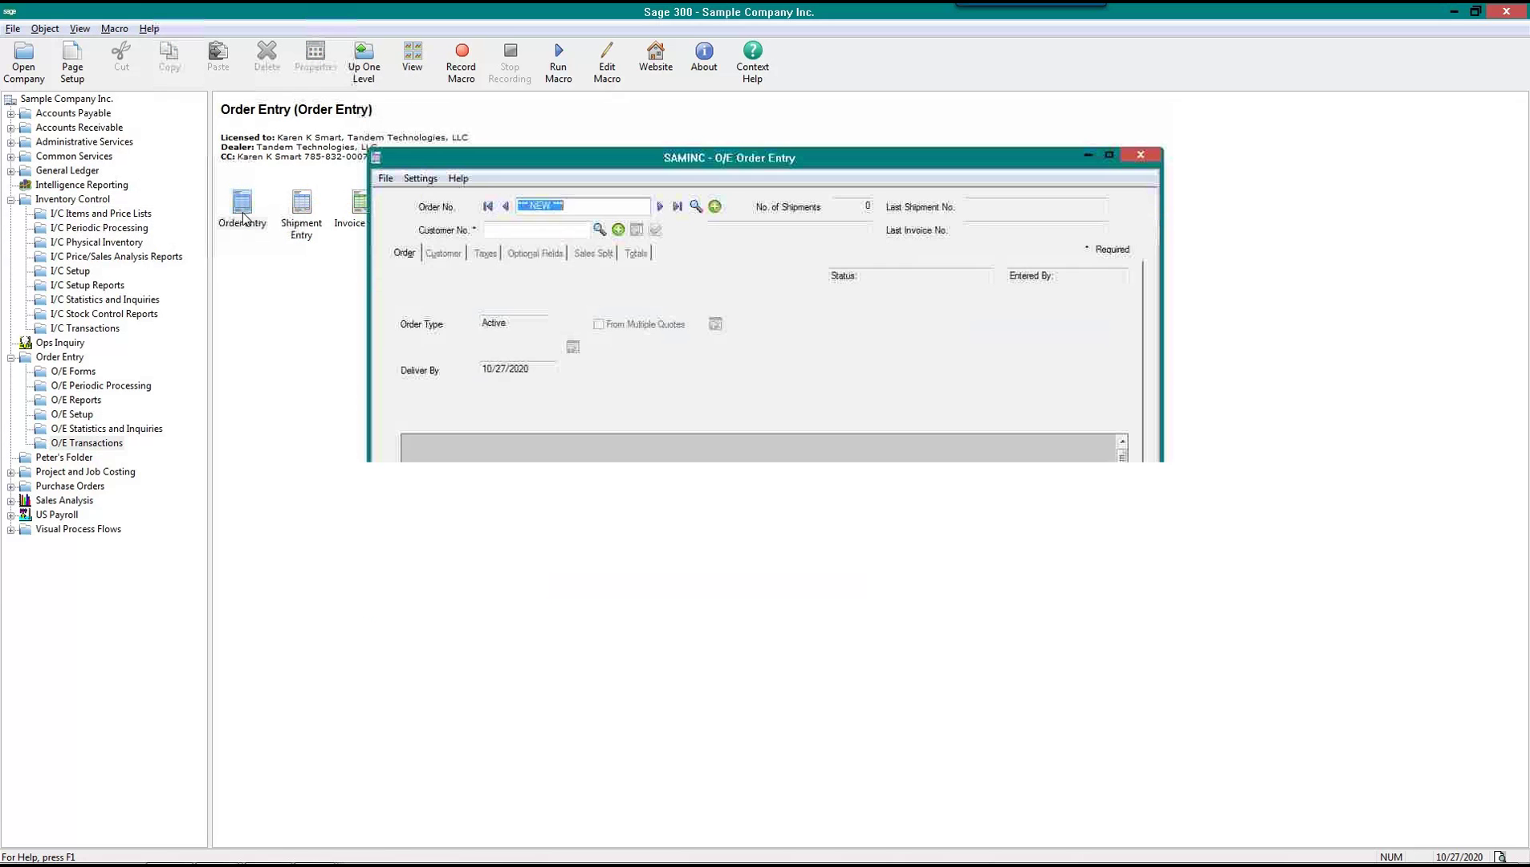
pyautogui.click(553, 229)
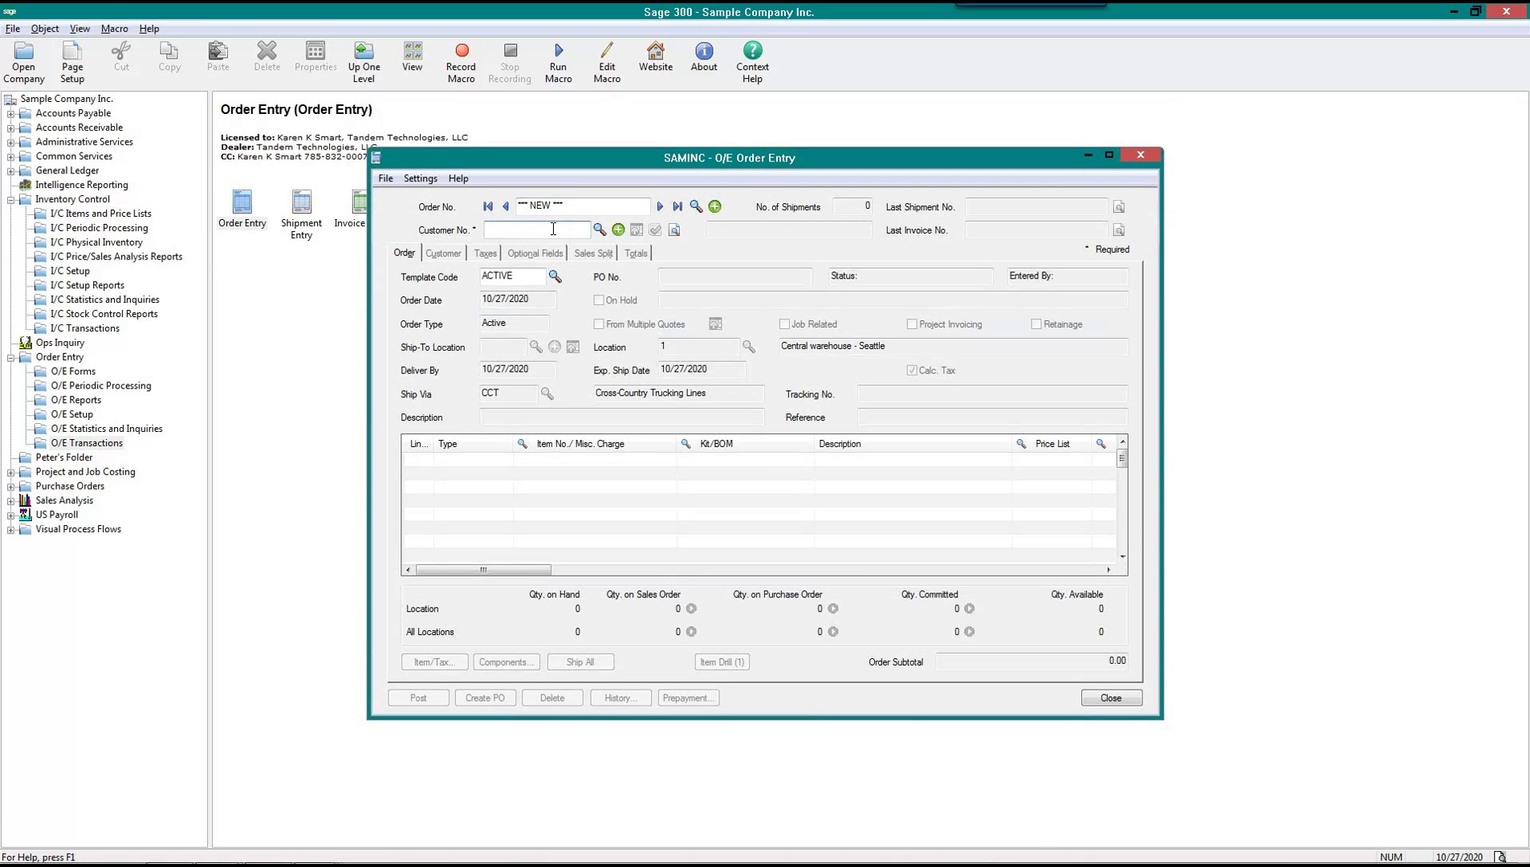
pyautogui.write('1200')
pyautogui.doubleClick(553, 229)
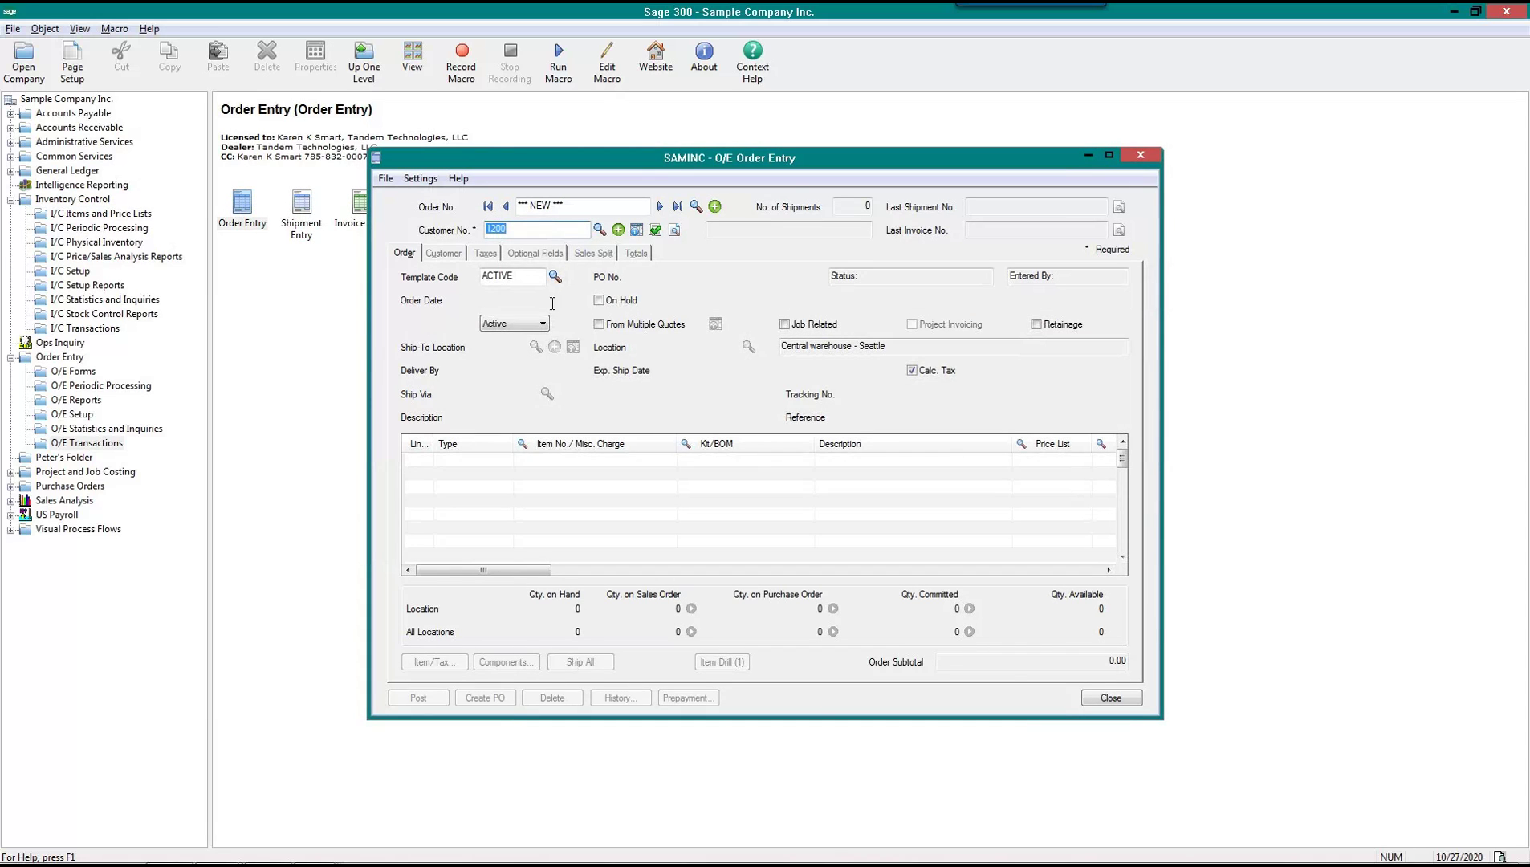
# Enter item DESKKIT on the order's first detail line and choose kitting number 1 for it
pyautogui.click(540, 459)
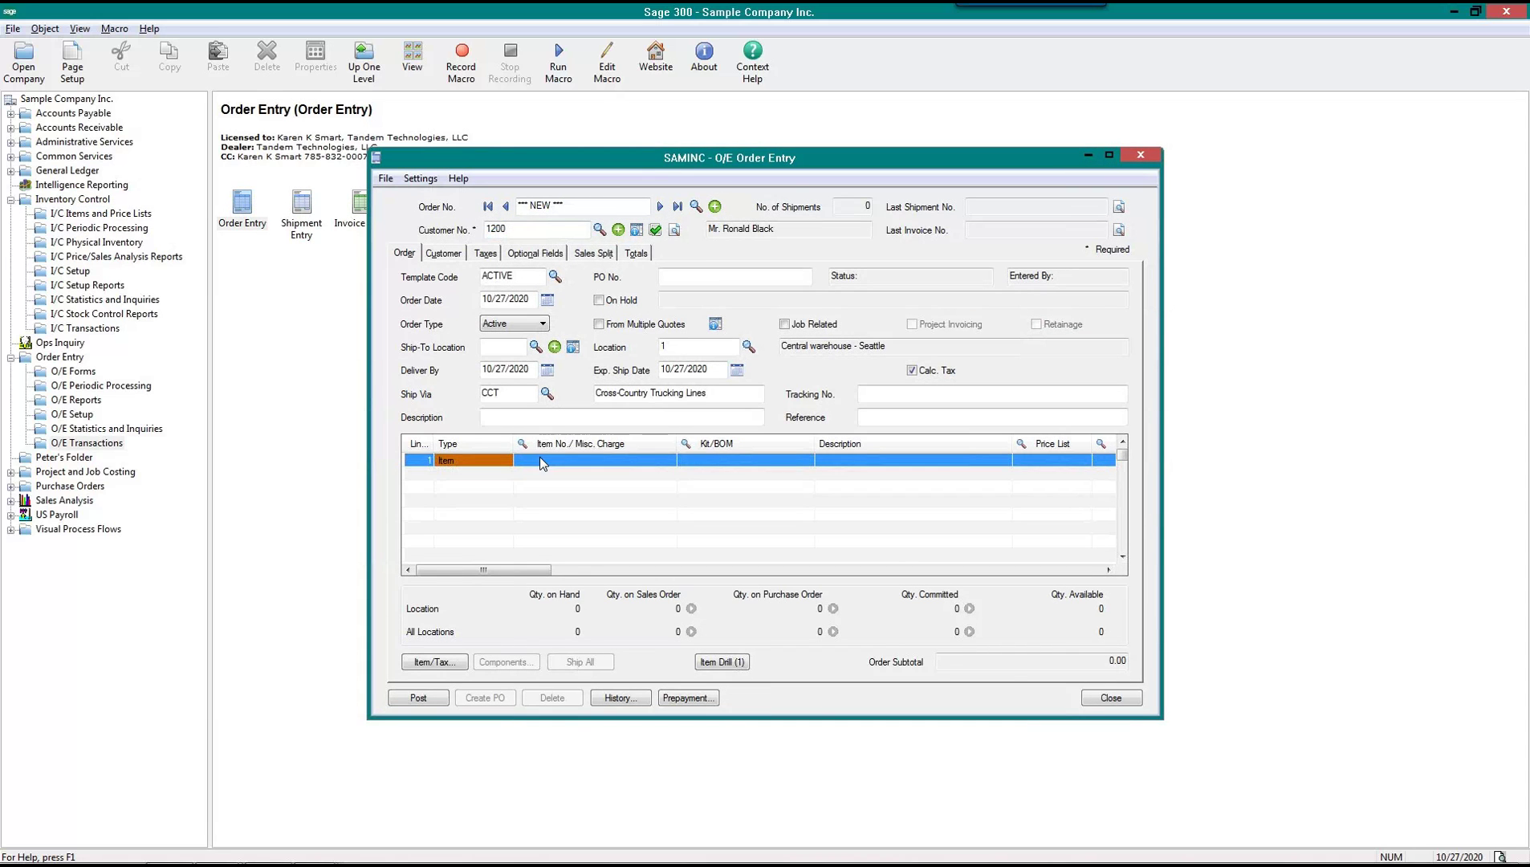
pyautogui.click(540, 457)
pyautogui.write('DESK')
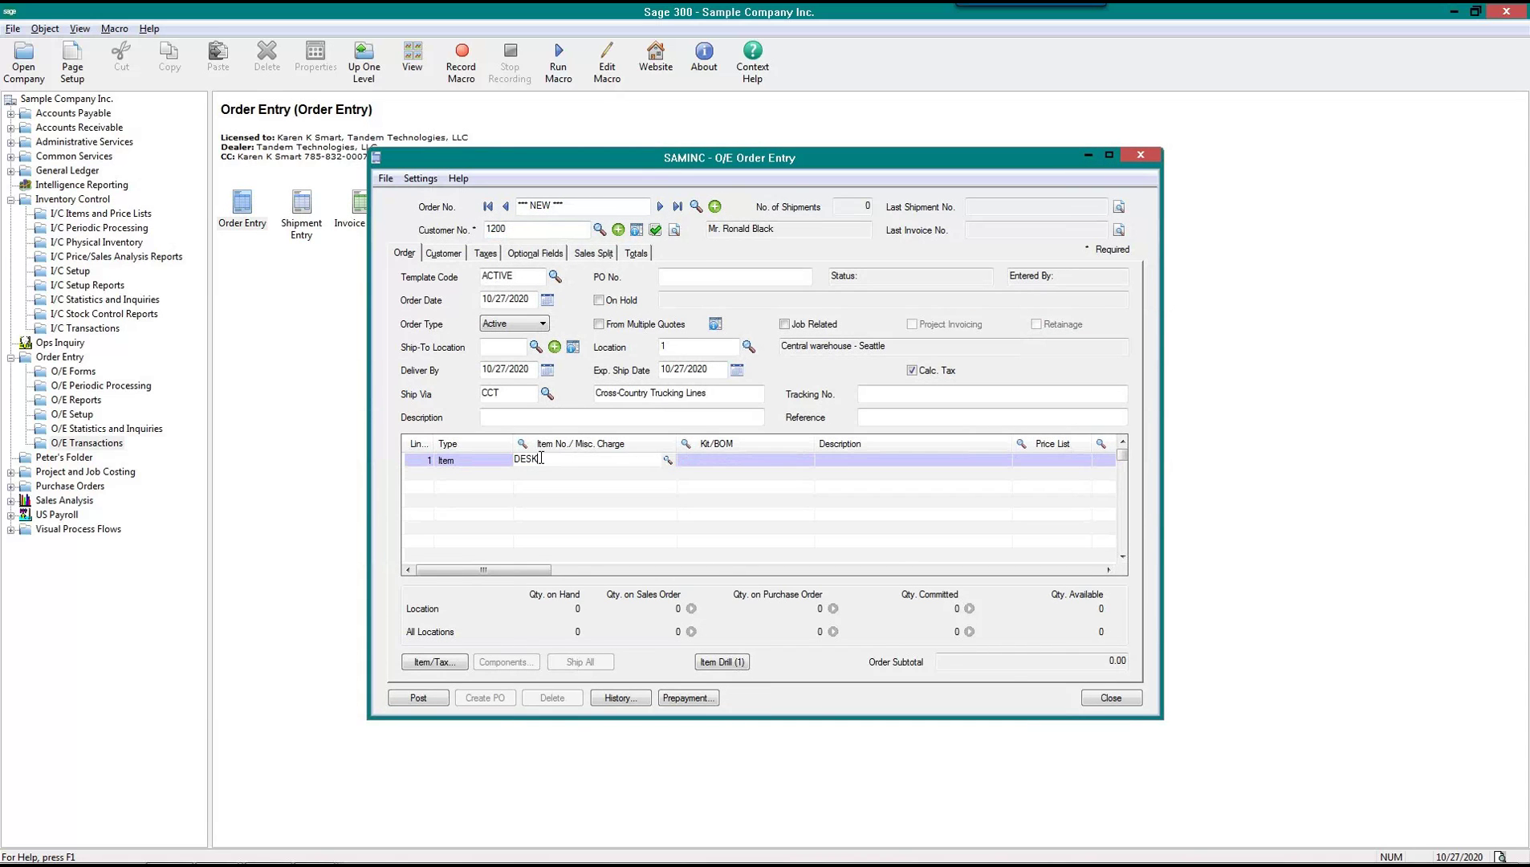
pyautogui.write('KIT')
pyautogui.press('Tab')
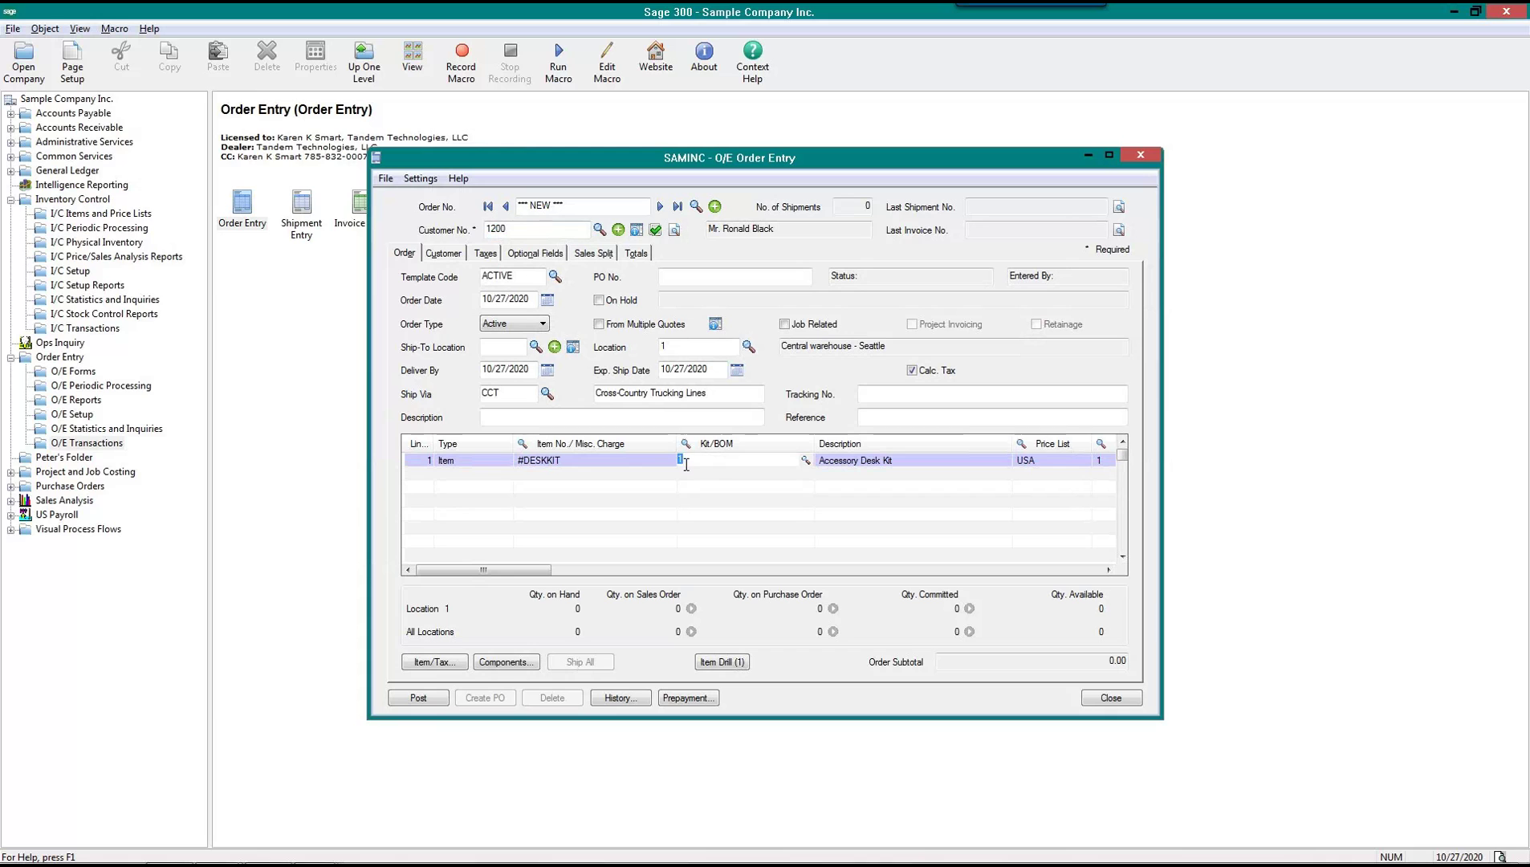
pyautogui.click(806, 460)
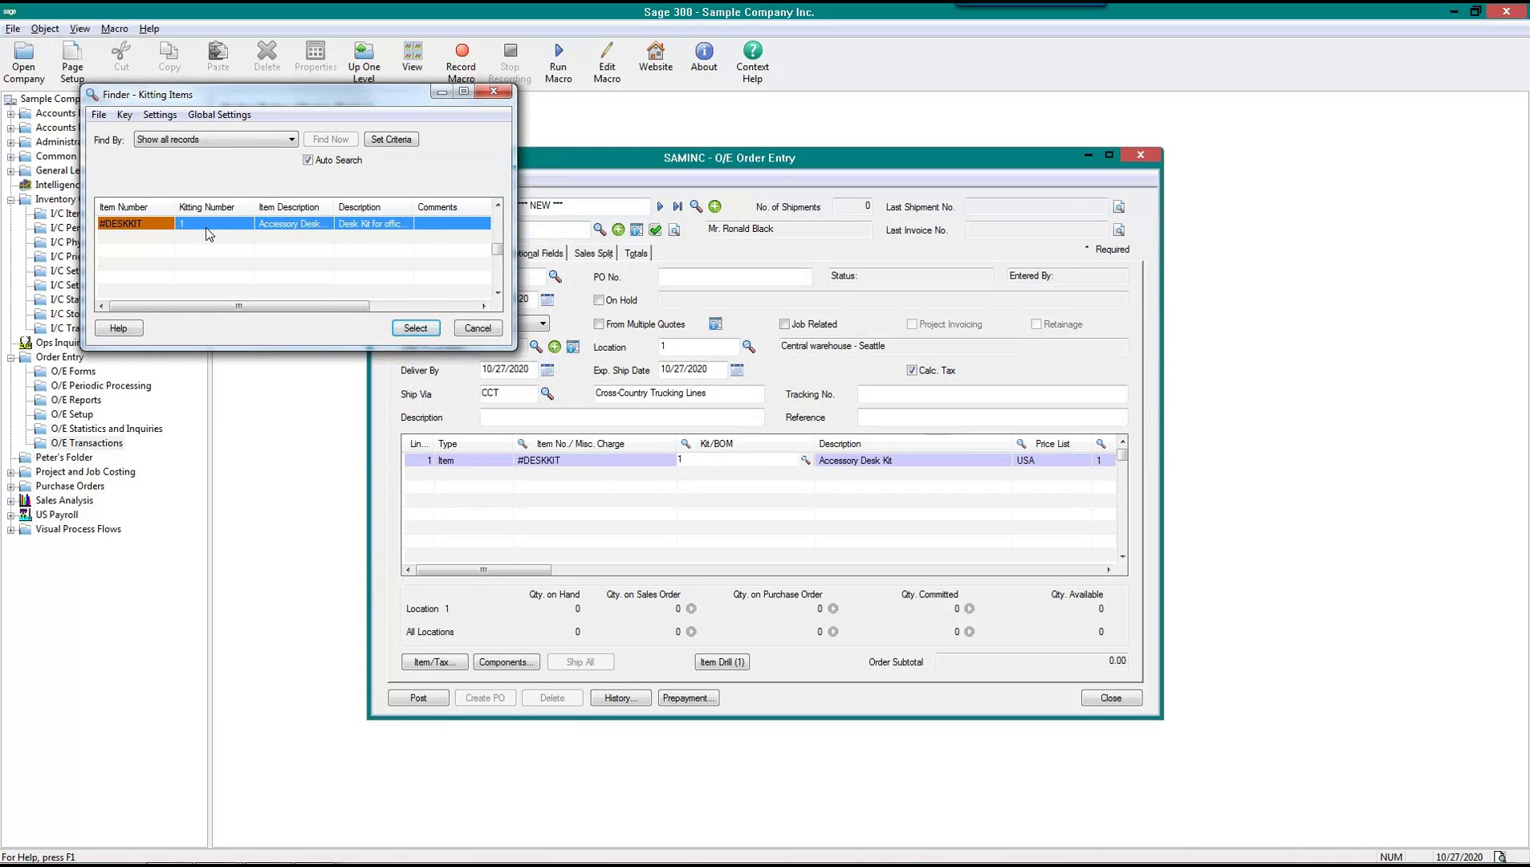
pyautogui.click(435, 329)
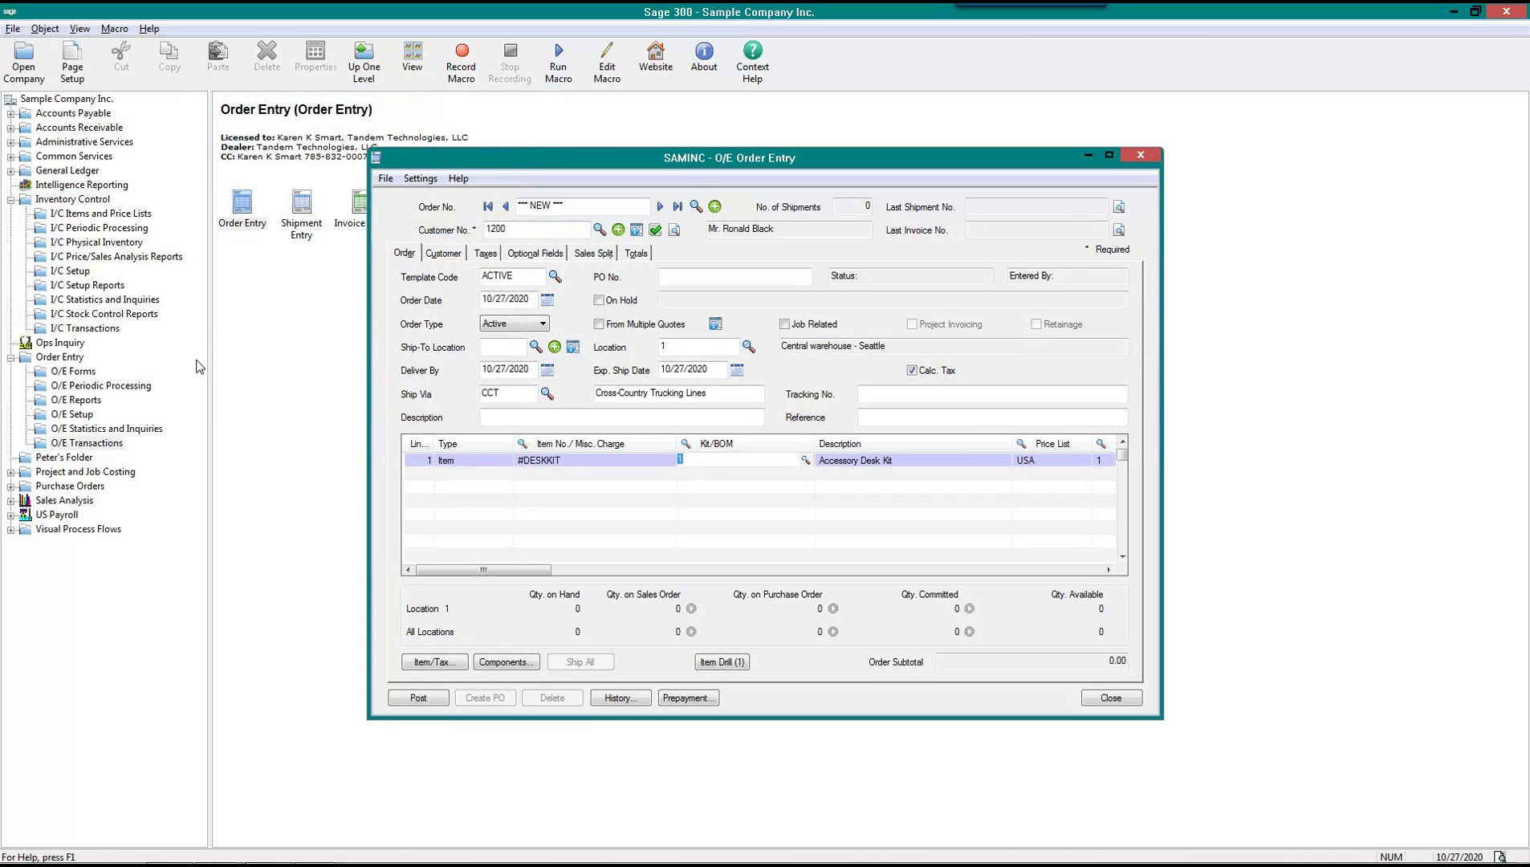
# Reopen Kitting Items, load kit 1 of item DESKKIT, and start a new kit with kitting number 2
pyautogui.click(62, 214)
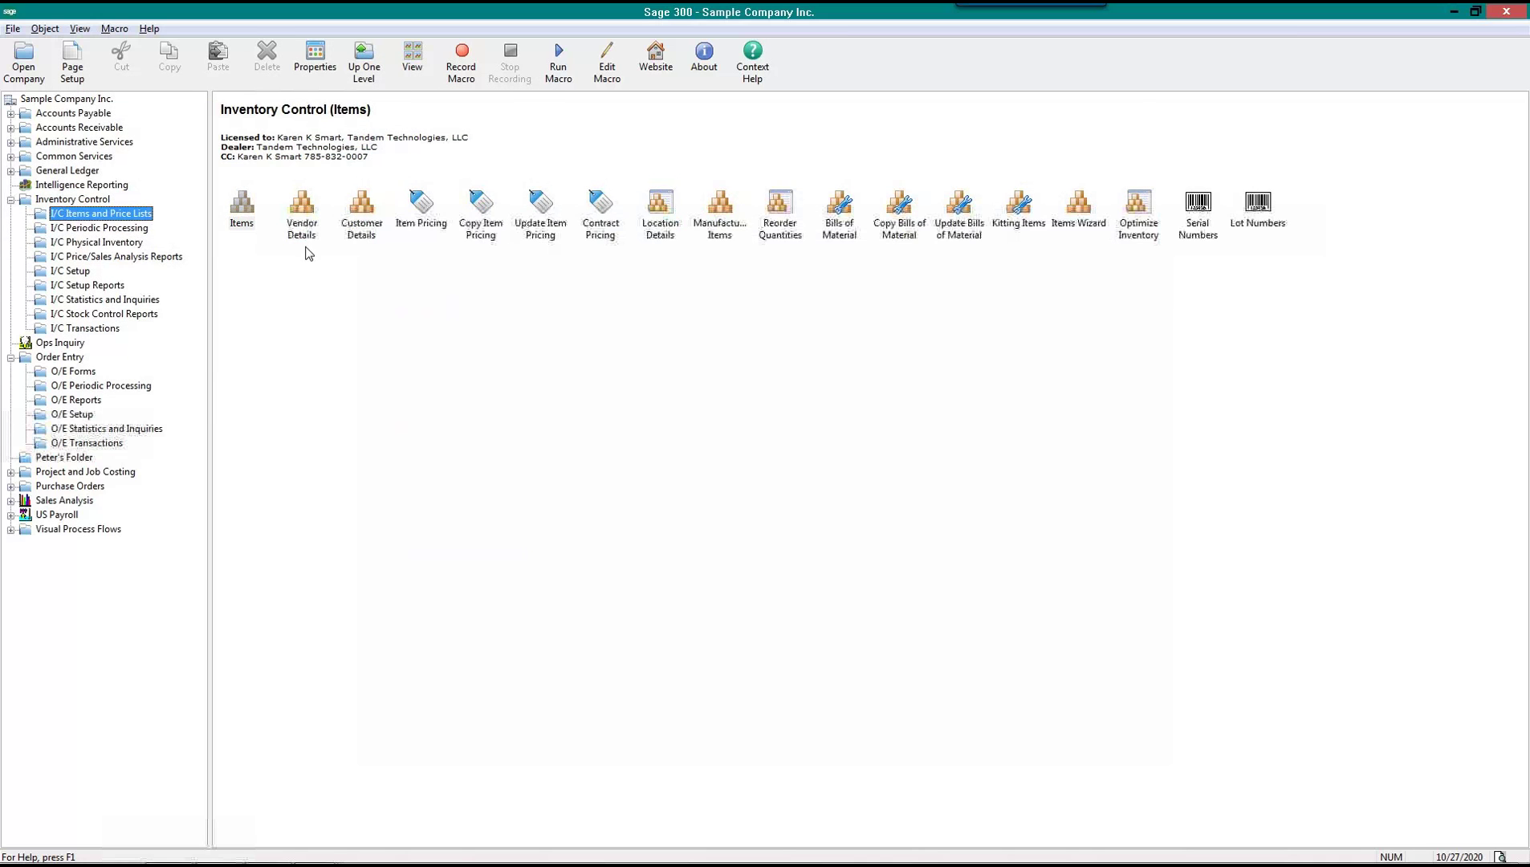
pyautogui.doubleClick(1014, 207)
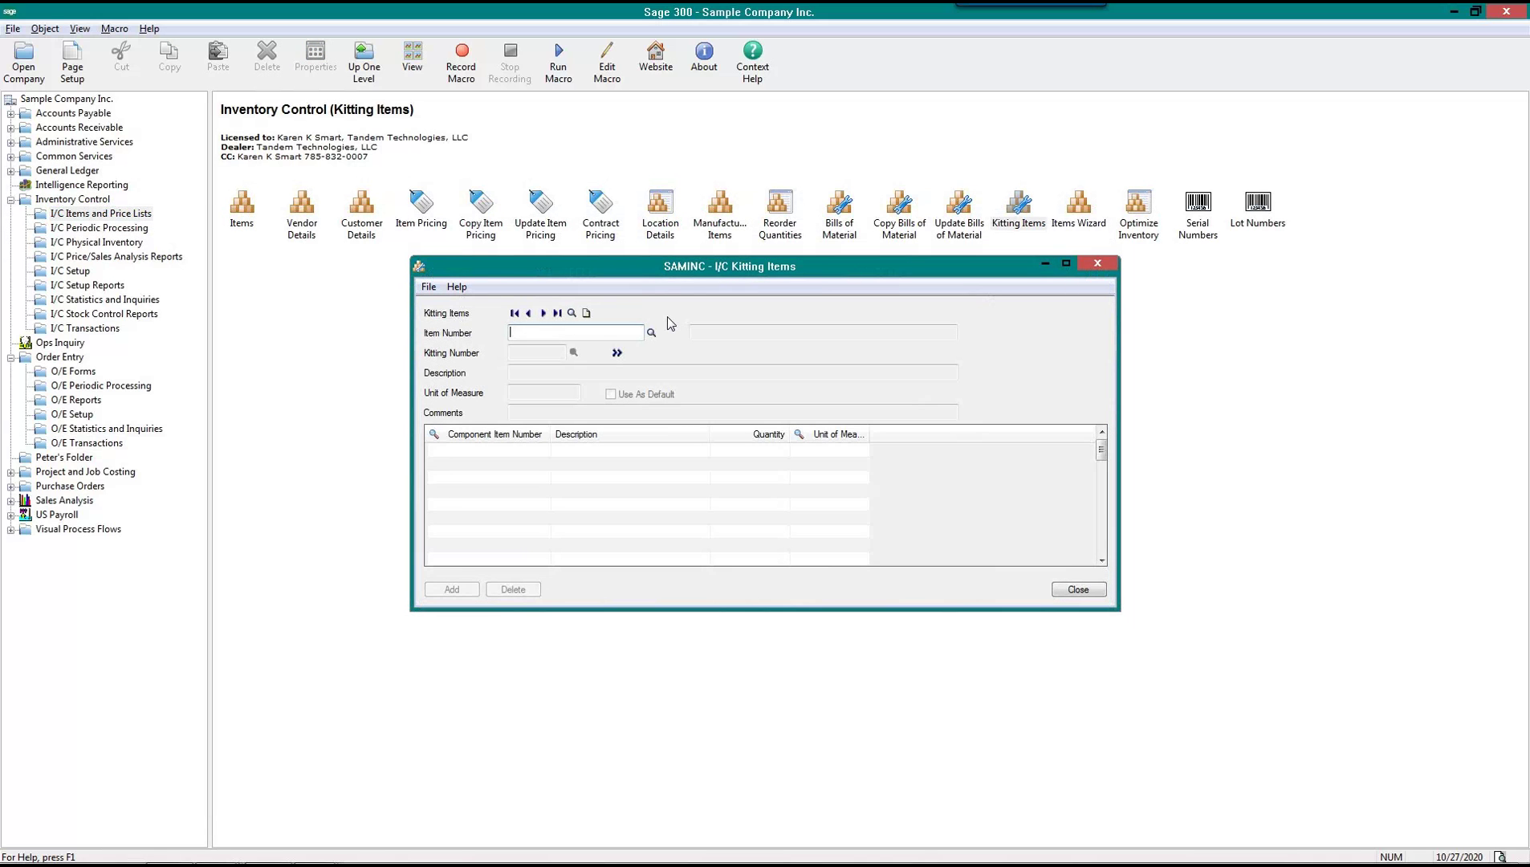
pyautogui.write('DESKKIT')
pyautogui.press('Tab')
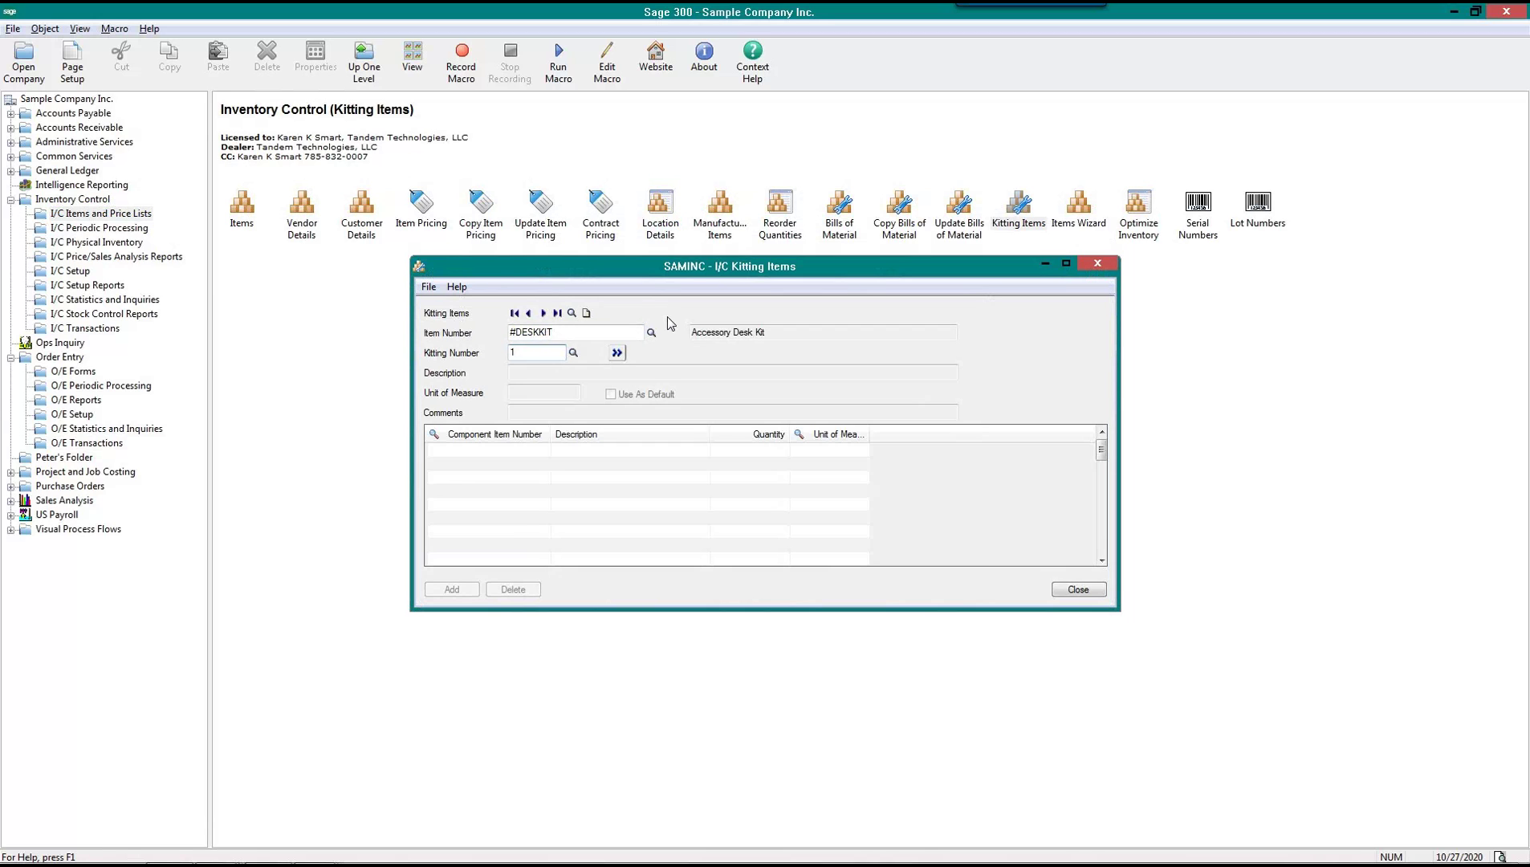
pyautogui.click(618, 353)
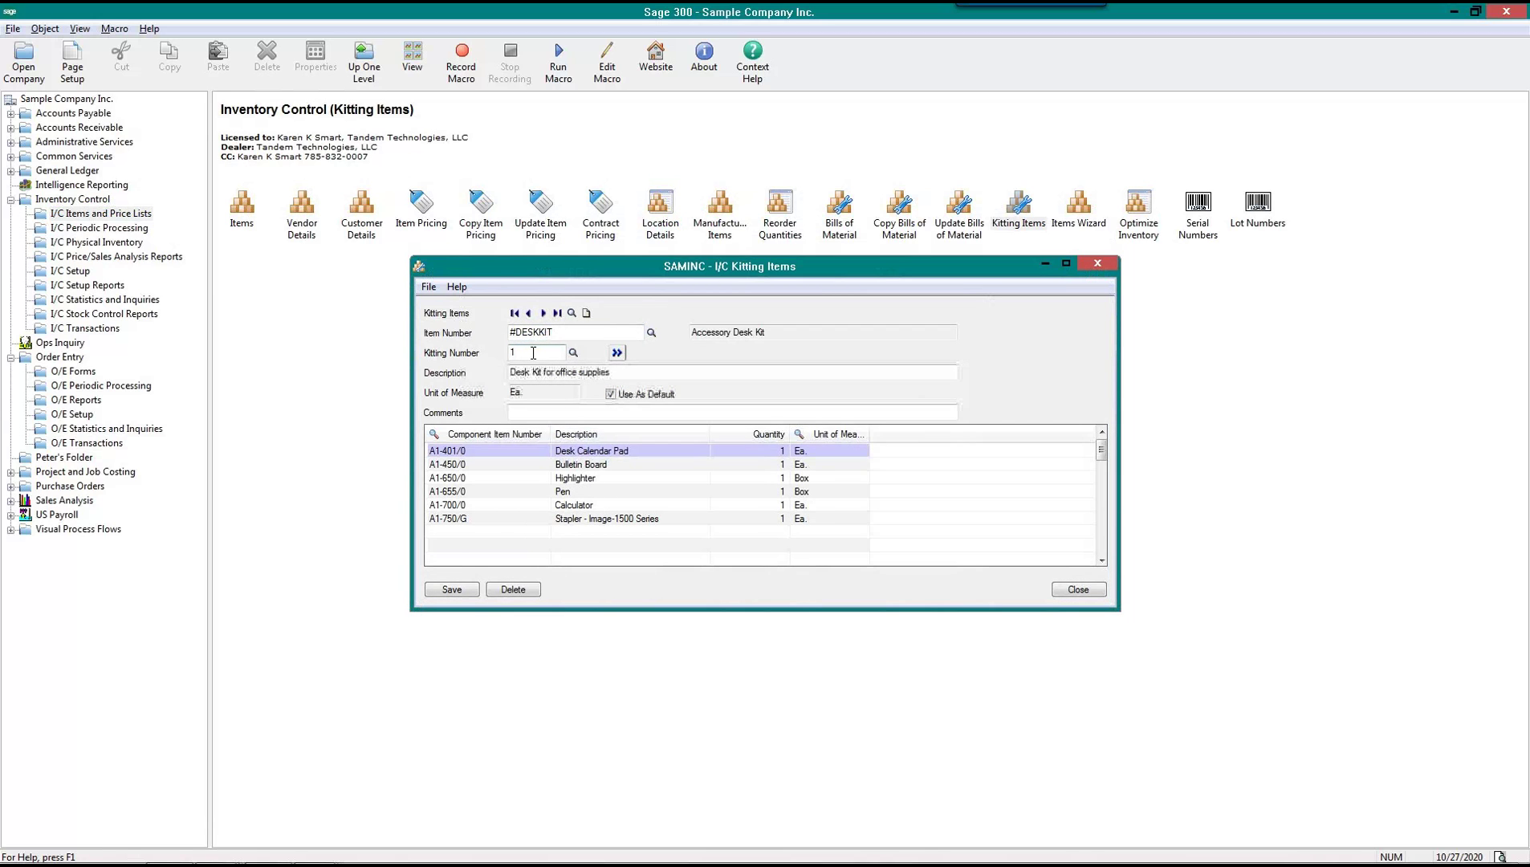
pyautogui.moveTo(533, 354); pyautogui.dragTo(448, 350)
pyautogui.press('Tab')
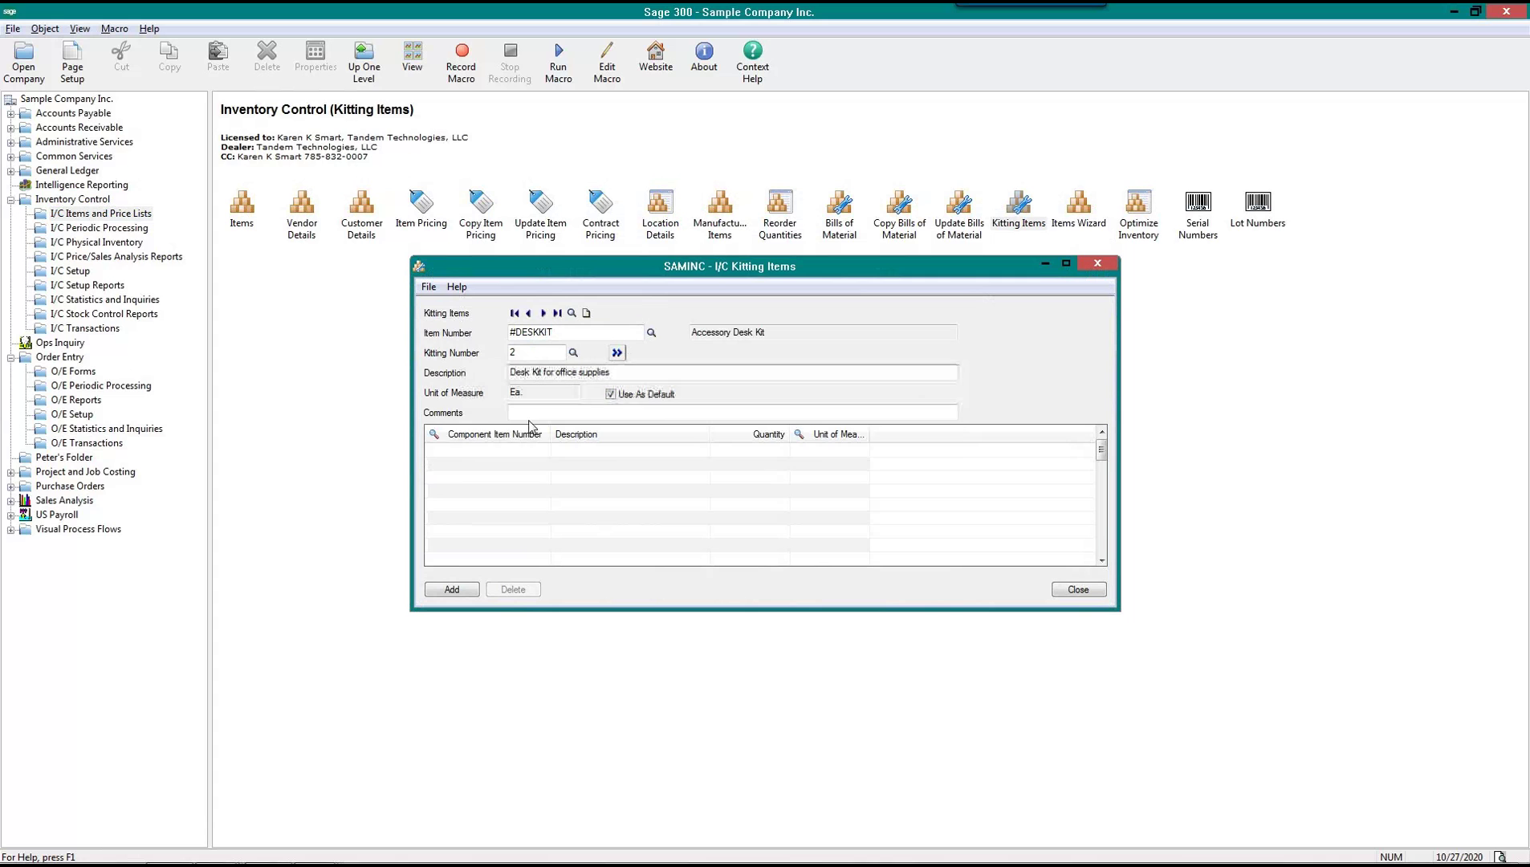
# Add components A1-401/0 Desk Calendar Pad and A1-450/0 Bulletin Board to kit 2, quantity 1 Ea. each, and start a third component line
pyautogui.click(494, 435)
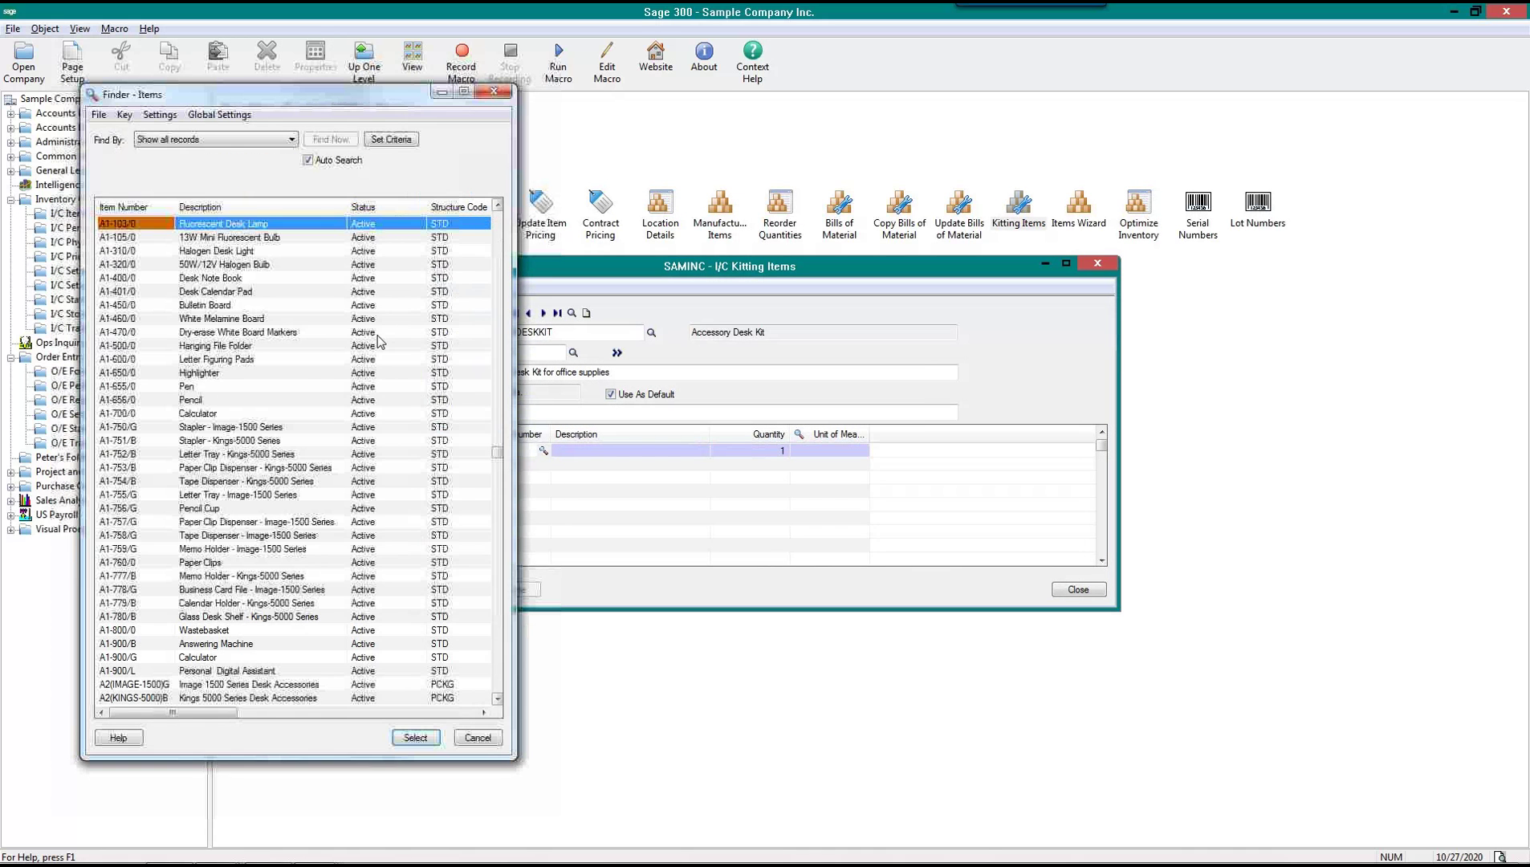
pyautogui.doubleClick(145, 292)
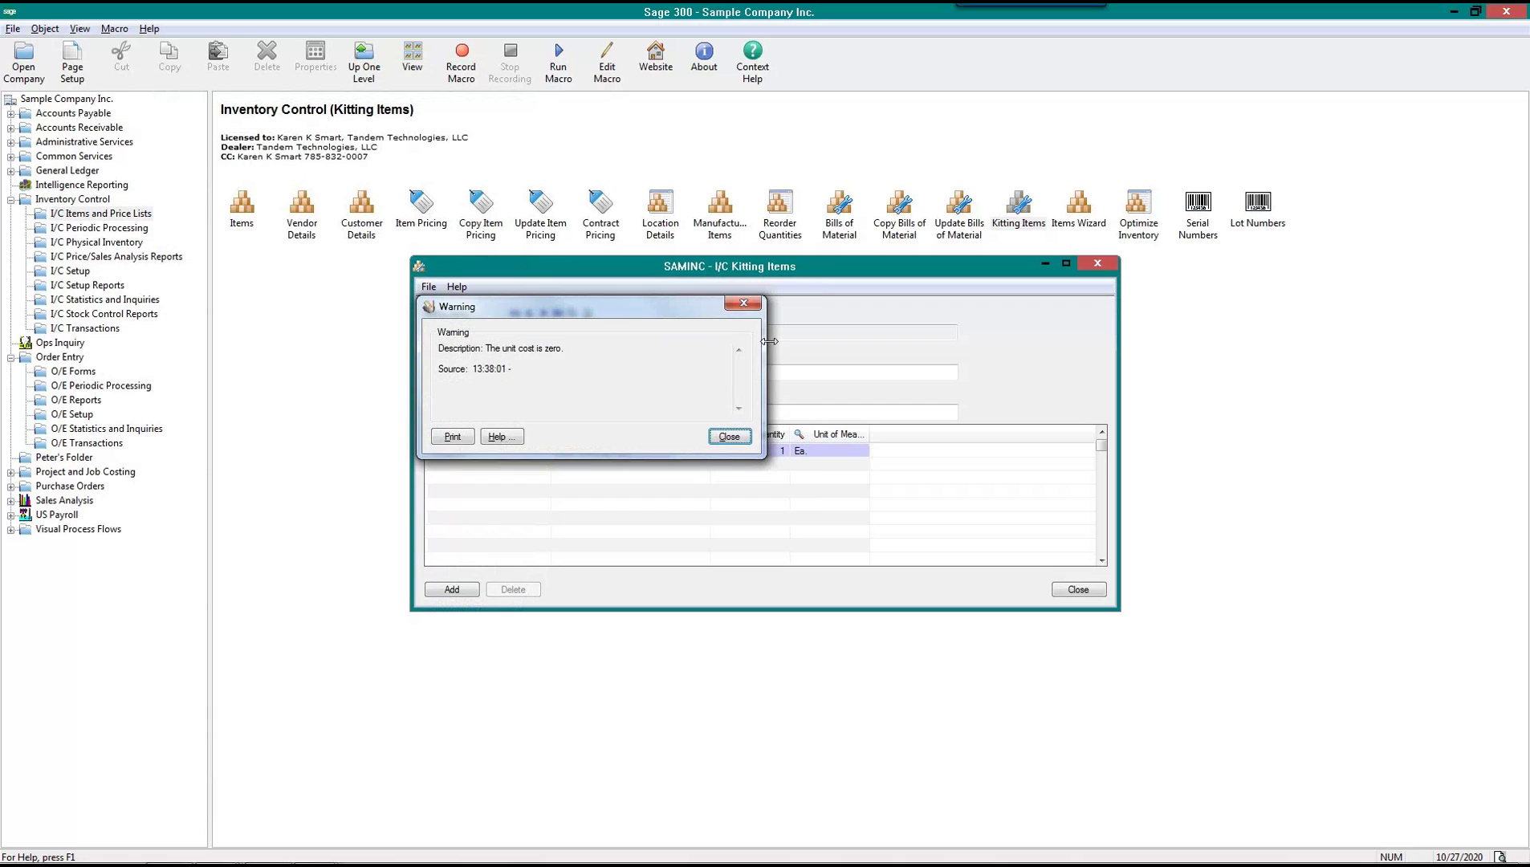
pyautogui.click(728, 436)
pyautogui.click(494, 434)
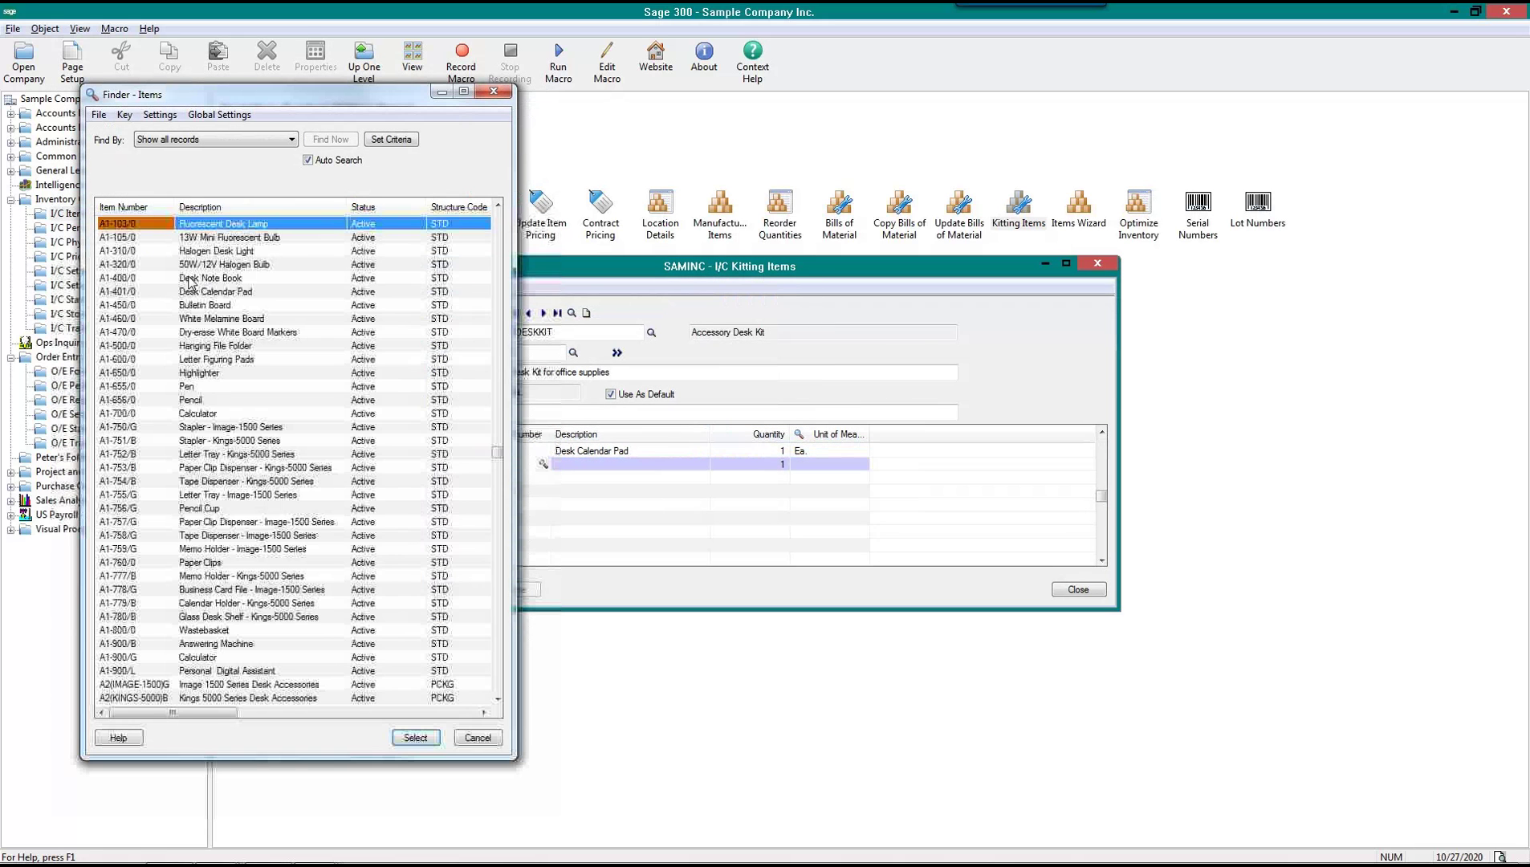
pyautogui.doubleClick(149, 305)
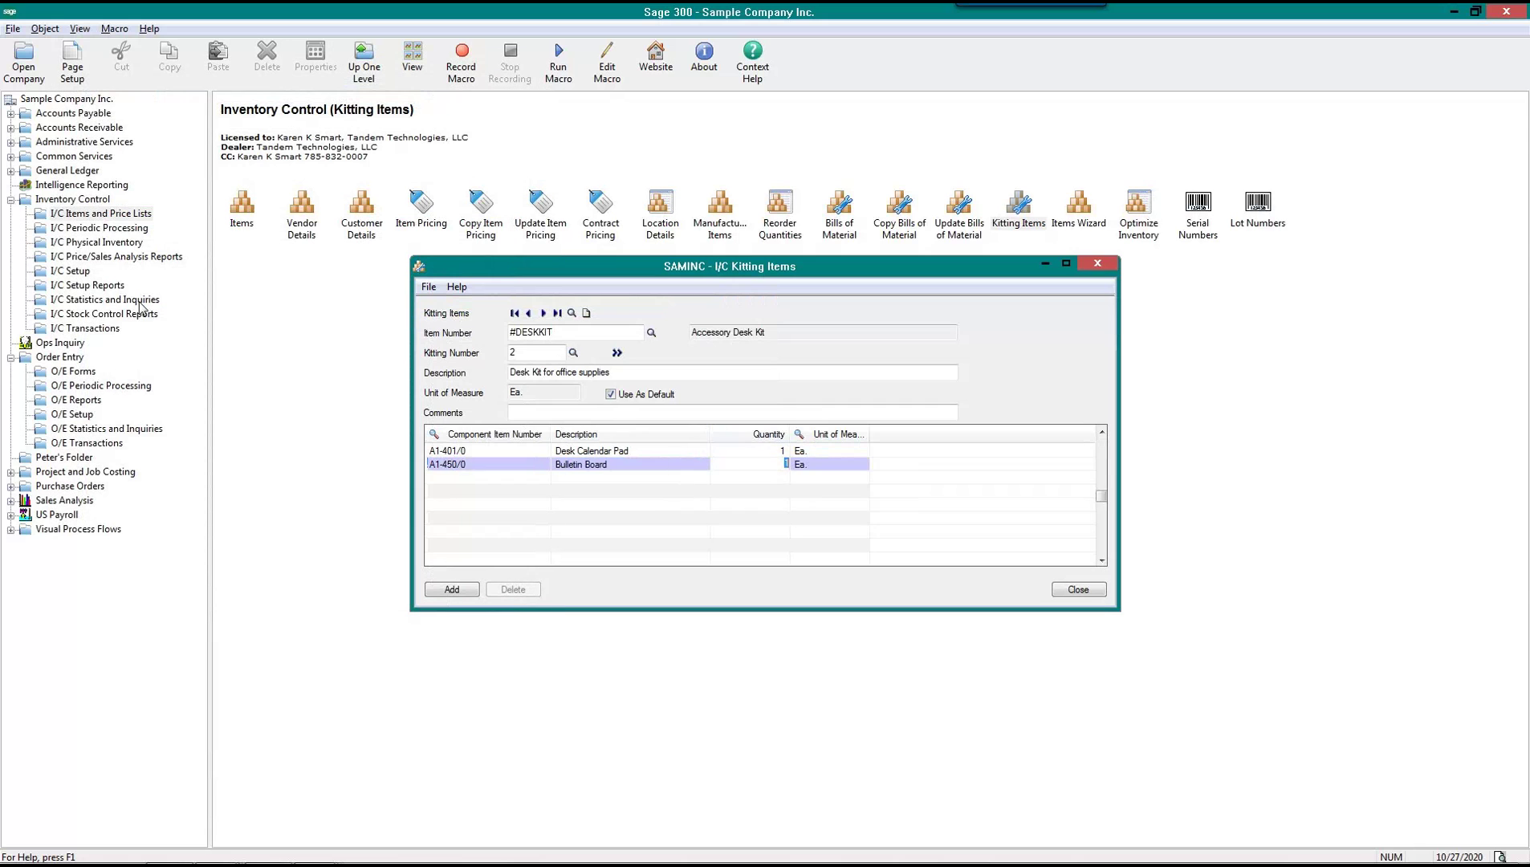
pyautogui.press('Insert')
# Enter A1-650/0 Highlighter on the third component line with quantity 1 and unit of measure Box
pyautogui.click(438, 435)
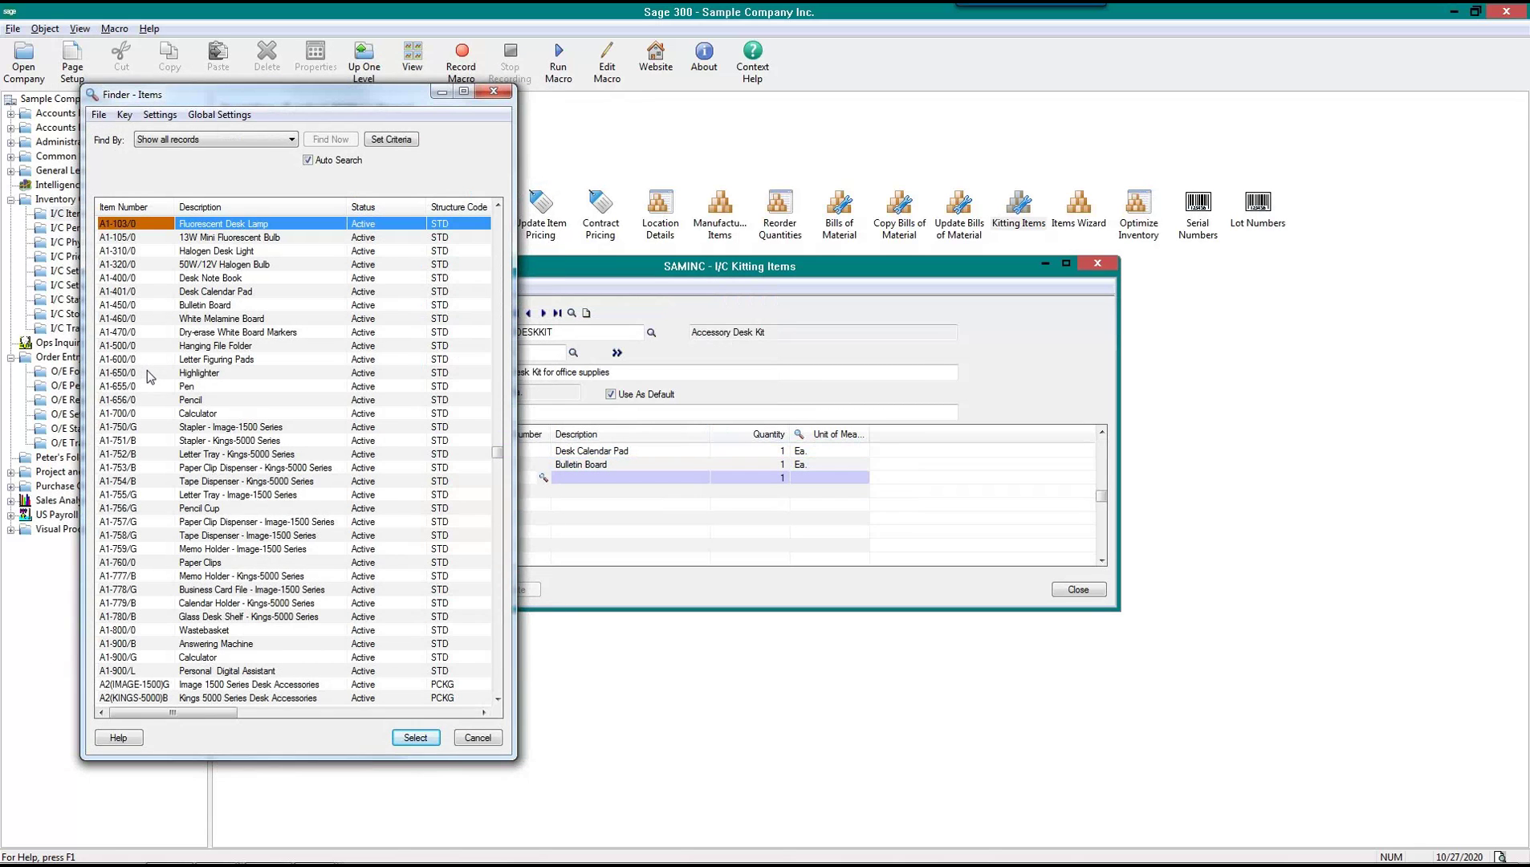
pyautogui.doubleClick(148, 372)
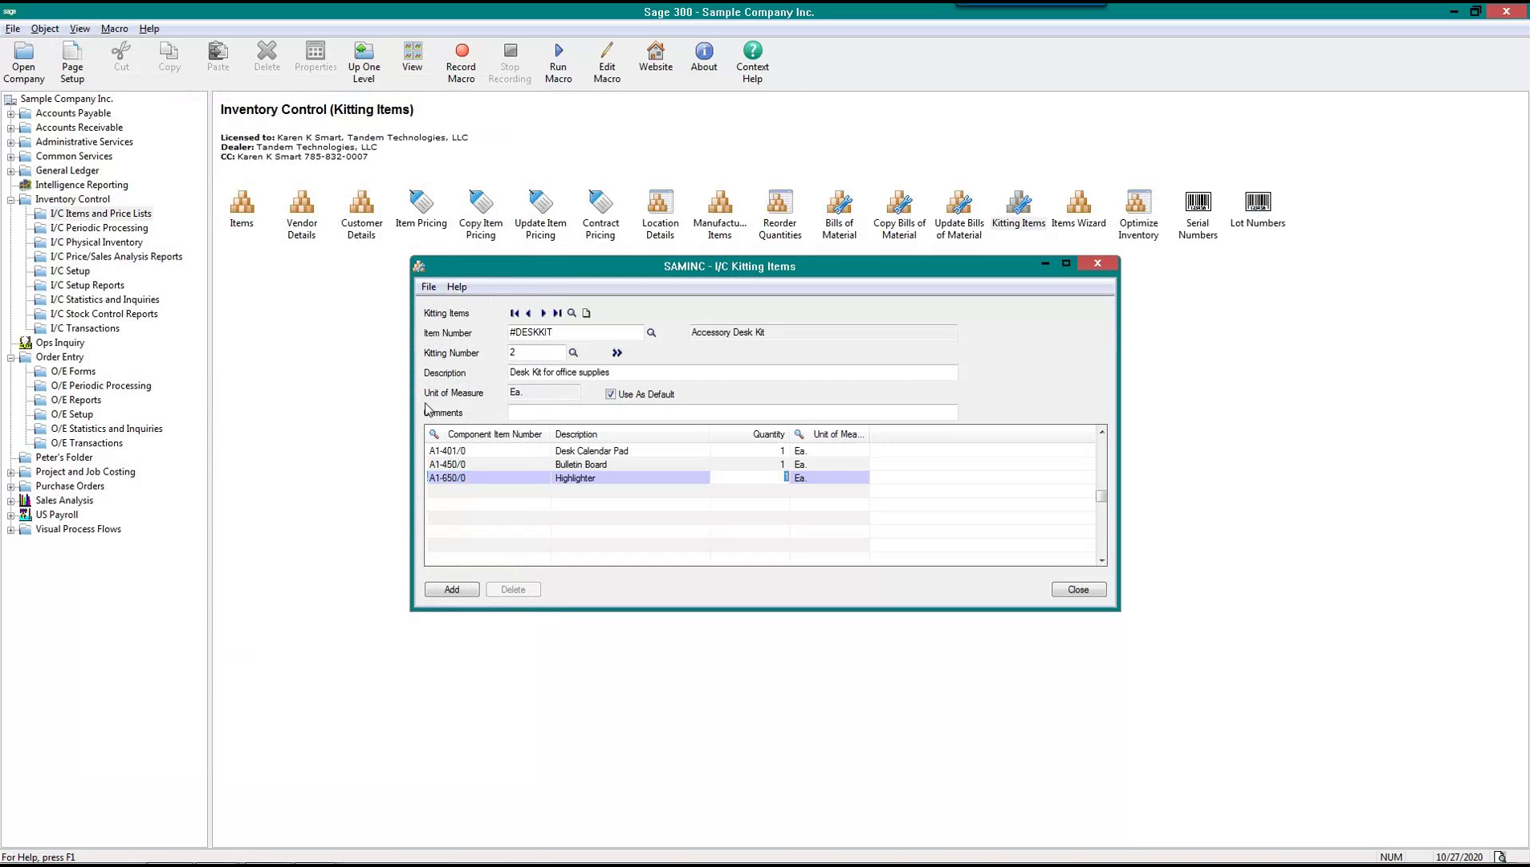
pyautogui.press('Tab')
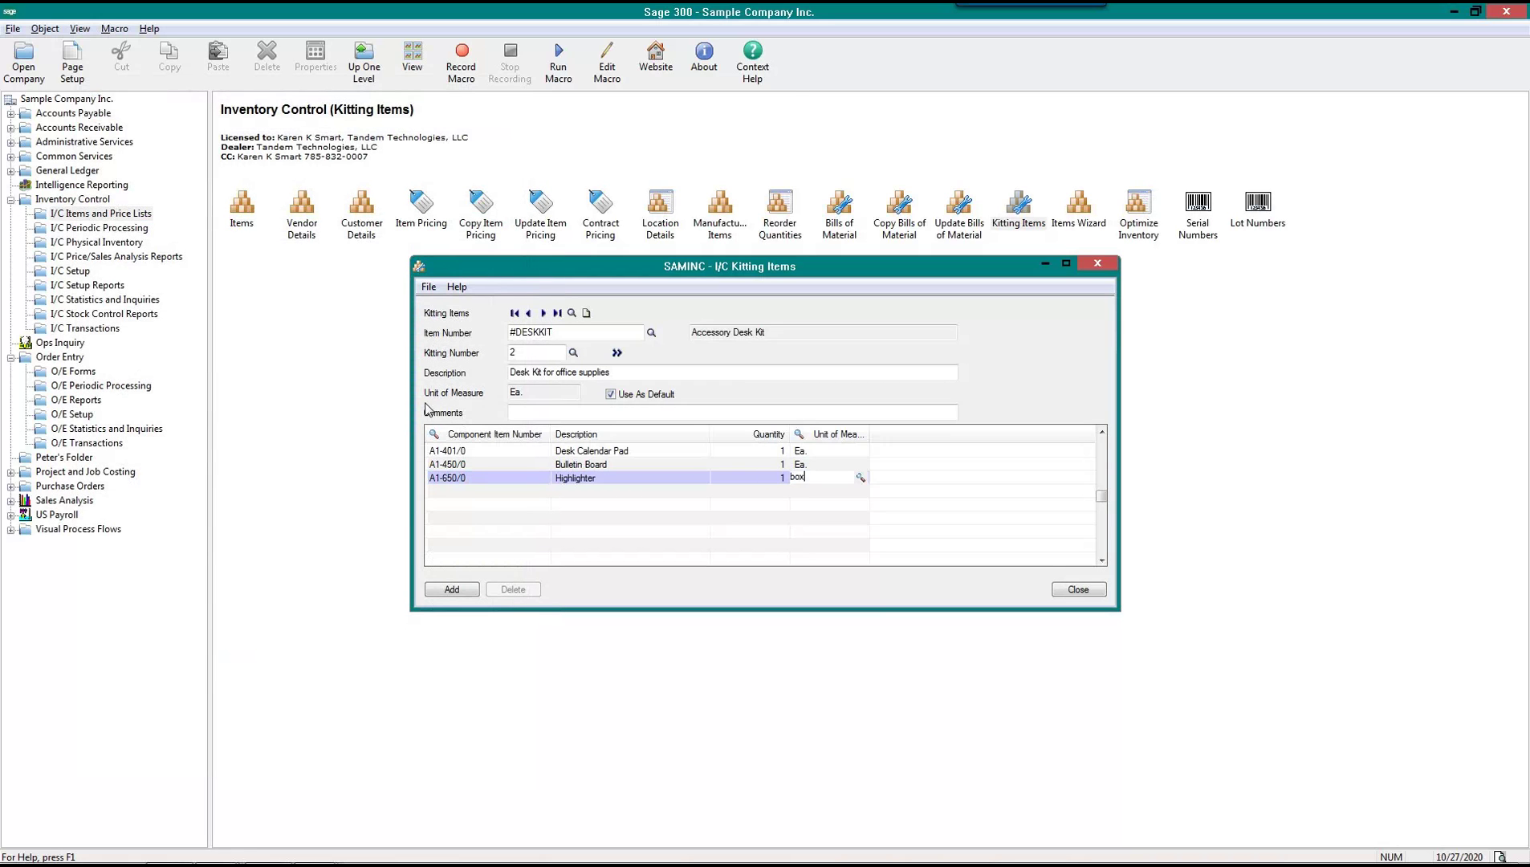
pyautogui.press('Tab')
pyautogui.press('Up')
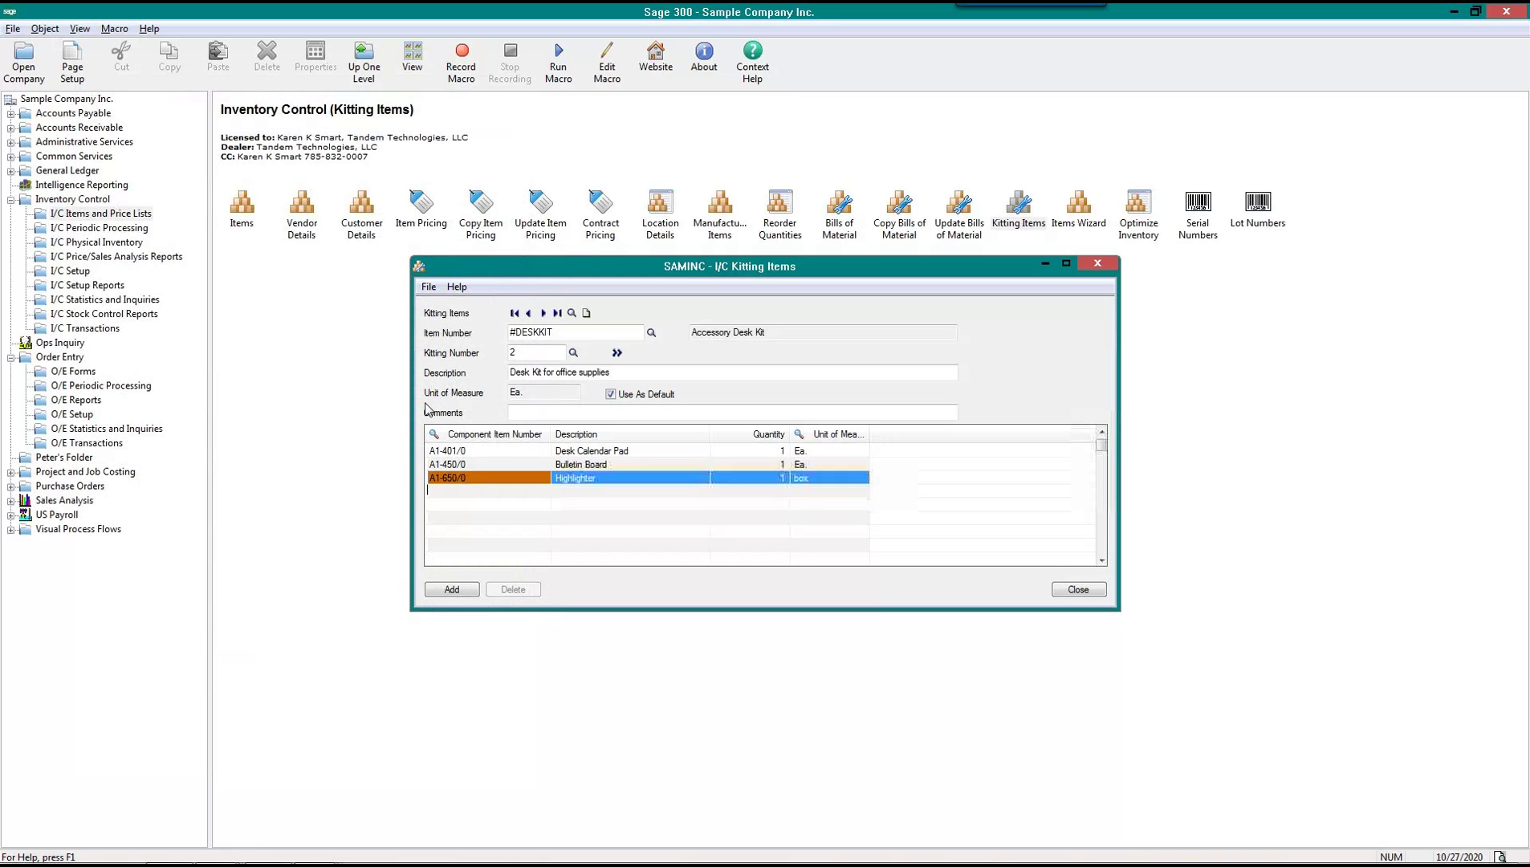
# Set the third component line to A1-655/0 Pen with quantity 1 and unit of measure Box
pyautogui.click(434, 434)
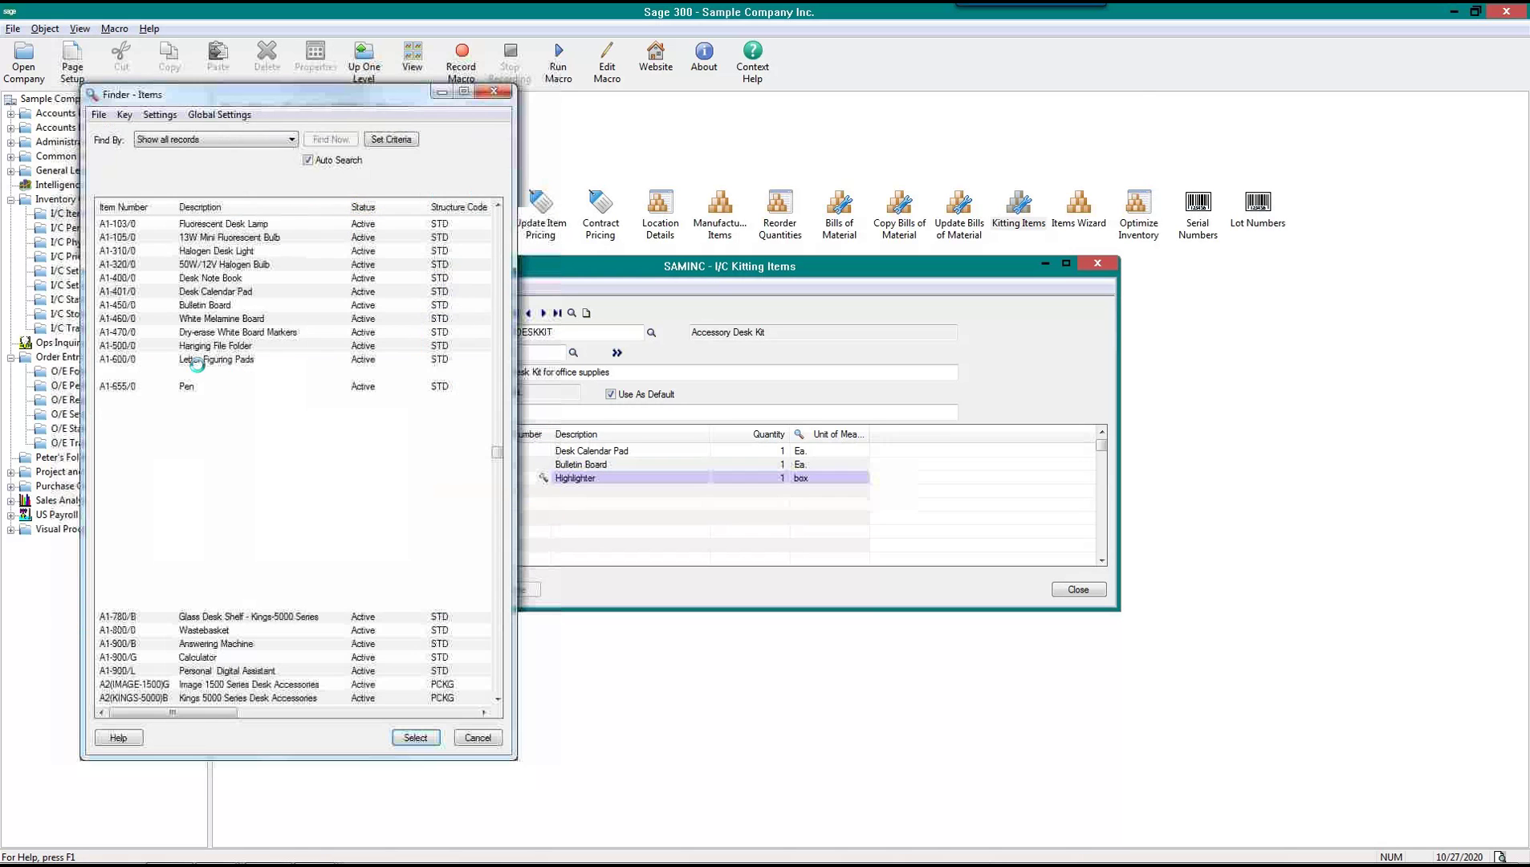
pyautogui.doubleClick(150, 386)
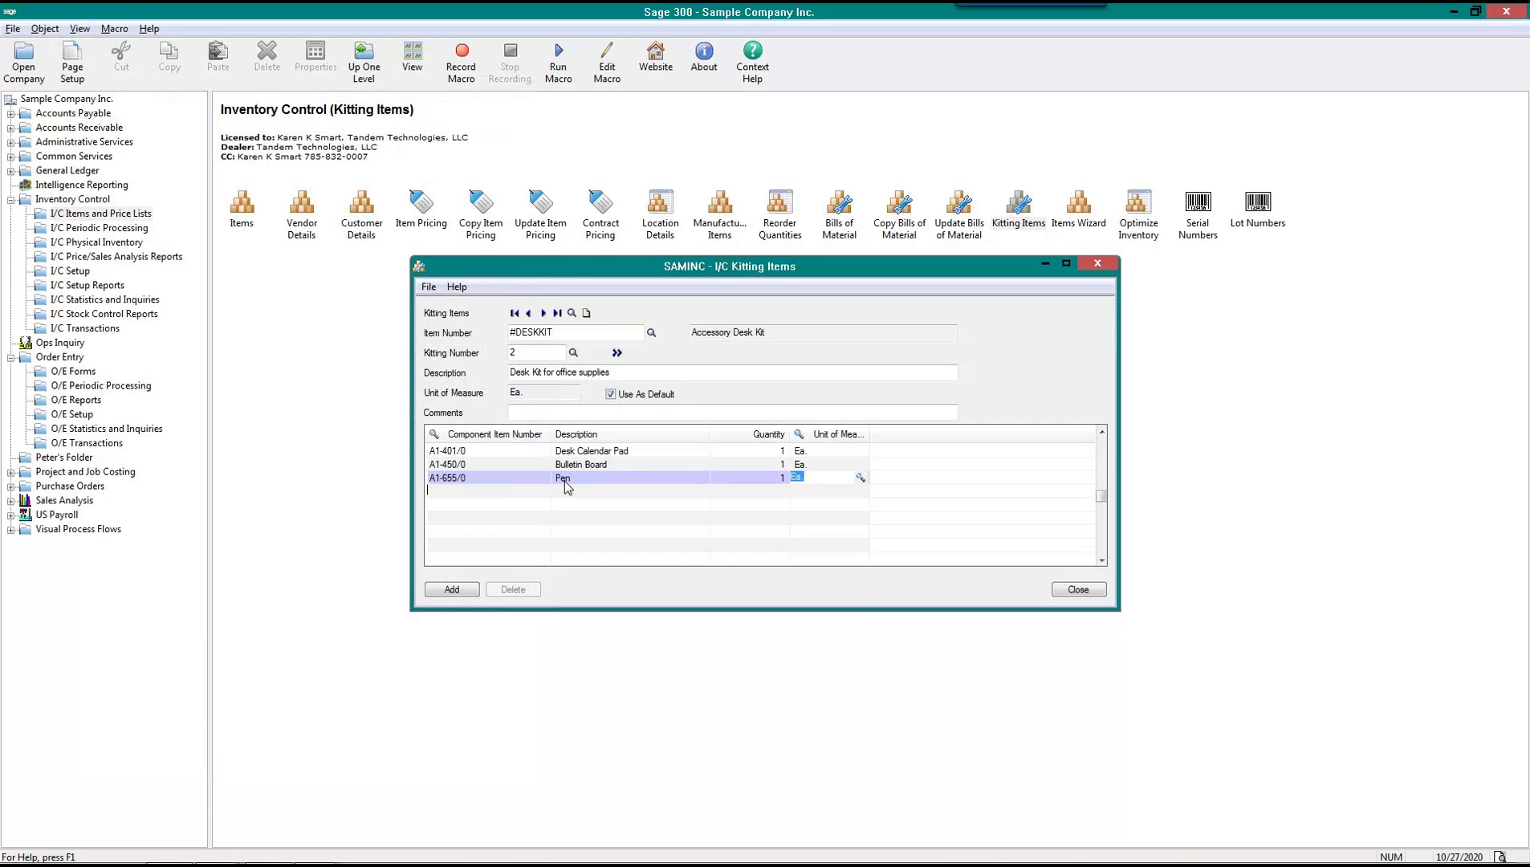
pyautogui.write('Box')
pyautogui.press('Tab')
pyautogui.click(565, 482)
# Add component A1-650/0 Highlighter on a fourth line of kit 2 with quantity 1 and unit of measure Box
pyautogui.press('Insert')
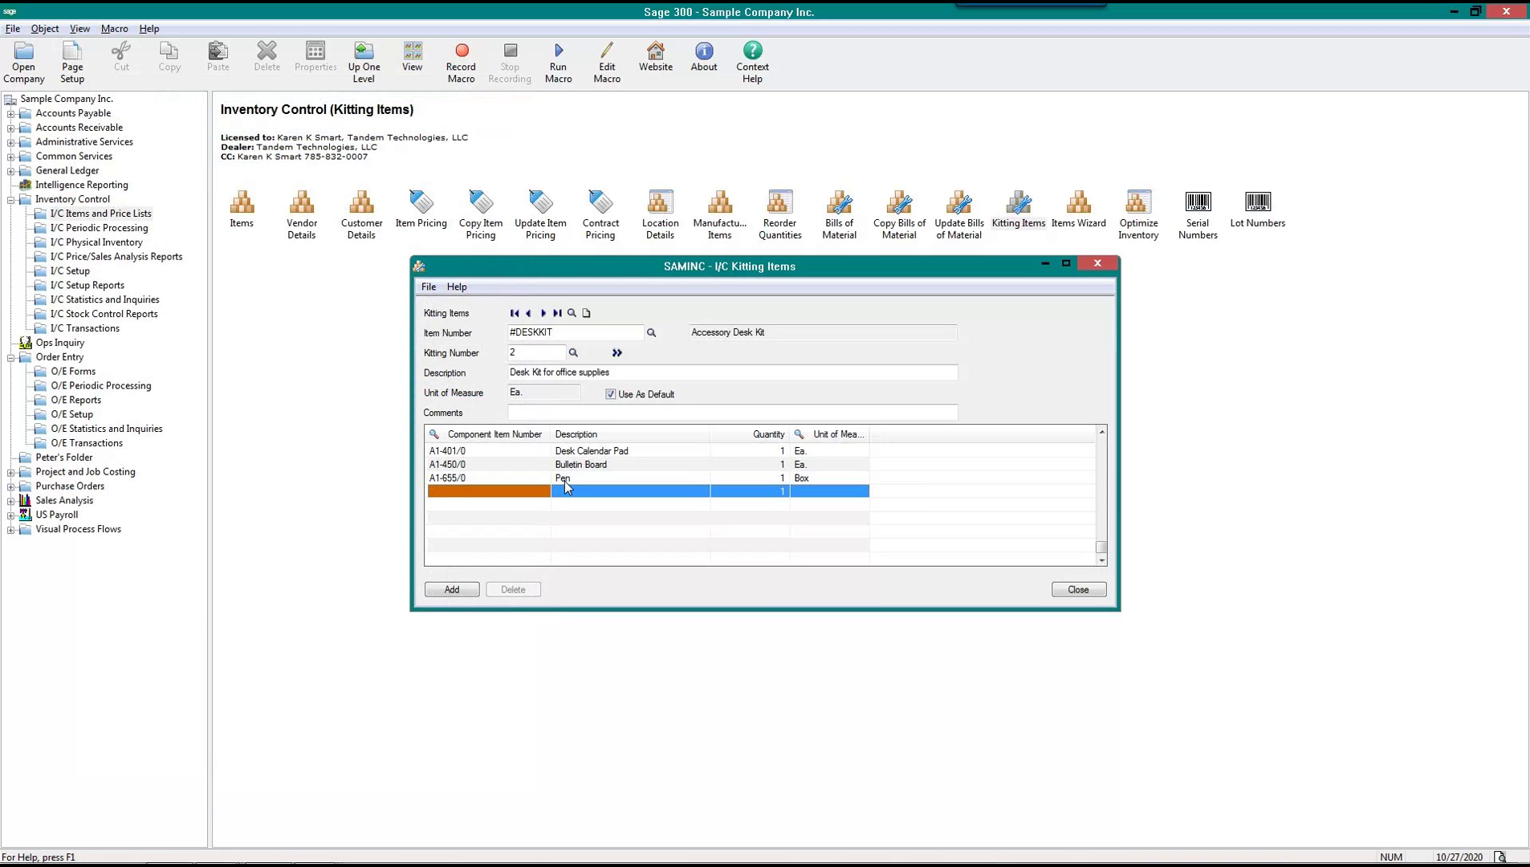
pyautogui.click(434, 434)
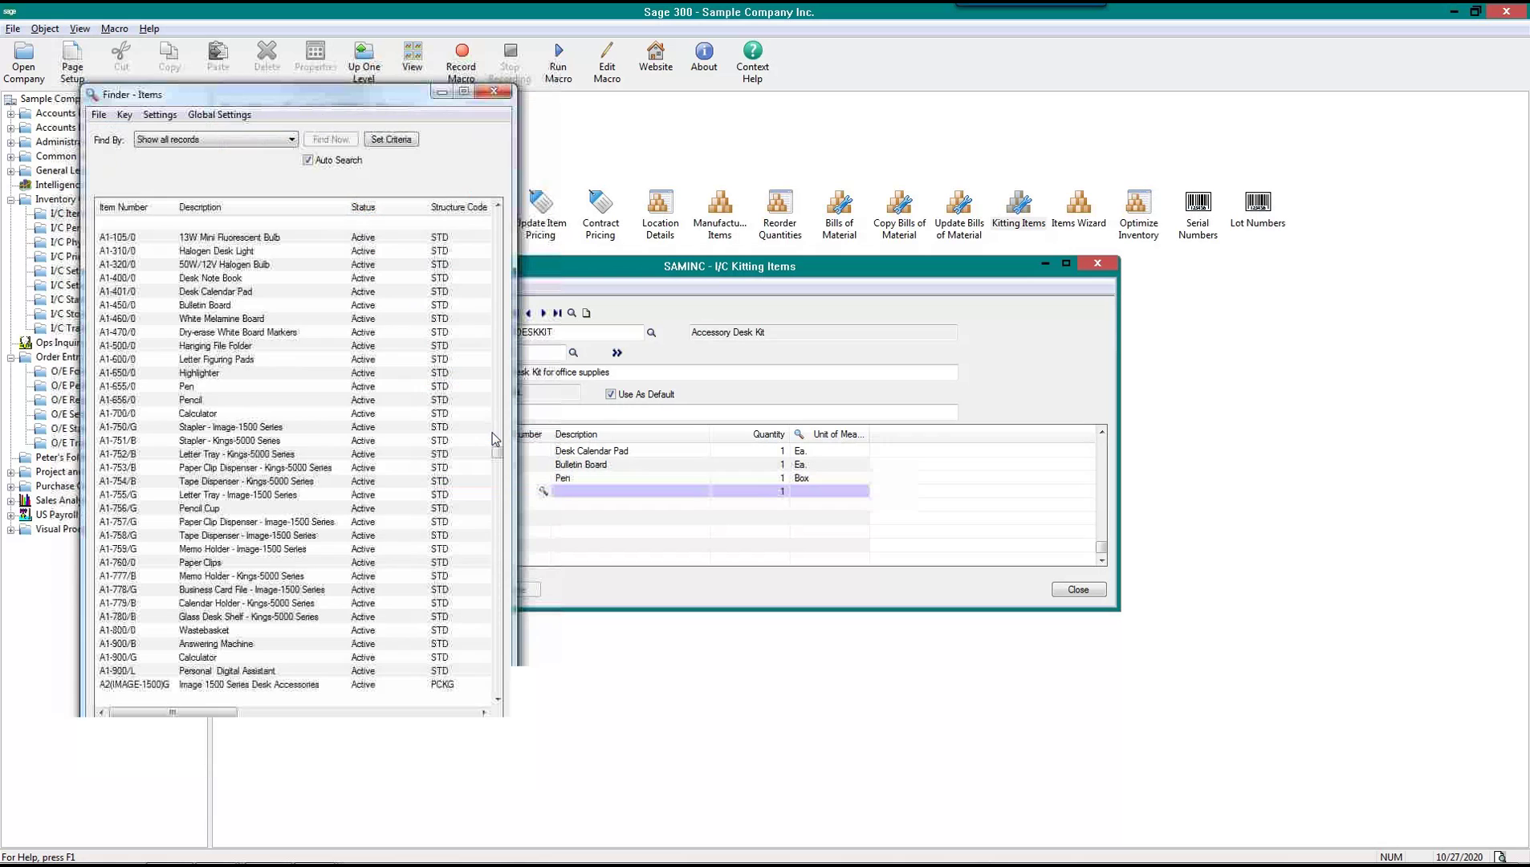
pyautogui.doubleClick(151, 367)
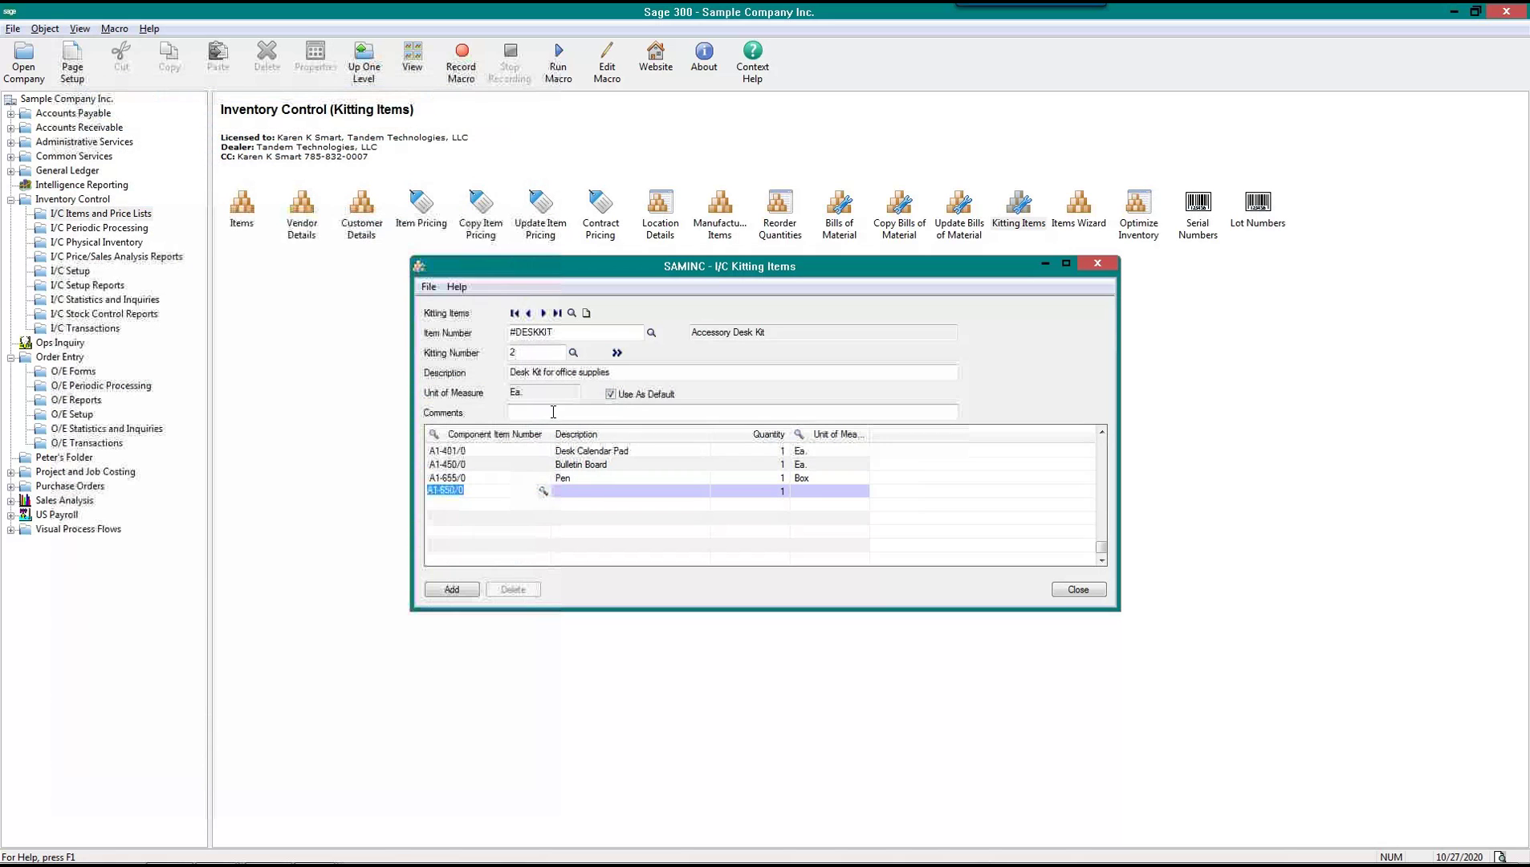
pyautogui.press('Tab')
pyautogui.write('Box')
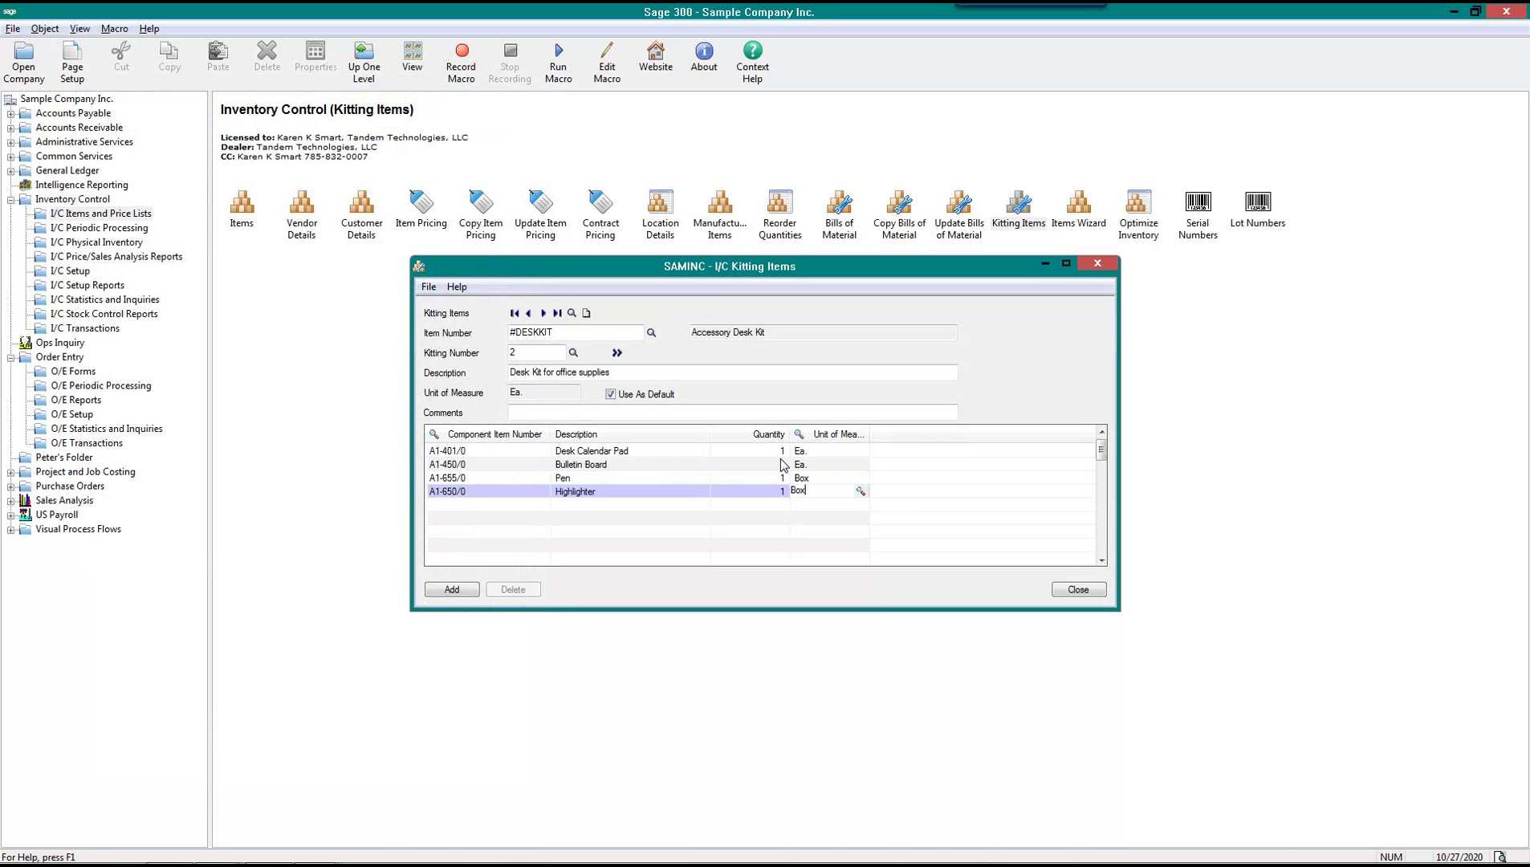
# Add component A1-700/0 Calculator on a fifth line, quantity 1 Ea., and add kit 2 to item DESKKIT
pyautogui.press('Insert')
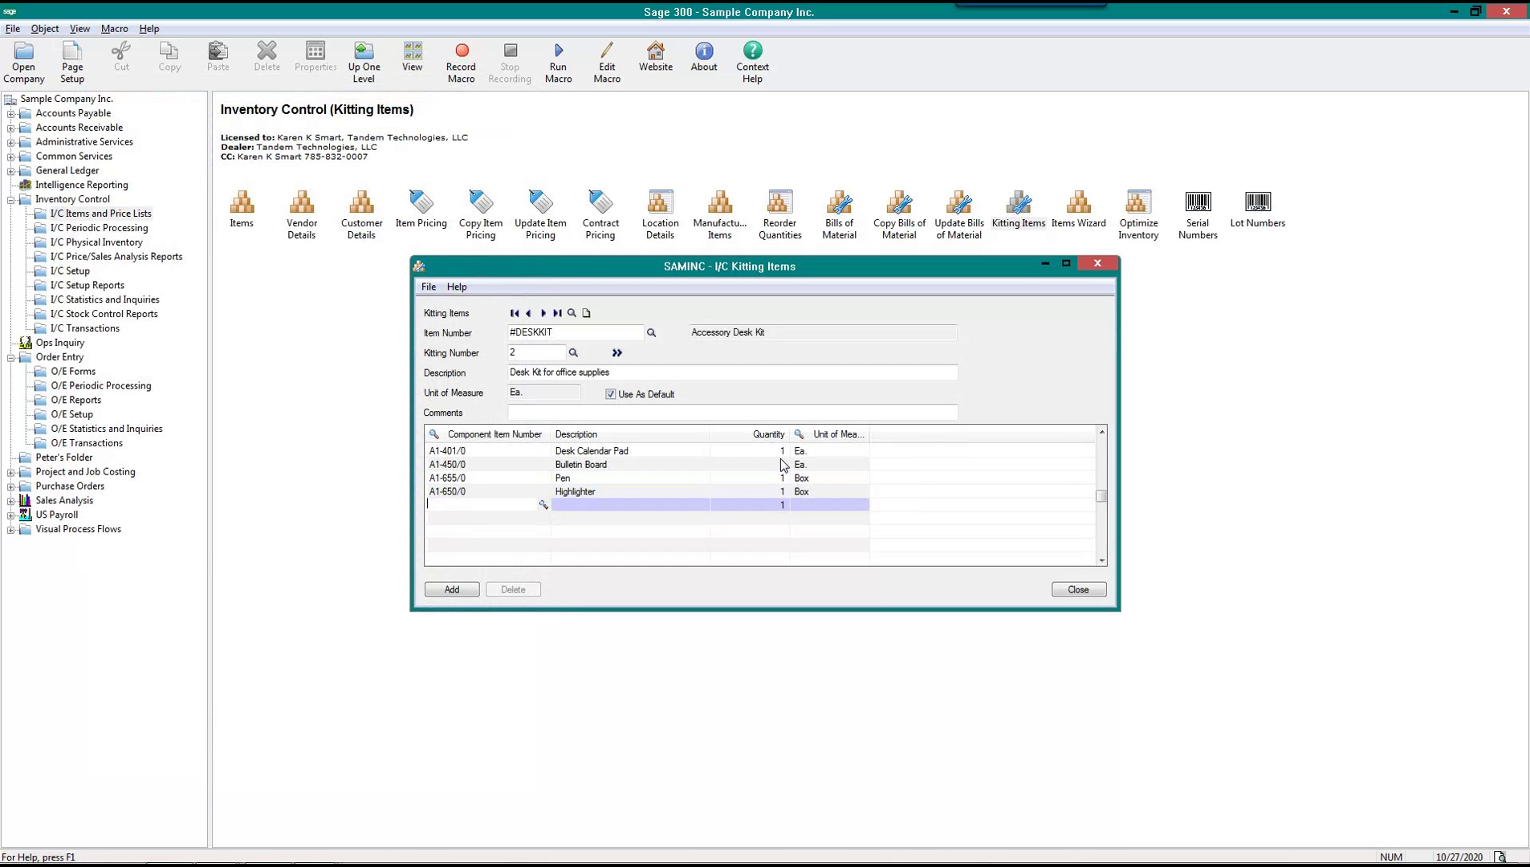
pyautogui.click(544, 505)
pyautogui.doubleClick(156, 412)
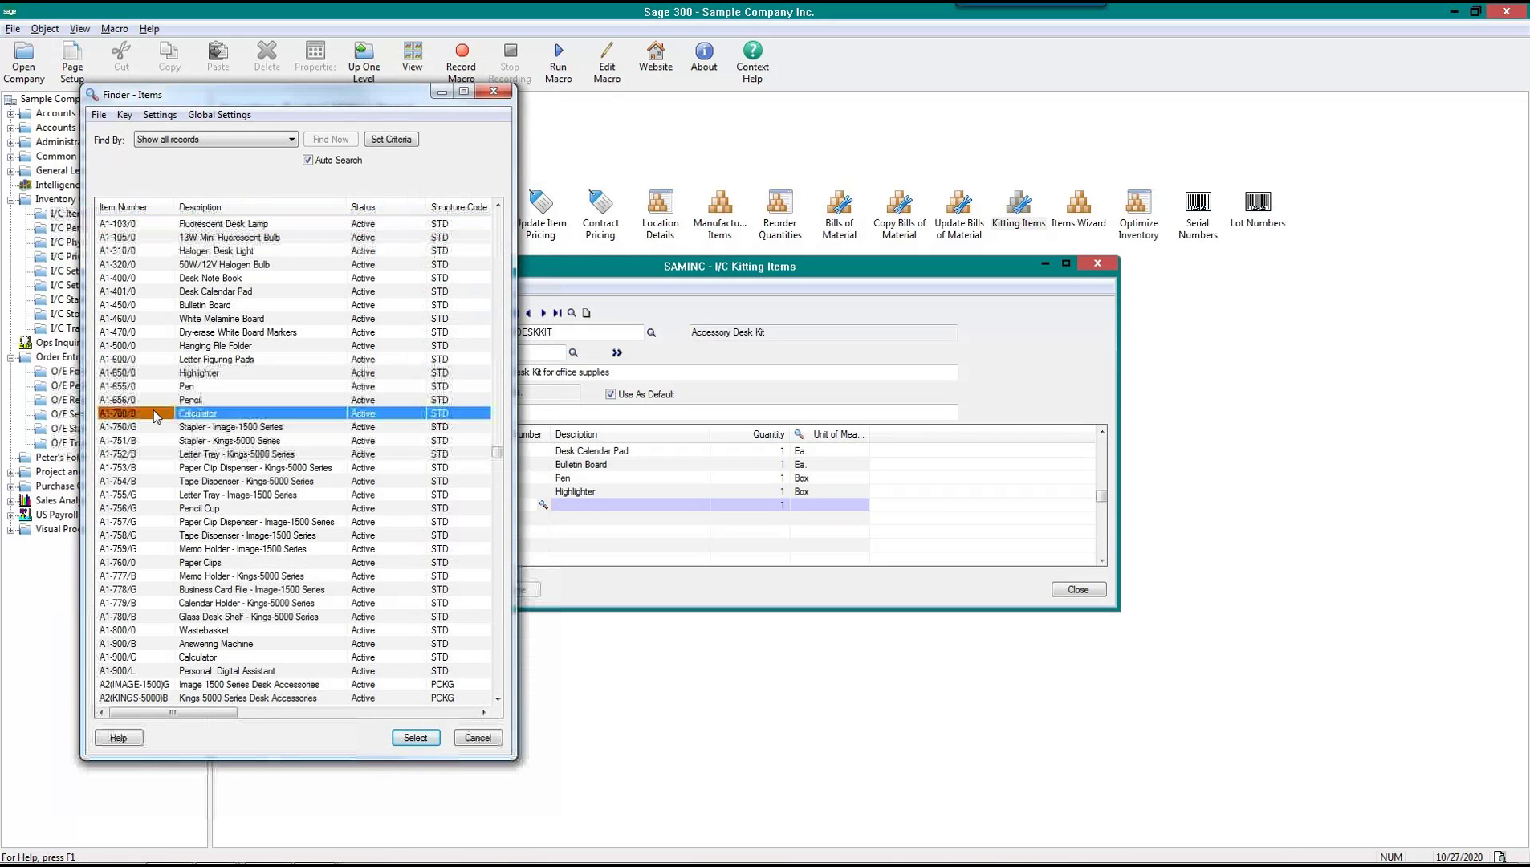
pyautogui.press('Tab')
pyautogui.click(463, 591)
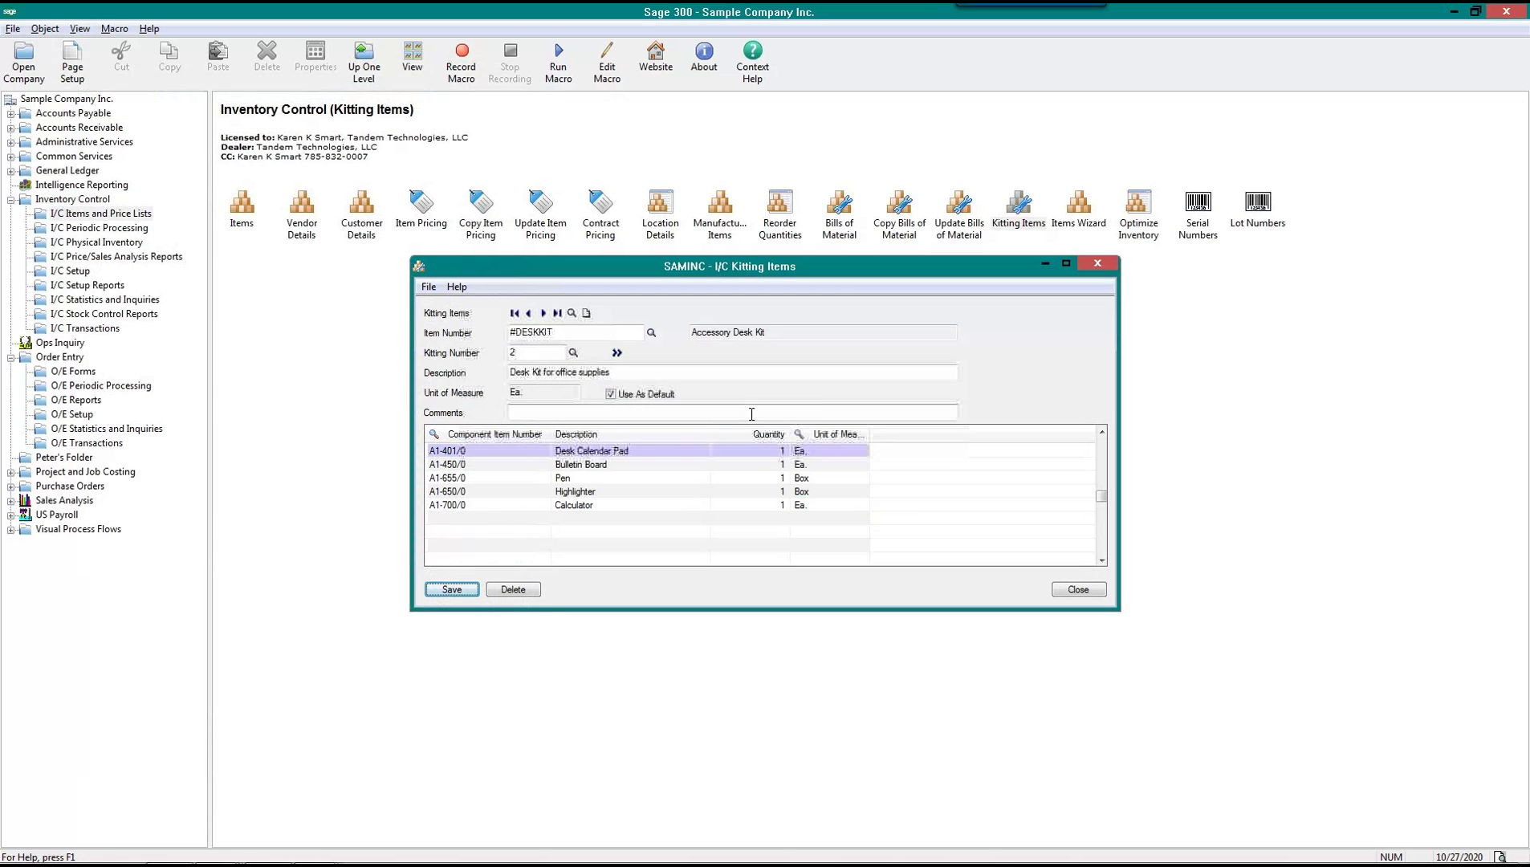
# Turn off Use As Default for kit 2 of item DESKKIT
pyautogui.click(522, 352)
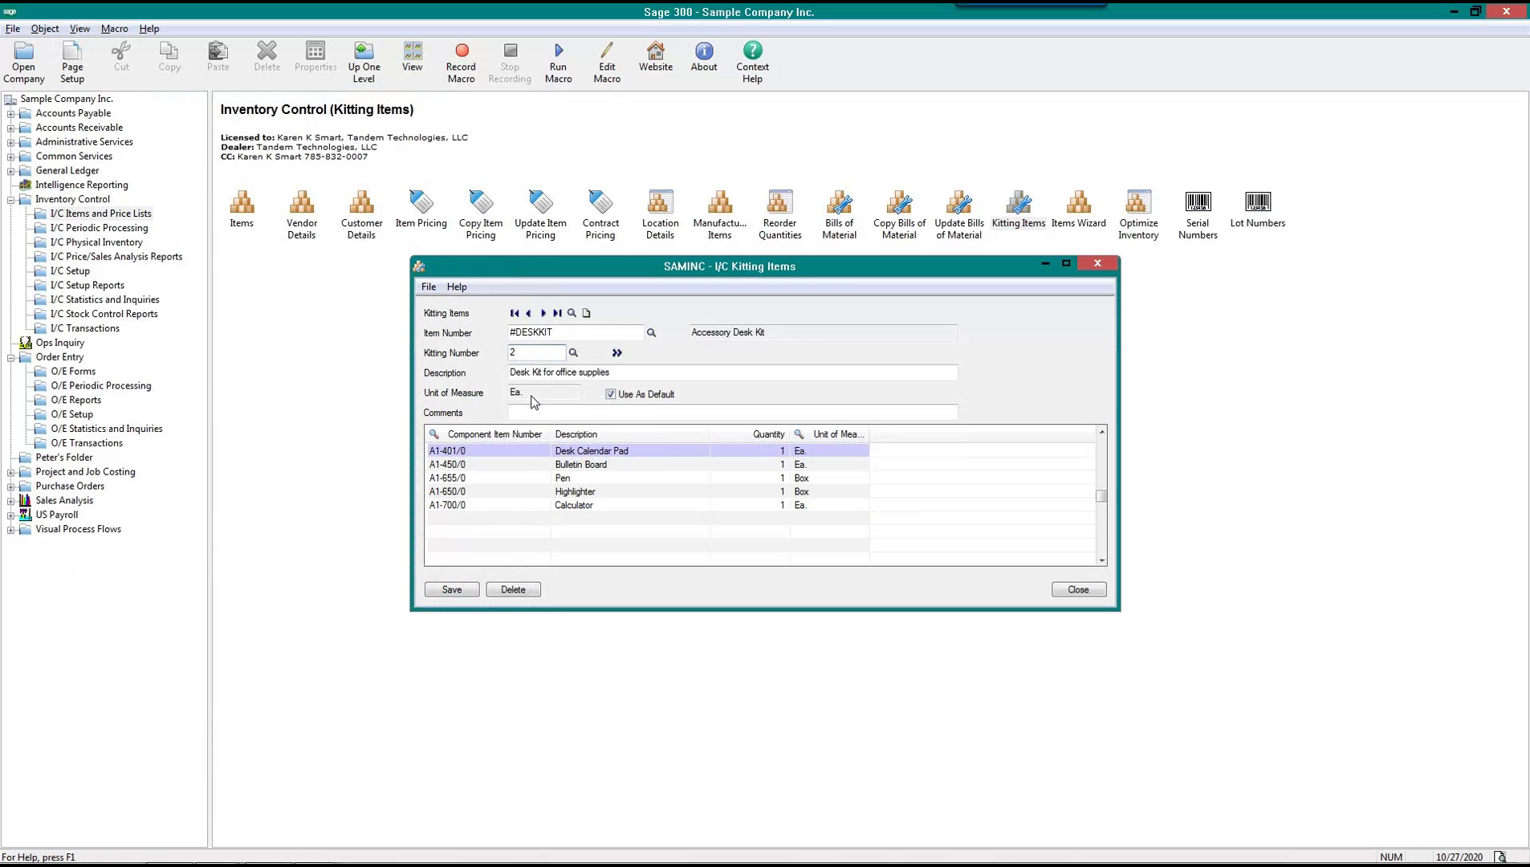
pyautogui.click(611, 395)
pyautogui.moveTo(564, 334); pyautogui.dragTo(377, 338)
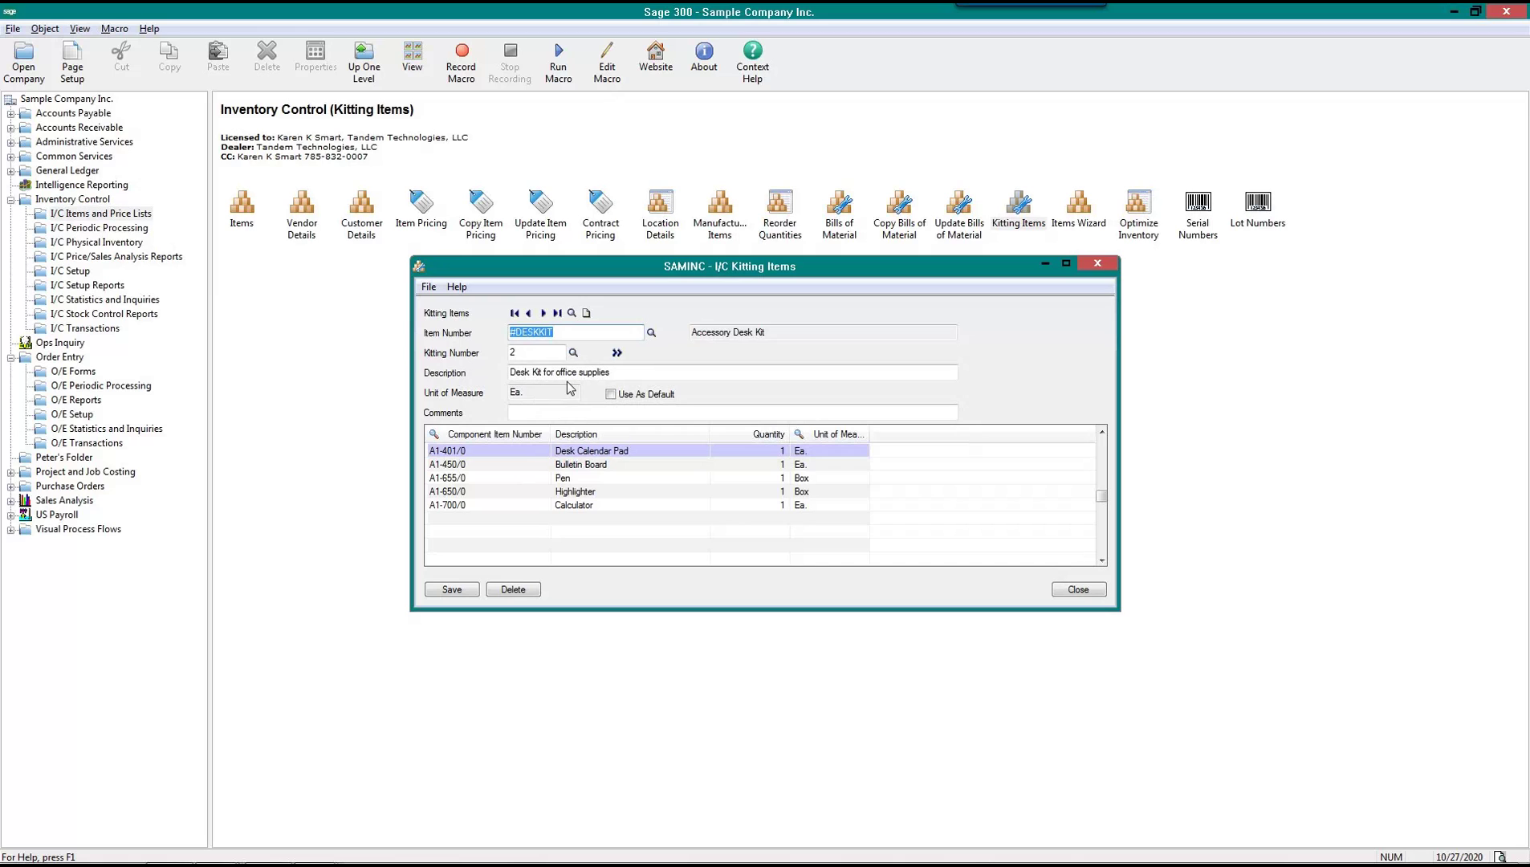
pyautogui.click(520, 352)
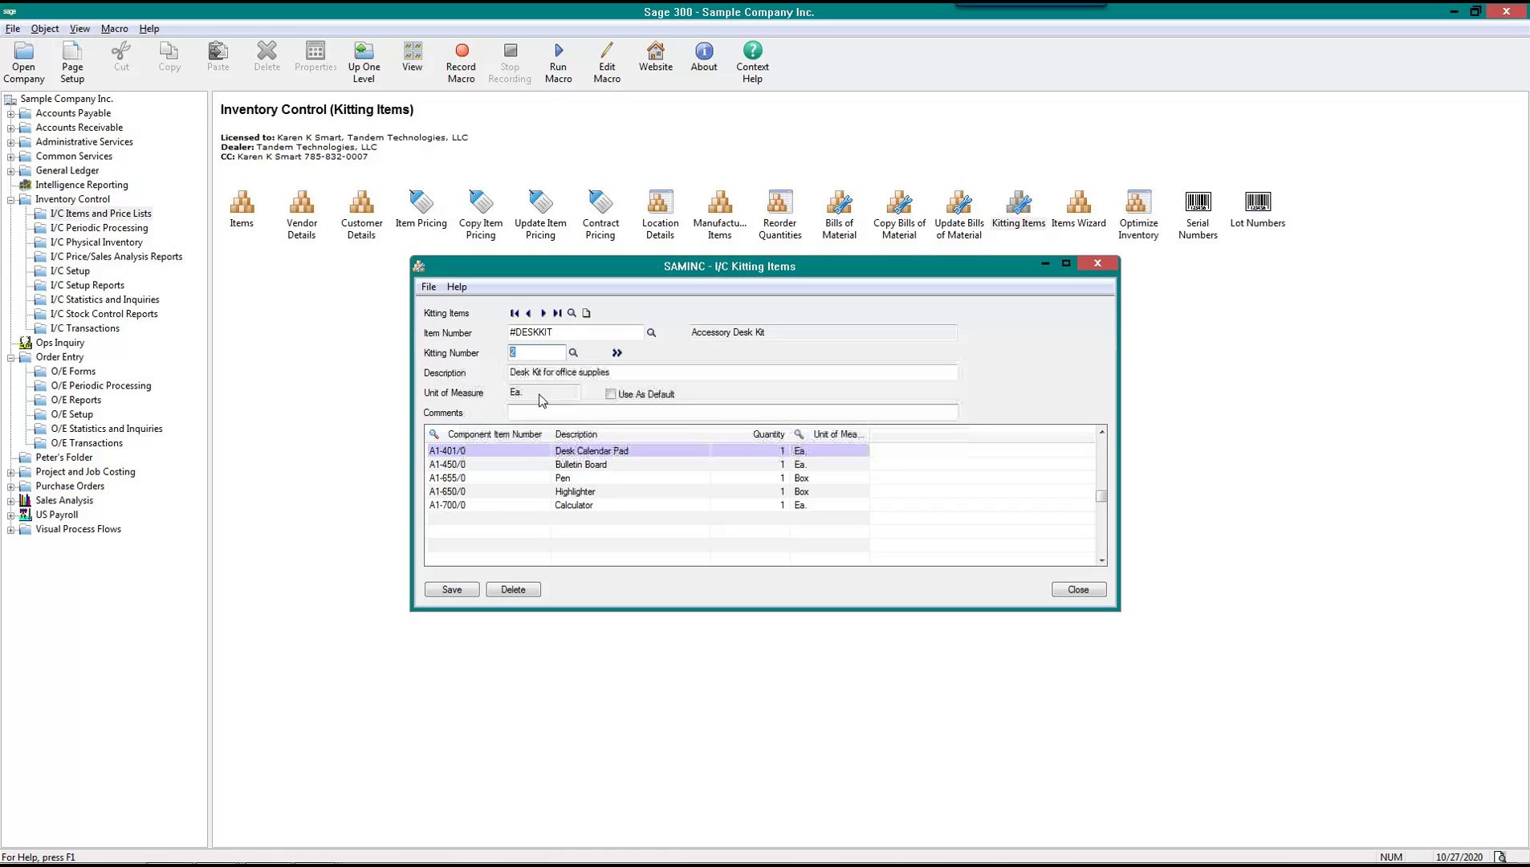
# Change the unit of measure of the A1-655/0 Pen component to Ea
pyautogui.click(615, 479)
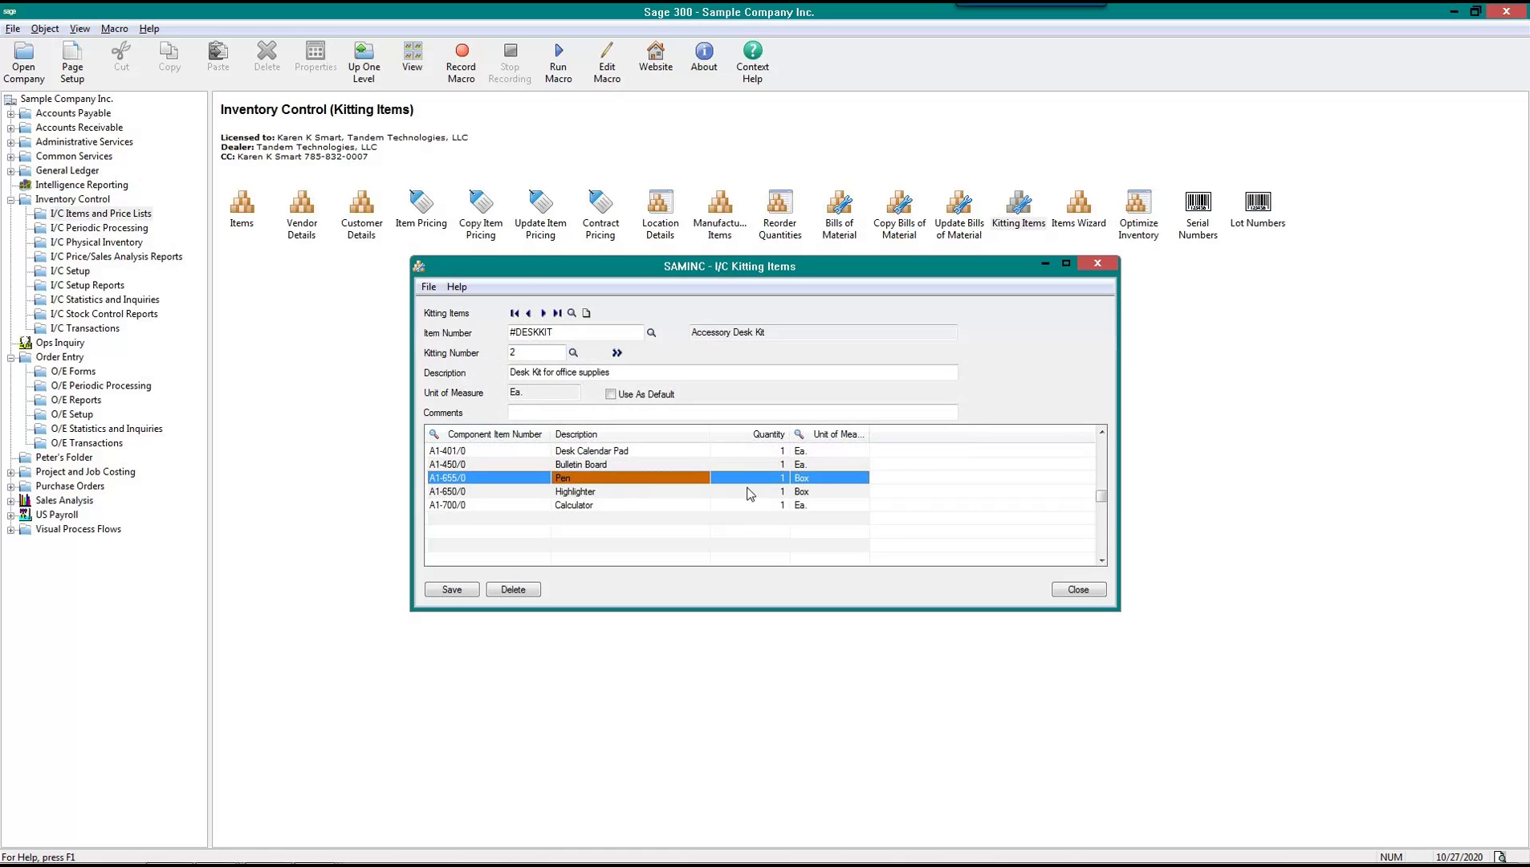
pyautogui.click(817, 475)
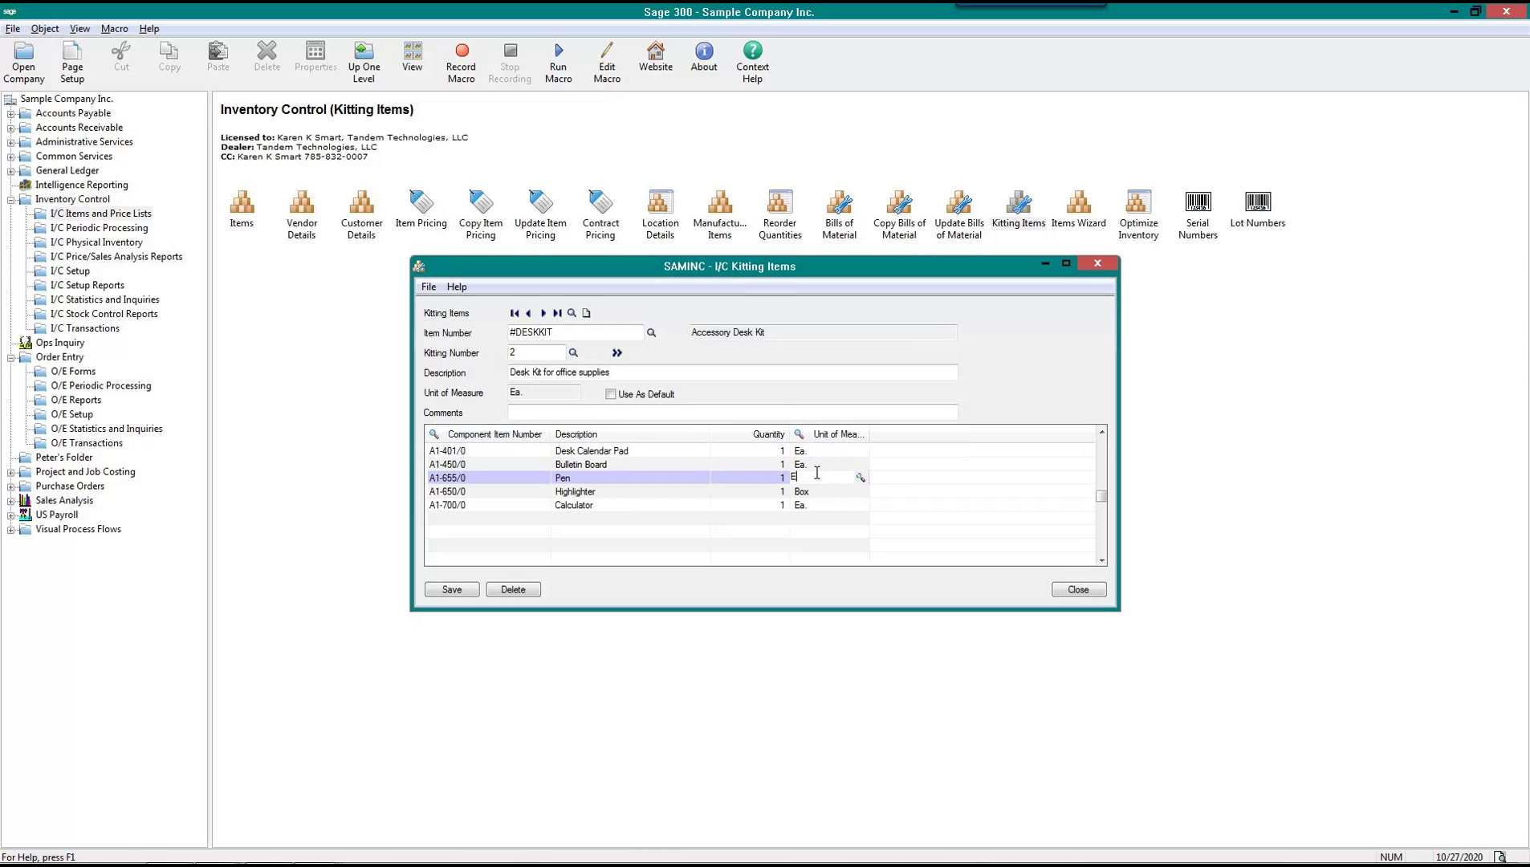
pyautogui.write('Ea')
pyautogui.press('Tab')
pyautogui.click(733, 439)
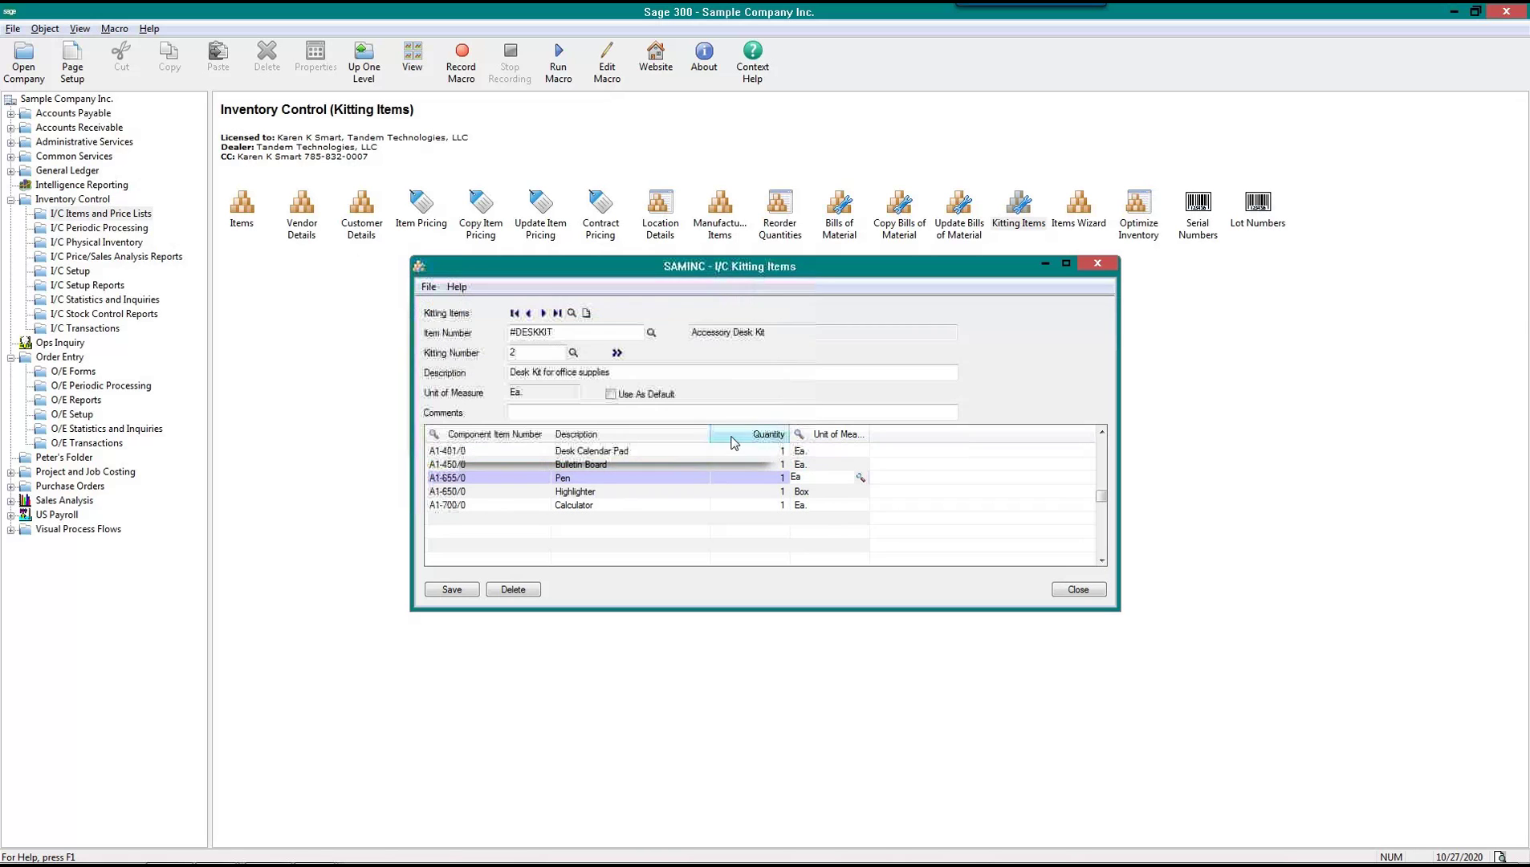
pyautogui.click(831, 432)
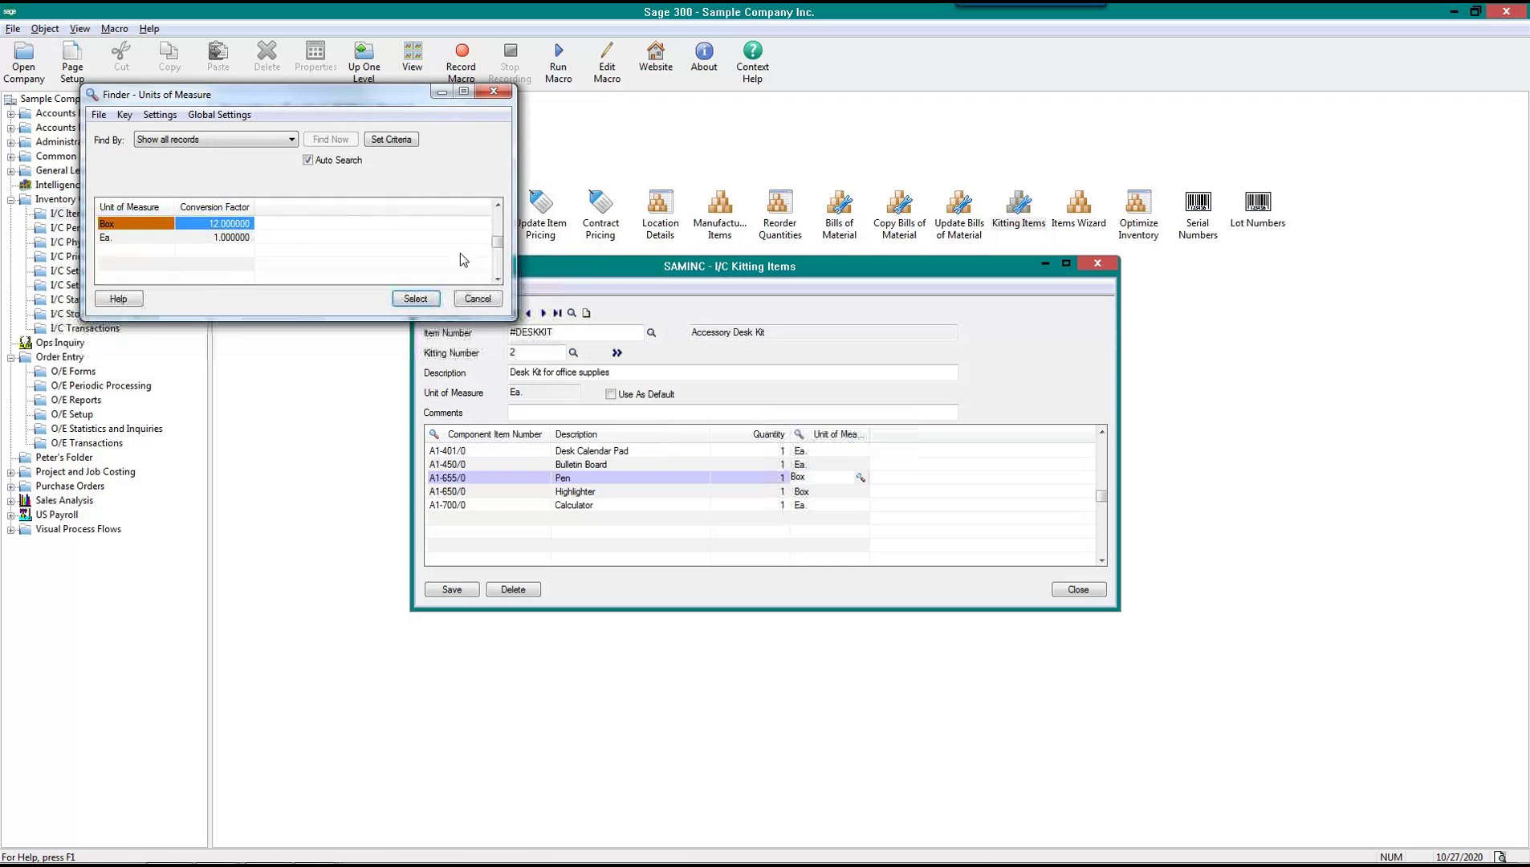
pyautogui.doubleClick(200, 239)
# Change the unit of measure of the A1-650/0 Highlighter component to Ea
pyautogui.click(813, 490)
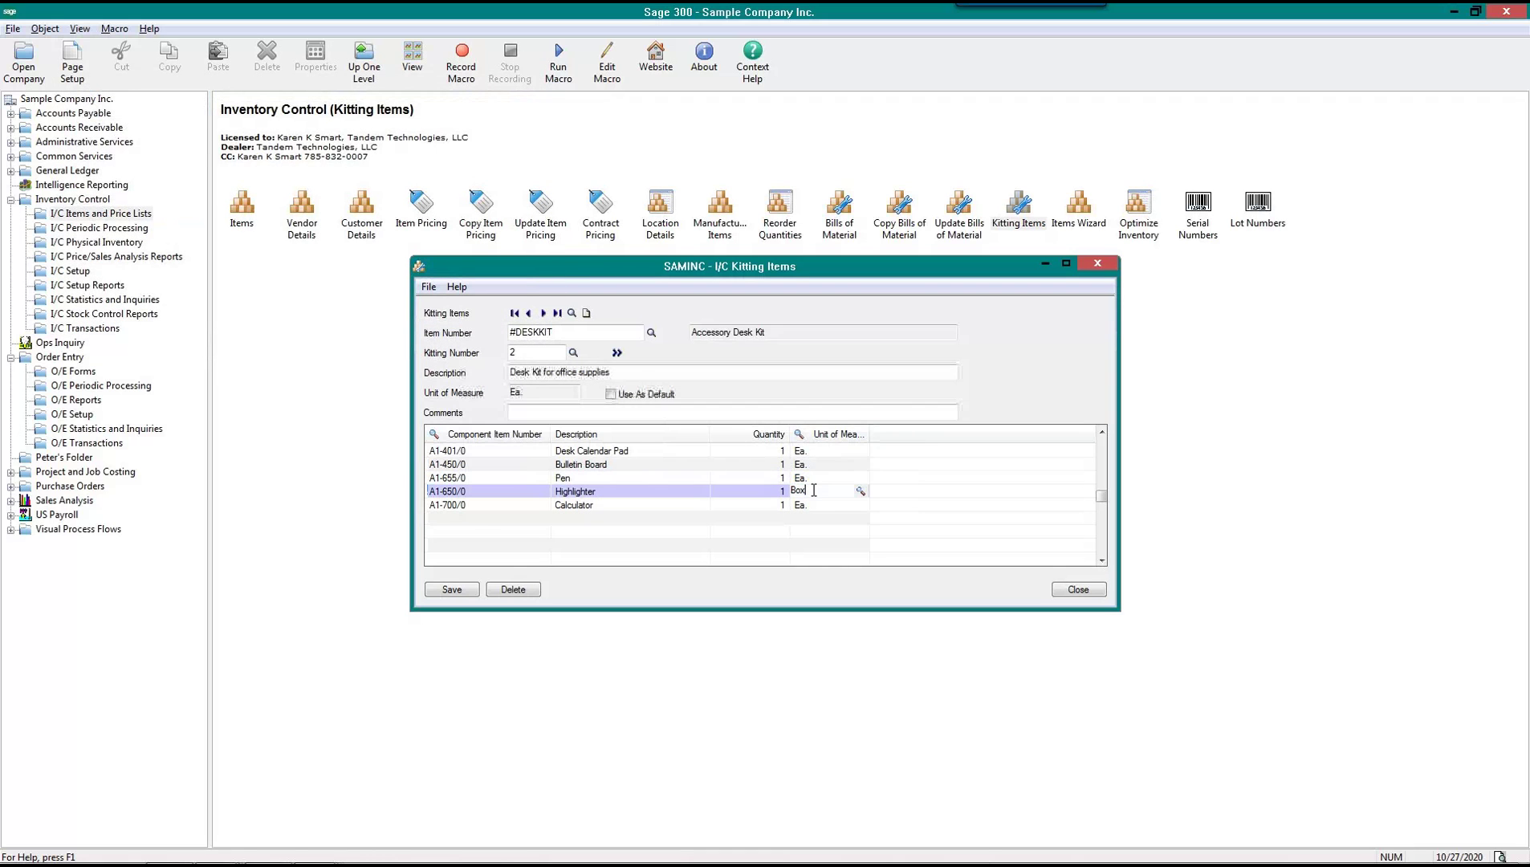
pyautogui.click(831, 433)
pyautogui.doubleClick(170, 243)
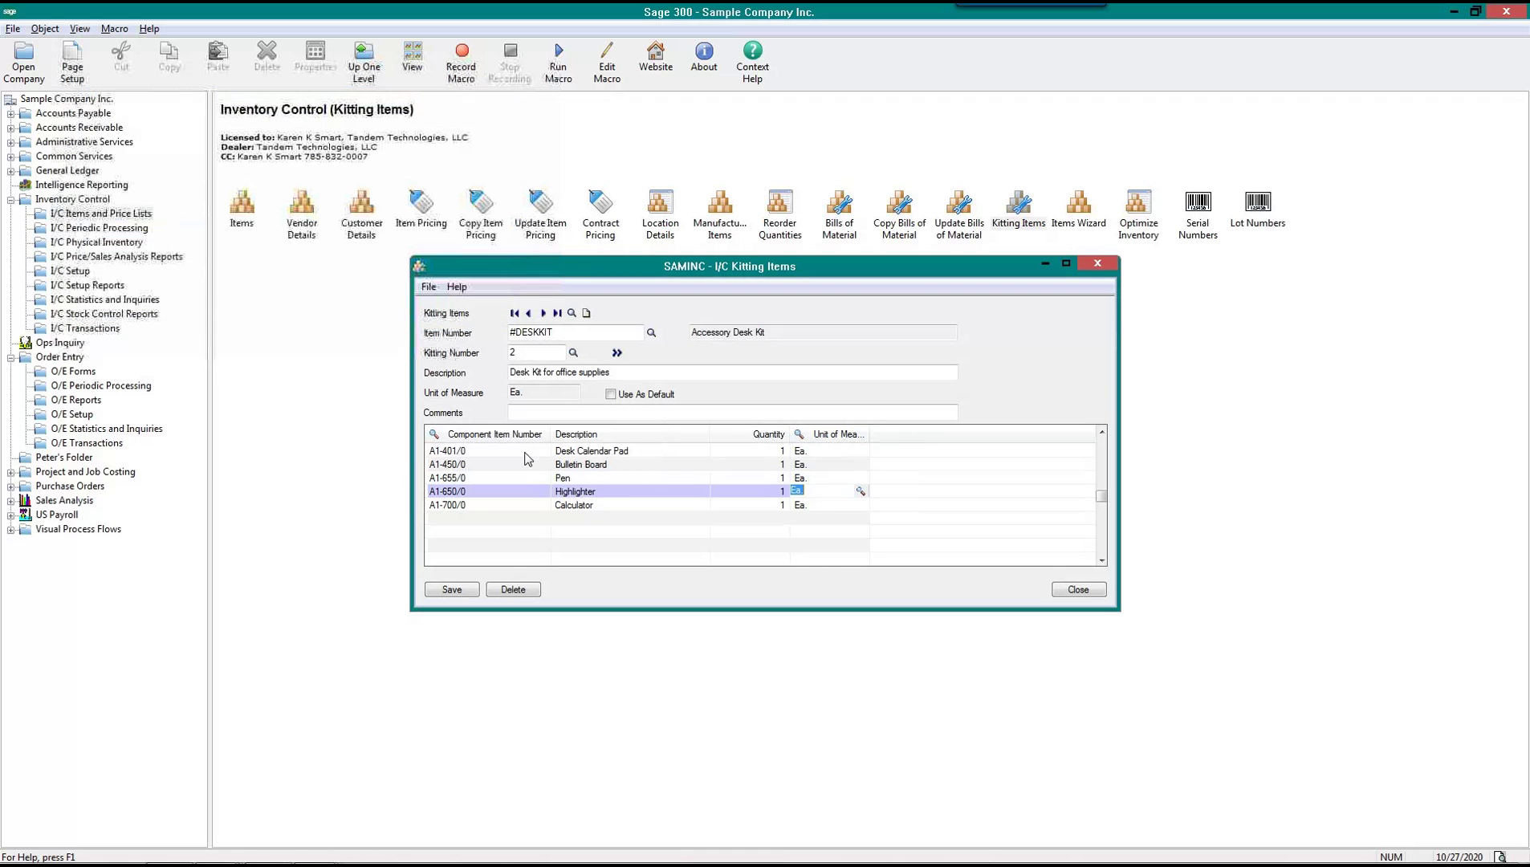
pyautogui.click(482, 505)
# Save the changes to kit 2 and close Kitting Items
pyautogui.click(452, 589)
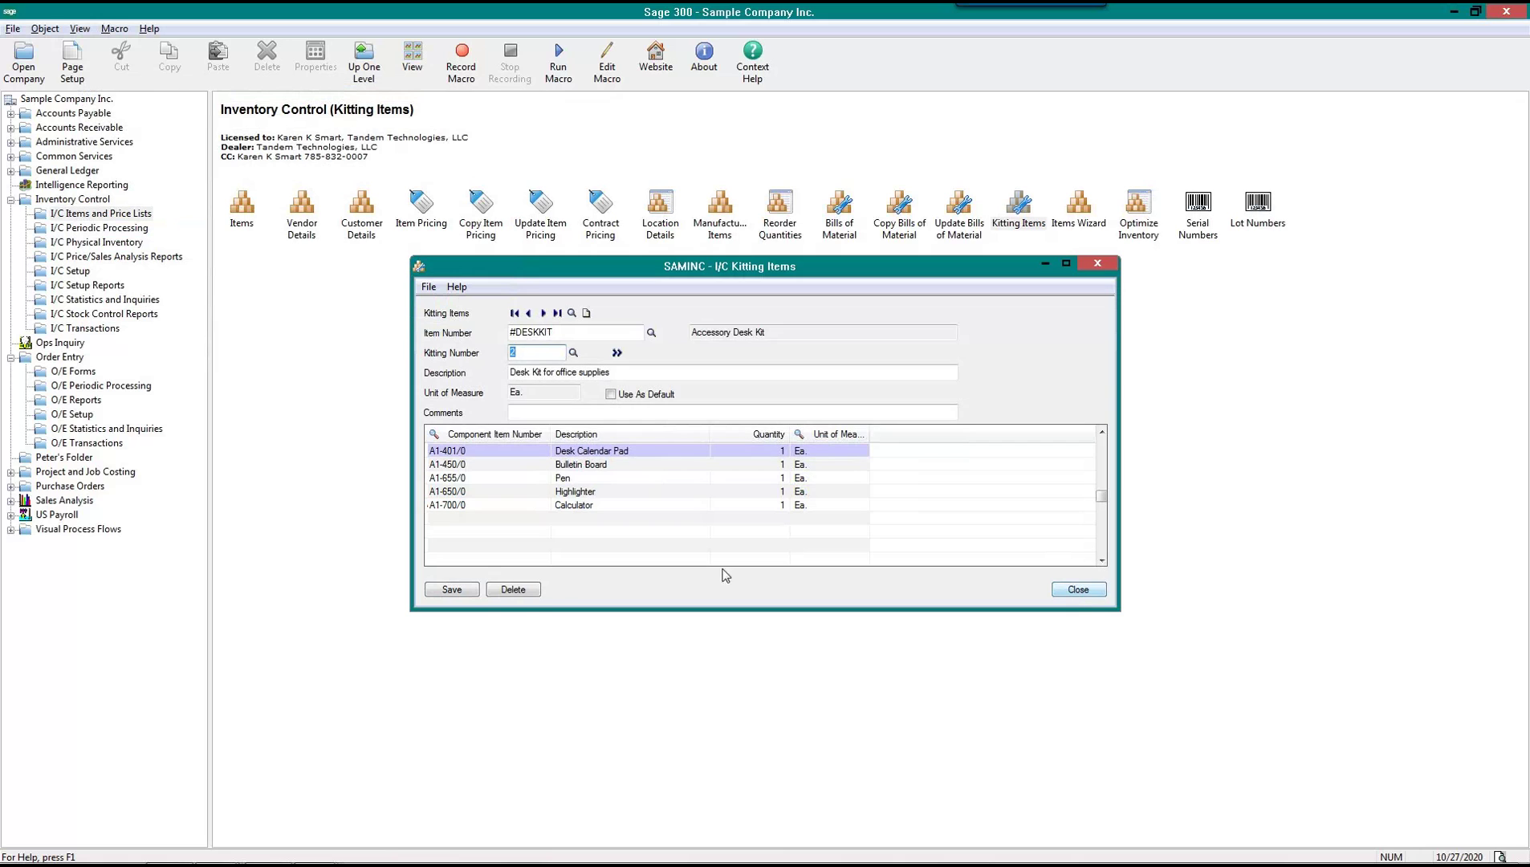
pyautogui.click(471, 592)
pyautogui.click(1078, 590)
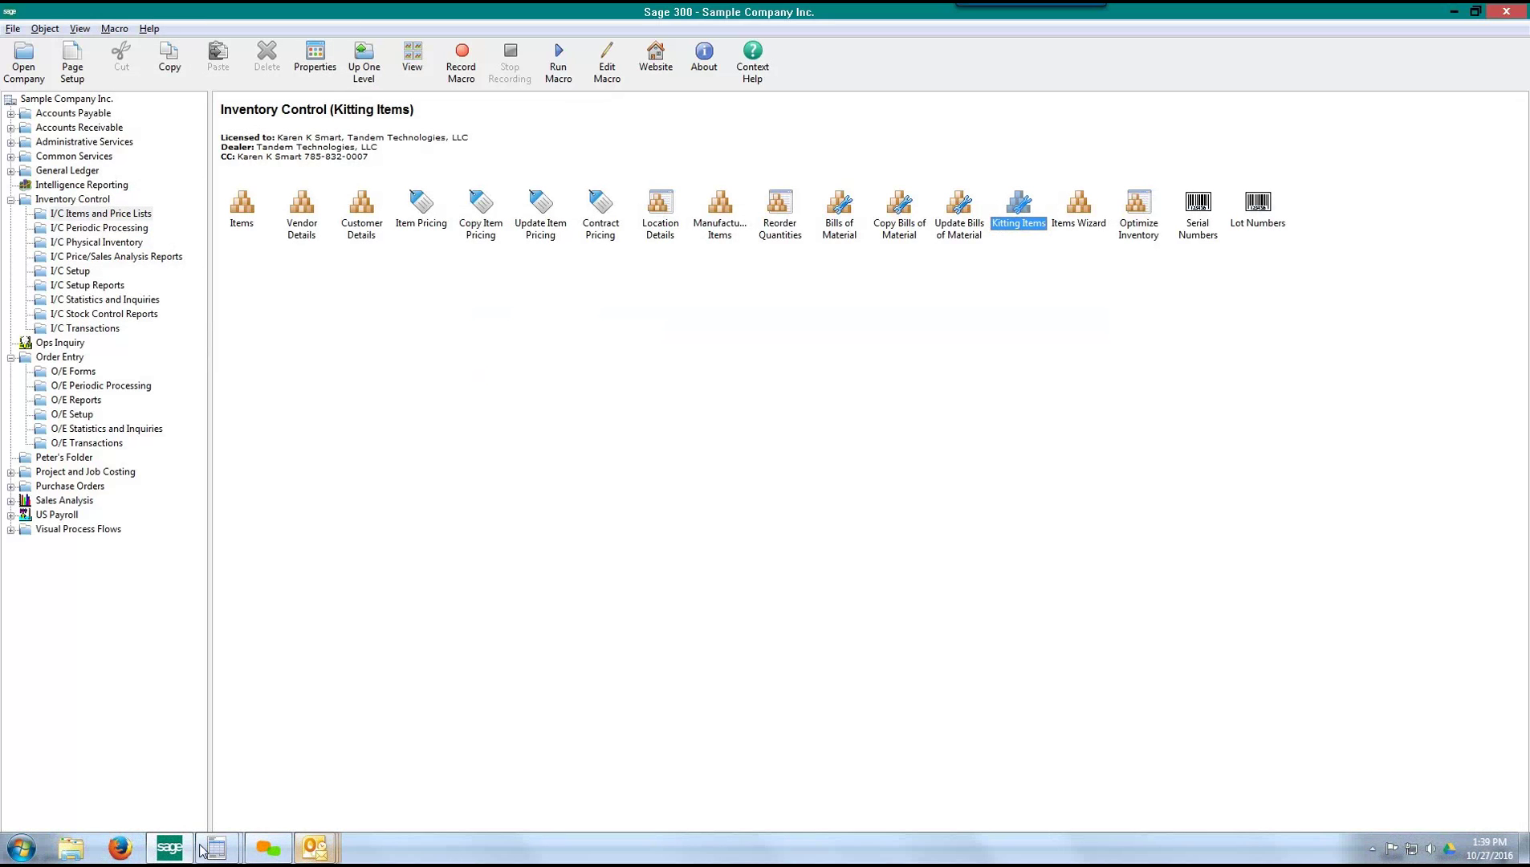
# Return to the open O/E Order Entry window and choose kitting number 1 for the DESKKIT order line
pyautogui.moveTo(217, 853)
pyautogui.click(155, 772)
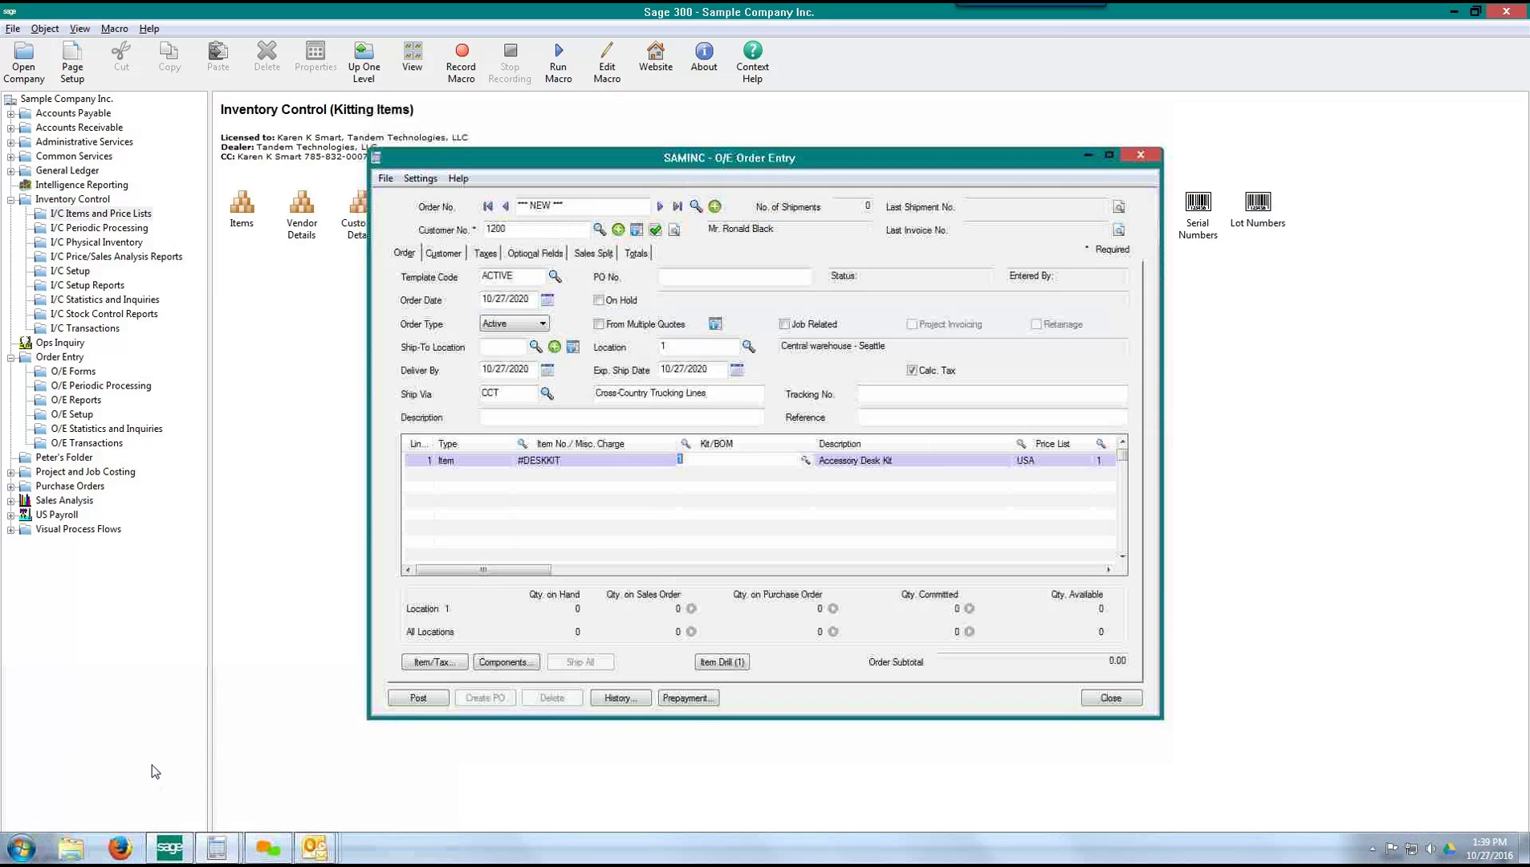
pyautogui.click(750, 446)
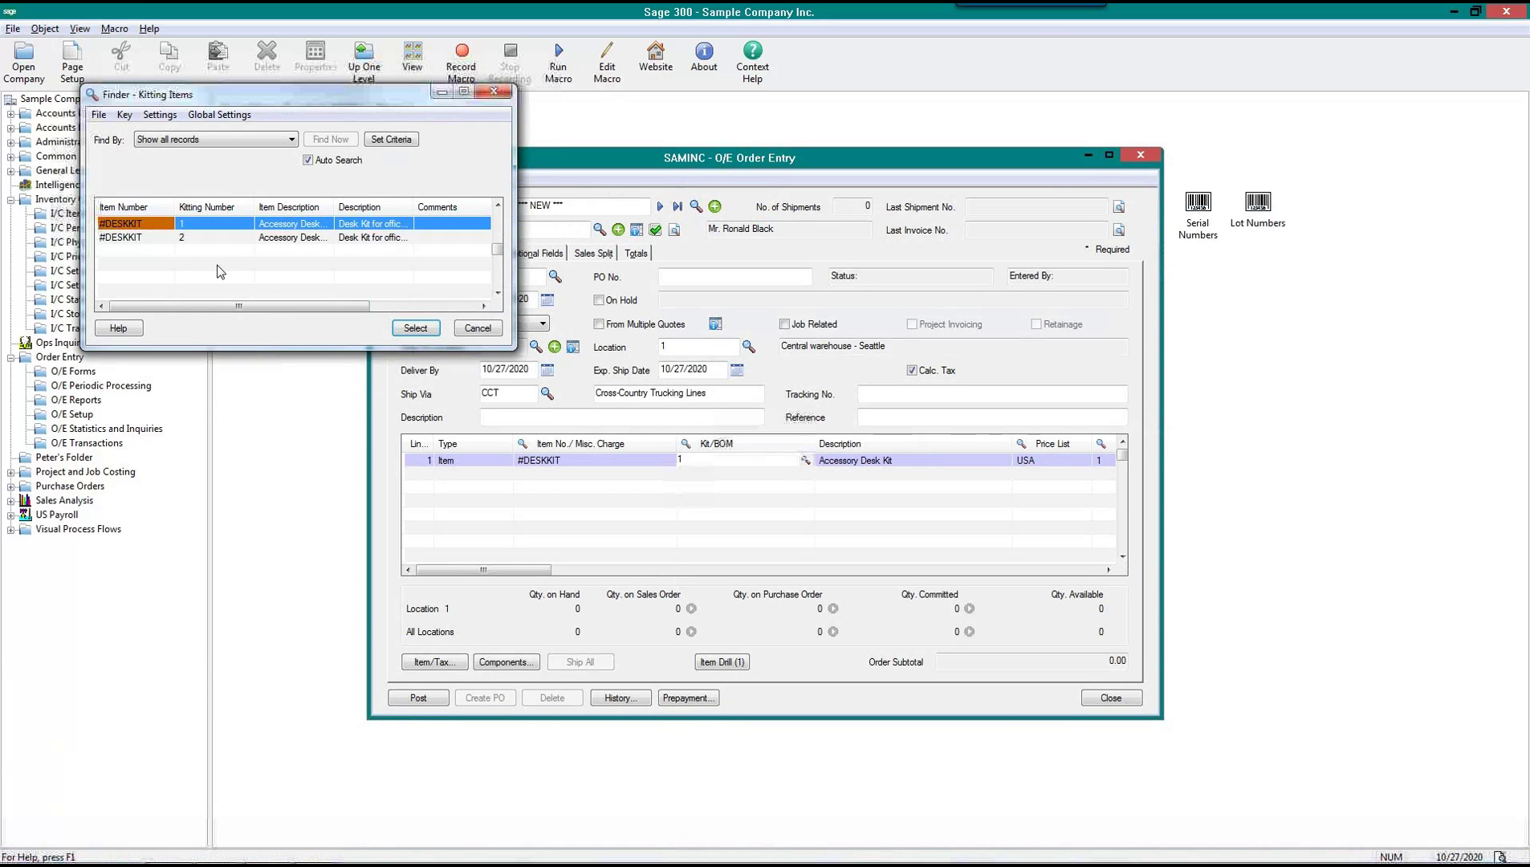
pyautogui.click(333, 239)
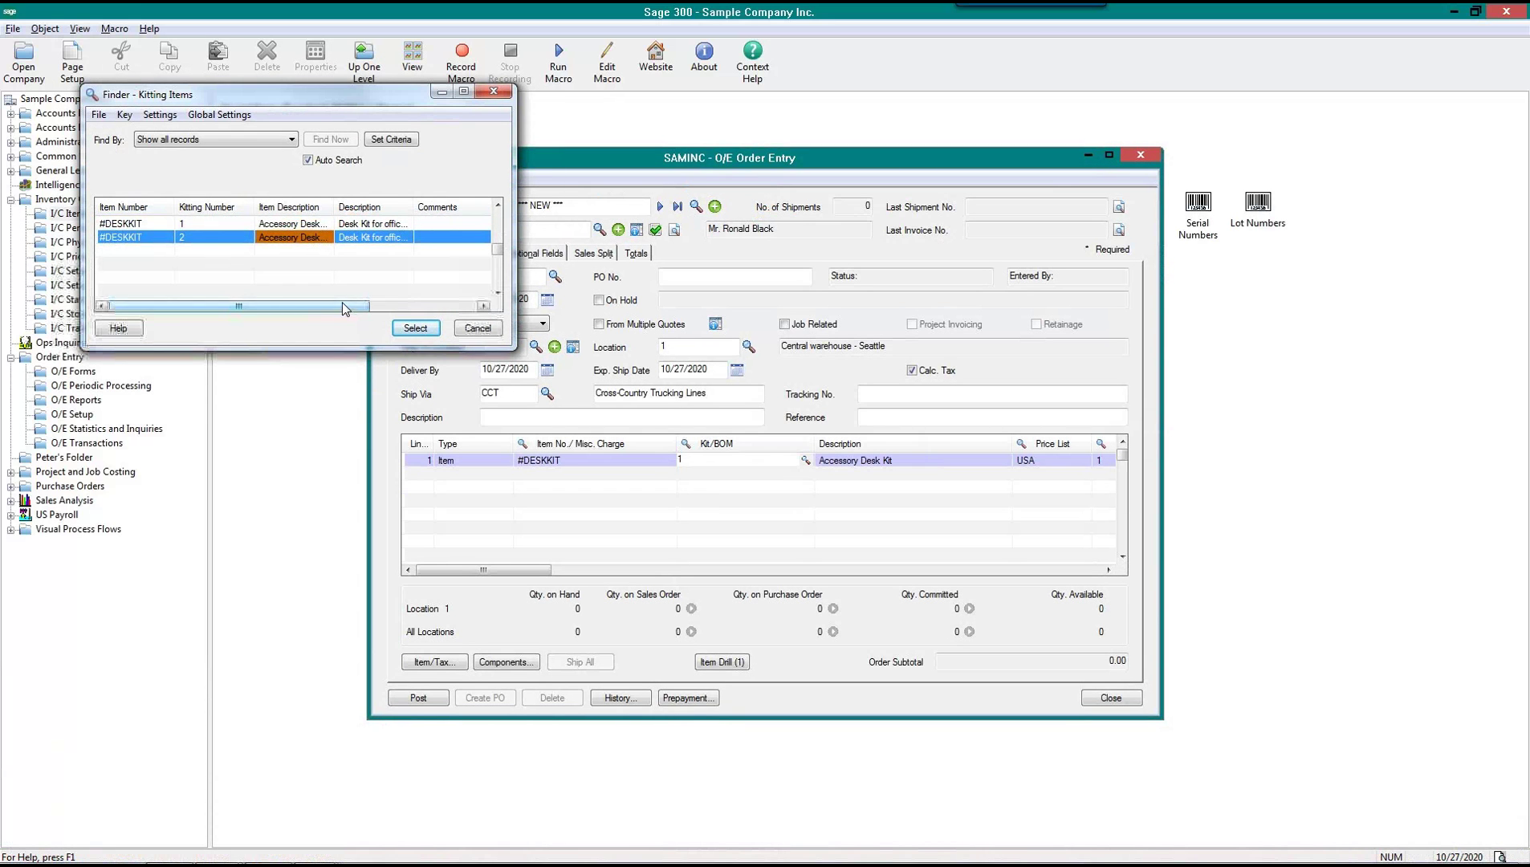
pyautogui.moveTo(345, 306)
pyautogui.mouseDown()
pyautogui.moveTo(464, 311)
pyautogui.moveTo(357, 310)
pyautogui.mouseUp()
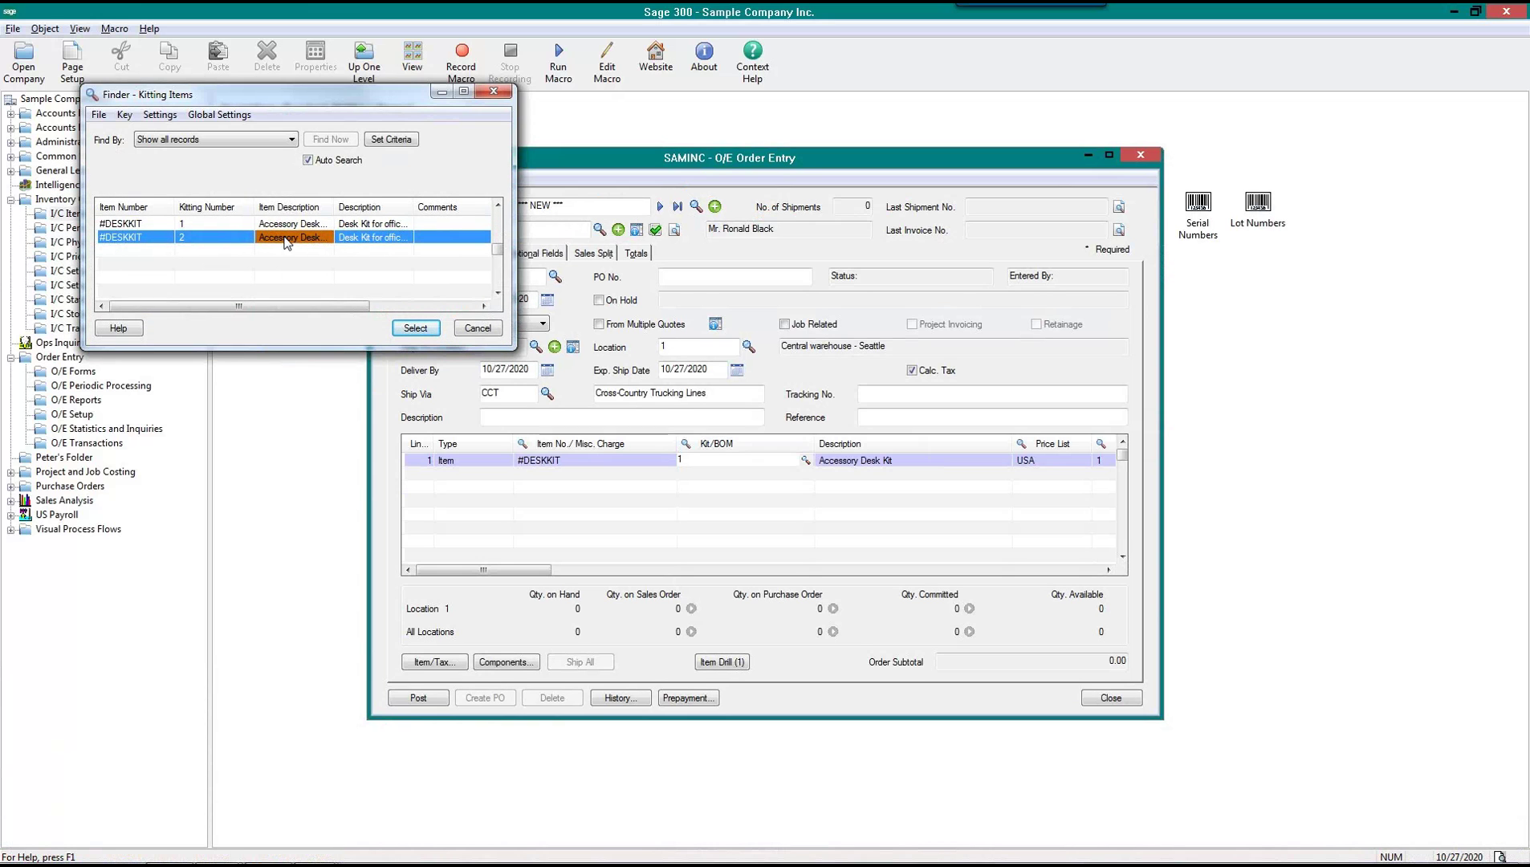
pyautogui.press('Up')
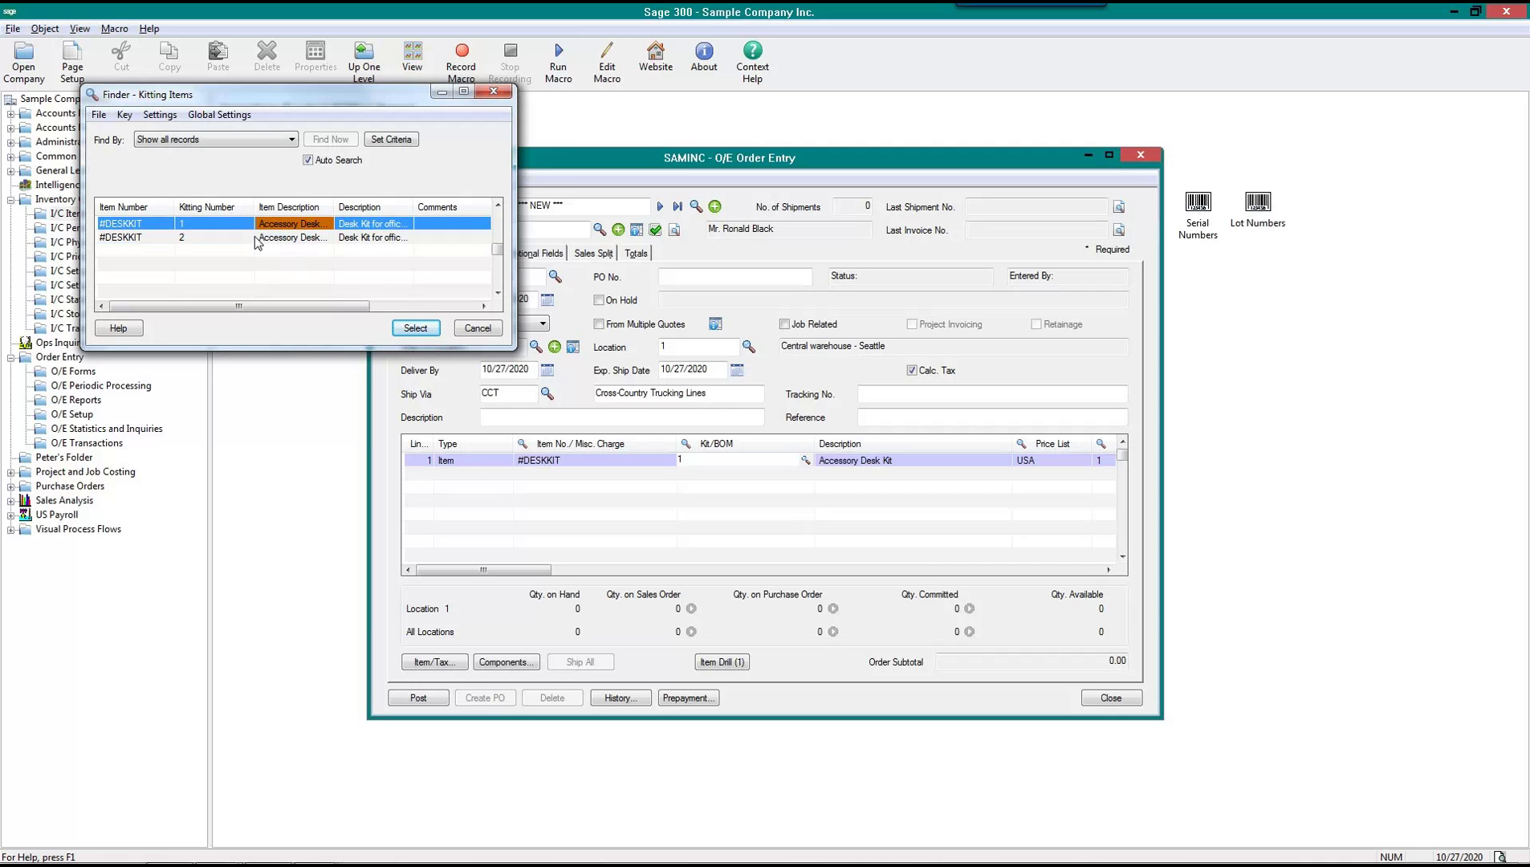
pyautogui.click(264, 239)
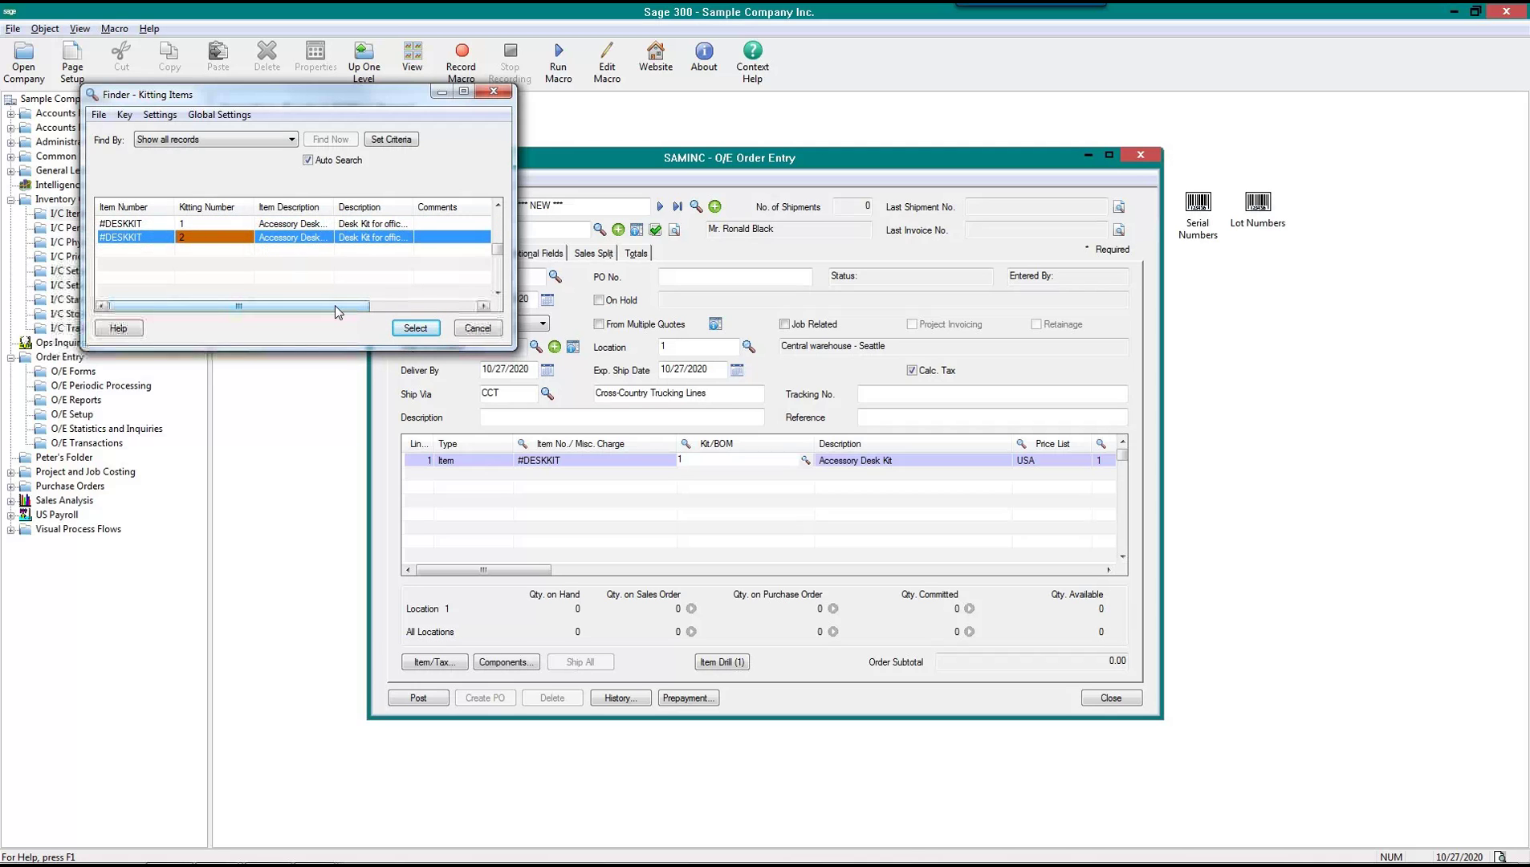
pyautogui.doubleClick(283, 224)
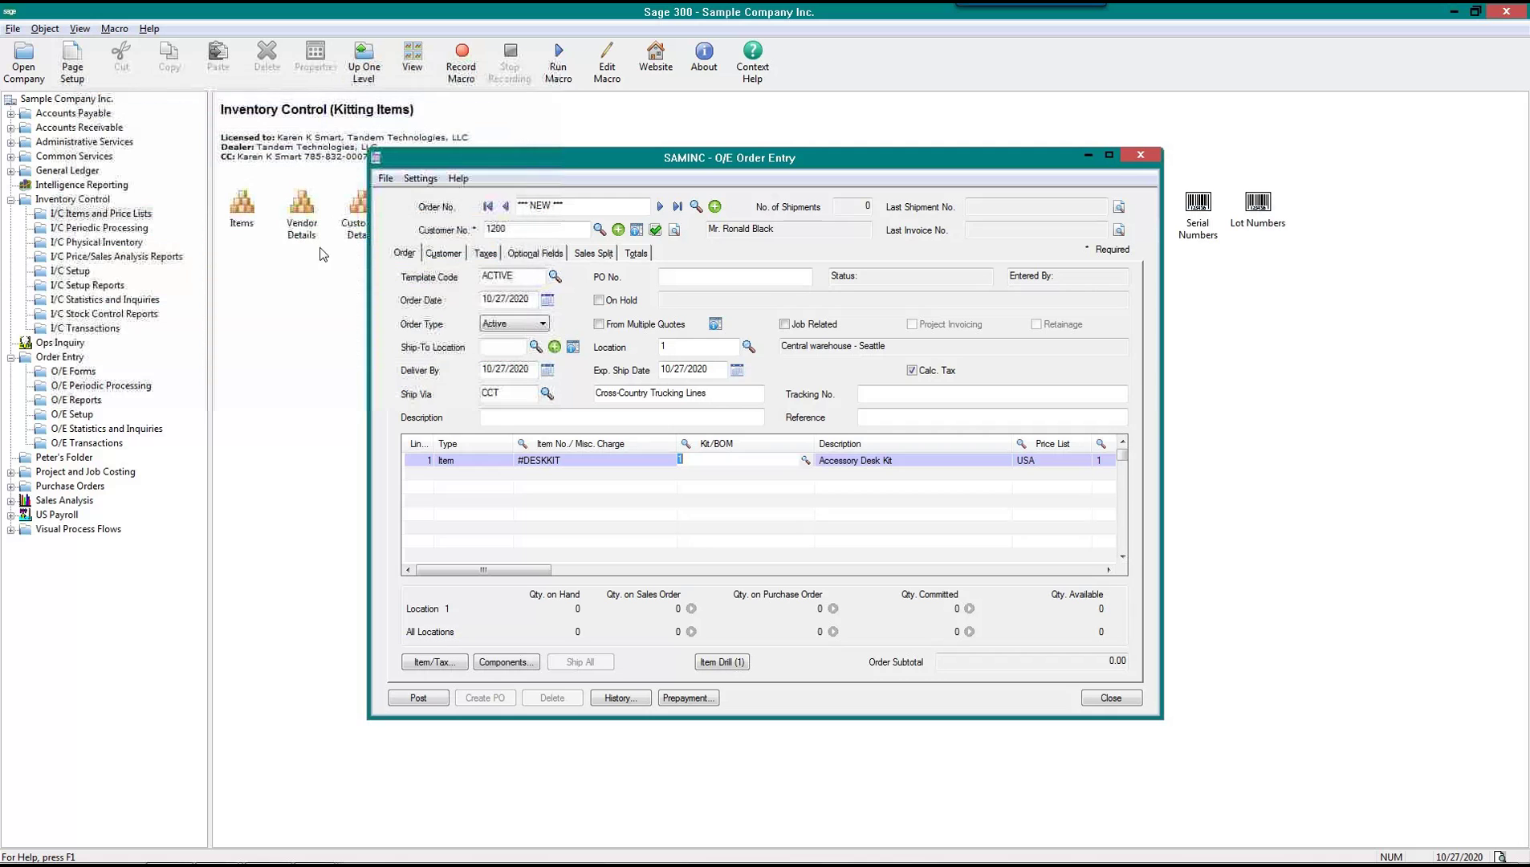
pyautogui.press('Tab')
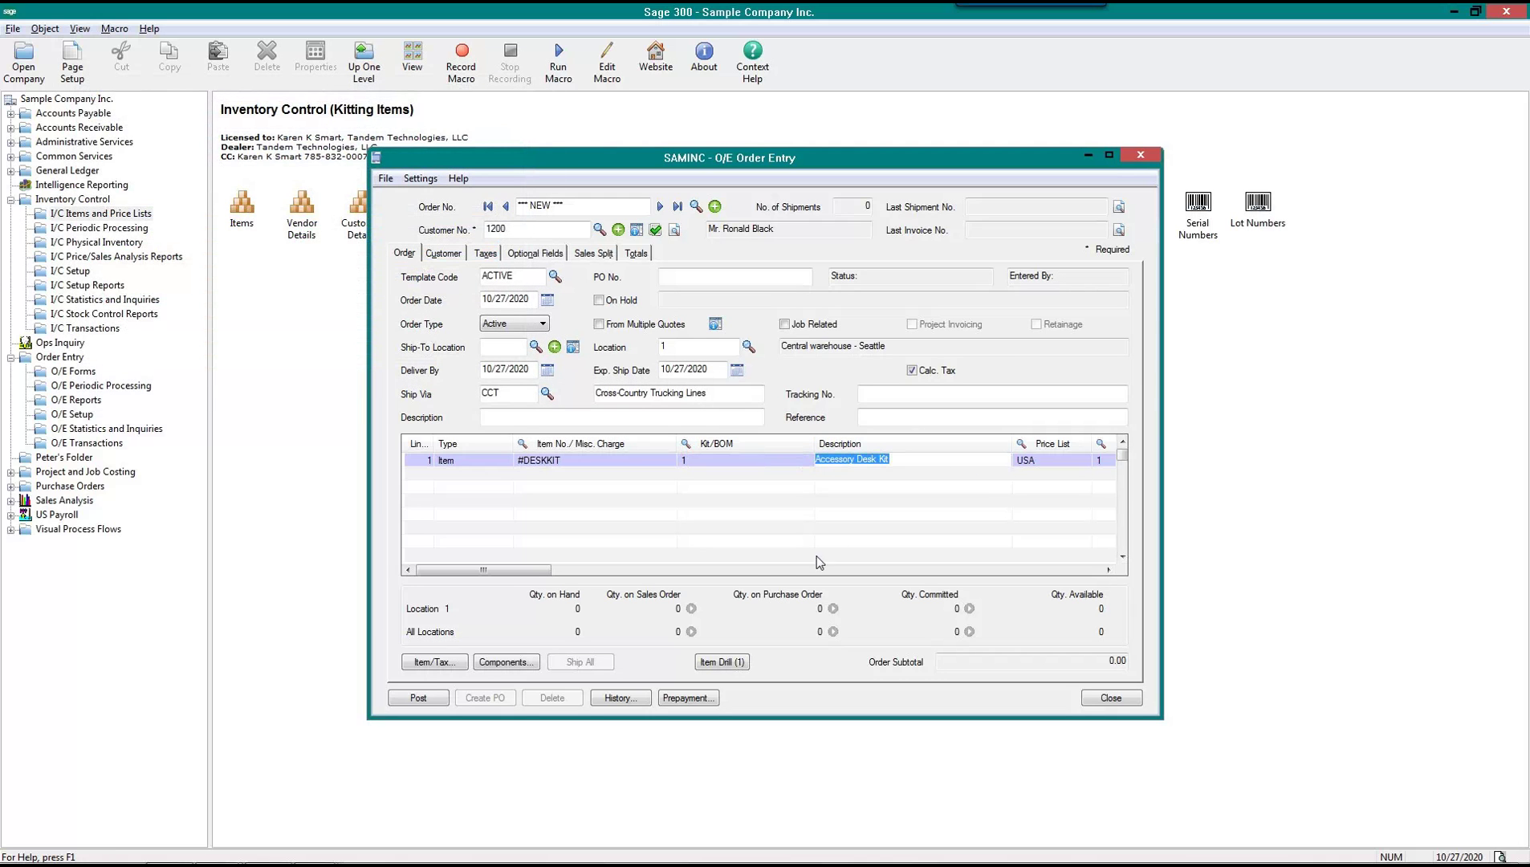
# Set the quantity ordered on the DESKKIT order line to 5
pyautogui.moveTo(530, 575); pyautogui.dragTo(604, 575)
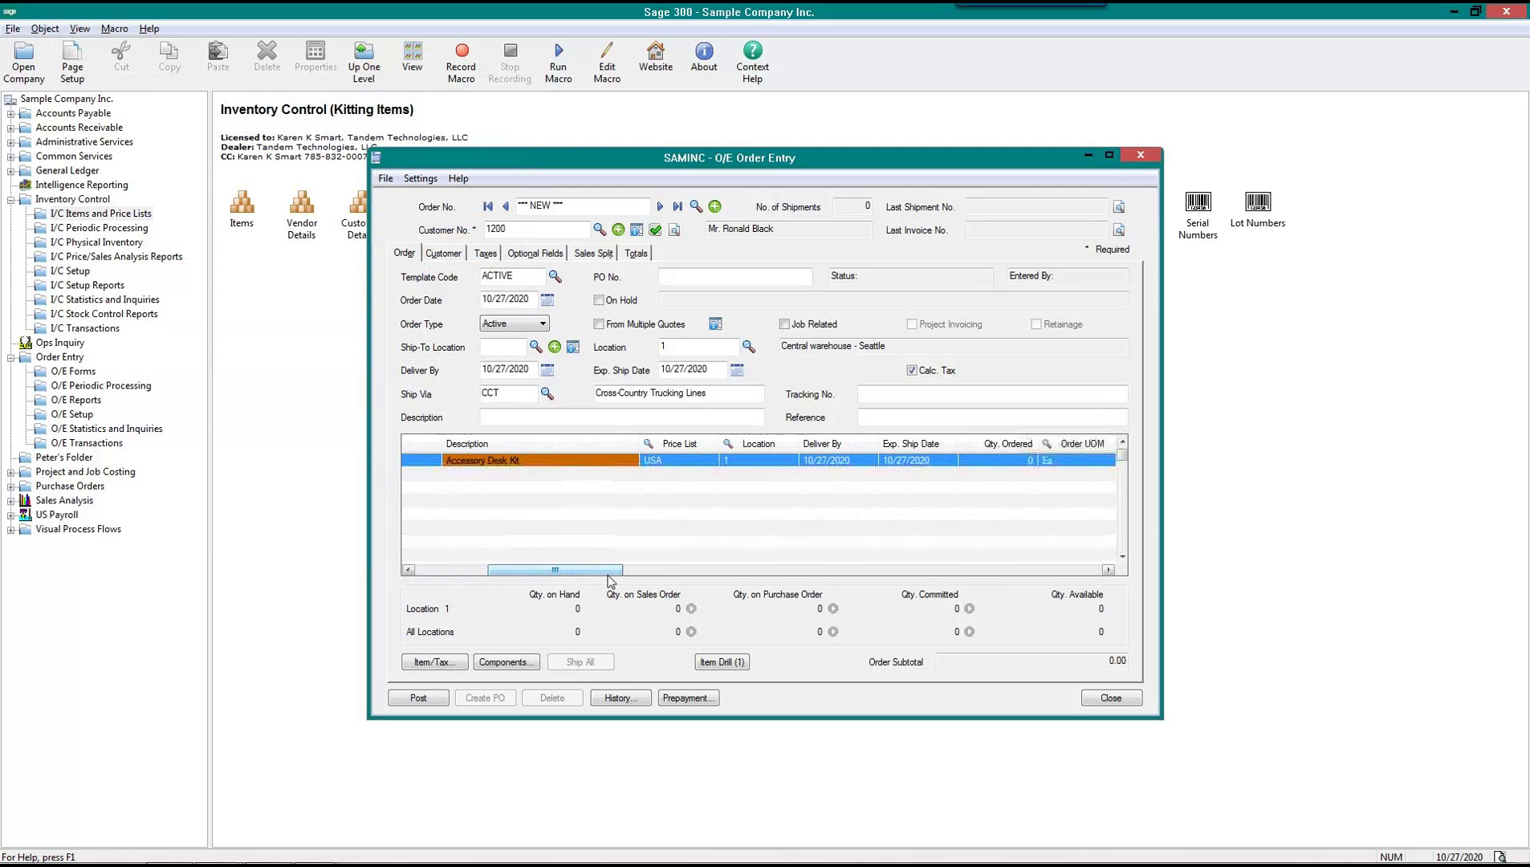
pyautogui.click(757, 472)
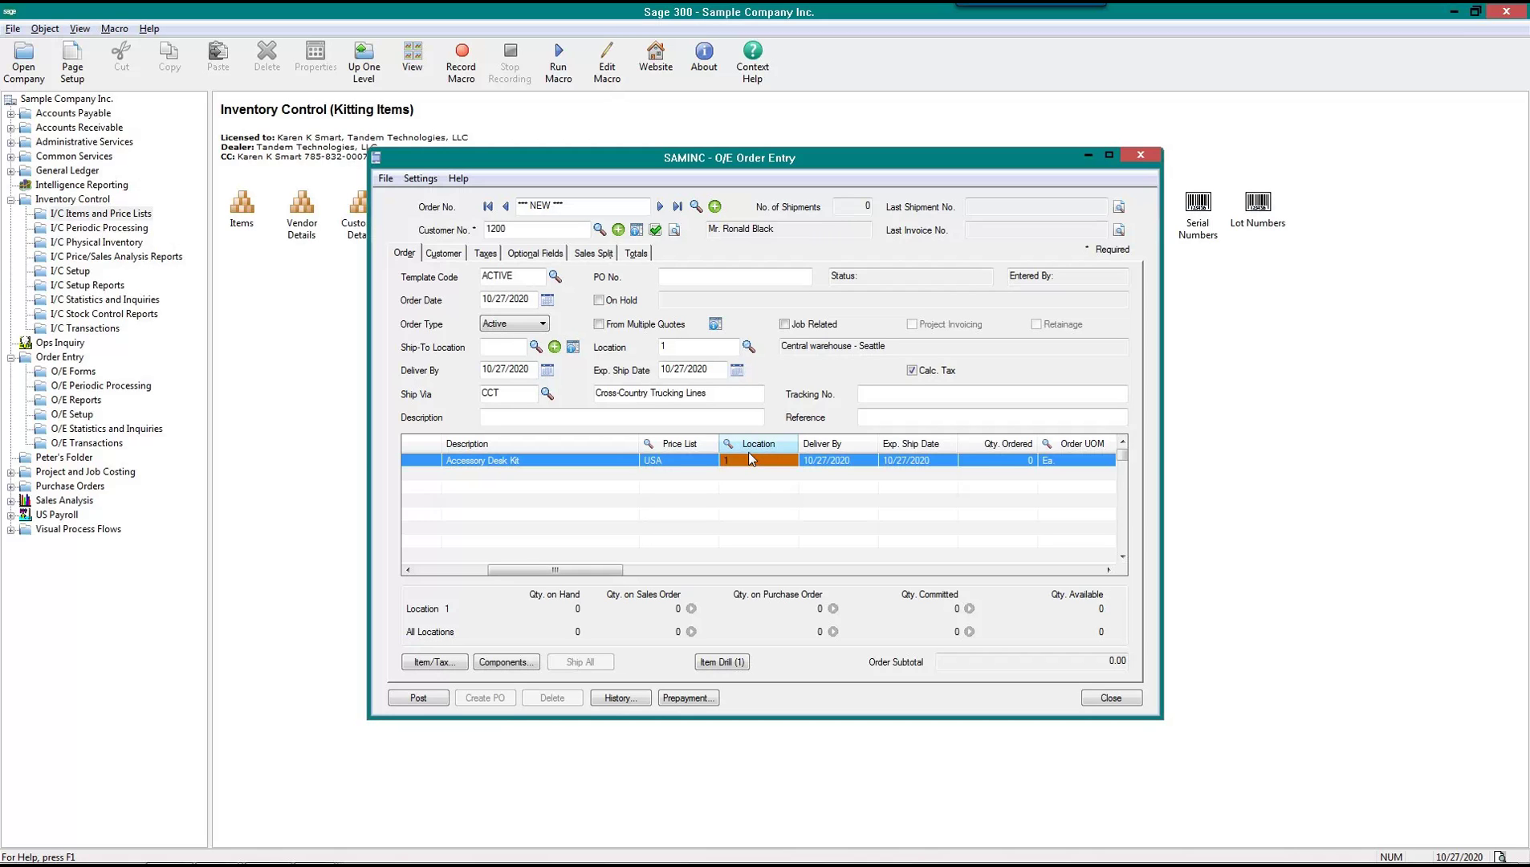
pyautogui.click(995, 462)
pyautogui.write('5')
pyautogui.press('Tab')
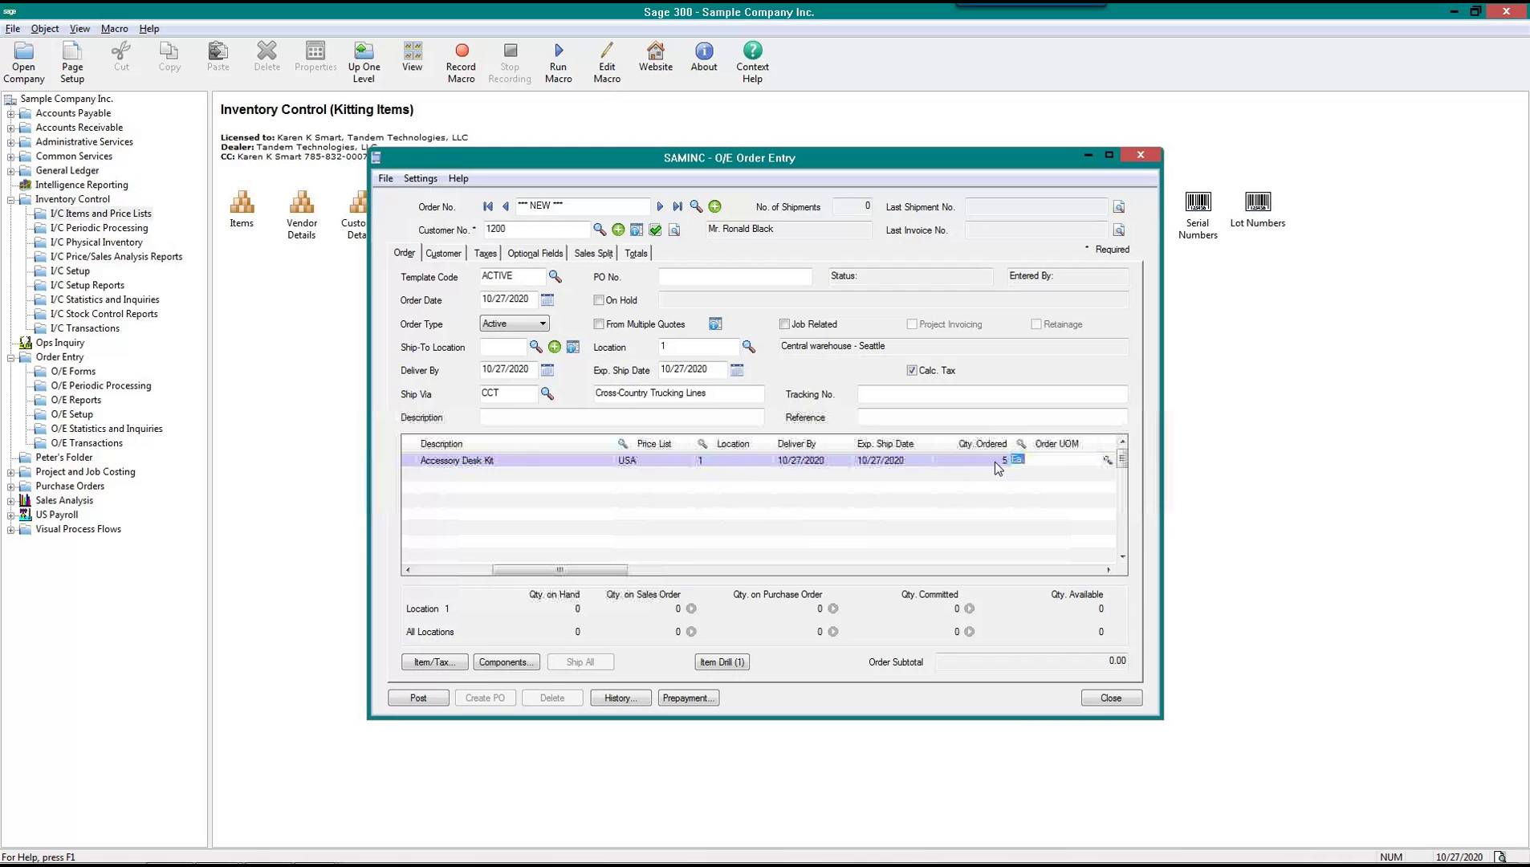
# Review the DESKKIT order line's units, pricing columns and quantity, and look up its available kits without changing the selection
pyautogui.moveTo(609, 570); pyautogui.dragTo(673, 575)
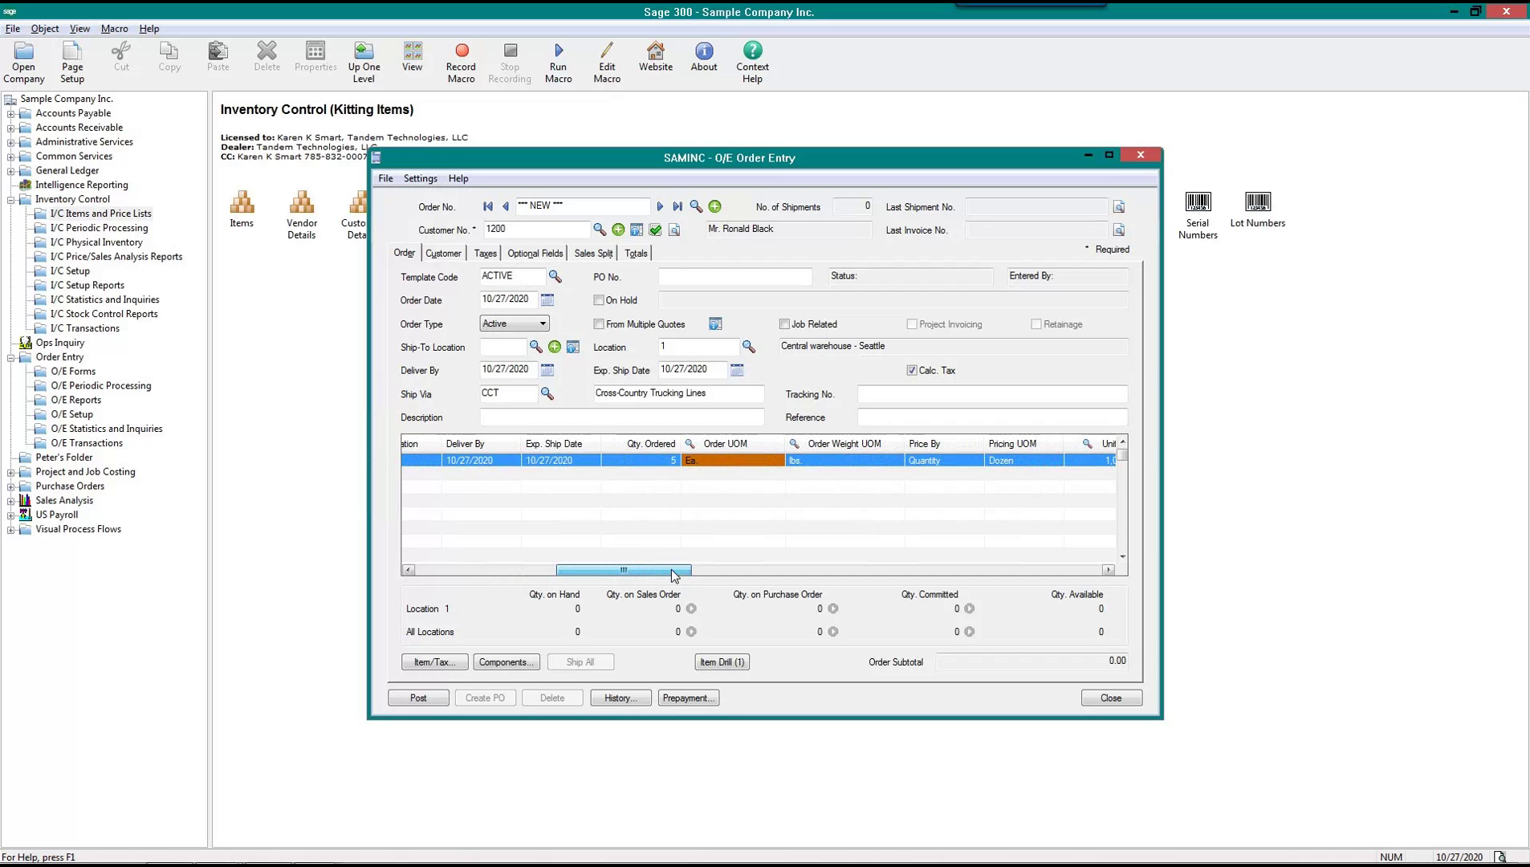
pyautogui.moveTo(672, 570); pyautogui.dragTo(531, 571)
pyautogui.click(696, 460)
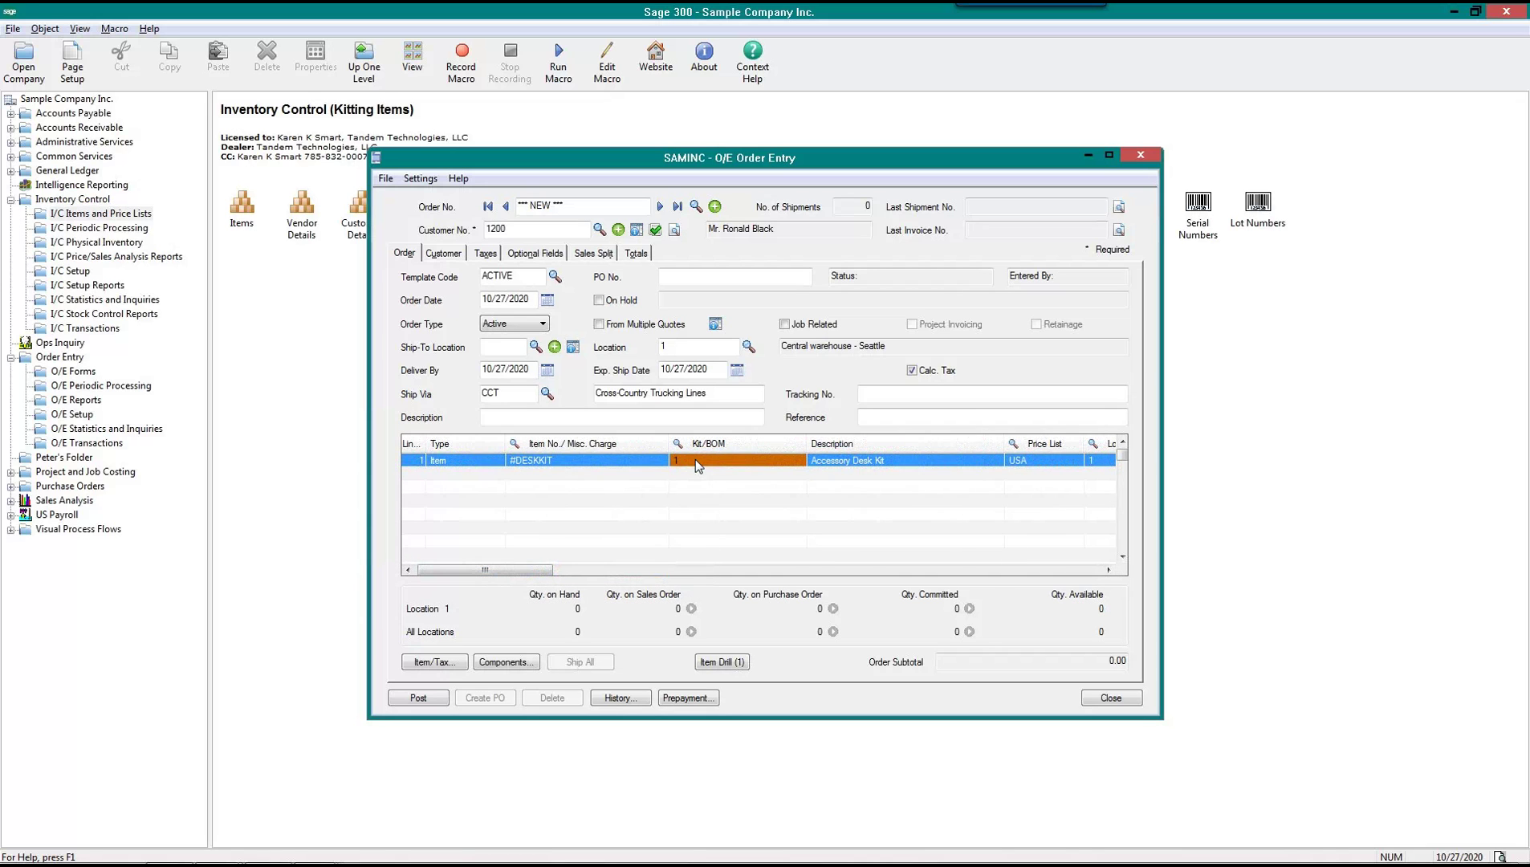
pyautogui.click(704, 443)
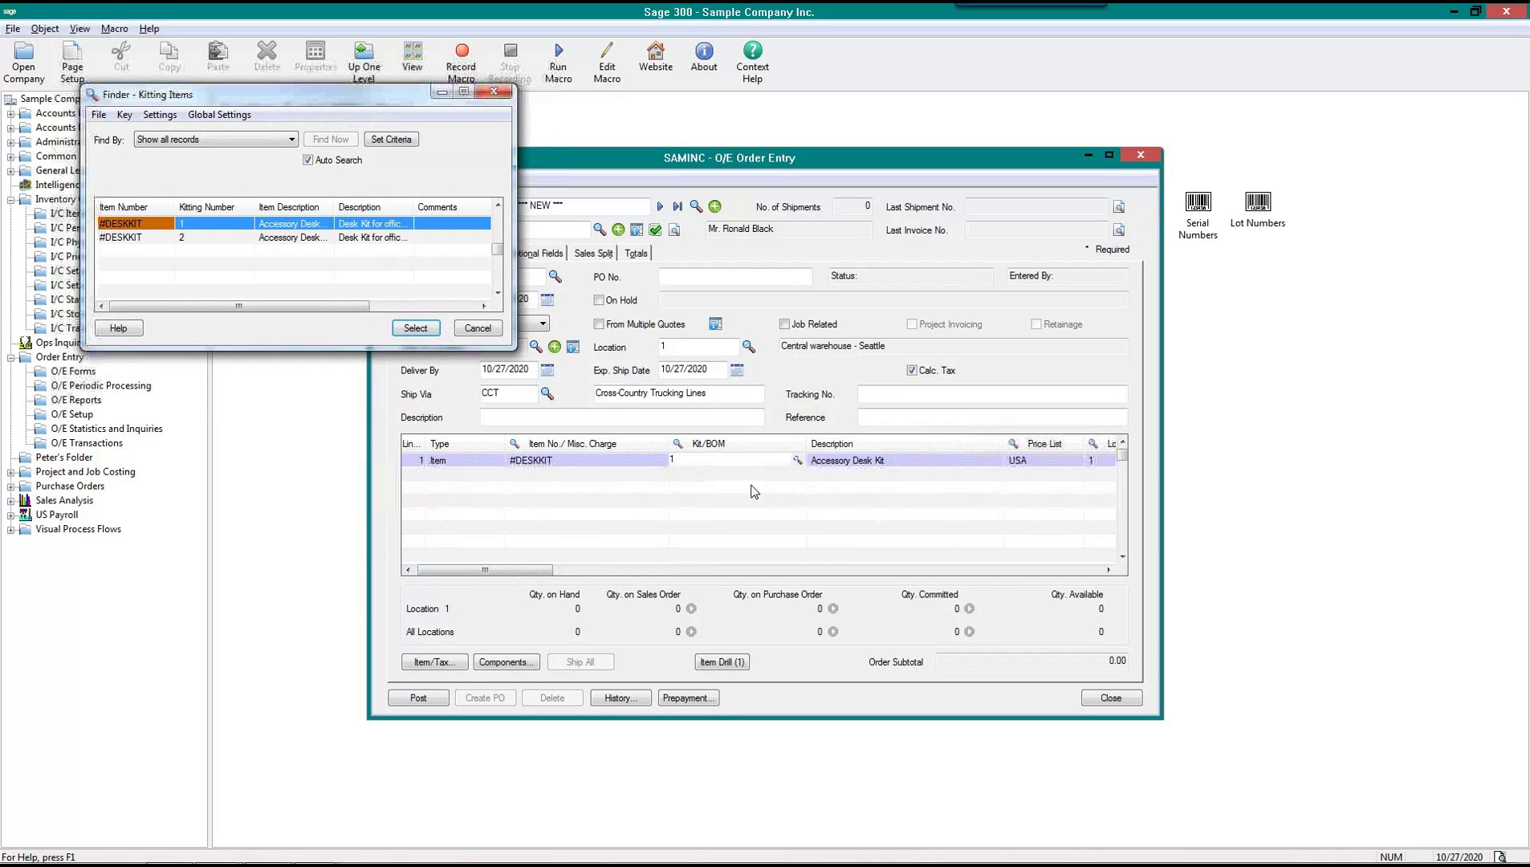
pyautogui.click(365, 227)
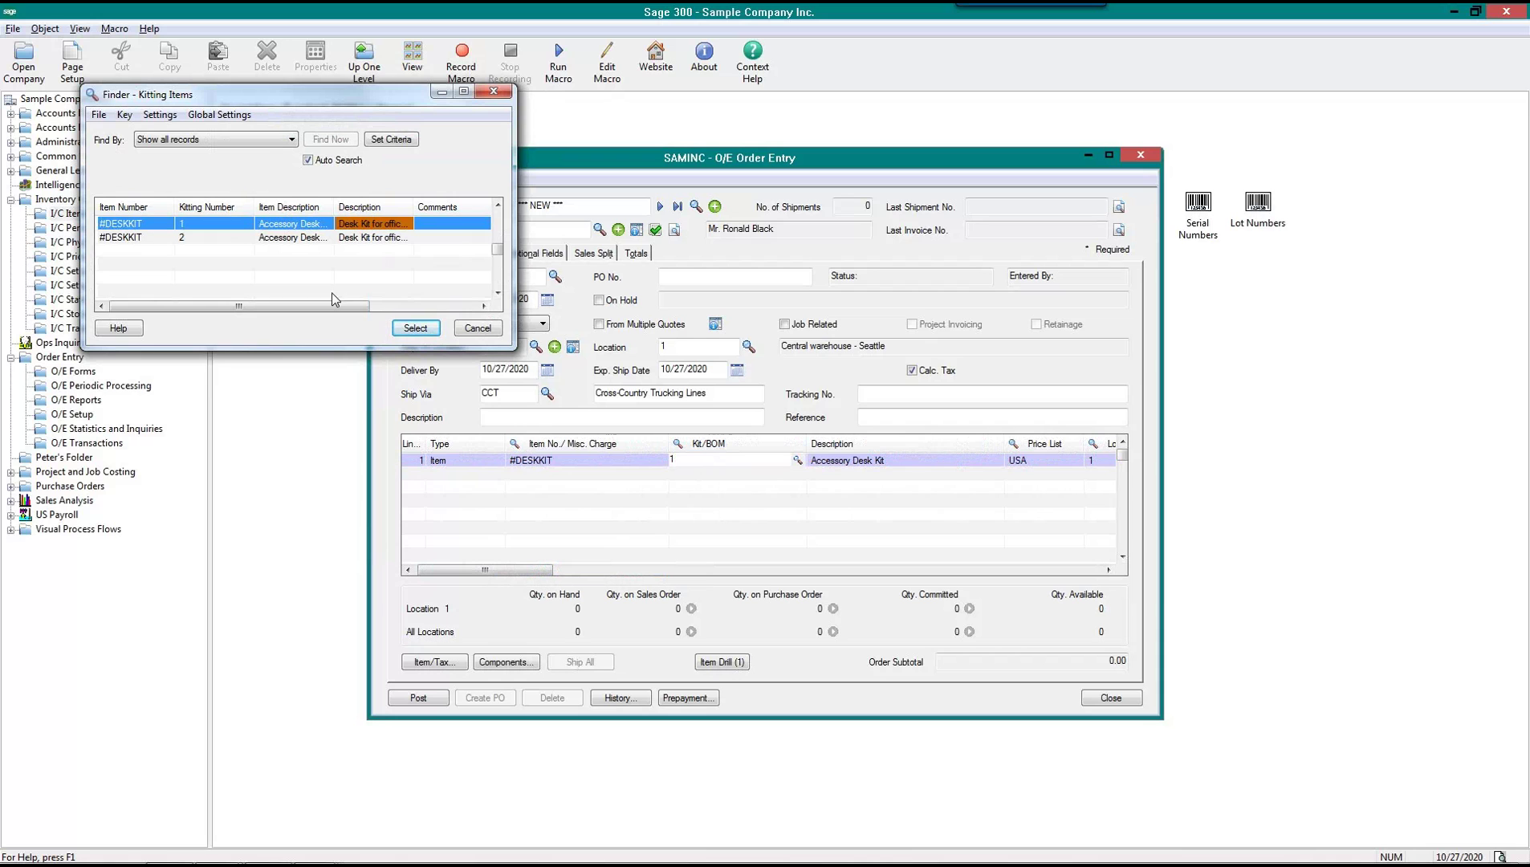
pyautogui.click(485, 332)
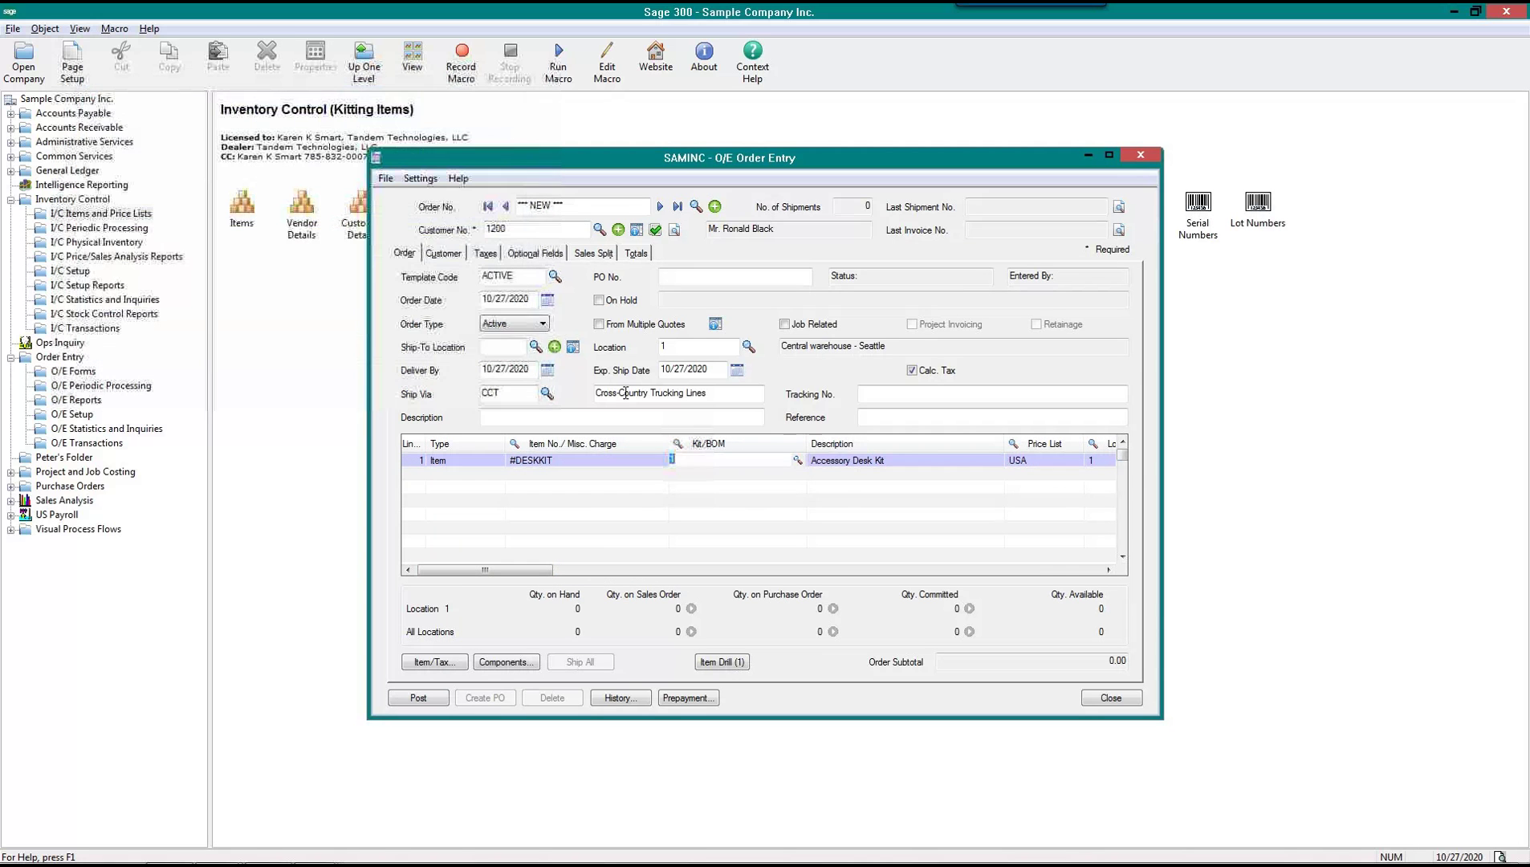
pyautogui.click(841, 486)
pyautogui.moveTo(546, 571); pyautogui.dragTo(643, 572)
pyautogui.click(887, 459)
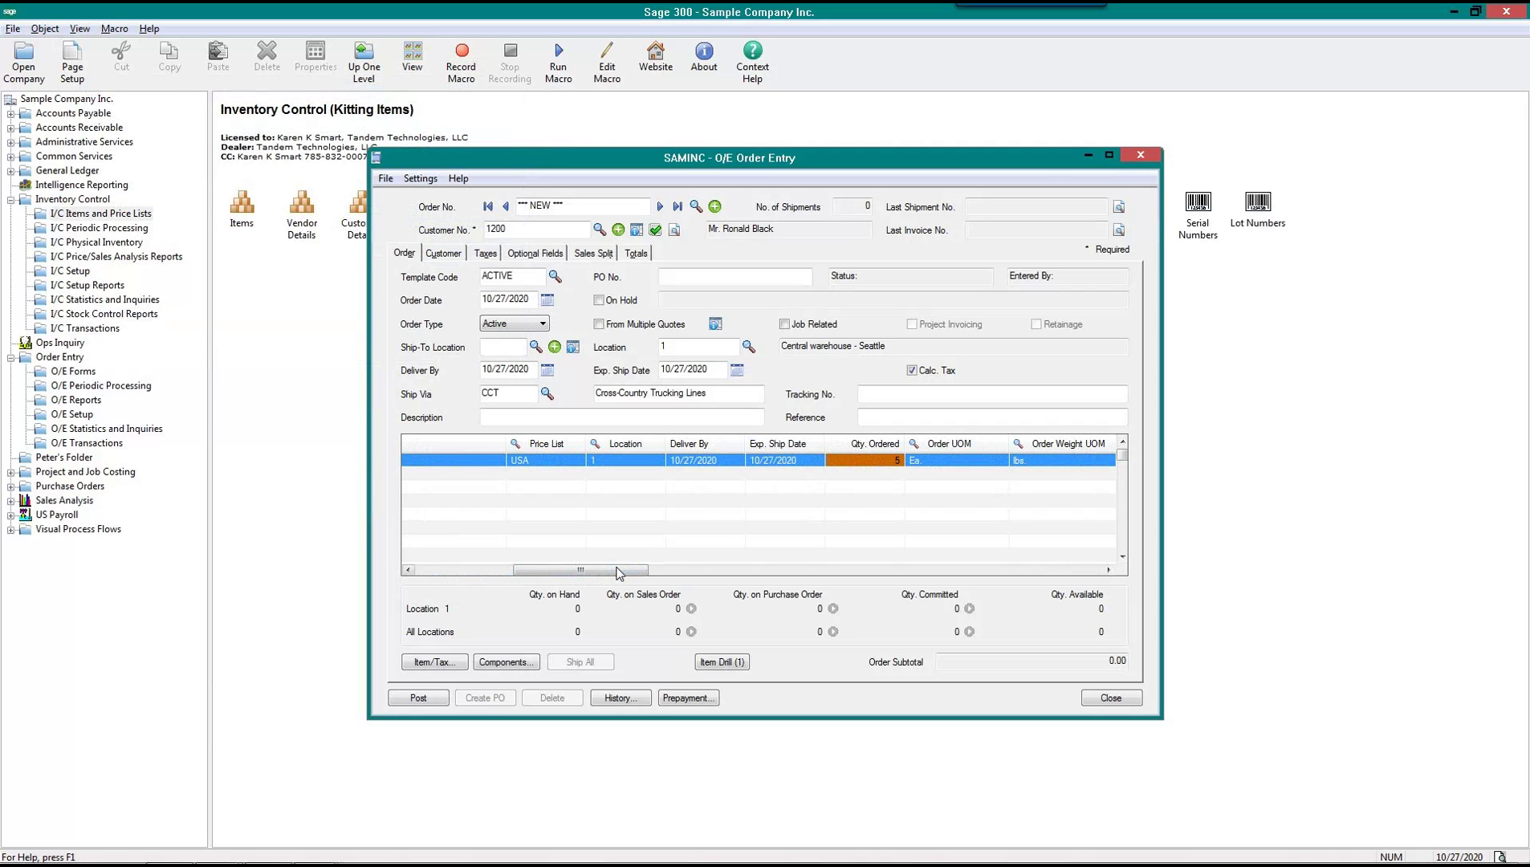
# Post the DESKKIT sales order without printing the order confirmation and close O/E Order Entry
pyautogui.moveTo(617, 571); pyautogui.dragTo(758, 589)
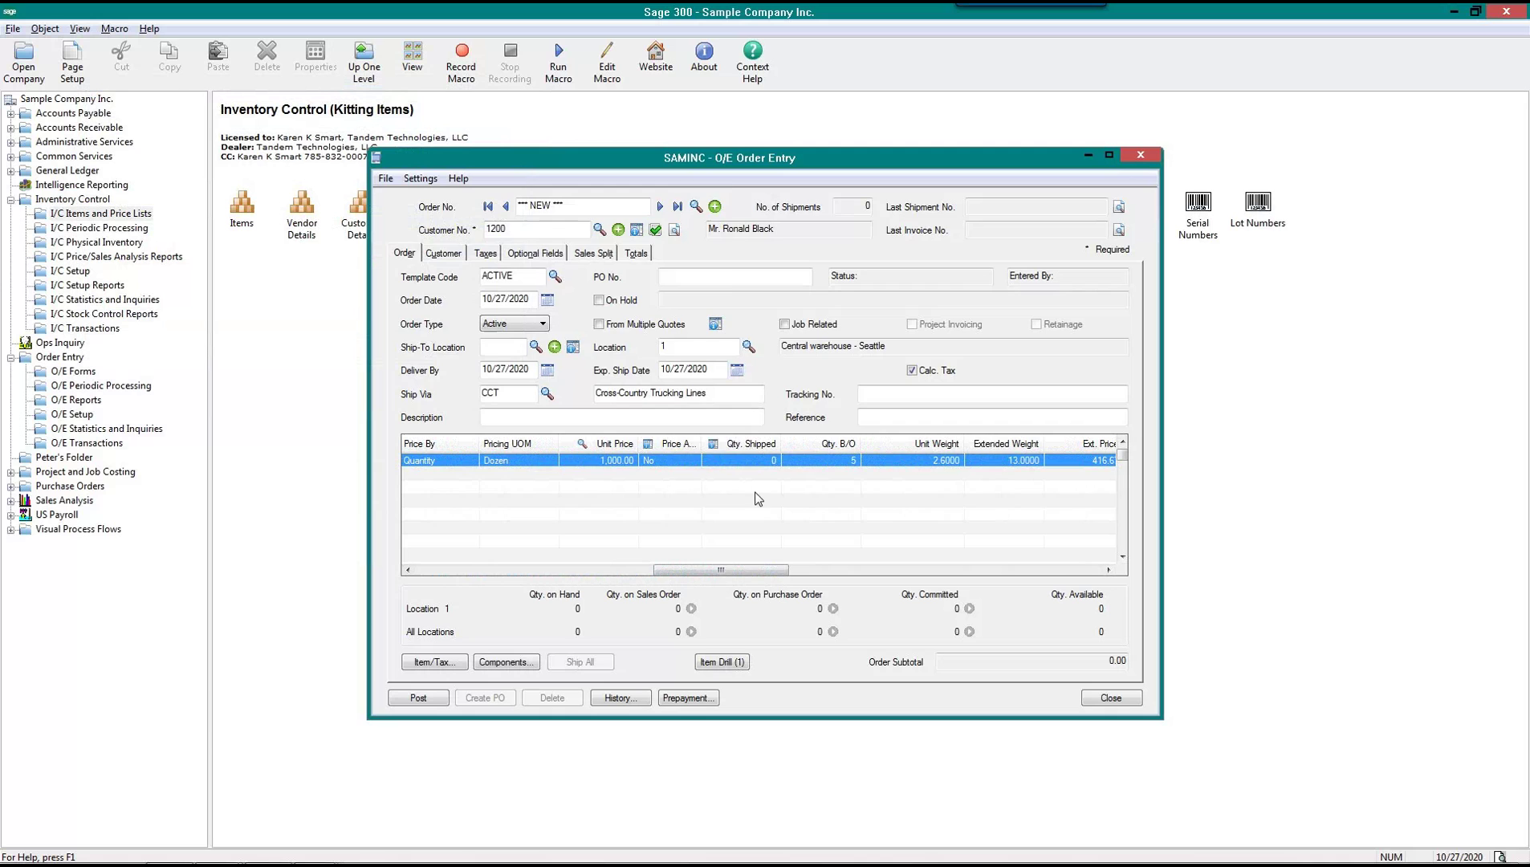
pyautogui.click(755, 441)
pyautogui.click(687, 329)
pyautogui.click(418, 698)
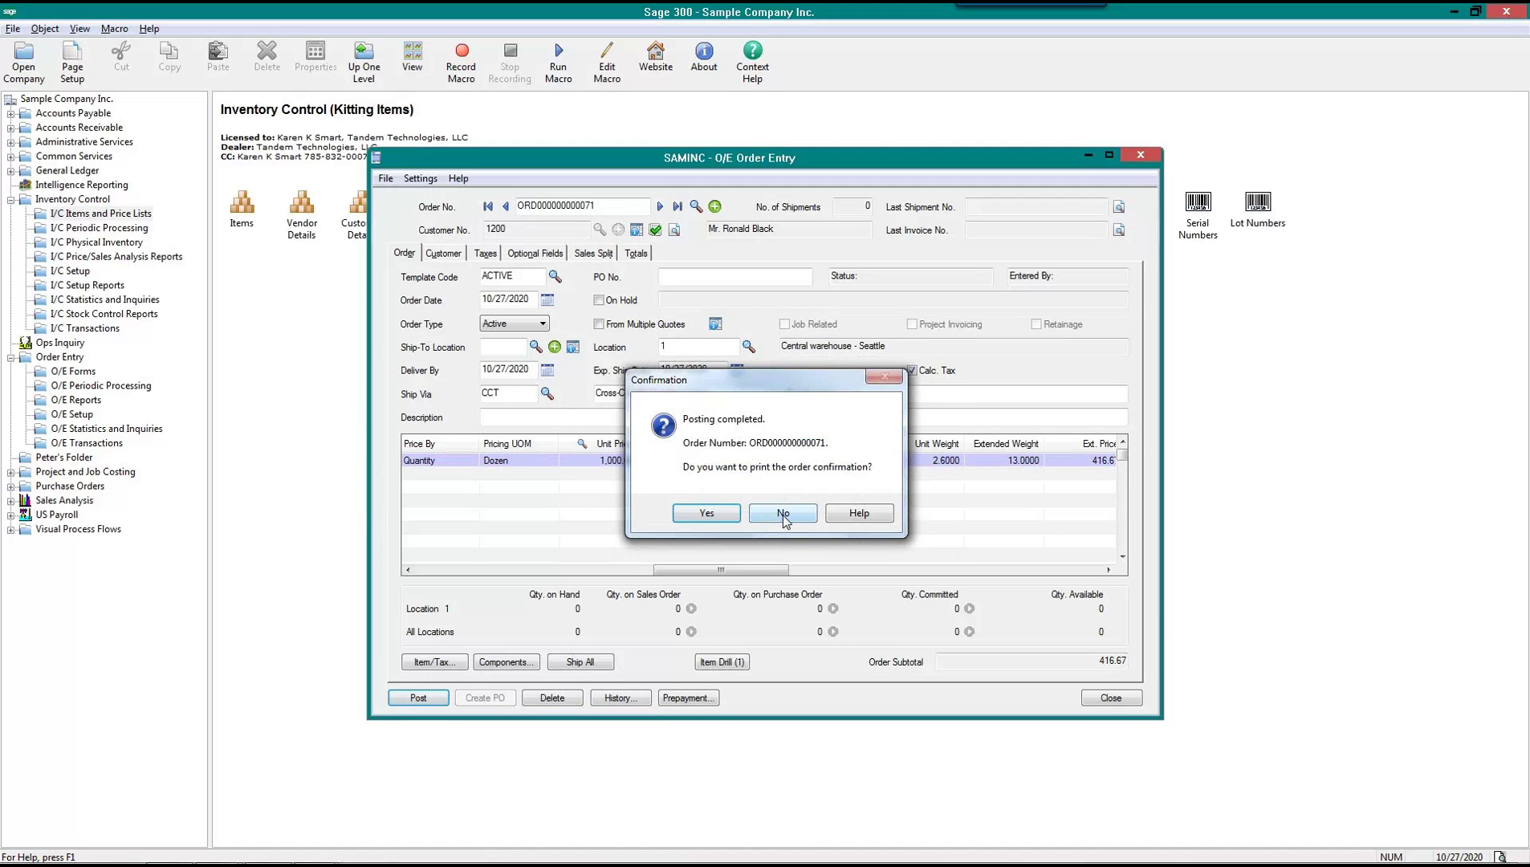
pyautogui.click(783, 514)
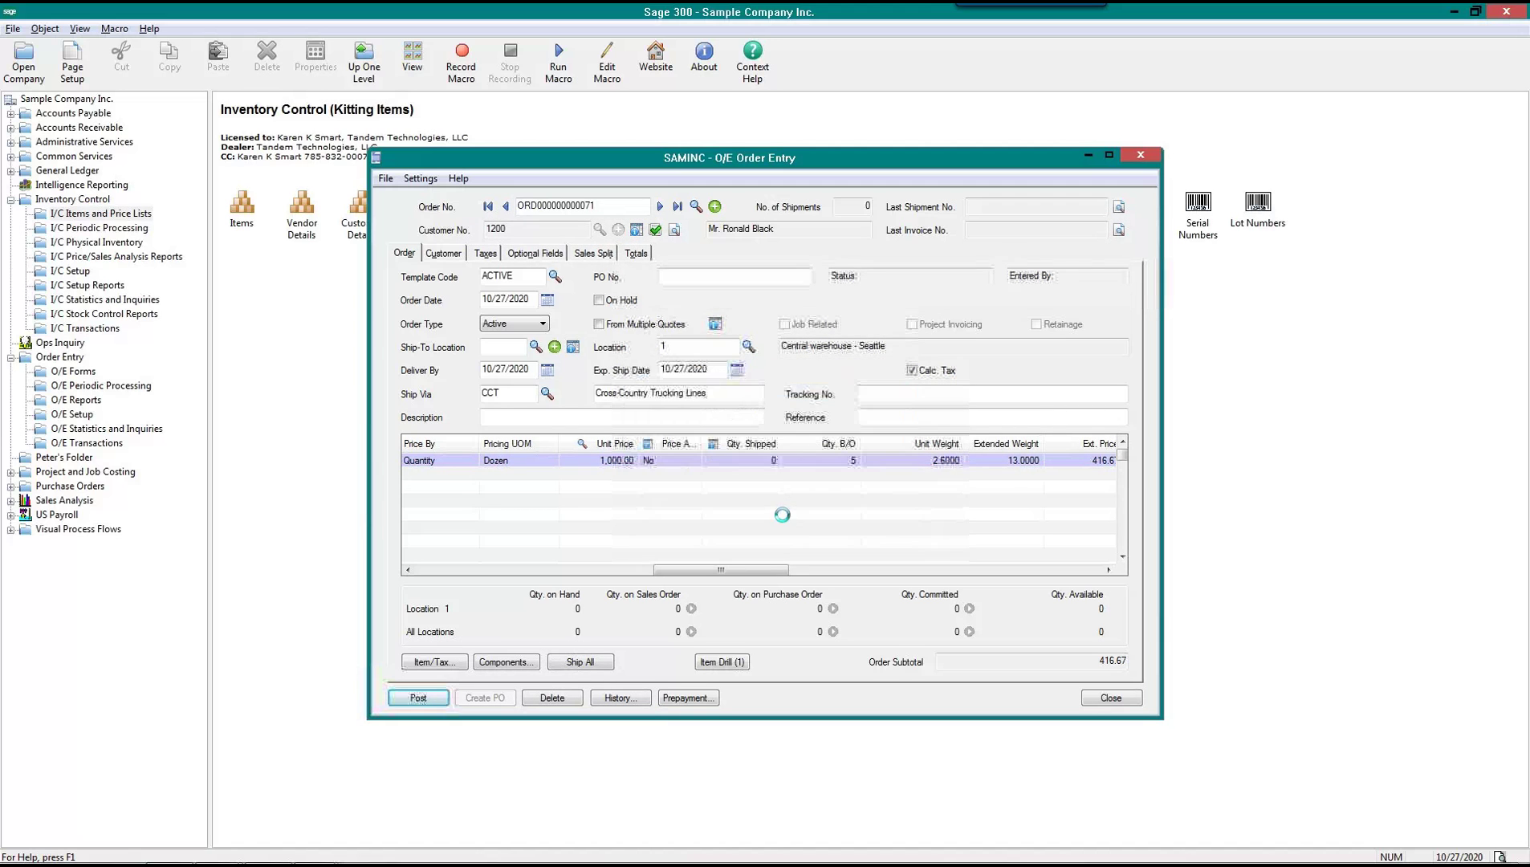
pyautogui.click(1112, 699)
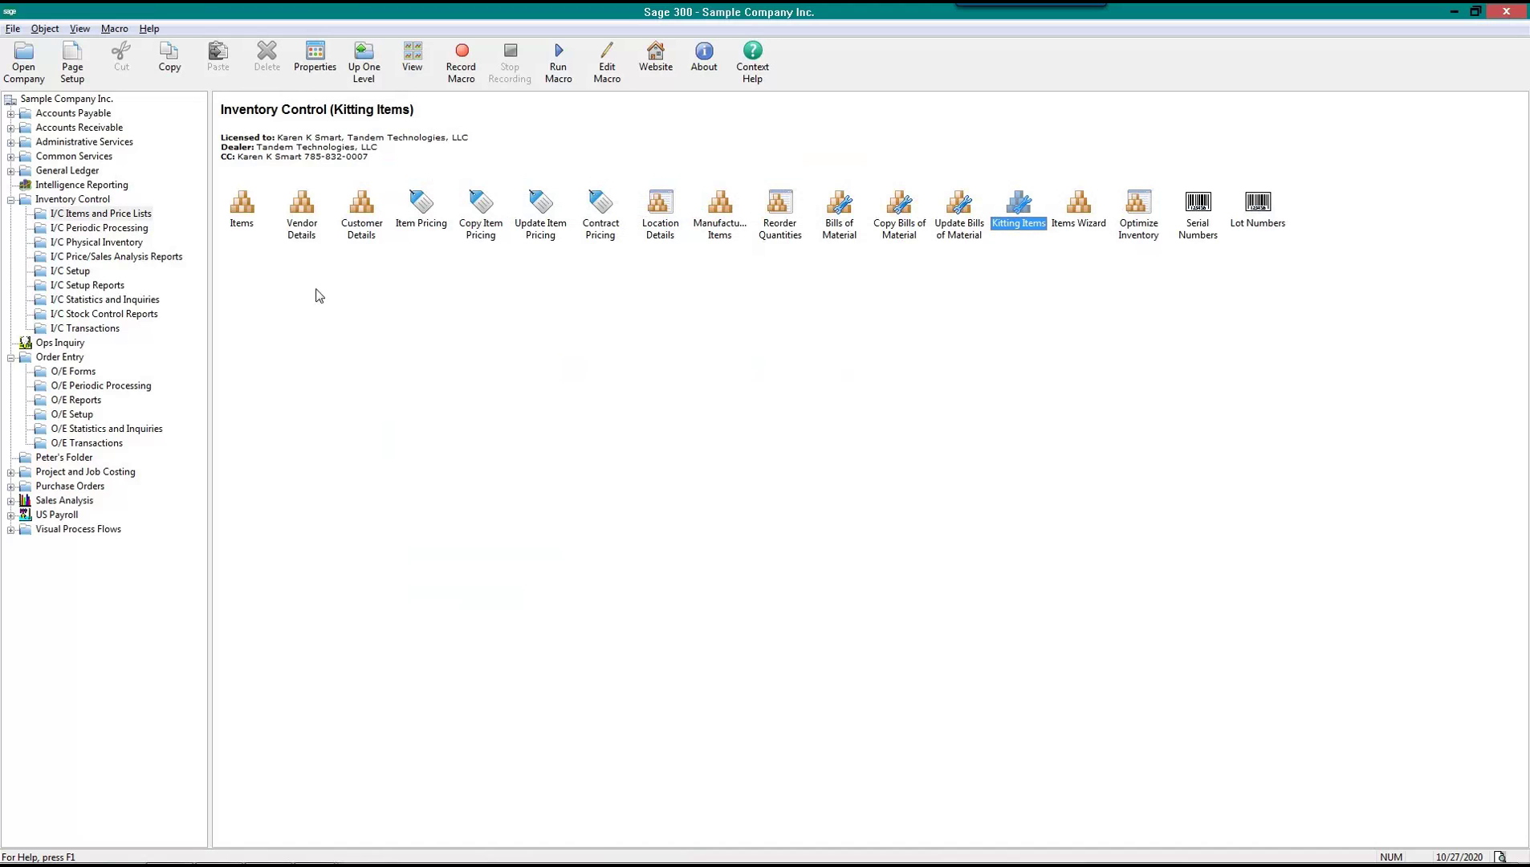
# Open O/E Shipment Entry, enter the customer number and load that customer's order dated 10/27/2020 into a new shipment
pyautogui.click(82, 444)
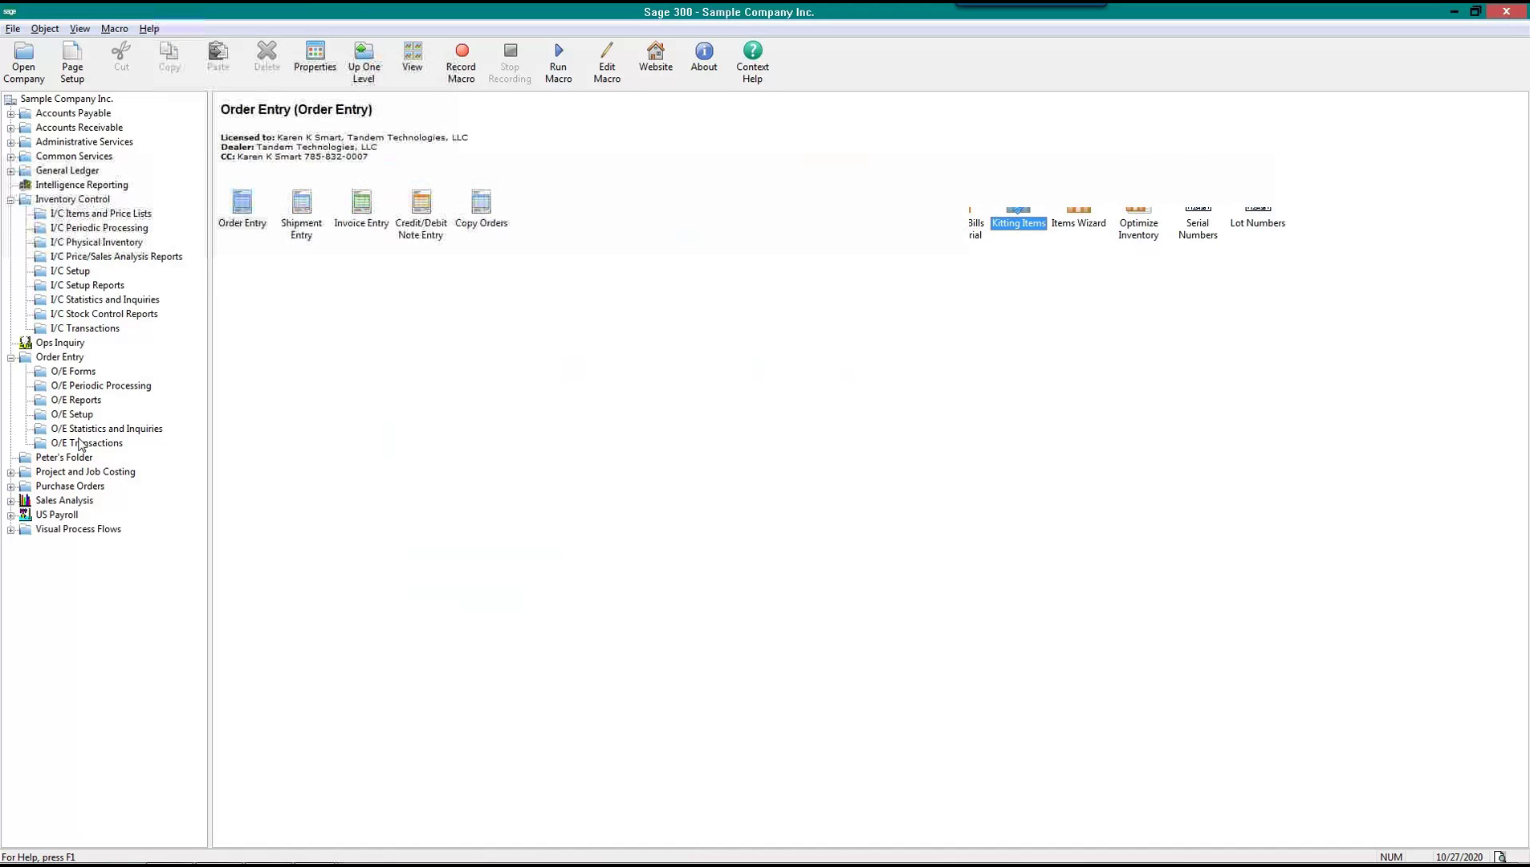
pyautogui.doubleClick(297, 227)
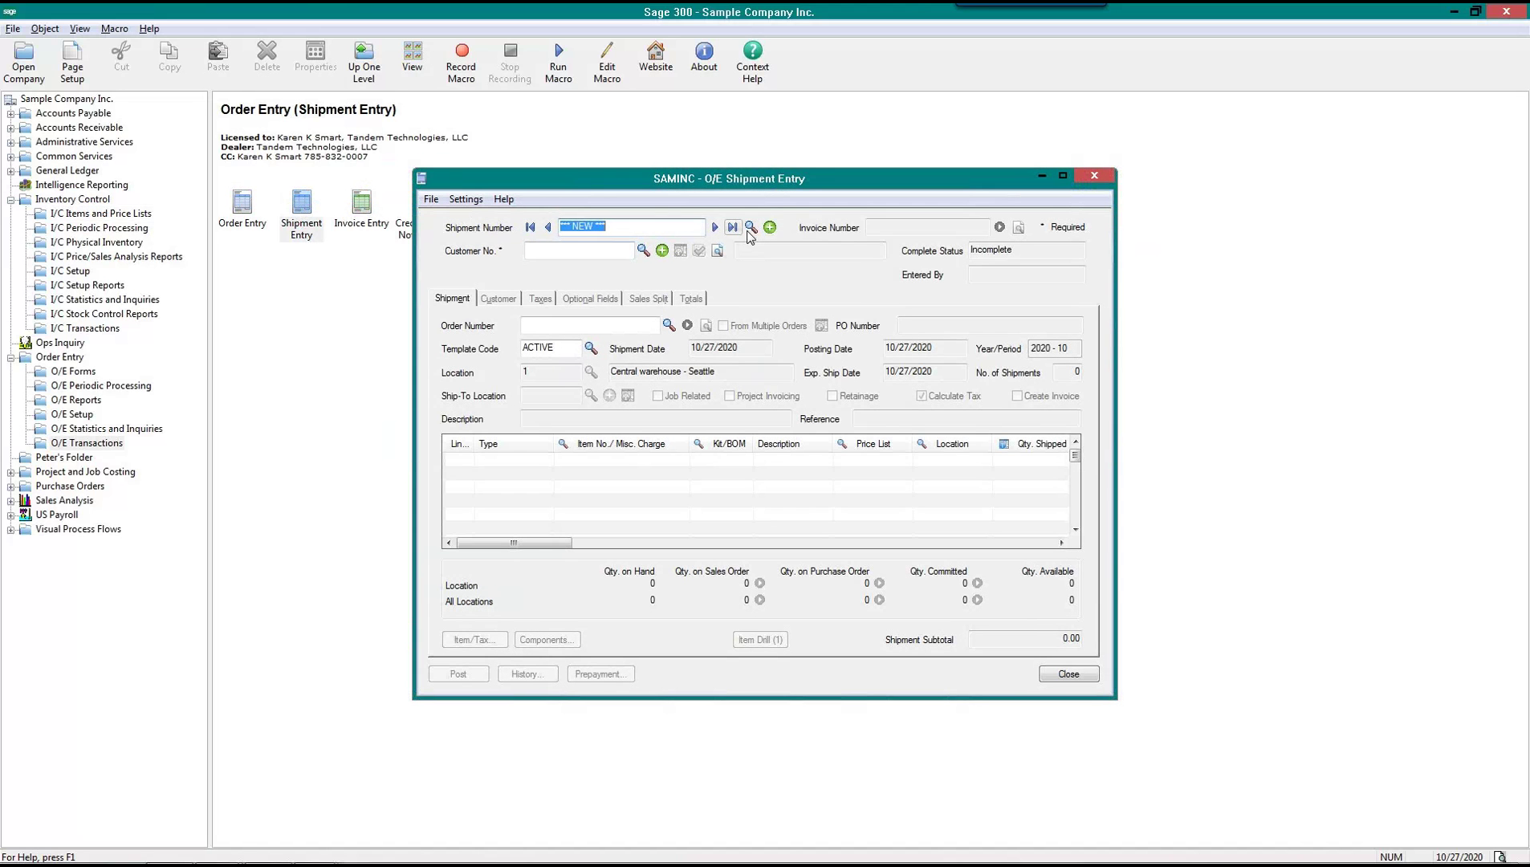
pyautogui.click(613, 250)
pyautogui.write('120')
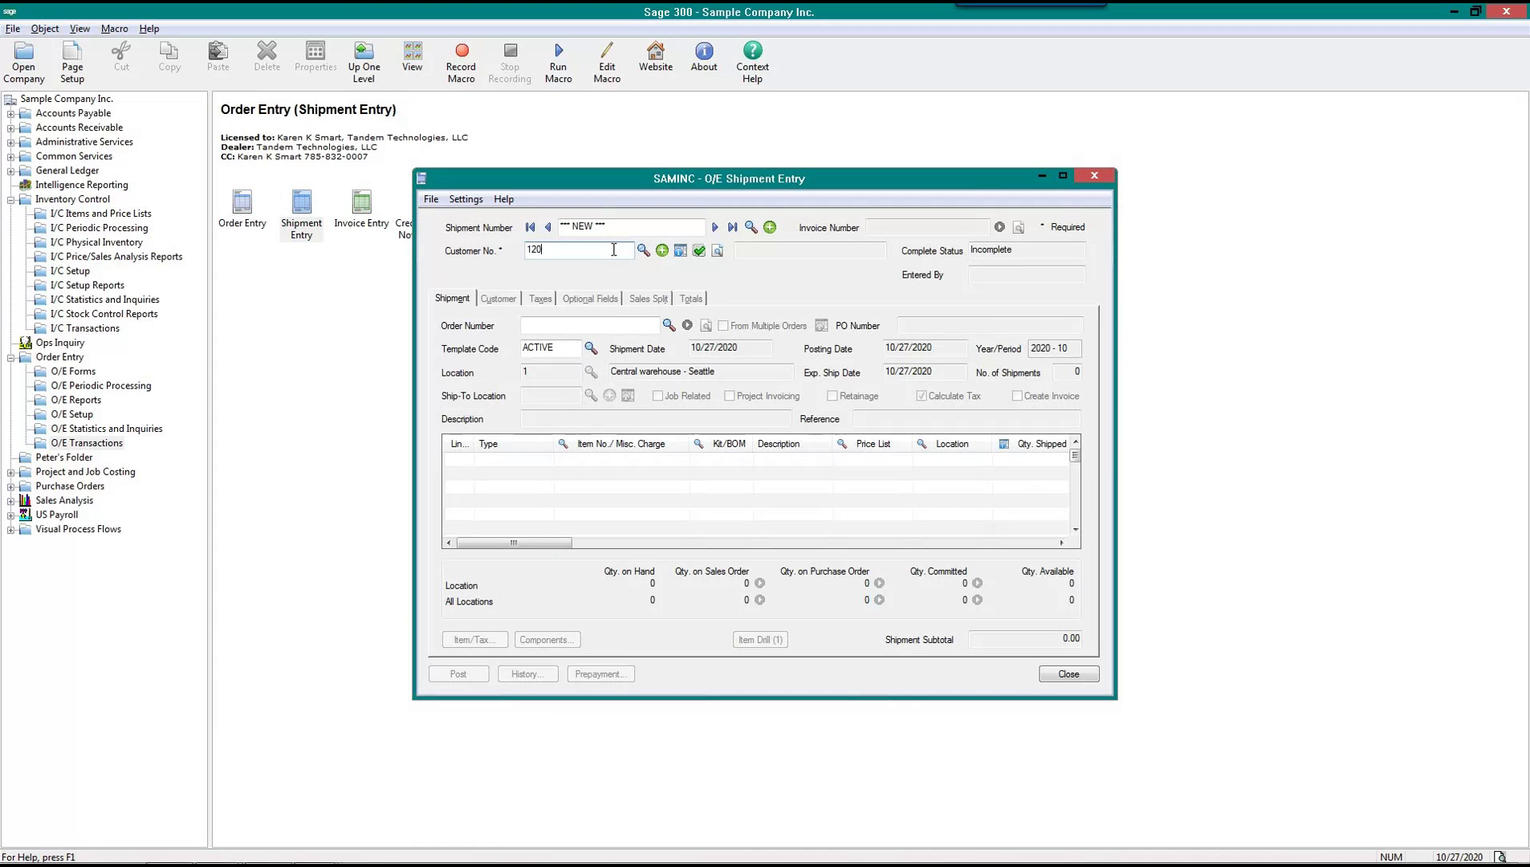
pyautogui.write('0')
pyautogui.press('Tab')
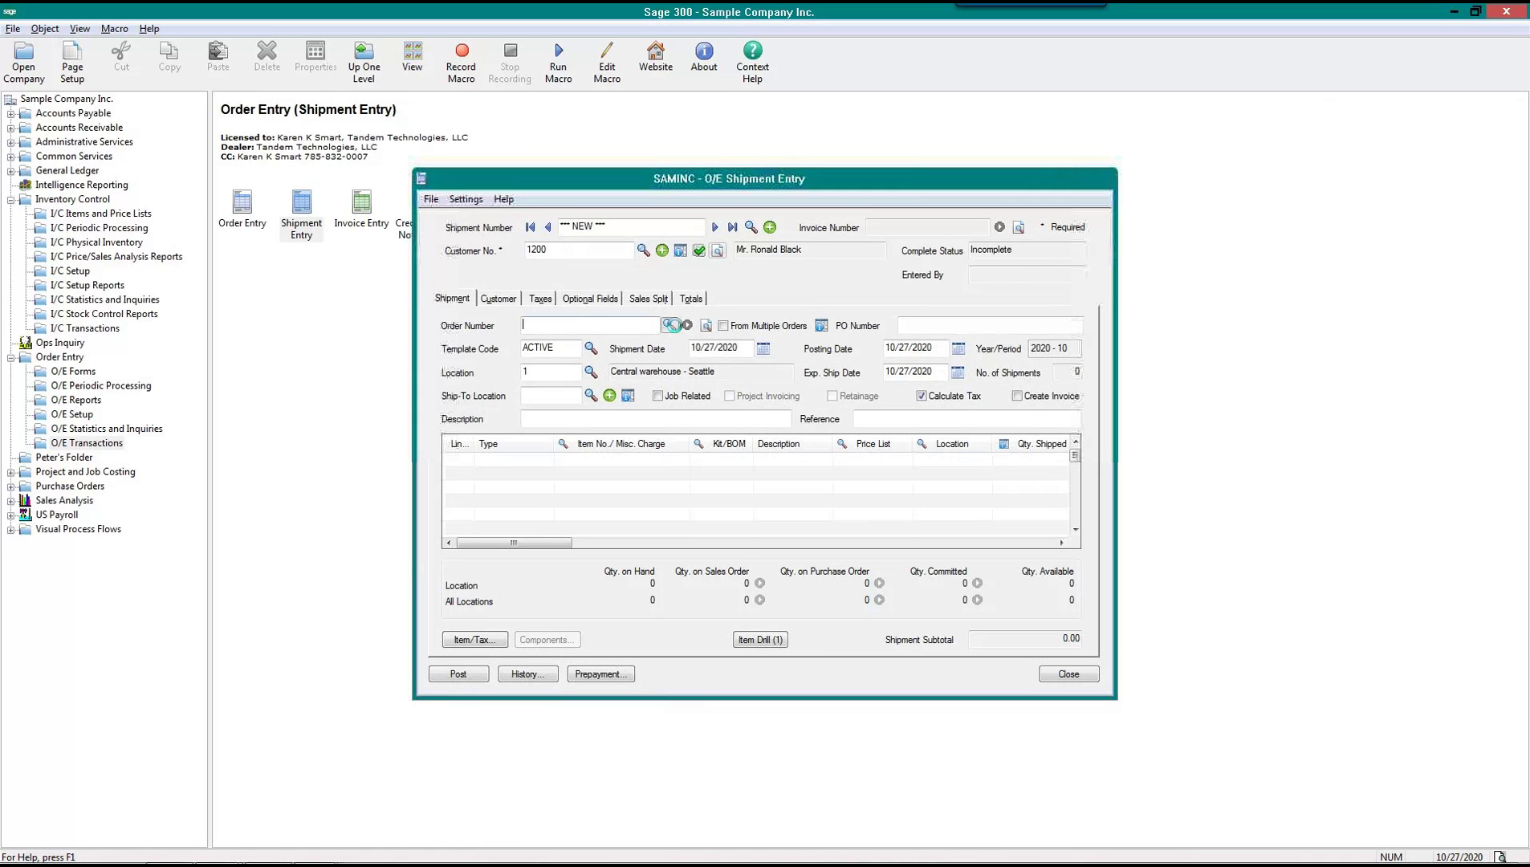
pyautogui.click(672, 325)
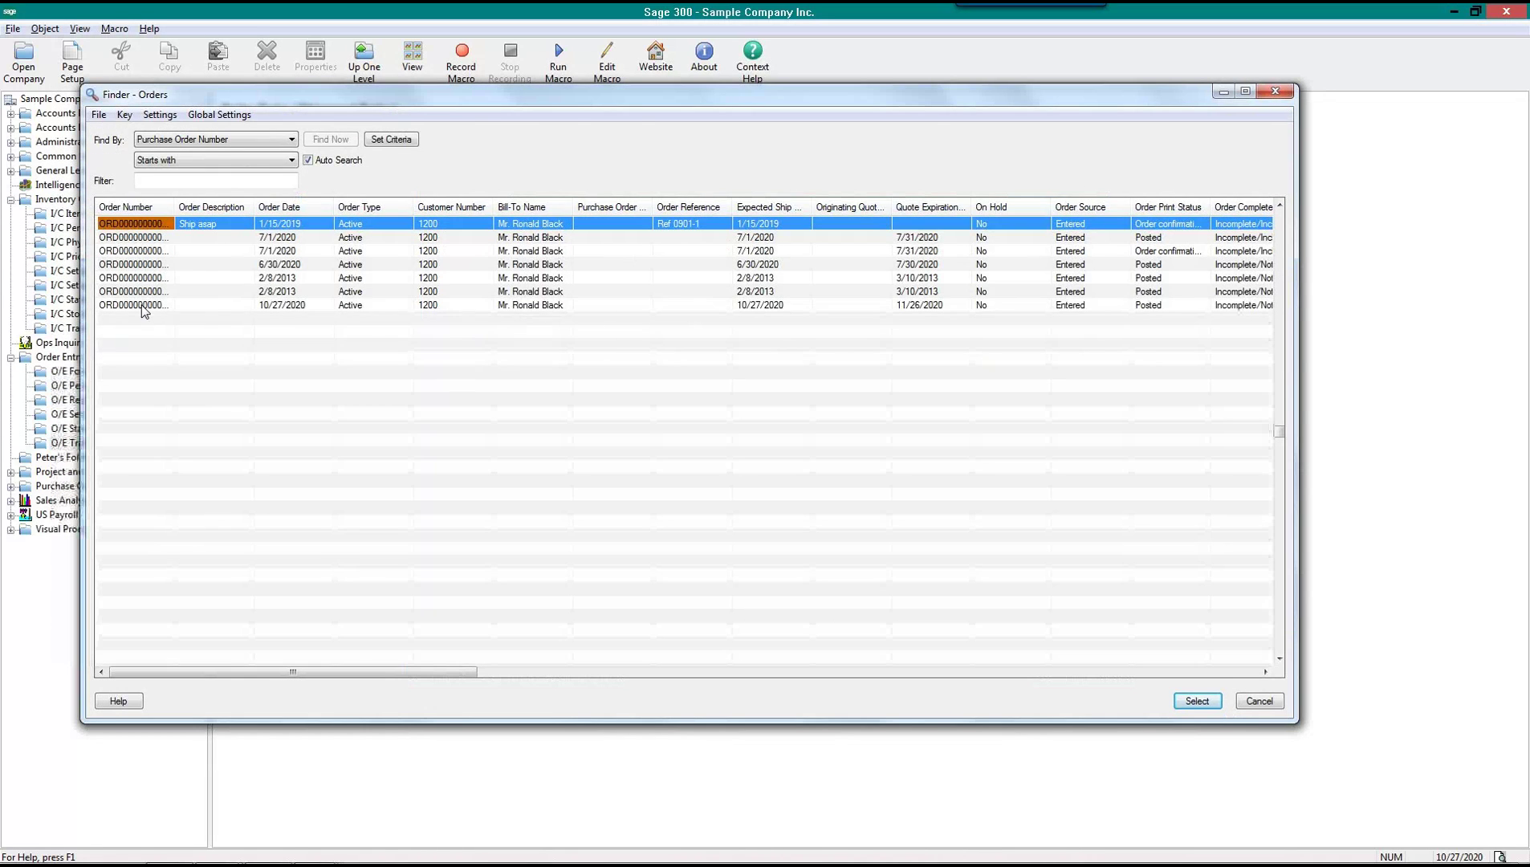
pyautogui.doubleClick(141, 306)
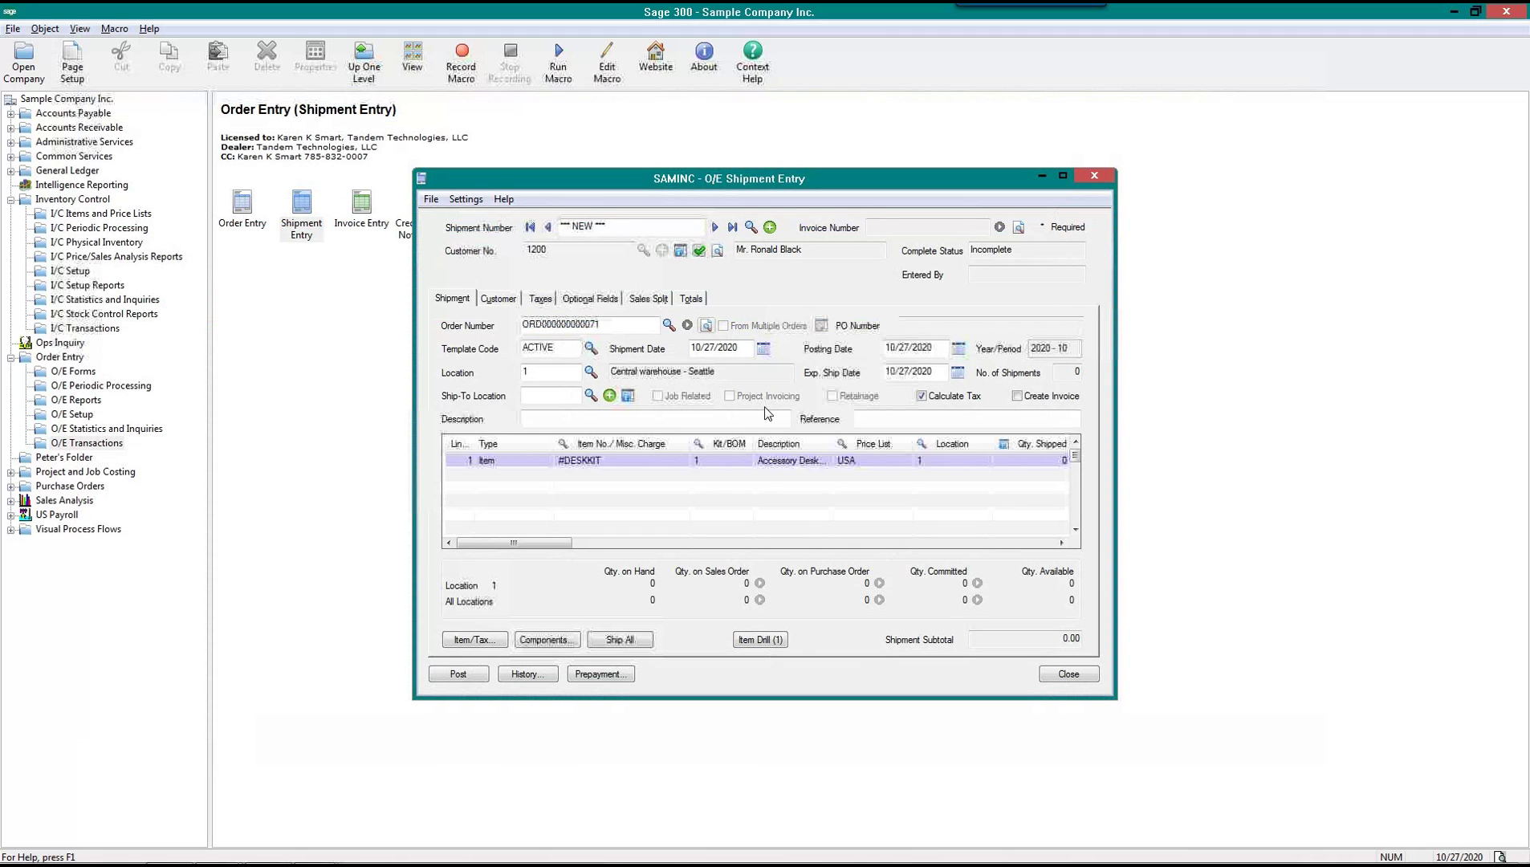
# Set the quantity shipped on the DESKKIT shipment line to 5
pyautogui.click(732, 452)
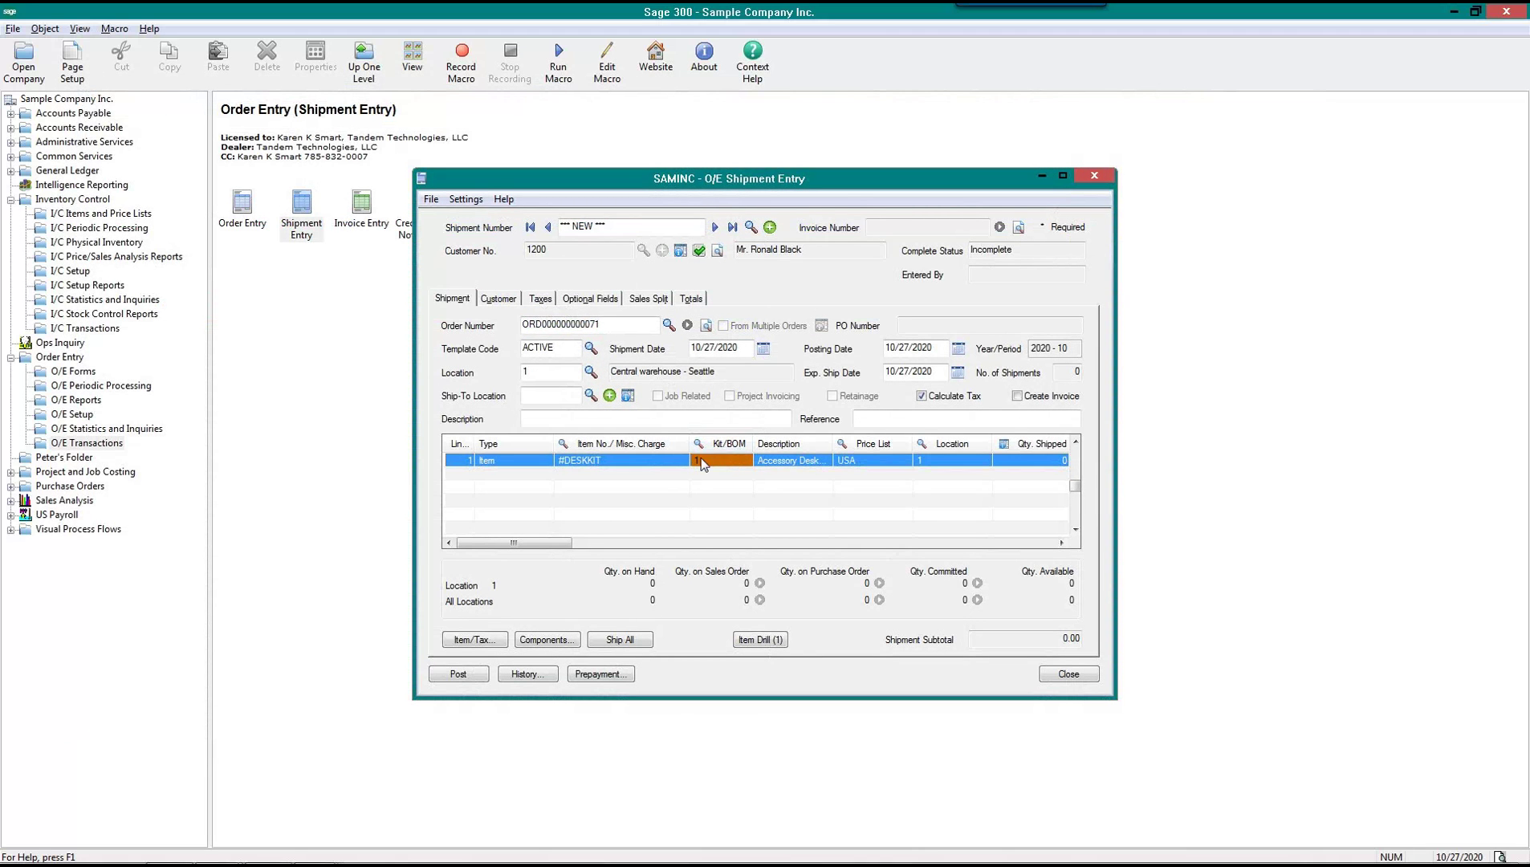
pyautogui.click(613, 463)
pyautogui.press('Tab')
pyautogui.press('Tab')
pyautogui.press('Tab')
pyautogui.press('Tab')
pyautogui.moveTo(530, 543); pyautogui.dragTo(541, 552)
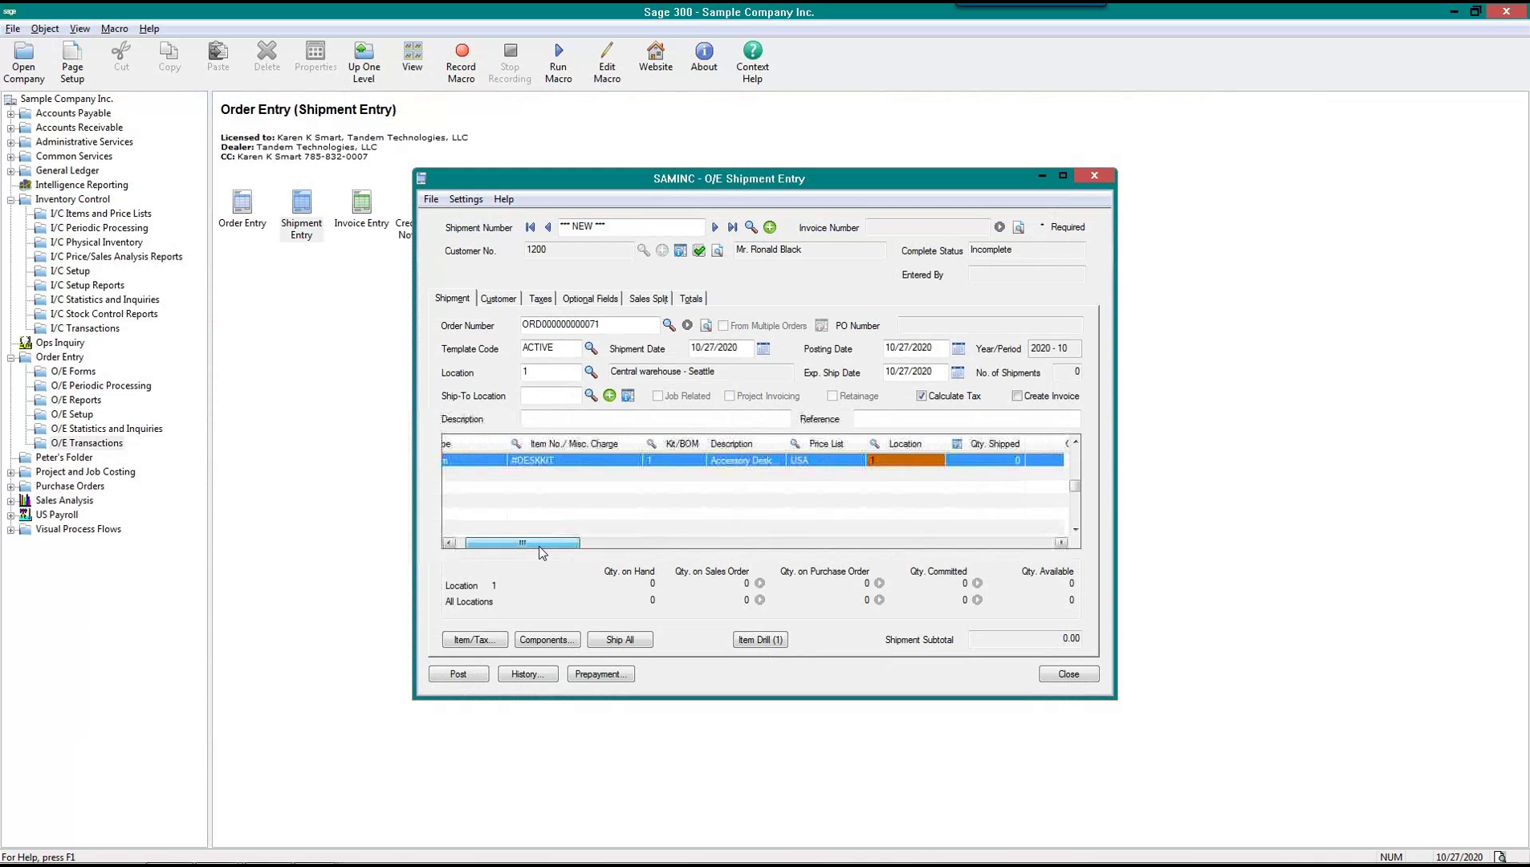
pyautogui.click(994, 462)
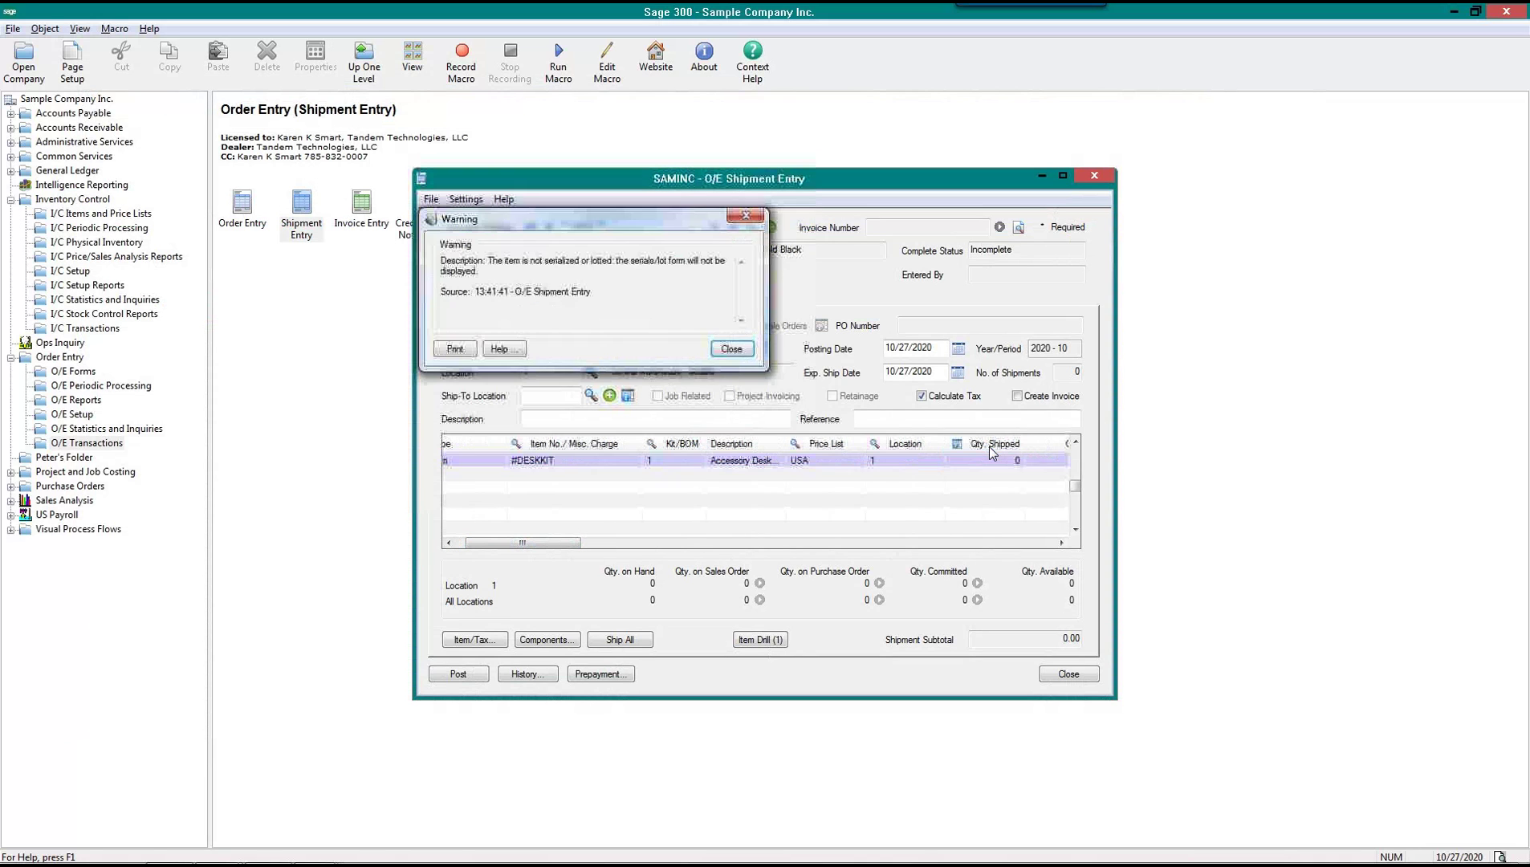
pyautogui.click(735, 350)
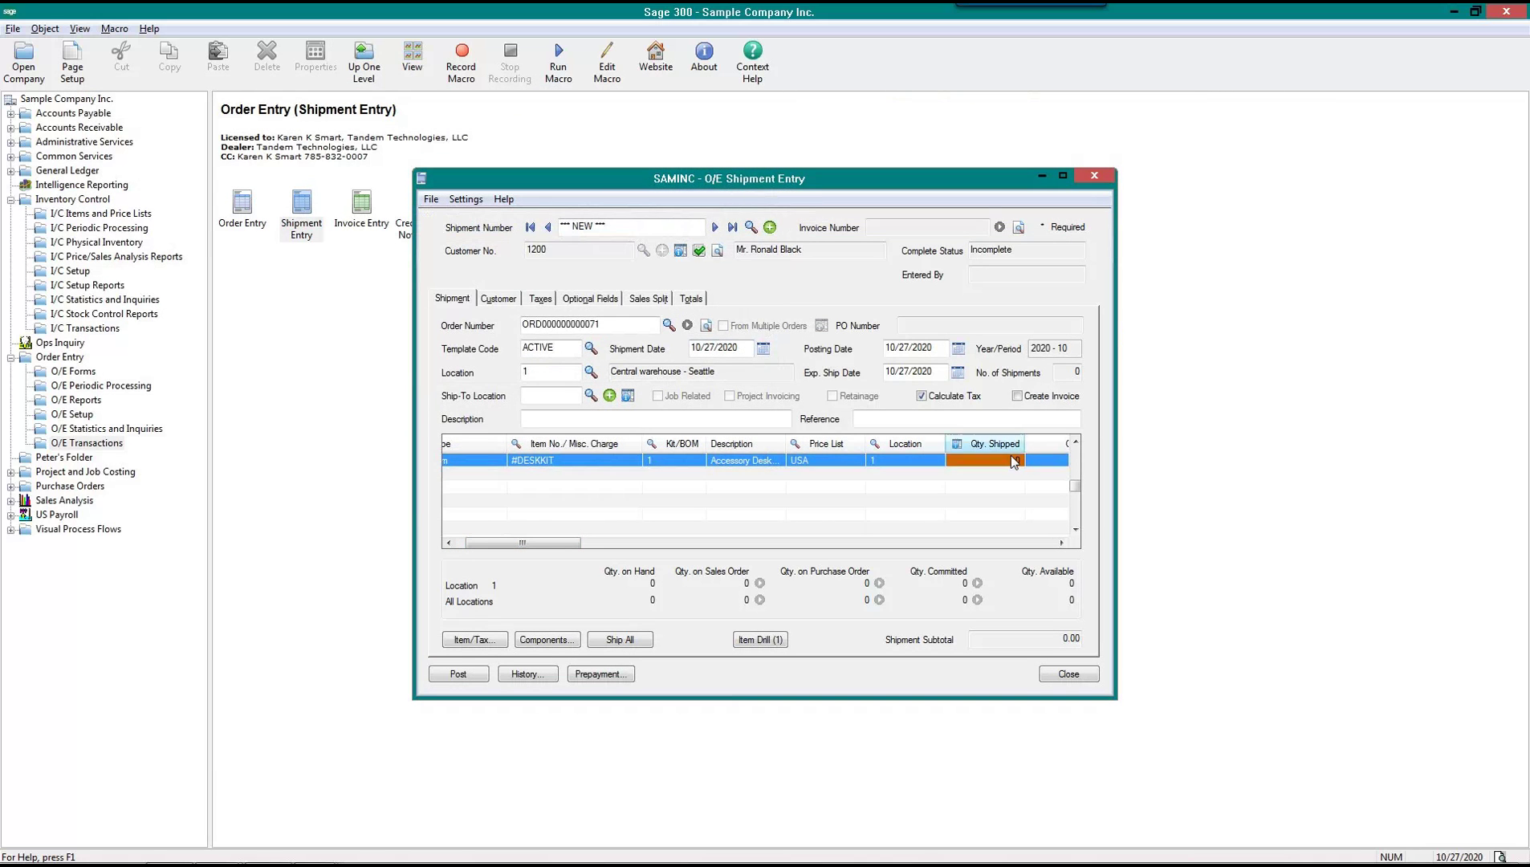
pyautogui.write('5')
pyautogui.press('Tab')
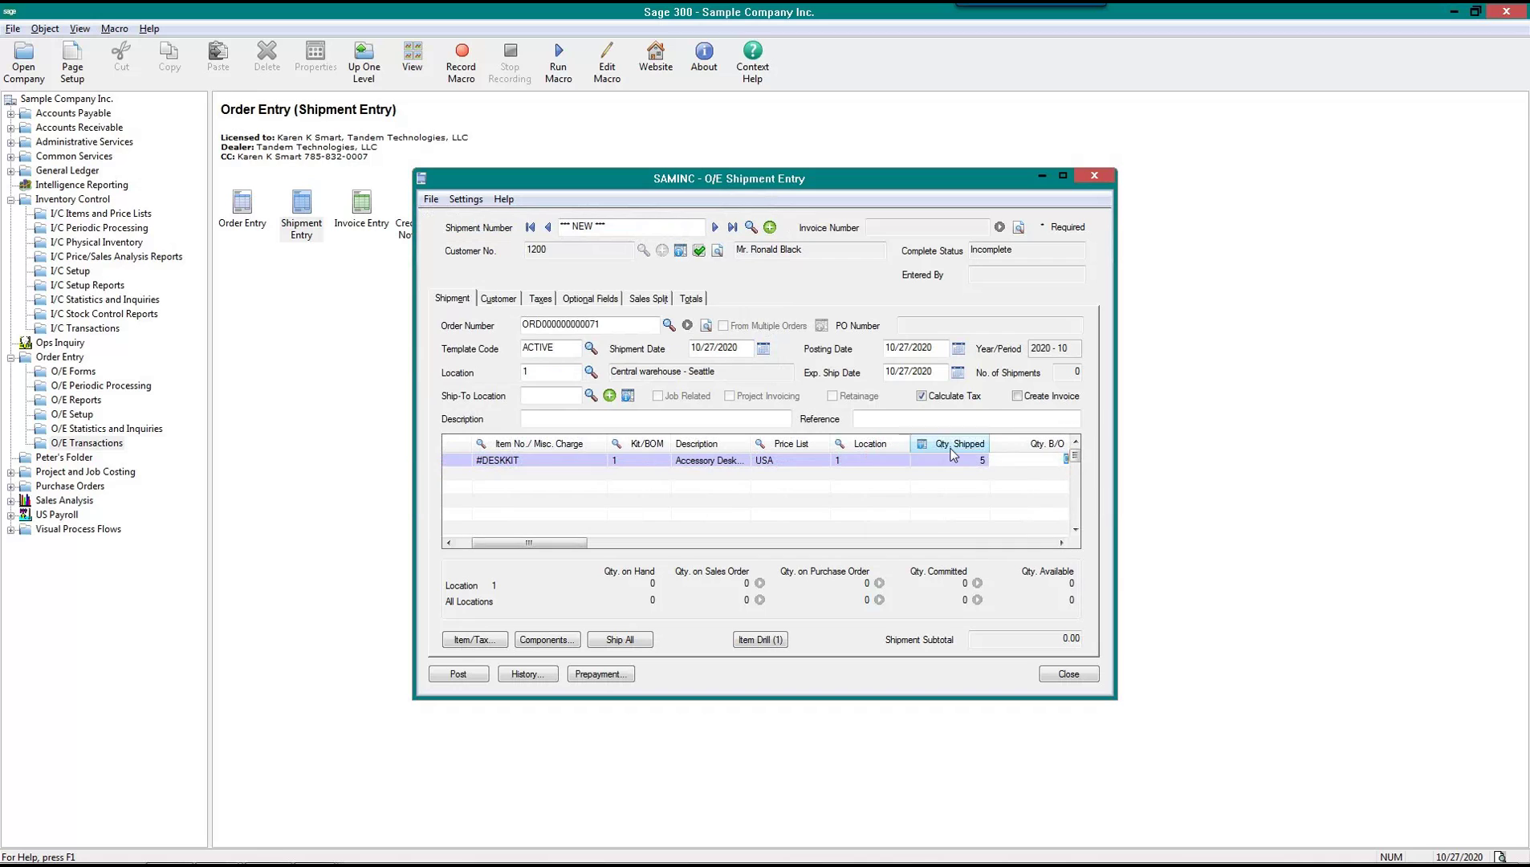
pyautogui.click(950, 448)
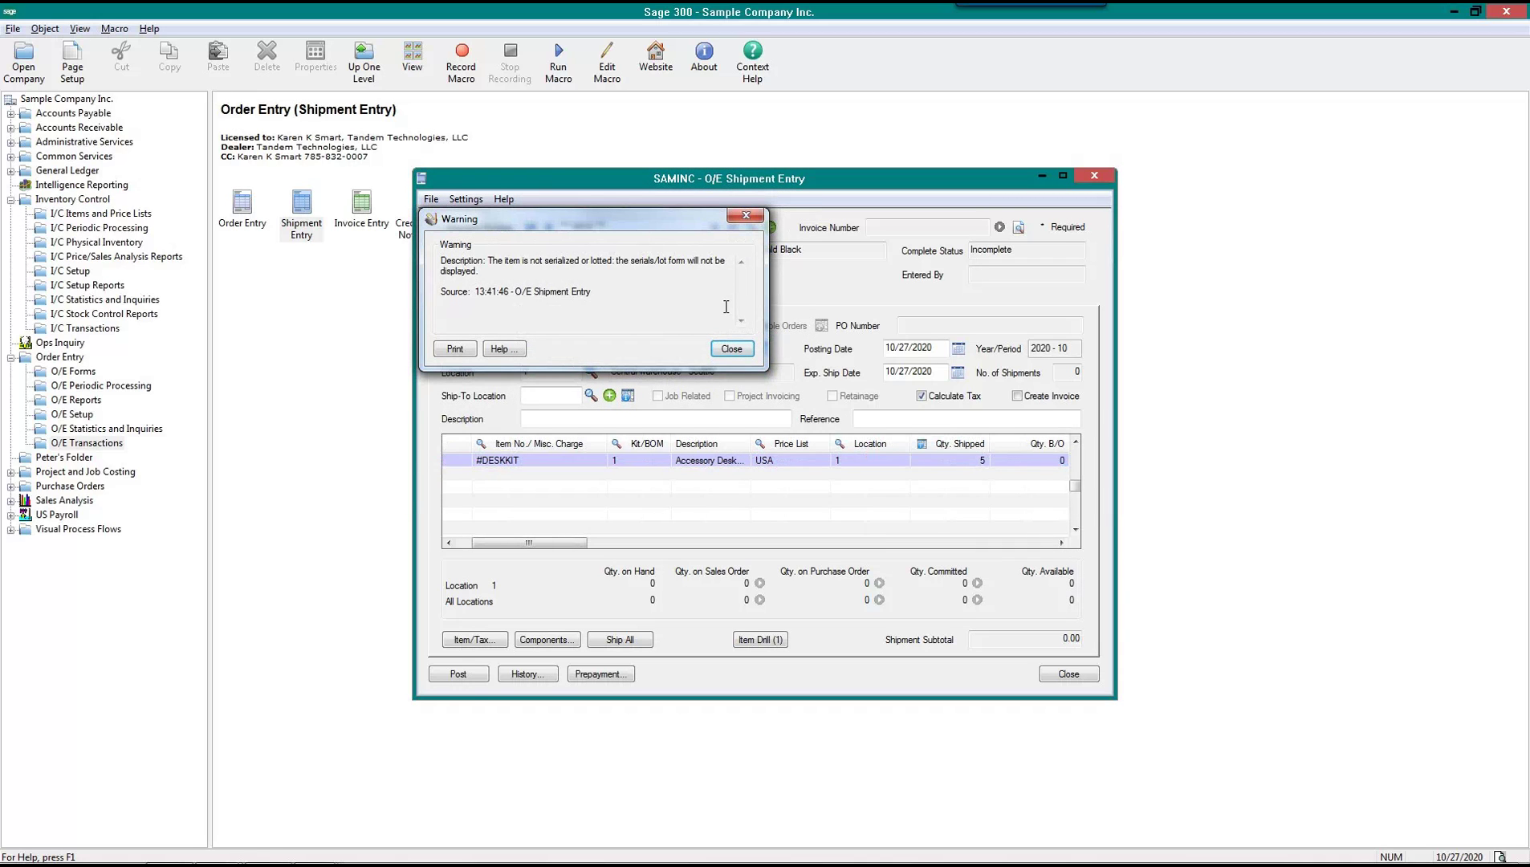
pyautogui.click(731, 348)
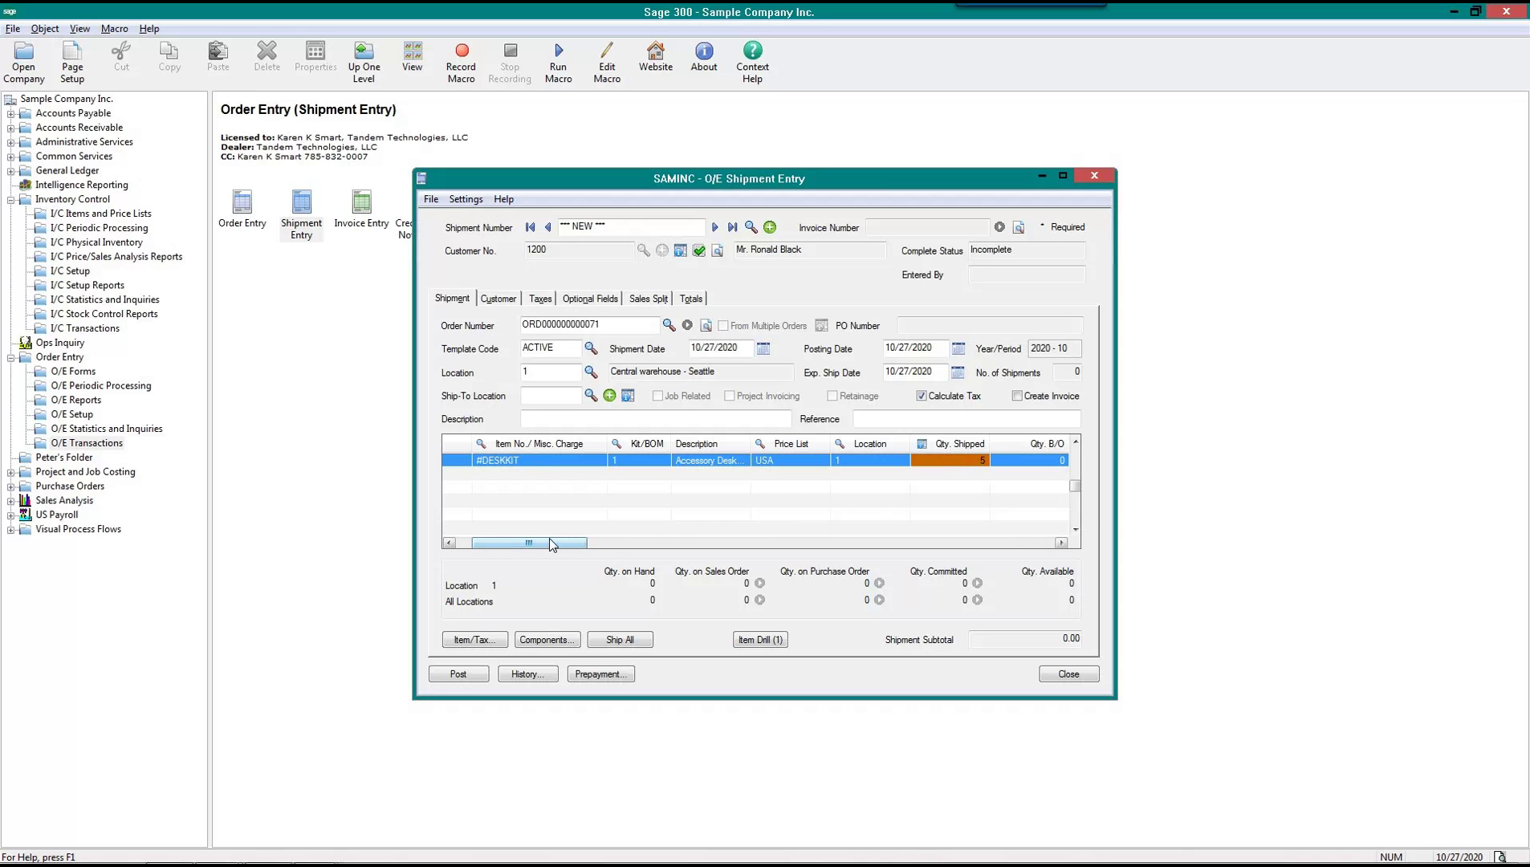
# Examine the DESKKIT shipment line's kitting components, checking each component's quantity shipped, shipment unit of measure and stock quantities
pyautogui.moveTo(552, 552); pyautogui.dragTo(612, 552)
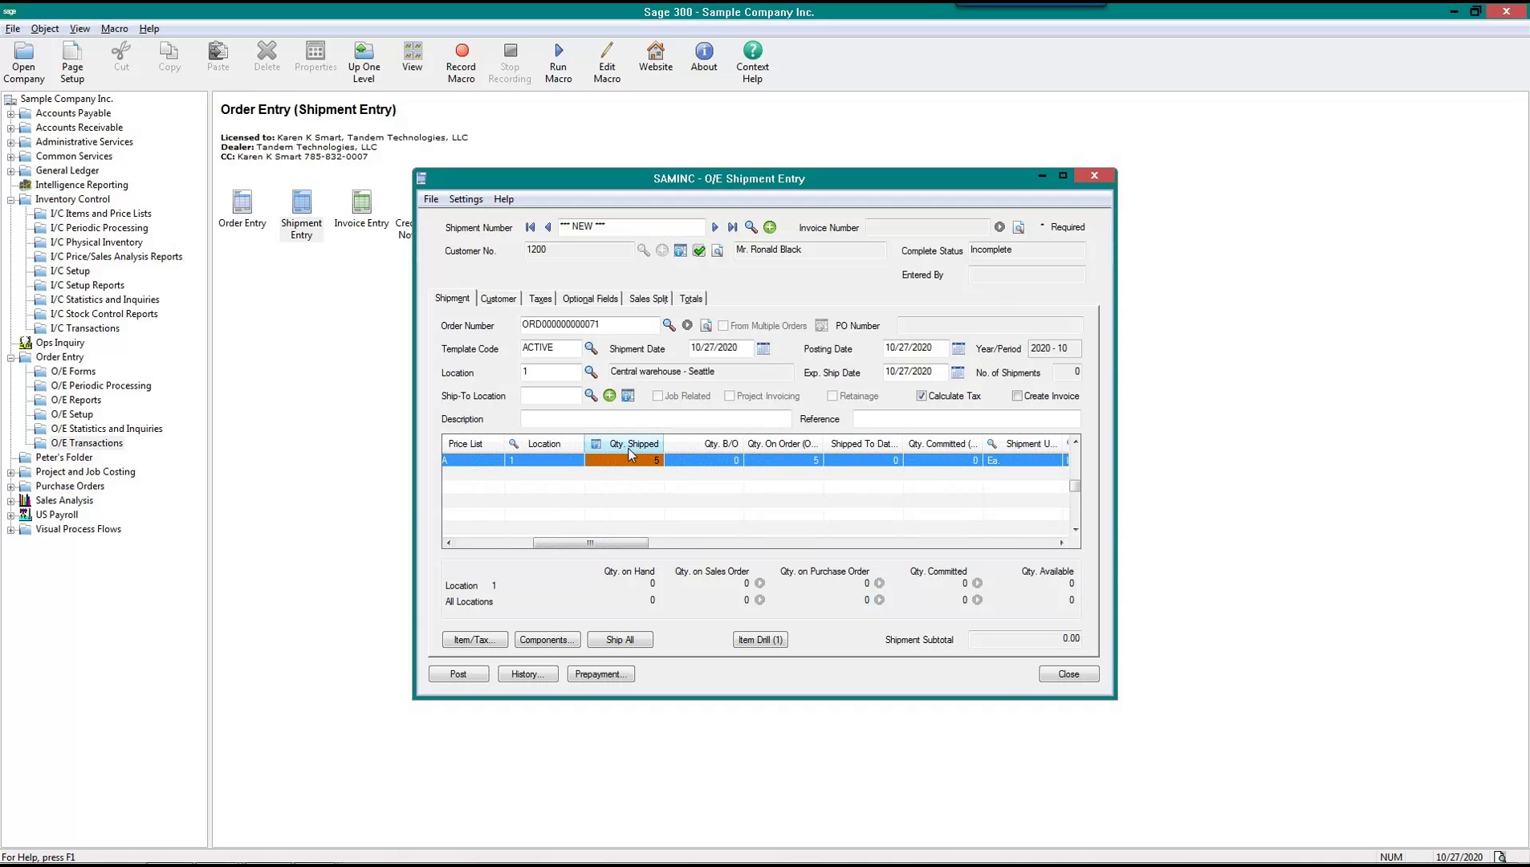
pyautogui.click(573, 640)
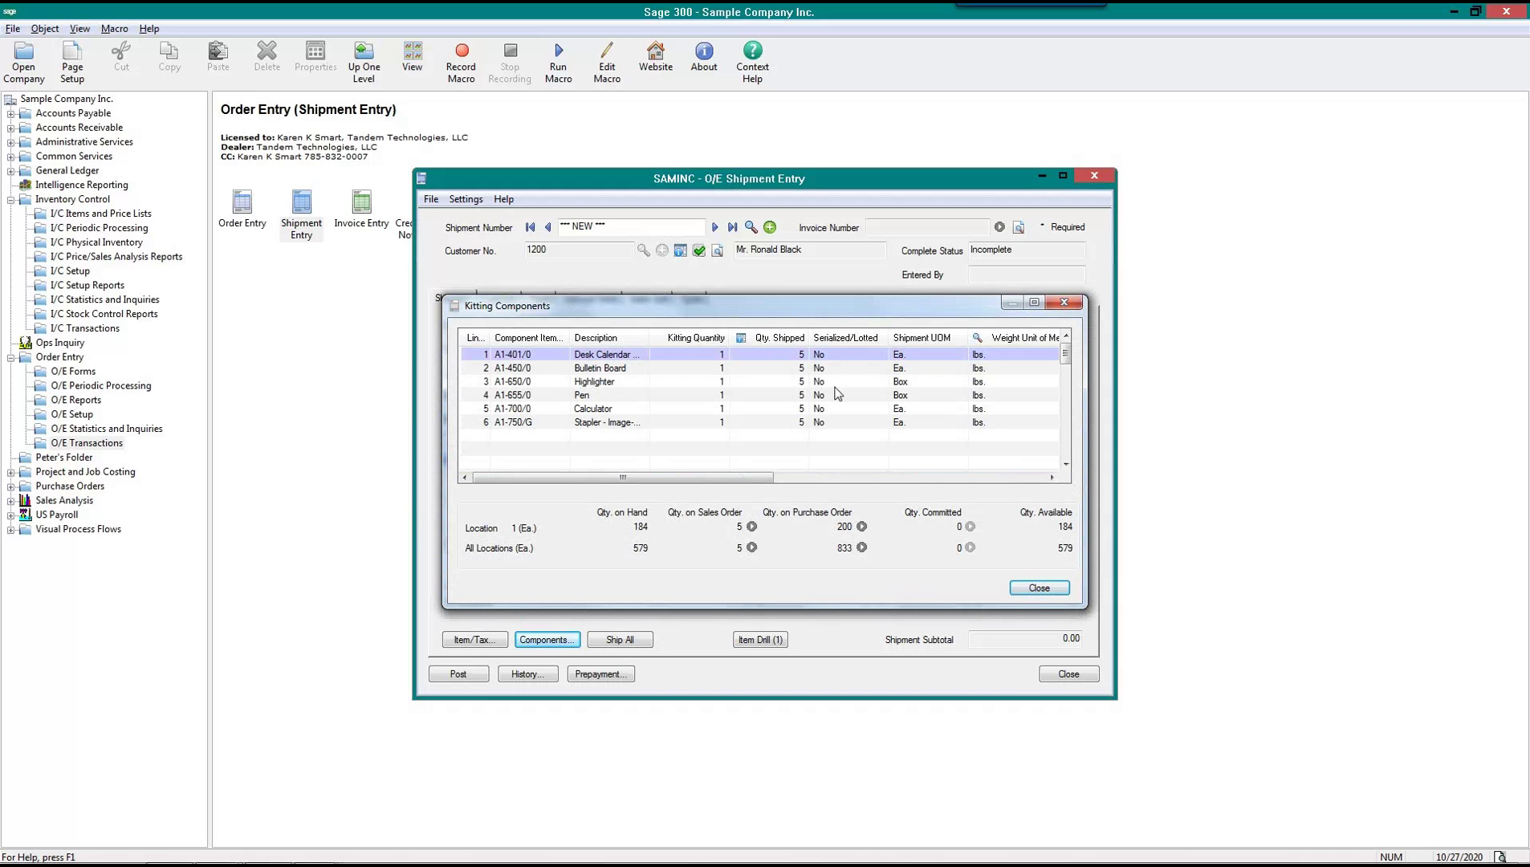
pyautogui.click(907, 382)
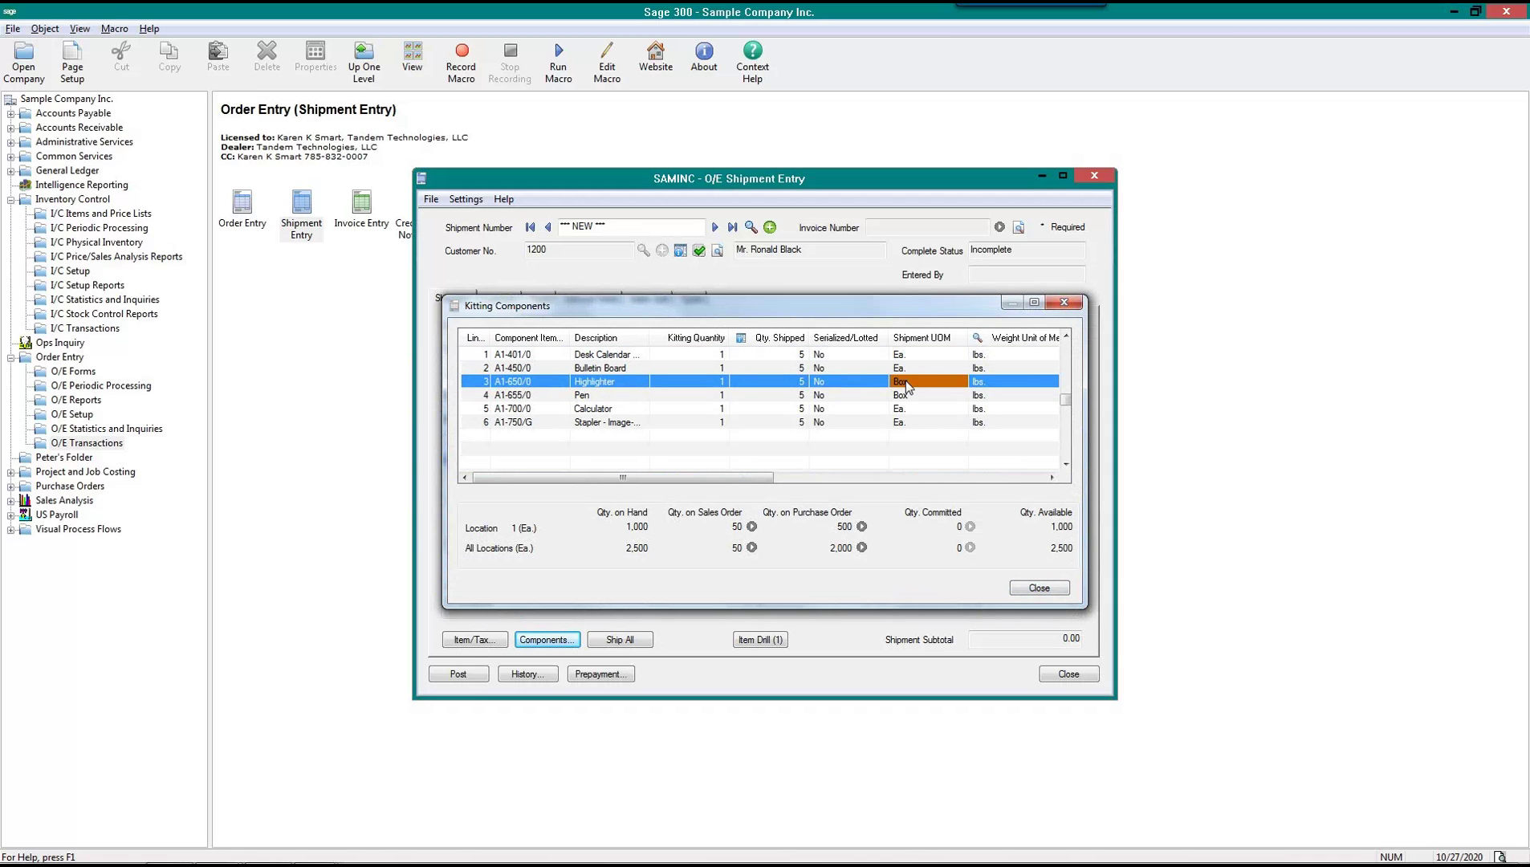
pyautogui.click(920, 396)
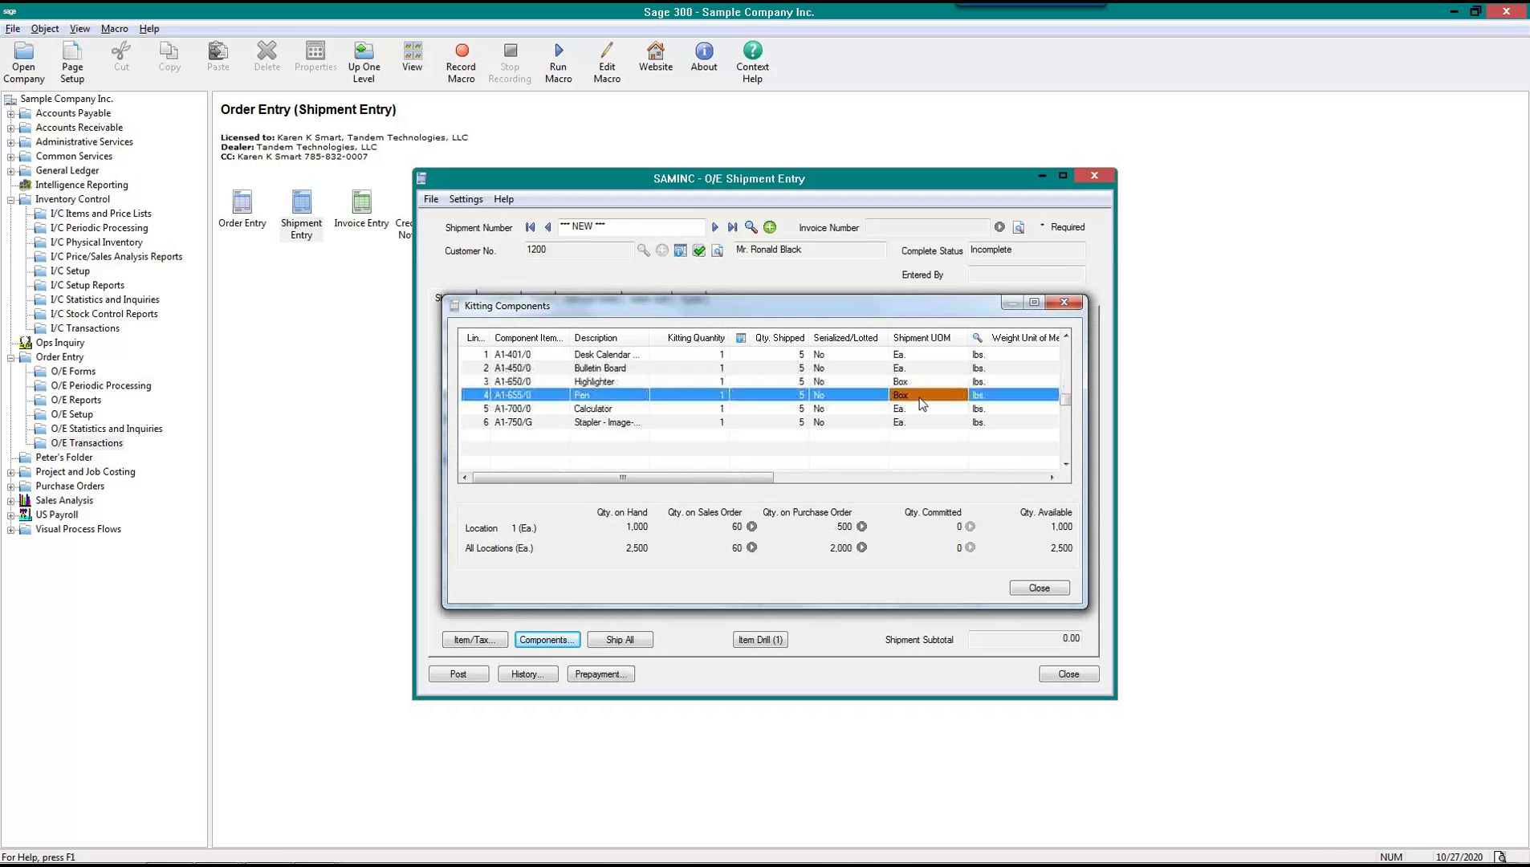
pyautogui.click(904, 355)
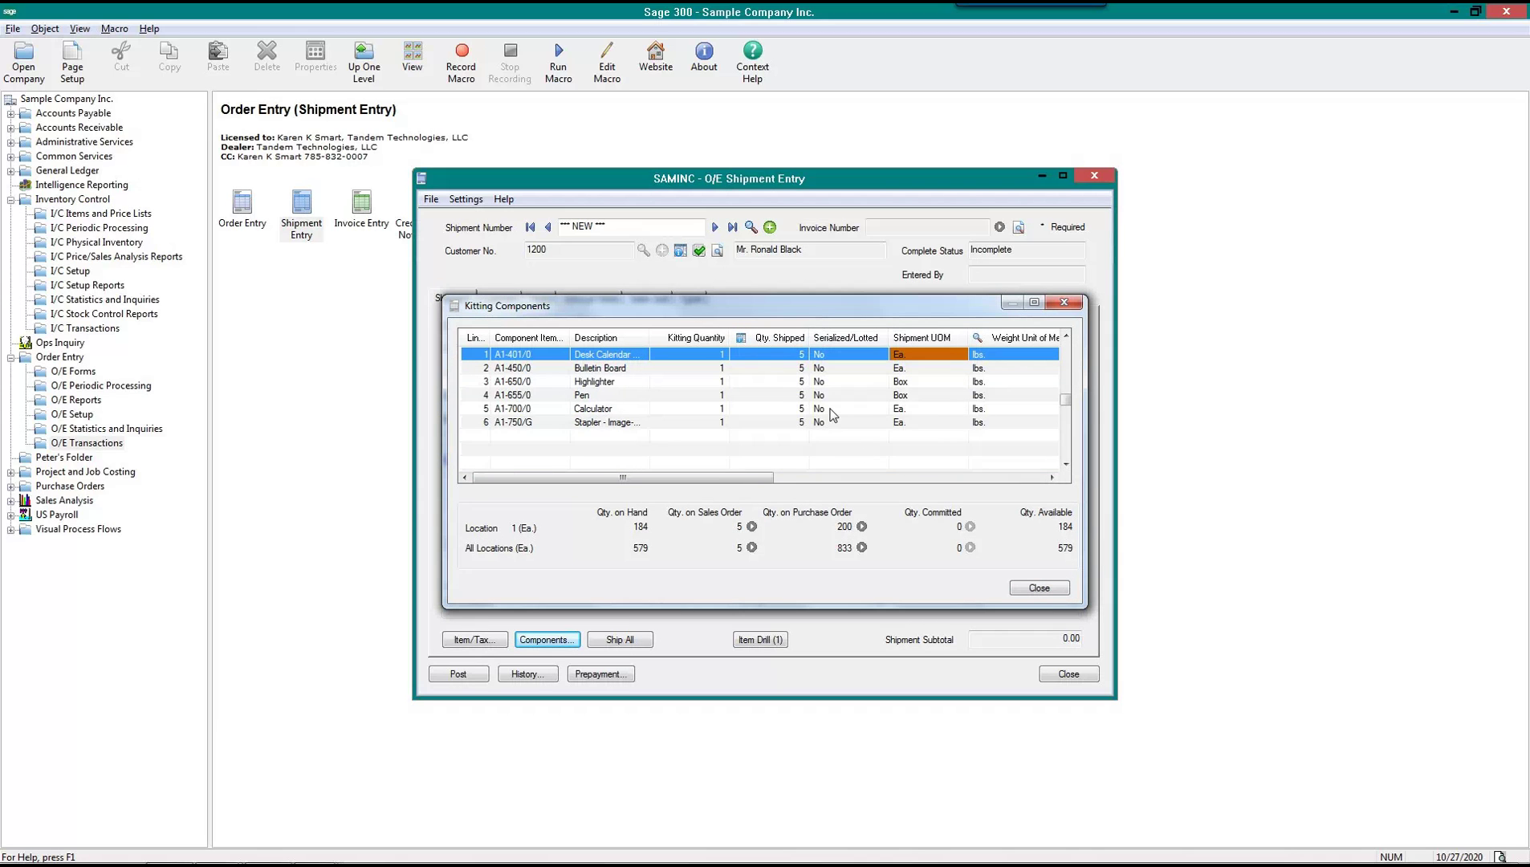
pyautogui.click(514, 367)
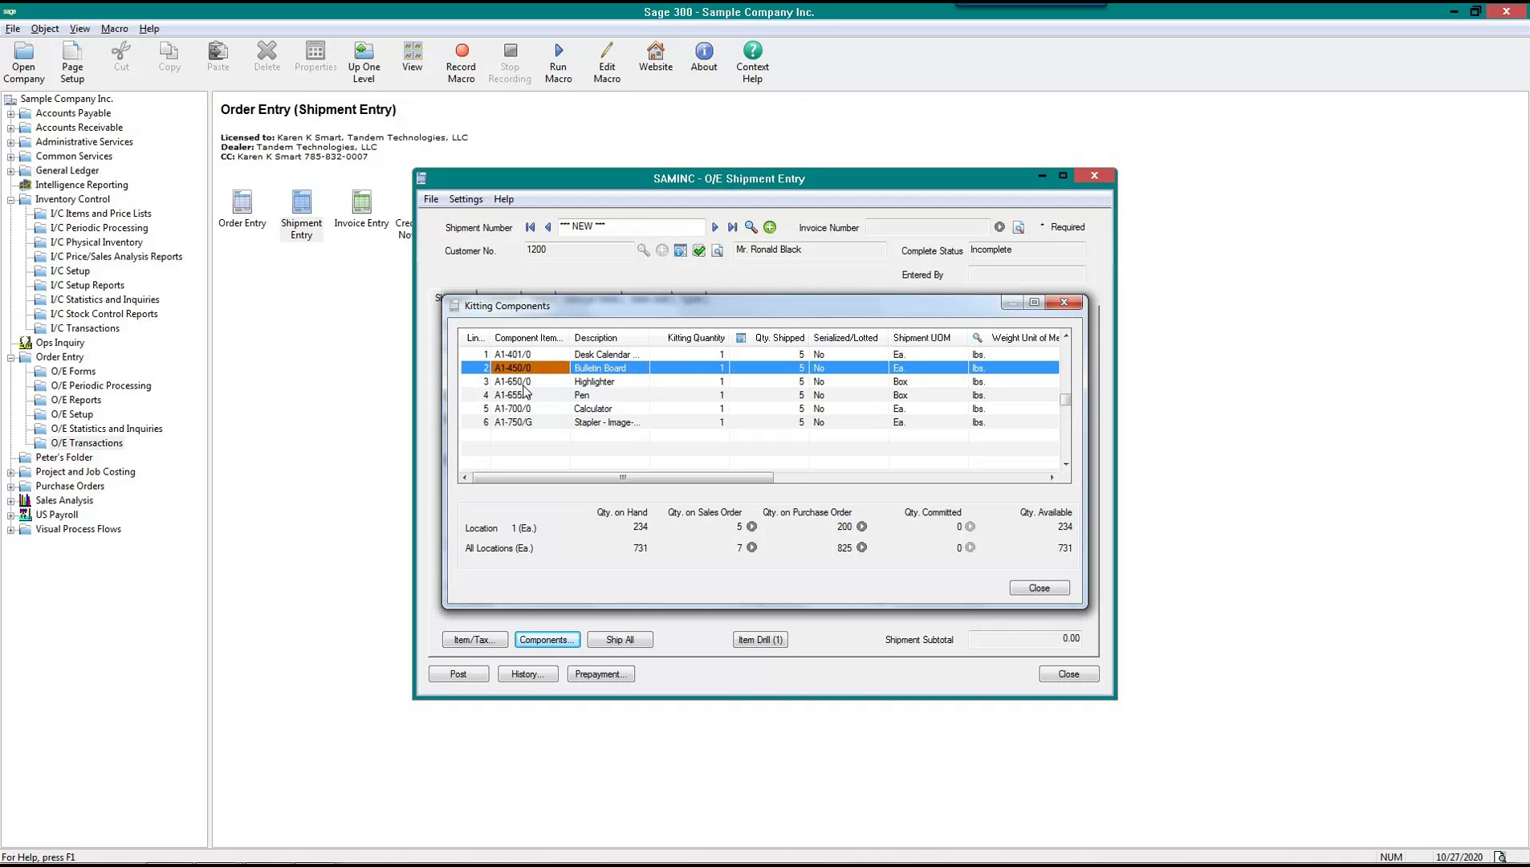
pyautogui.click(523, 383)
pyautogui.click(526, 396)
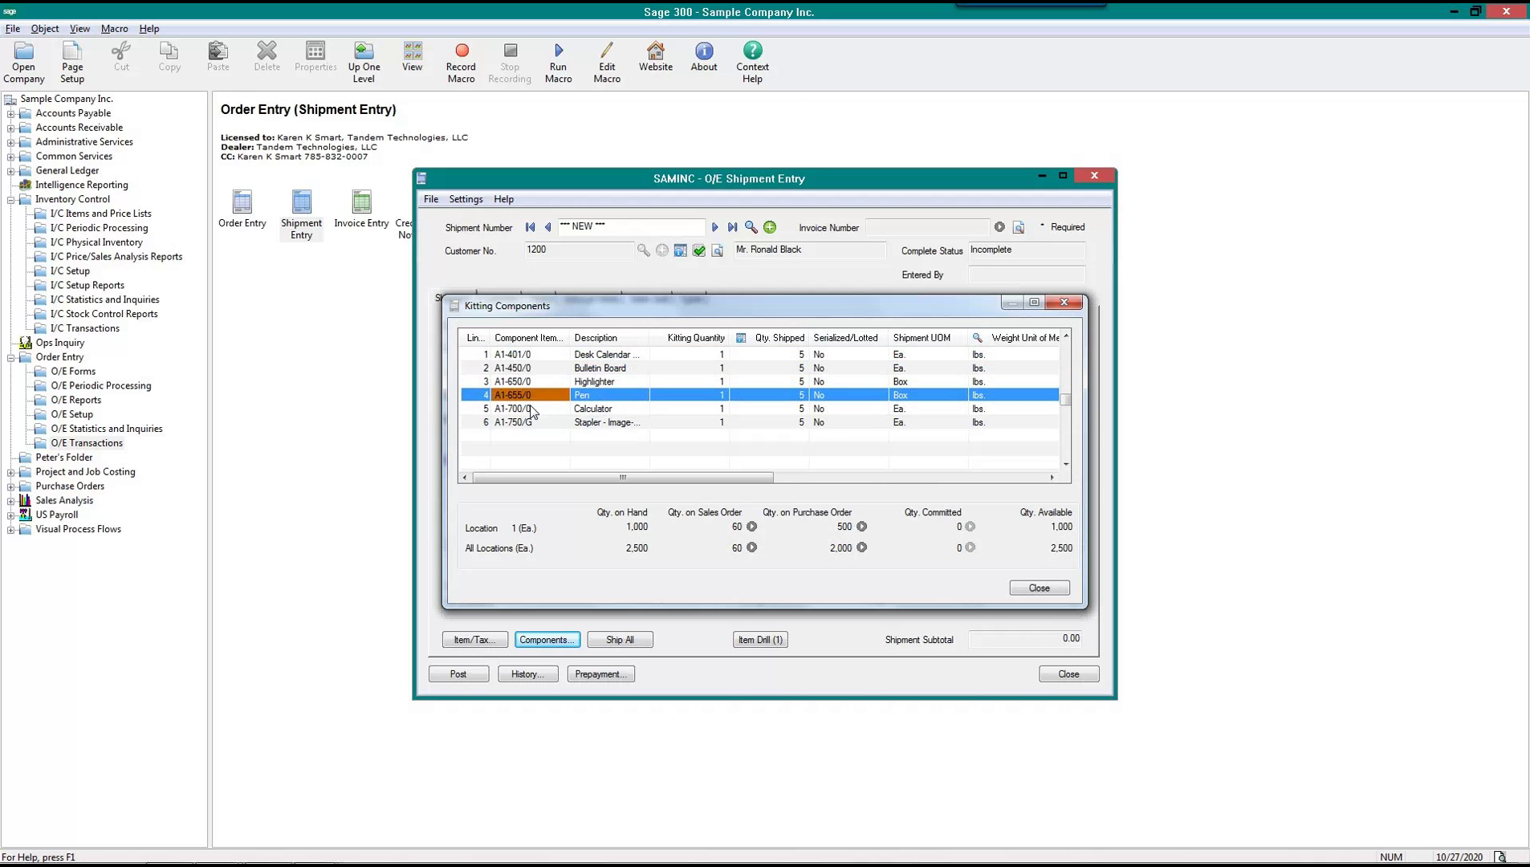
pyautogui.click(531, 410)
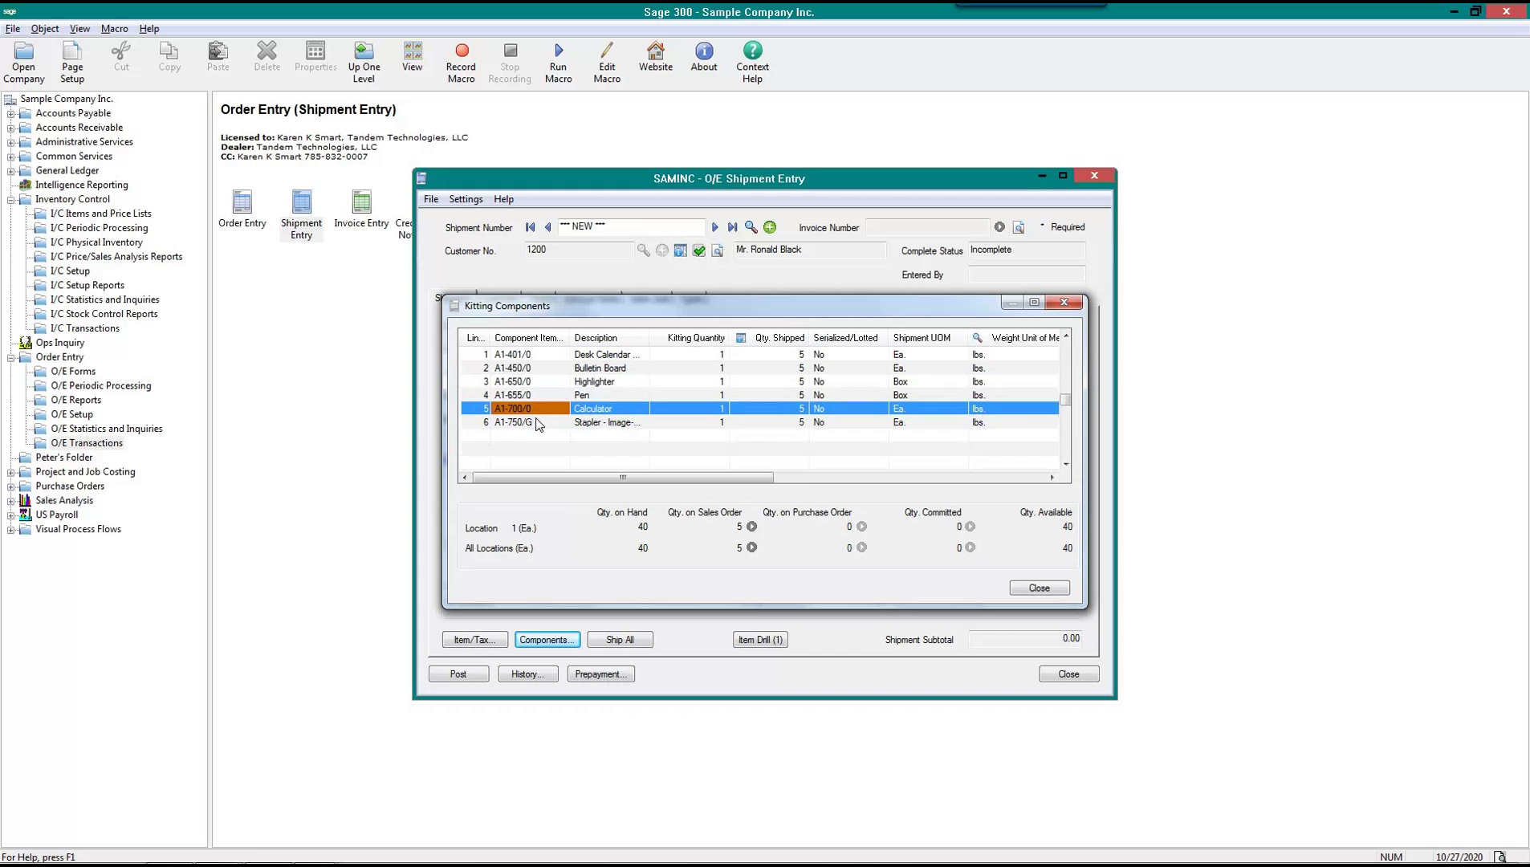
pyautogui.click(538, 424)
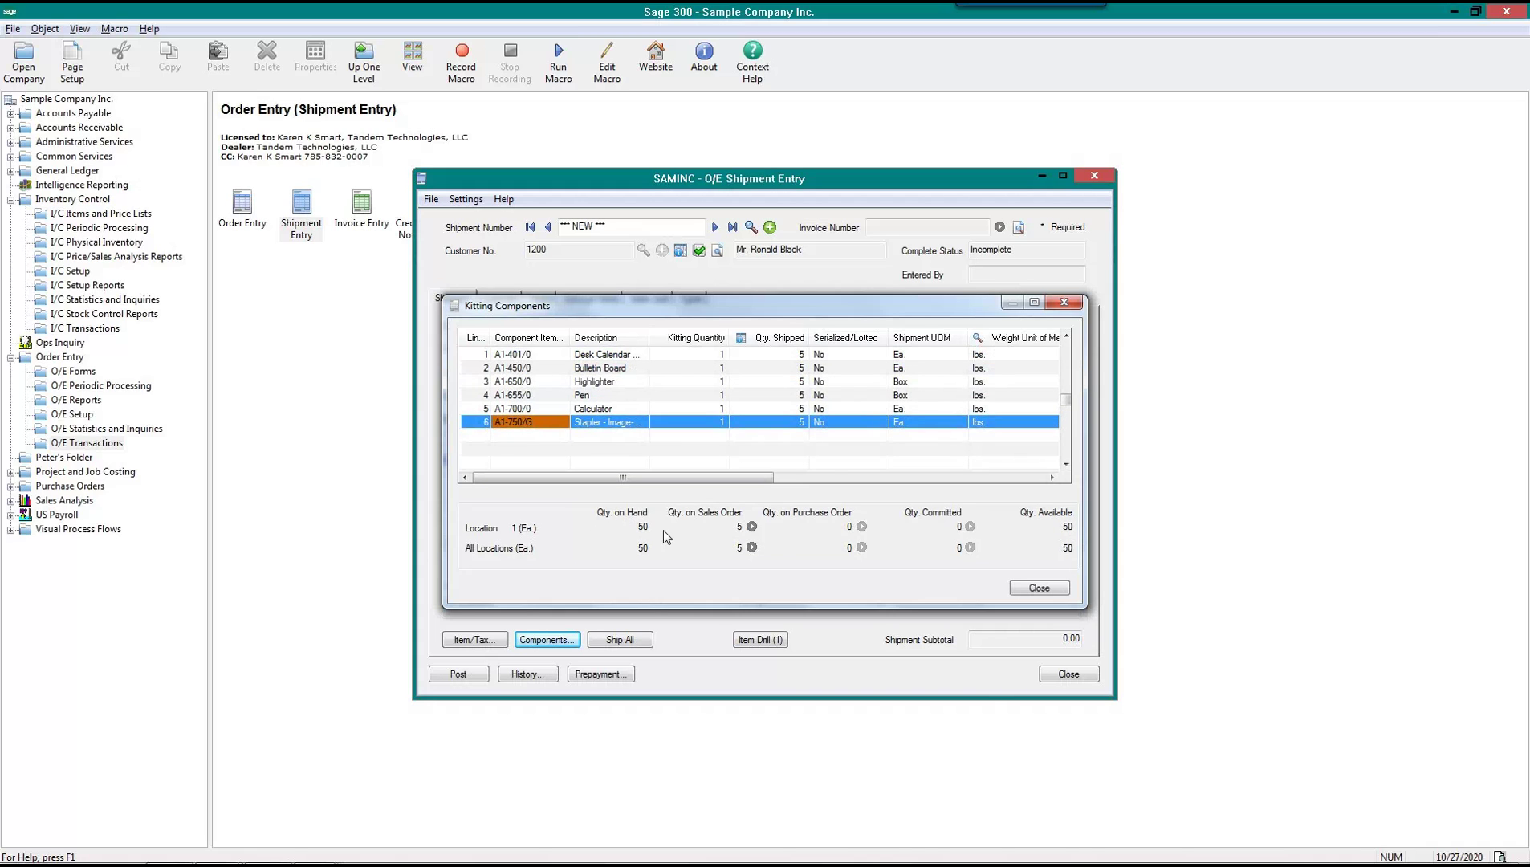
pyautogui.click(589, 410)
pyautogui.click(587, 396)
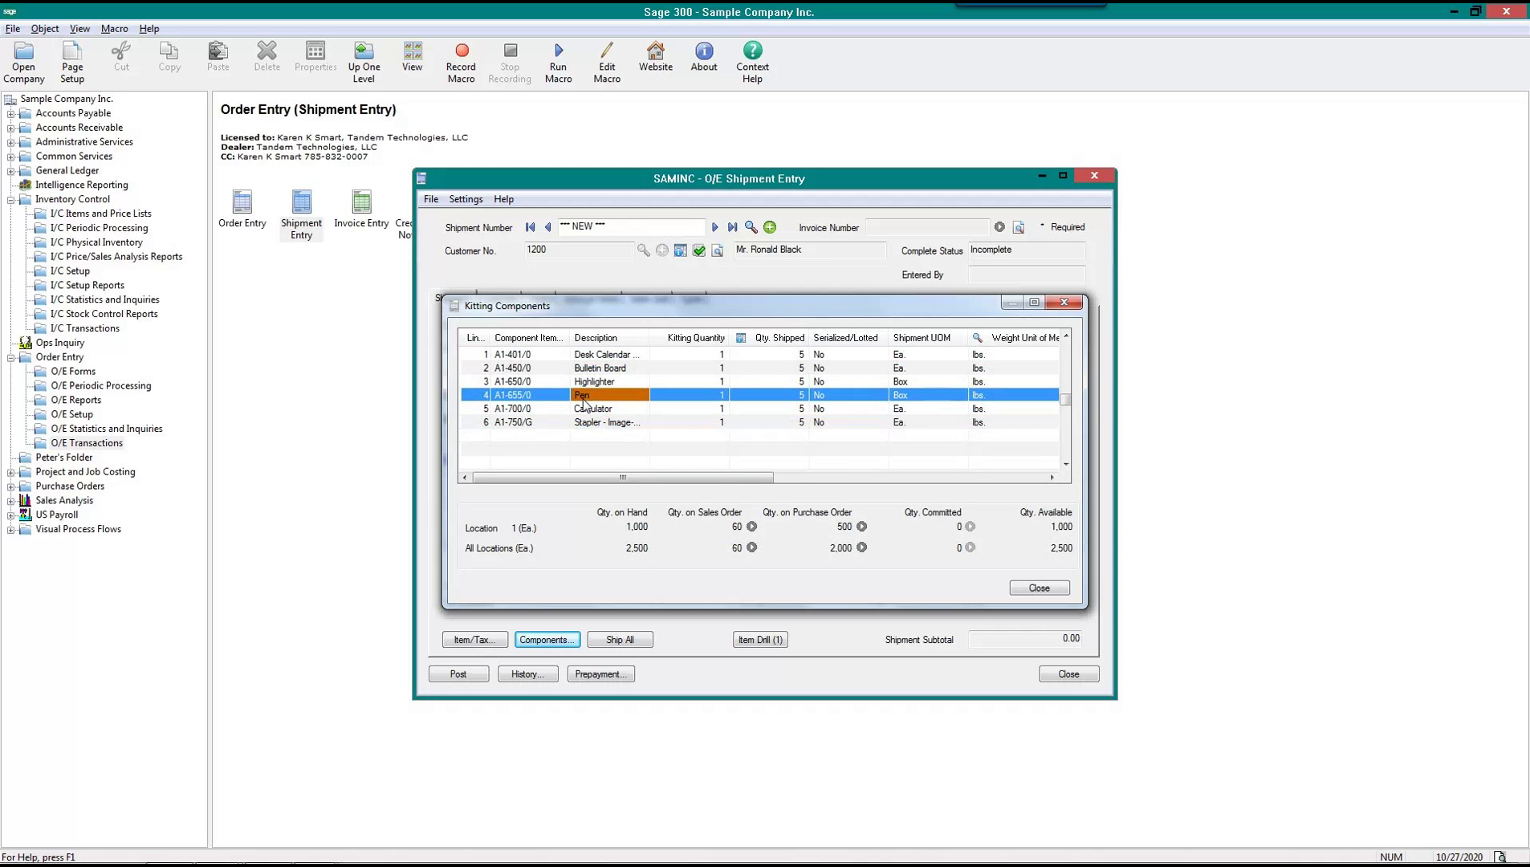
pyautogui.click(586, 385)
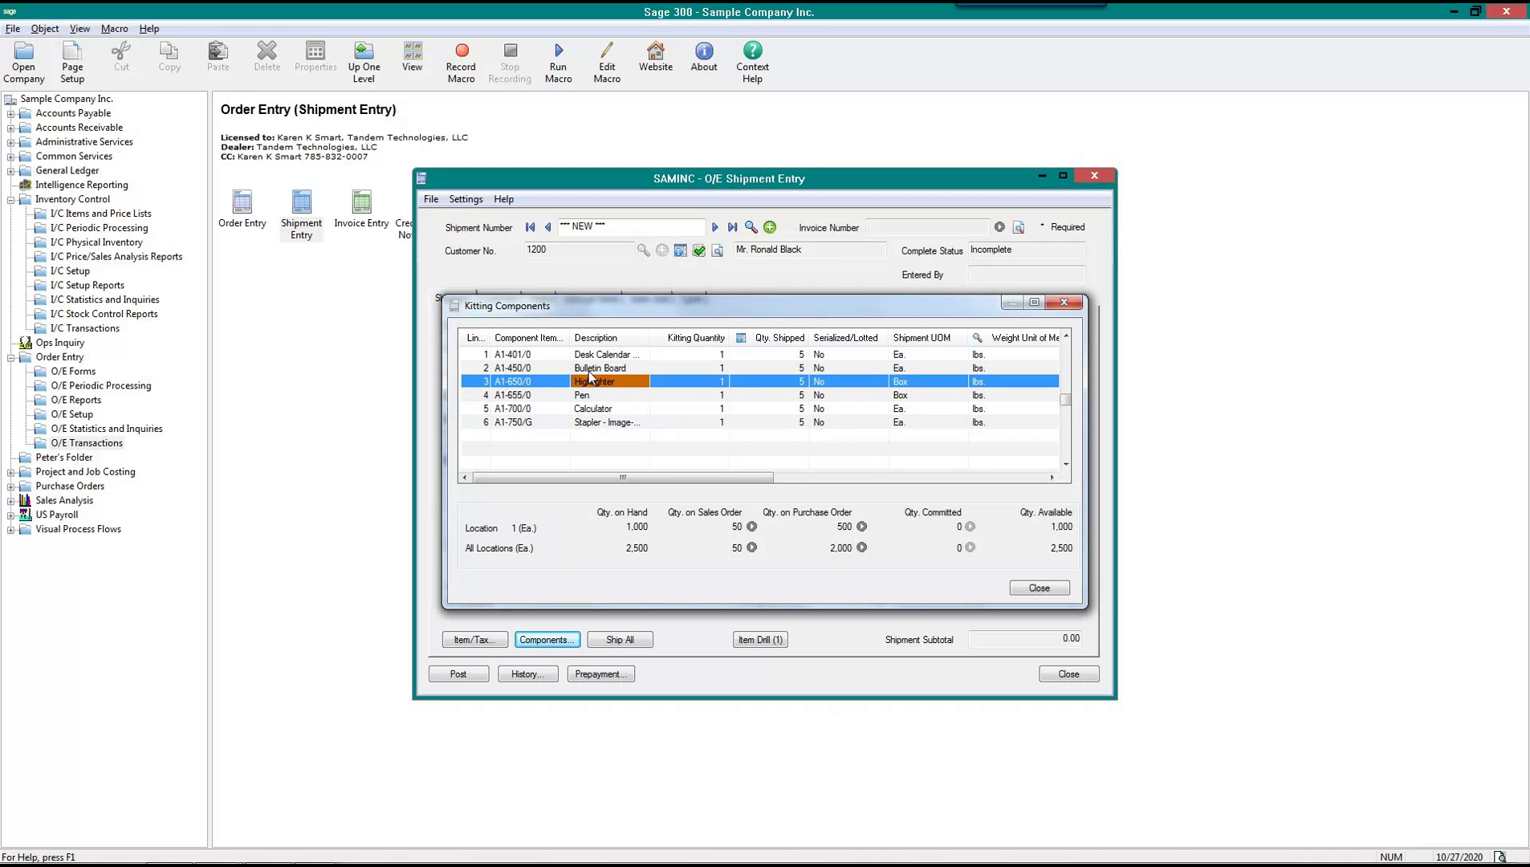
pyautogui.click(592, 370)
pyautogui.click(585, 357)
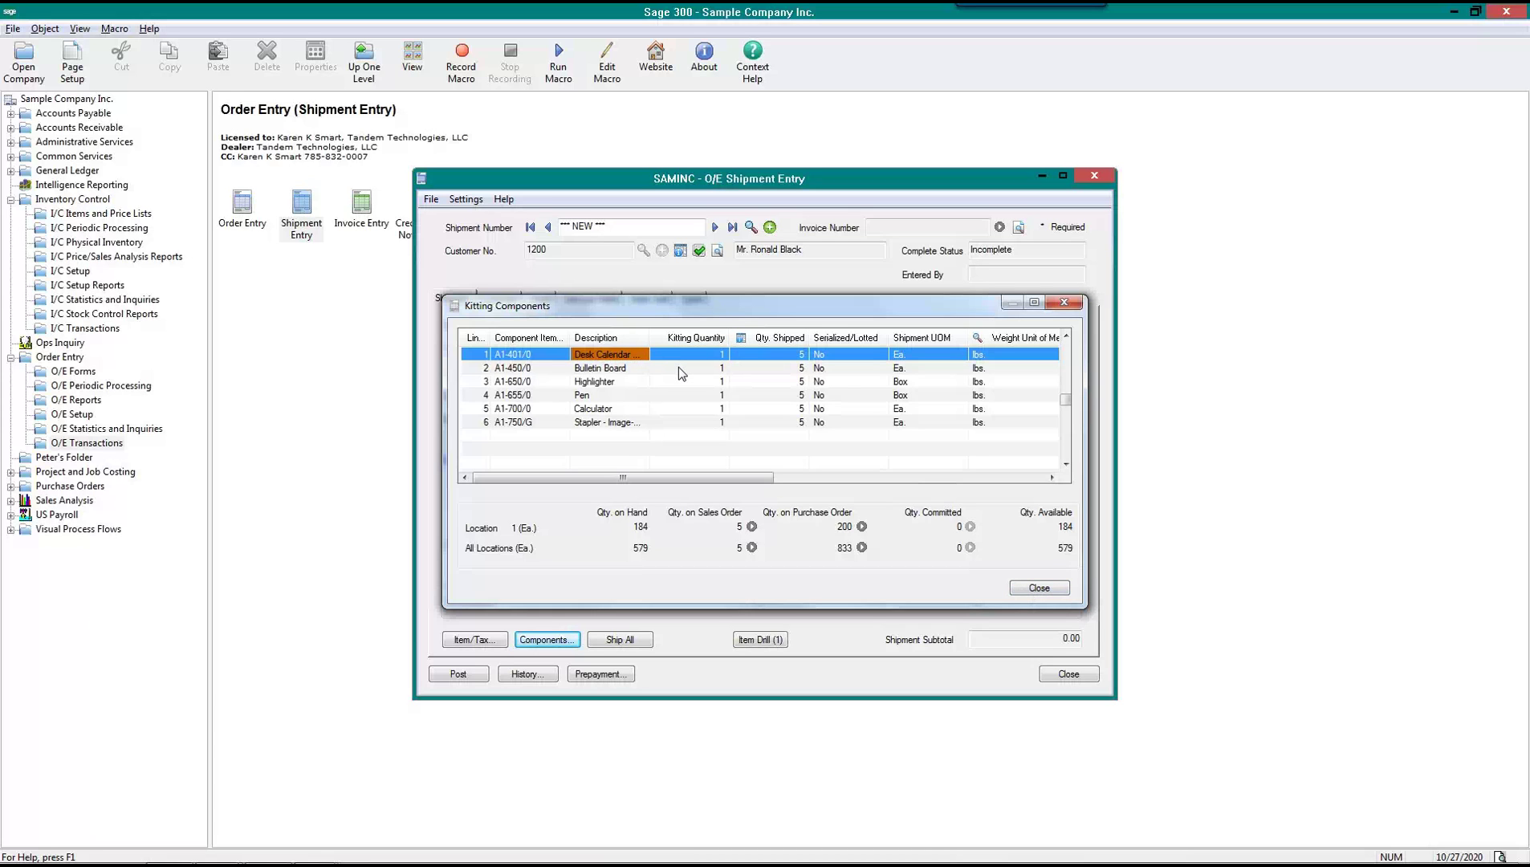
pyautogui.click(916, 382)
pyautogui.click(919, 396)
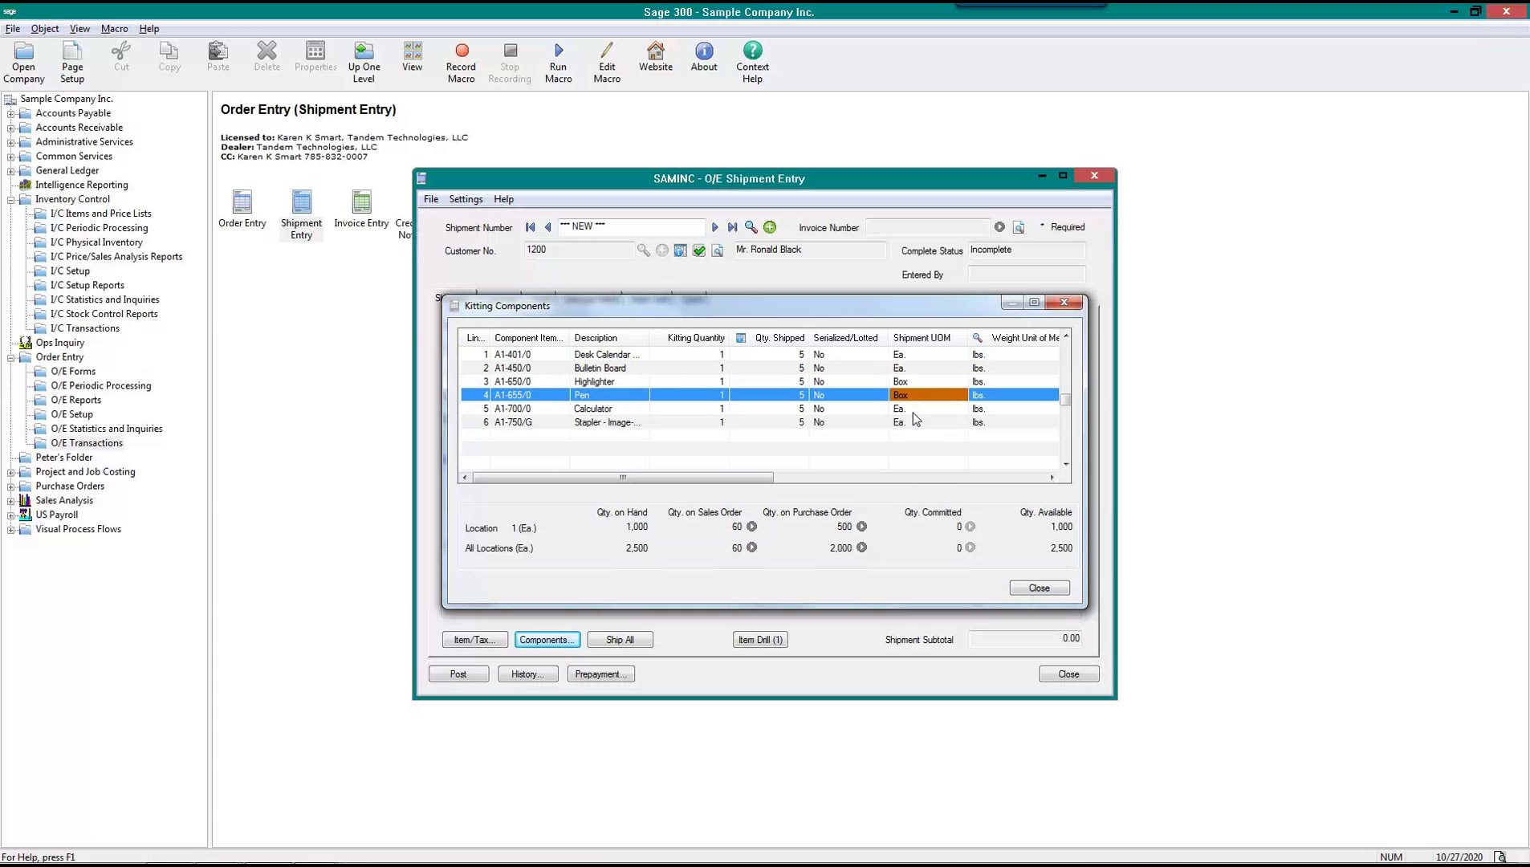
pyautogui.click(1039, 588)
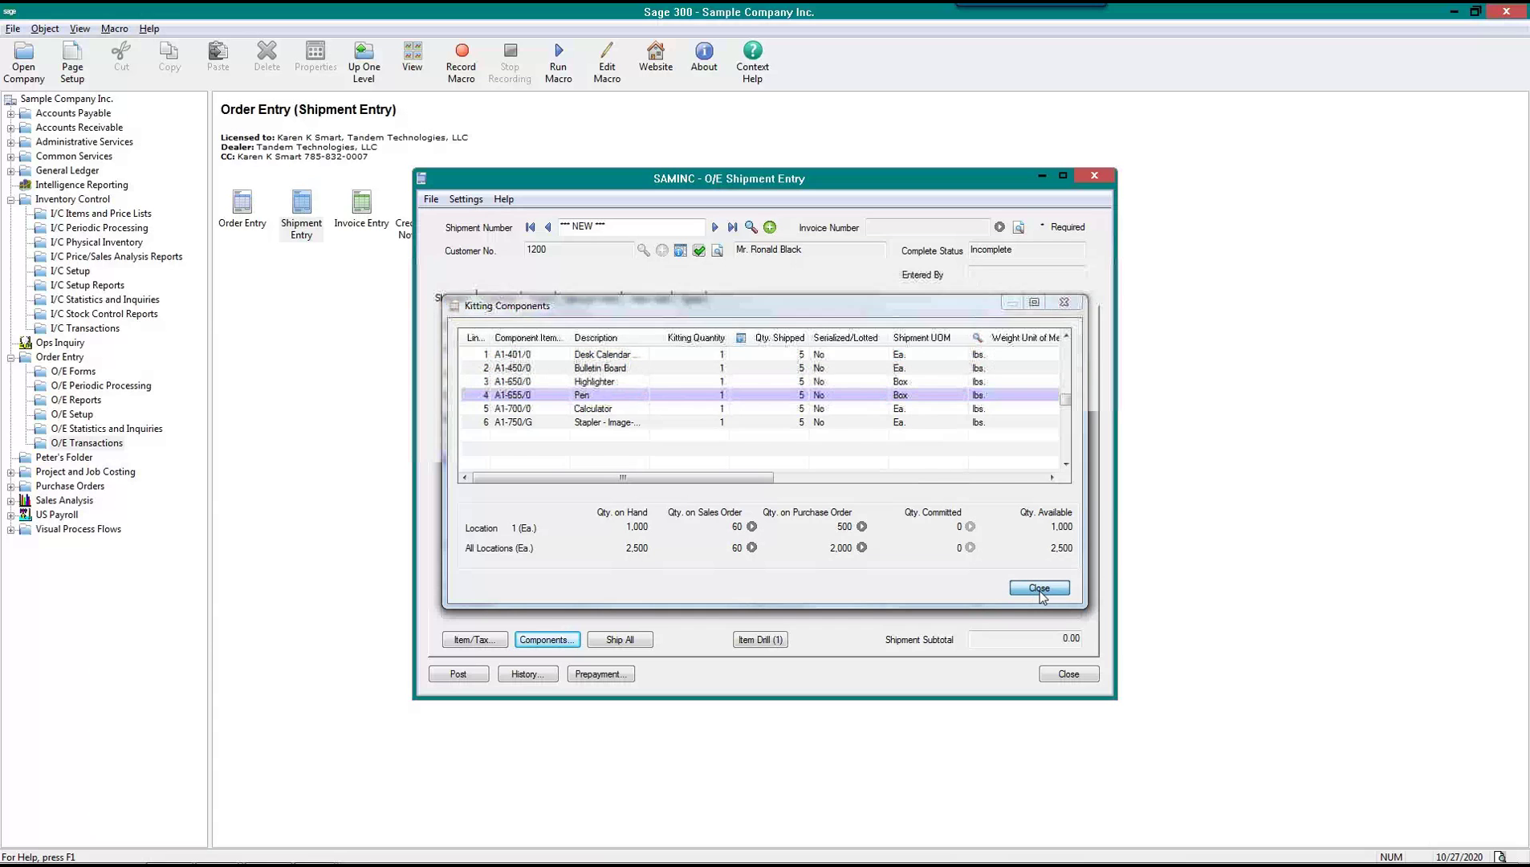
# Recheck the DESKKIT line's kitting components and post the shipment
pyautogui.click(684, 459)
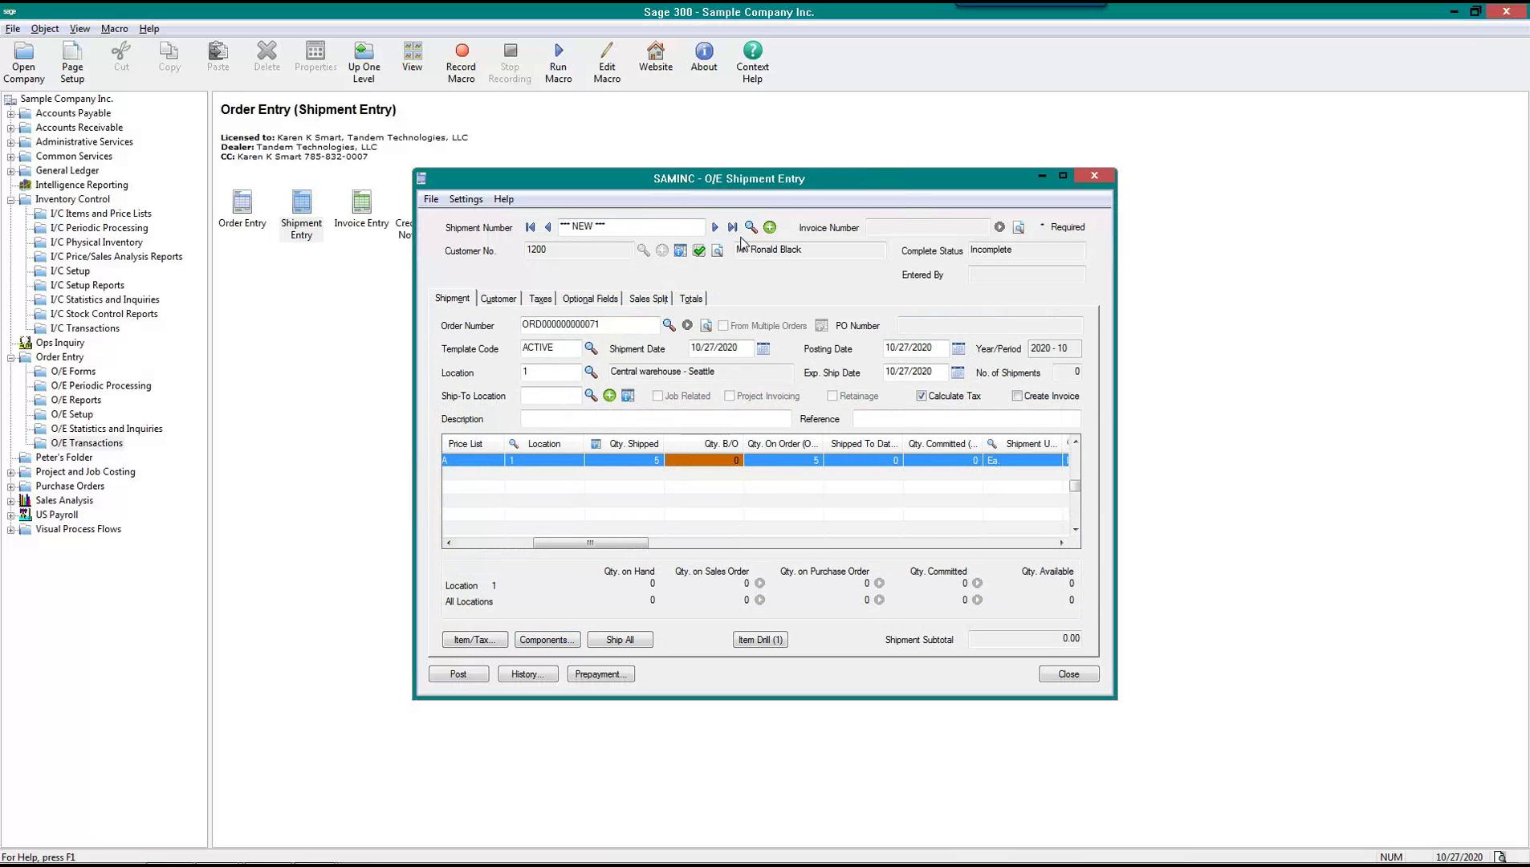
pyautogui.click(543, 641)
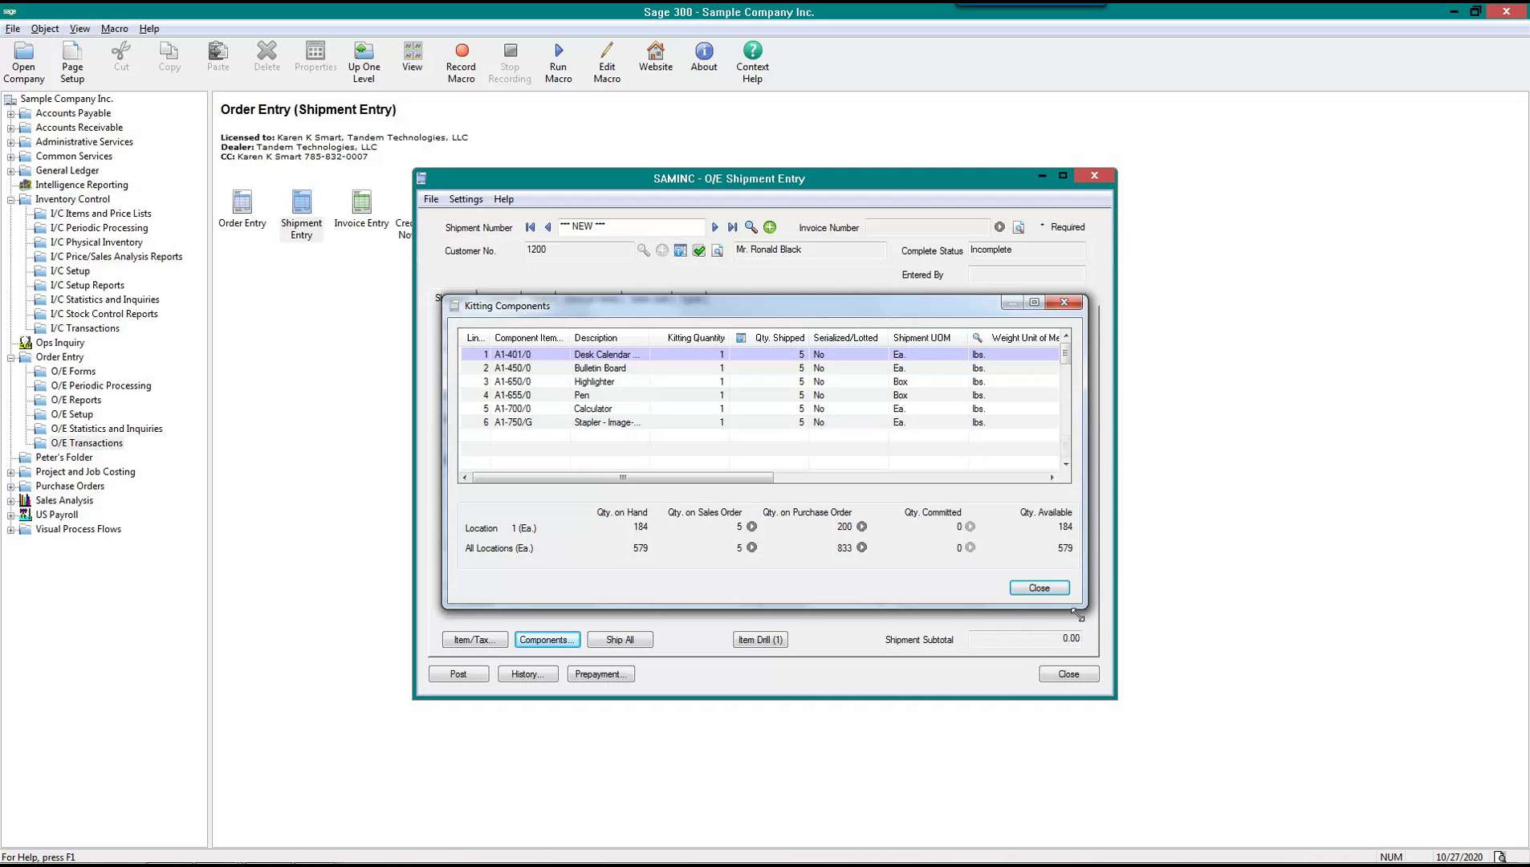
pyautogui.click(1040, 589)
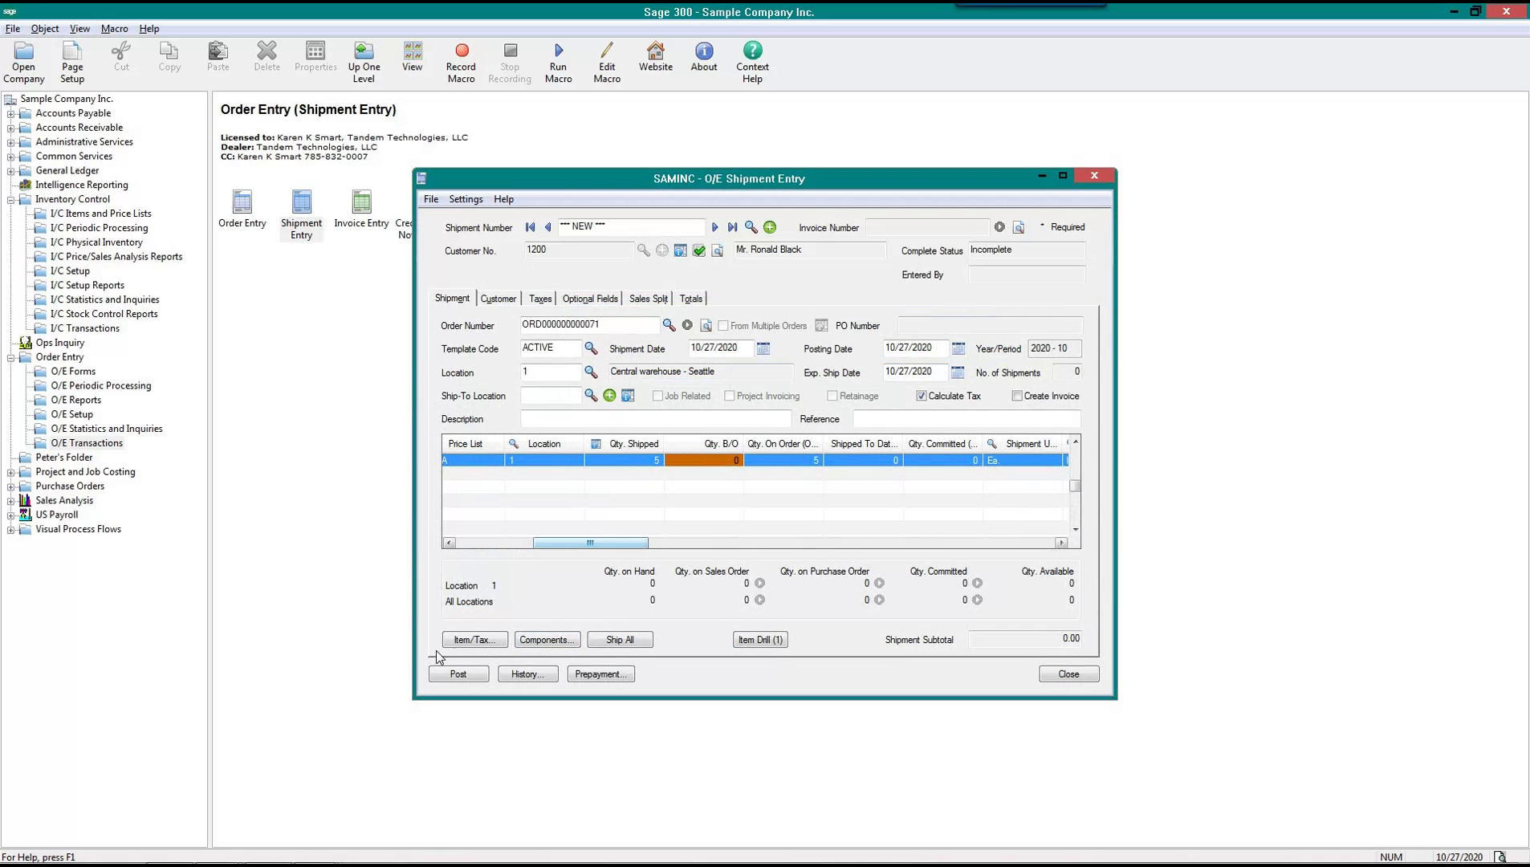
pyautogui.click(456, 674)
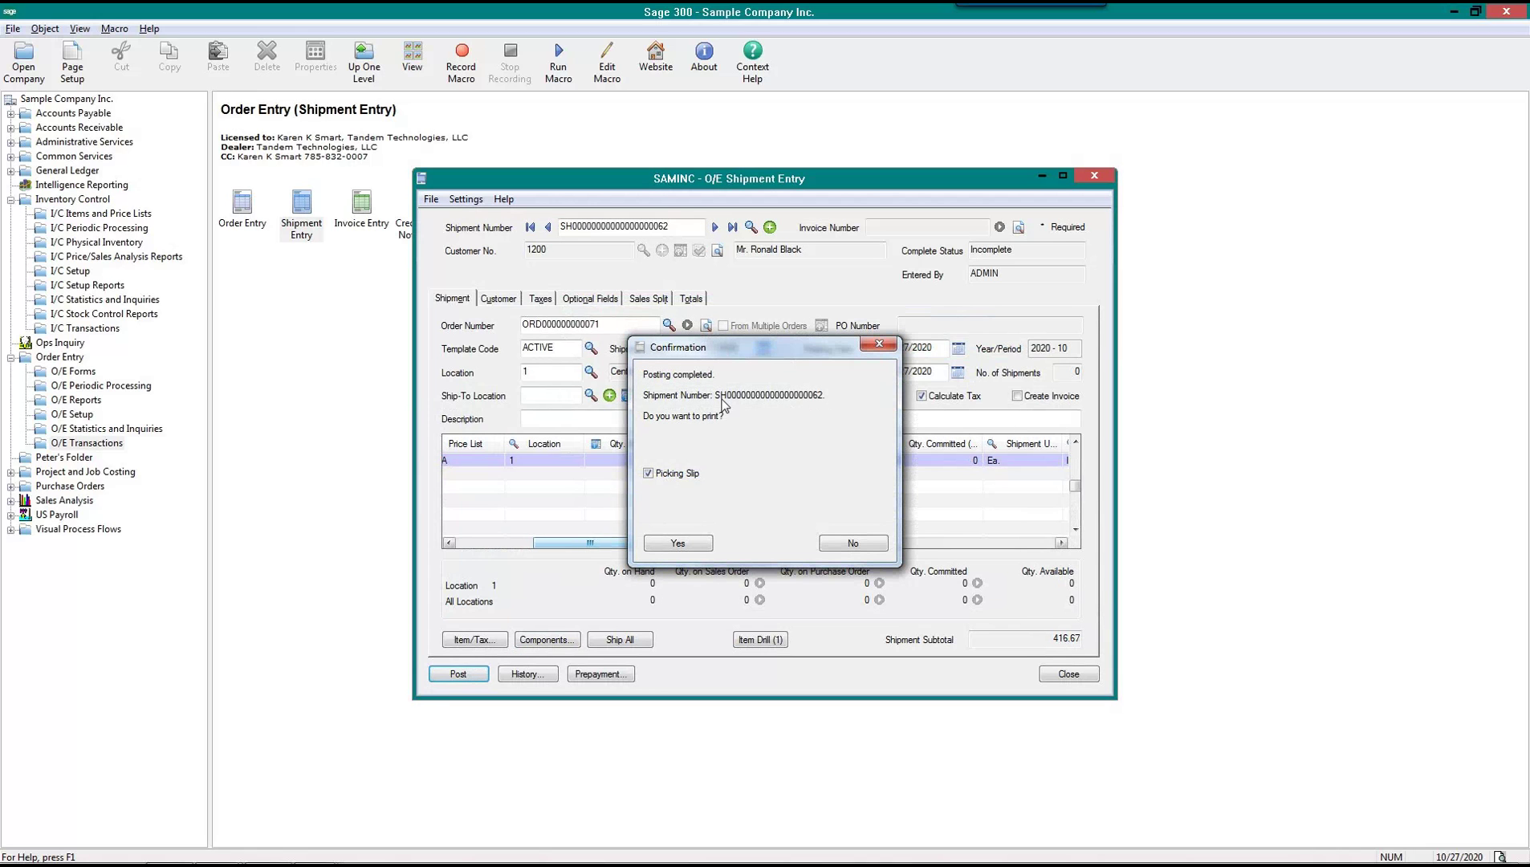
# Decline printing the picking slip for the posted shipment and close O/E Shipment Entry
pyautogui.click(847, 546)
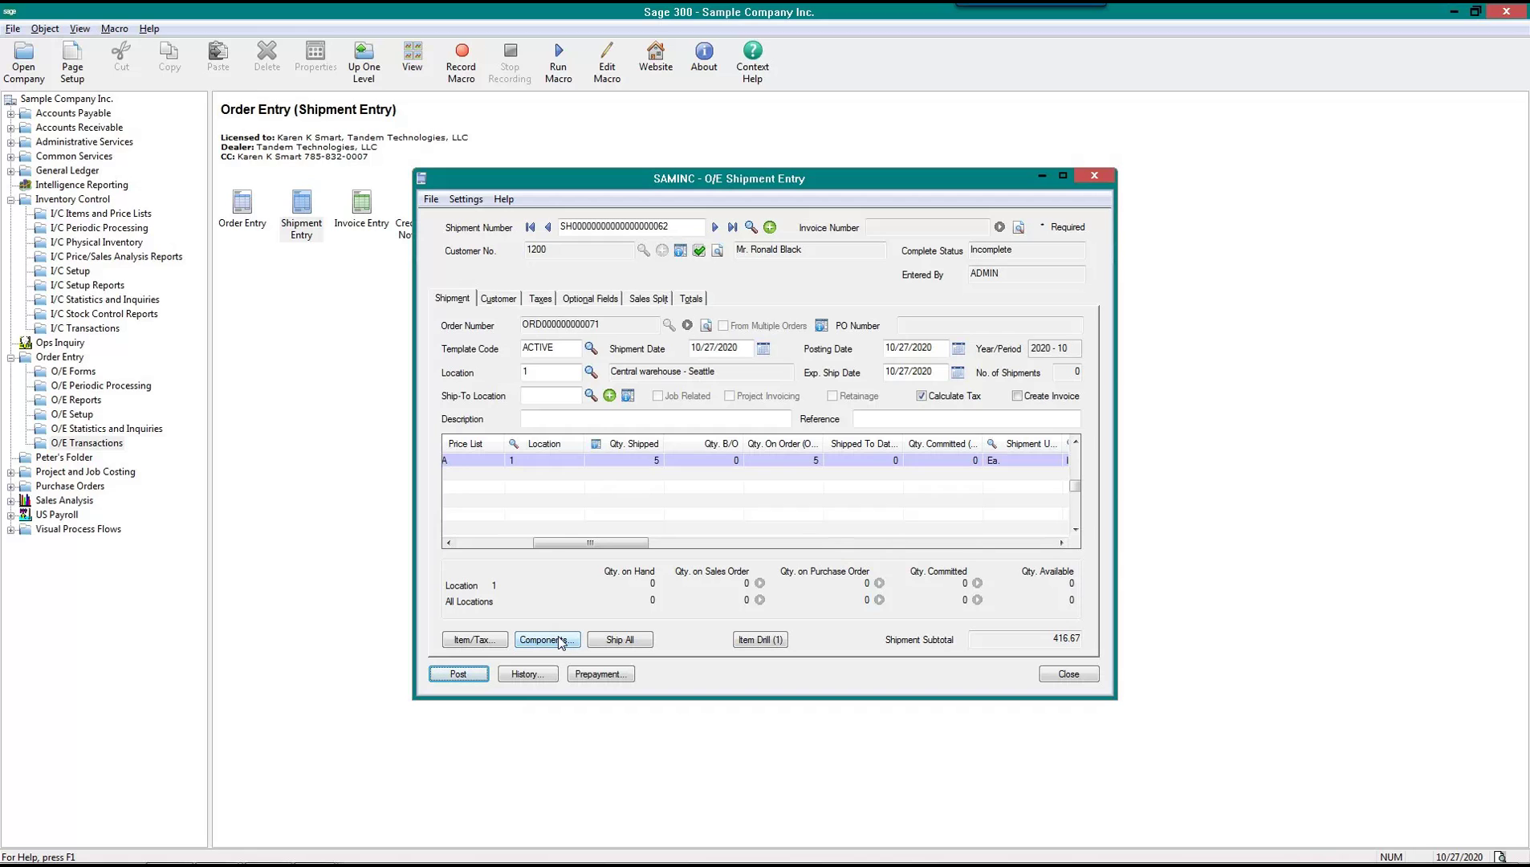
pyautogui.click(1076, 677)
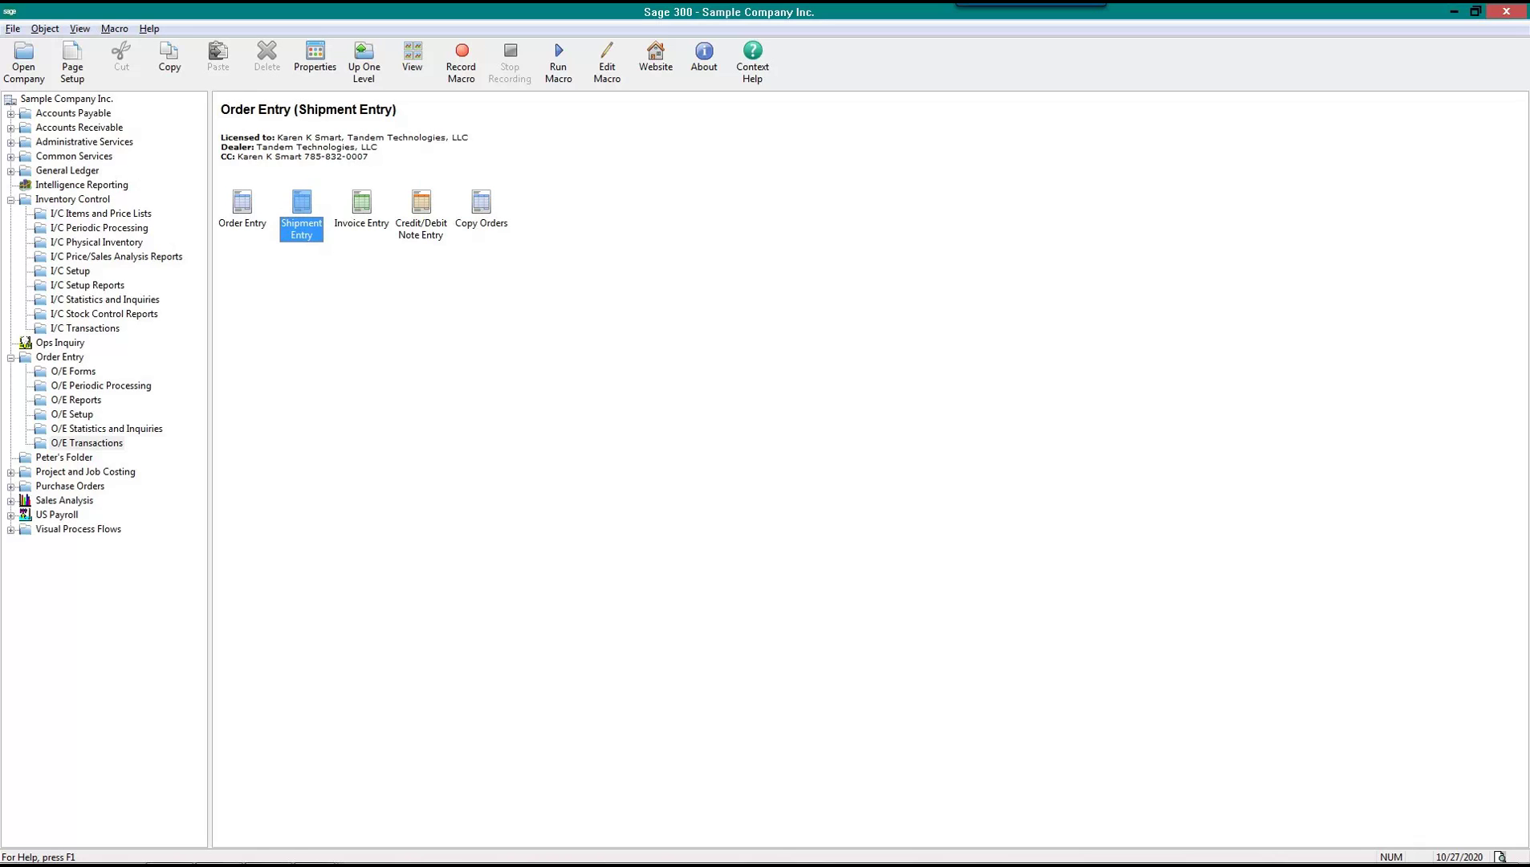
# Look up the USER account set in I/C Account Sets and review its costing method and general ledger accounts
pyautogui.click(78, 215)
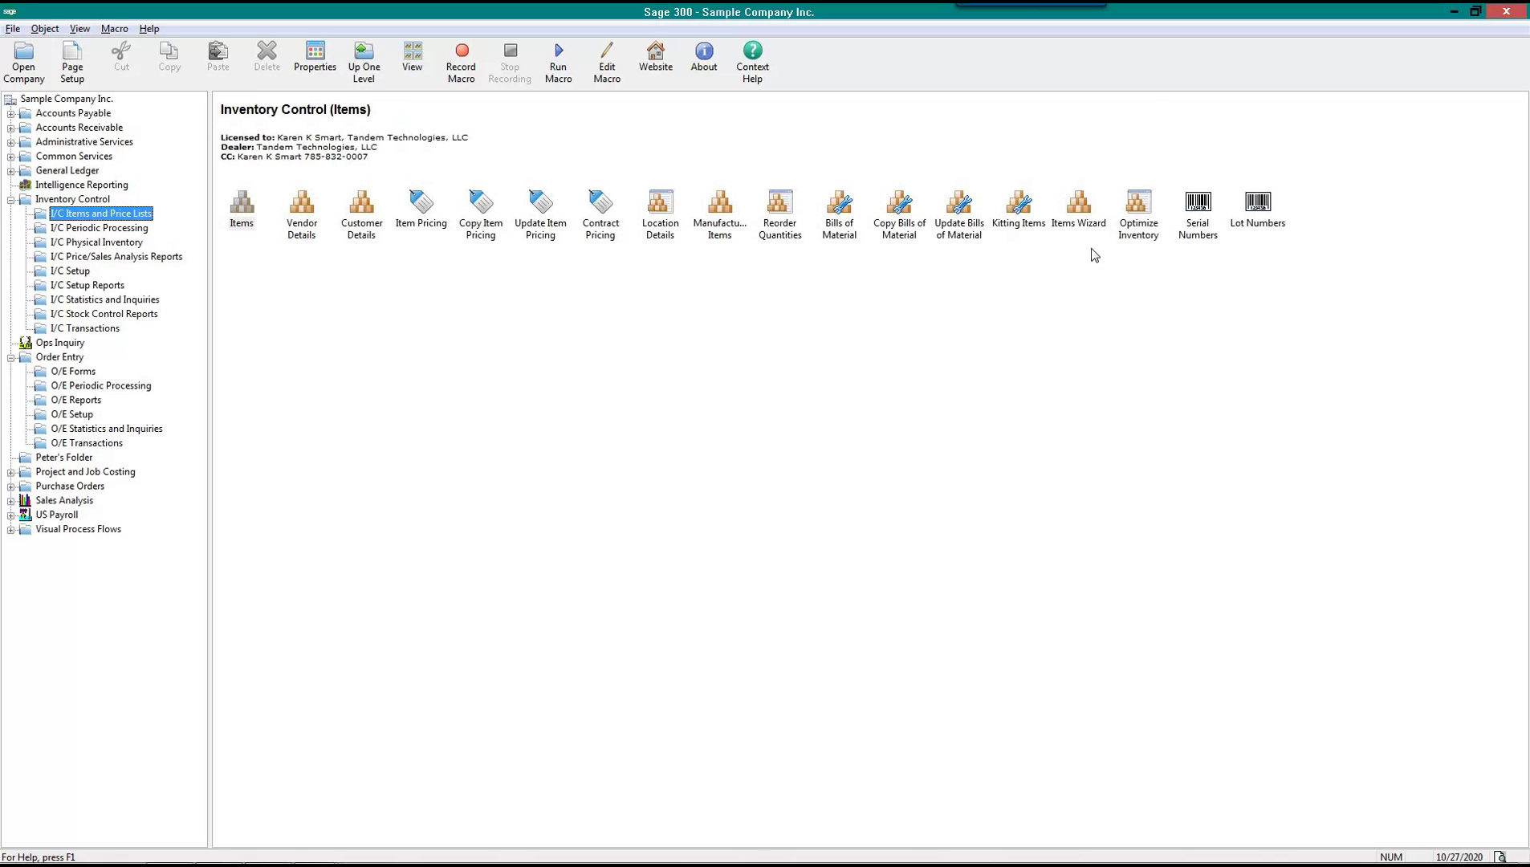
pyautogui.click(1019, 216)
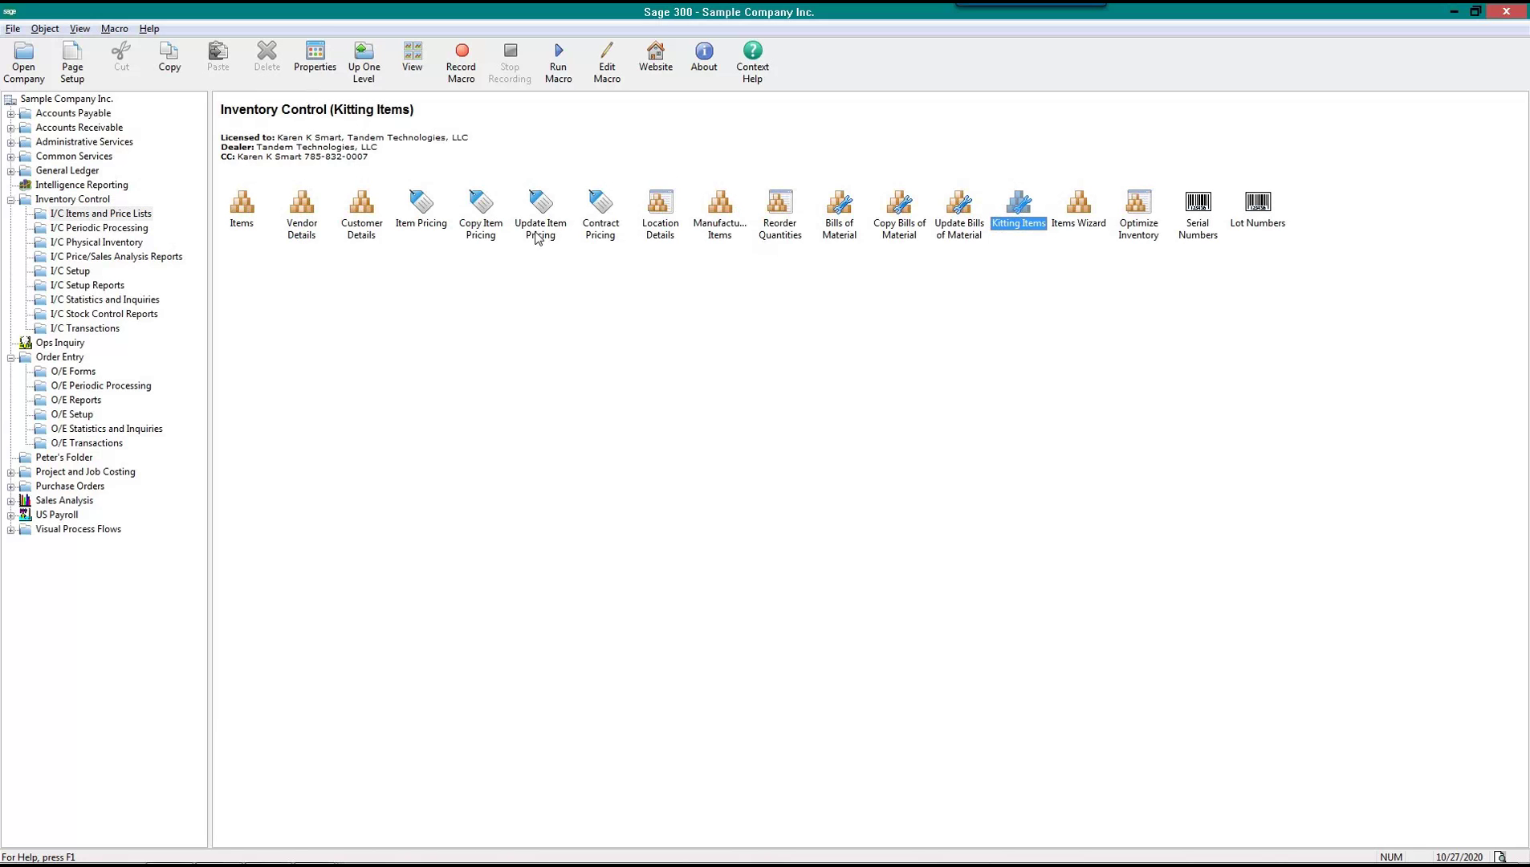
pyautogui.click(81, 271)
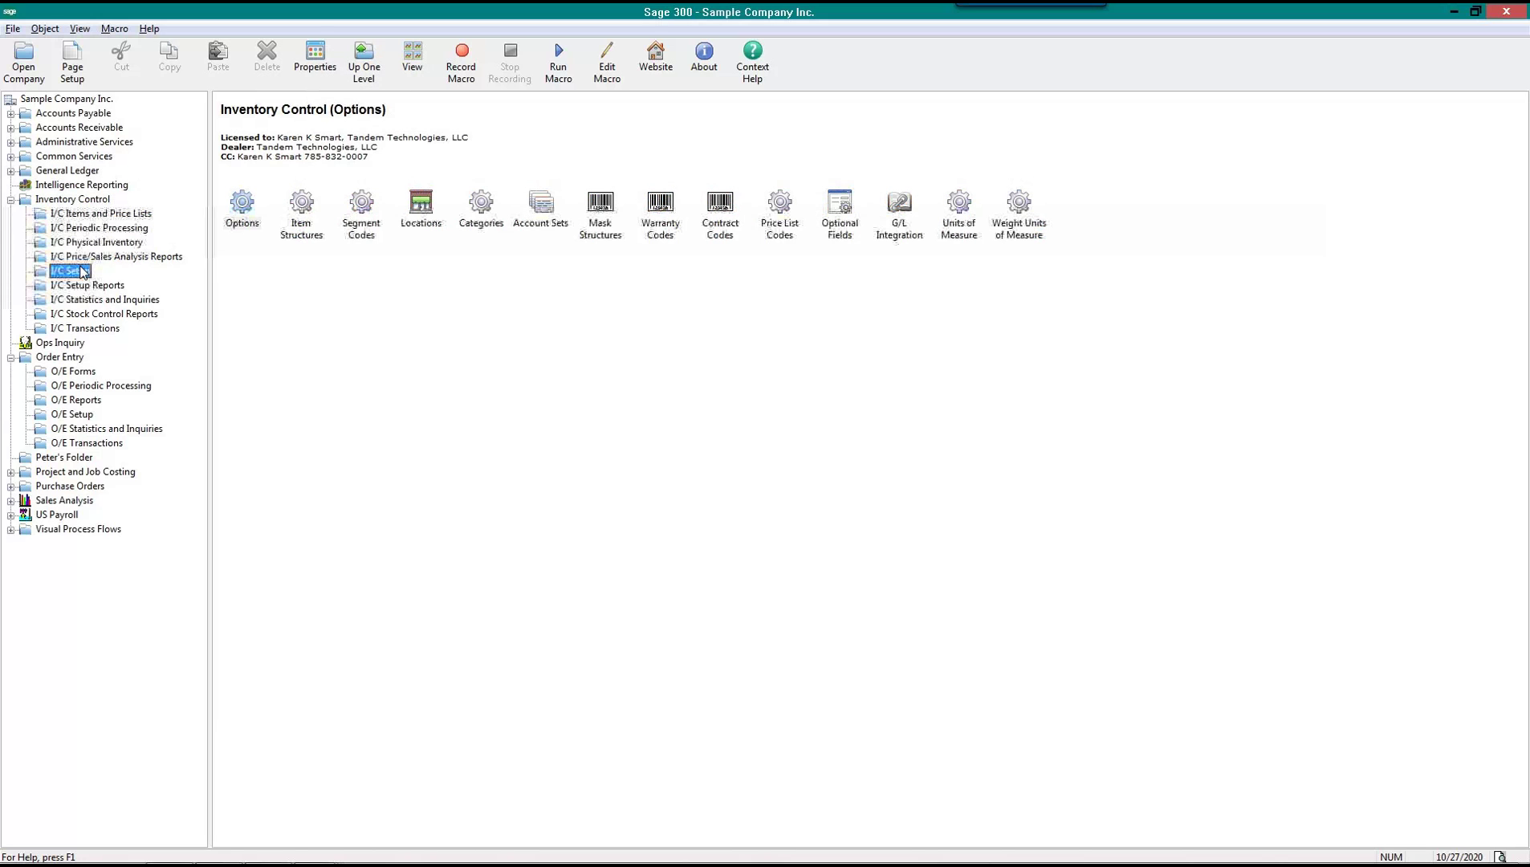
pyautogui.doubleClick(542, 211)
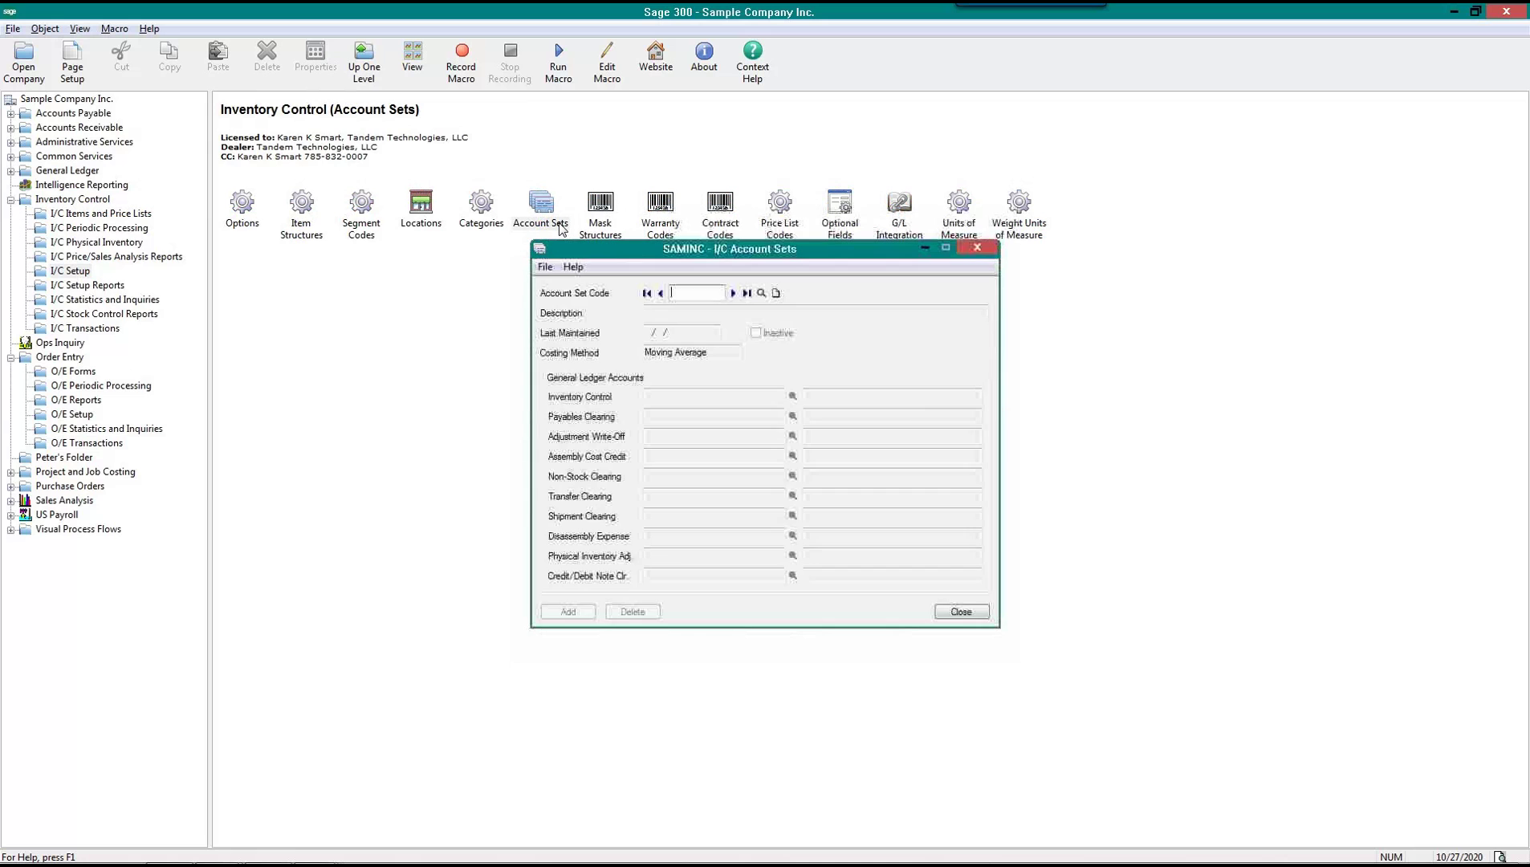
pyautogui.click(761, 294)
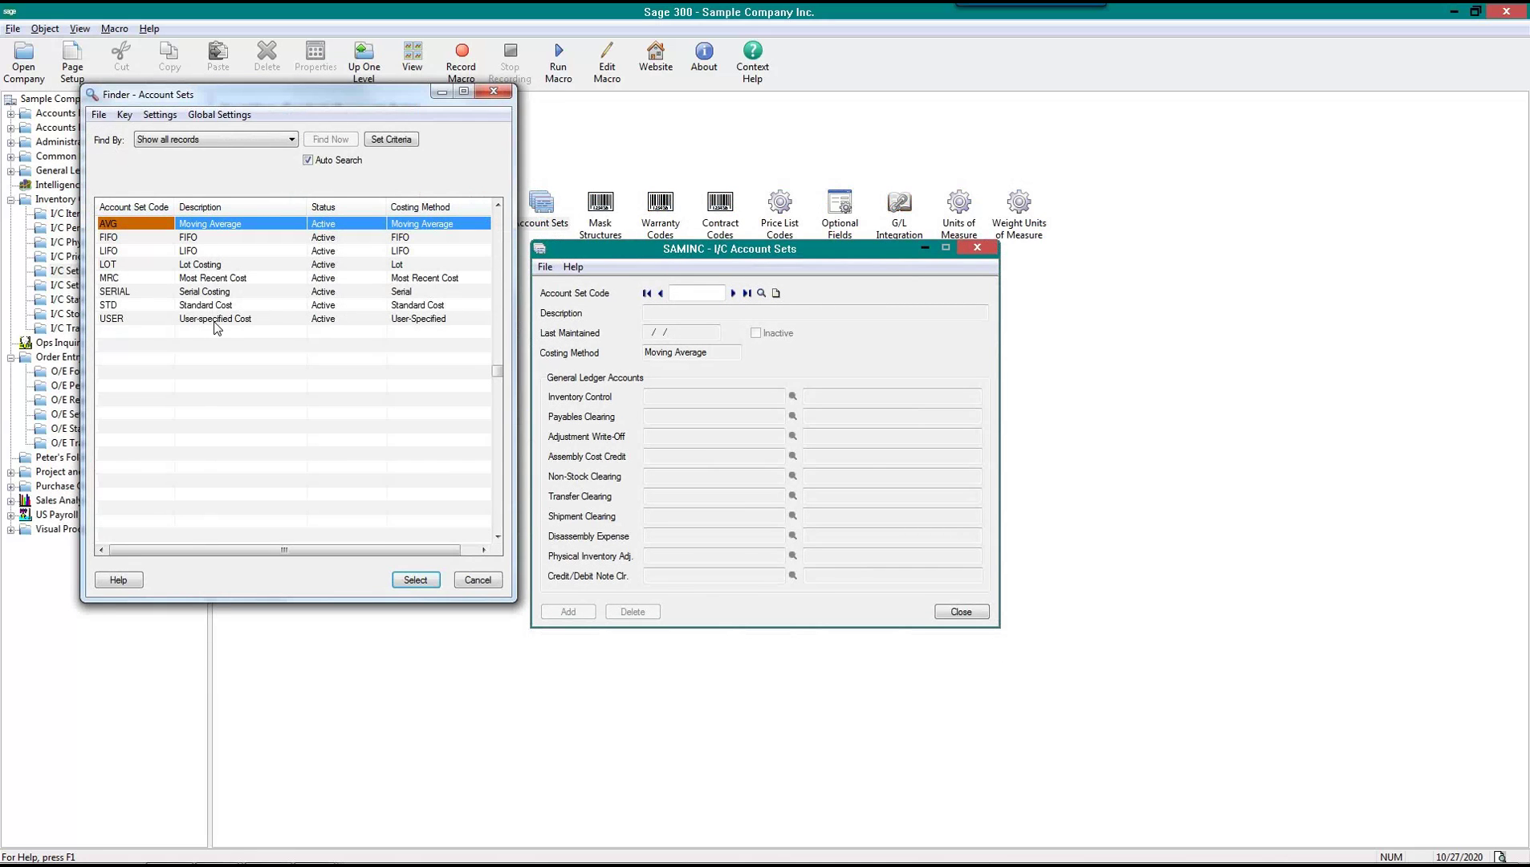
pyautogui.doubleClick(201, 319)
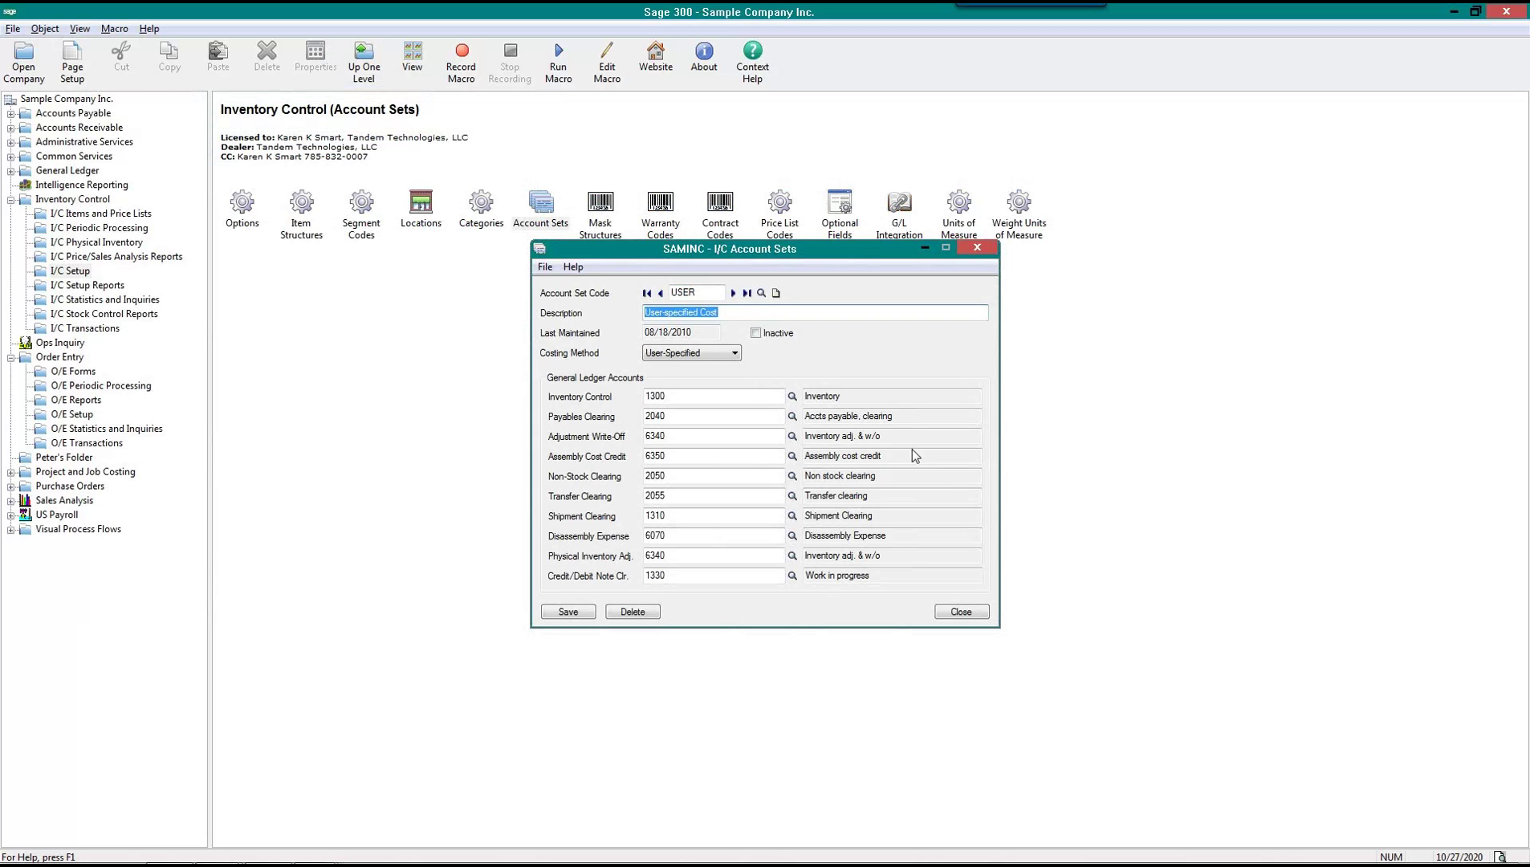
pyautogui.click(961, 614)
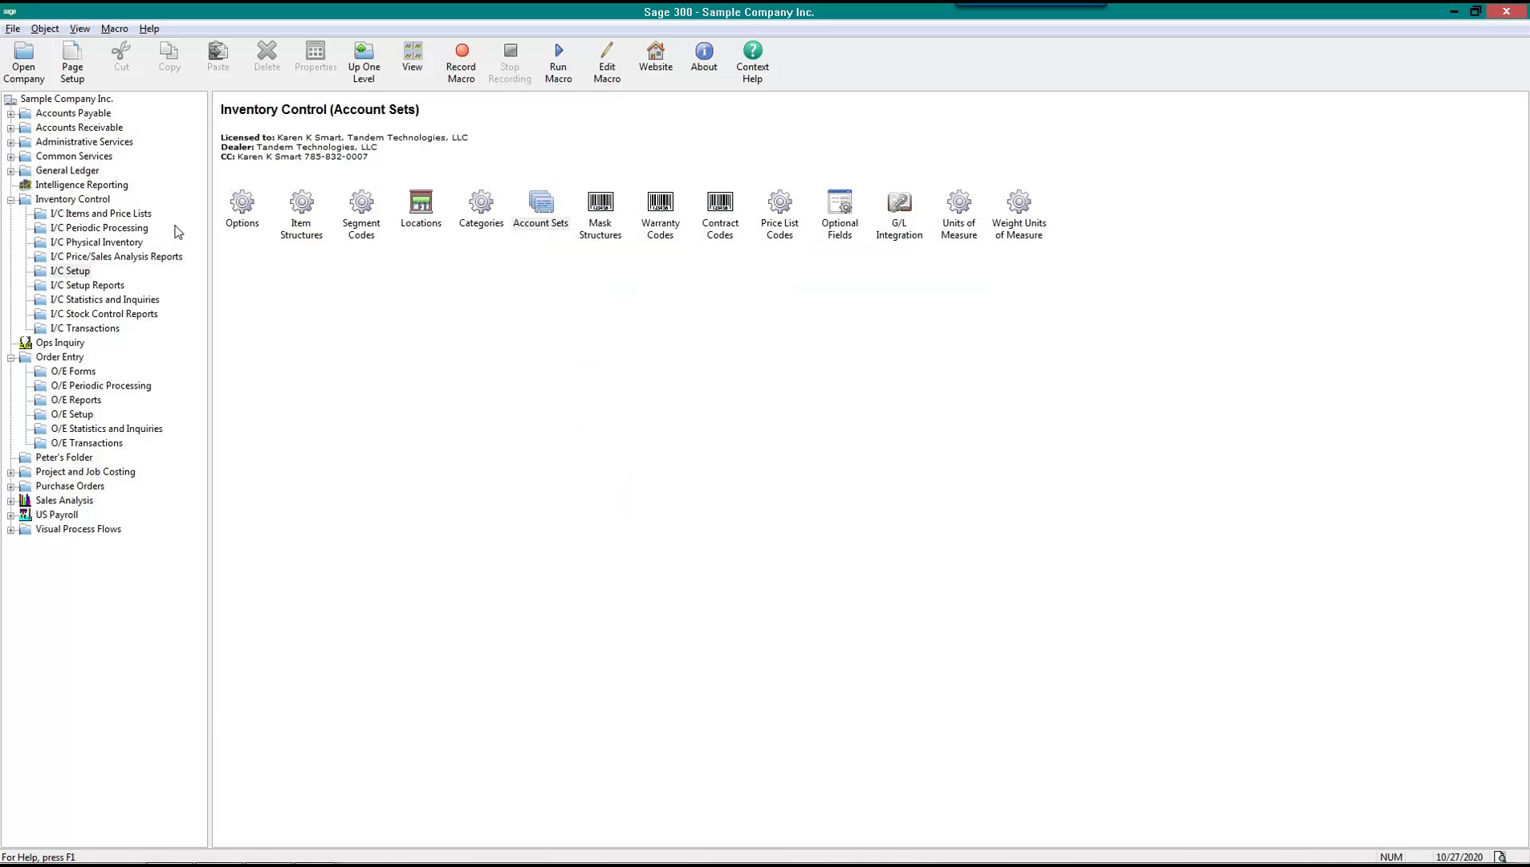
# Load item #DESKKIT in I/C Items and check which account set code it uses
pyautogui.click(120, 215)
pyautogui.doubleClick(244, 209)
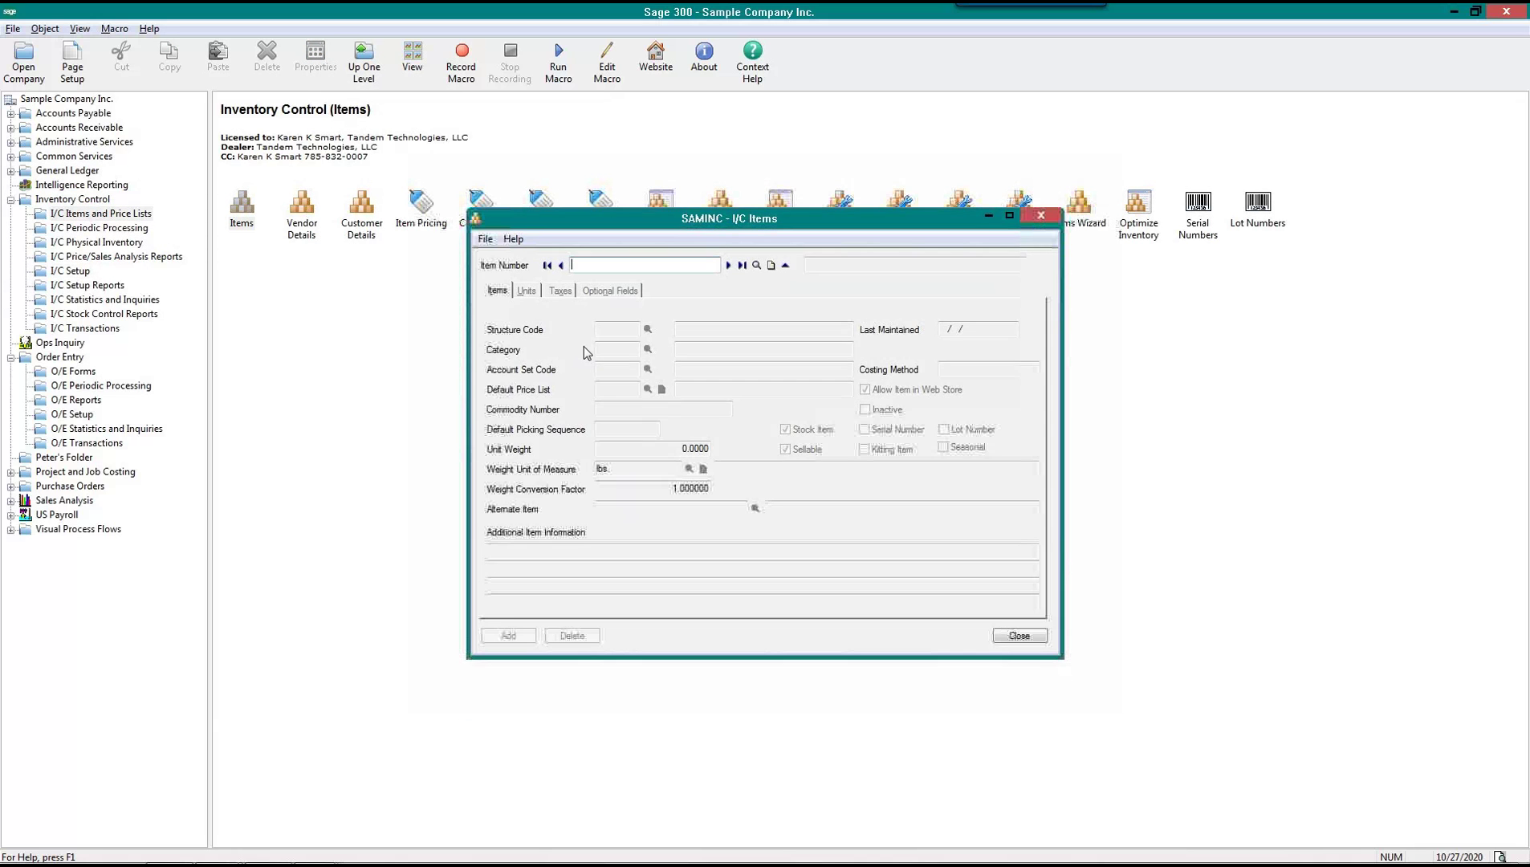
pyautogui.write('DDESKKIT')
pyautogui.press('Tab')
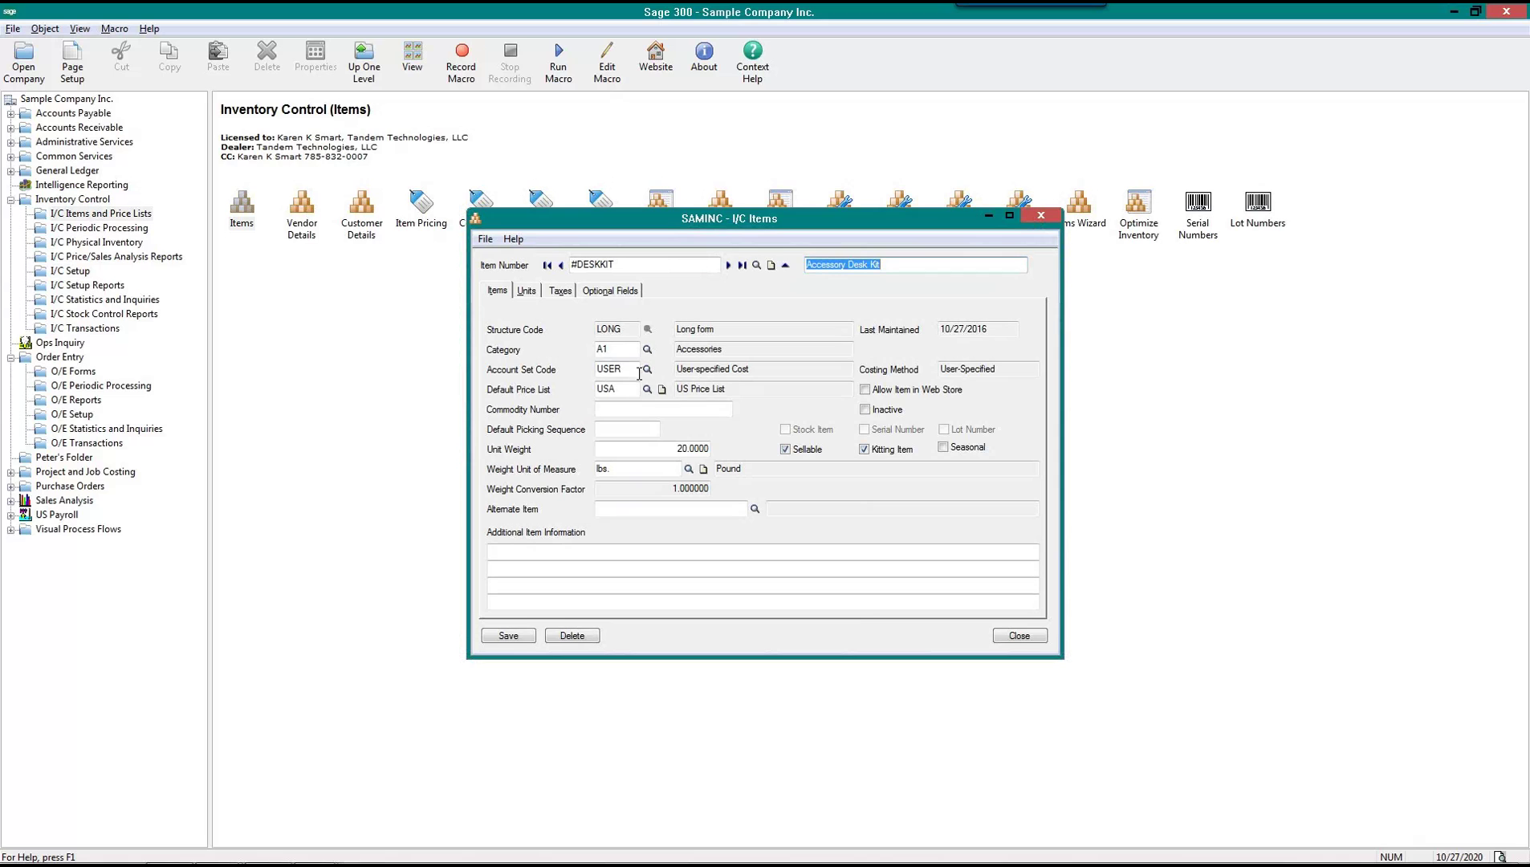
pyautogui.moveTo(640, 370); pyautogui.dragTo(549, 369)
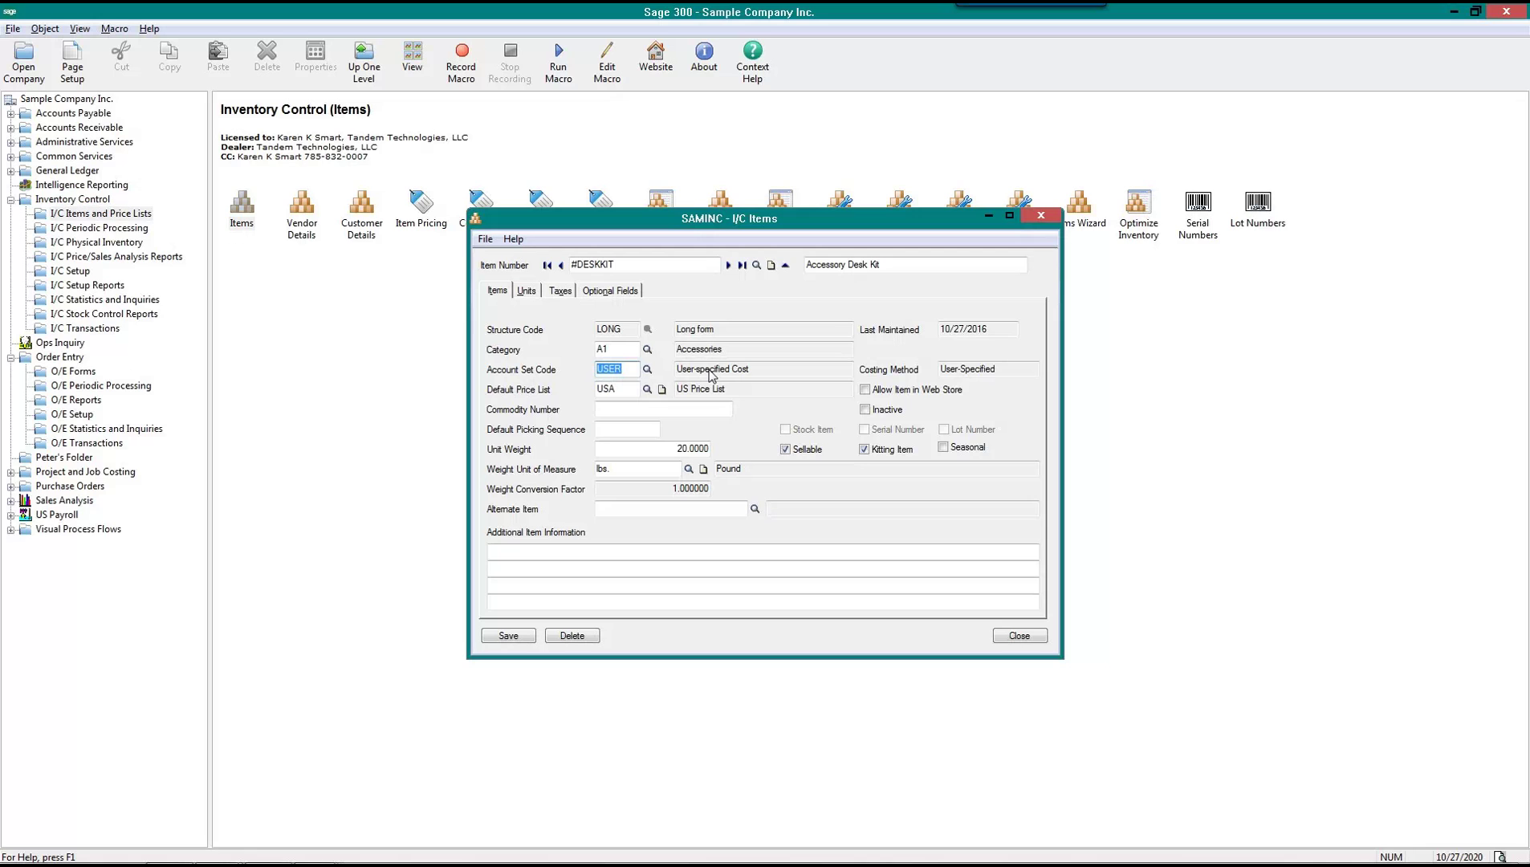
pyautogui.click(1003, 635)
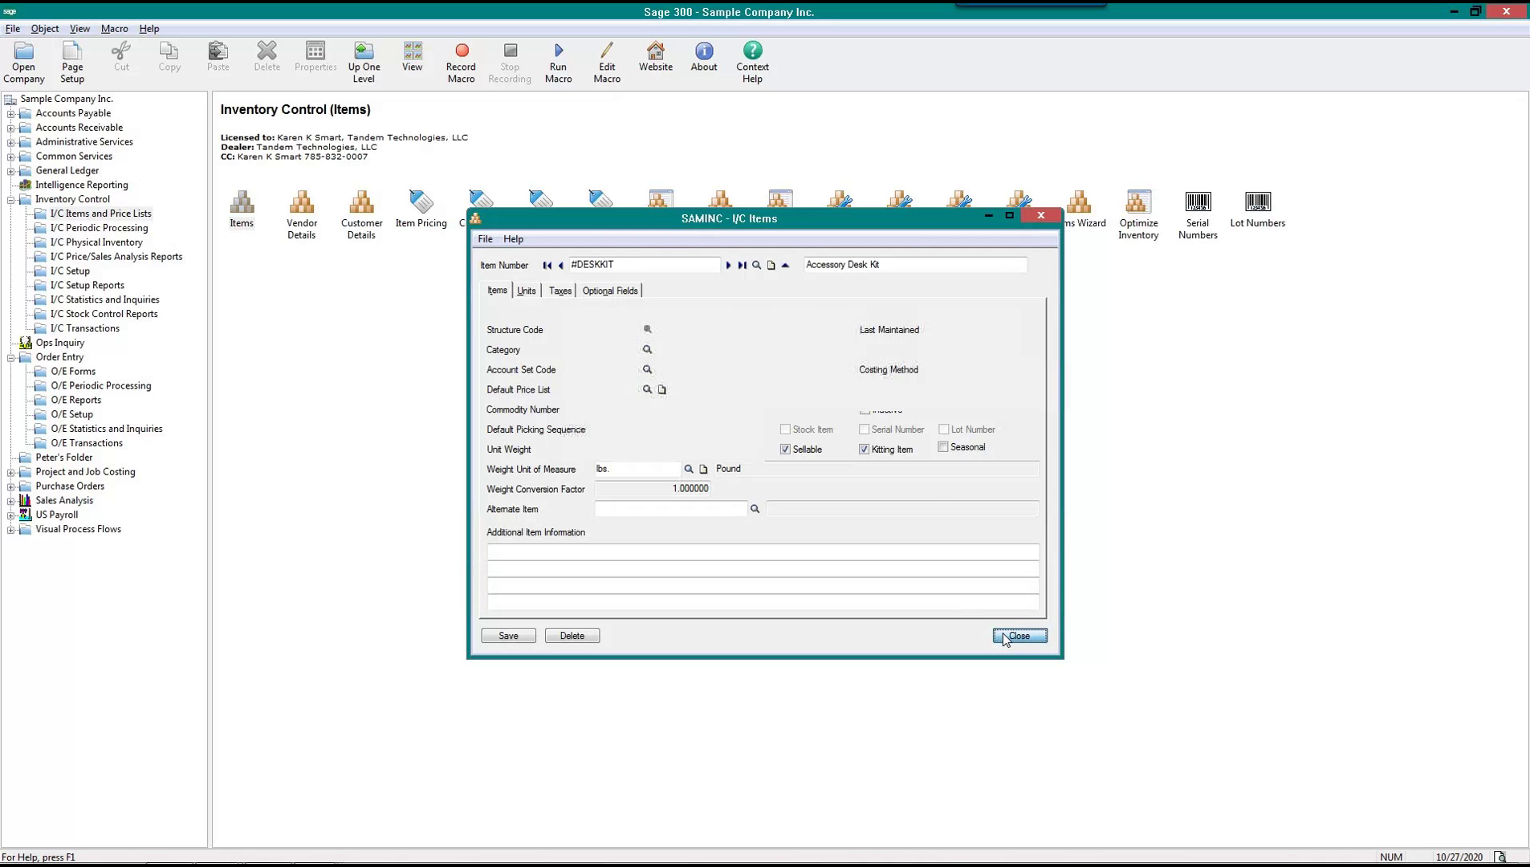
pyautogui.click(141, 217)
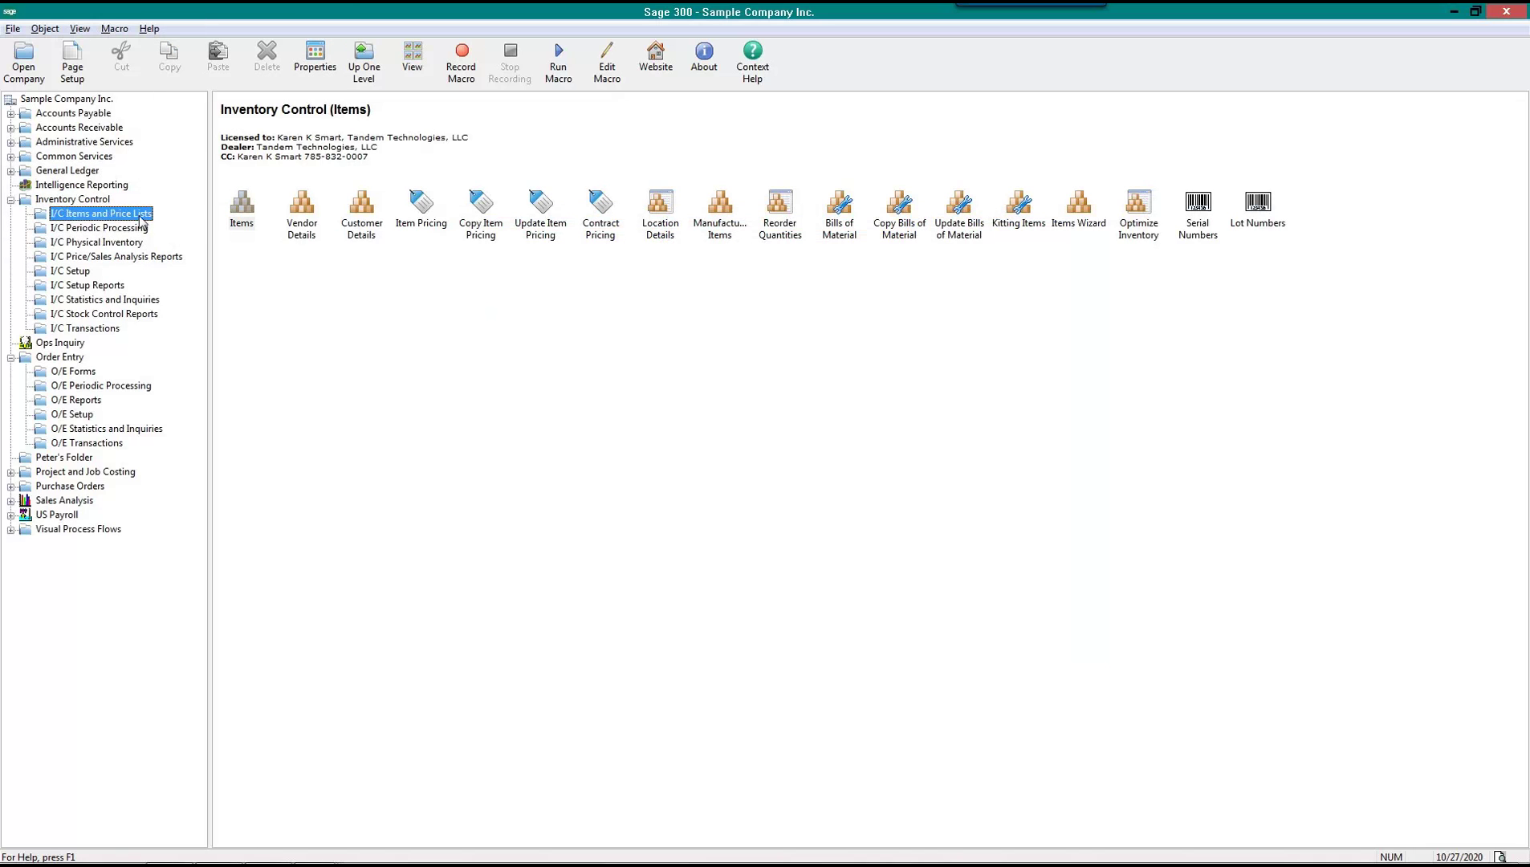
pyautogui.doubleClick(847, 233)
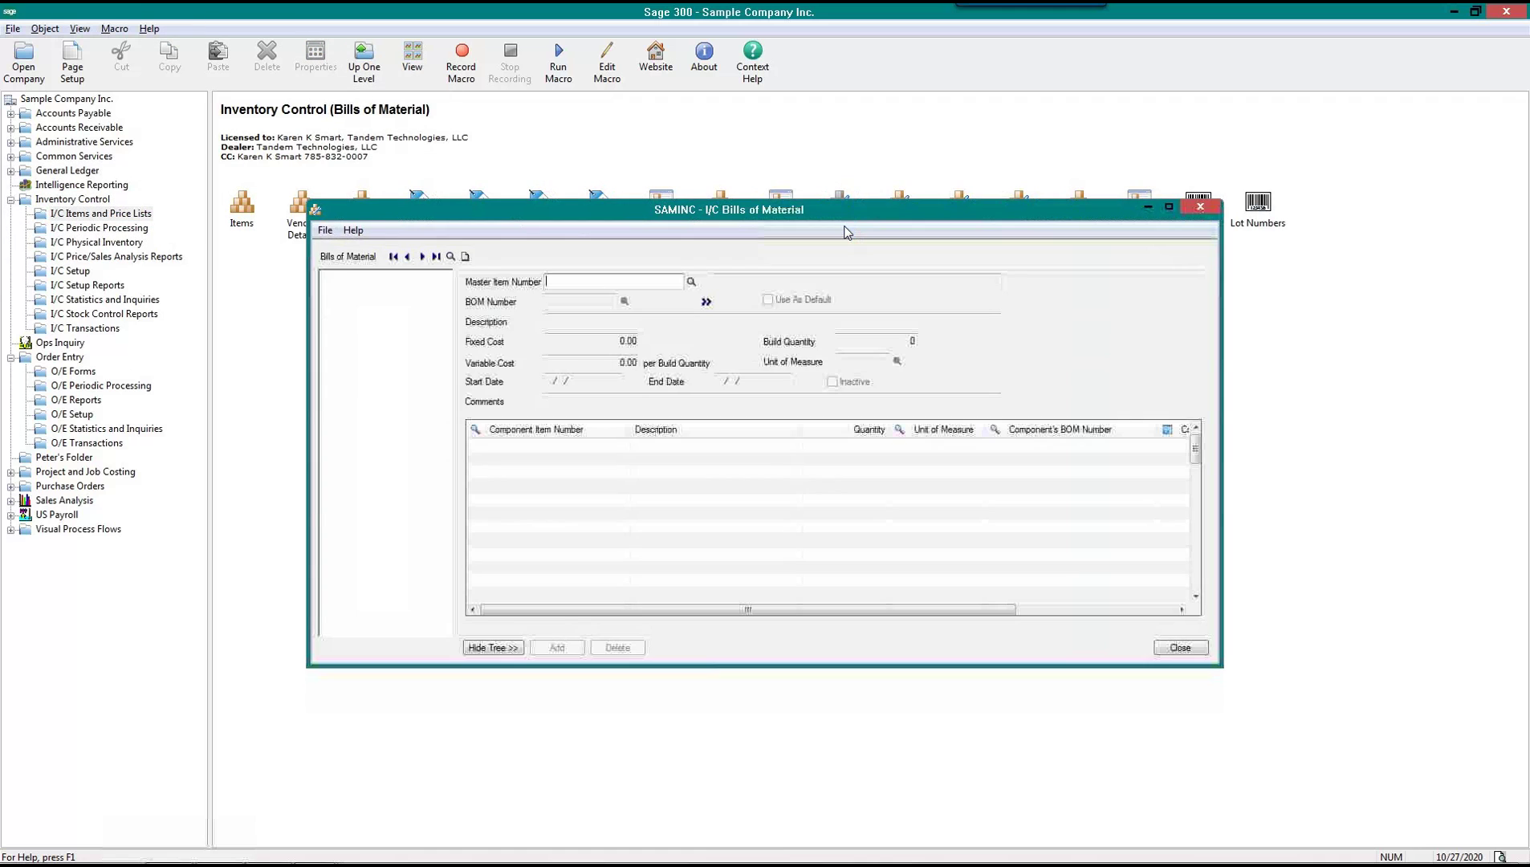
pyautogui.moveTo(815, 216); pyautogui.dragTo(750, 261)
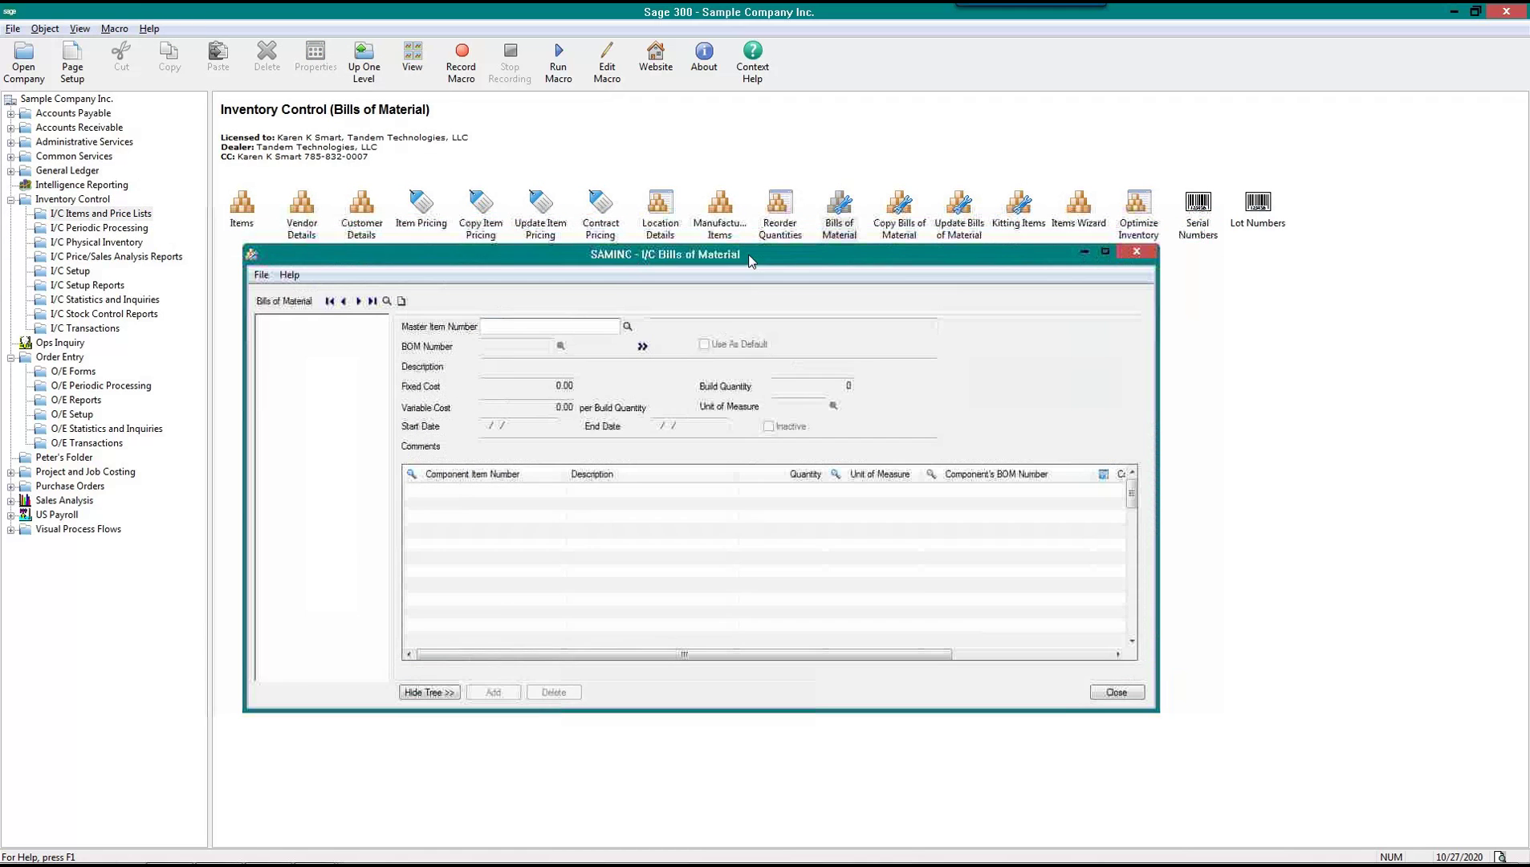
pyautogui.moveTo(523, 258); pyautogui.dragTo(504, 268)
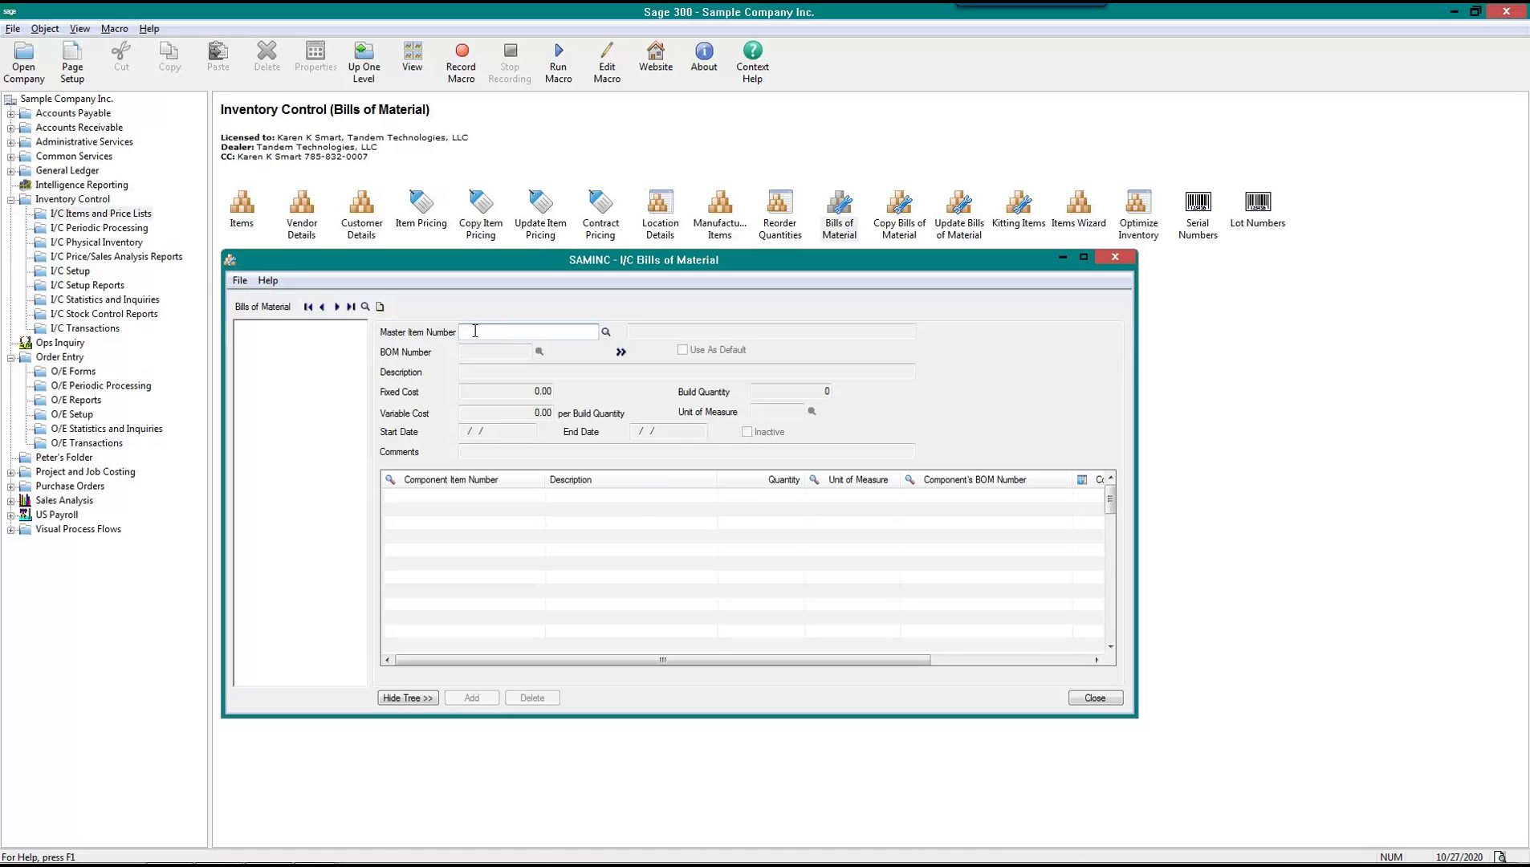
# Start a new I/C item numbered BOM, enter its bill of material training description and set the structure code to LONG
pyautogui.click(246, 213)
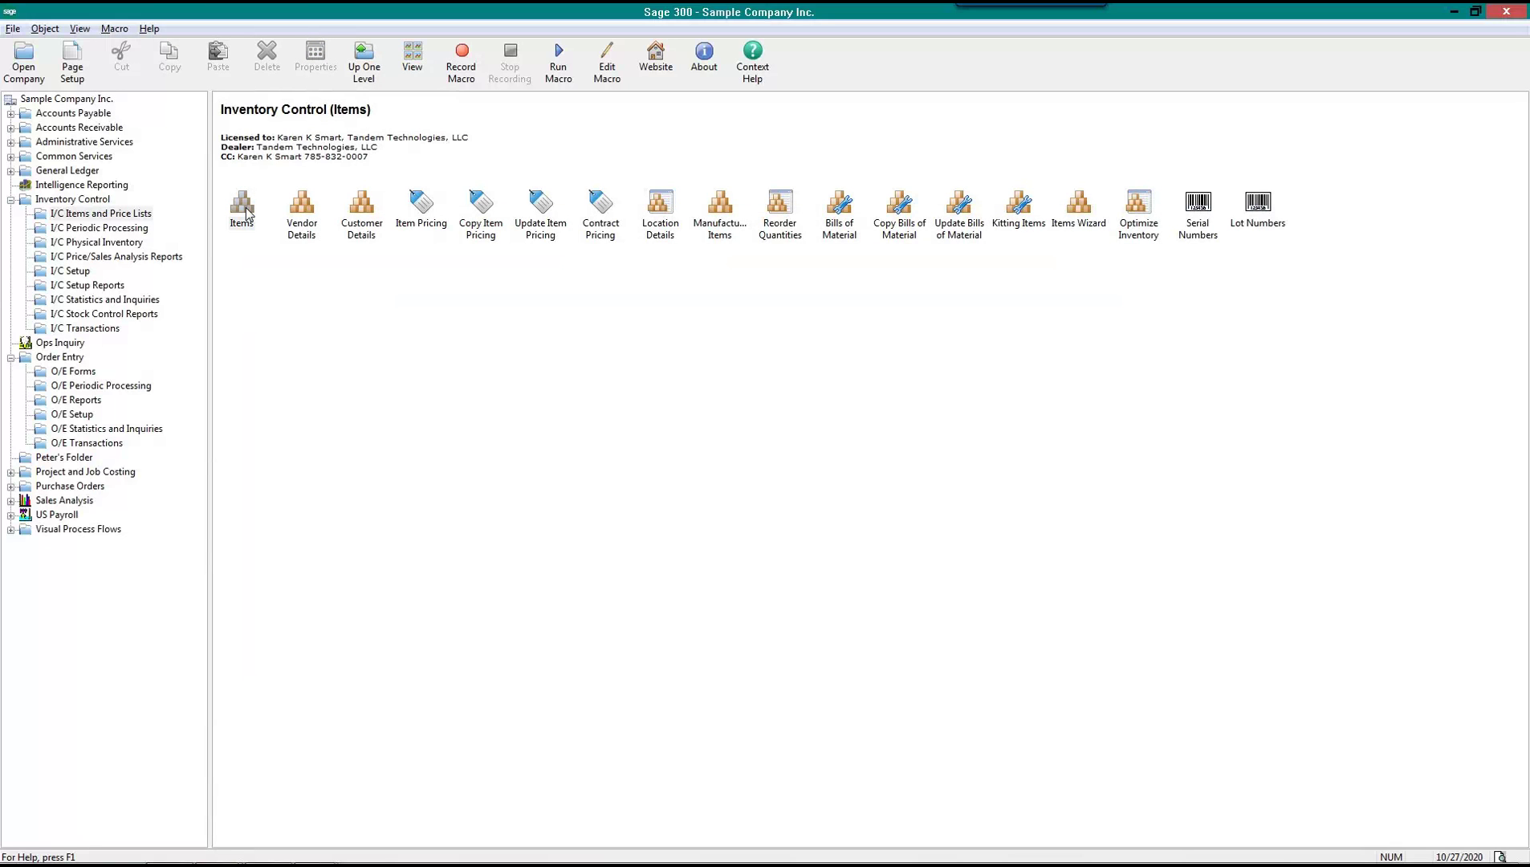
pyautogui.doubleClick(245, 214)
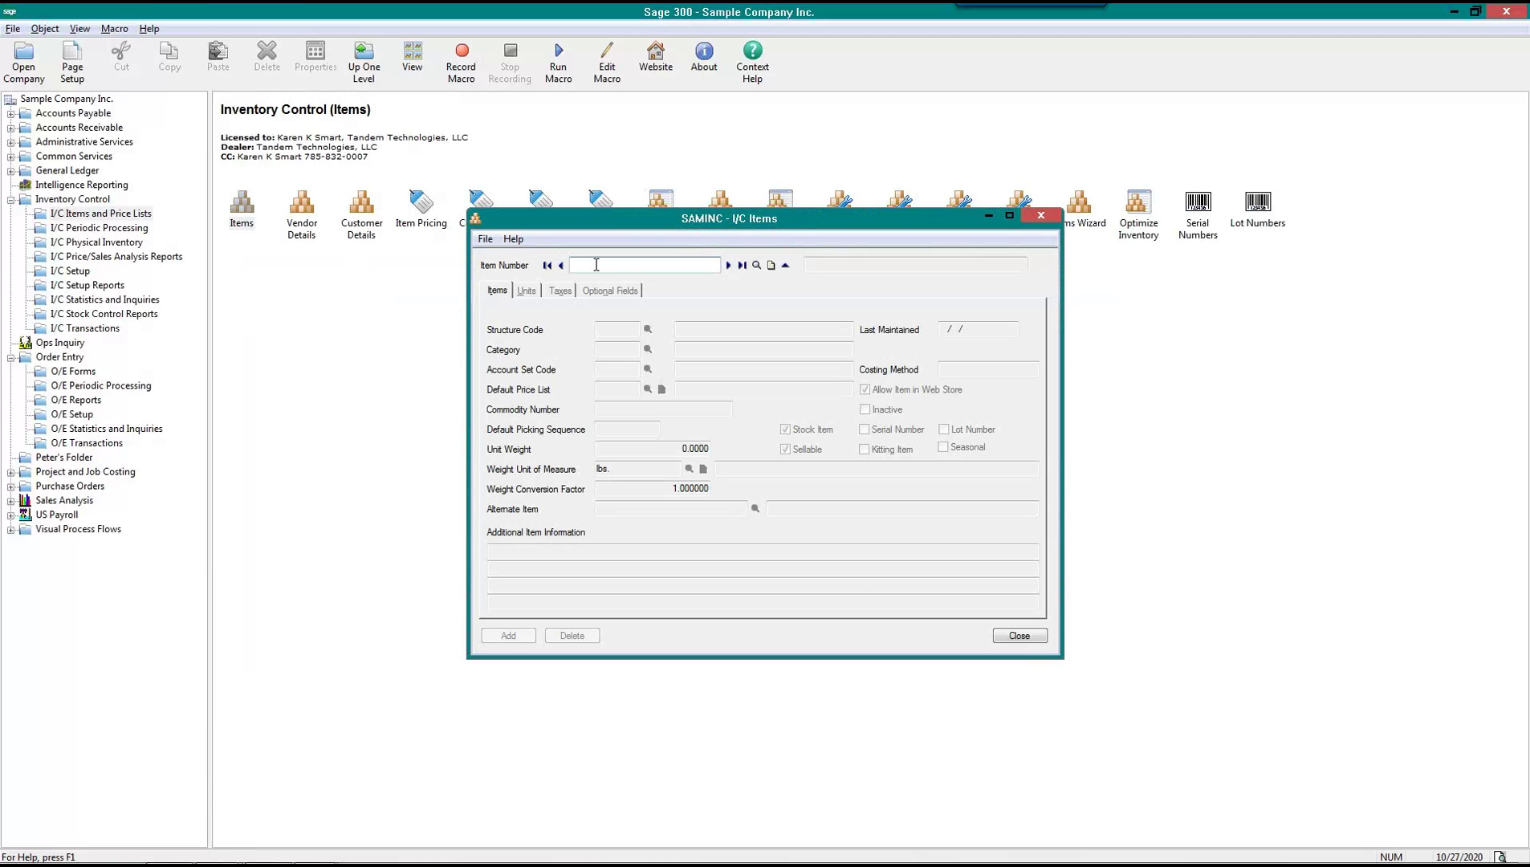
pyautogui.write('BOM')
pyautogui.press('Tab')
pyautogui.write('Bill')
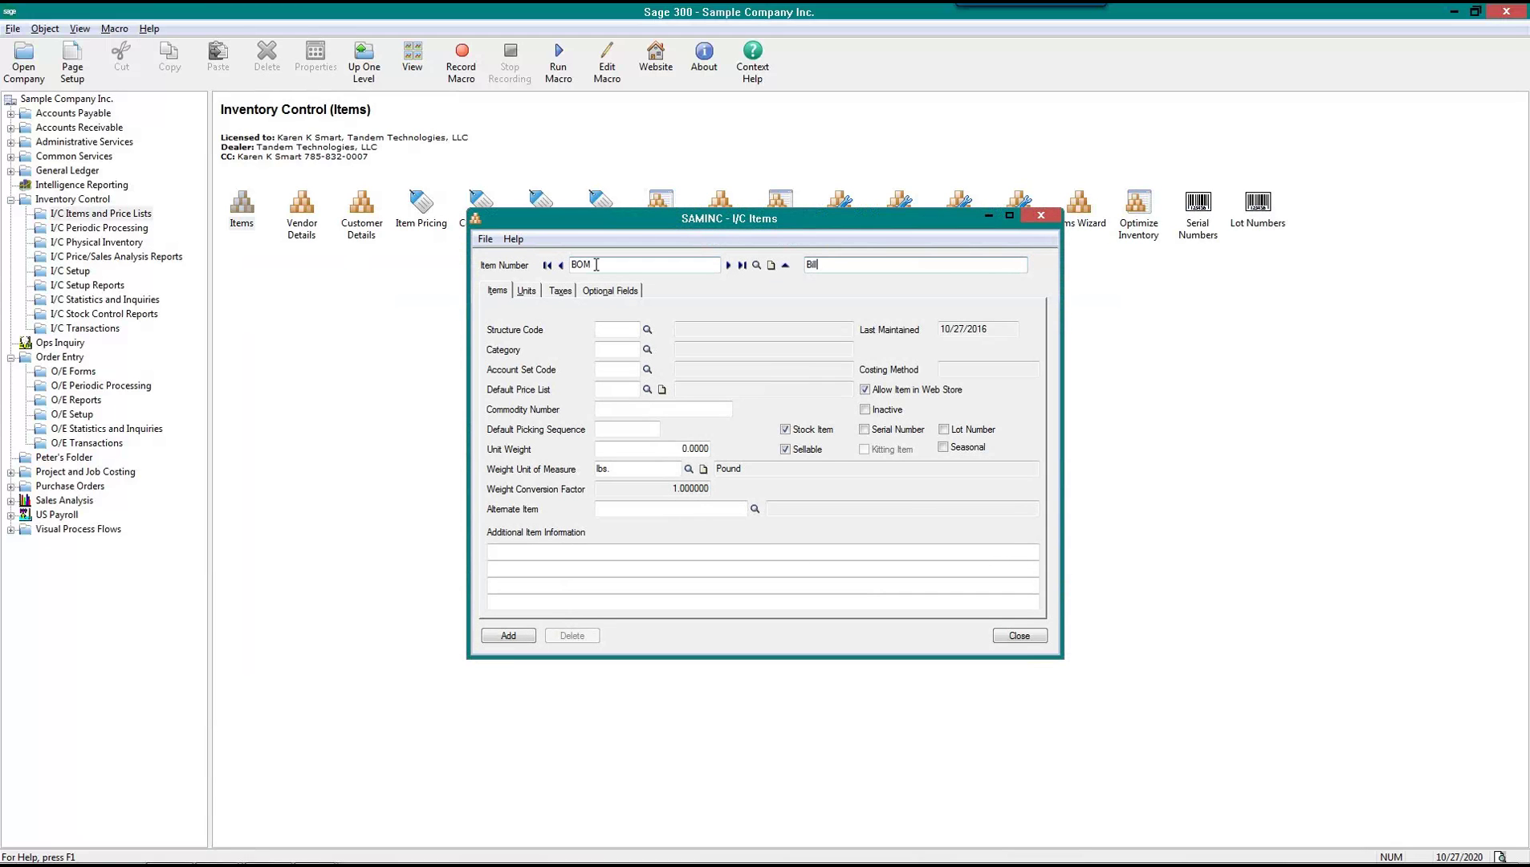
pyautogui.write(" of Material for Karen's Training")
pyautogui.press('Tab')
pyautogui.write('LONG')
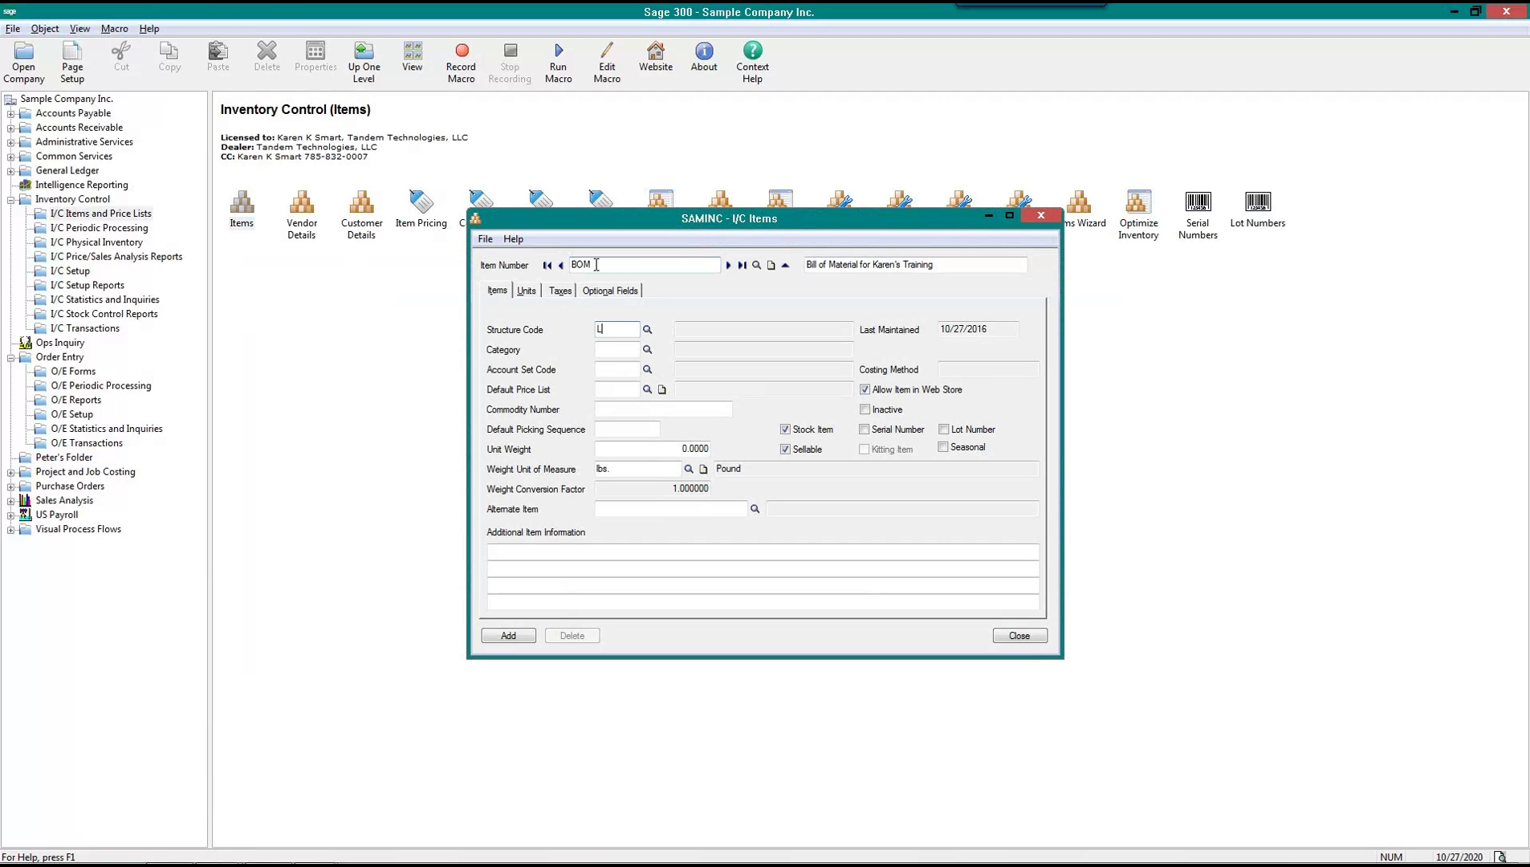
pyautogui.press('Tab')
# Assign category A2 (Accessories - Package) and the AVG moving average account set to the BOM item
pyautogui.click(647, 350)
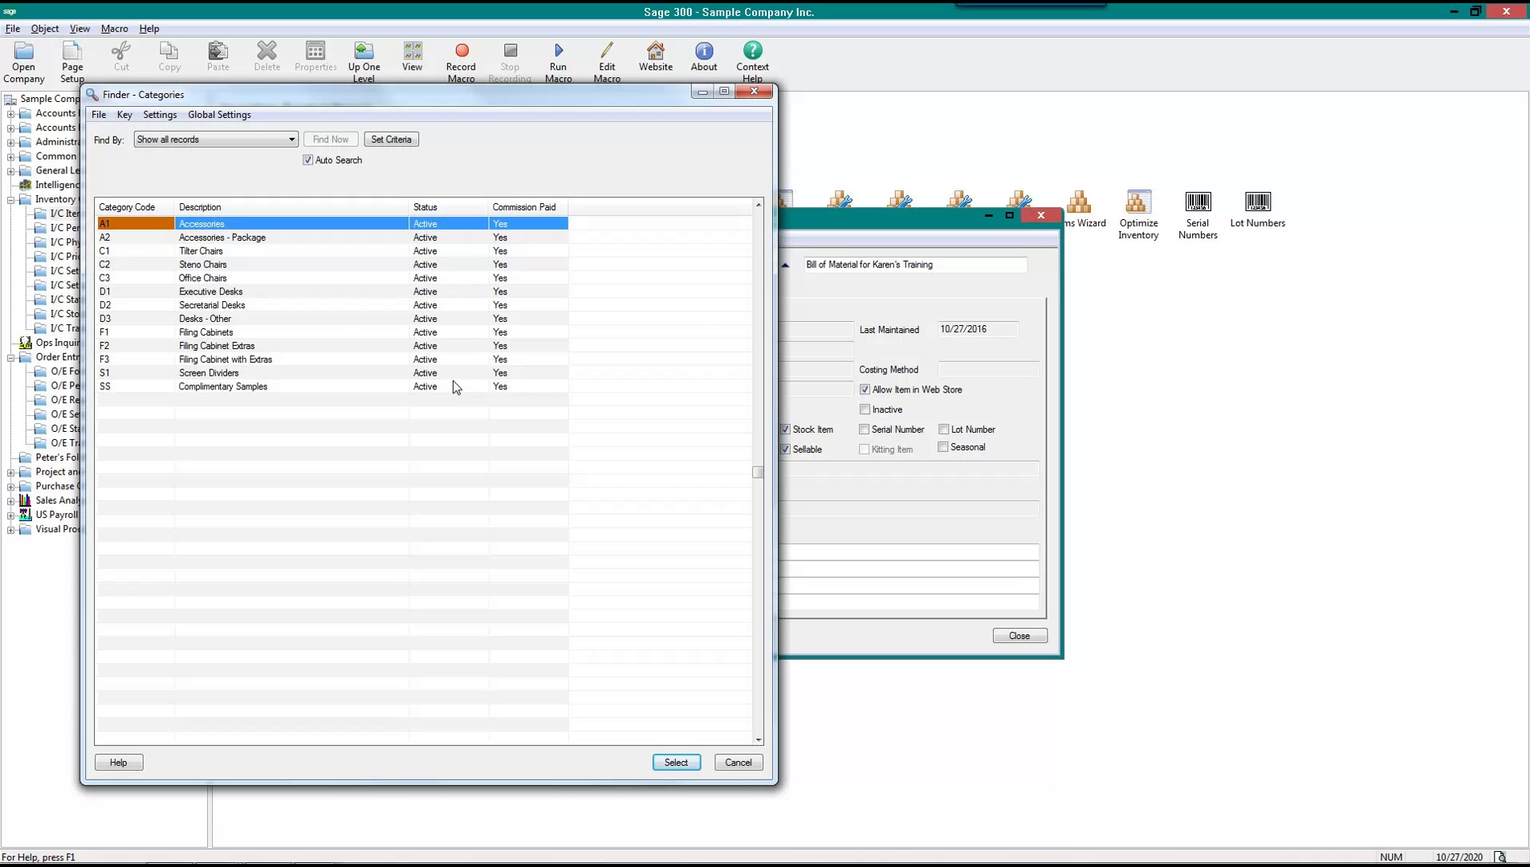
pyautogui.doubleClick(128, 236)
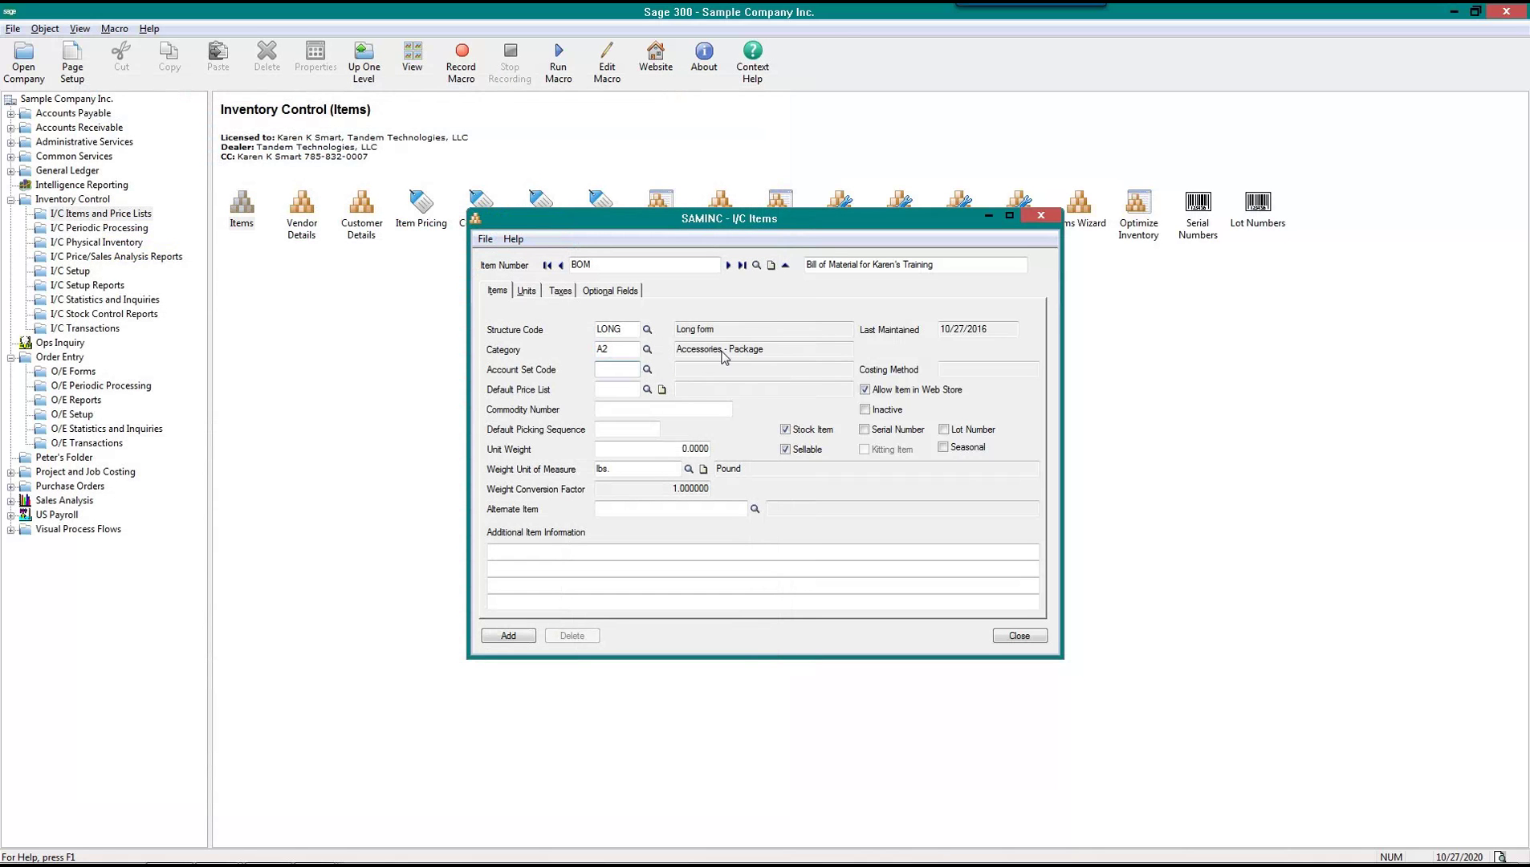
pyautogui.click(648, 369)
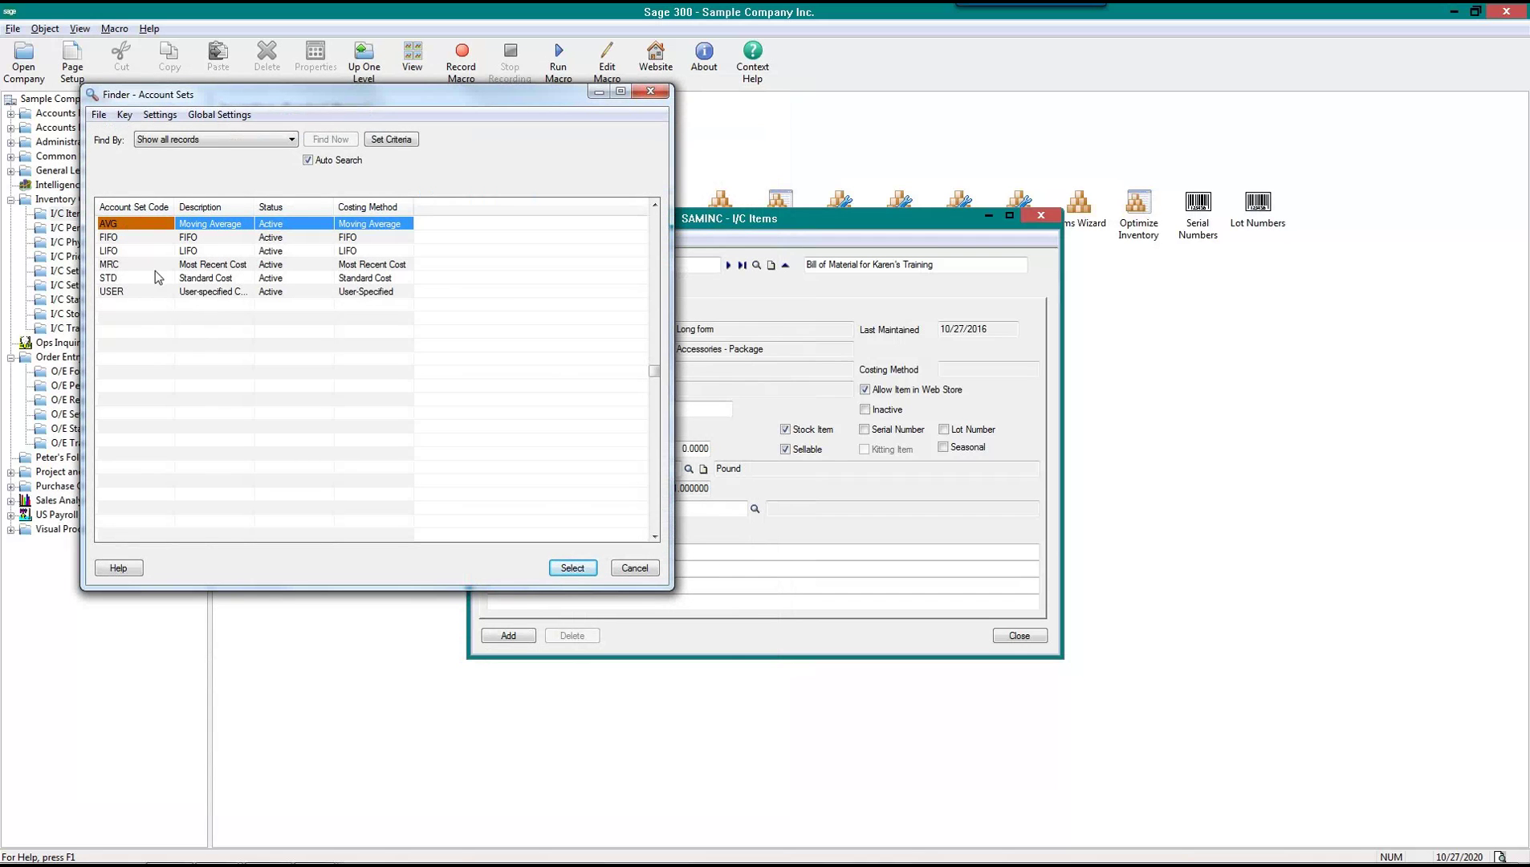
pyautogui.click(151, 291)
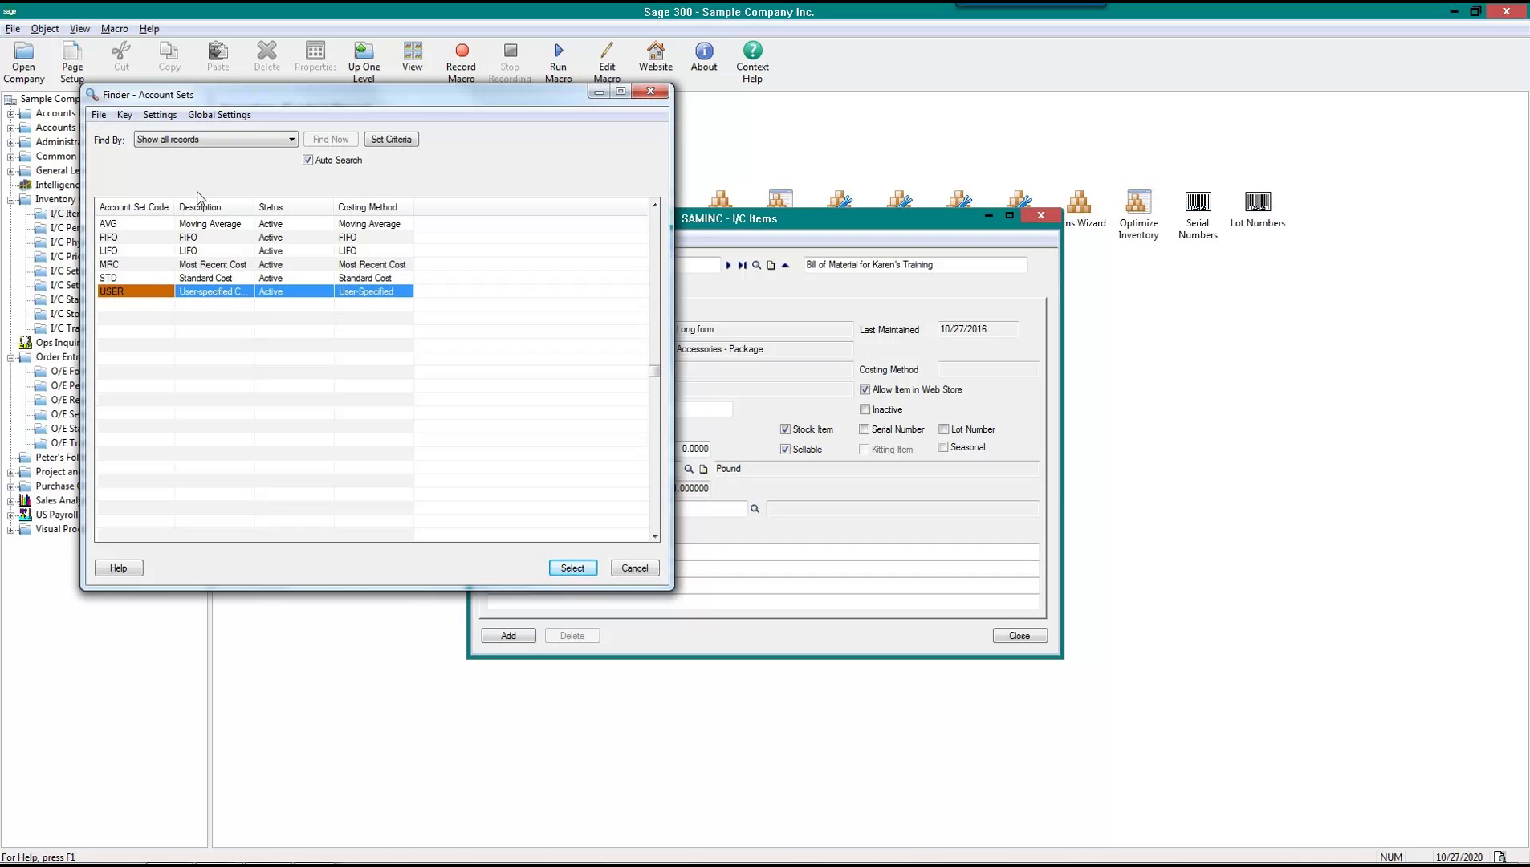
pyautogui.click(146, 223)
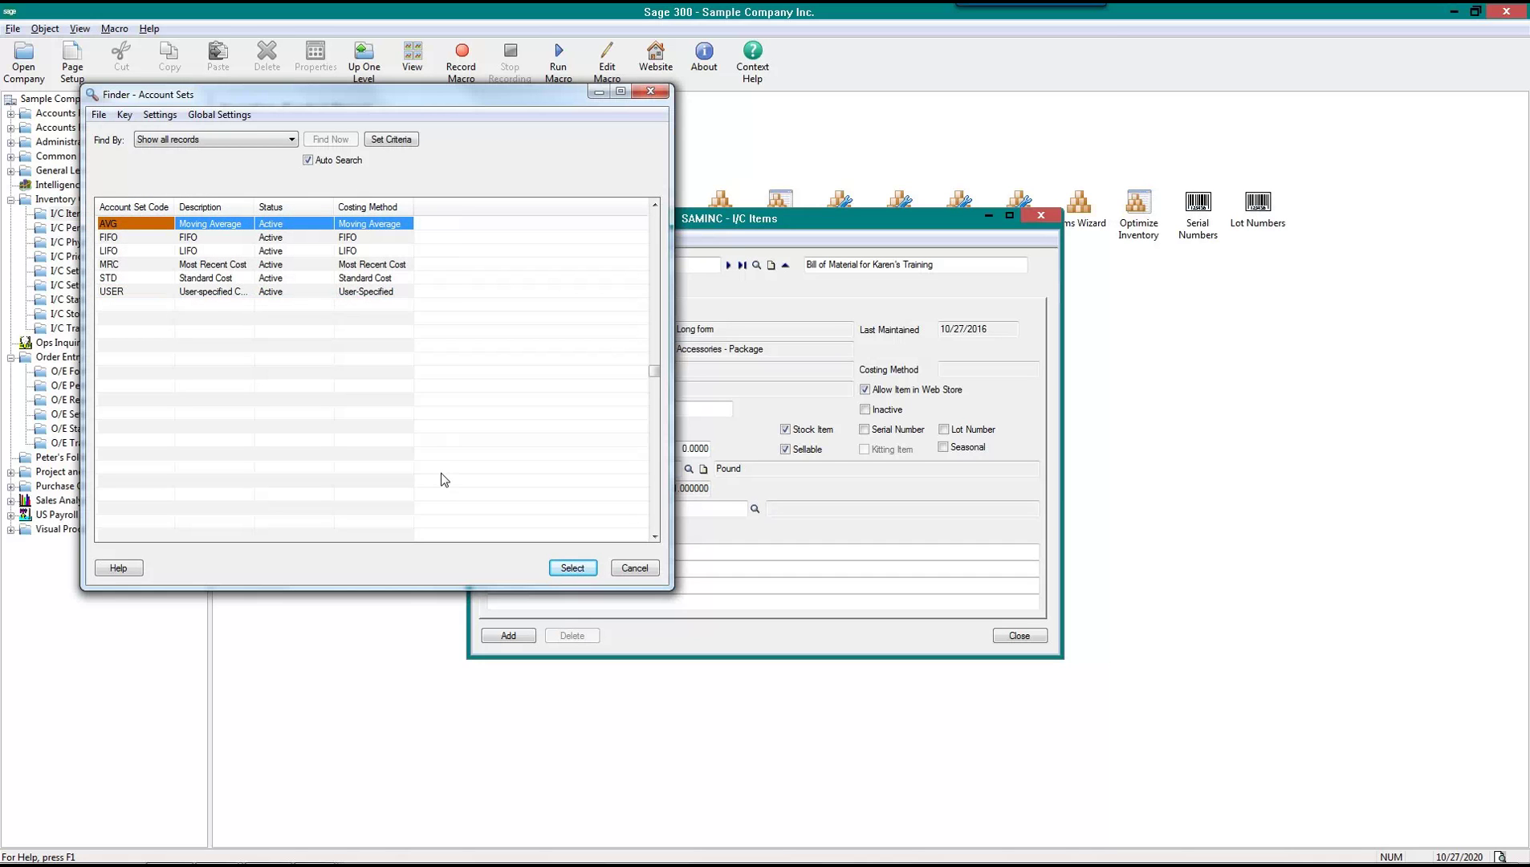
pyautogui.click(572, 568)
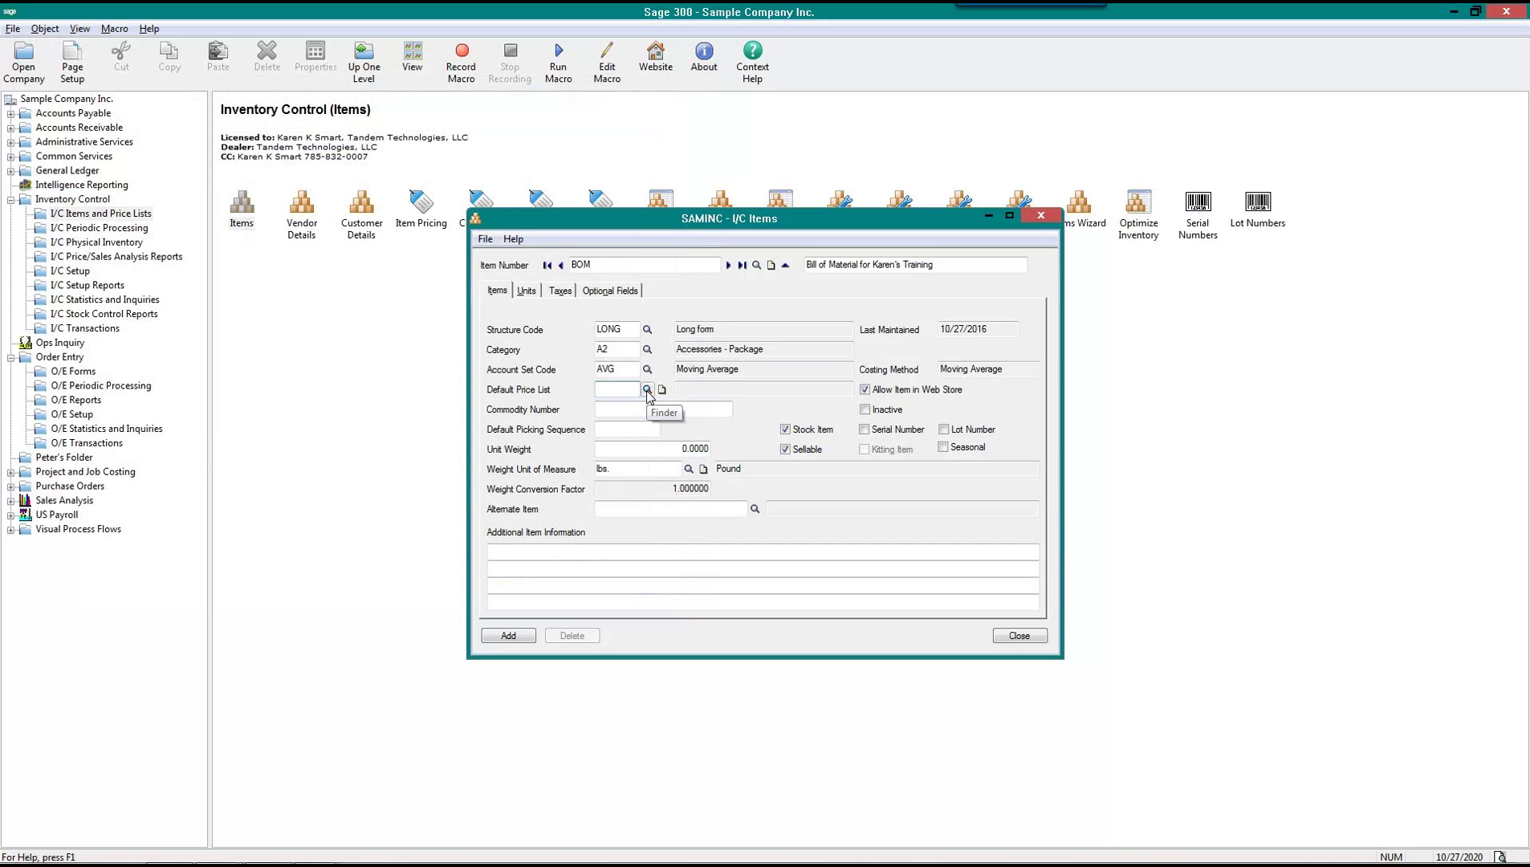
# Set the BOM item's default price list to USA and its unit weight to 50 lbs
pyautogui.write('USA')
pyautogui.press('Tab')
pyautogui.click(626, 390)
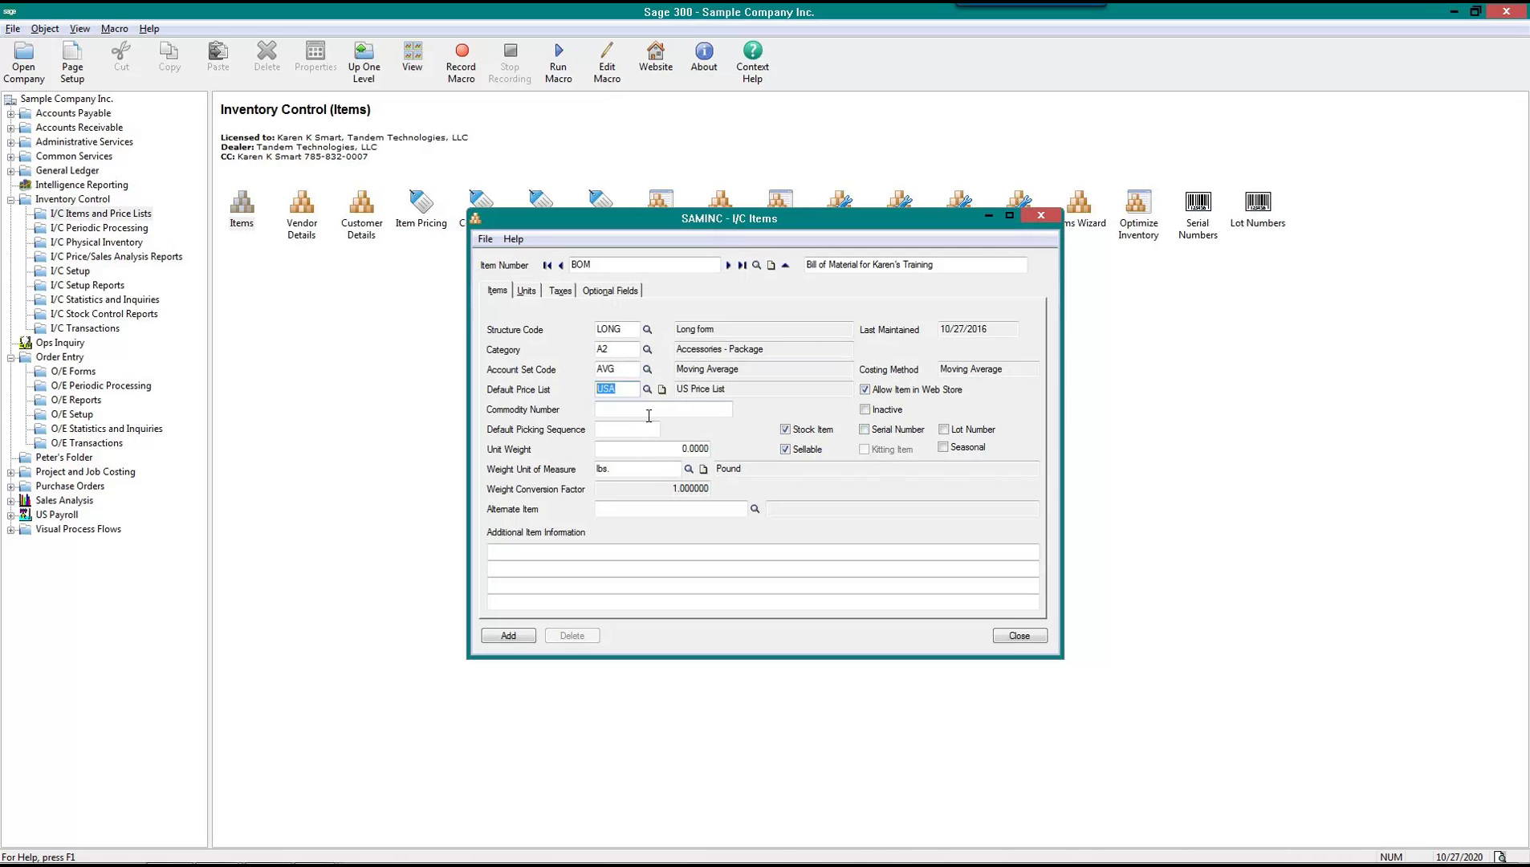
pyautogui.press('Tab')
pyautogui.press('Tab')
pyautogui.press('Tab')
pyautogui.write('50')
pyautogui.press('Tab')
pyautogui.hotkey('shift', 'Tab')
# Add Ea. to the BOM item's units of measure and make it the stocking unit
pyautogui.click(527, 290)
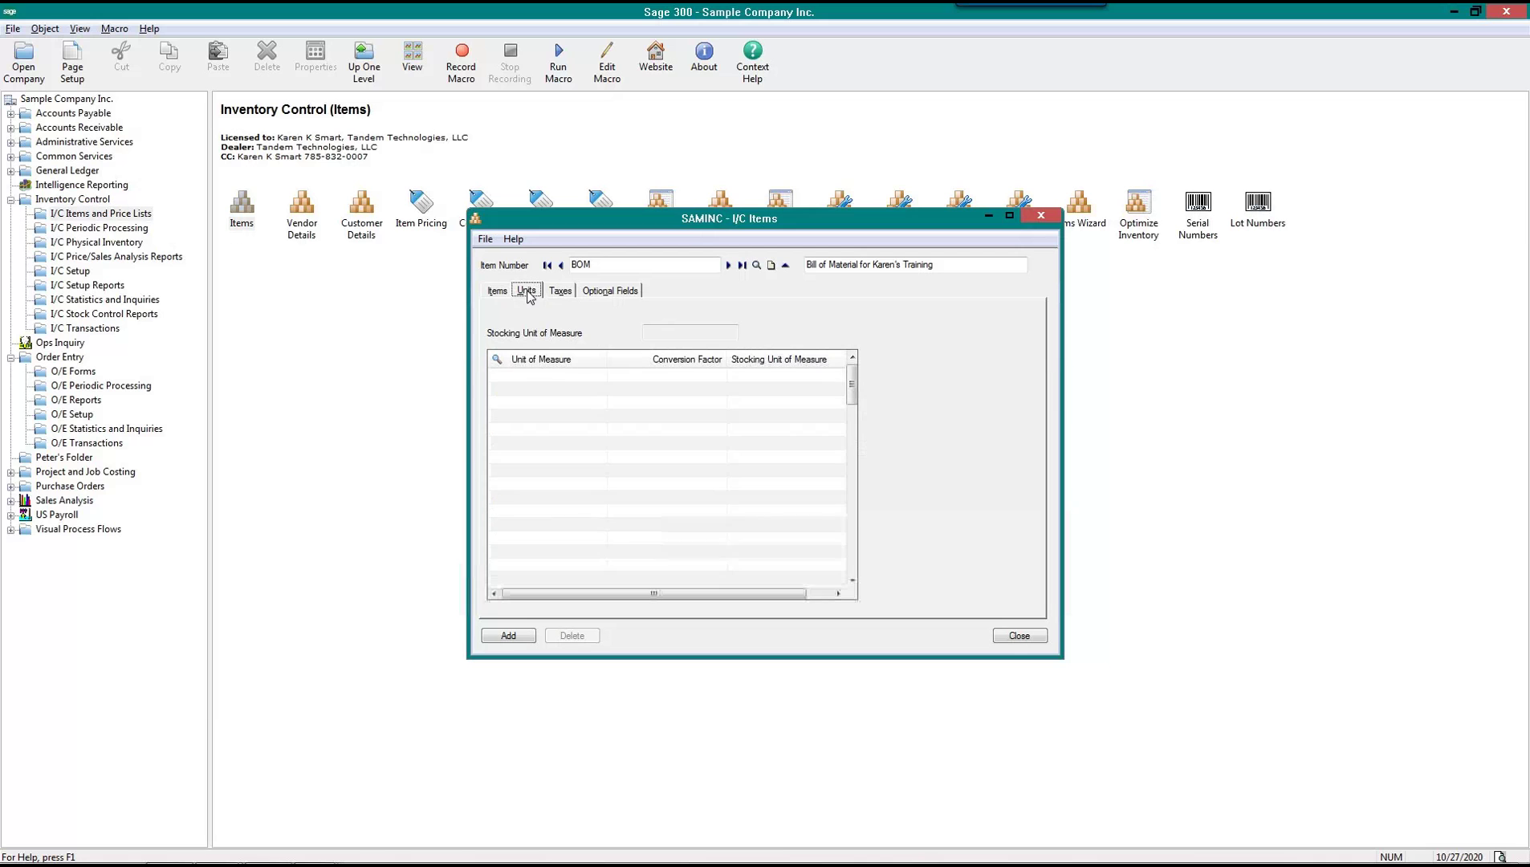
pyautogui.click(558, 376)
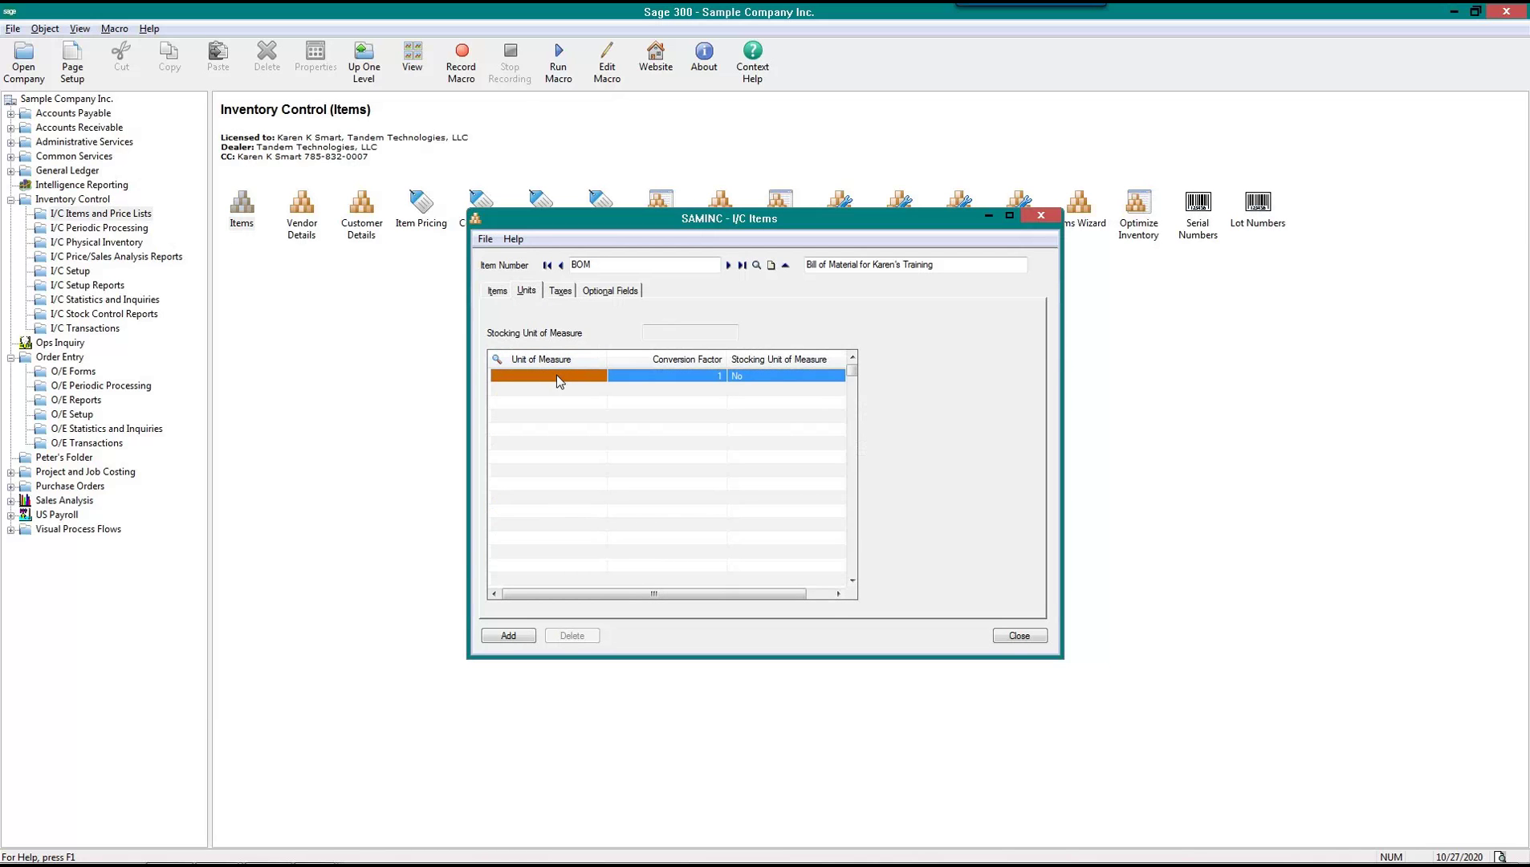
pyautogui.press('F5')
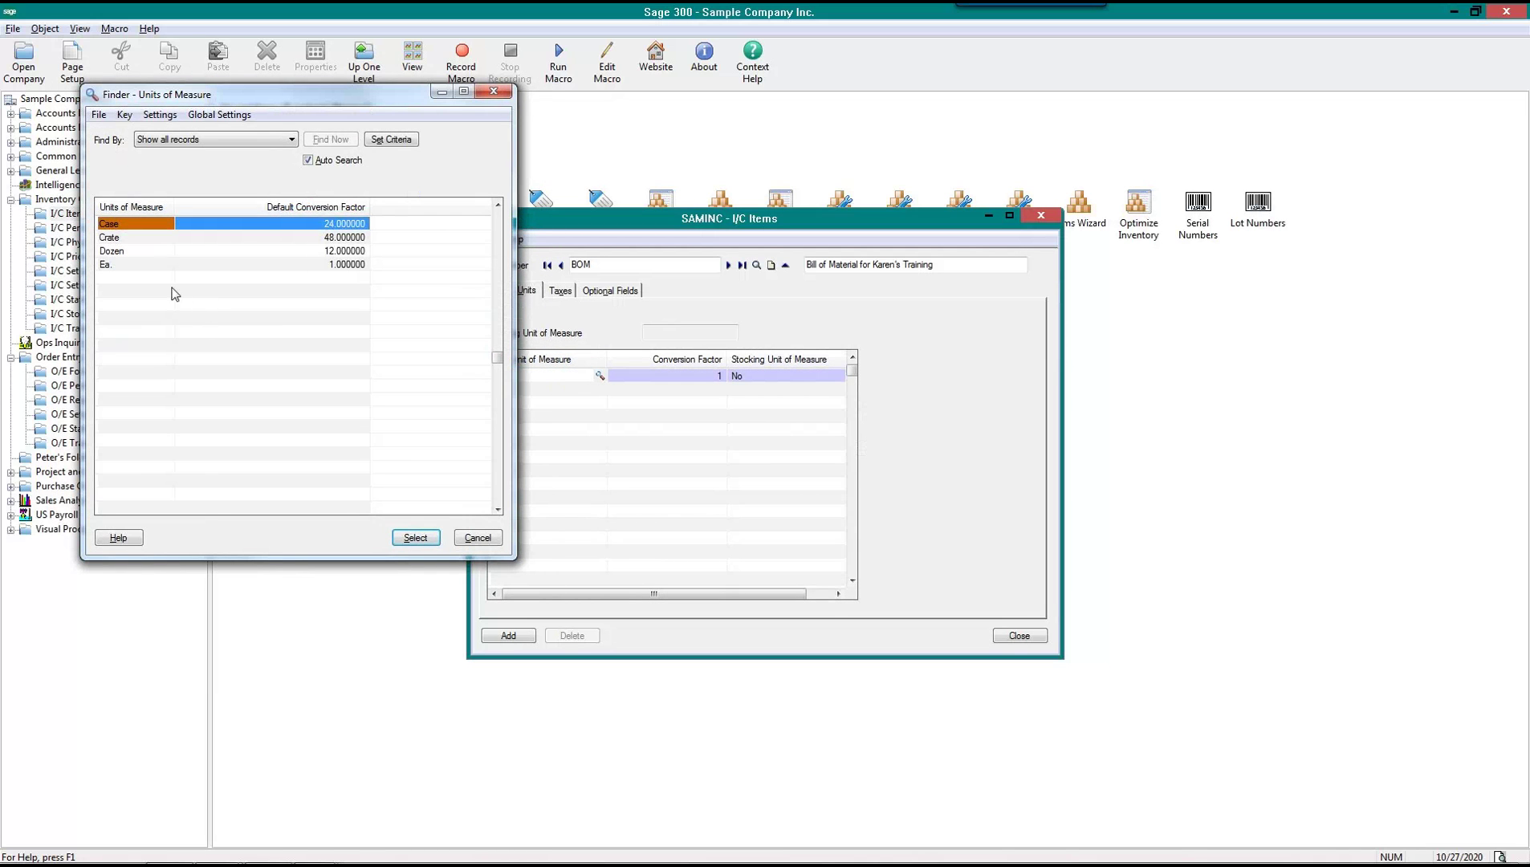
pyautogui.click(157, 265)
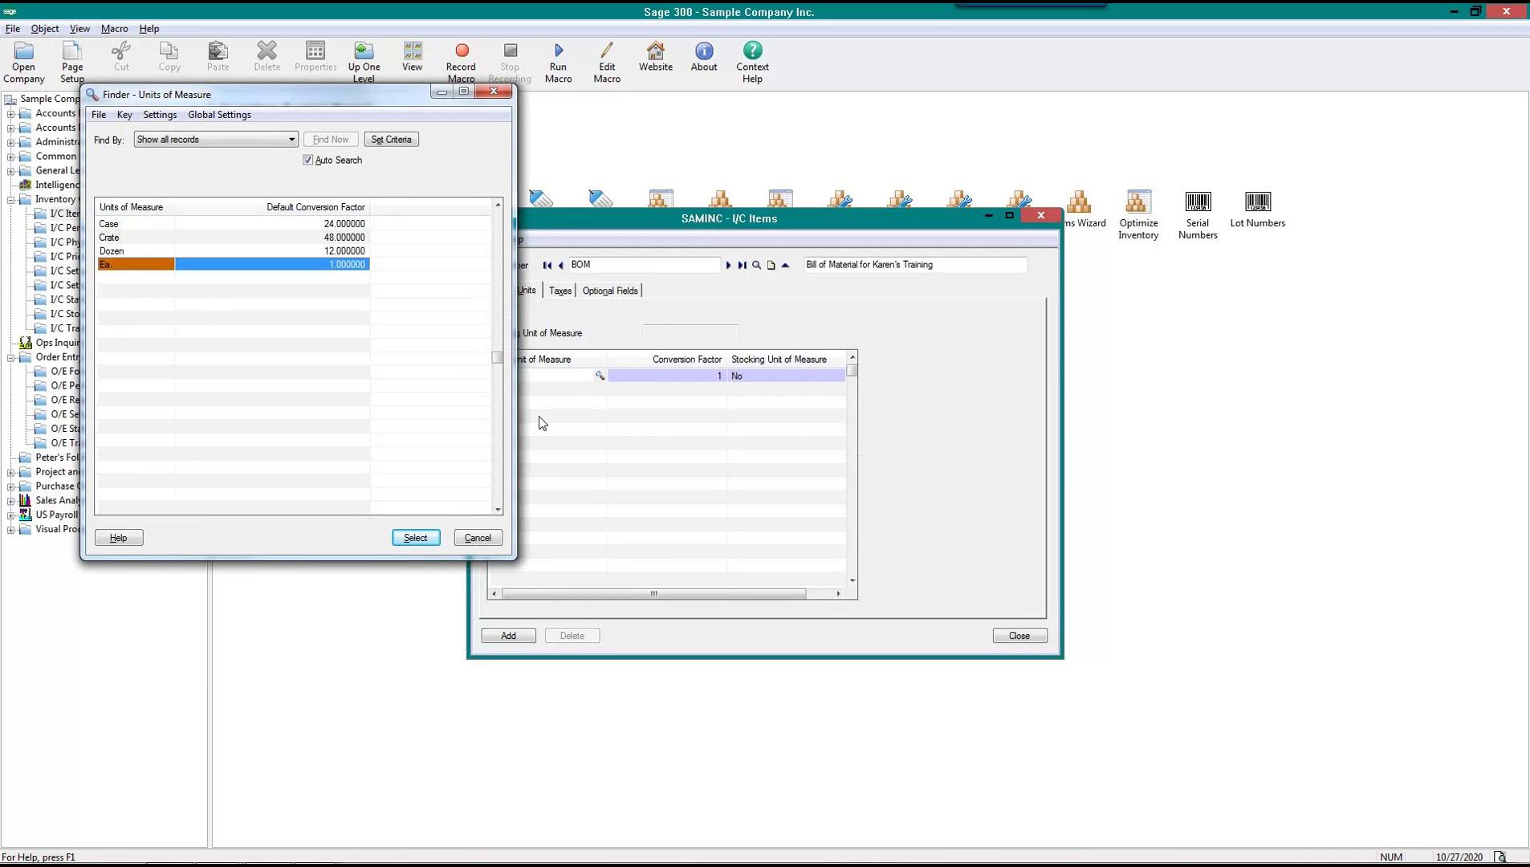
pyautogui.click(416, 537)
pyautogui.doubleClick(766, 375)
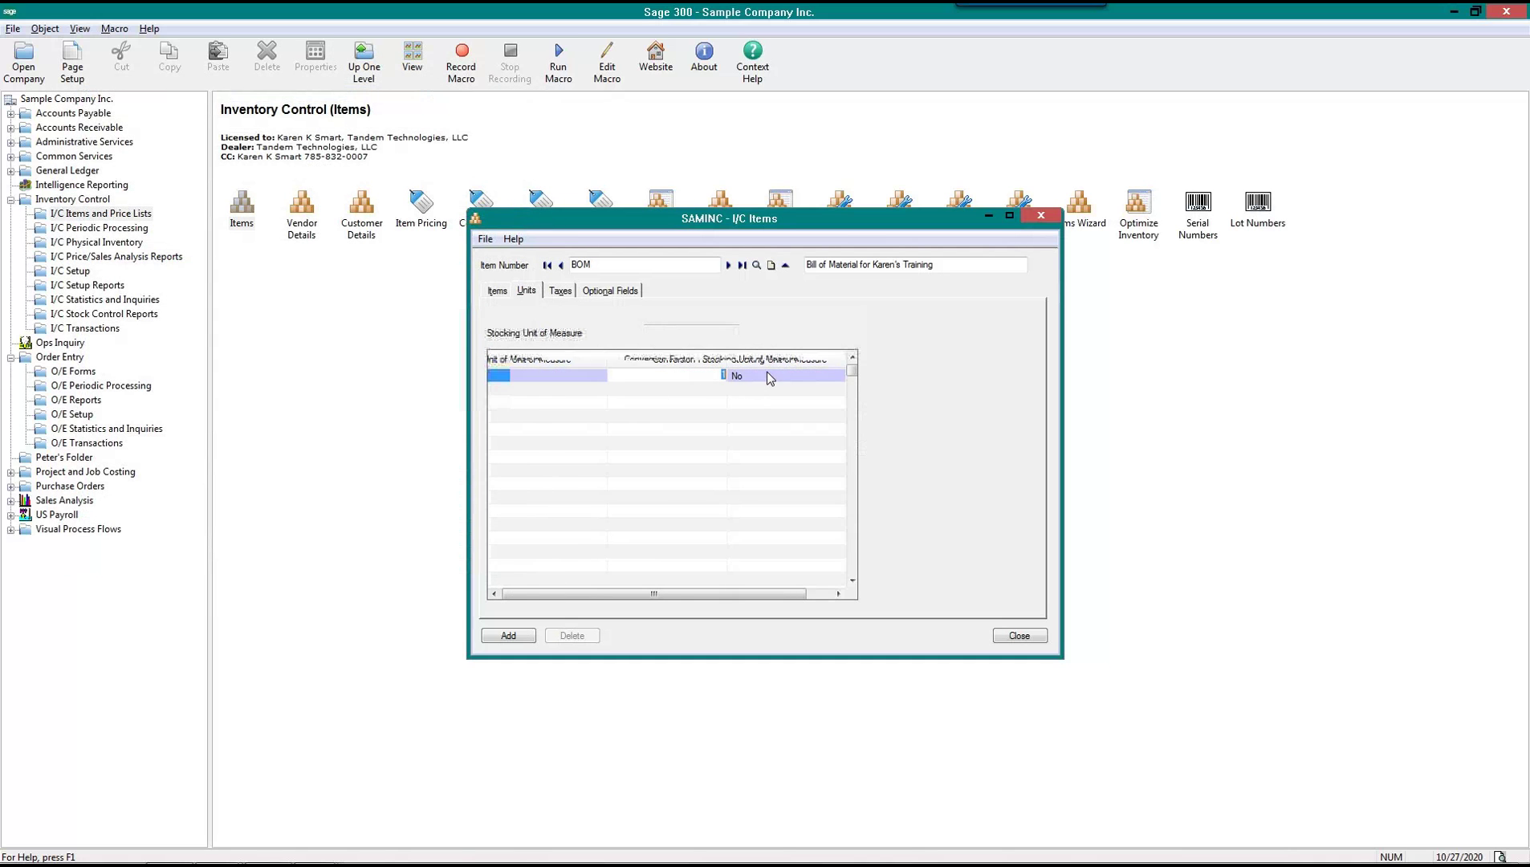
pyautogui.press('Tab')
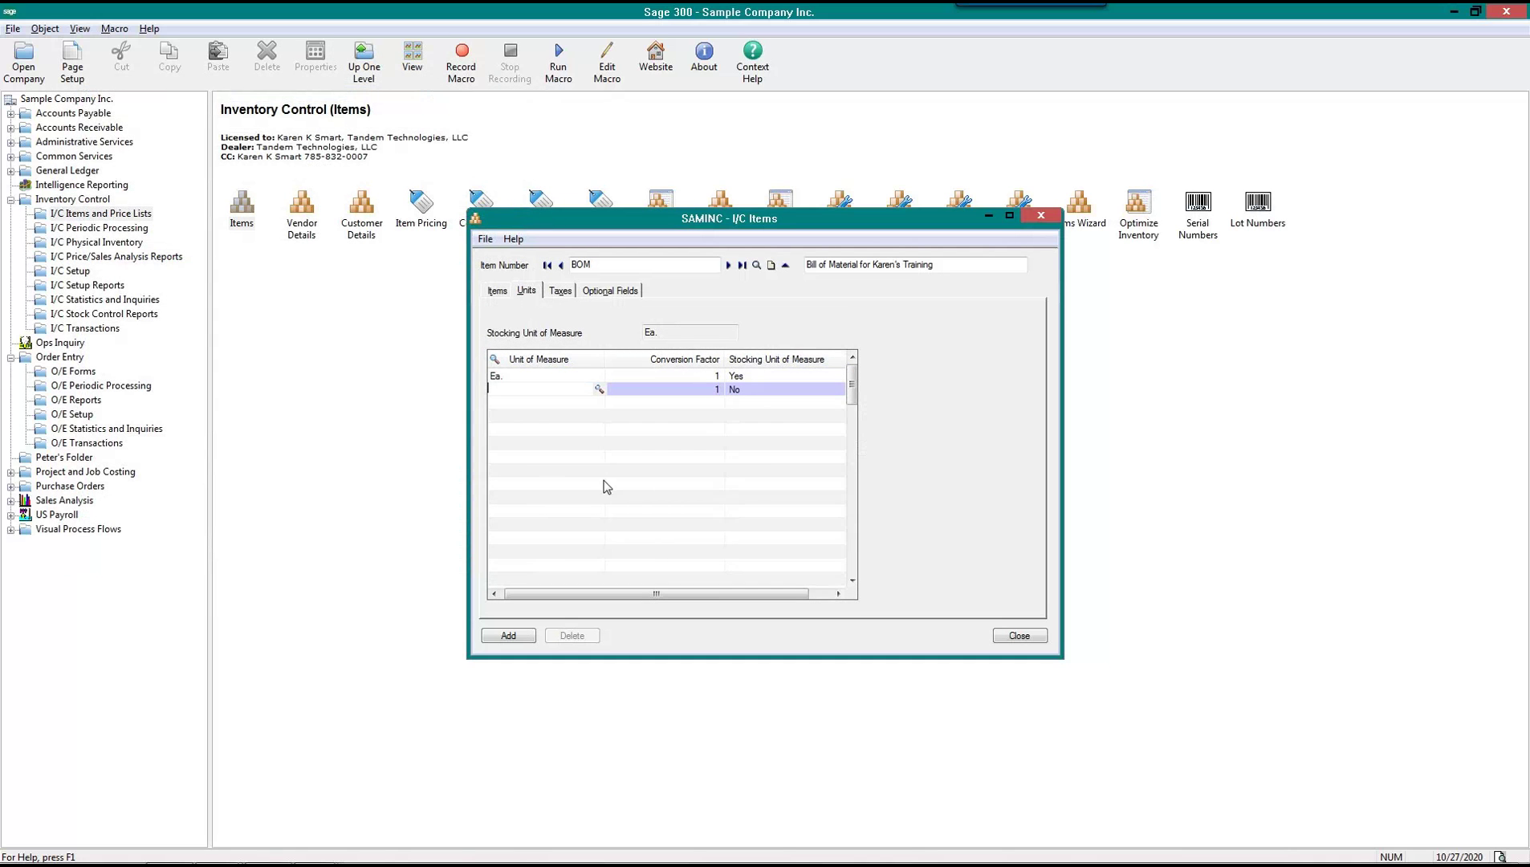
pyautogui.click(550, 376)
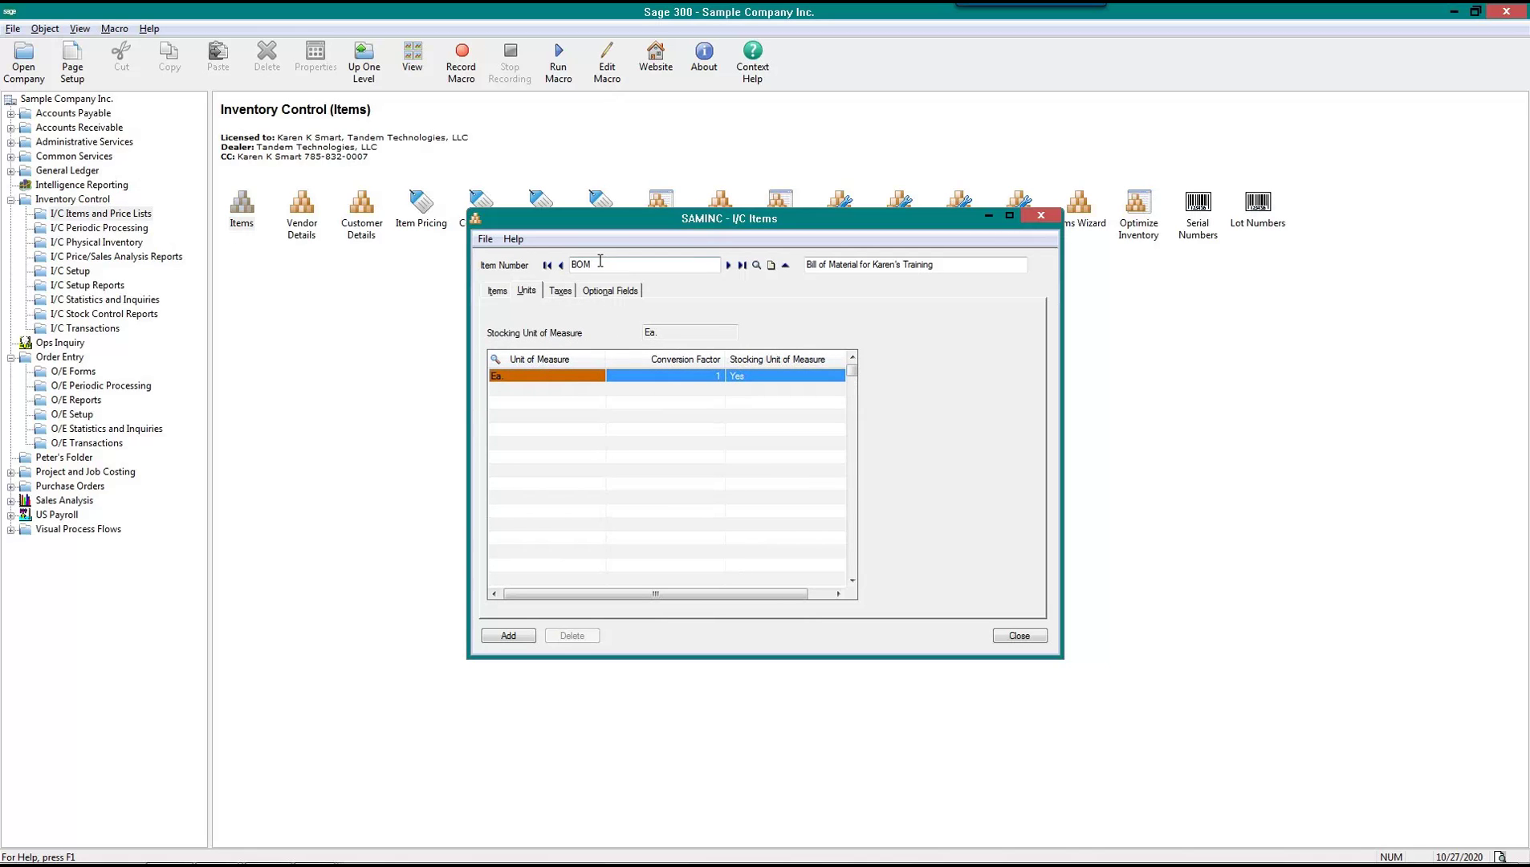
# Check the BOM item's stocking unit and tax authorities, add the item to inventory and close its record
pyautogui.click(575, 264)
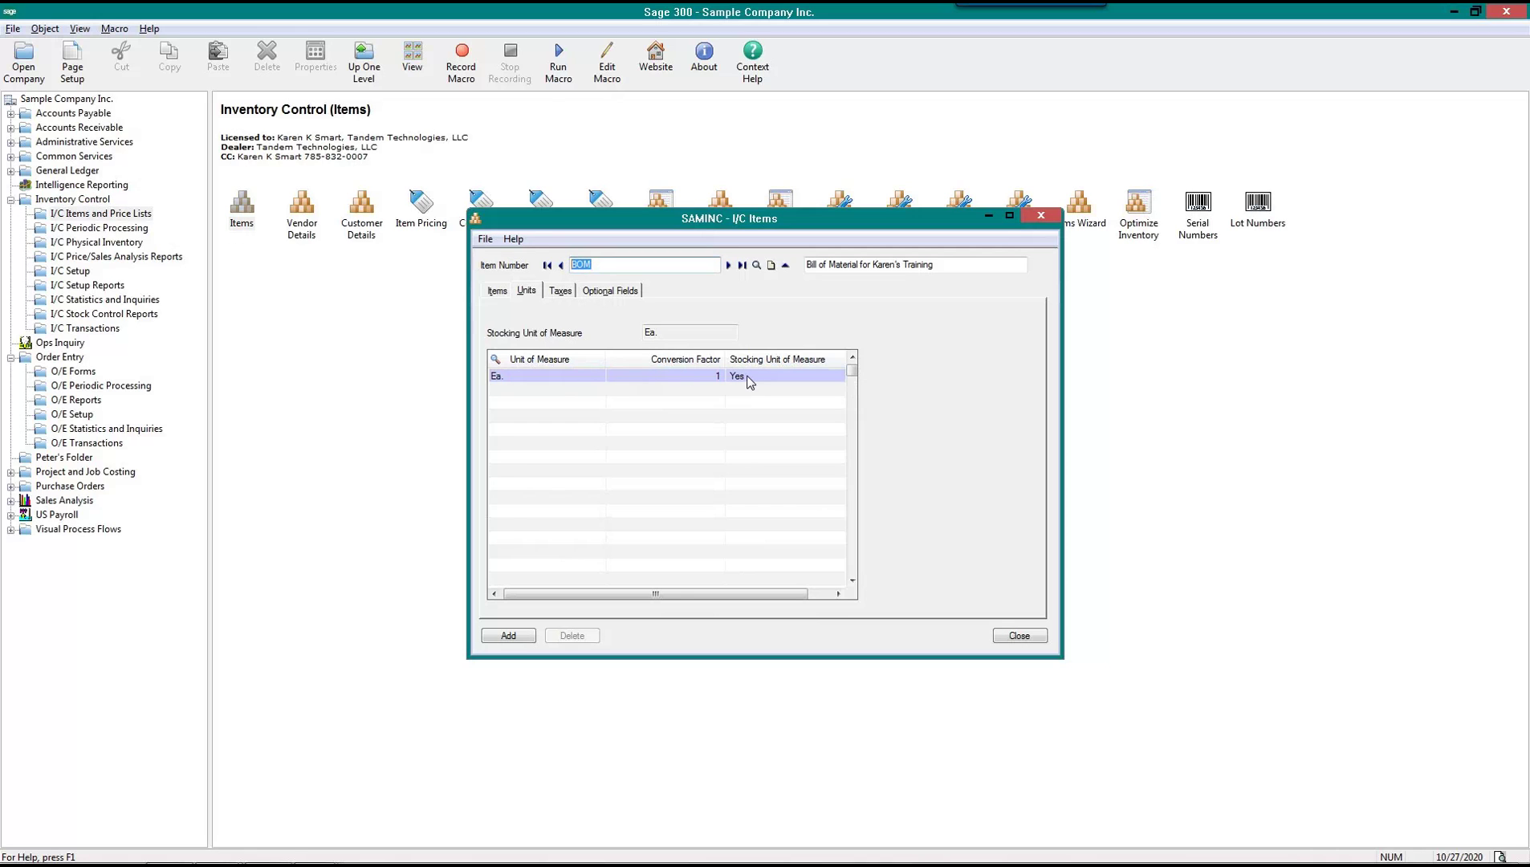
pyautogui.click(748, 382)
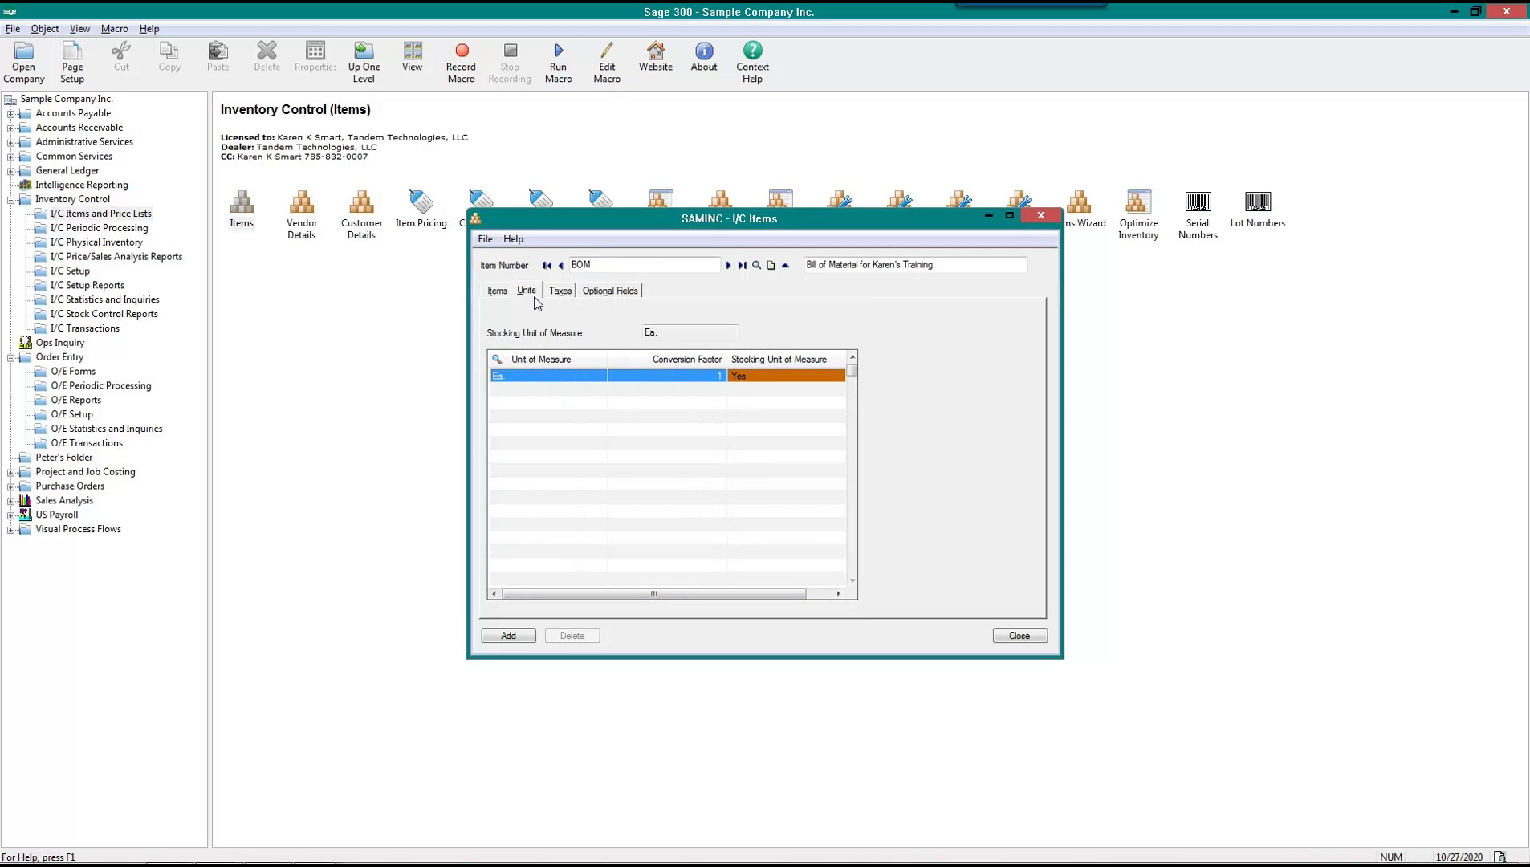
pyautogui.click(561, 291)
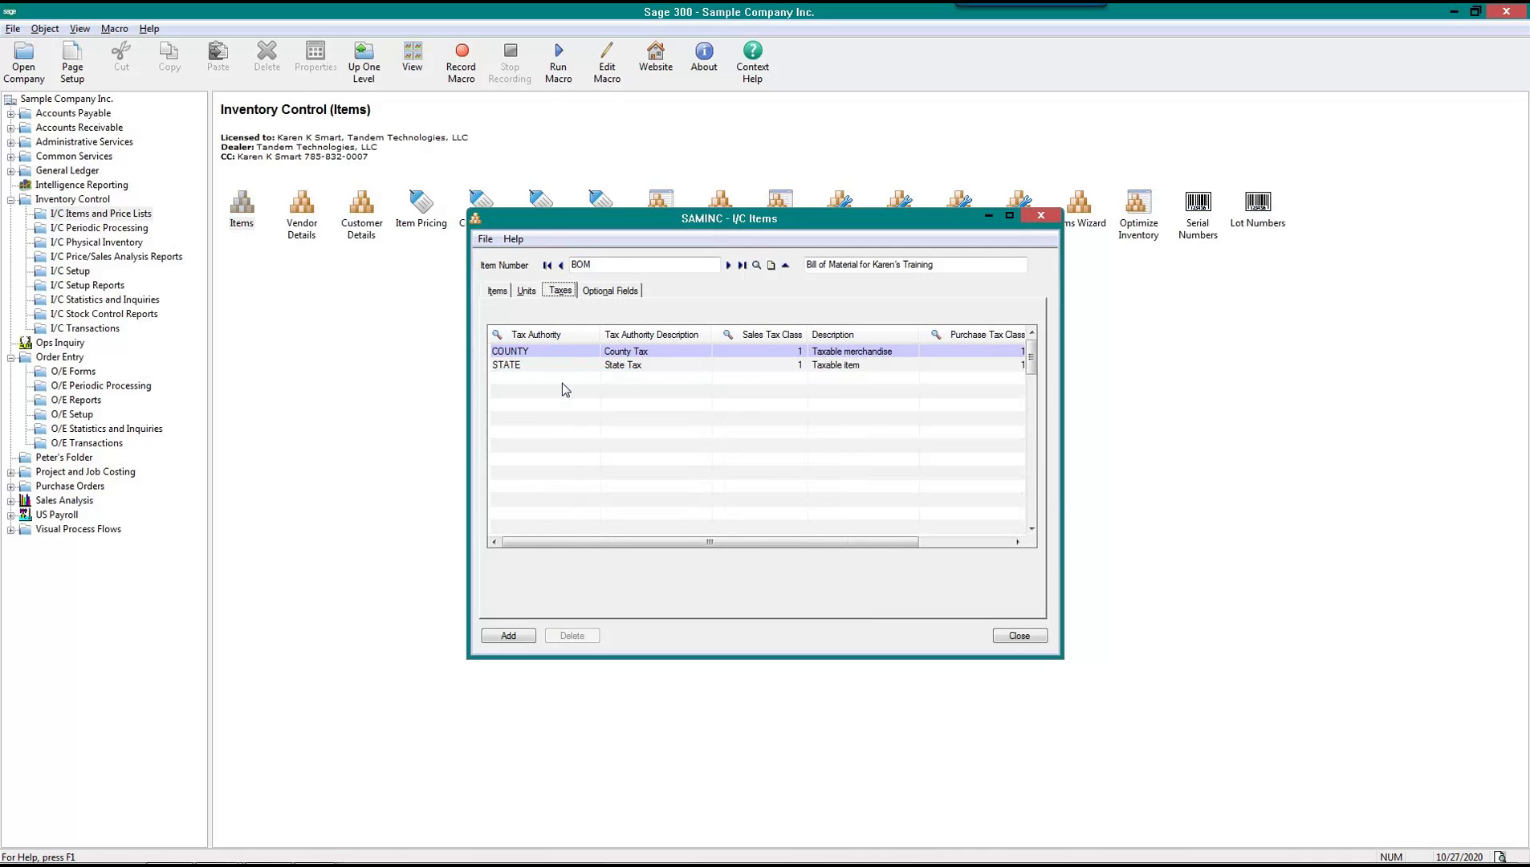
pyautogui.click(517, 636)
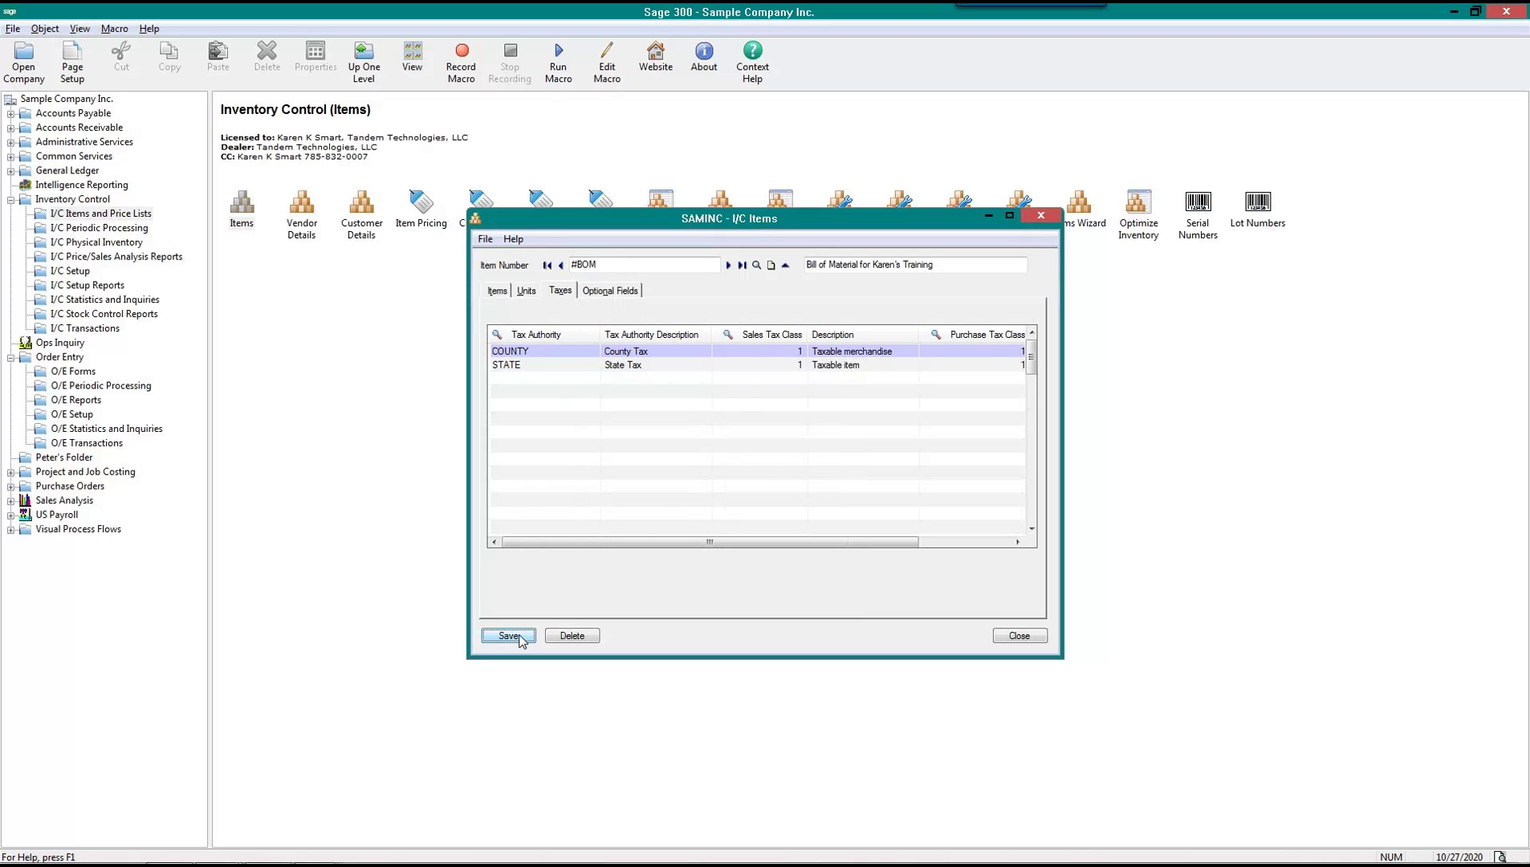
pyautogui.click(1016, 636)
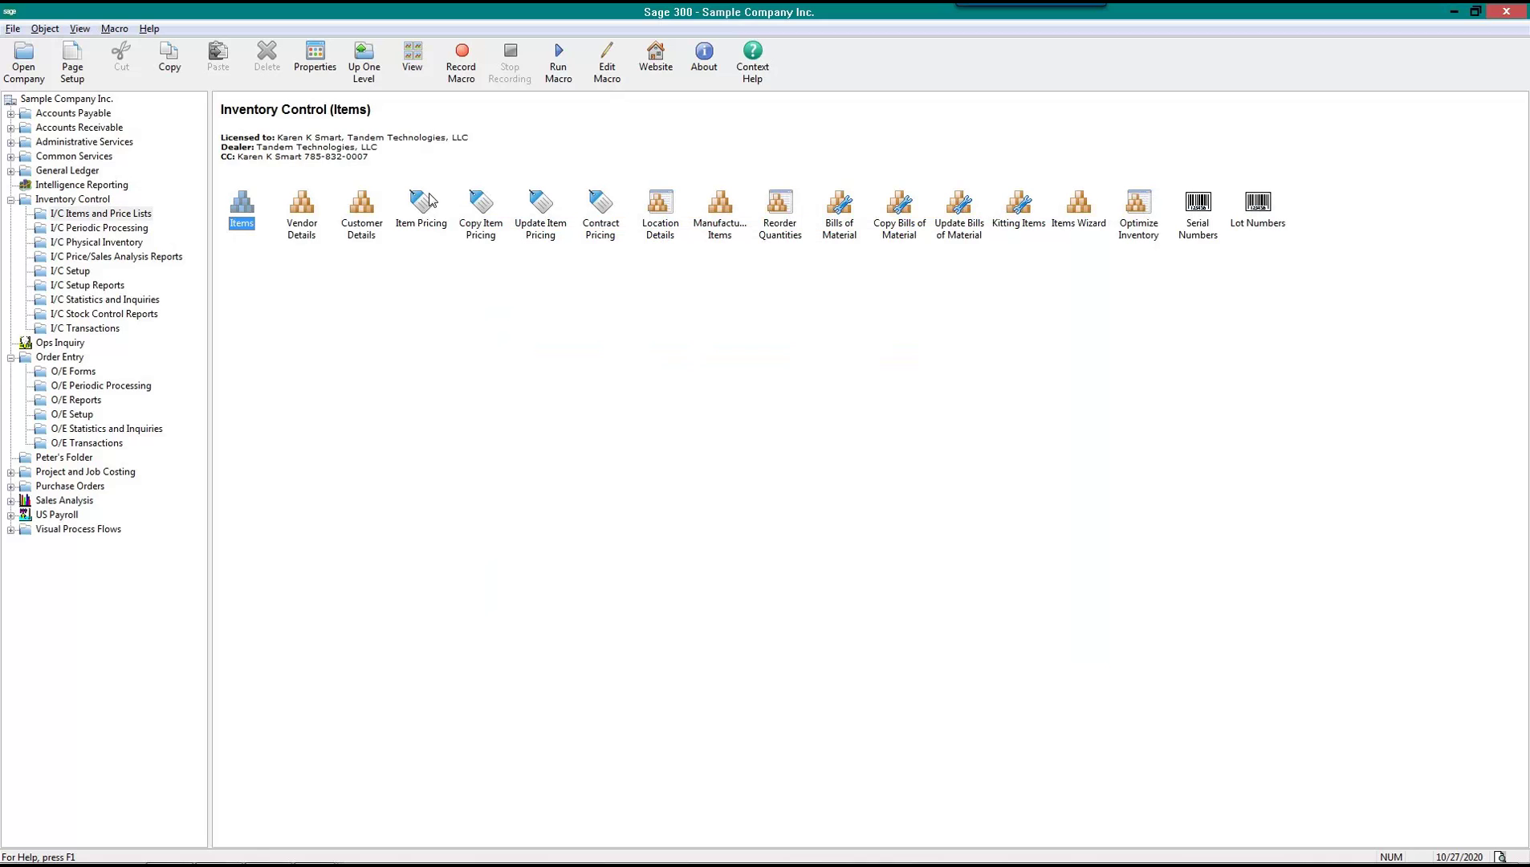
# Open Item Pricing for item #BOM and start a new price record on the USA price list
pyautogui.click(296, 242)
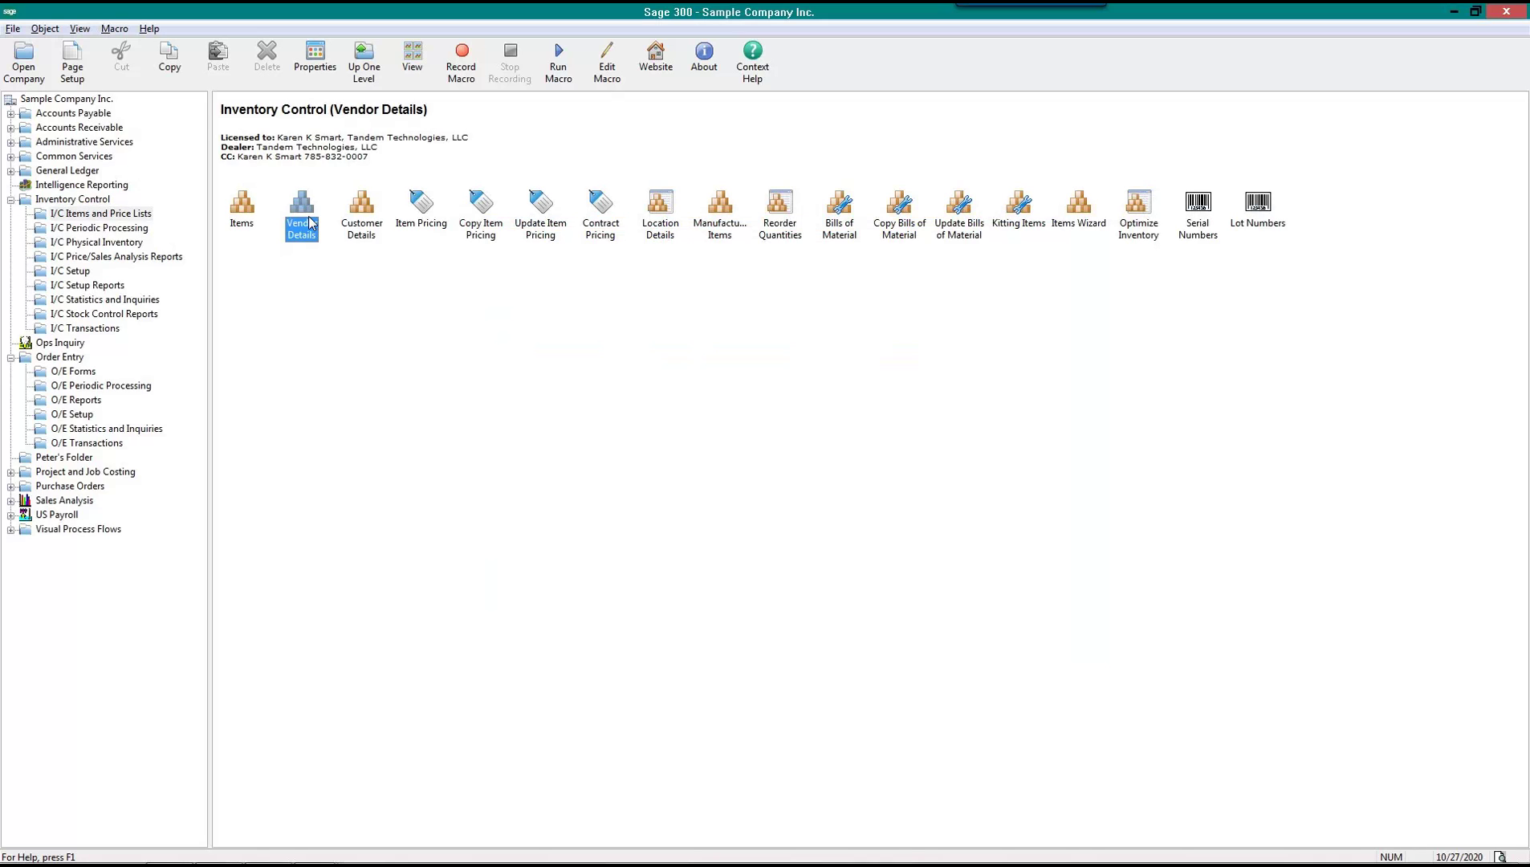
pyautogui.click(366, 235)
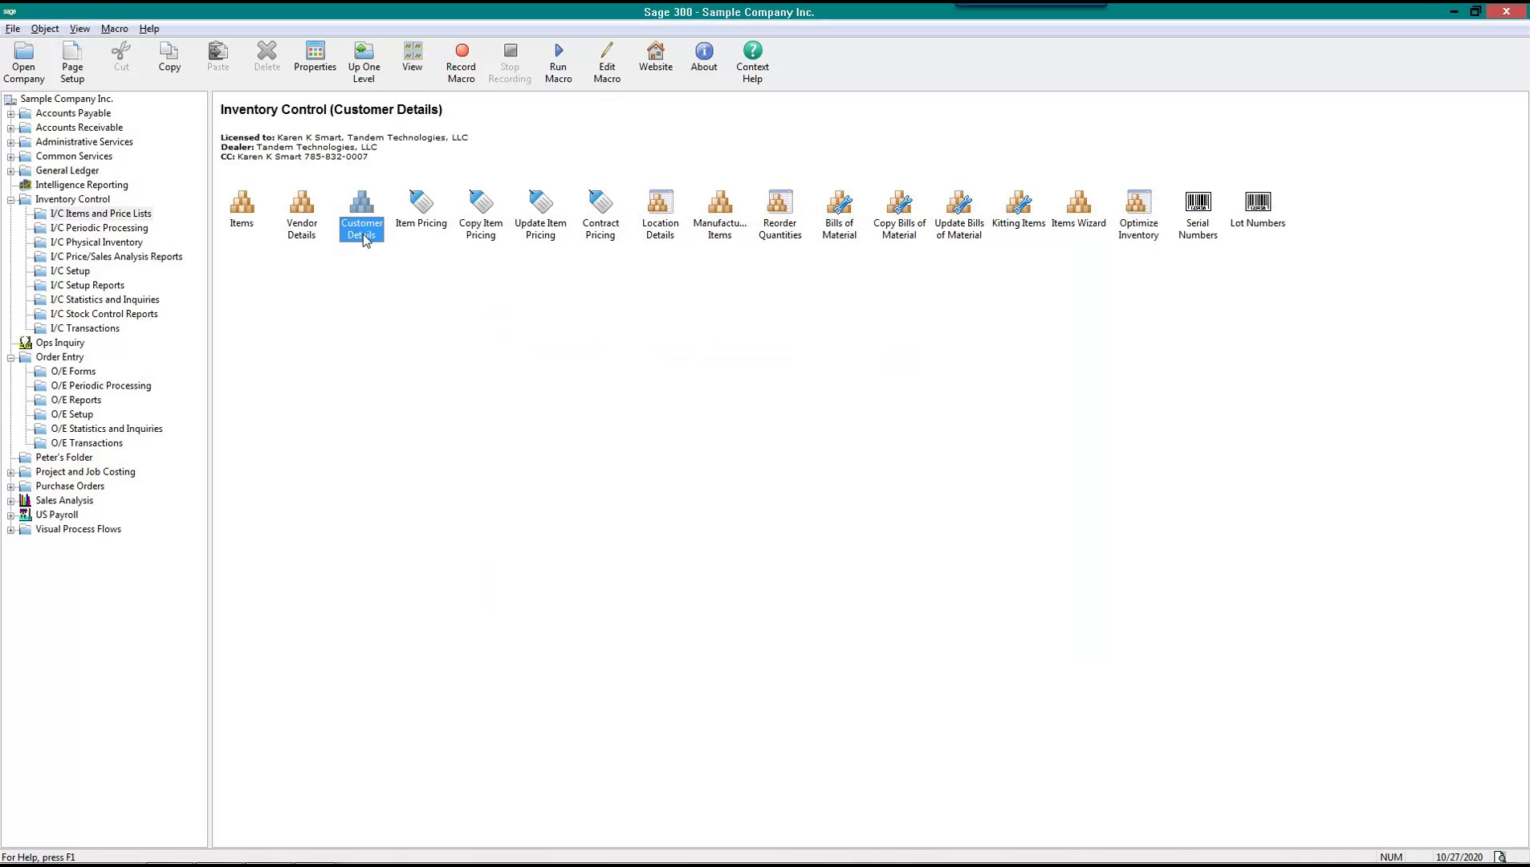
pyautogui.doubleClick(427, 214)
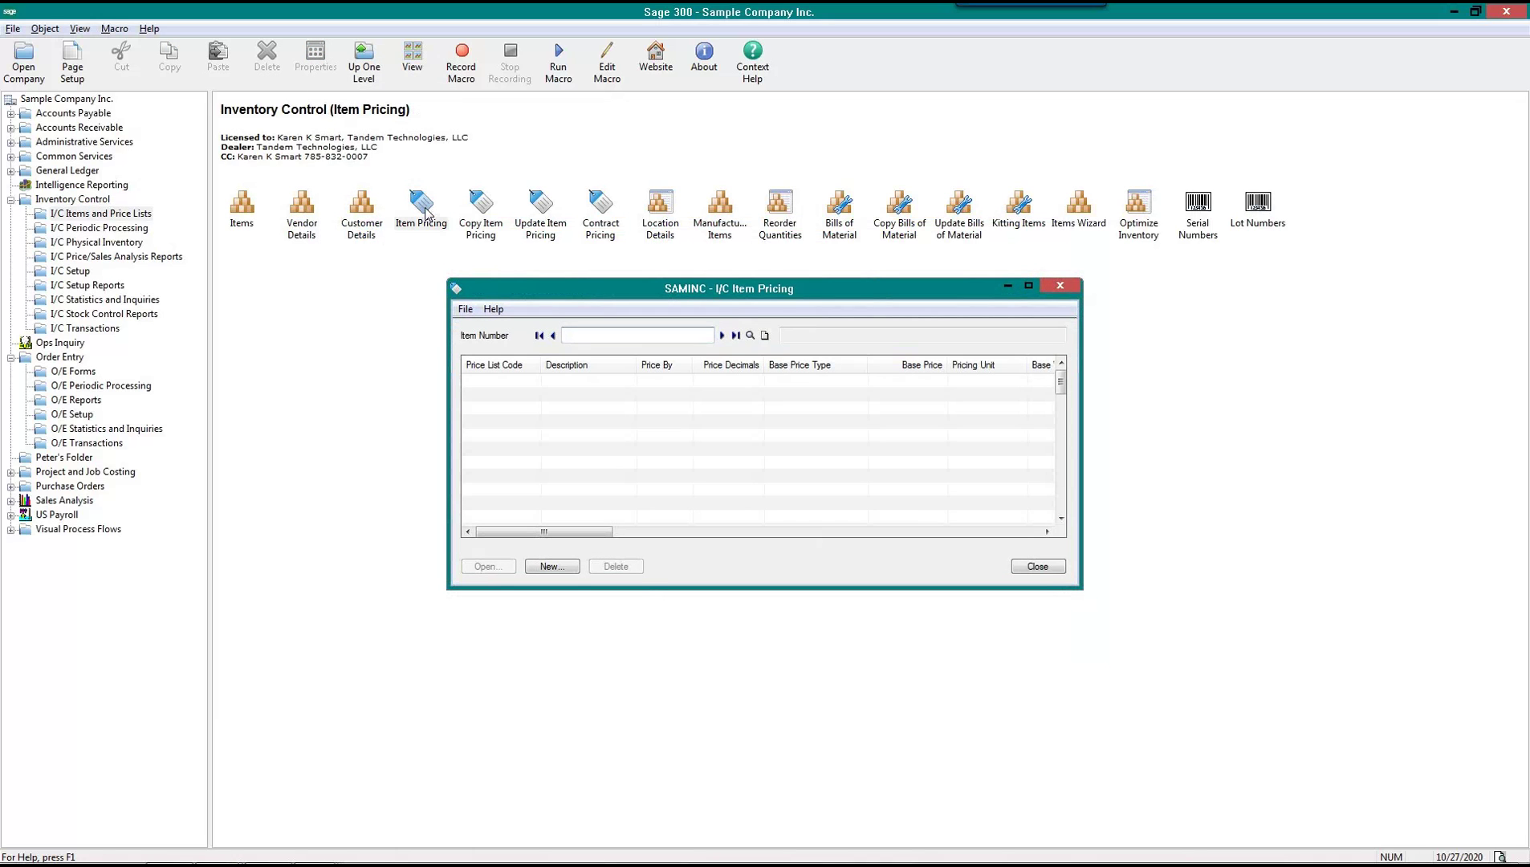
pyautogui.write('#BOM')
pyautogui.press('Tab')
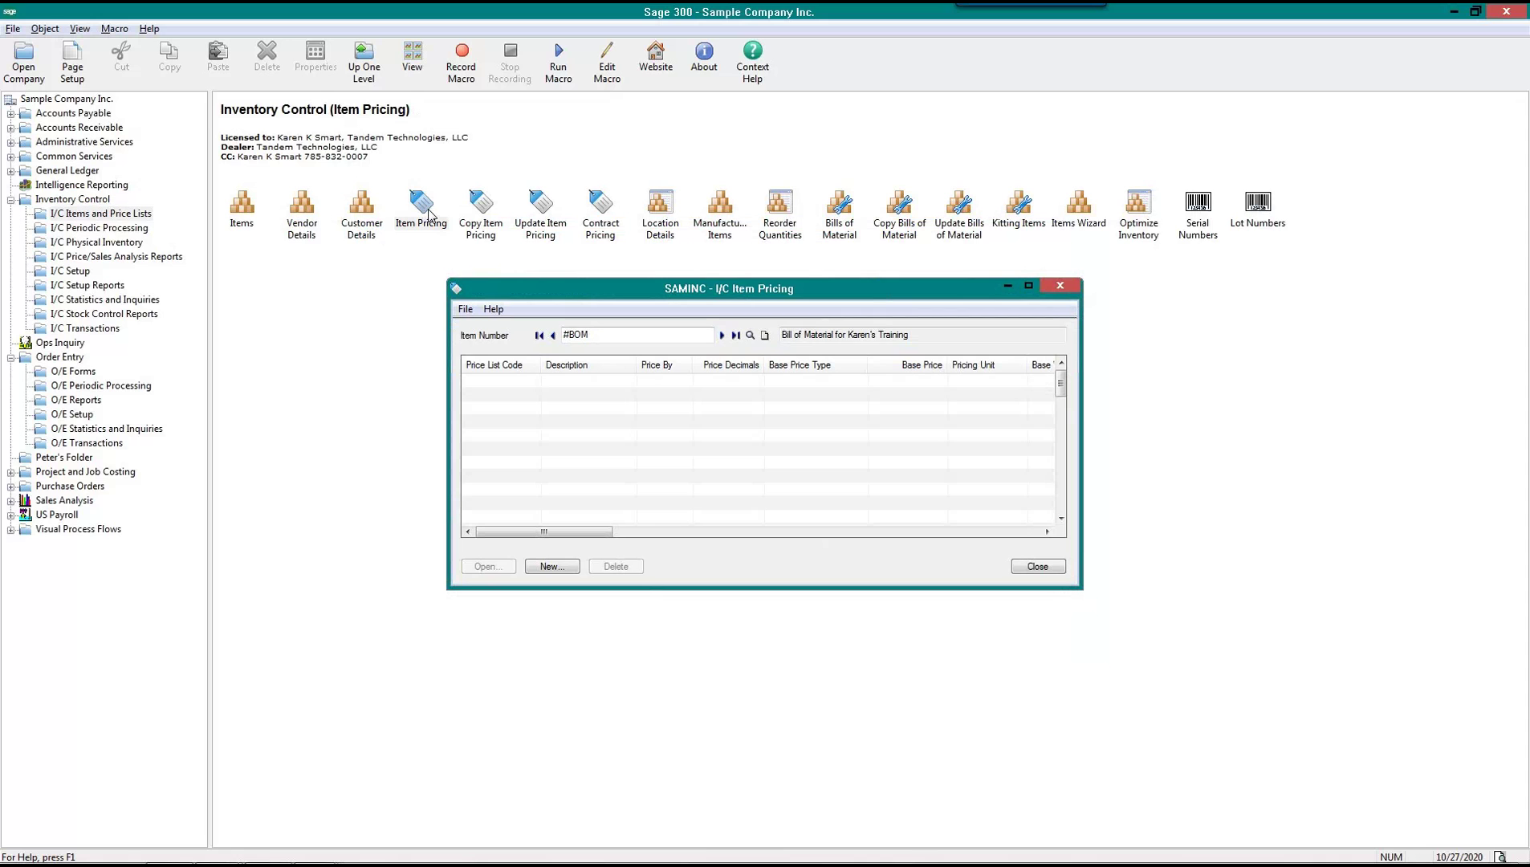
pyautogui.click(552, 567)
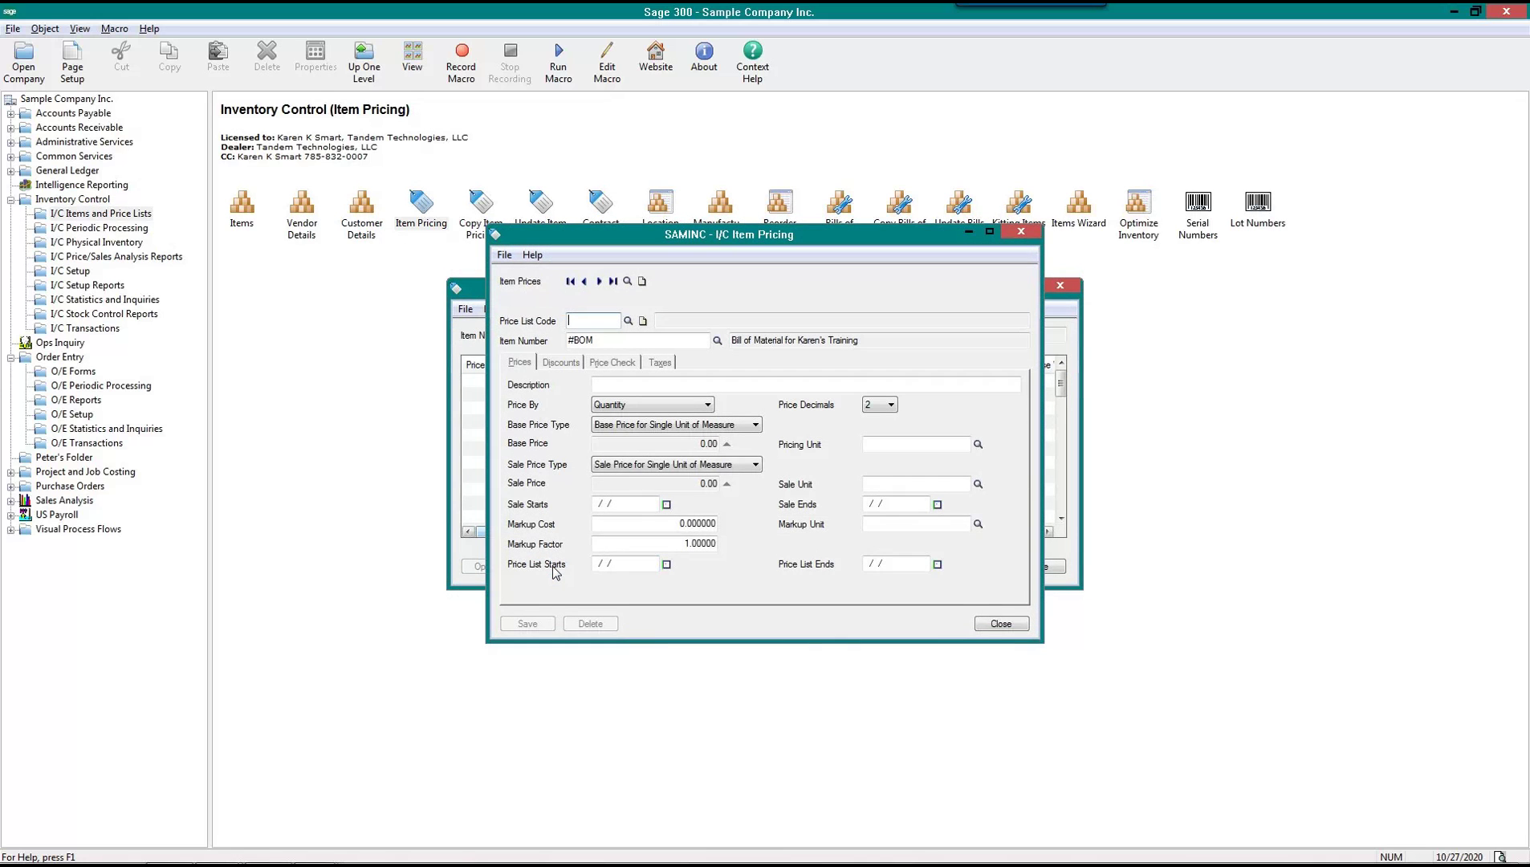
pyautogui.write('USA')
pyautogui.press('Tab')
pyautogui.press('Tab')
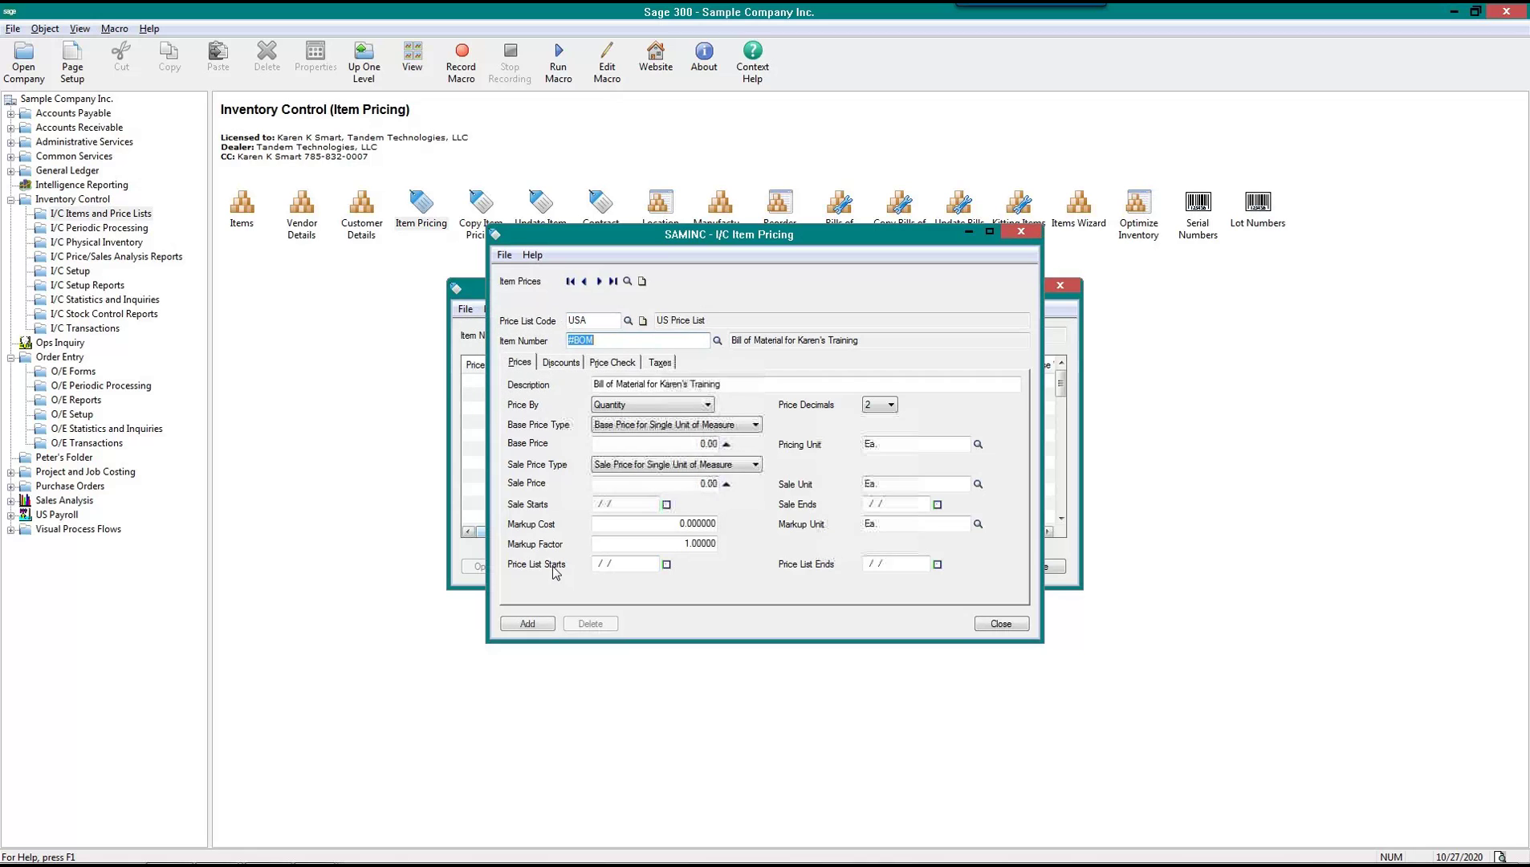
# Set the base price of #BOM to 500.00 for a single unit of measure
pyautogui.click(681, 445)
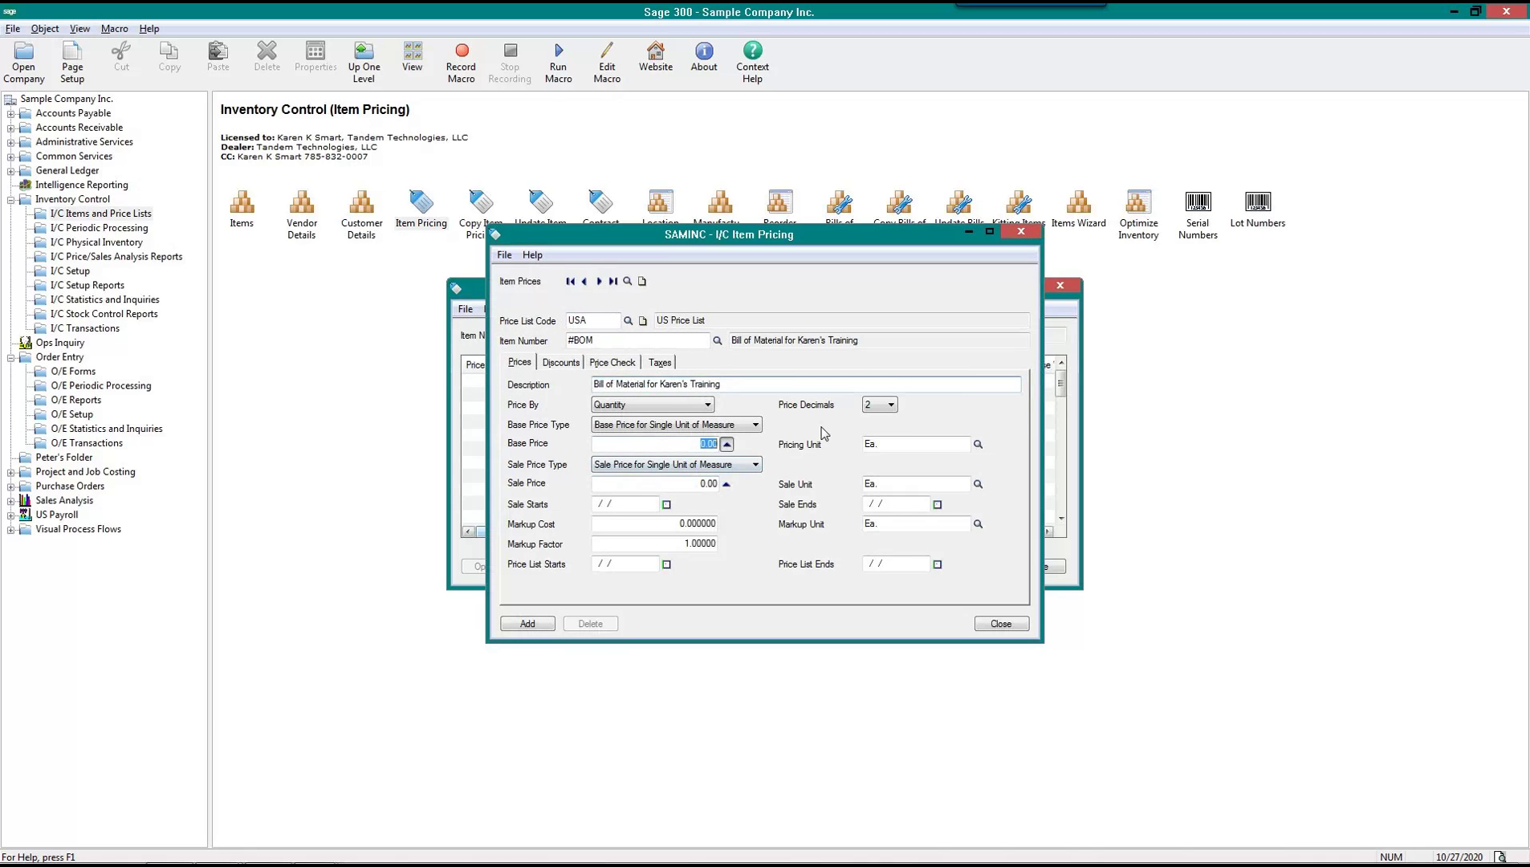
pyautogui.write('50')
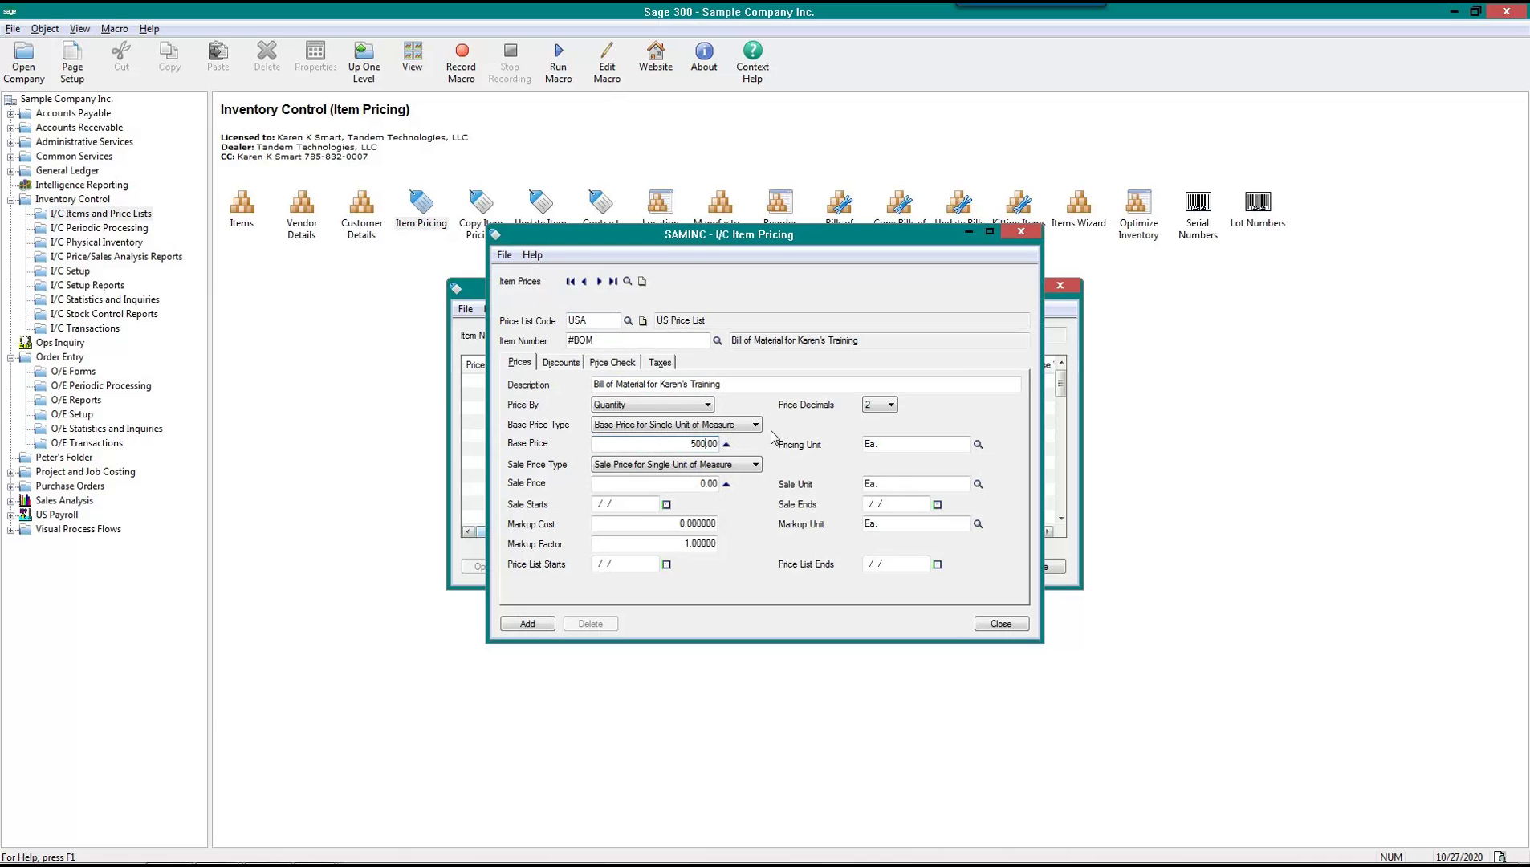
pyautogui.press('Tab')
pyautogui.moveTo(827, 242); pyautogui.dragTo(866, 304)
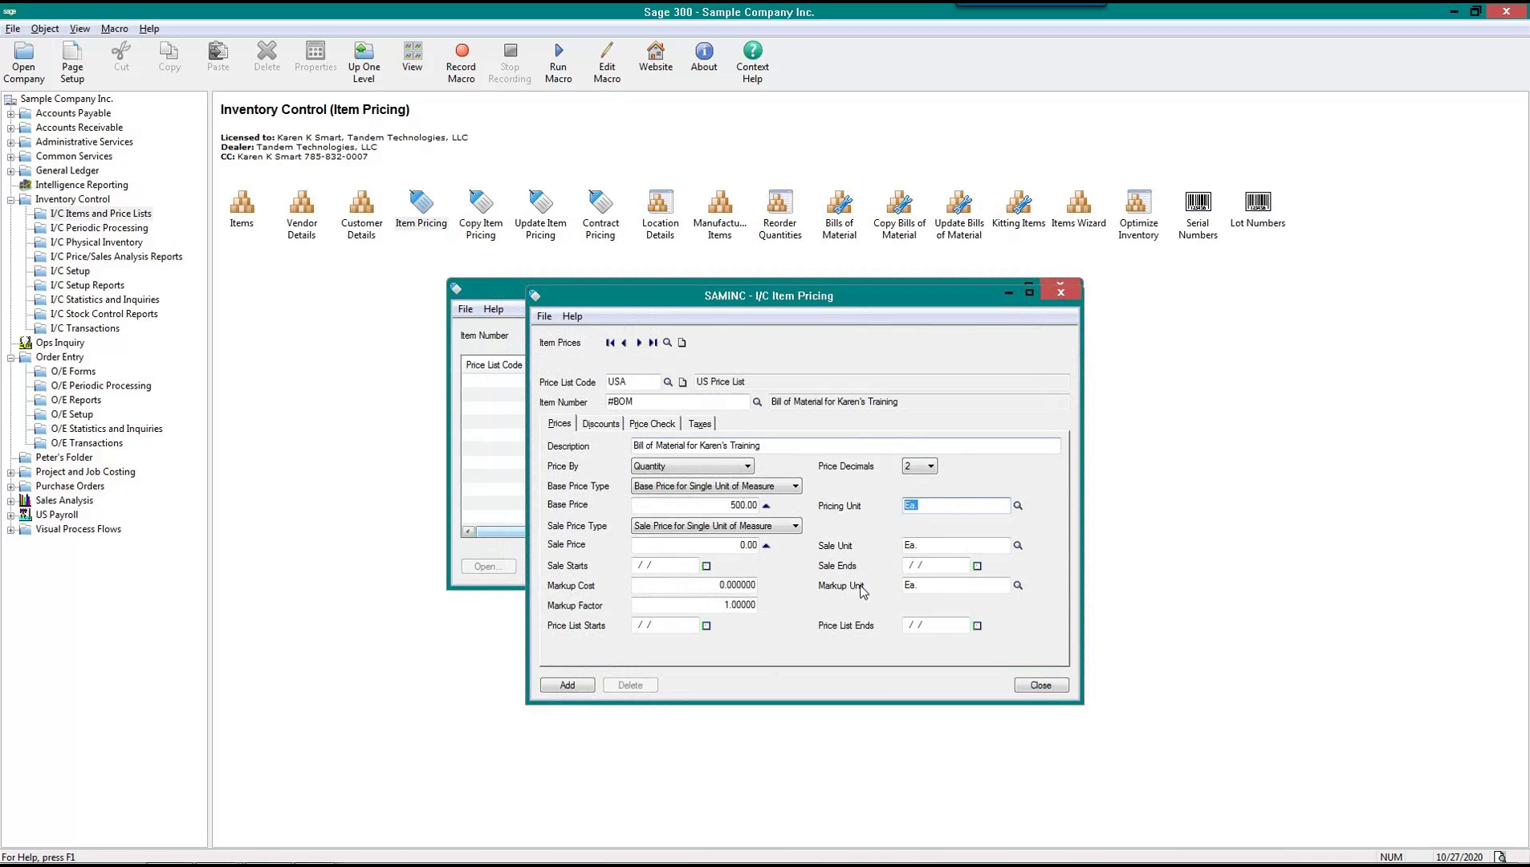
# Add the item price for #BOM to the USA price list and check the available base price types
pyautogui.press('Tab')
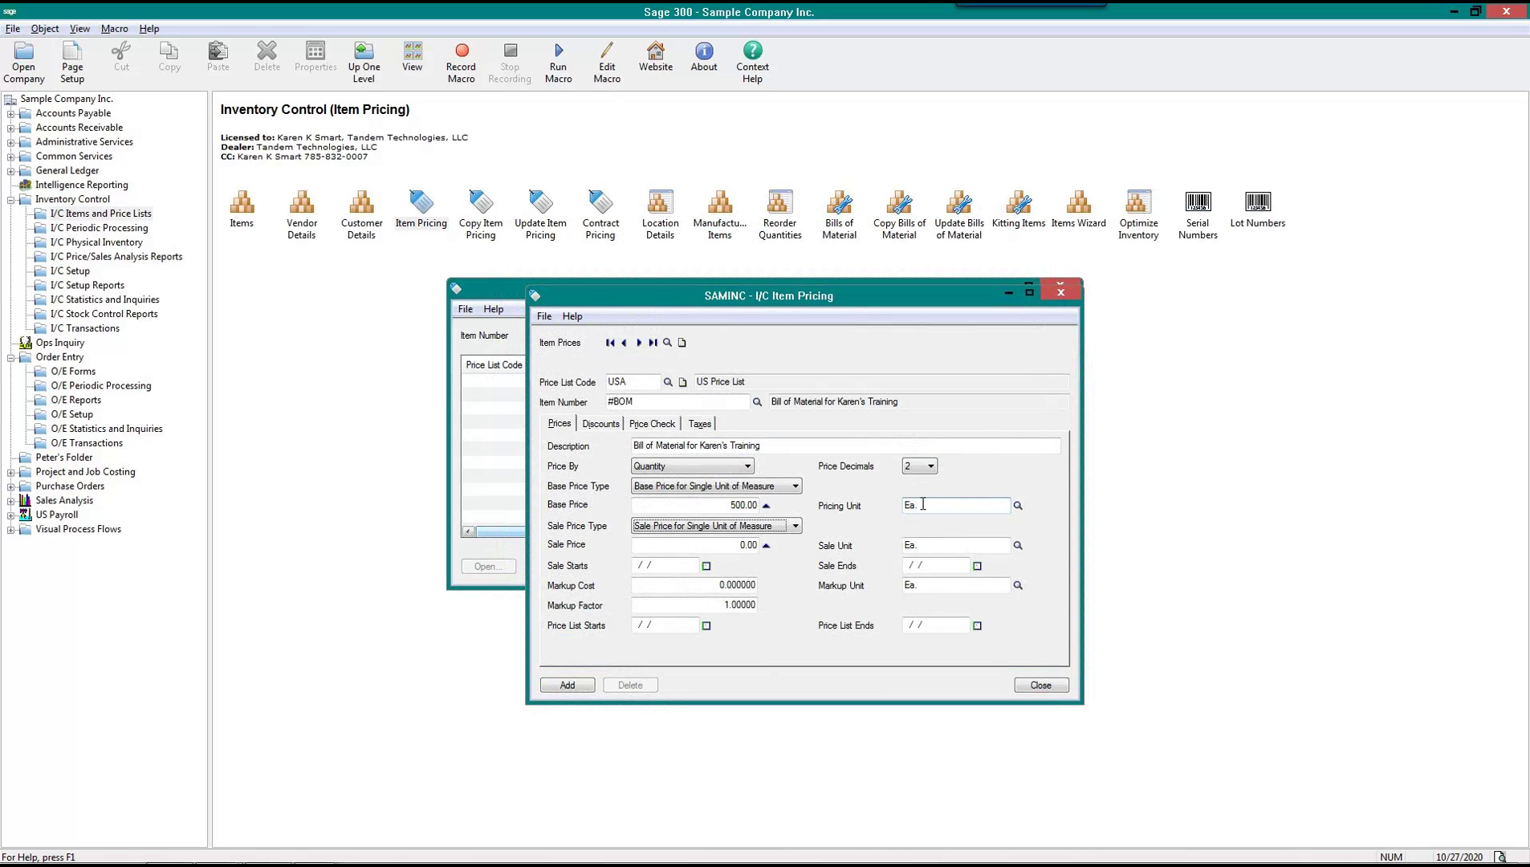
pyautogui.click(568, 686)
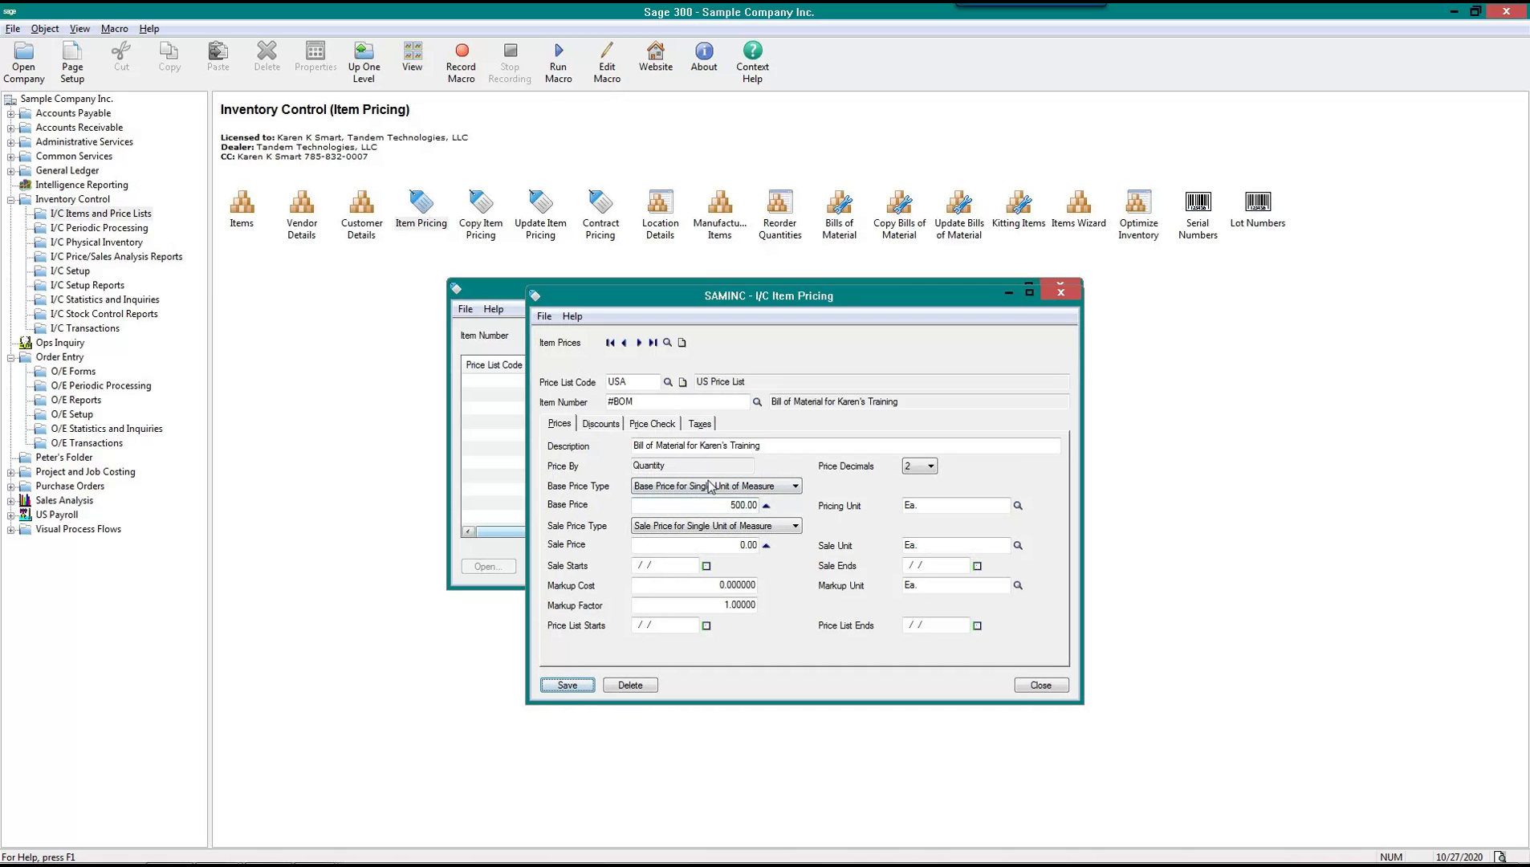
pyautogui.click(690, 489)
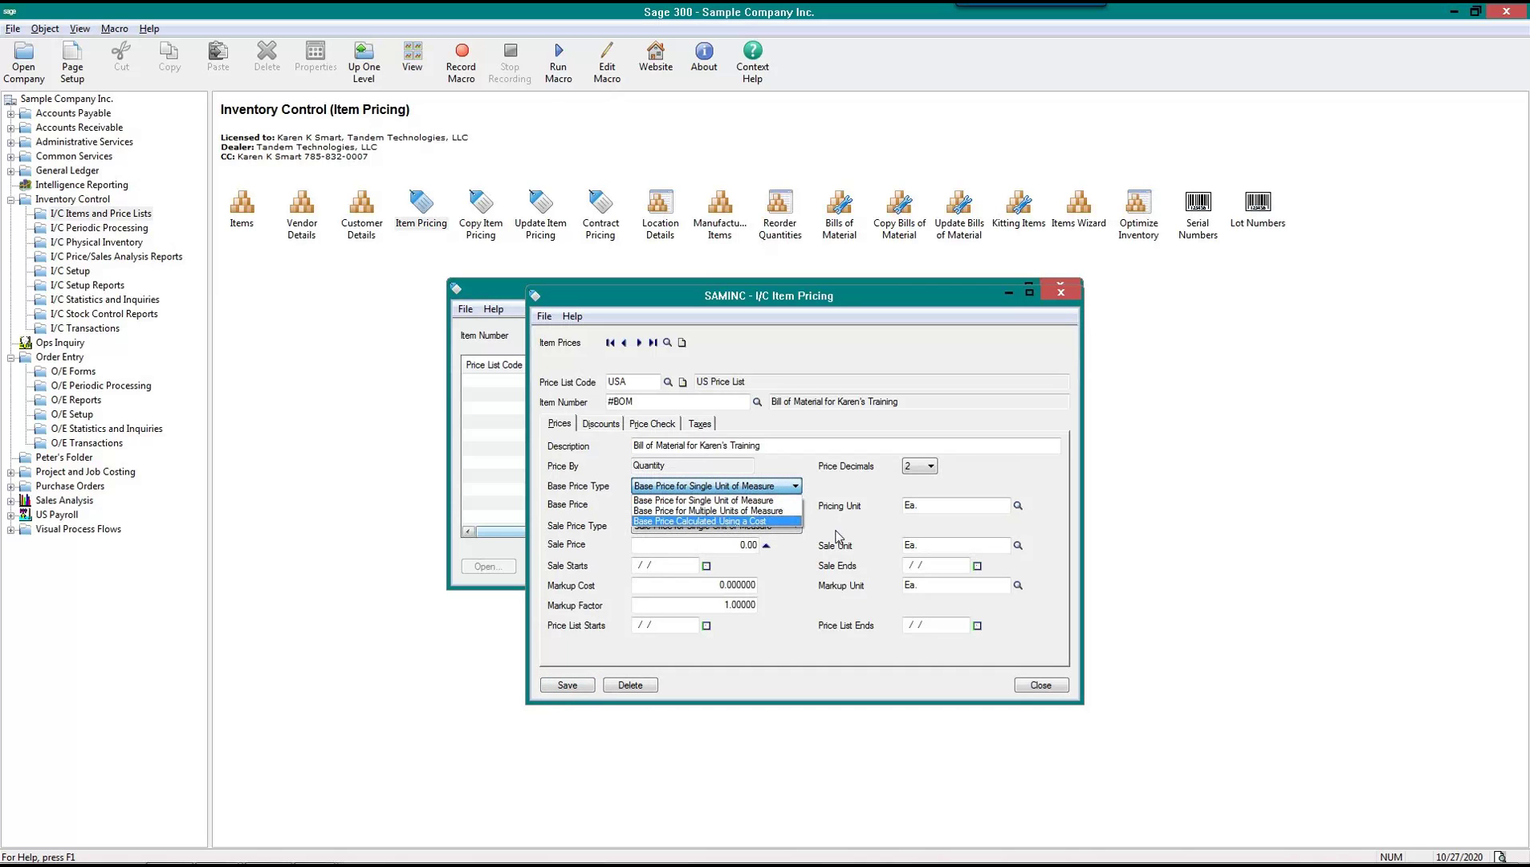
pyautogui.click(825, 480)
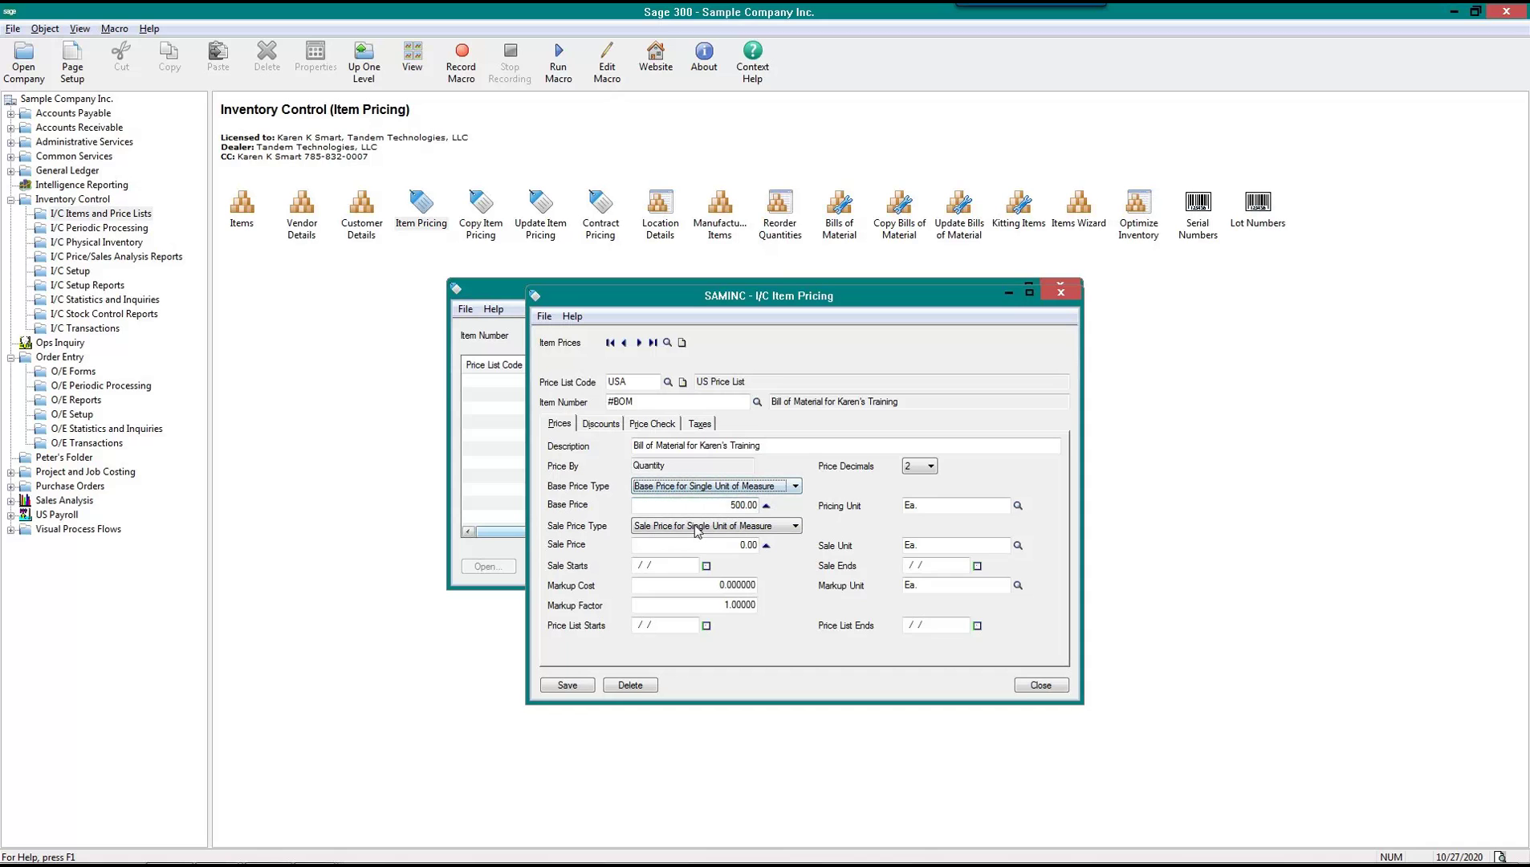
# Review the discount and price check settings for #BOM, then save and close the price record
pyautogui.click(601, 424)
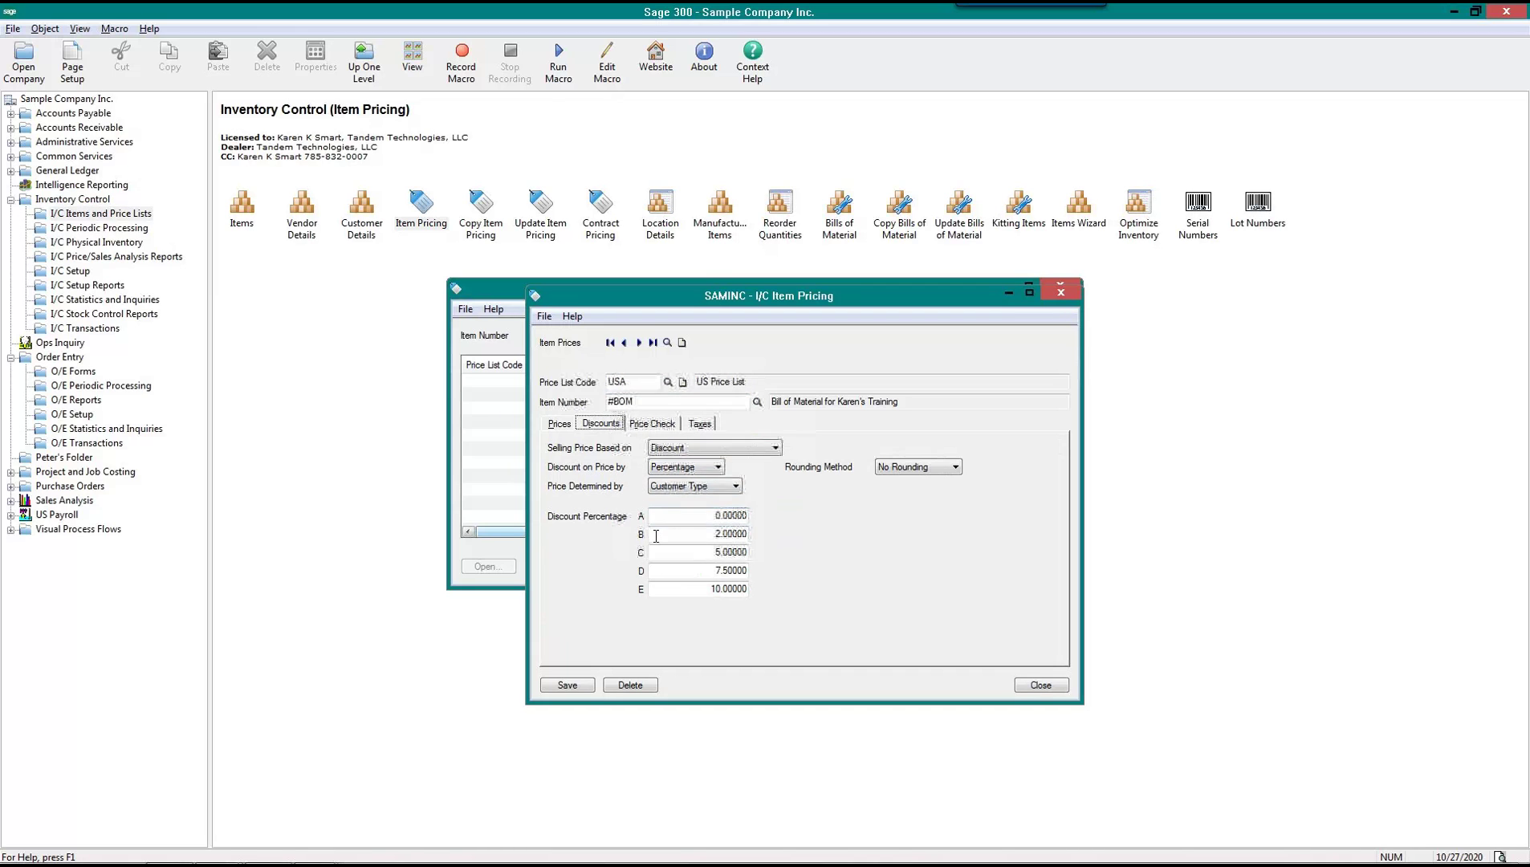
pyautogui.click(650, 425)
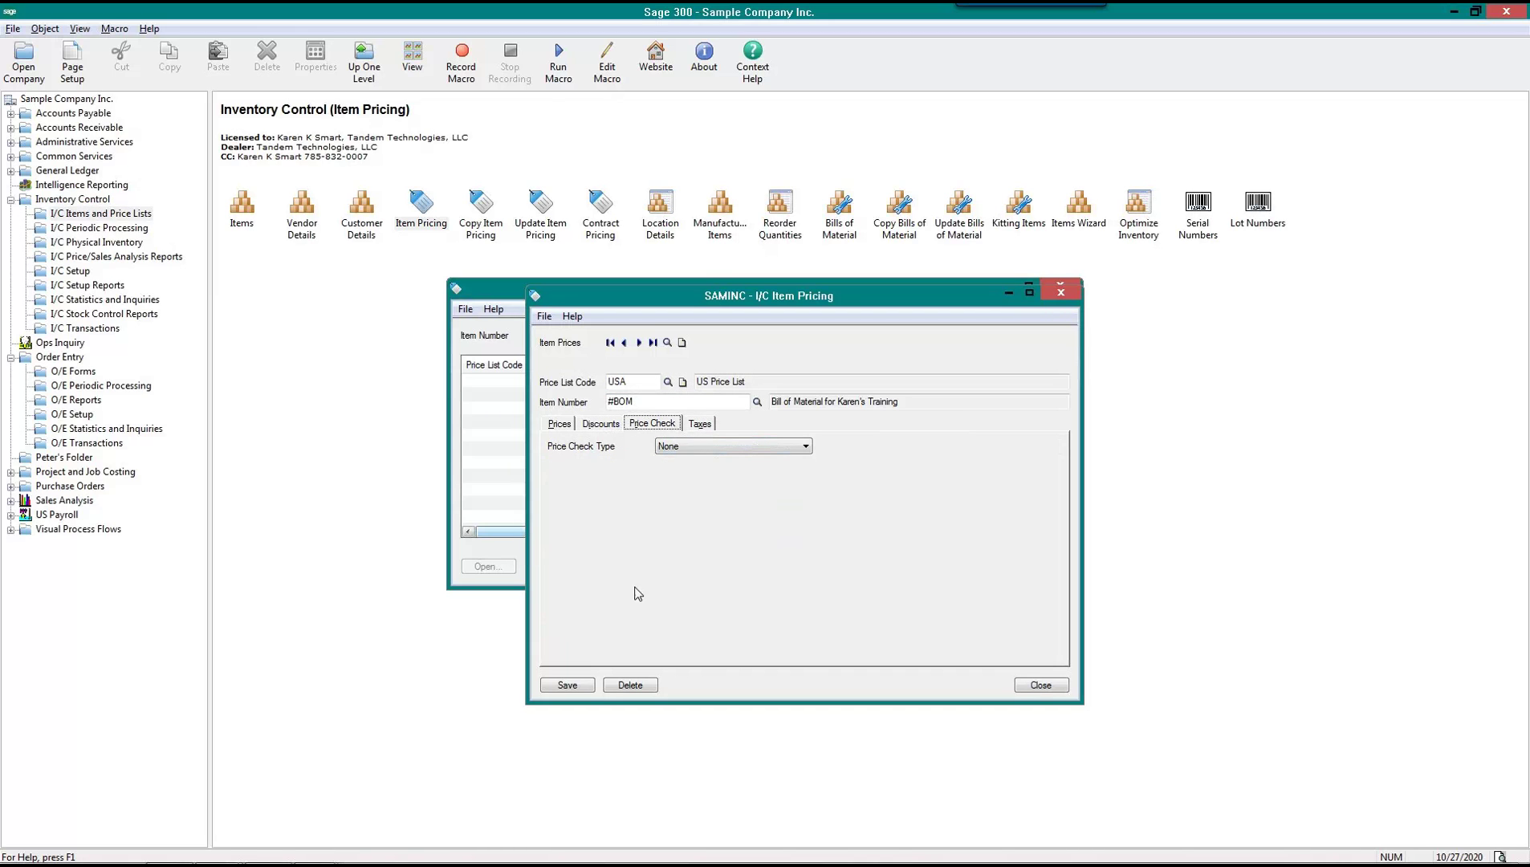
pyautogui.click(584, 688)
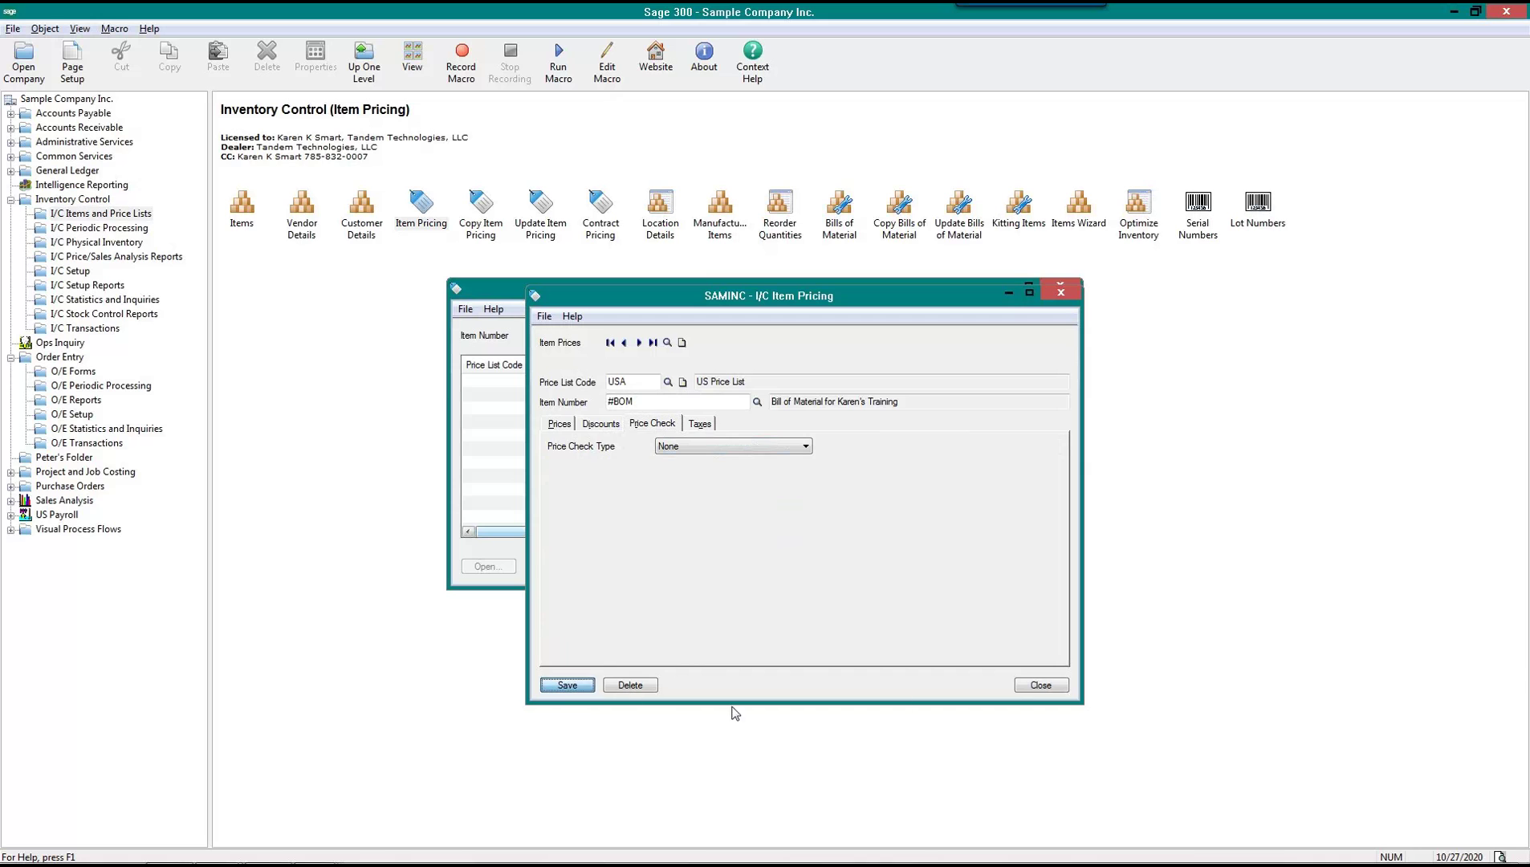
pyautogui.click(1041, 685)
# Widen the Description column in the item pricing list to read the full text, then close Item Pricing
pyautogui.click(642, 382)
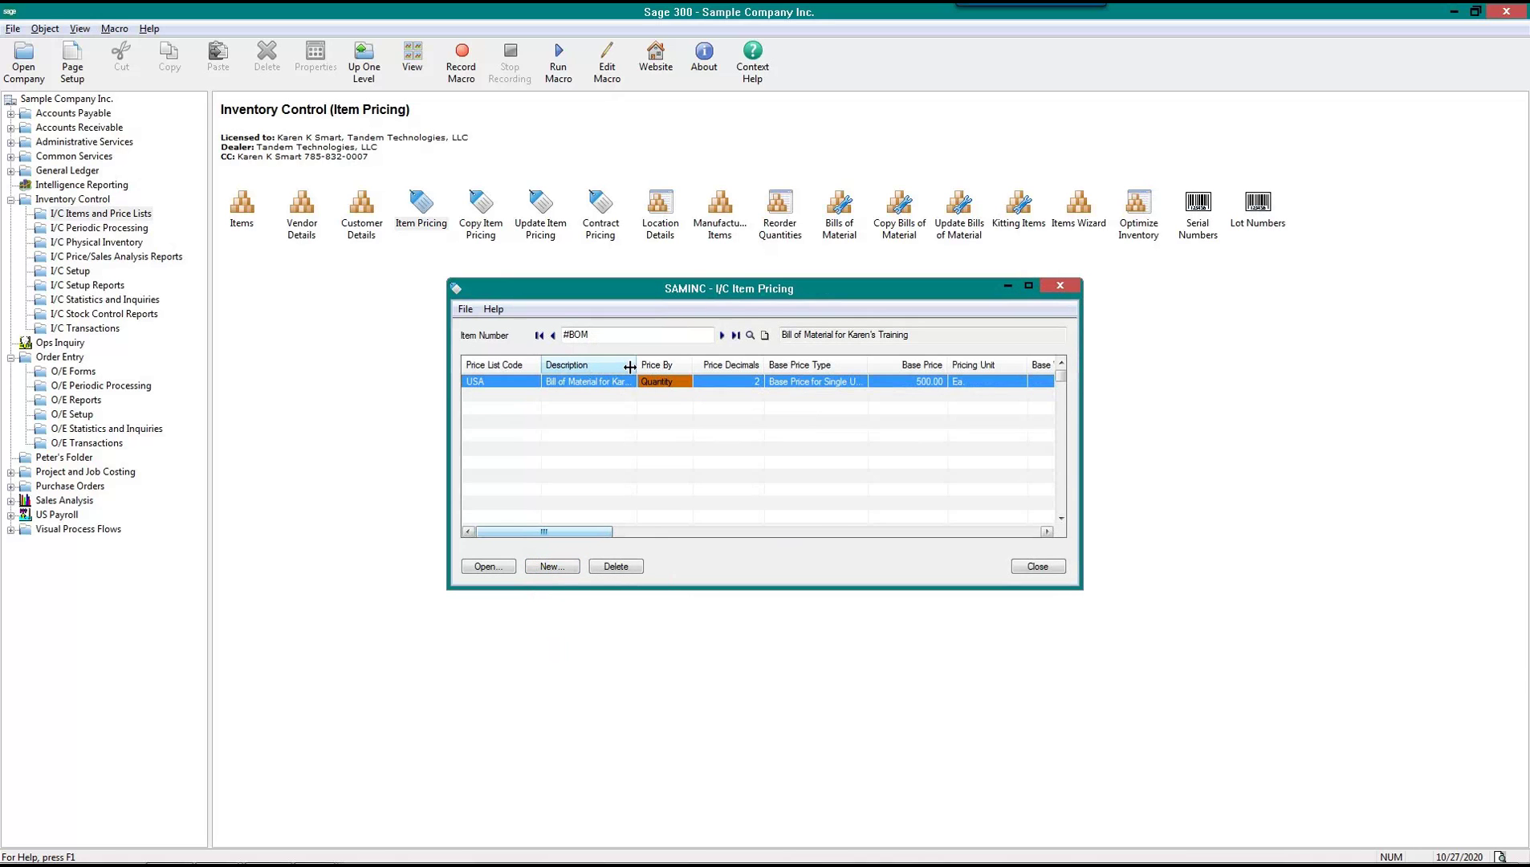
pyautogui.moveTo(636, 366); pyautogui.dragTo(694, 365)
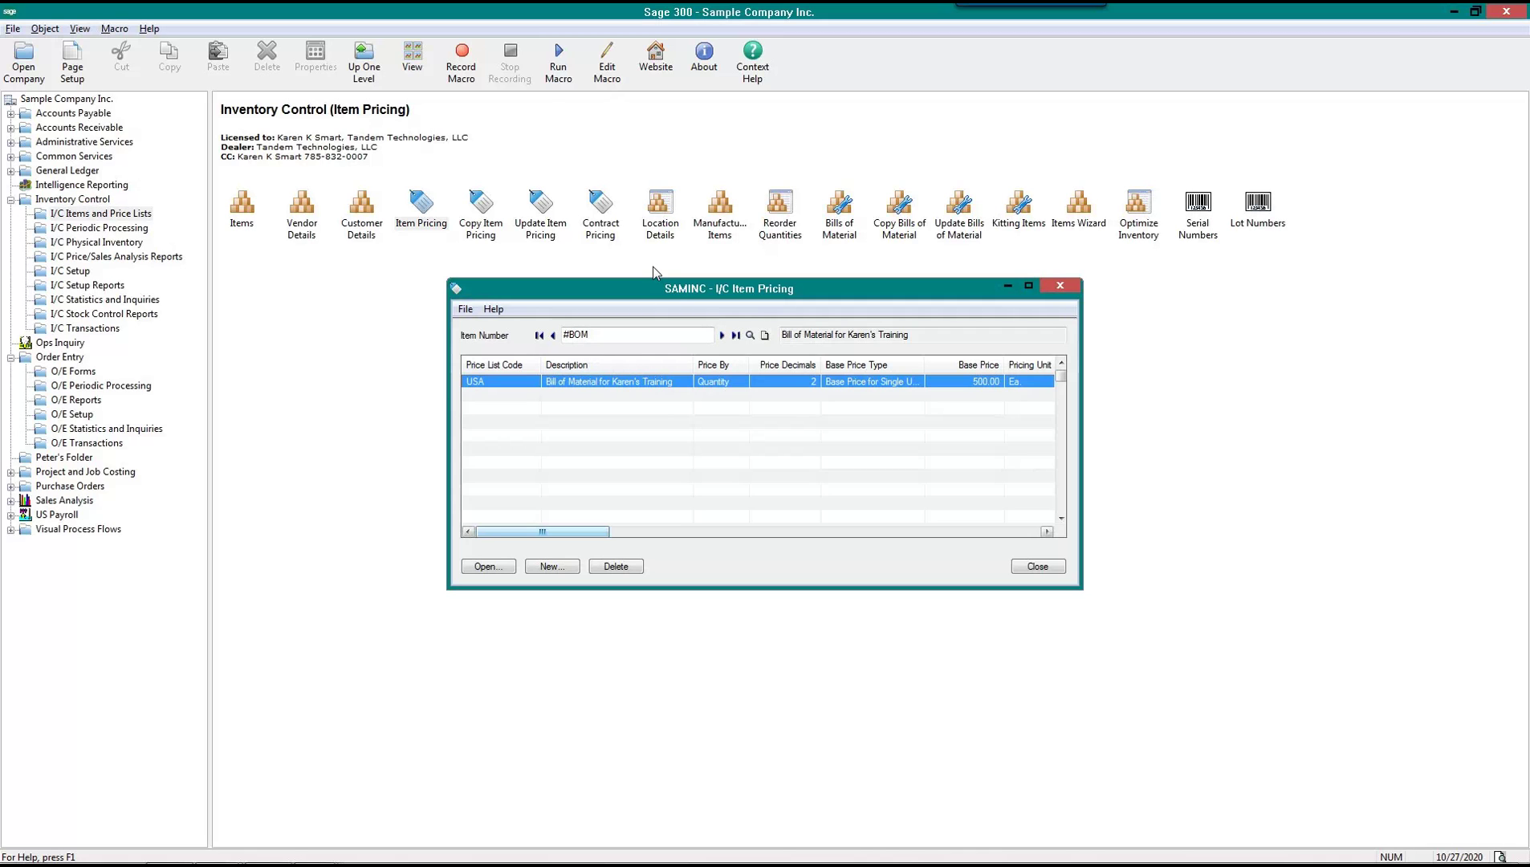
pyautogui.click(1038, 566)
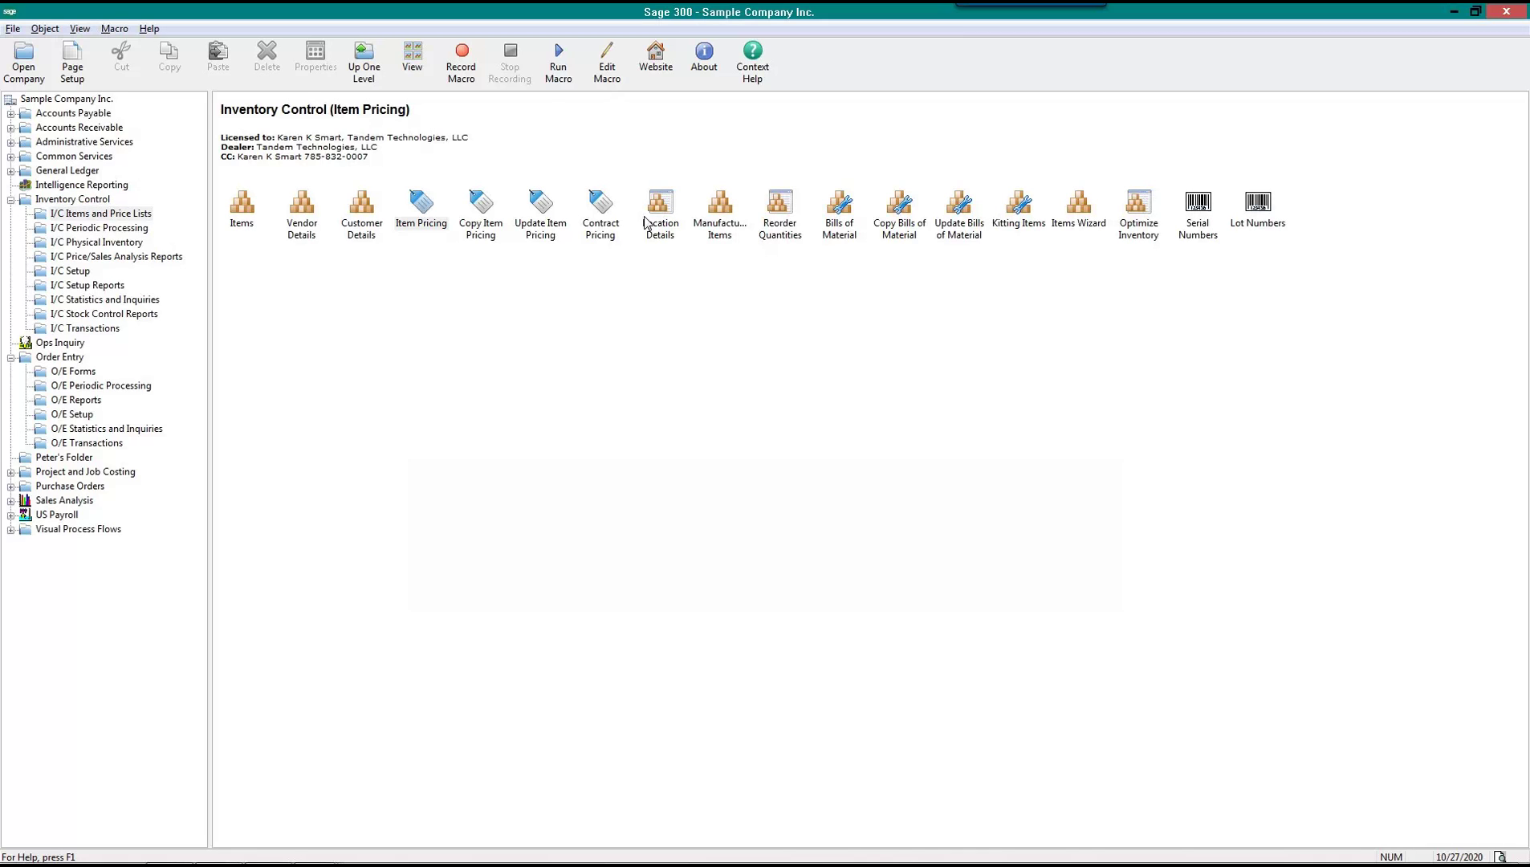
# Open Location Details and load item #BOM
pyautogui.click(654, 209)
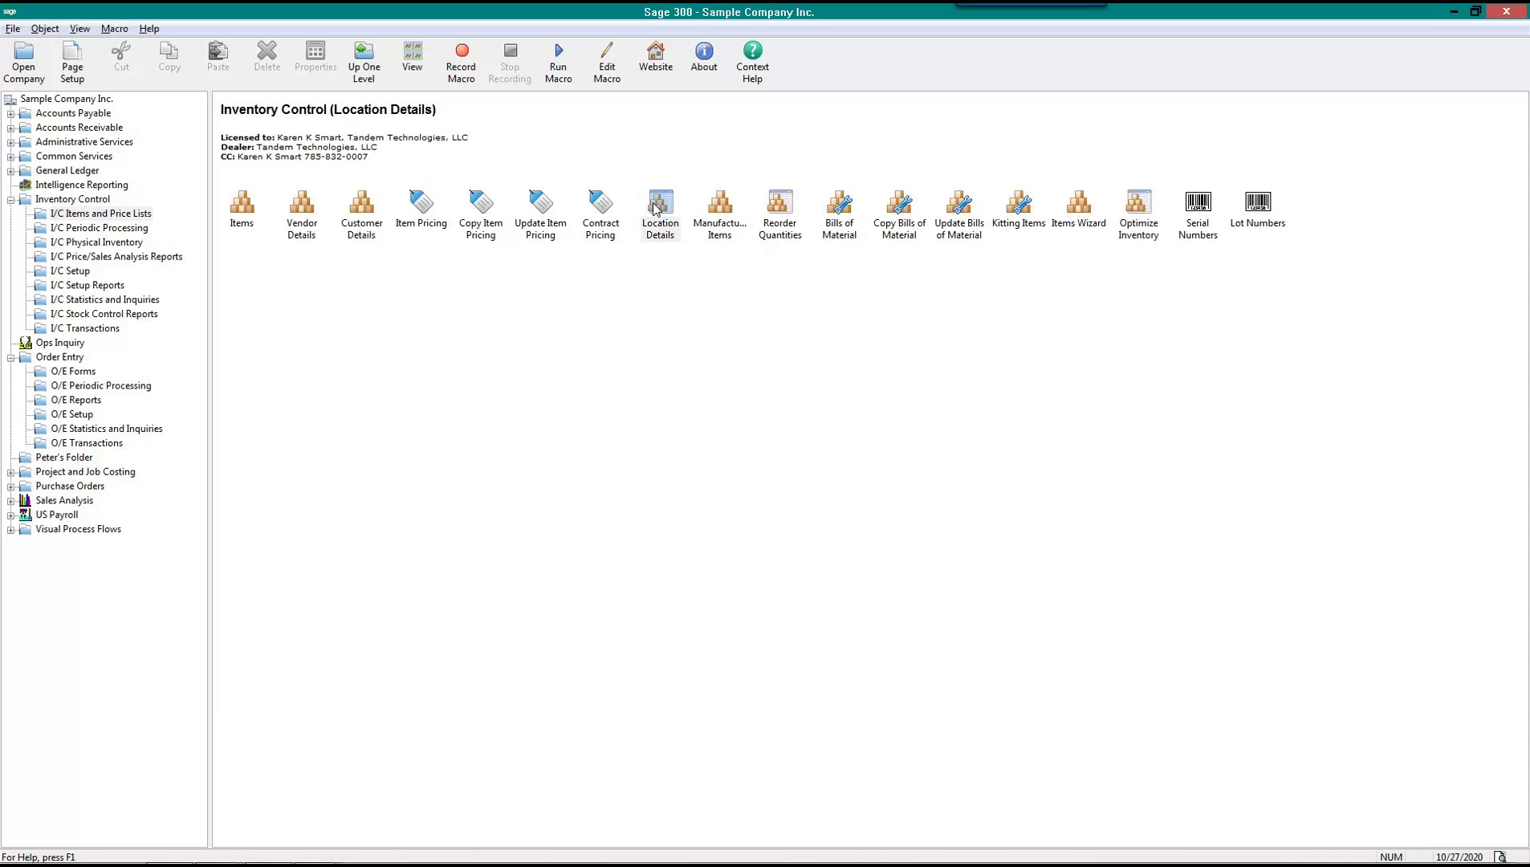
pyautogui.doubleClick(654, 209)
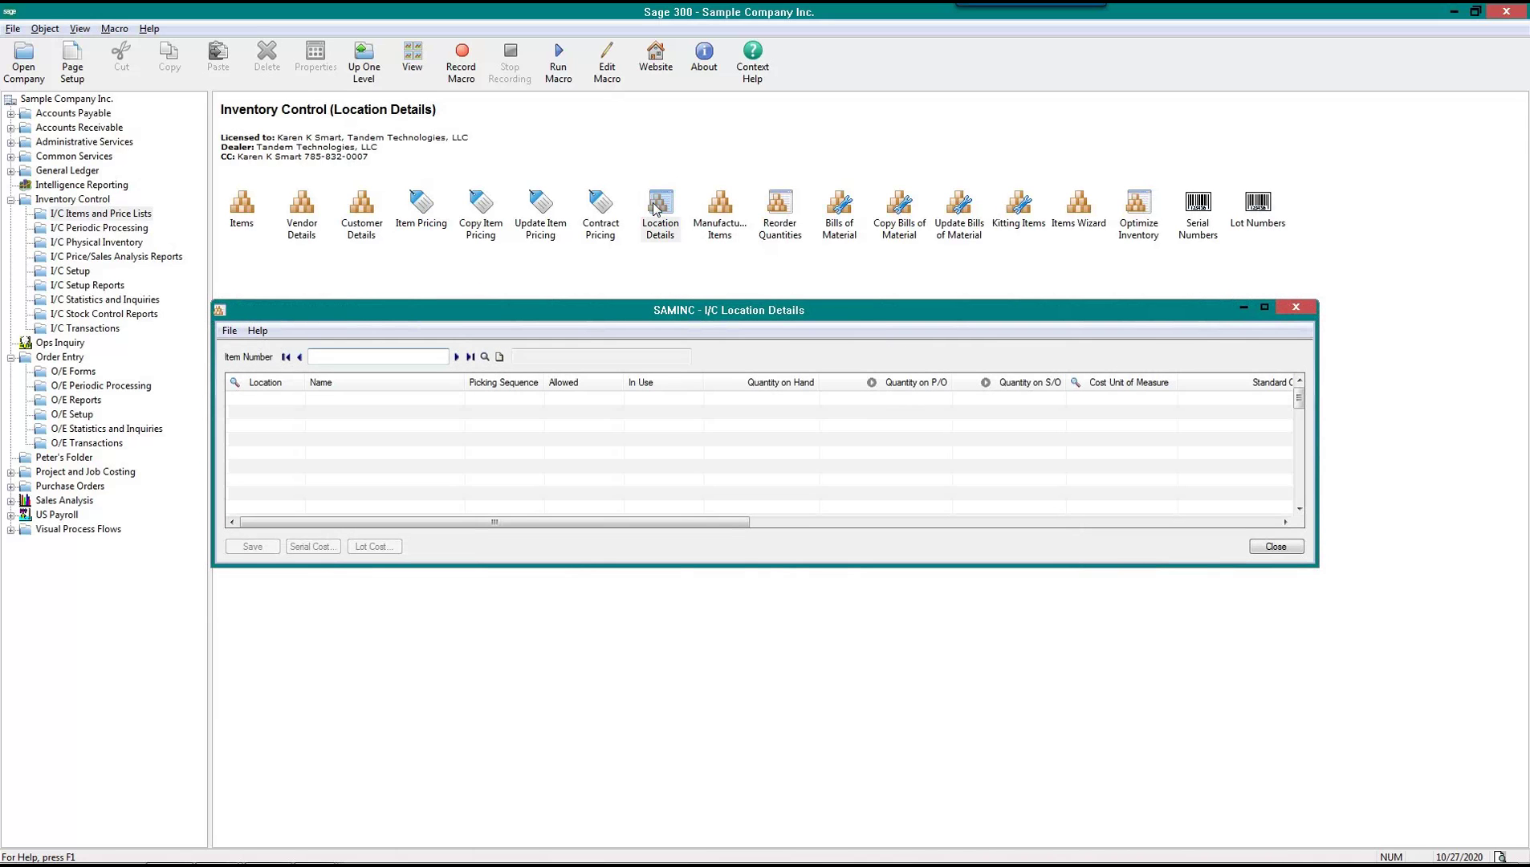
pyautogui.write('#BOM')
pyautogui.press('Tab')
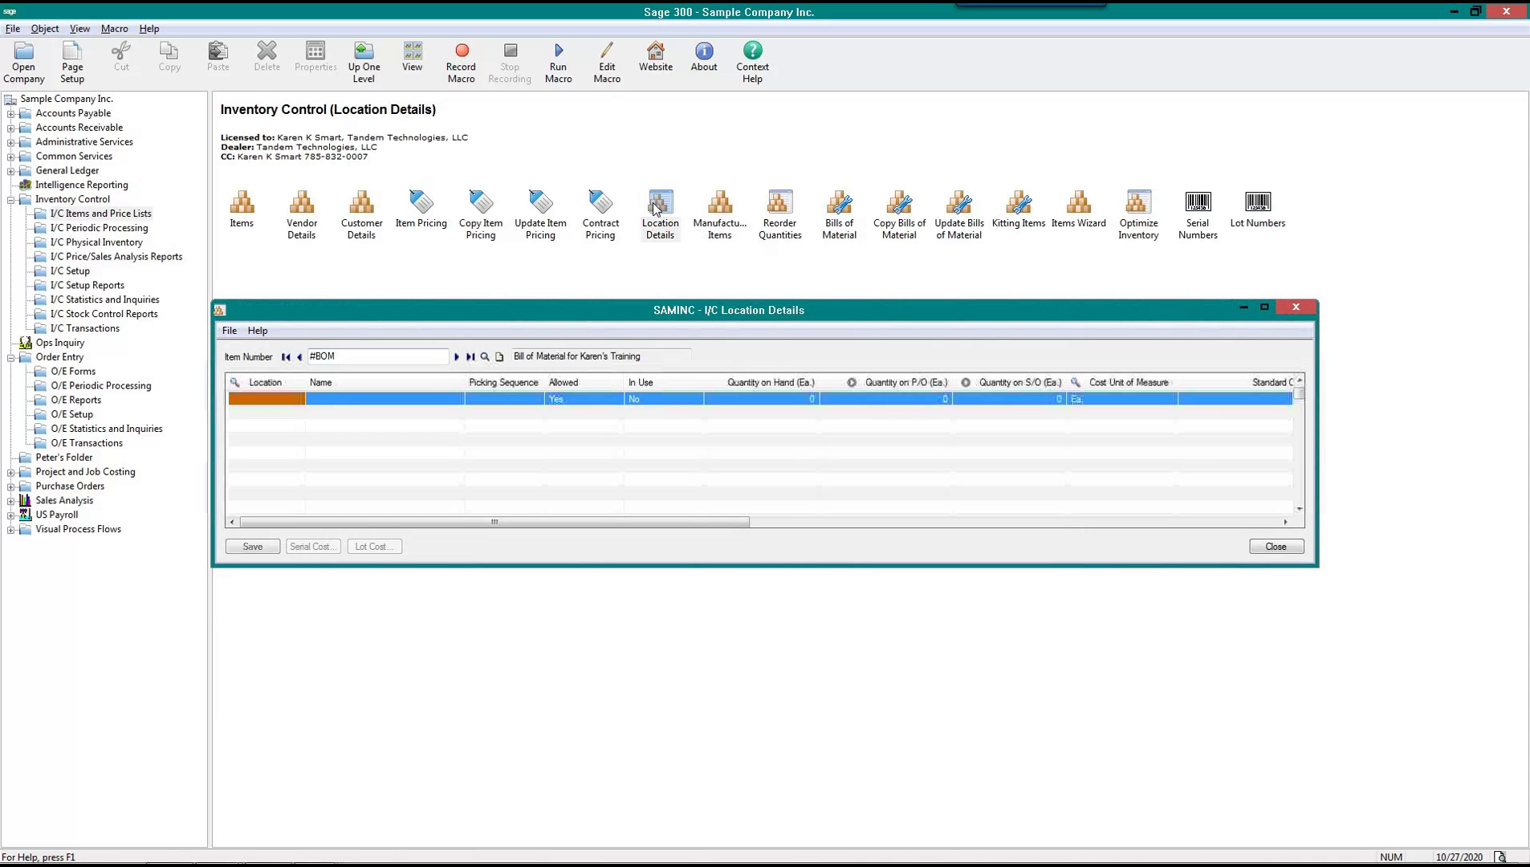
# Add location 1, Central warehouse - Seattle, to item #BOM and save the location details
pyautogui.click(269, 399)
pyautogui.press('F5')
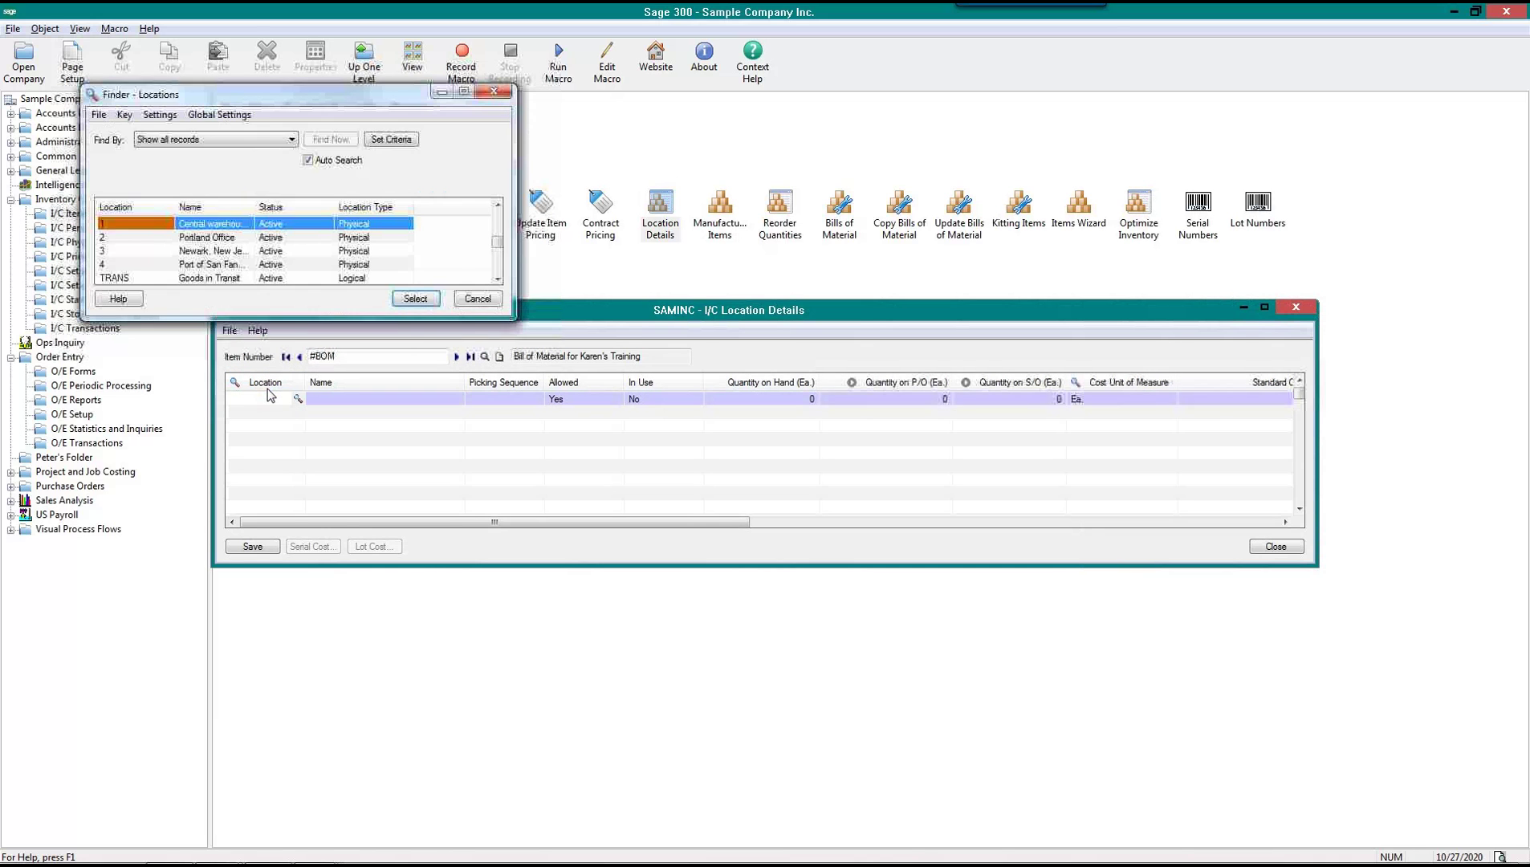
pyautogui.press('Return')
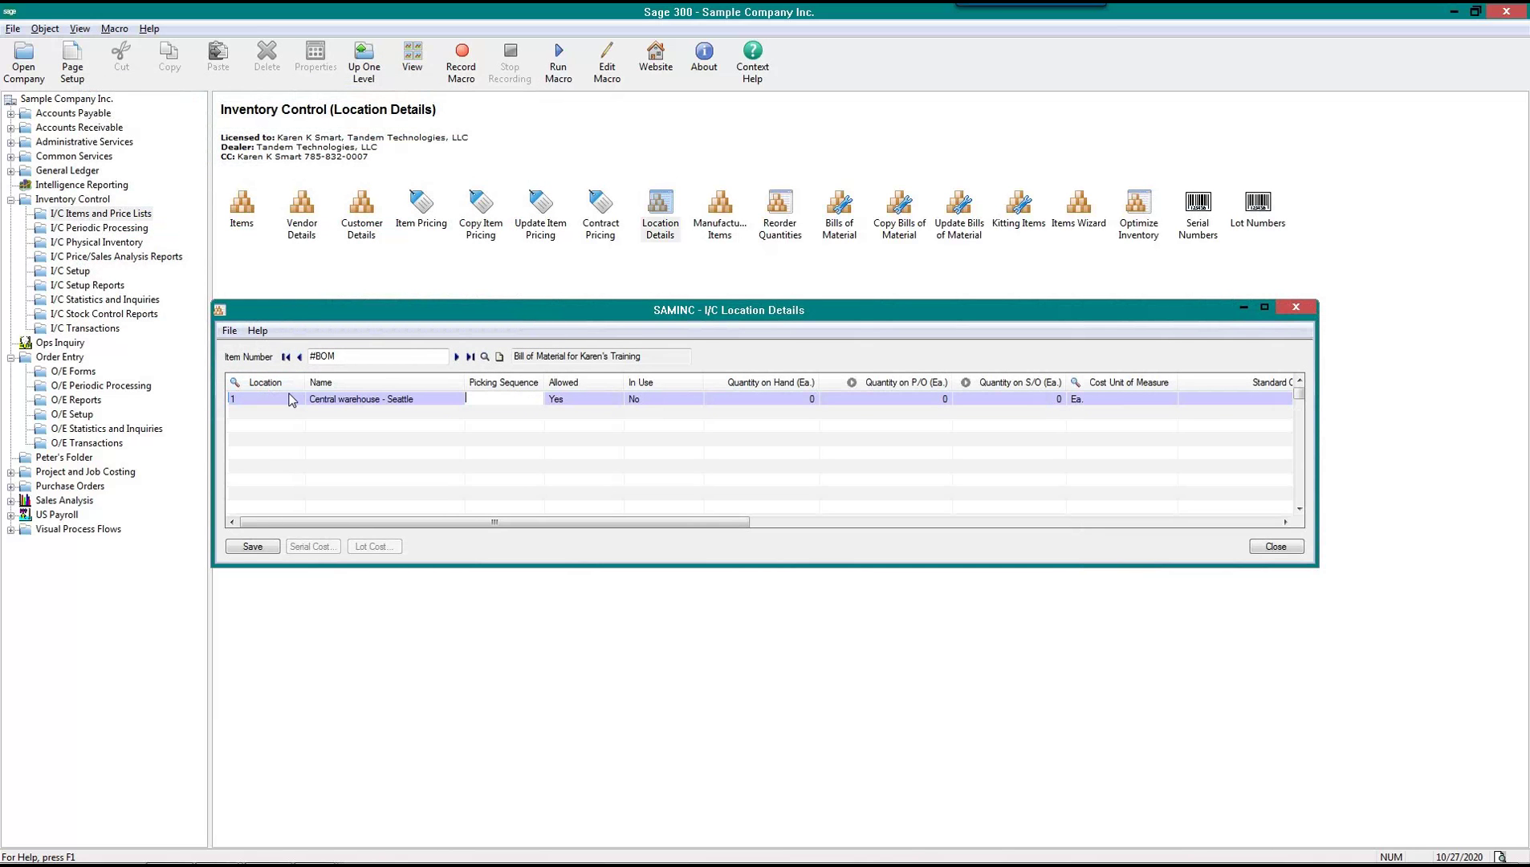
pyautogui.press('Tab')
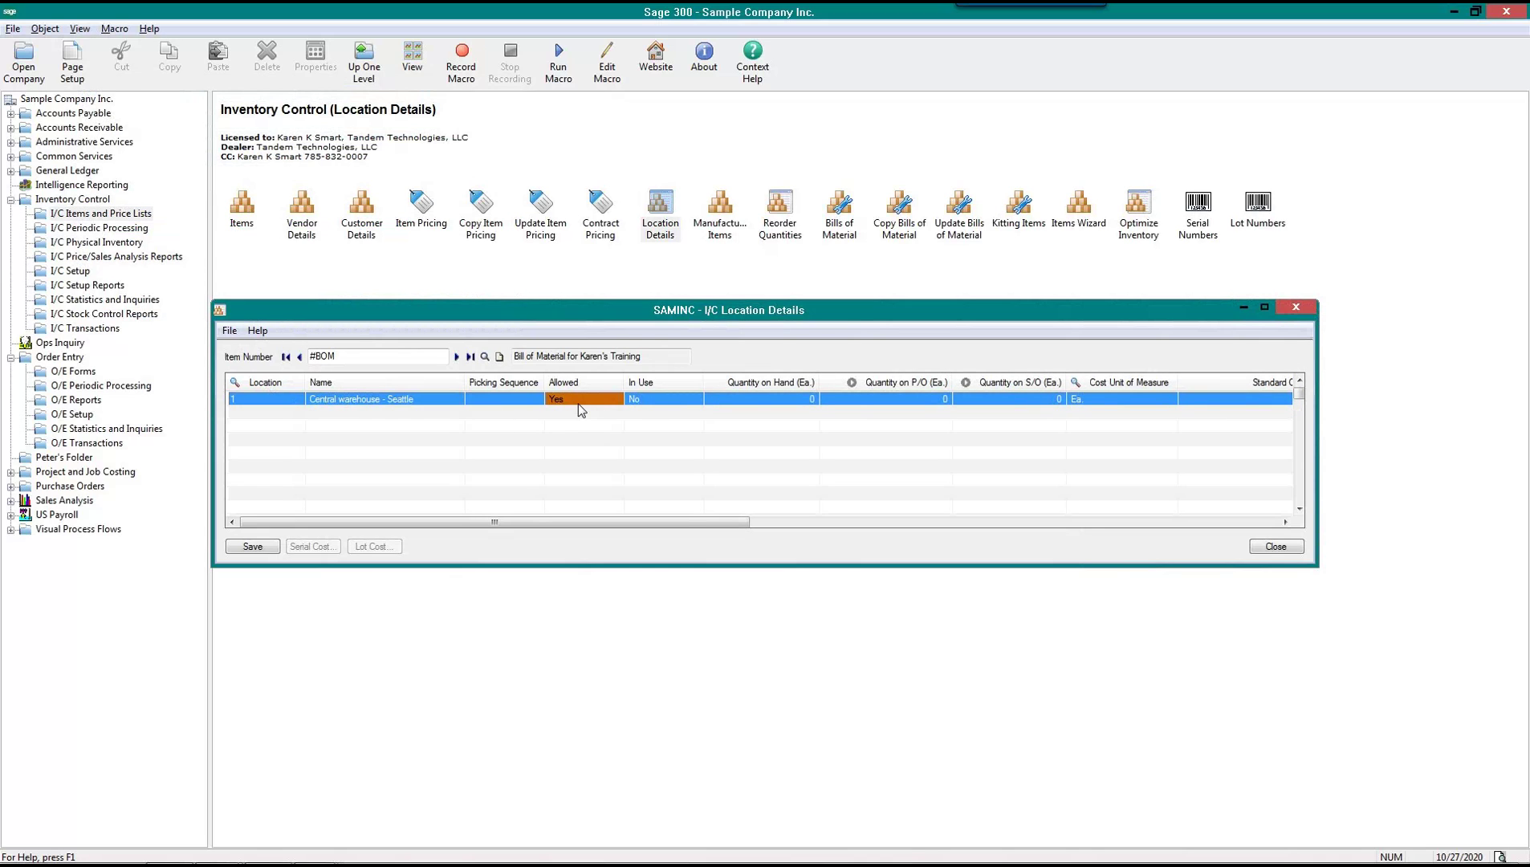
pyautogui.click(257, 547)
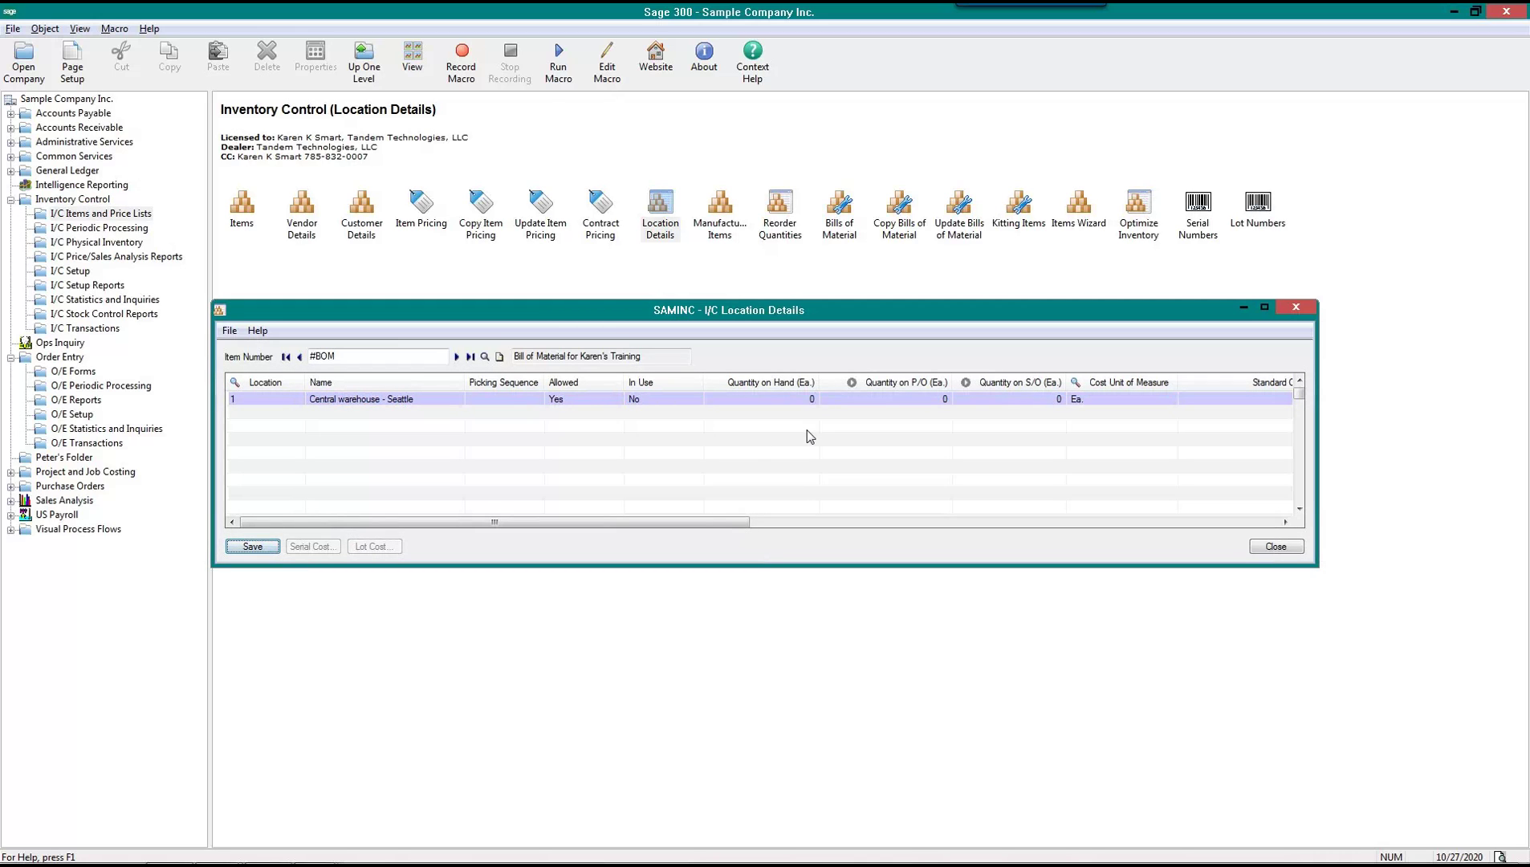
pyautogui.click(772, 398)
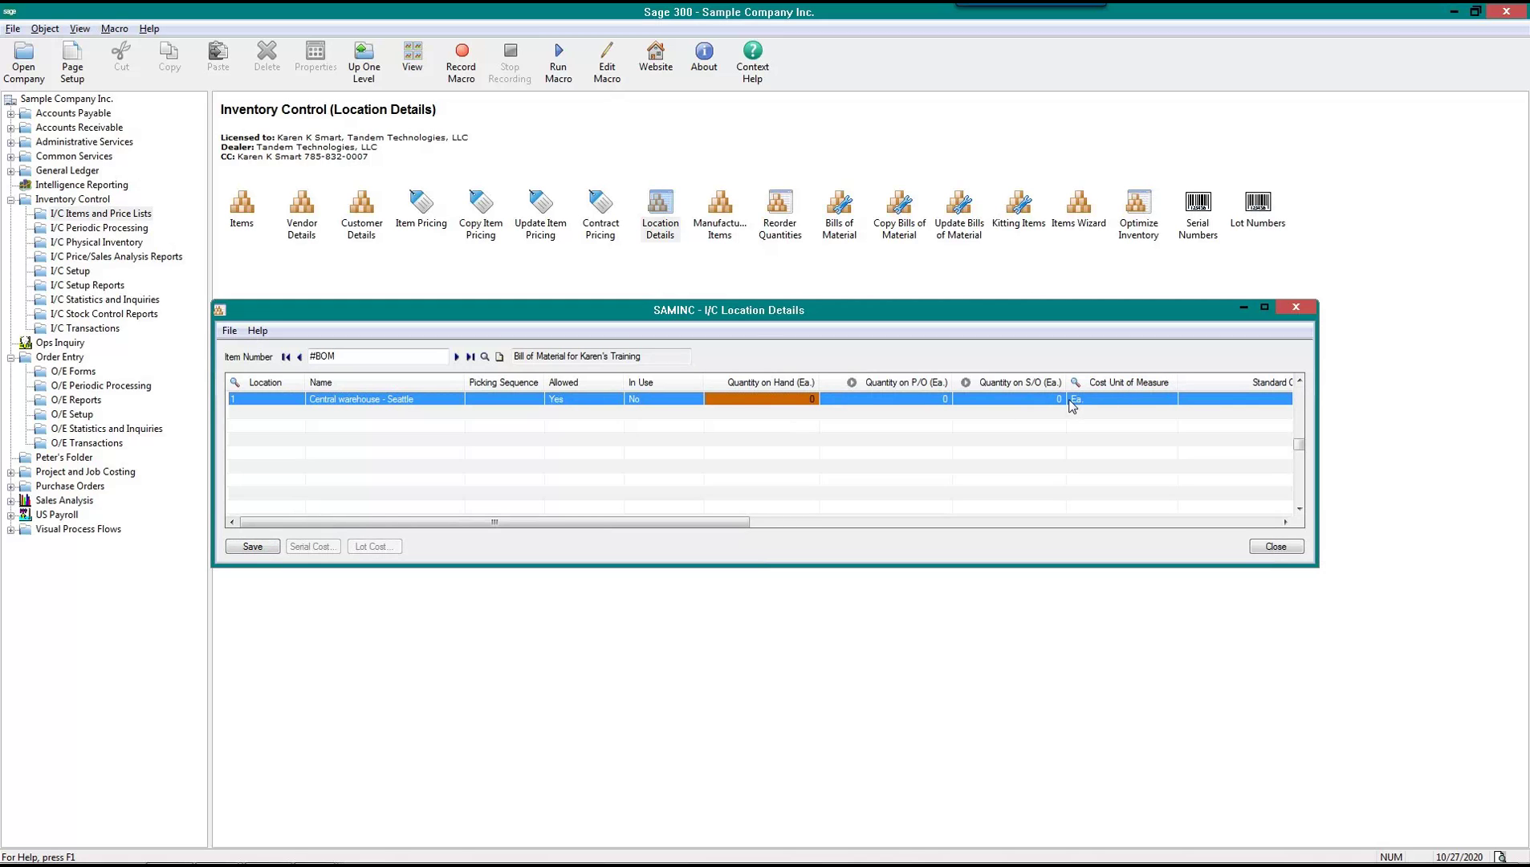
pyautogui.click(269, 549)
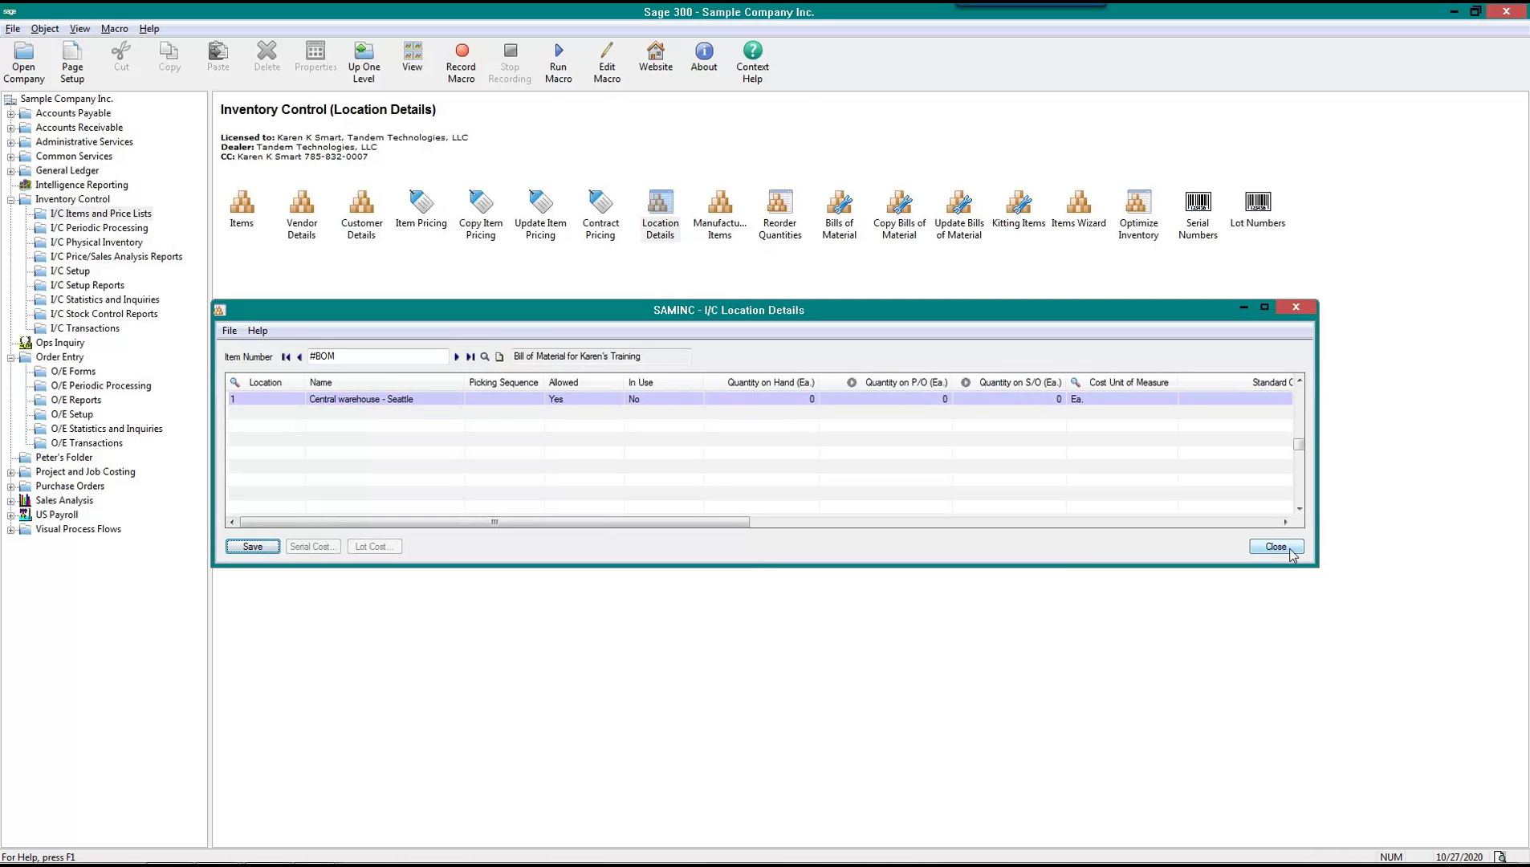
# Add location 2, Portland Office, to item #BOM, then save and close the location details
pyautogui.click(283, 401)
pyautogui.press('Insert')
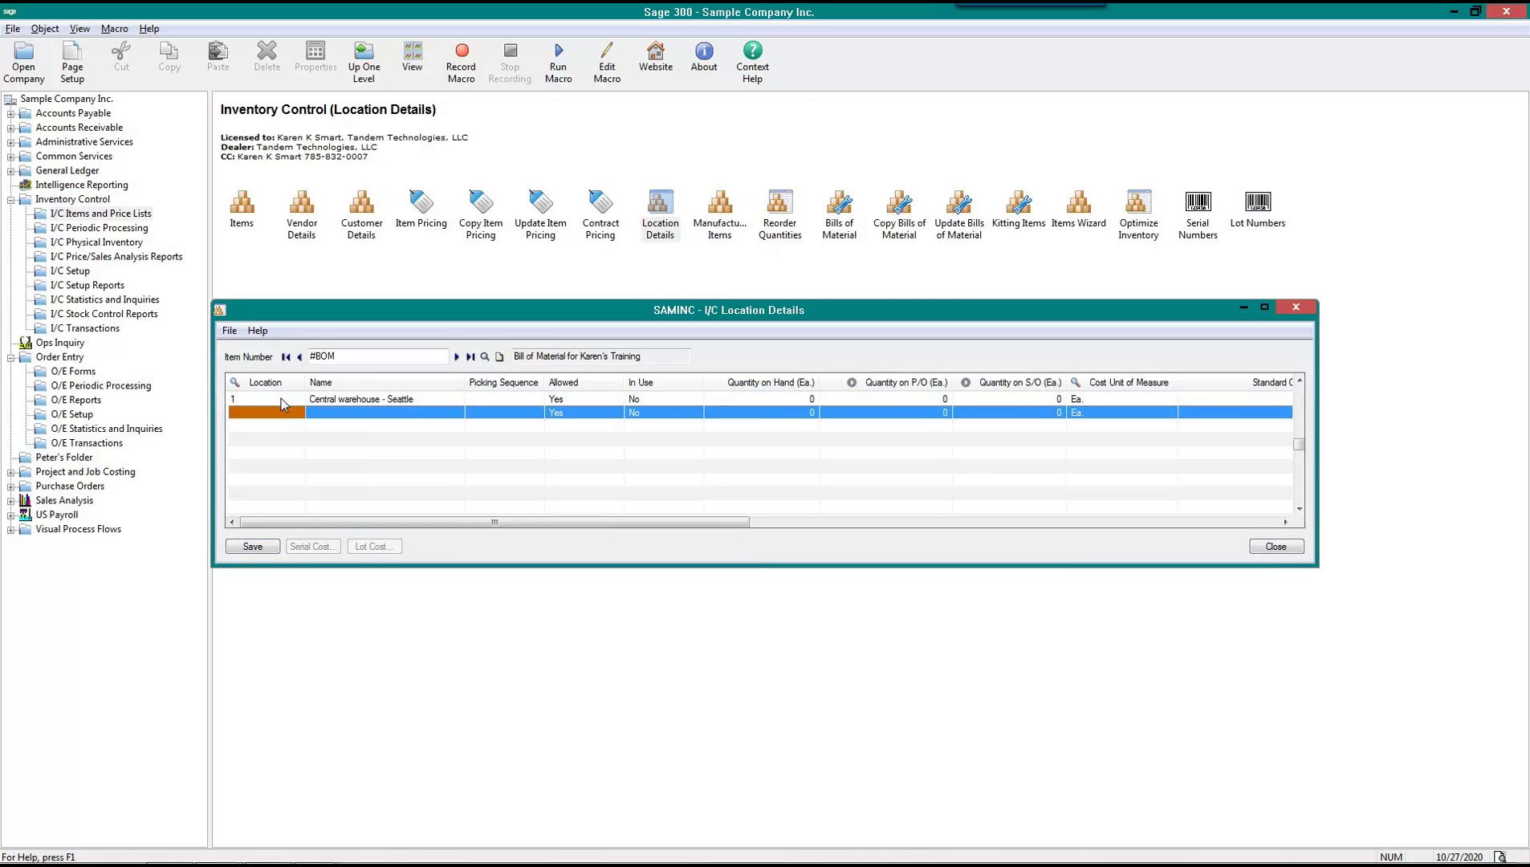
pyautogui.write('2')
pyautogui.press('Tab')
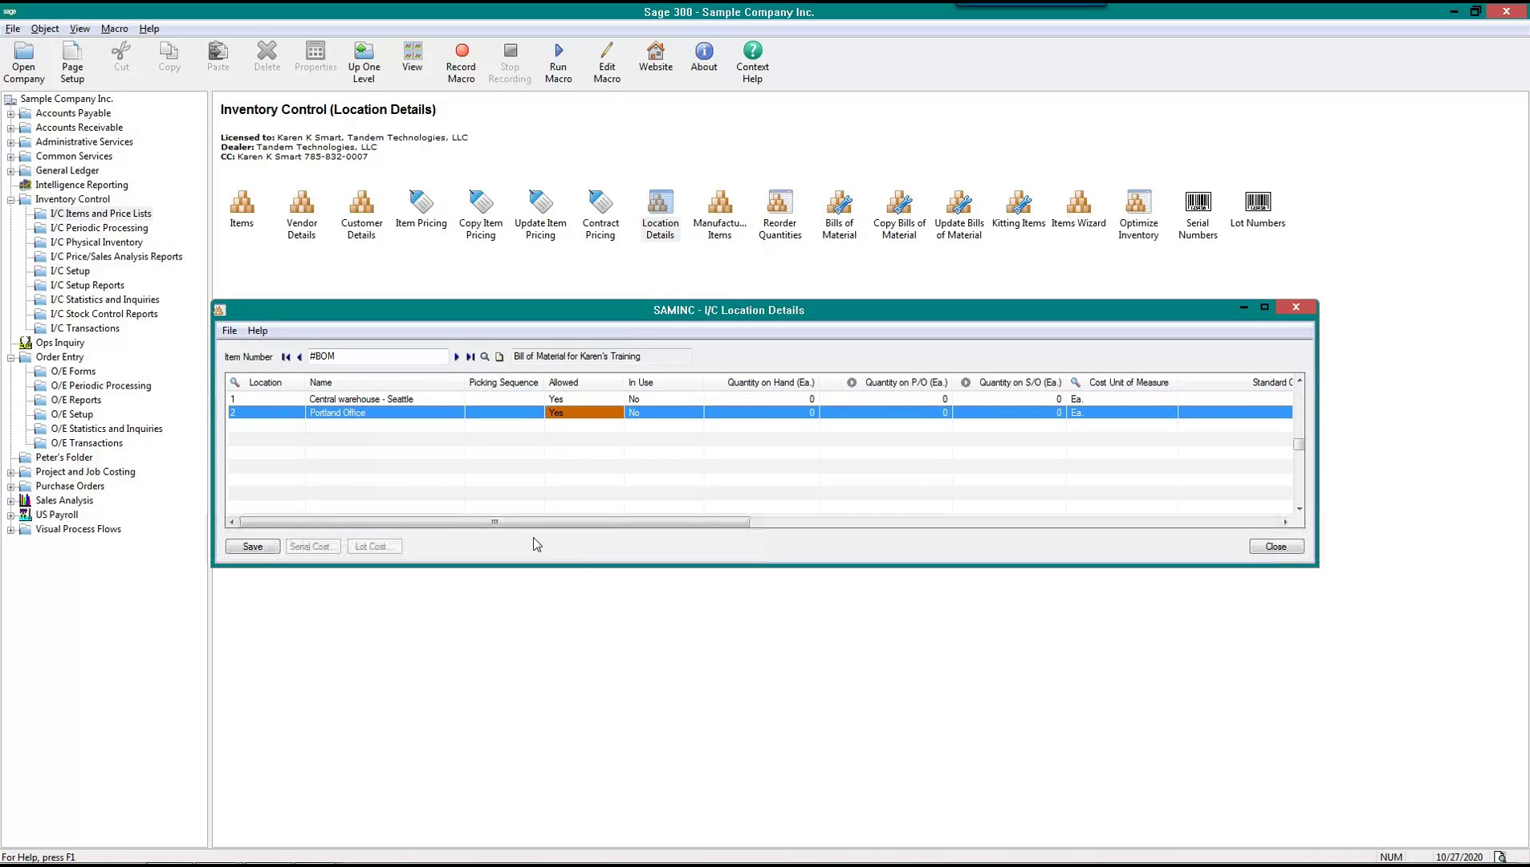
pyautogui.click(265, 551)
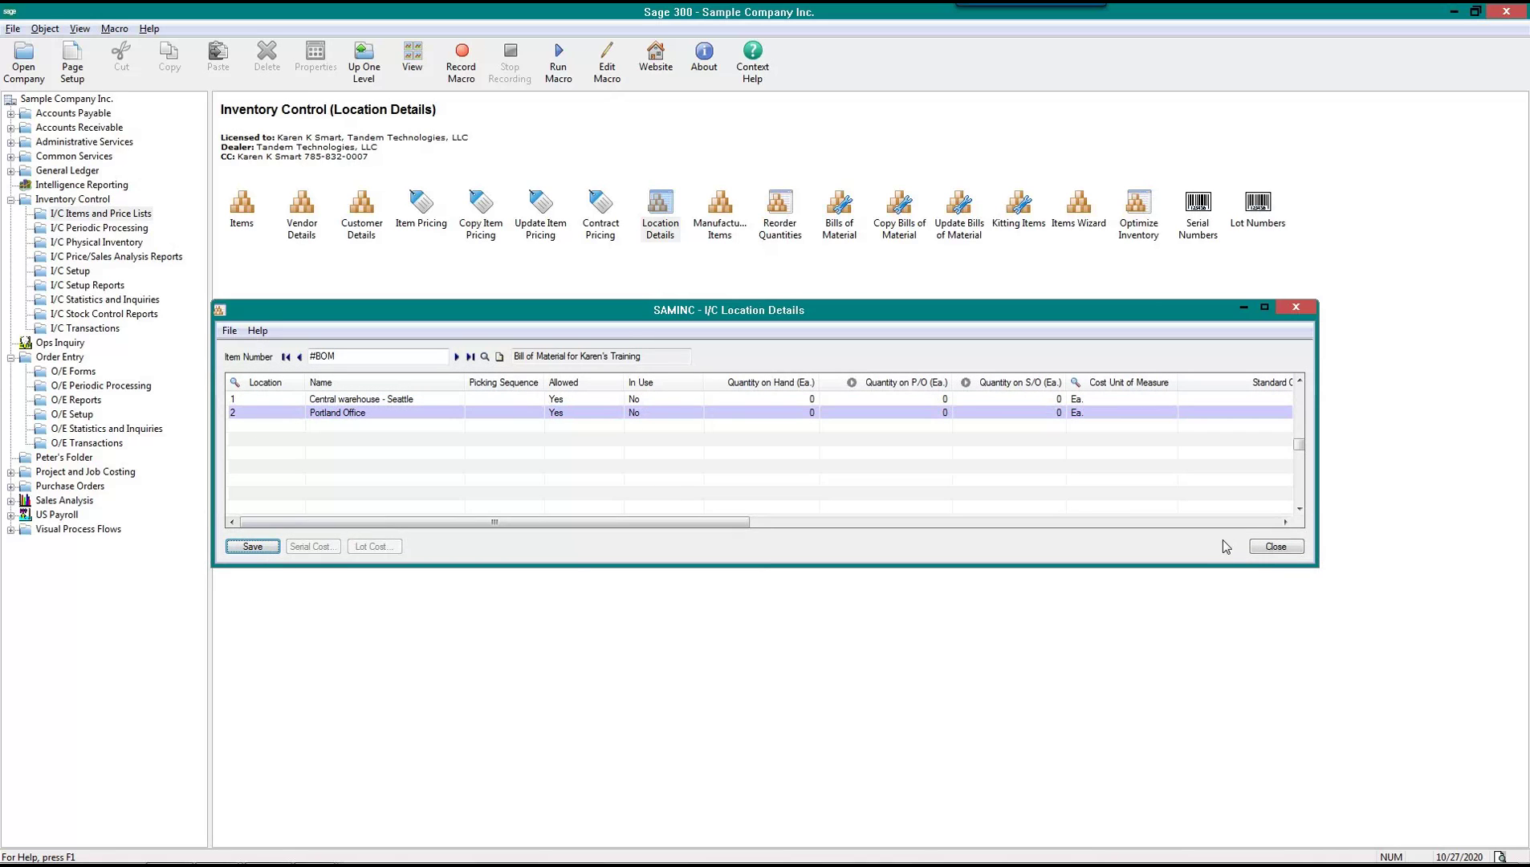
pyautogui.click(1268, 547)
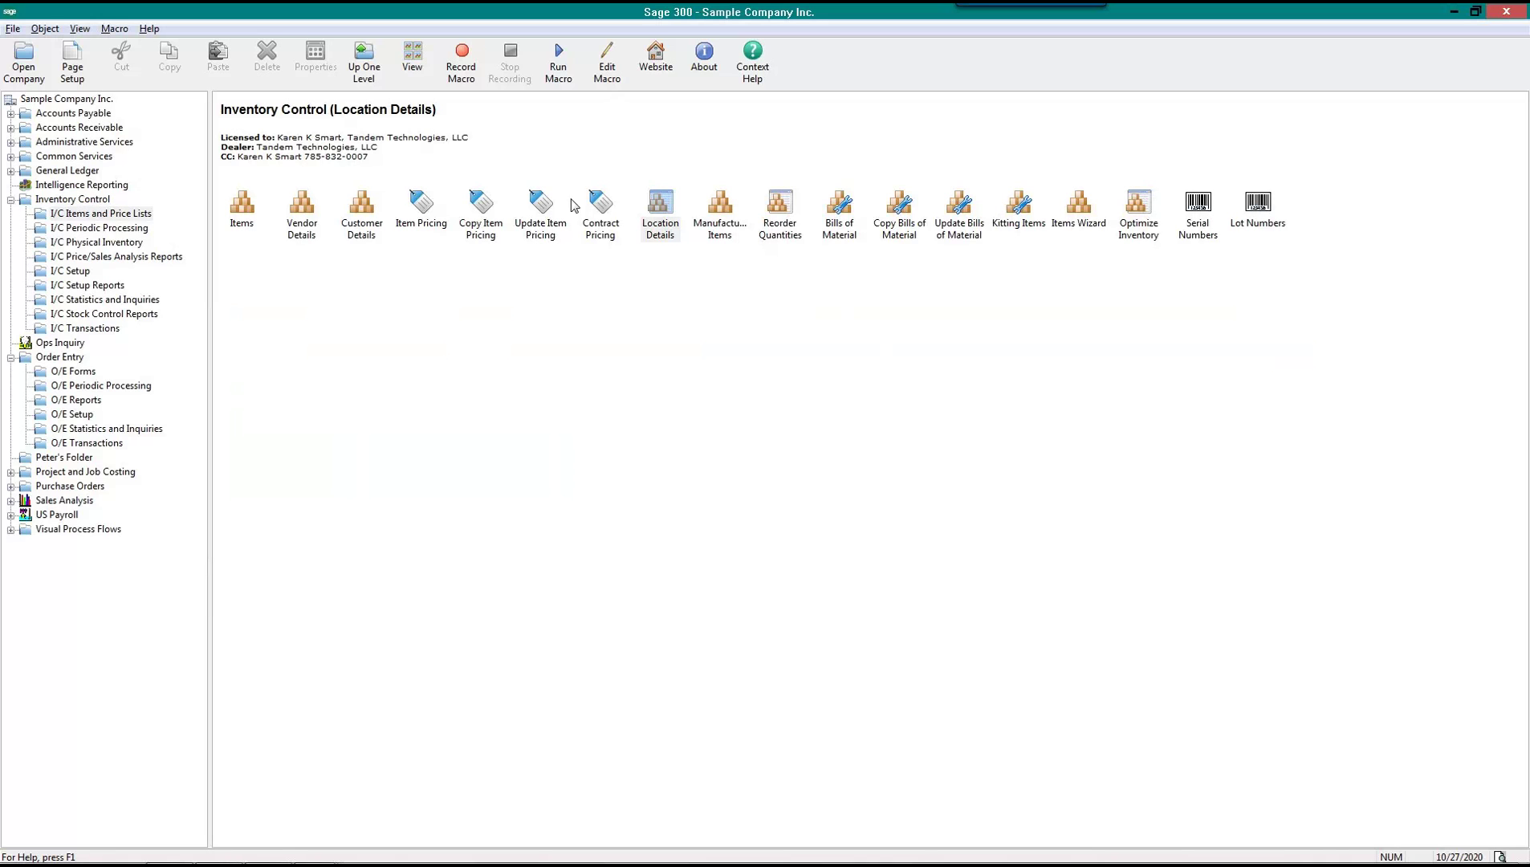
pyautogui.click(663, 213)
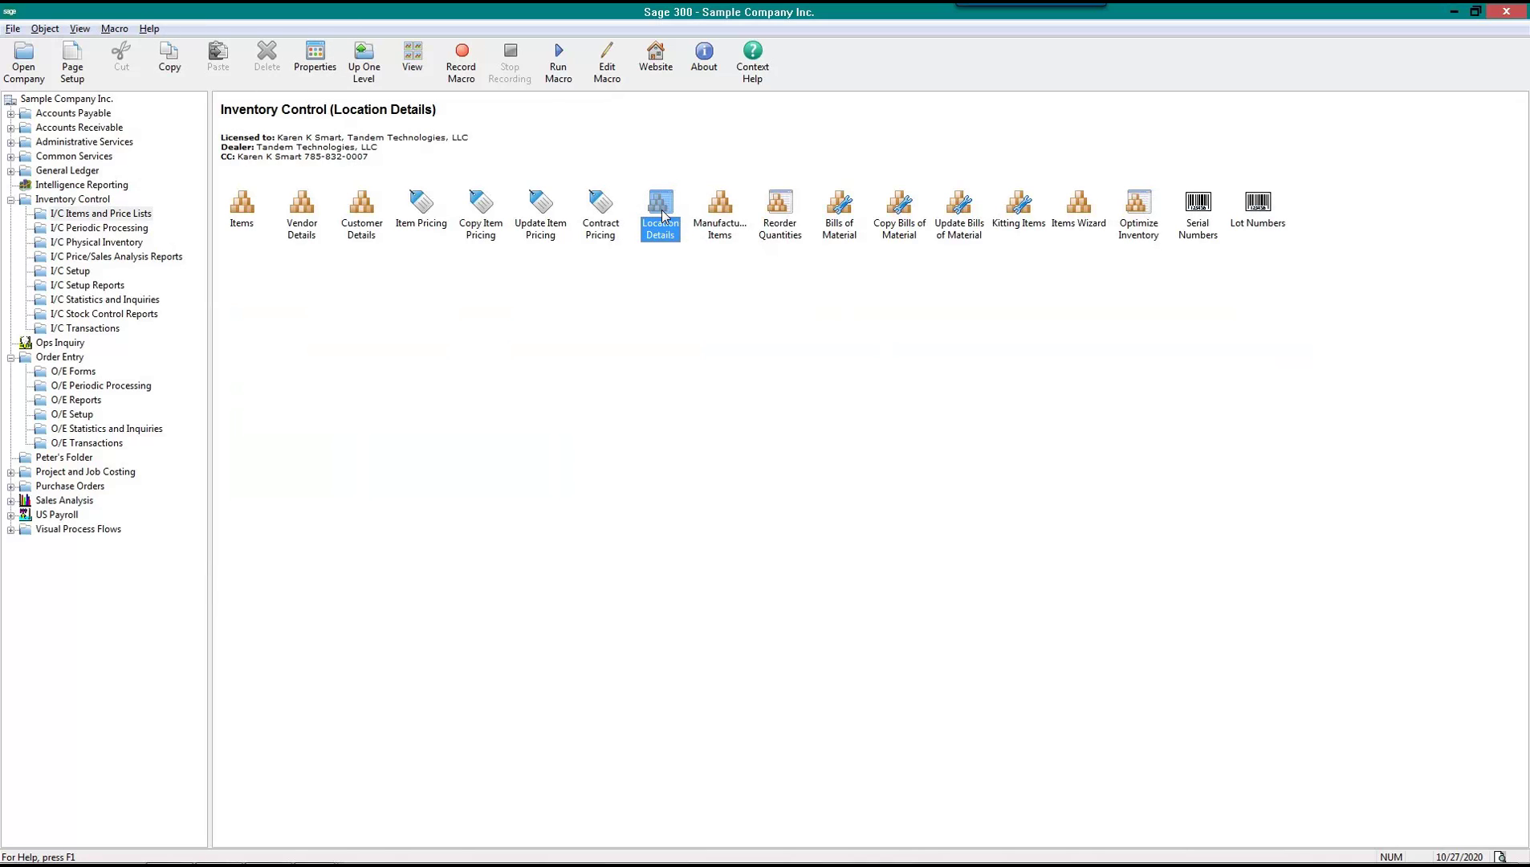
pyautogui.click(722, 235)
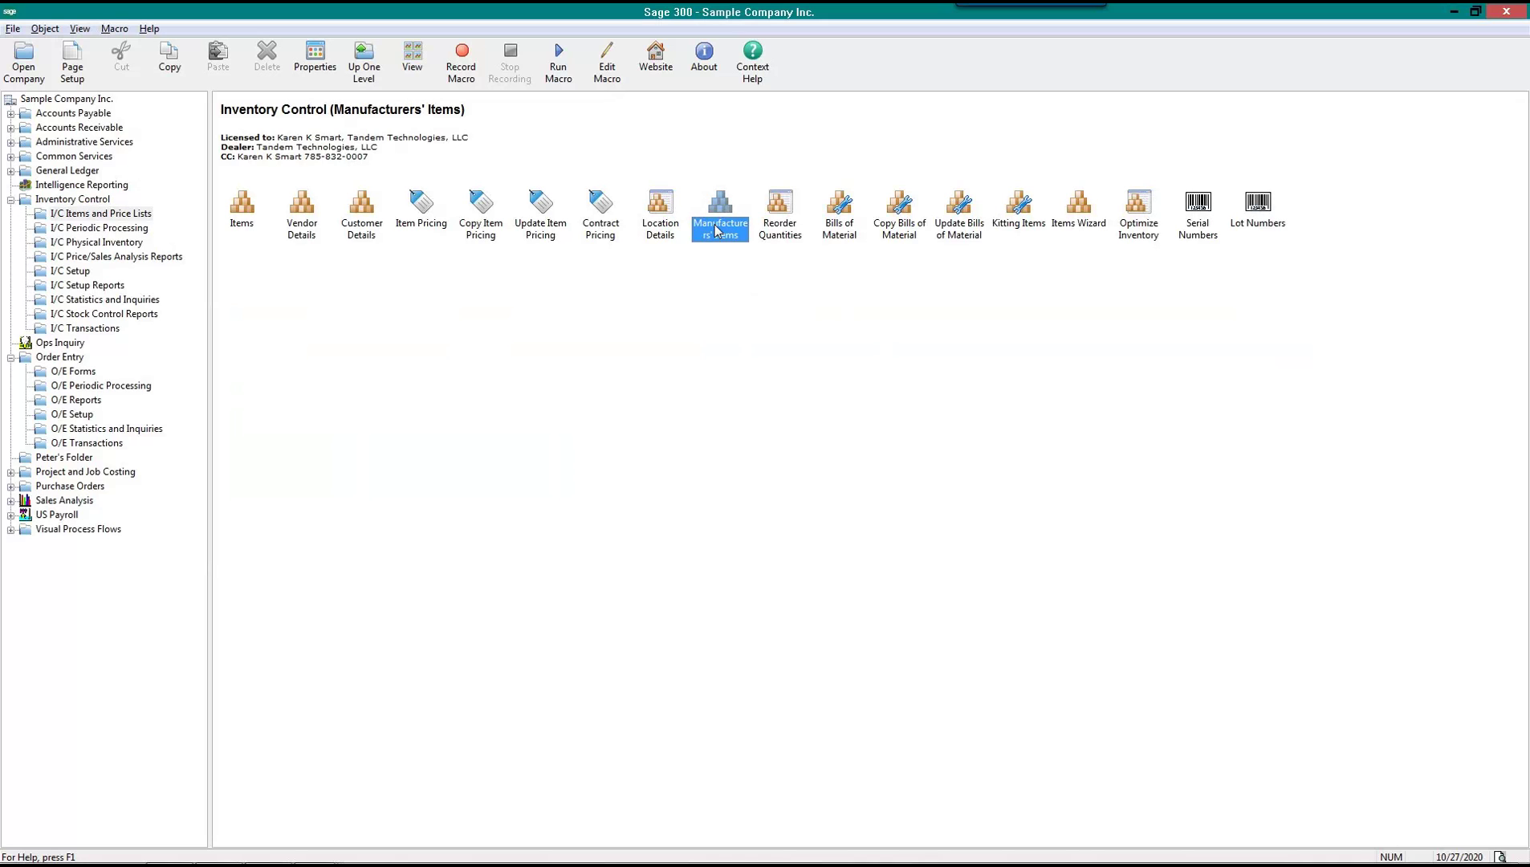
pyautogui.click(782, 203)
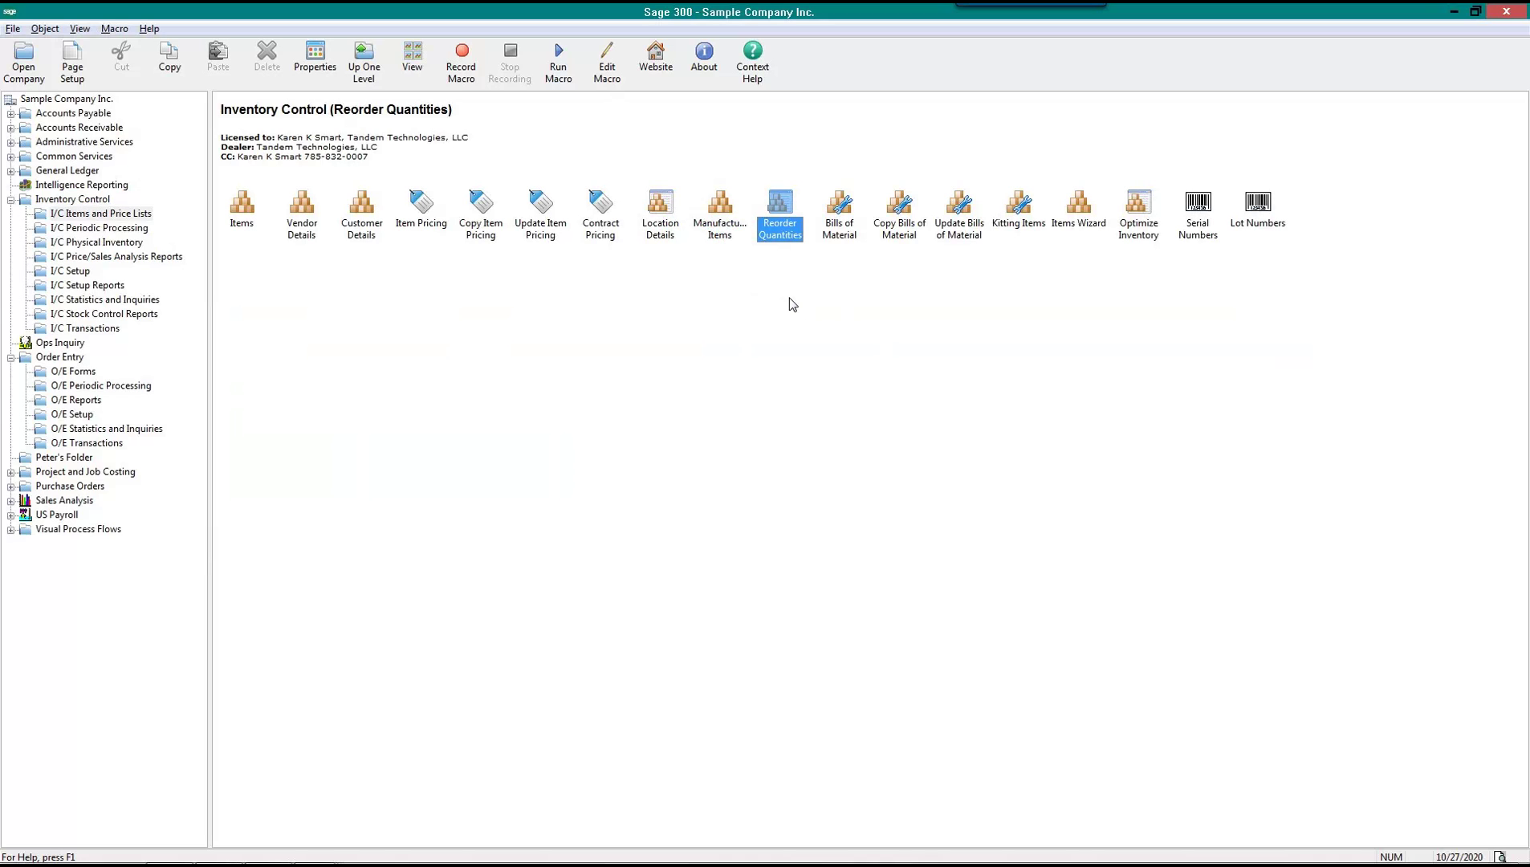
# View the Items Wizard introduction and the blank Bills of Material form, closing both without entering data
pyautogui.click(1084, 204)
pyautogui.doubleClick(1084, 204)
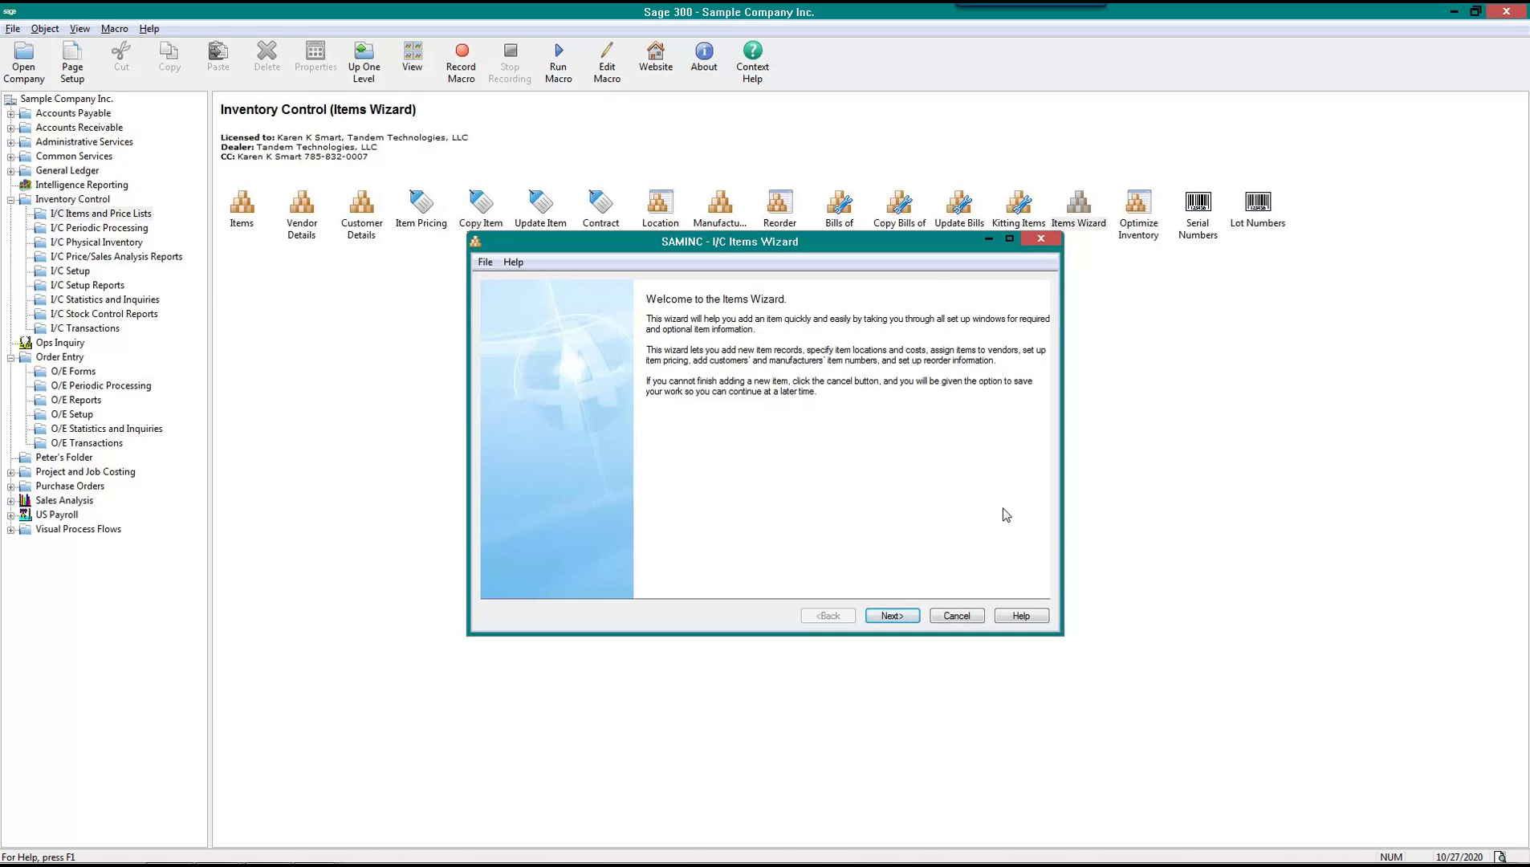
pyautogui.click(957, 616)
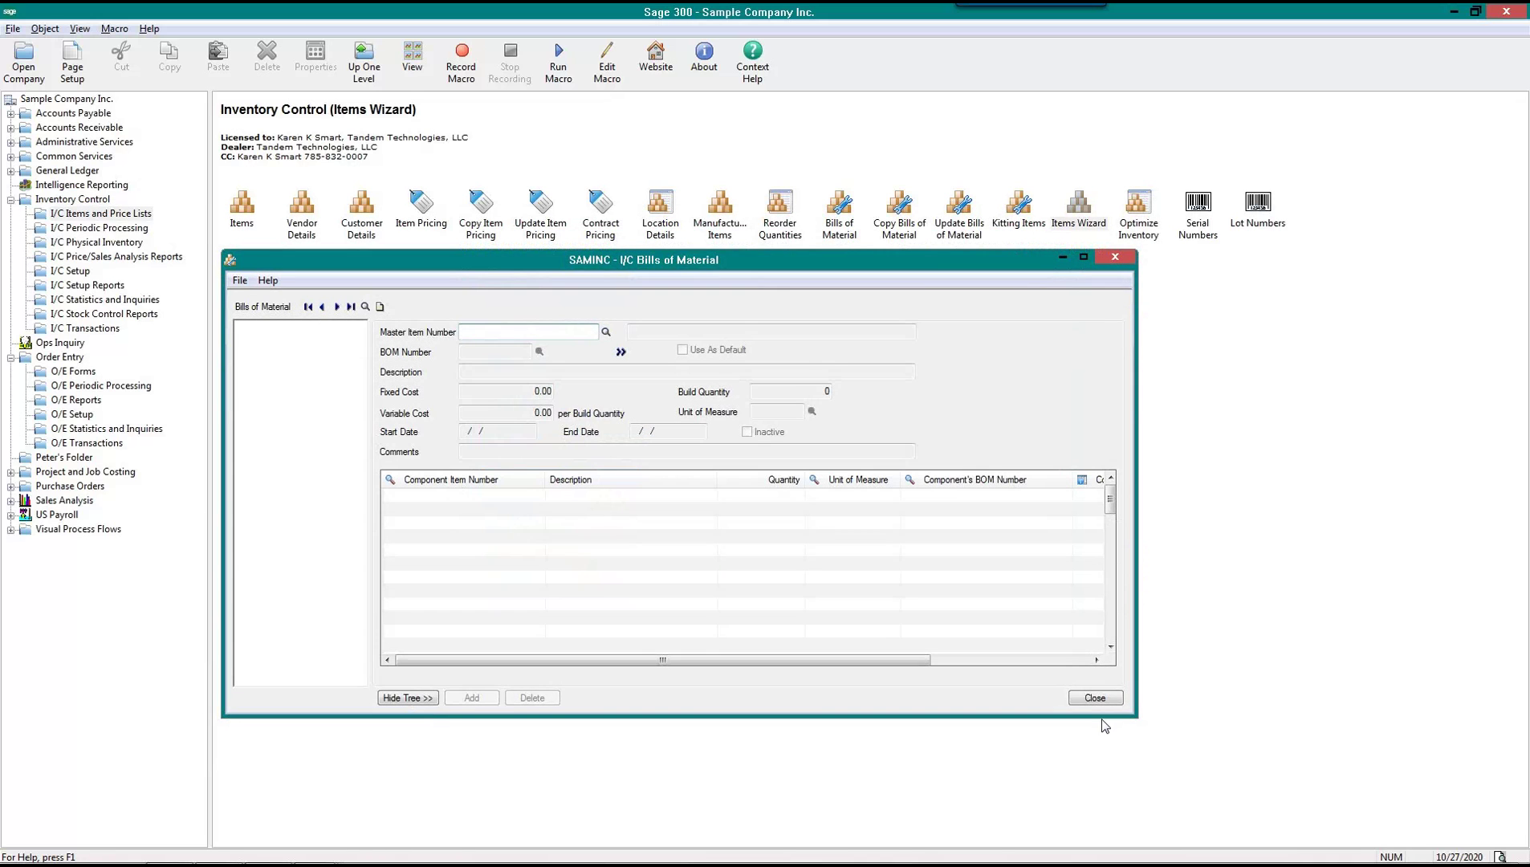
pyautogui.click(1092, 697)
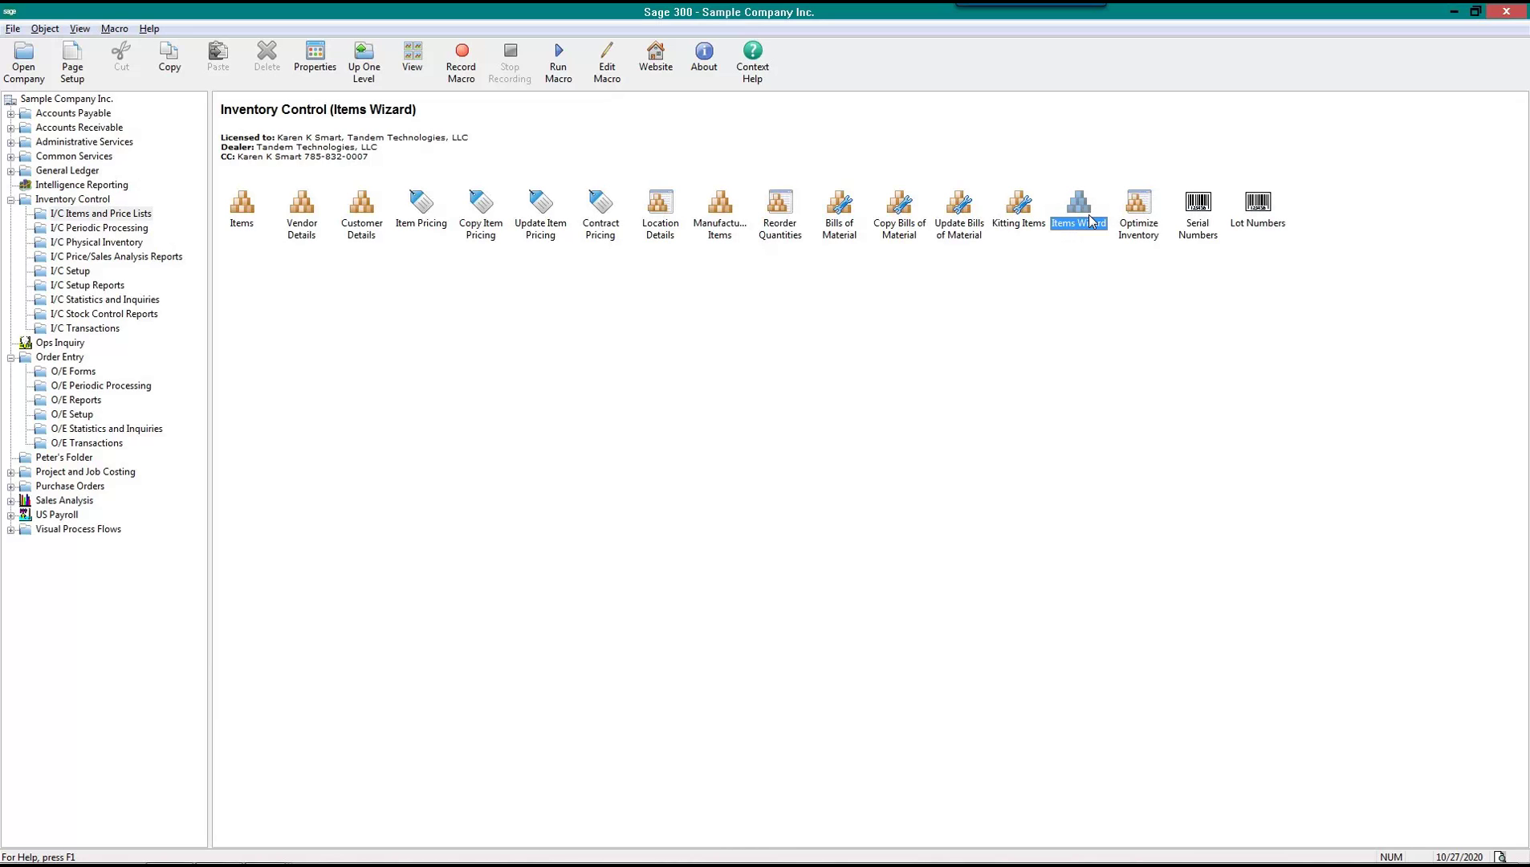
# Open Bills of Material and enter #BOM as the master item number
pyautogui.doubleClick(841, 222)
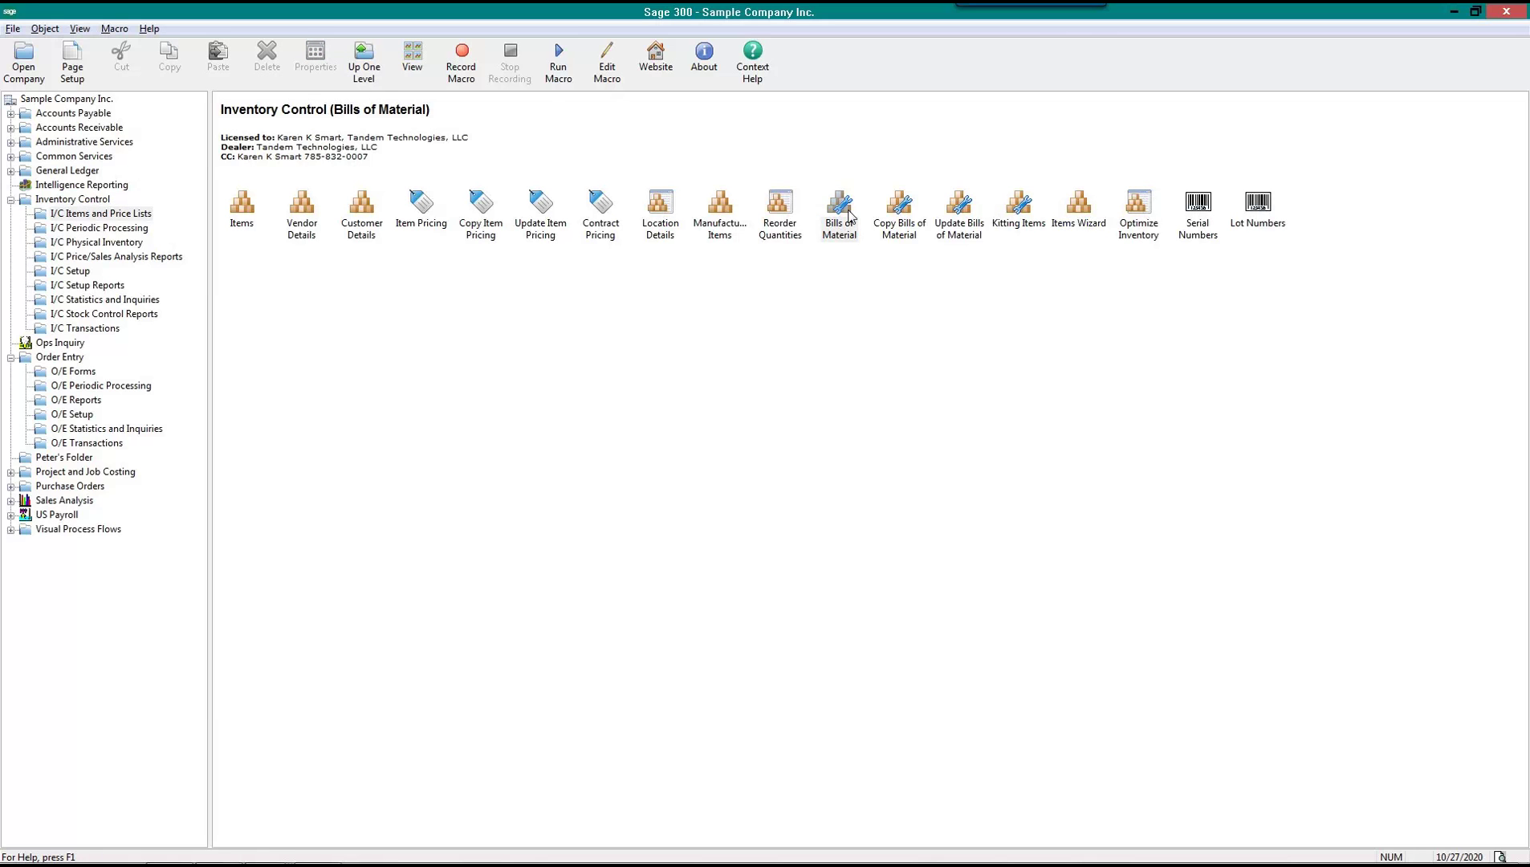
pyautogui.moveTo(859, 222); pyautogui.dragTo(800, 276)
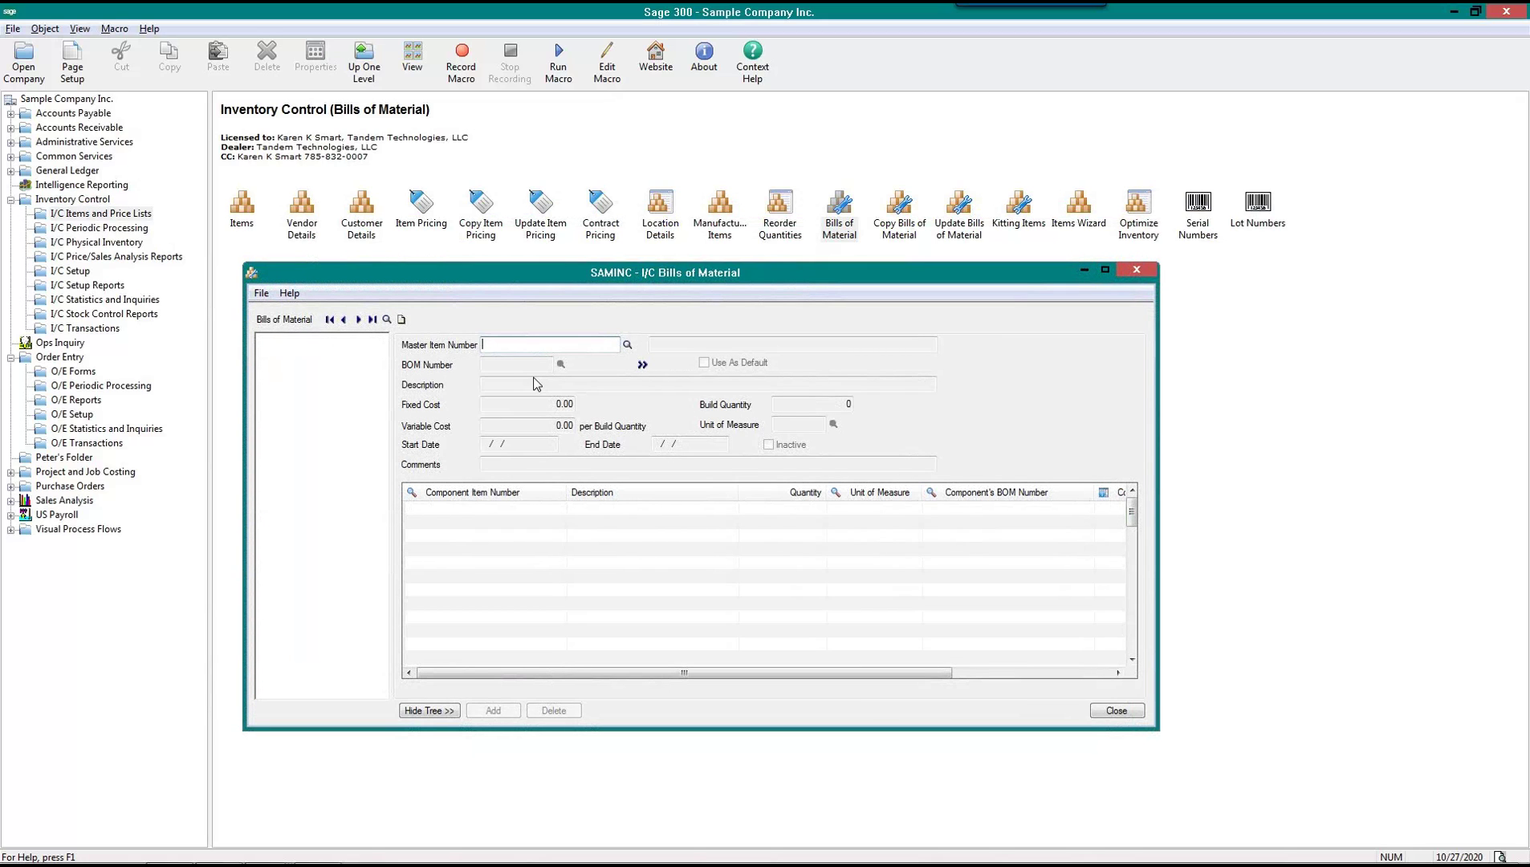
pyautogui.write('BOM')
pyautogui.press('Home')
pyautogui.write('#')
pyautogui.press('Tab')
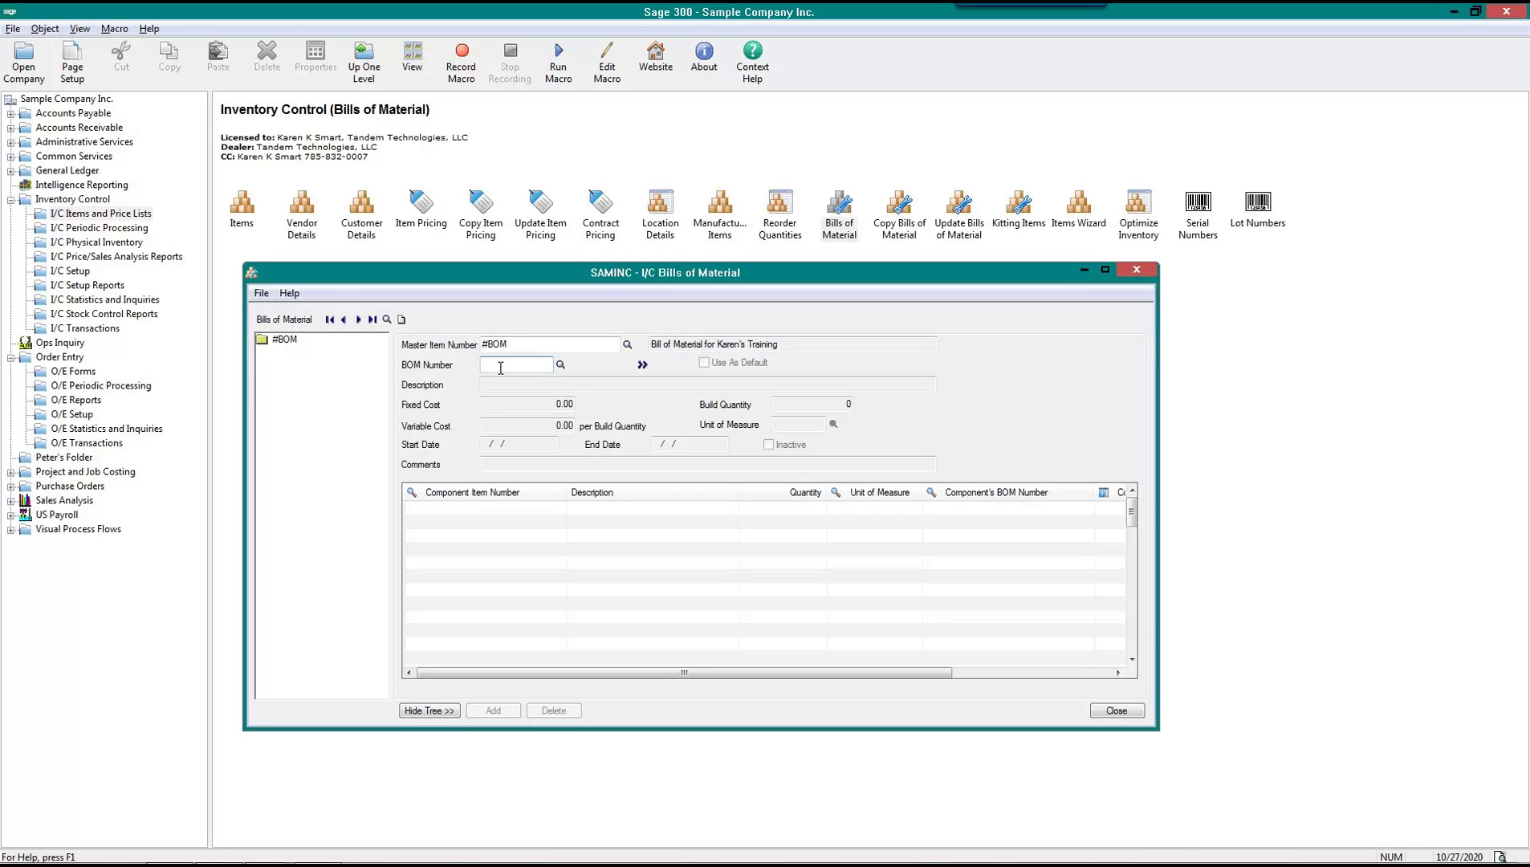
# Start a new bill of material with BOM number 1 and set its Use As Default option
pyautogui.write('1')
pyautogui.click(648, 369)
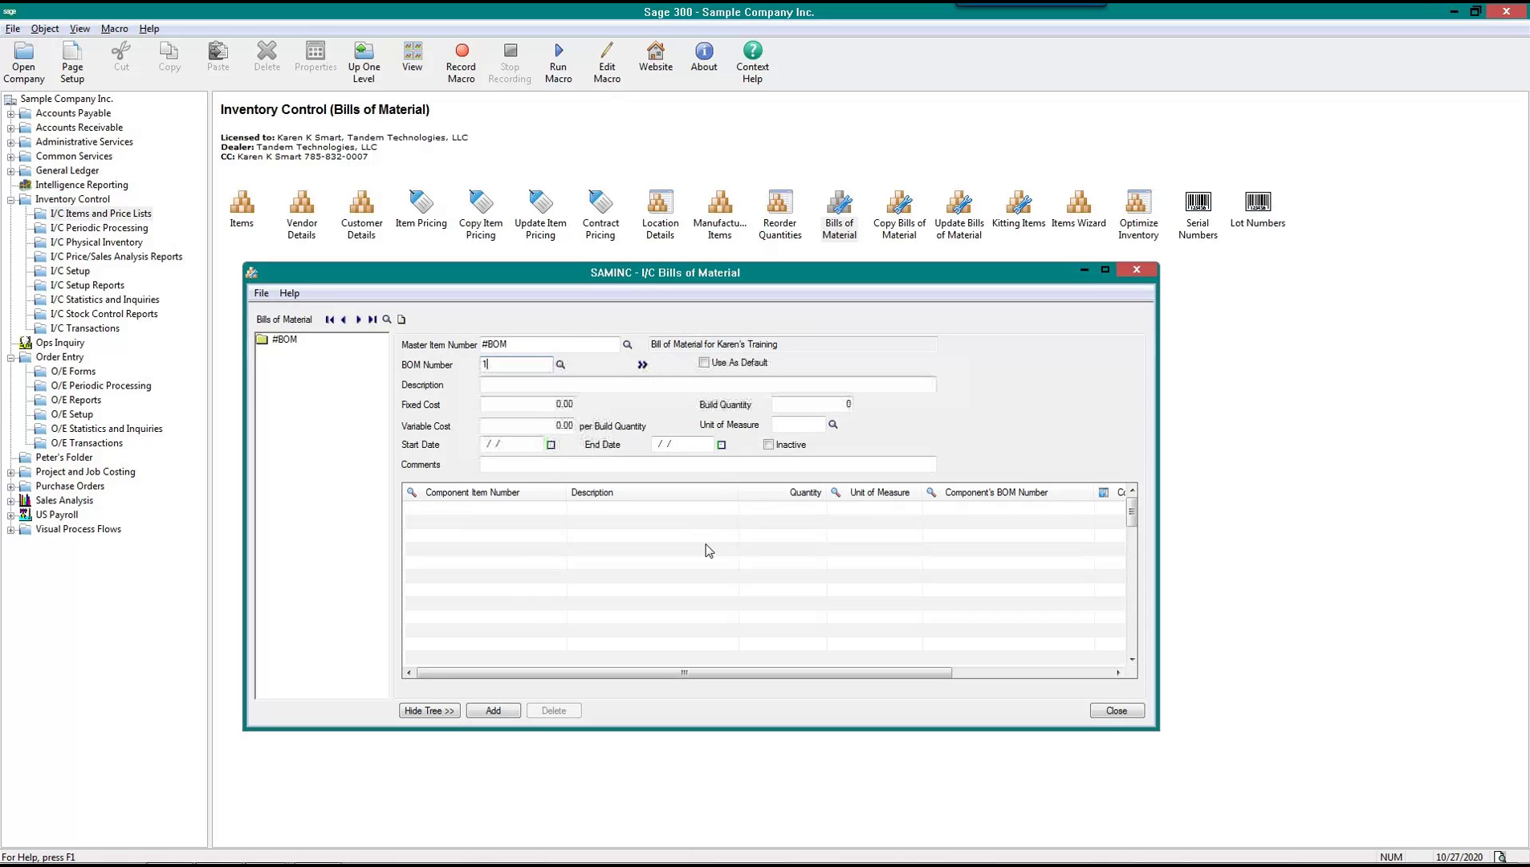
pyautogui.moveTo(493, 363); pyautogui.dragTo(481, 362)
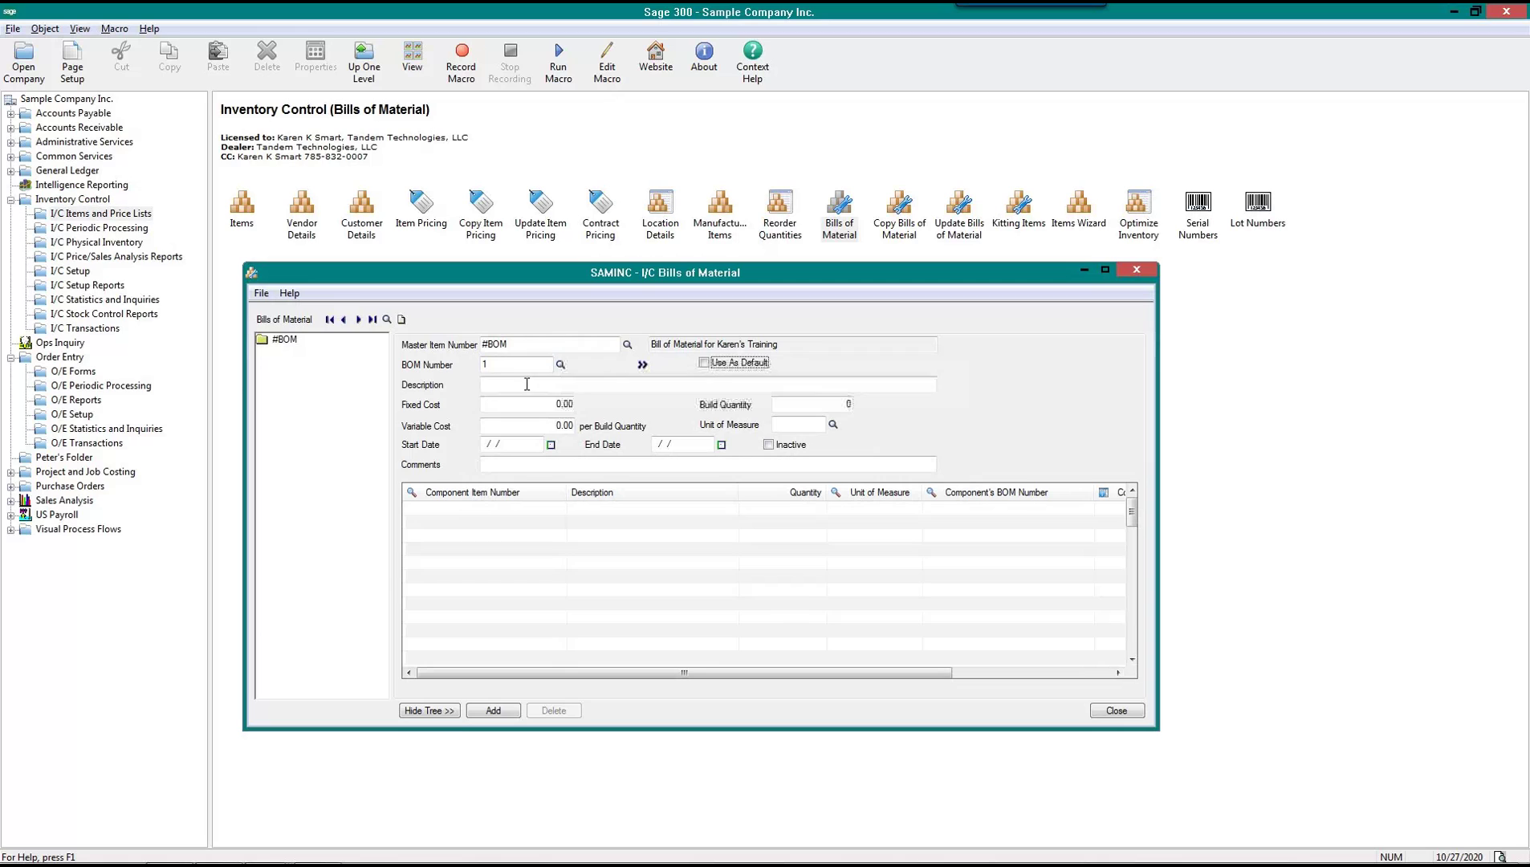
pyautogui.click(768, 380)
pyautogui.click(705, 363)
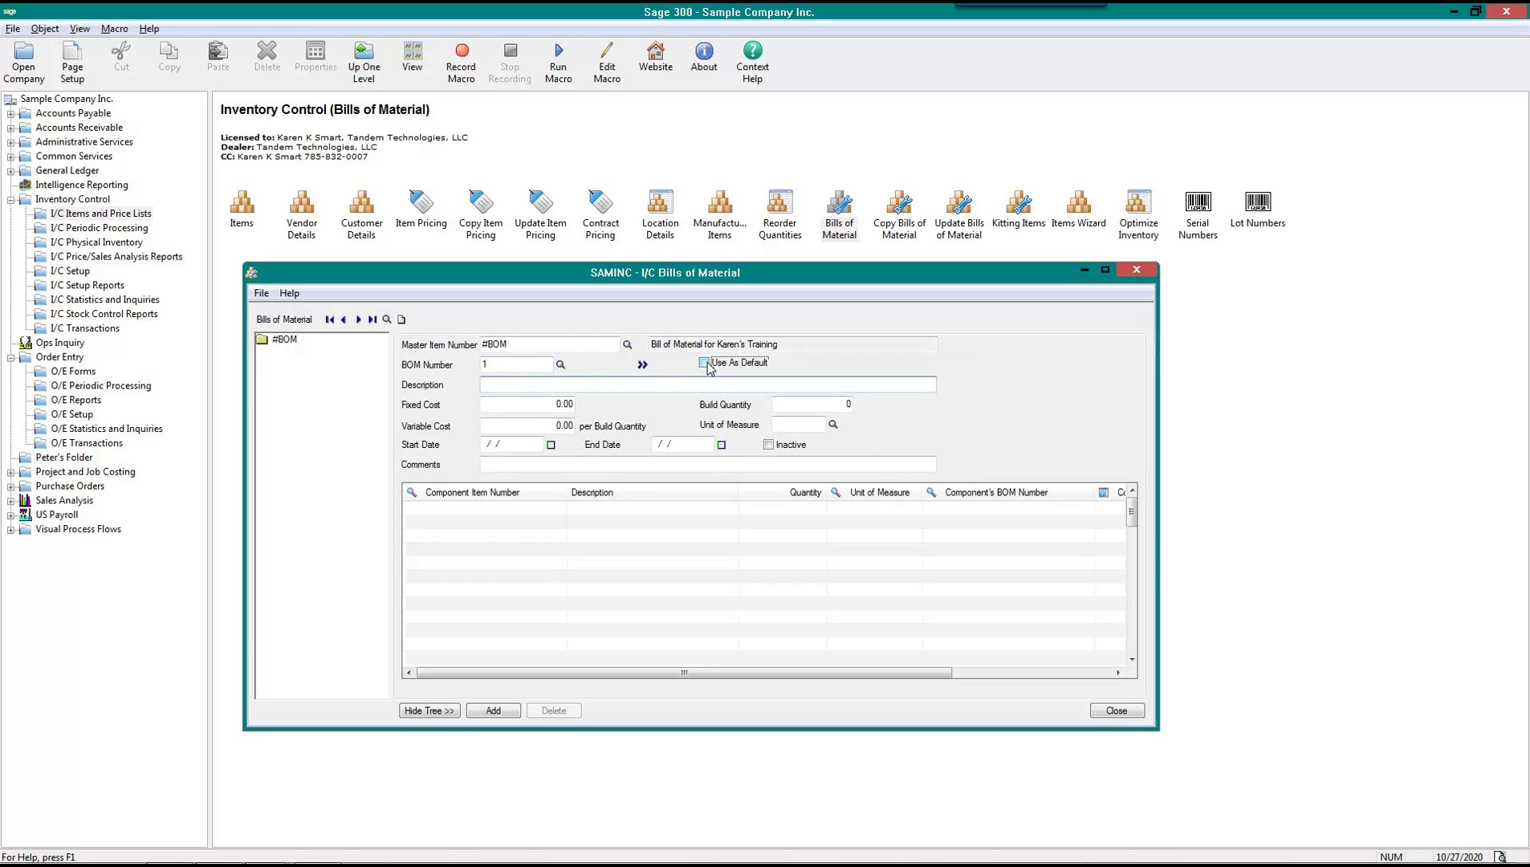
# Enter "Bill of Material for BOM Finished Good Item" as the bill's description
pyautogui.click(517, 387)
pyautogui.write('Bill of Material for BOM Fini')
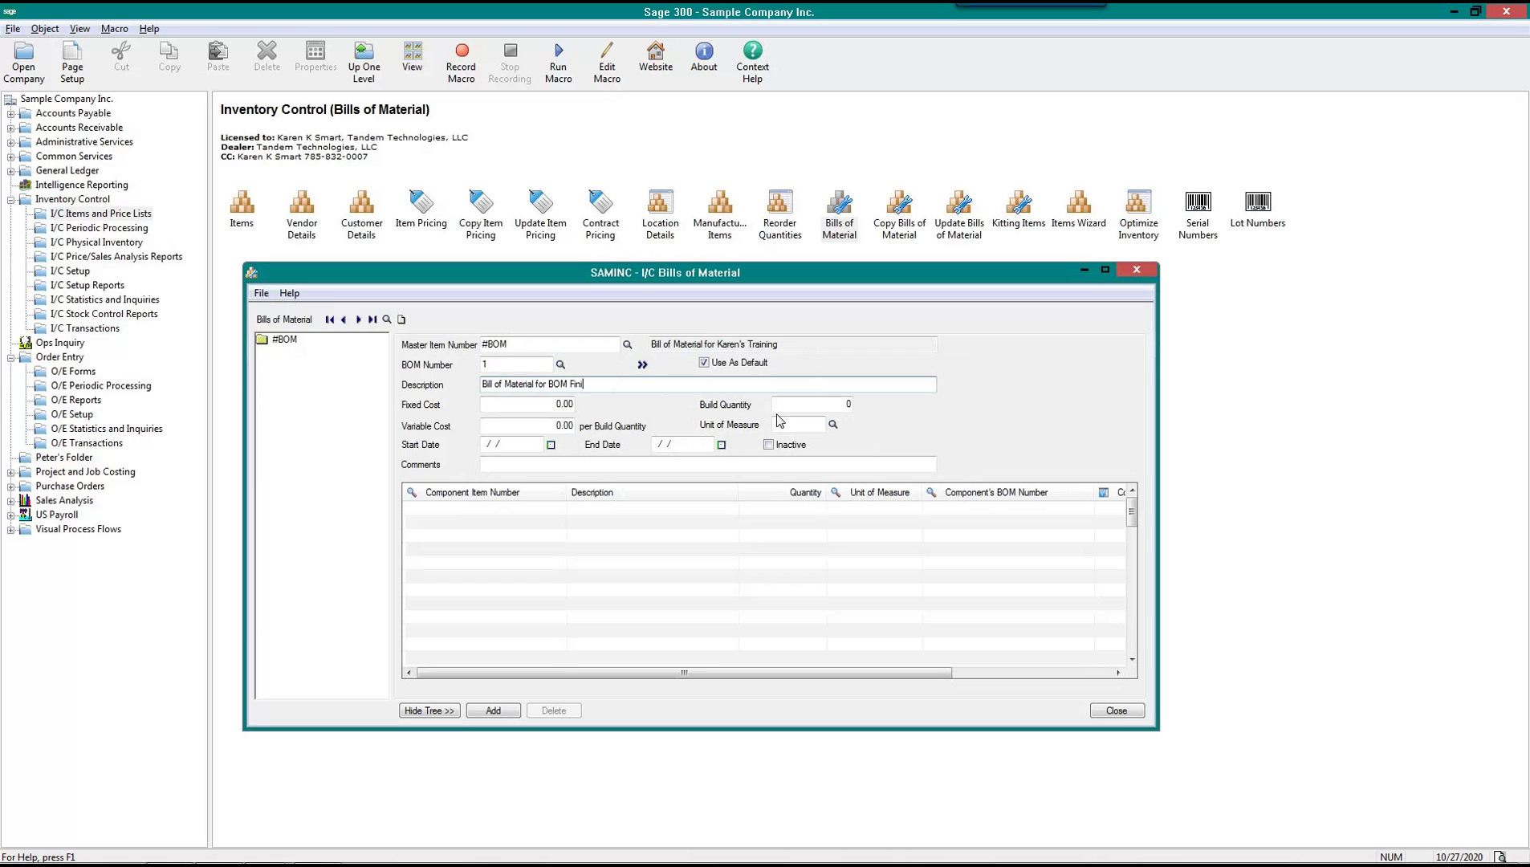
pyautogui.write('shed Good Ite')
pyautogui.write('m')
pyautogui.press('Tab')
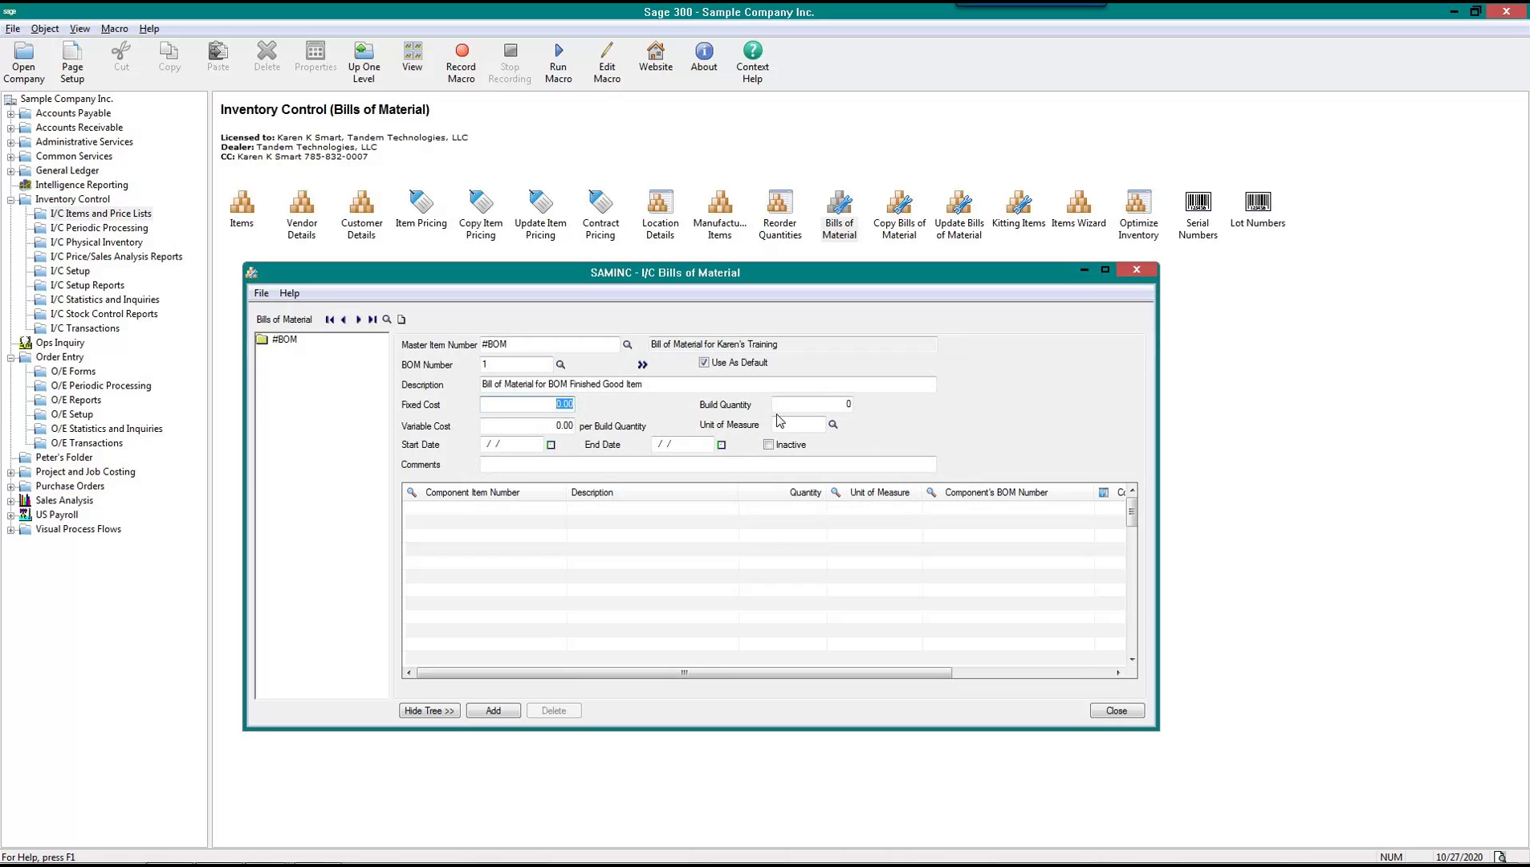
# Set the bill's fixed cost to 10.00 and its build quantity to 10
pyautogui.write('10')
pyautogui.write('10')
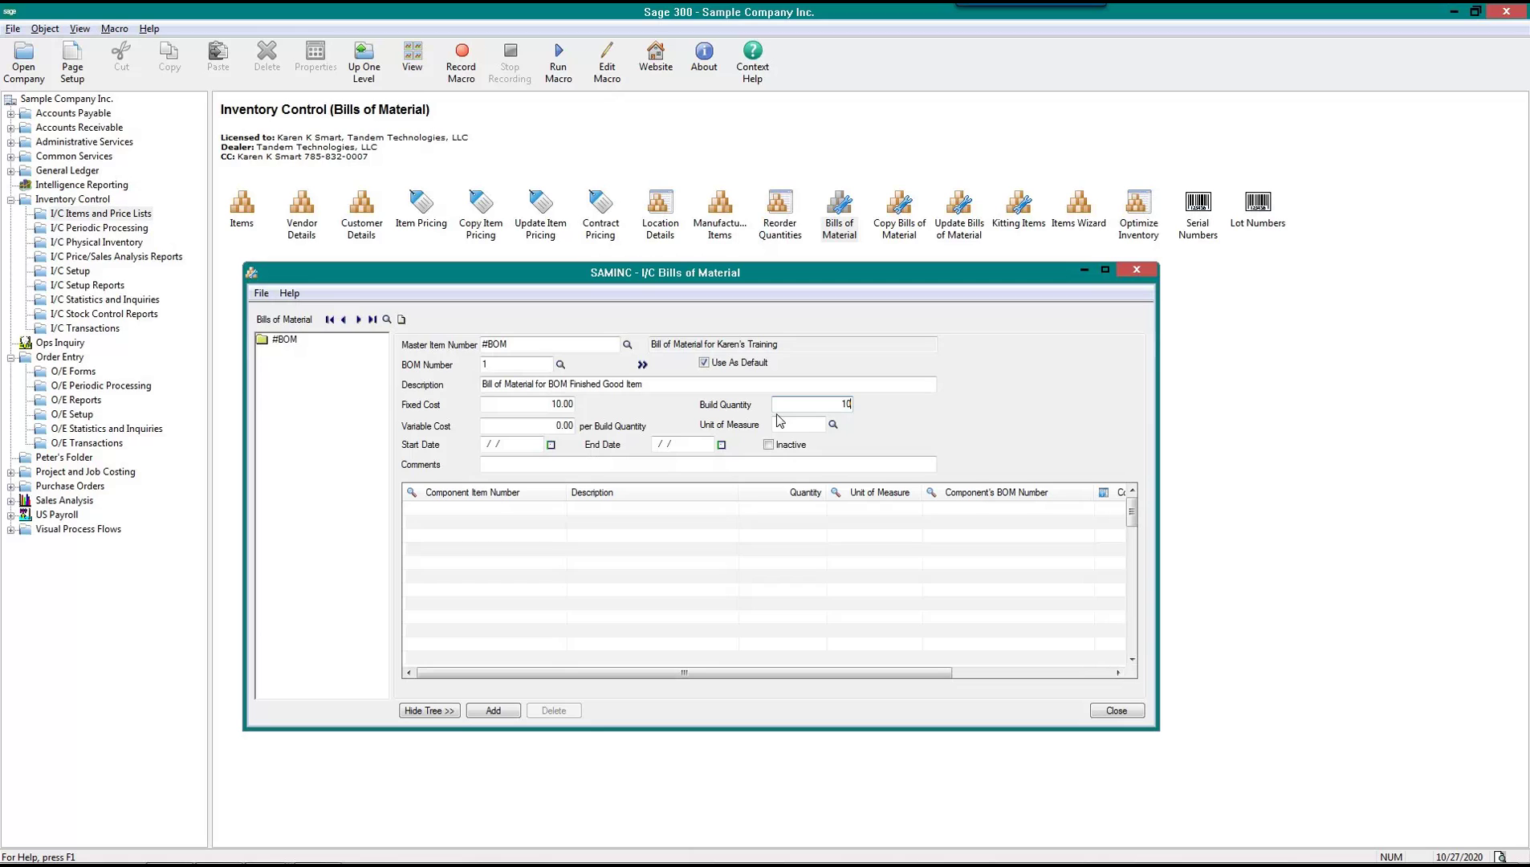
pyautogui.moveTo(835, 407); pyautogui.dragTo(875, 408)
pyautogui.click(552, 404)
pyautogui.doubleClick(552, 404)
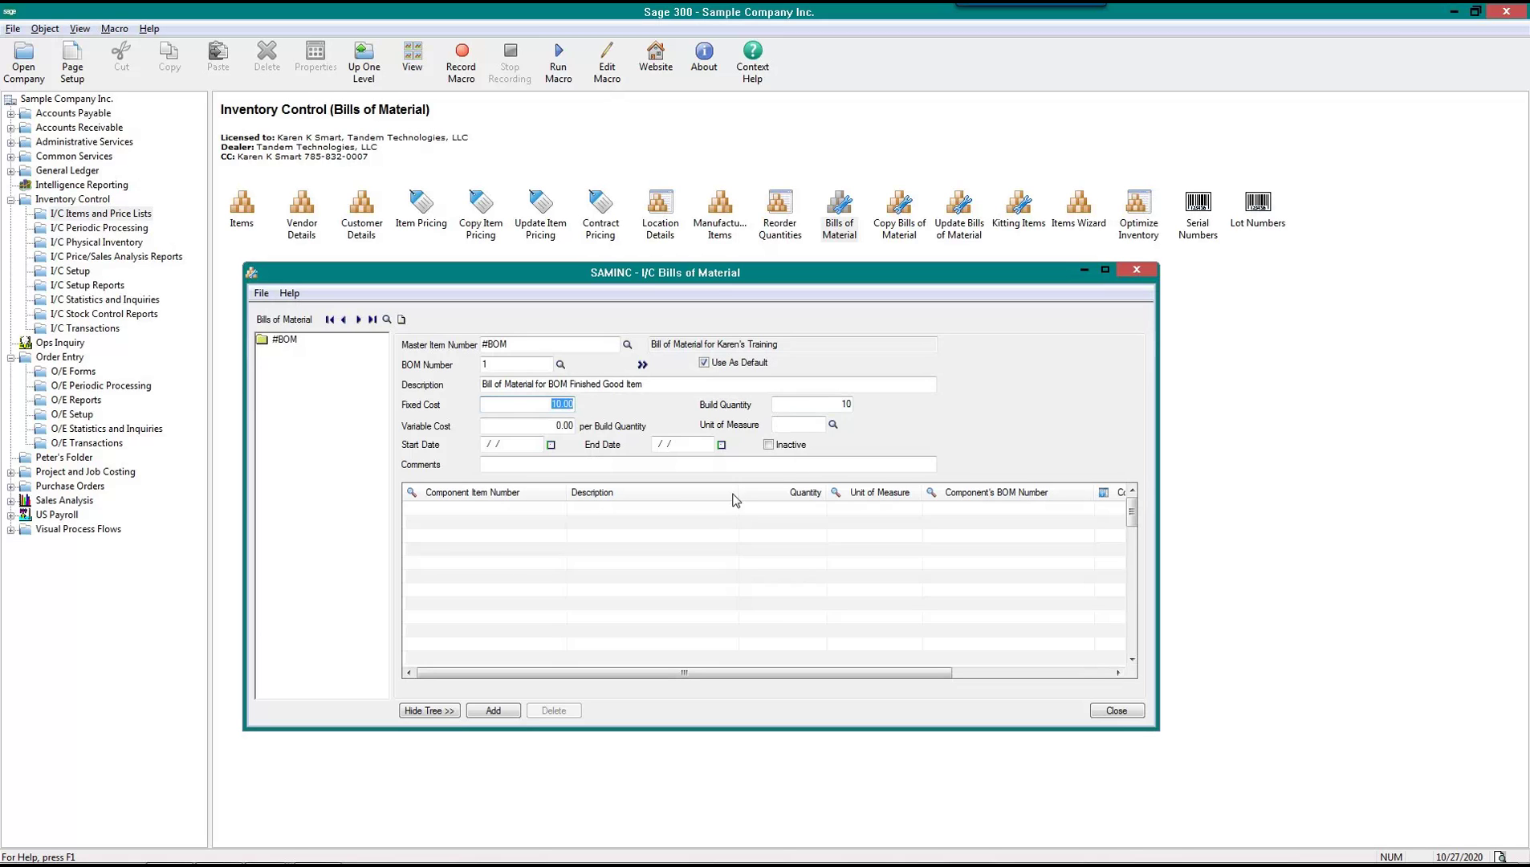
# Set the bill's variable cost to 1.00 per build quantity
pyautogui.press('Tab')
pyautogui.press('Tab')
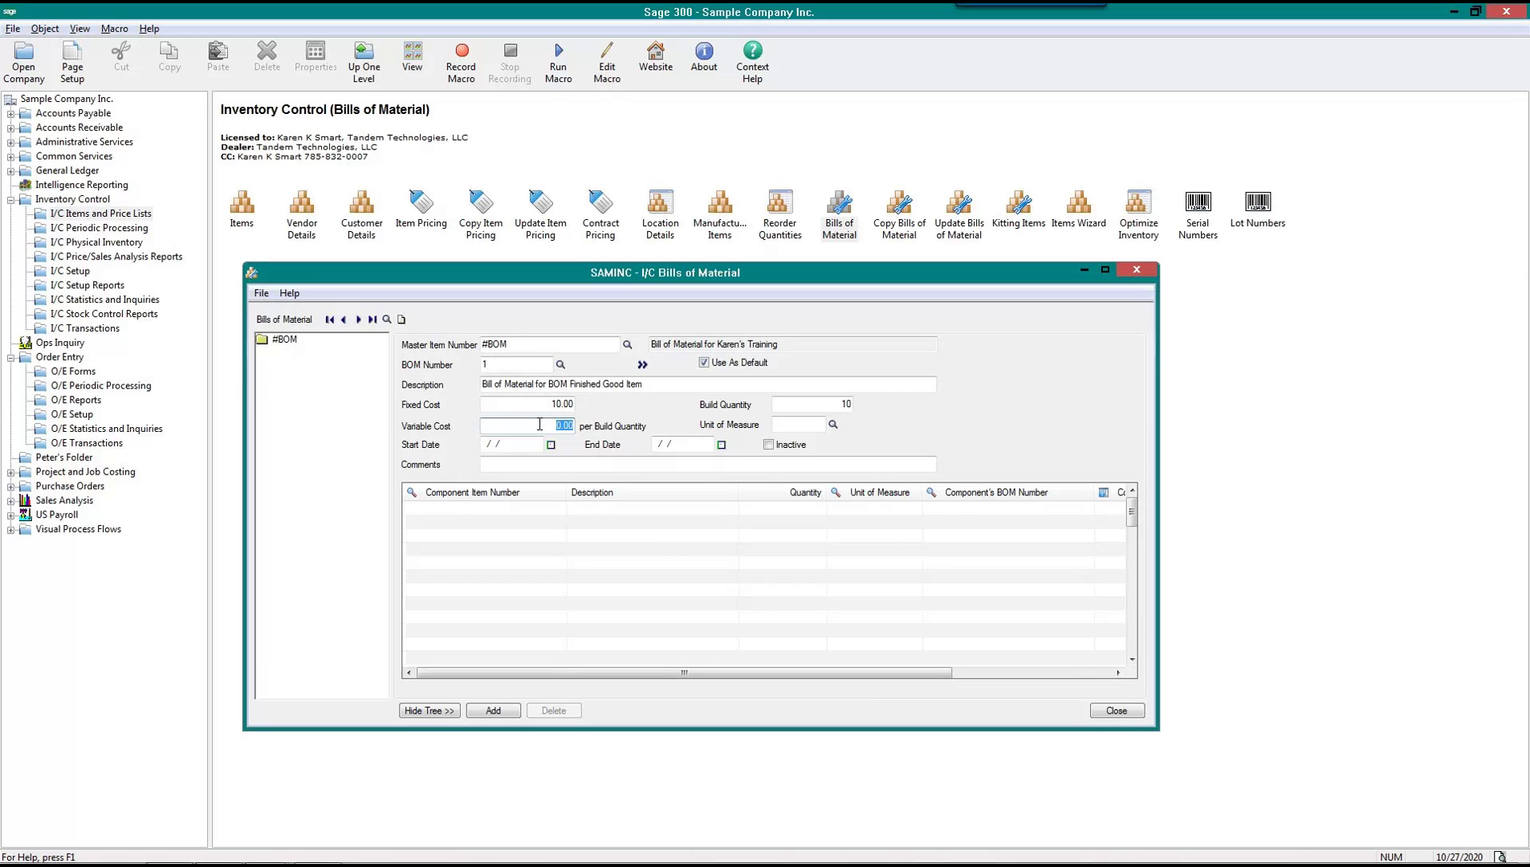
pyautogui.write('1')
pyautogui.press('Tab')
pyautogui.moveTo(841, 405); pyautogui.dragTo(861, 405)
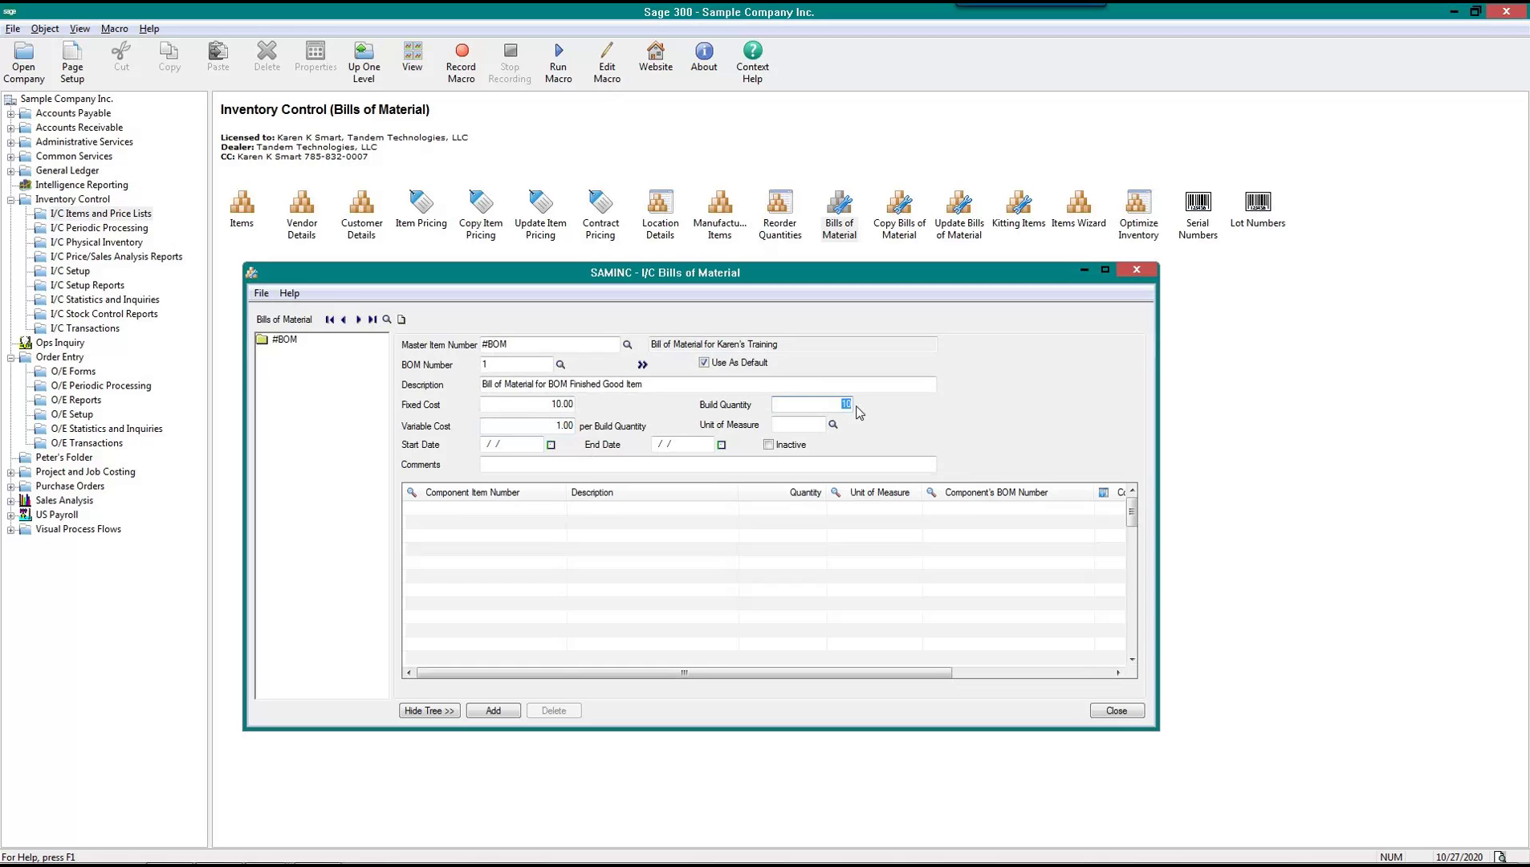
pyautogui.moveTo(551, 404); pyautogui.dragTo(588, 402)
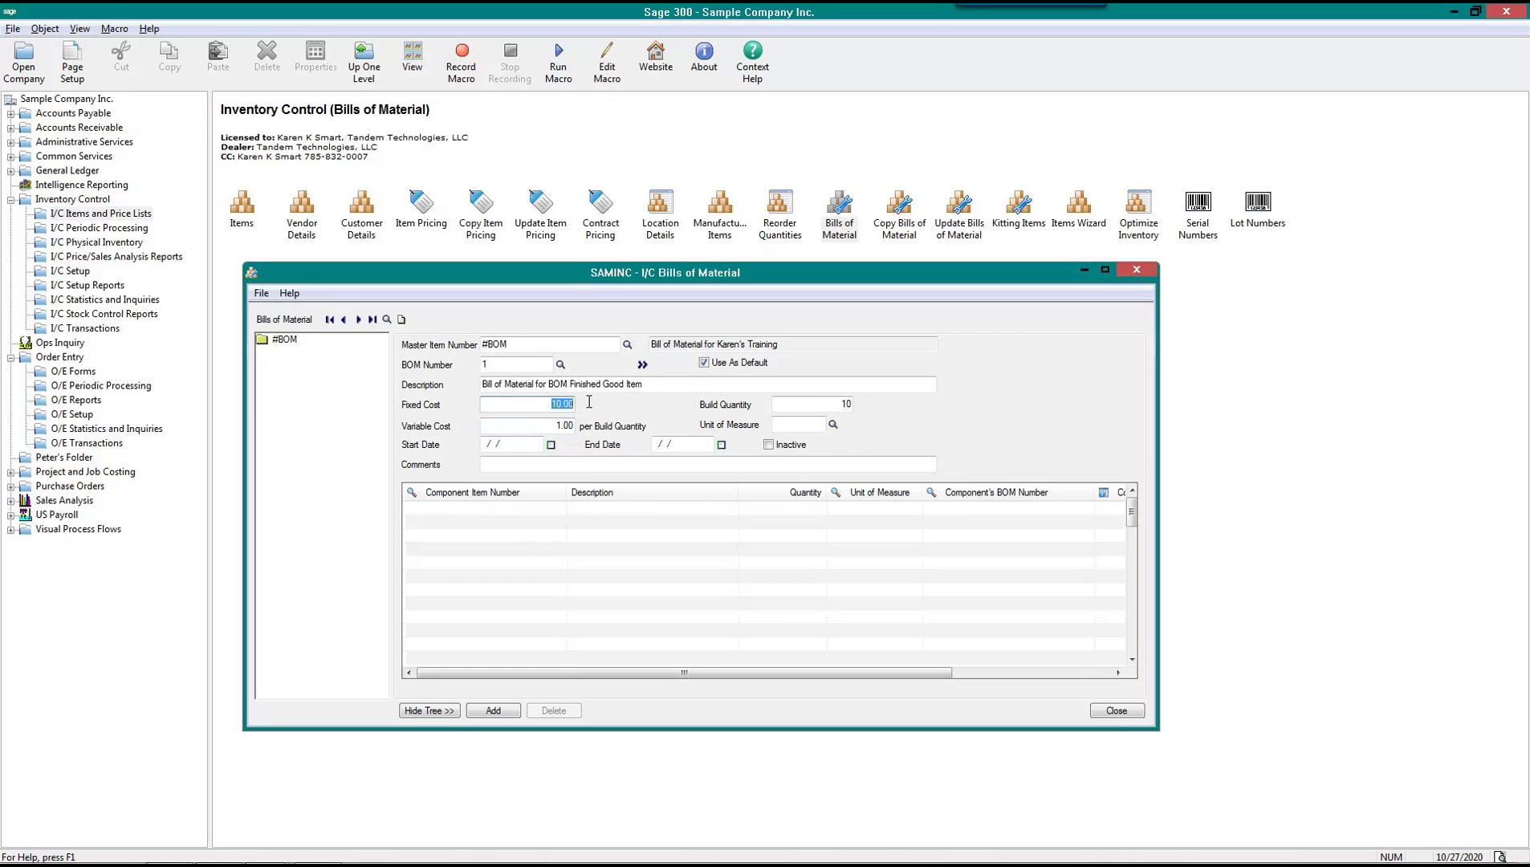
pyautogui.press('Tab')
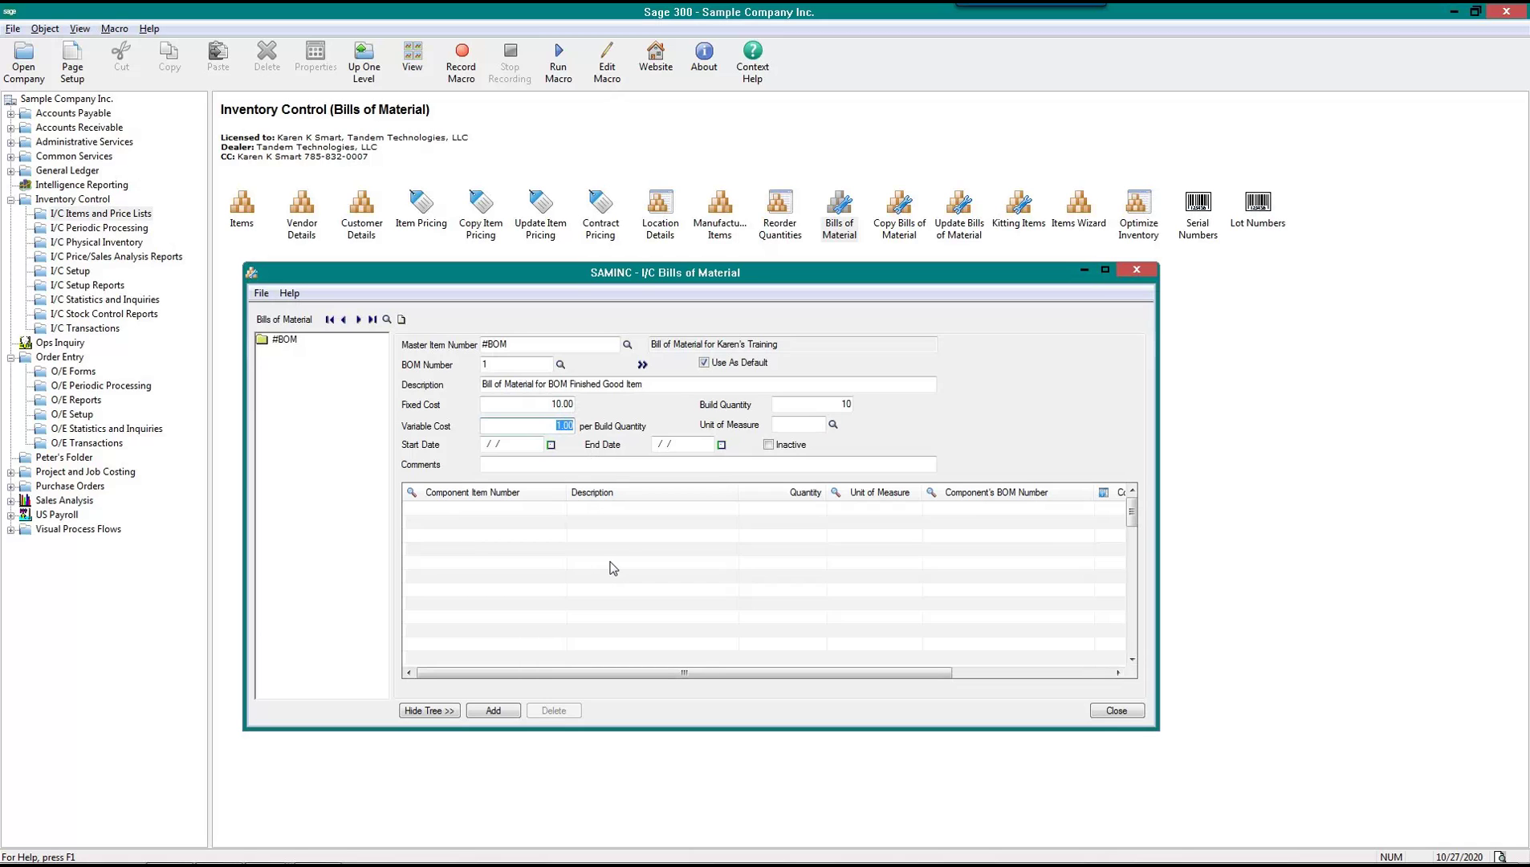
# Set the bill's unit of measure to Ea. and its start date to 10/01/2020
pyautogui.click(802, 423)
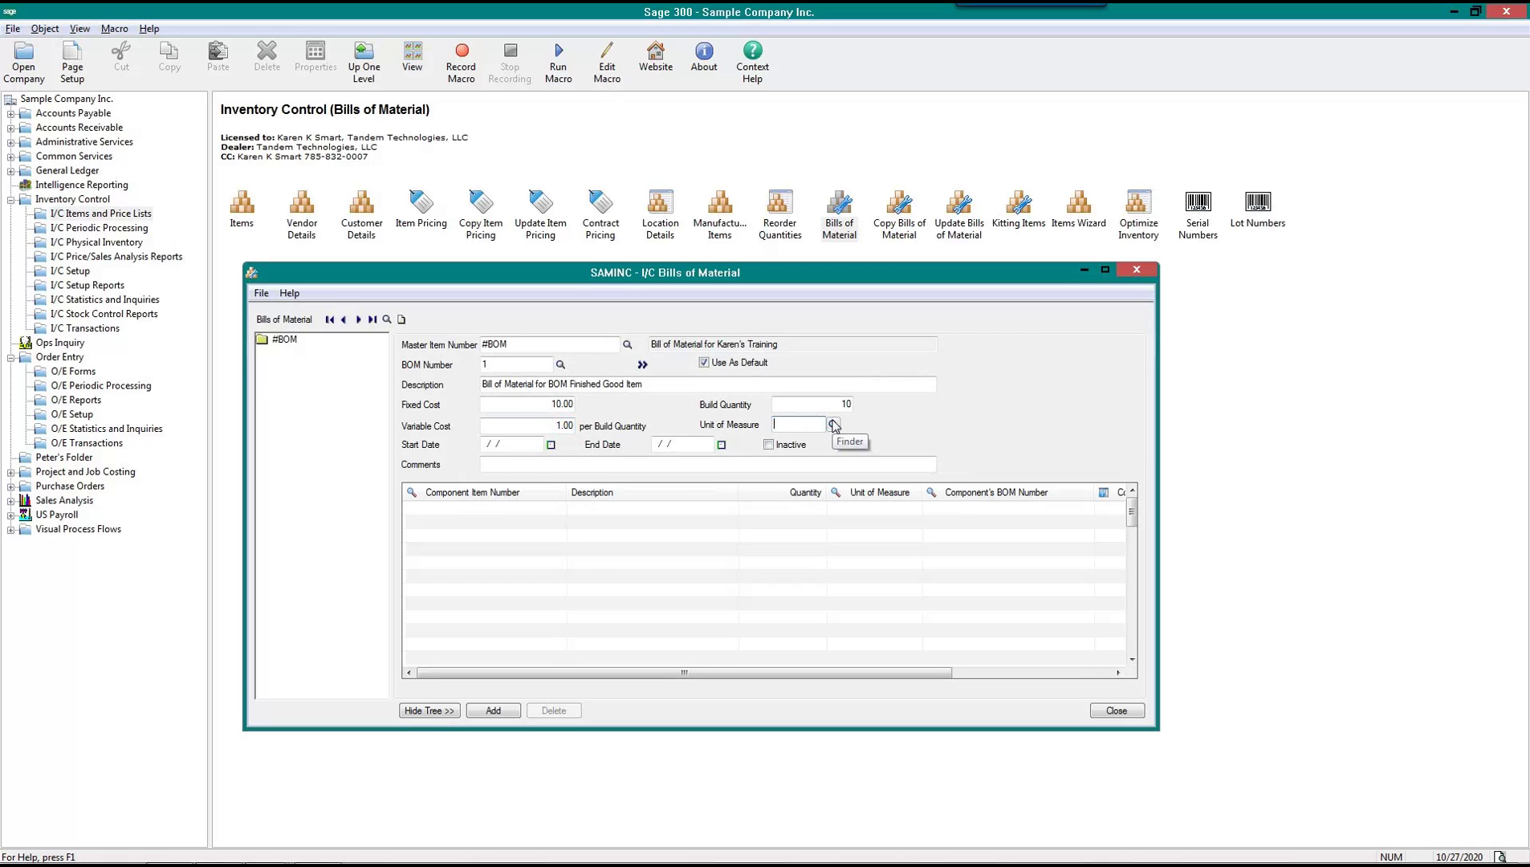
pyautogui.click(834, 427)
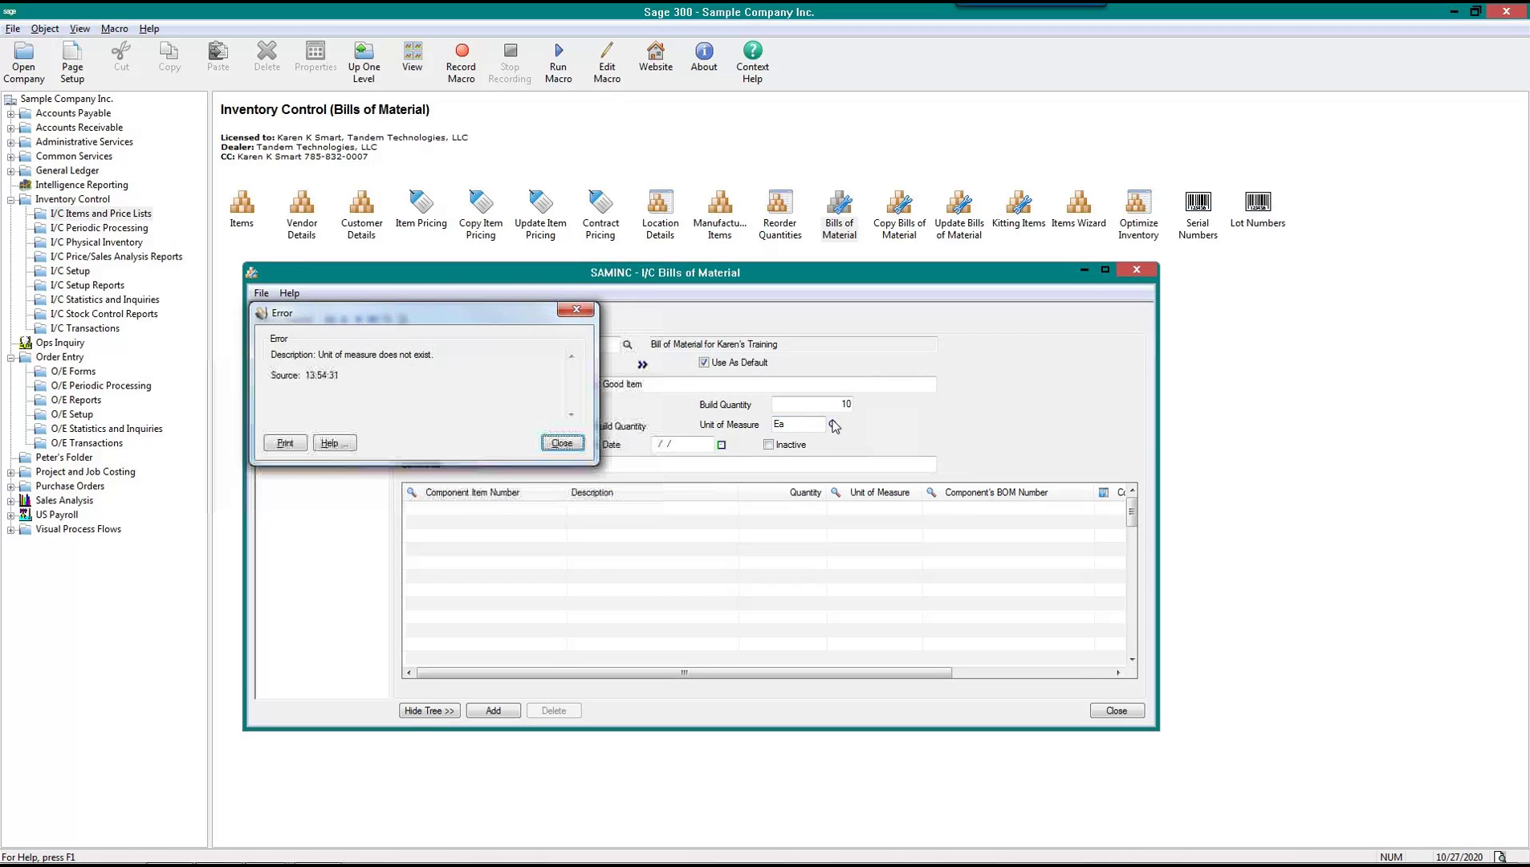
pyautogui.click(564, 447)
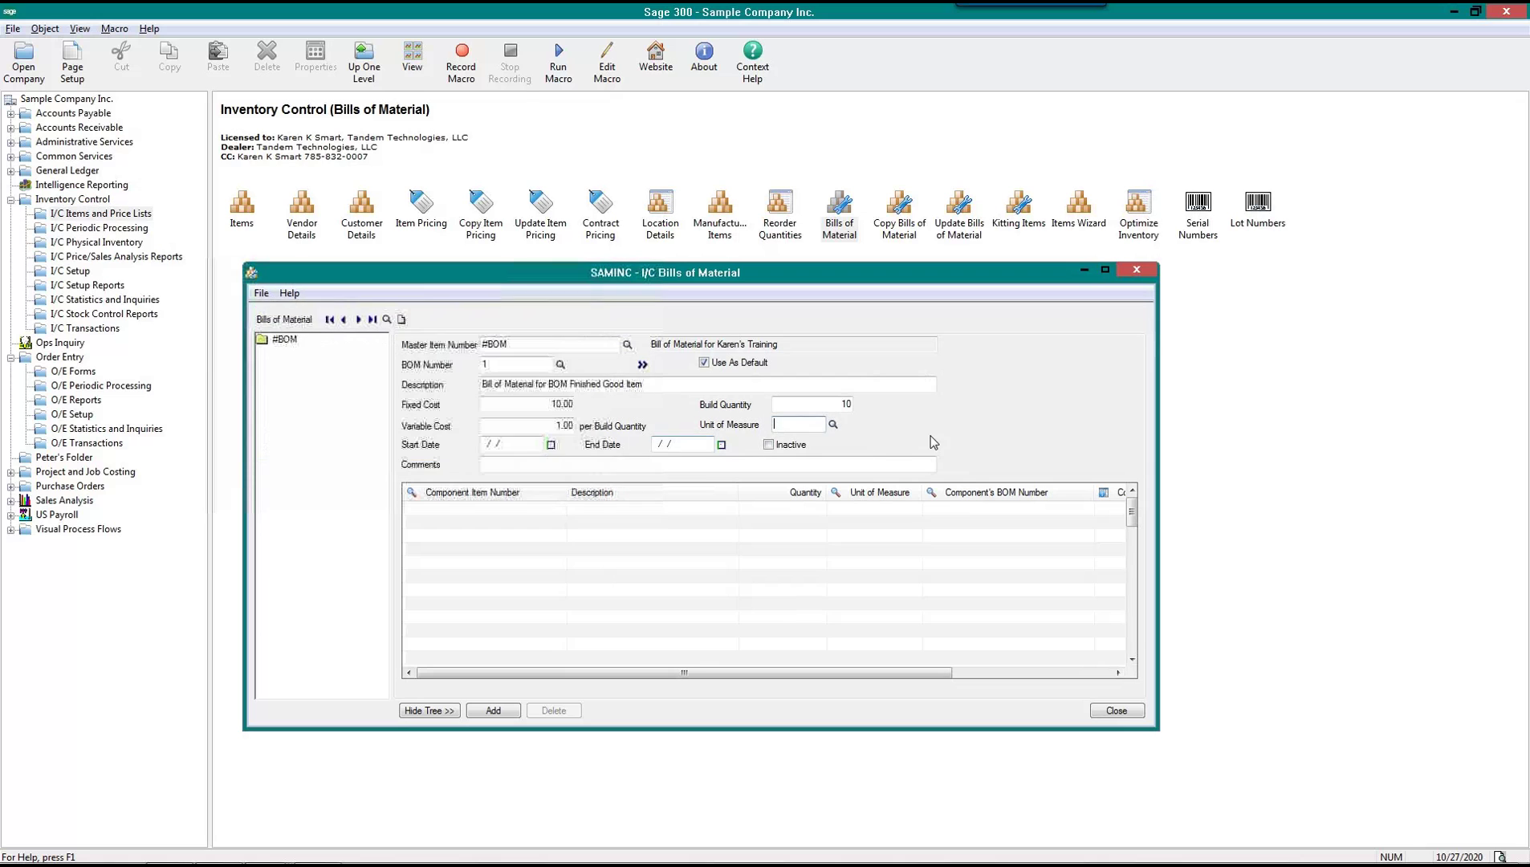
pyautogui.click(833, 424)
pyautogui.doubleClick(151, 225)
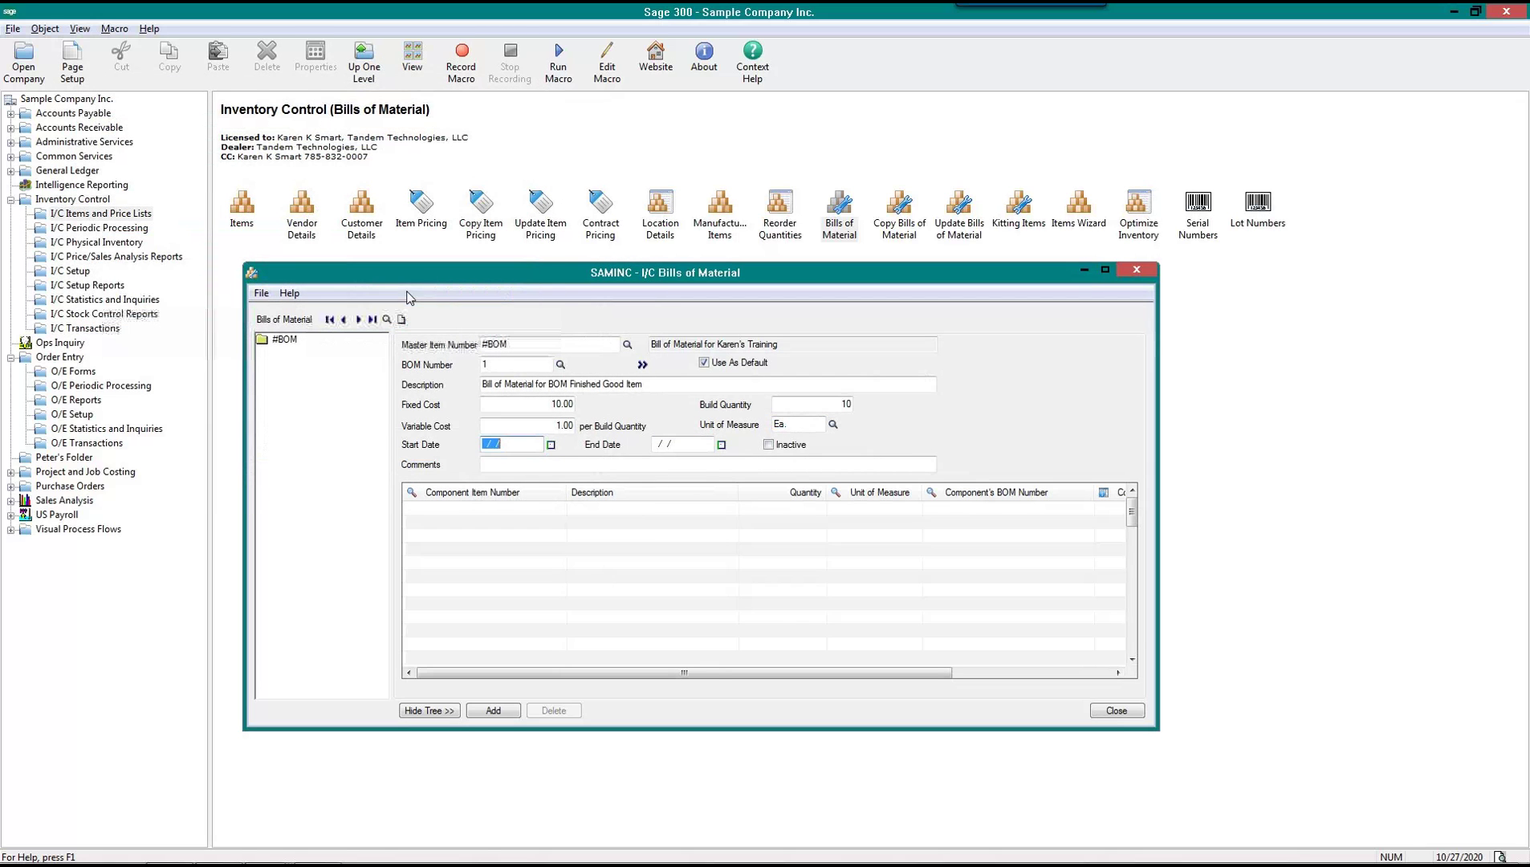
pyautogui.moveTo(786, 425); pyautogui.dragTo(791, 425)
pyautogui.write('.')
pyautogui.press('Tab')
pyautogui.write('10/01/2020')
pyautogui.press('Tab')
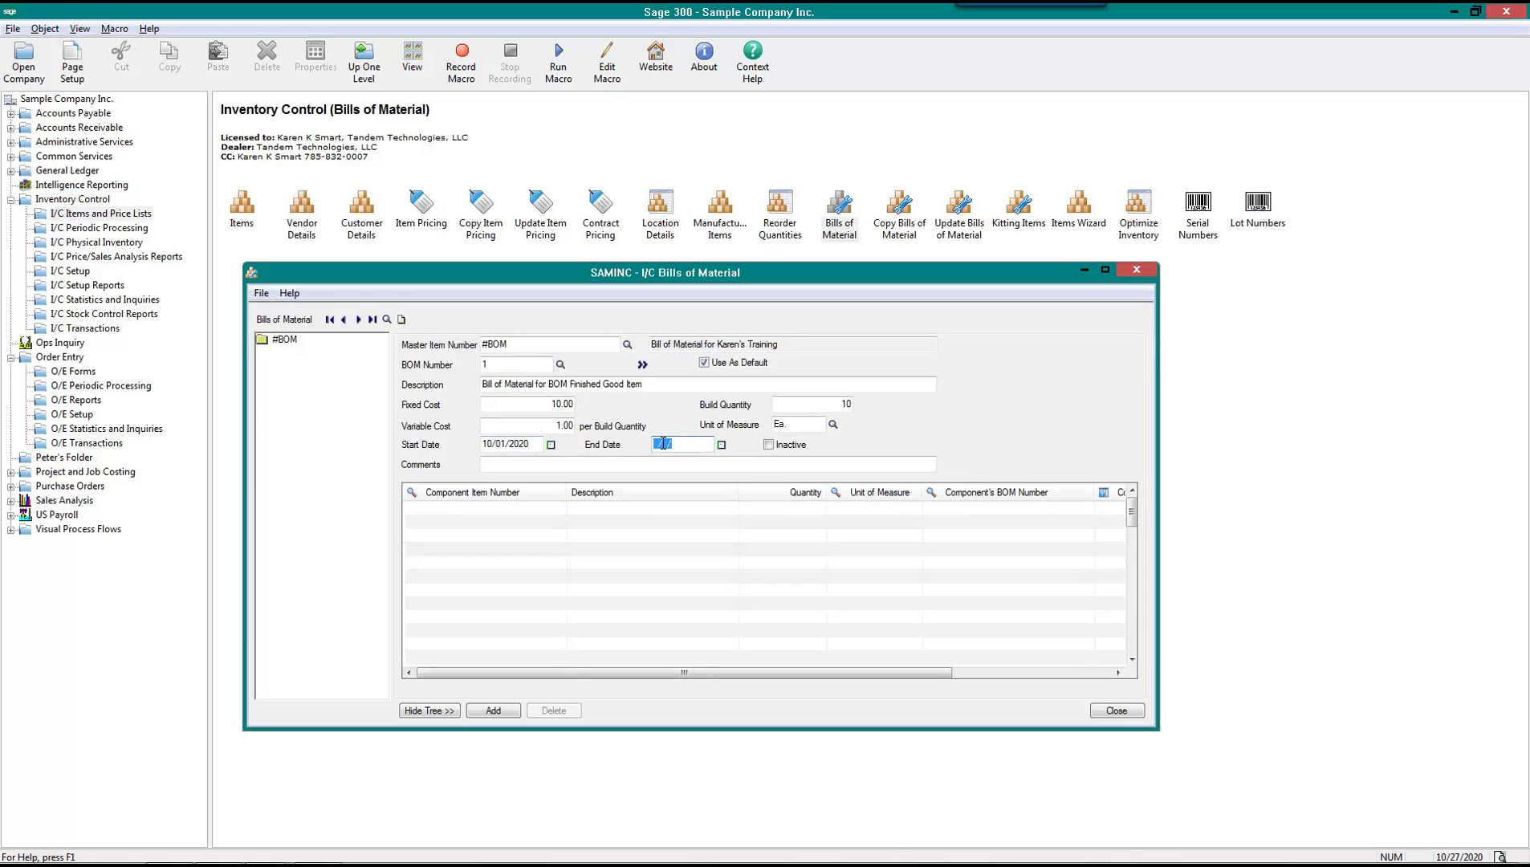
# Enter 12/31/2021 as the bill's end date and clear that date again
pyautogui.write('12/31/2021')
pyautogui.press('Tab')
pyautogui.click(681, 444)
pyautogui.press('Delete')
pyautogui.press('Tab')
pyautogui.press('Tab')
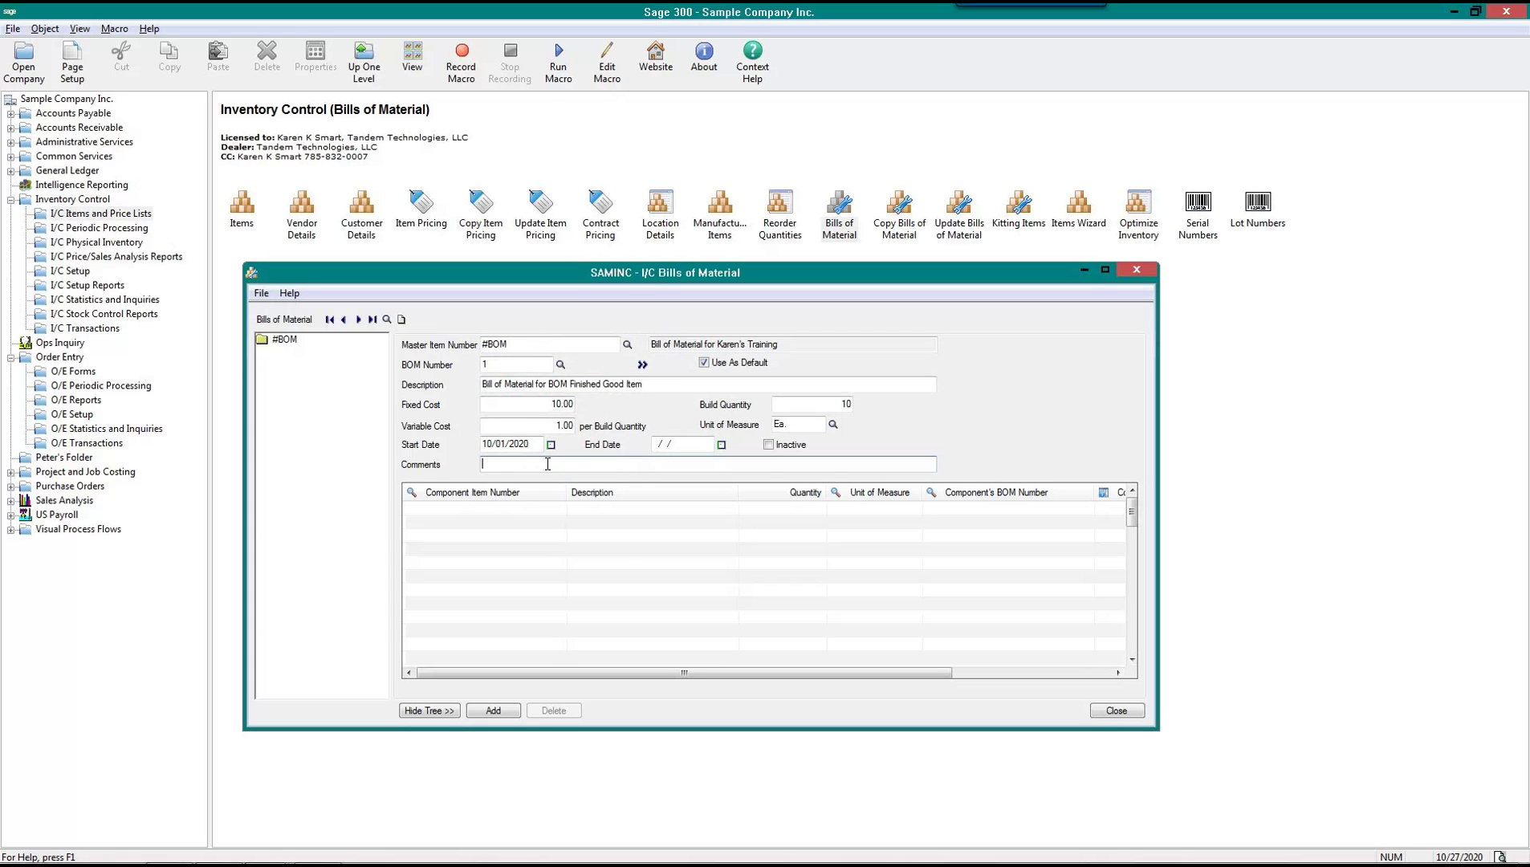
# Open the item finder for the first component, widen its Description column and browse the available items
pyautogui.click(504, 498)
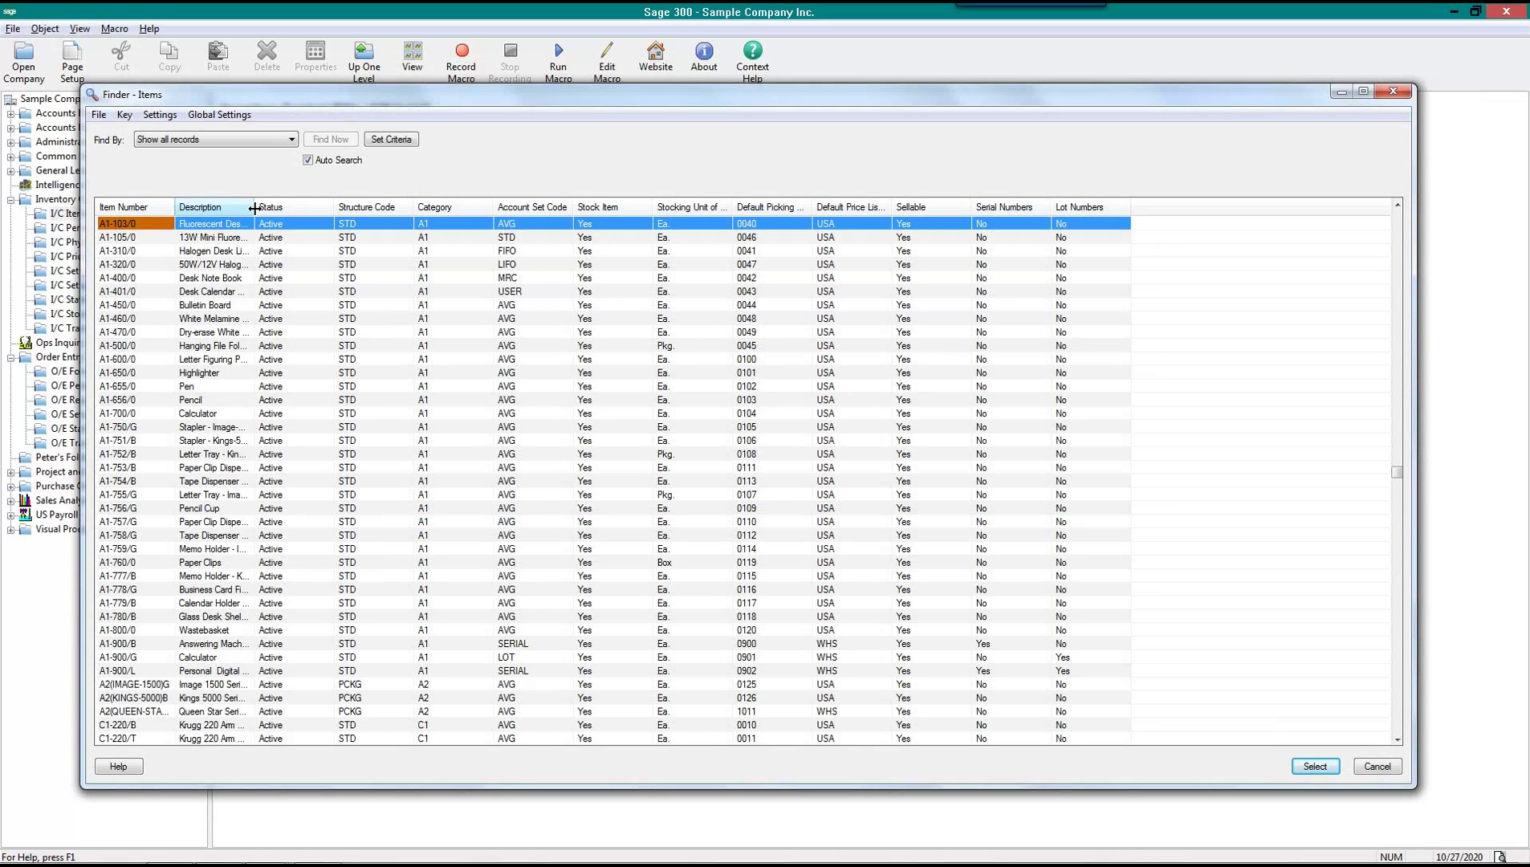
pyautogui.moveTo(254, 210); pyautogui.dragTo(388, 210)
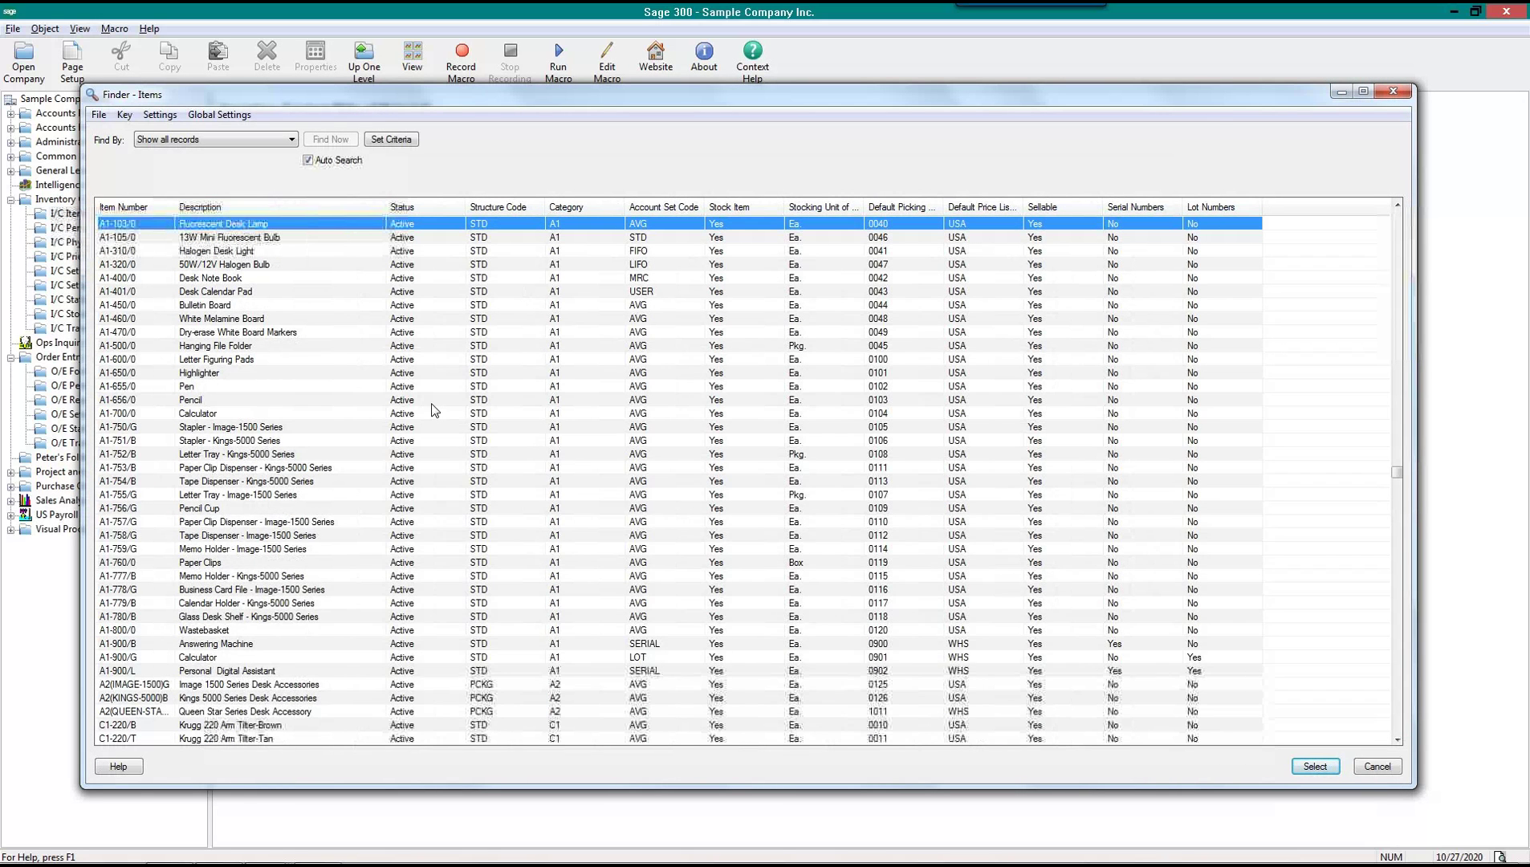
pyautogui.press('Down')
pyautogui.press('Down')
pyautogui.press('Down')
pyautogui.press('Down')
pyautogui.press('Down')
pyautogui.press('Down')
pyautogui.press('Down')
pyautogui.press('Down')
pyautogui.press('Down')
pyautogui.press('Down')
pyautogui.press('Down')
pyautogui.press('Down')
pyautogui.press('Down')
pyautogui.press('Down')
pyautogui.press('Down')
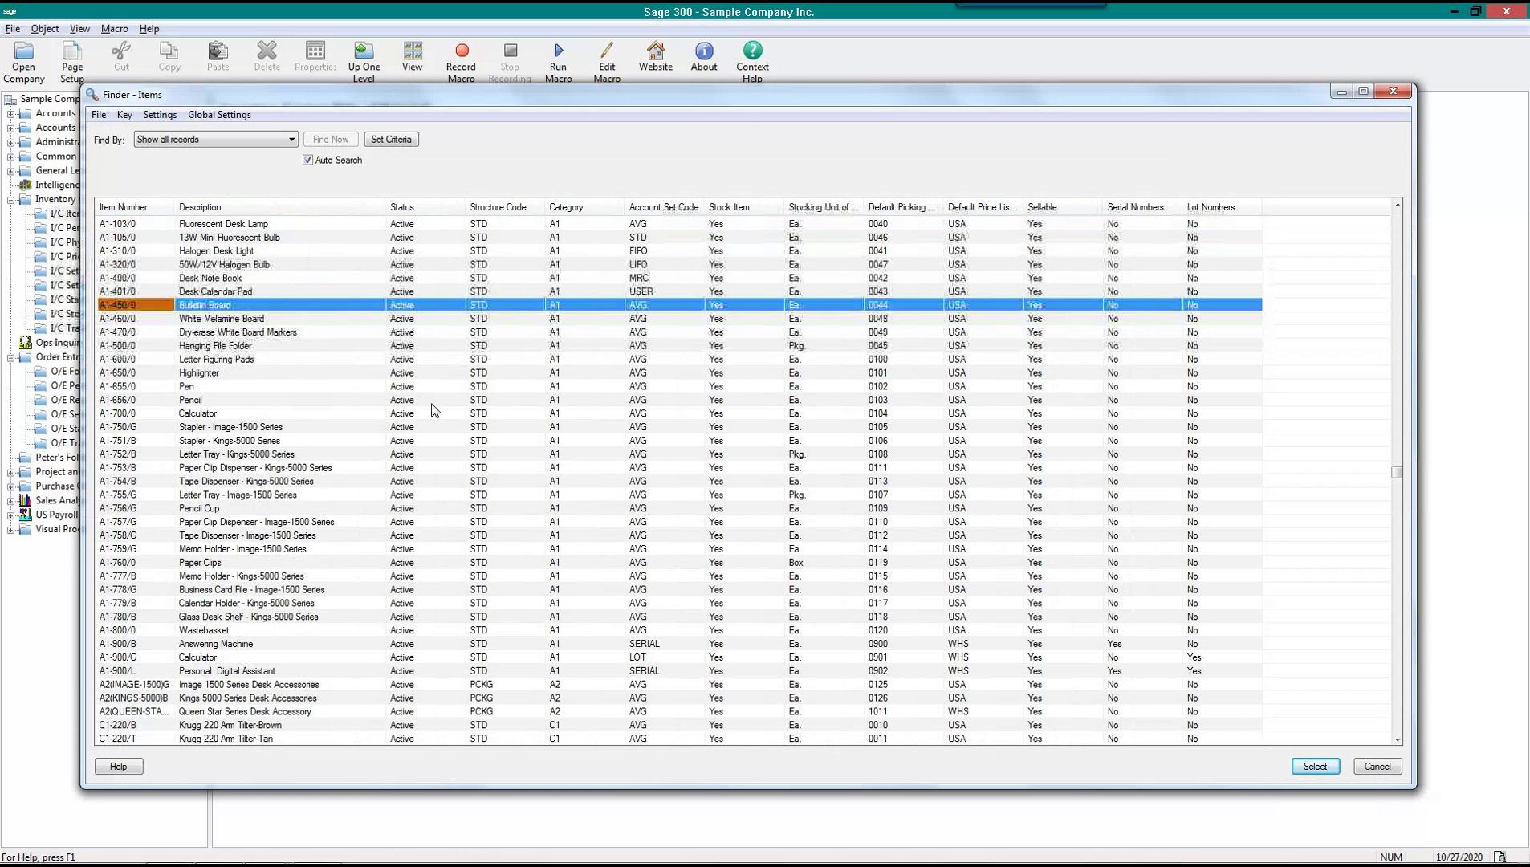
pyautogui.press('Down')
pyautogui.press('Down')
pyautogui.press('Down')
pyautogui.press('Down')
pyautogui.press('Down')
pyautogui.press('Down')
pyautogui.press('Down')
pyautogui.press('Down')
pyautogui.press('Down')
pyautogui.press('Down')
pyautogui.press('Down')
pyautogui.press('Down')
pyautogui.press('Down')
pyautogui.press('Down')
pyautogui.press('Down')
pyautogui.press('Down')
pyautogui.press('Down')
pyautogui.press('Down')
pyautogui.press('Down')
pyautogui.press('Down')
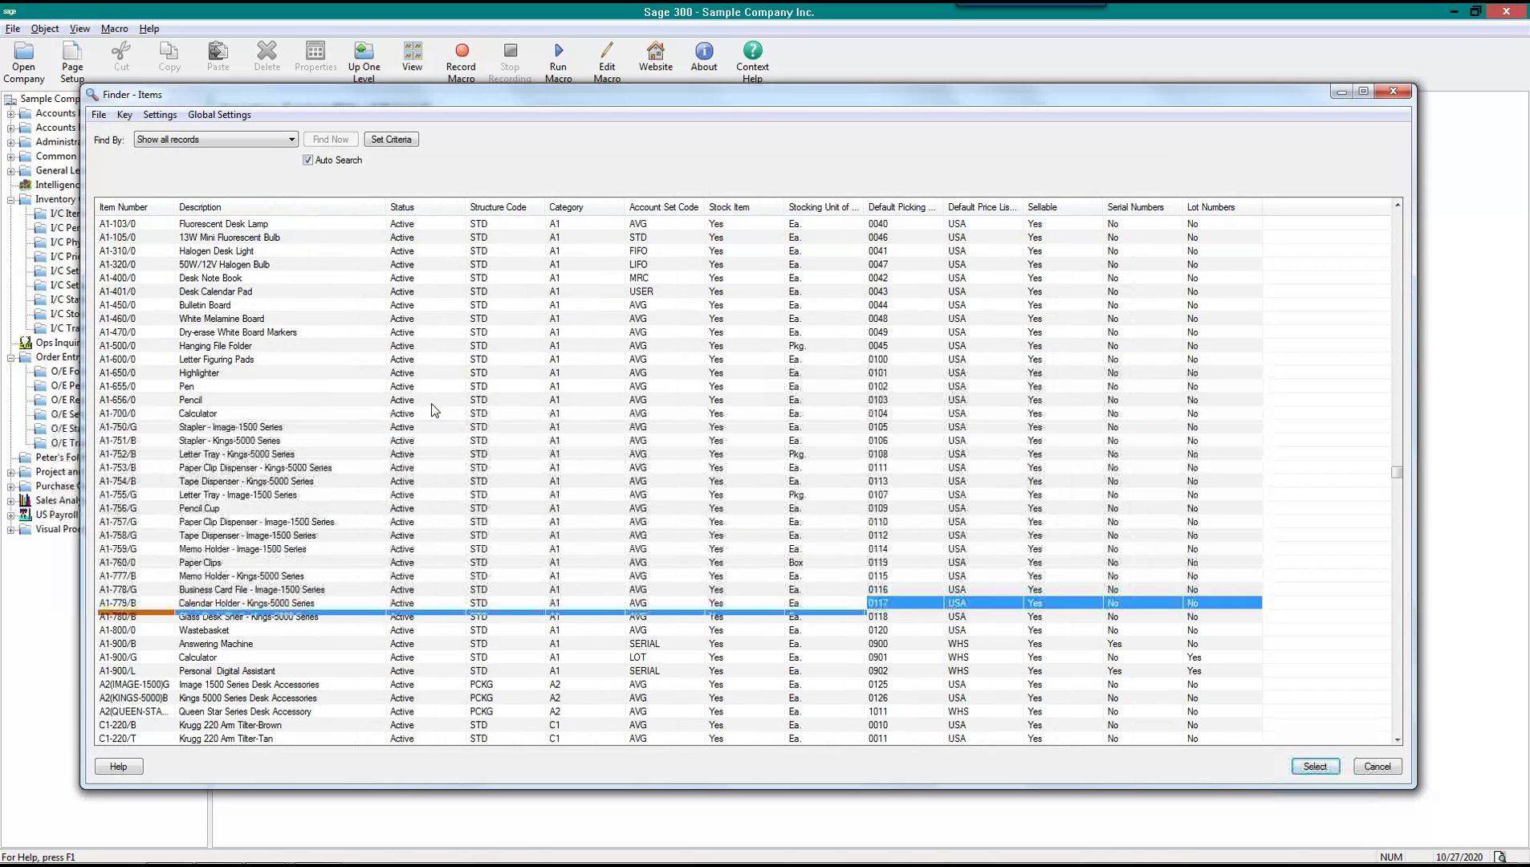
pyautogui.press('Down')
pyautogui.press('Down')
pyautogui.press('Down')
pyautogui.press('Down')
pyautogui.press('Down')
pyautogui.press('Down')
pyautogui.press('Down')
pyautogui.press('Down')
pyautogui.press('Down')
pyautogui.press('Down')
pyautogui.press('Down')
pyautogui.press('Down')
pyautogui.press('Down')
pyautogui.press('Down')
pyautogui.press('Down')
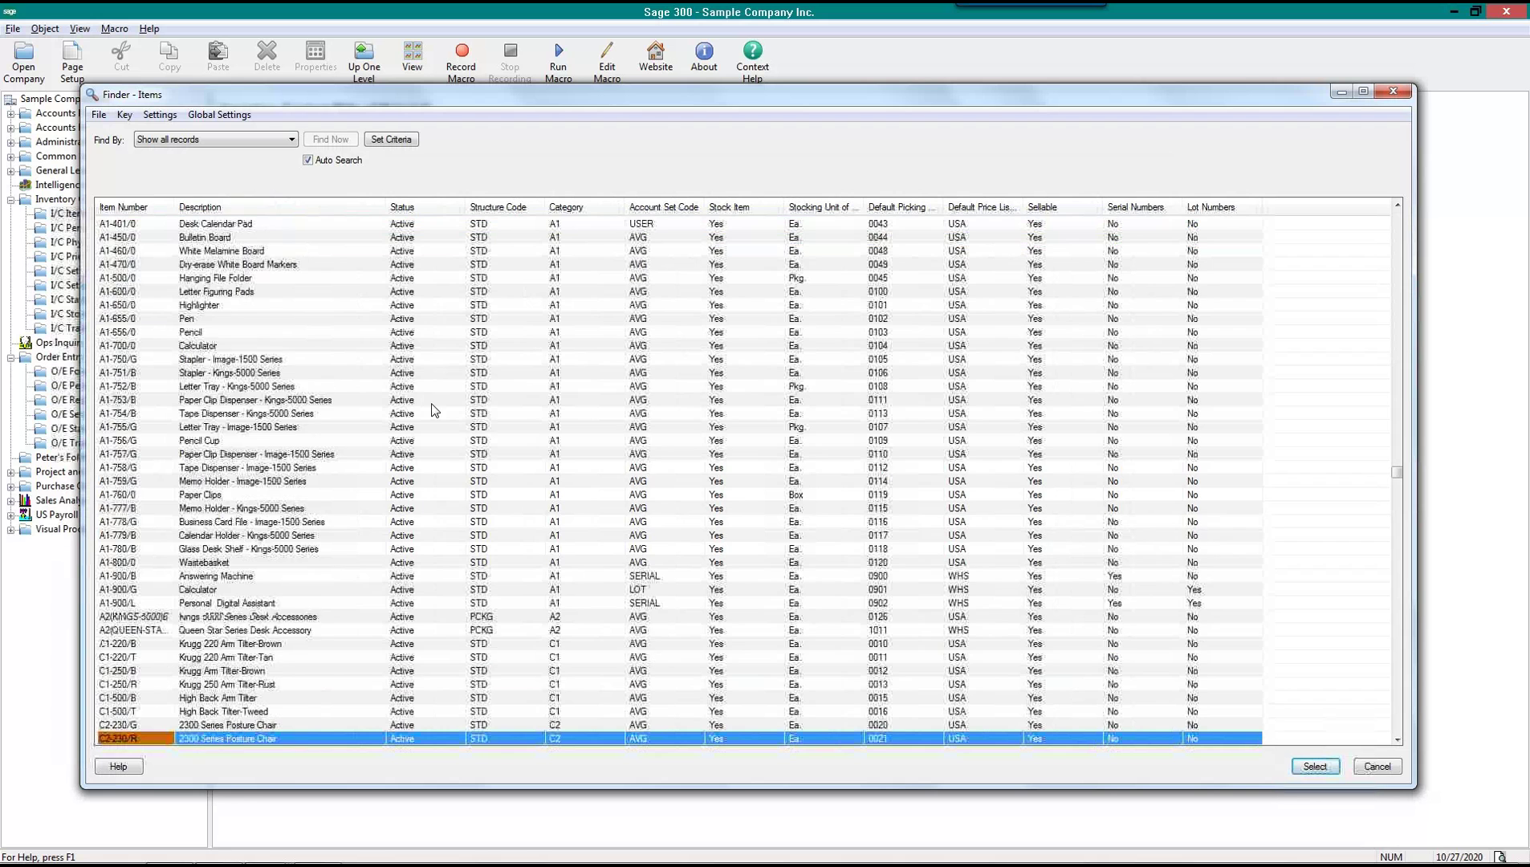
pyautogui.press('Down')
pyautogui.press('Down')
pyautogui.press('Down')
pyautogui.press('Down')
pyautogui.press('Down')
pyautogui.press('Down')
pyautogui.press('Down')
pyautogui.press('Down')
pyautogui.press('Down')
pyautogui.press('Down')
pyautogui.press('Down')
pyautogui.press('Down')
pyautogui.press('Down')
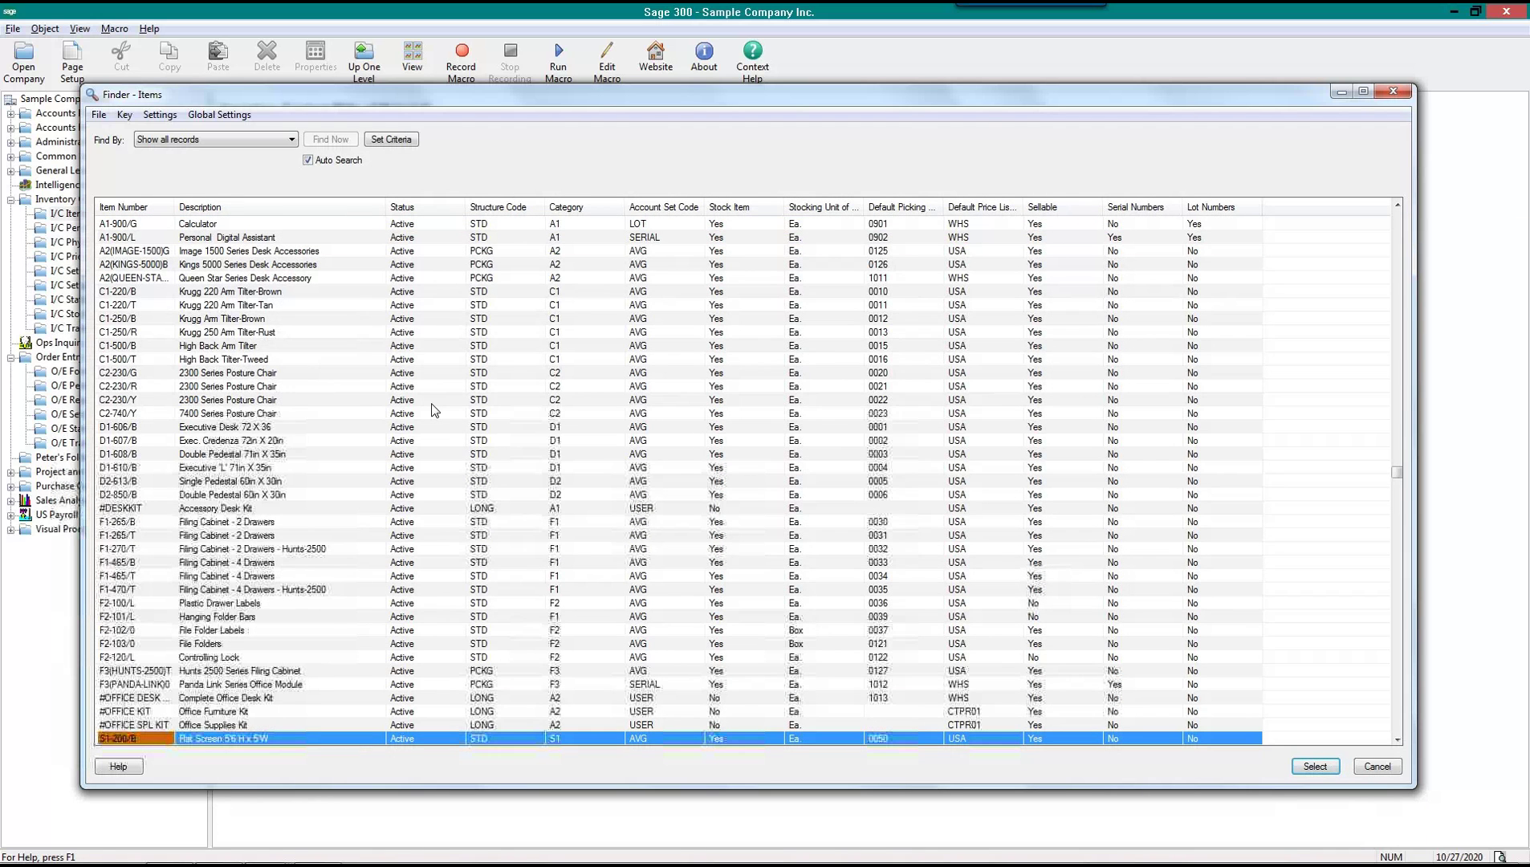
pyautogui.press('Down')
pyautogui.press('Down')
pyautogui.press('Down')
pyautogui.press('Down')
pyautogui.press('Down')
pyautogui.press('Down')
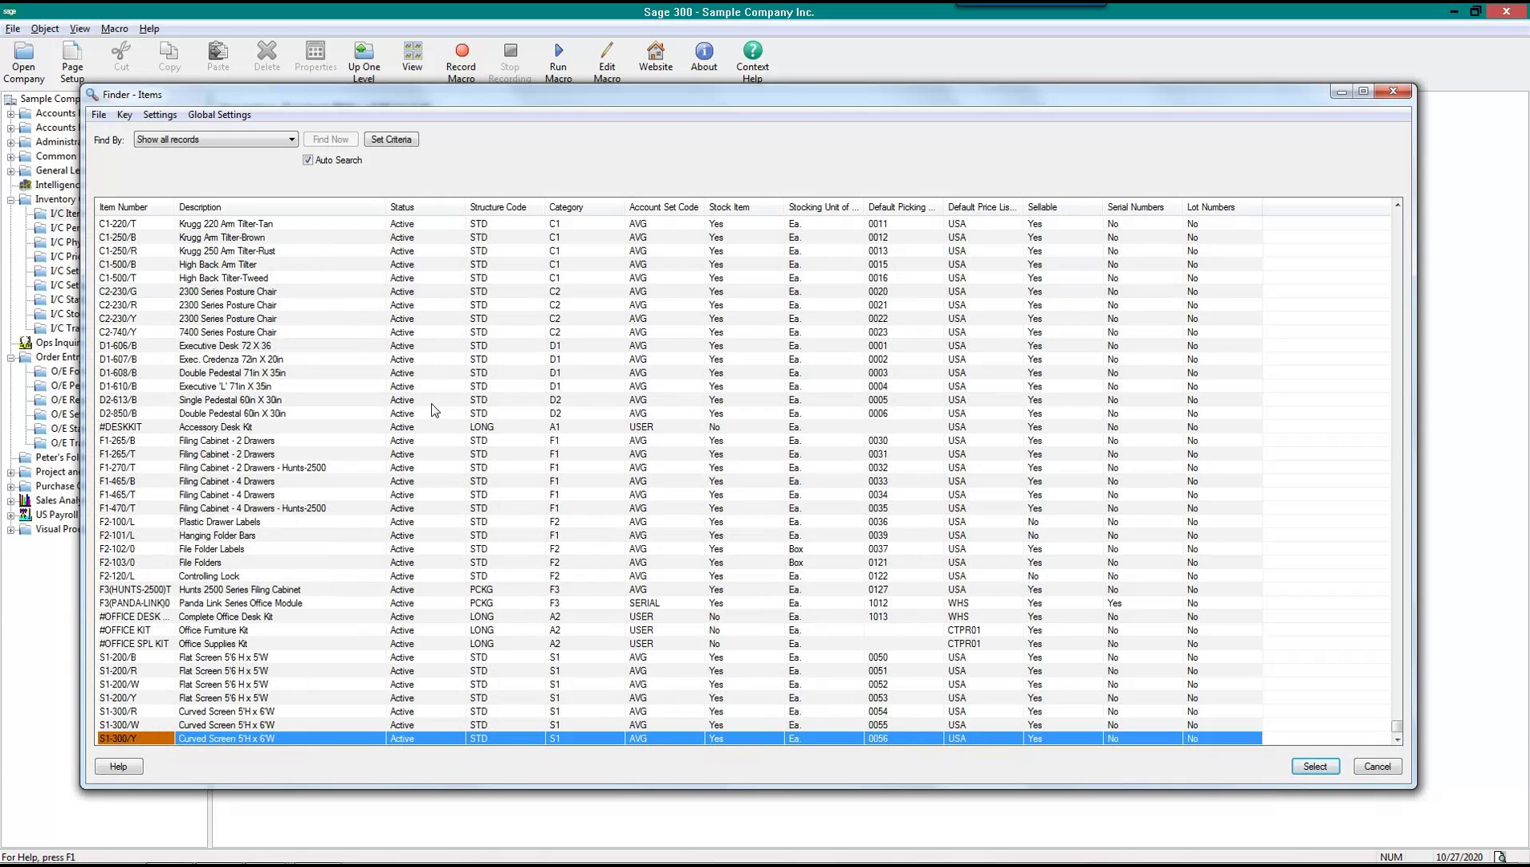
pyautogui.press('Up')
pyautogui.press('Up')
pyautogui.press('Up')
pyautogui.press('Up')
pyautogui.press('Up')
pyautogui.press('Up')
pyautogui.press('Up')
pyautogui.press('Up')
pyautogui.press('Up')
pyautogui.press('Up')
pyautogui.press('Up')
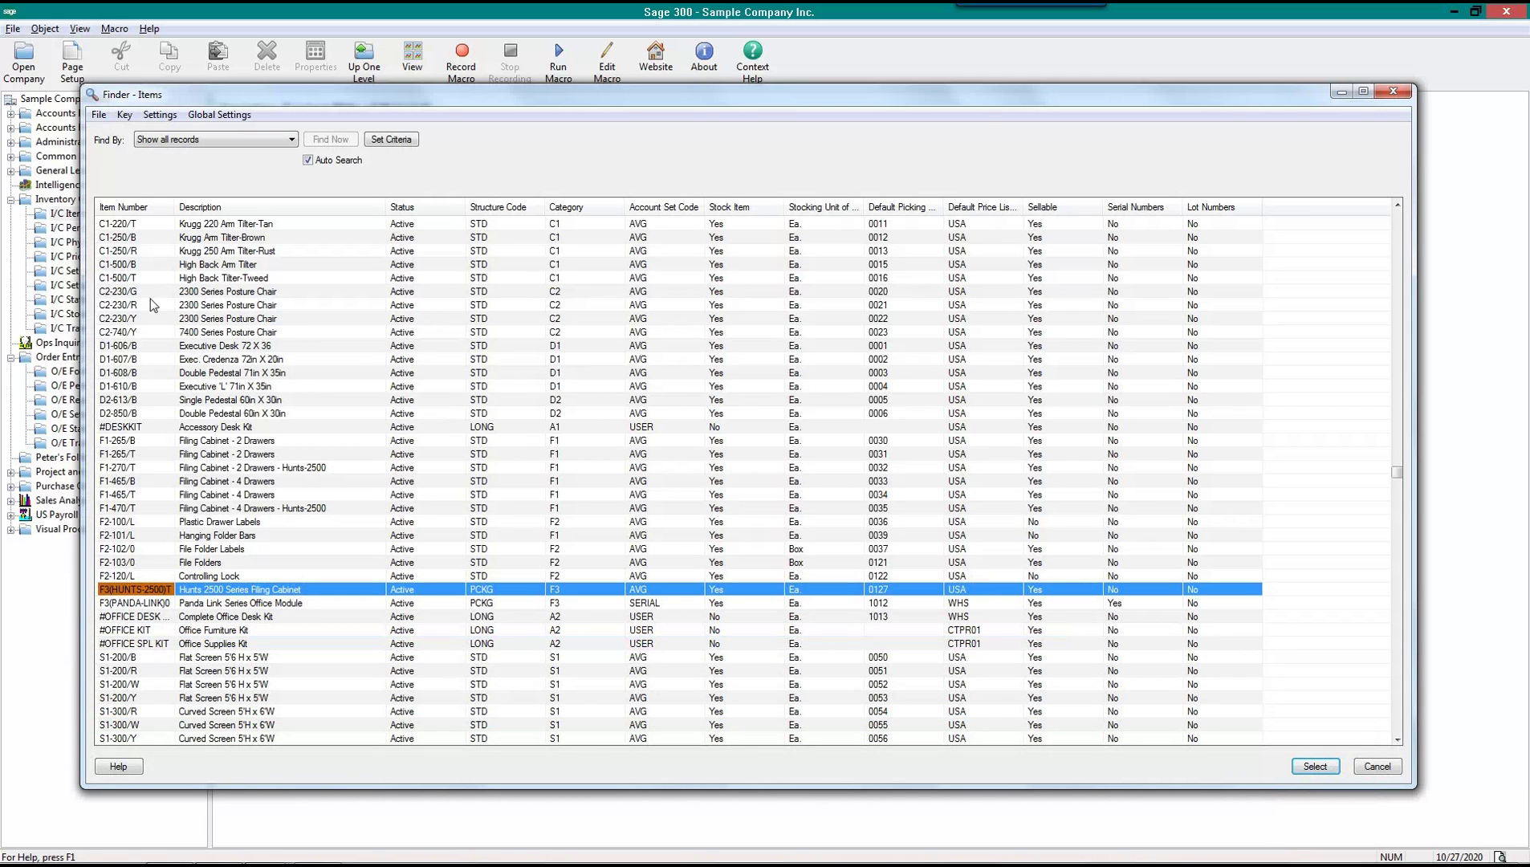
# Add item C2-230/G, 2300 Series Posture Chair, as the first component with quantity 1 Ea. and no component BOM number
pyautogui.doubleClick(130, 293)
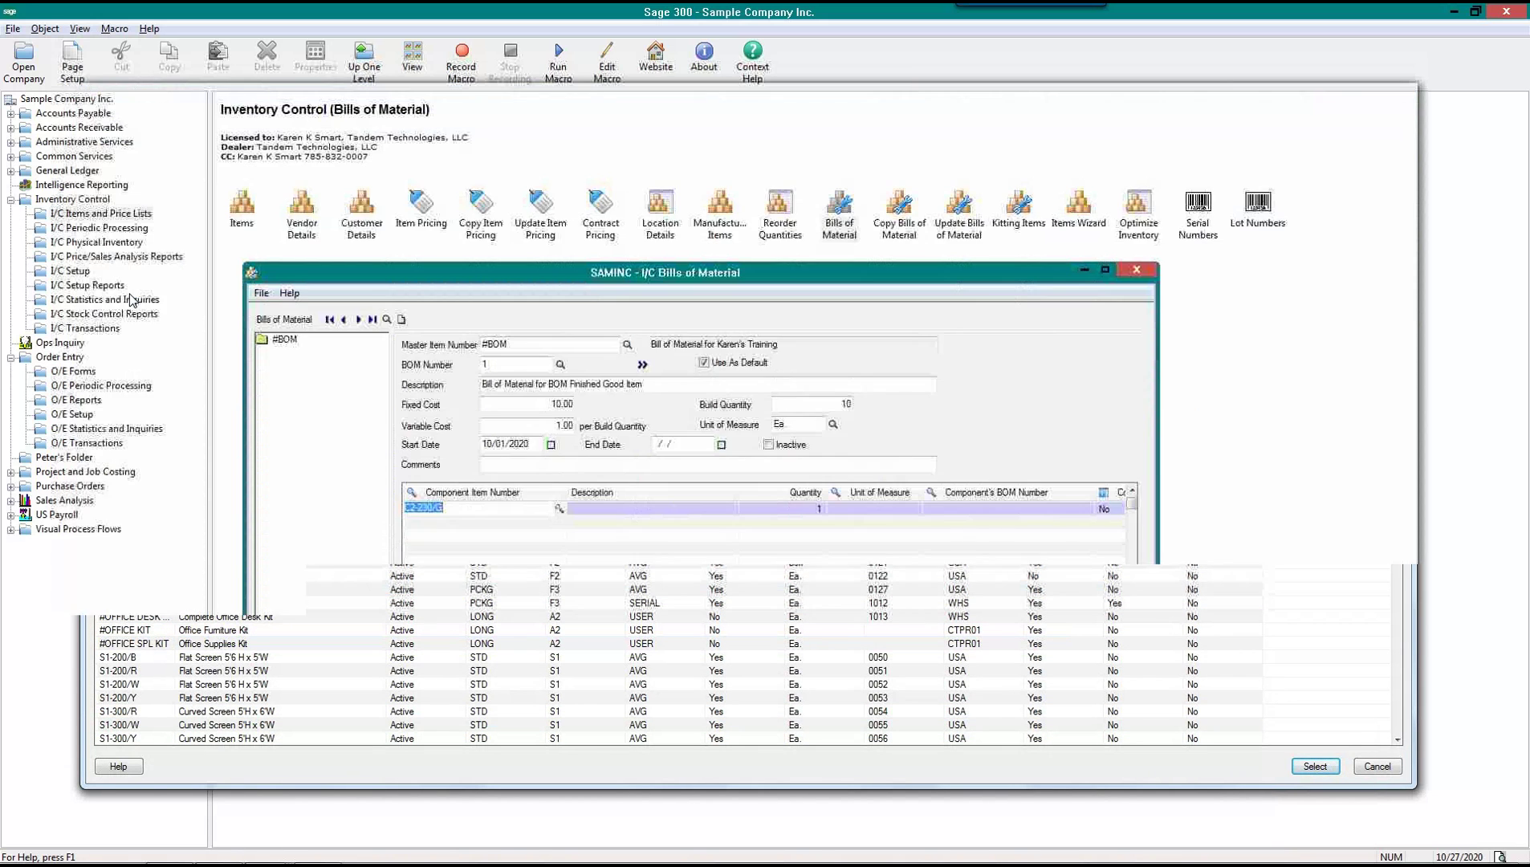
pyautogui.press('Tab')
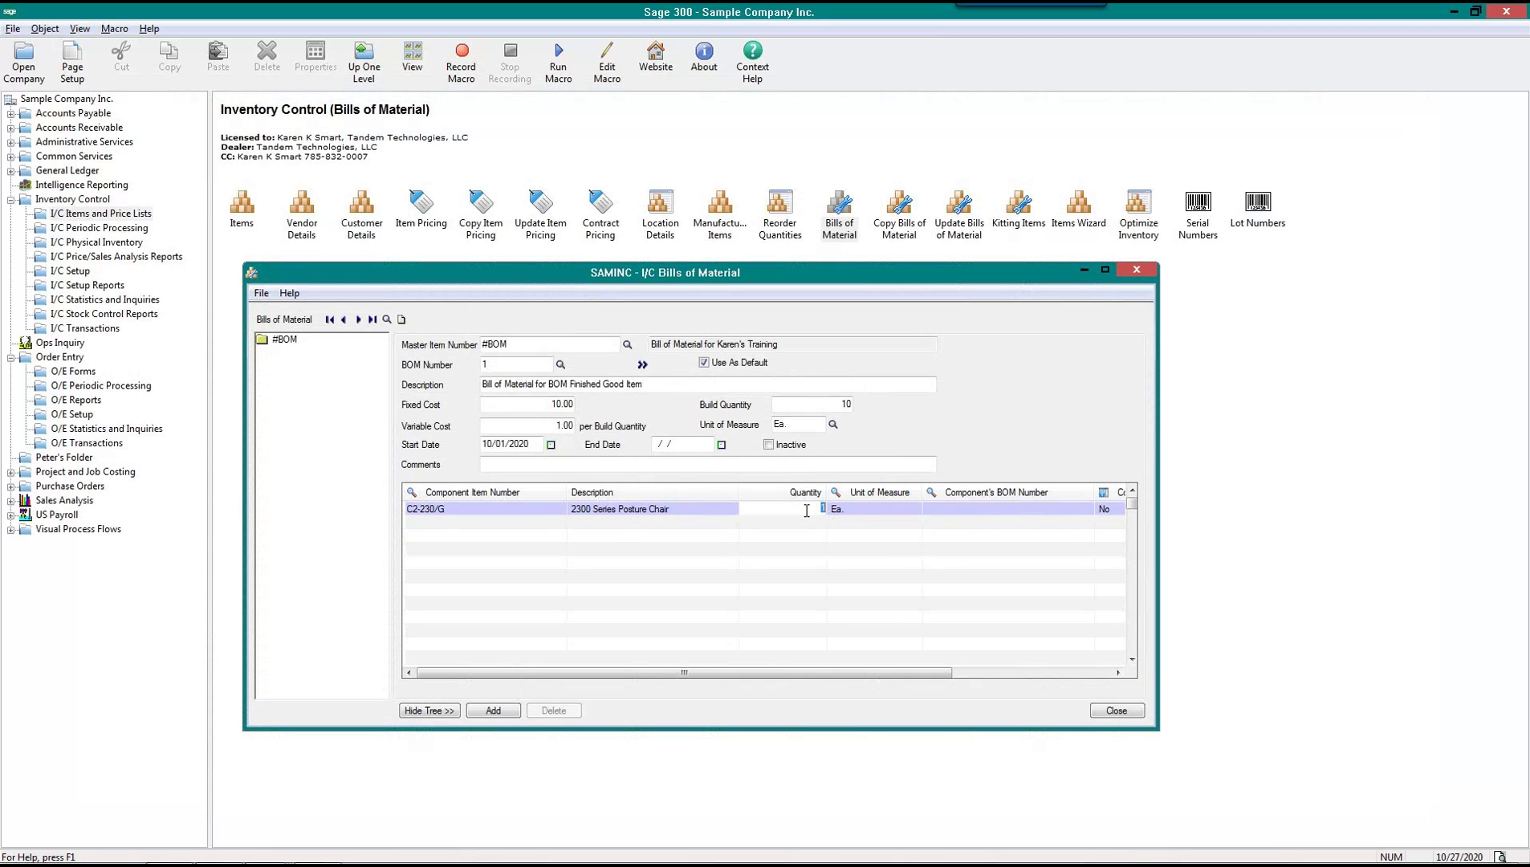
pyautogui.press('Tab')
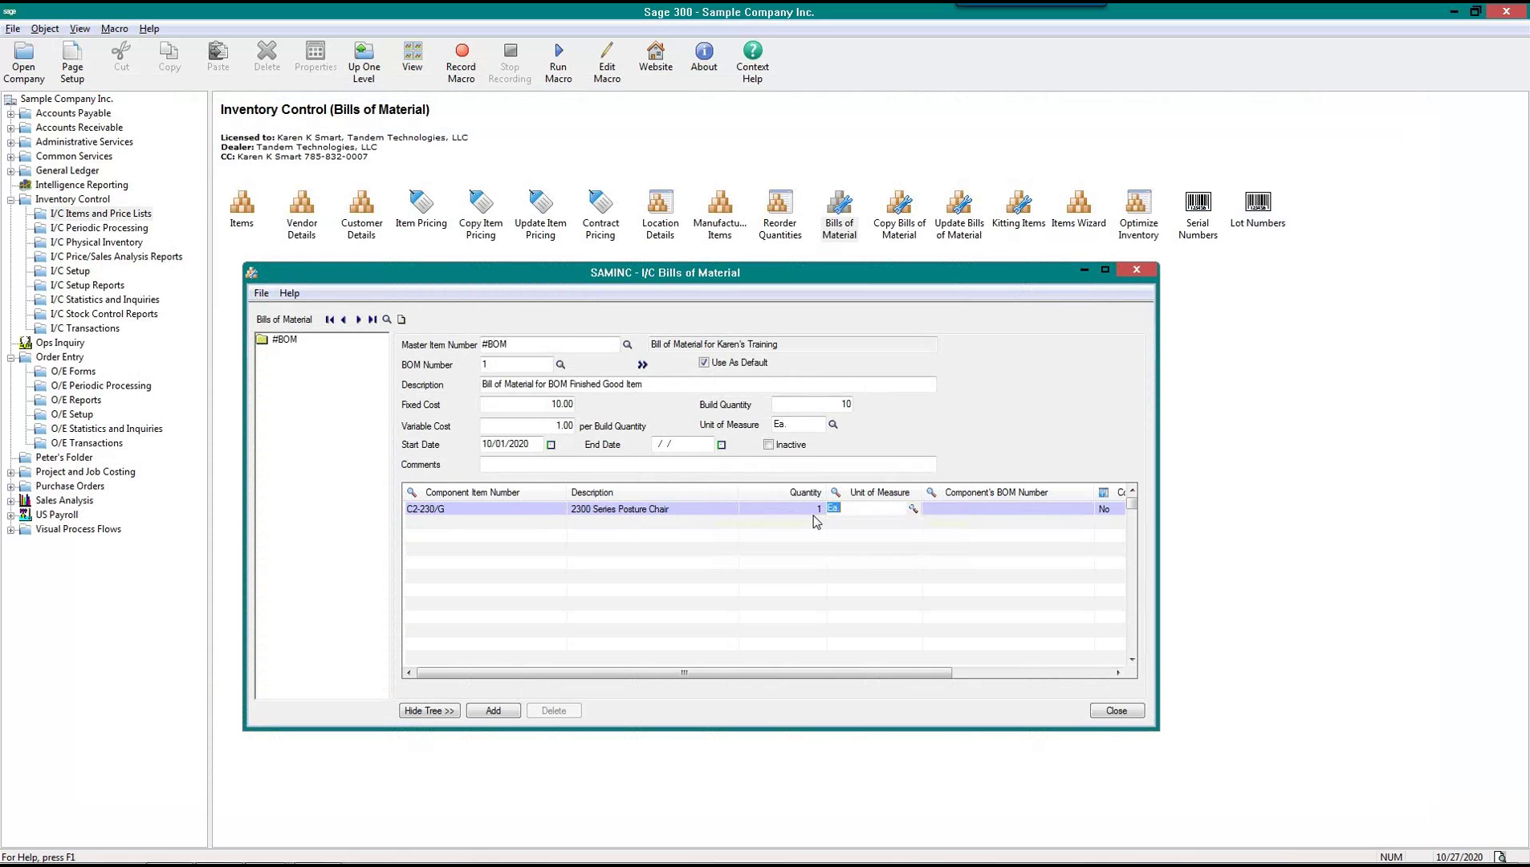
pyautogui.press('Tab')
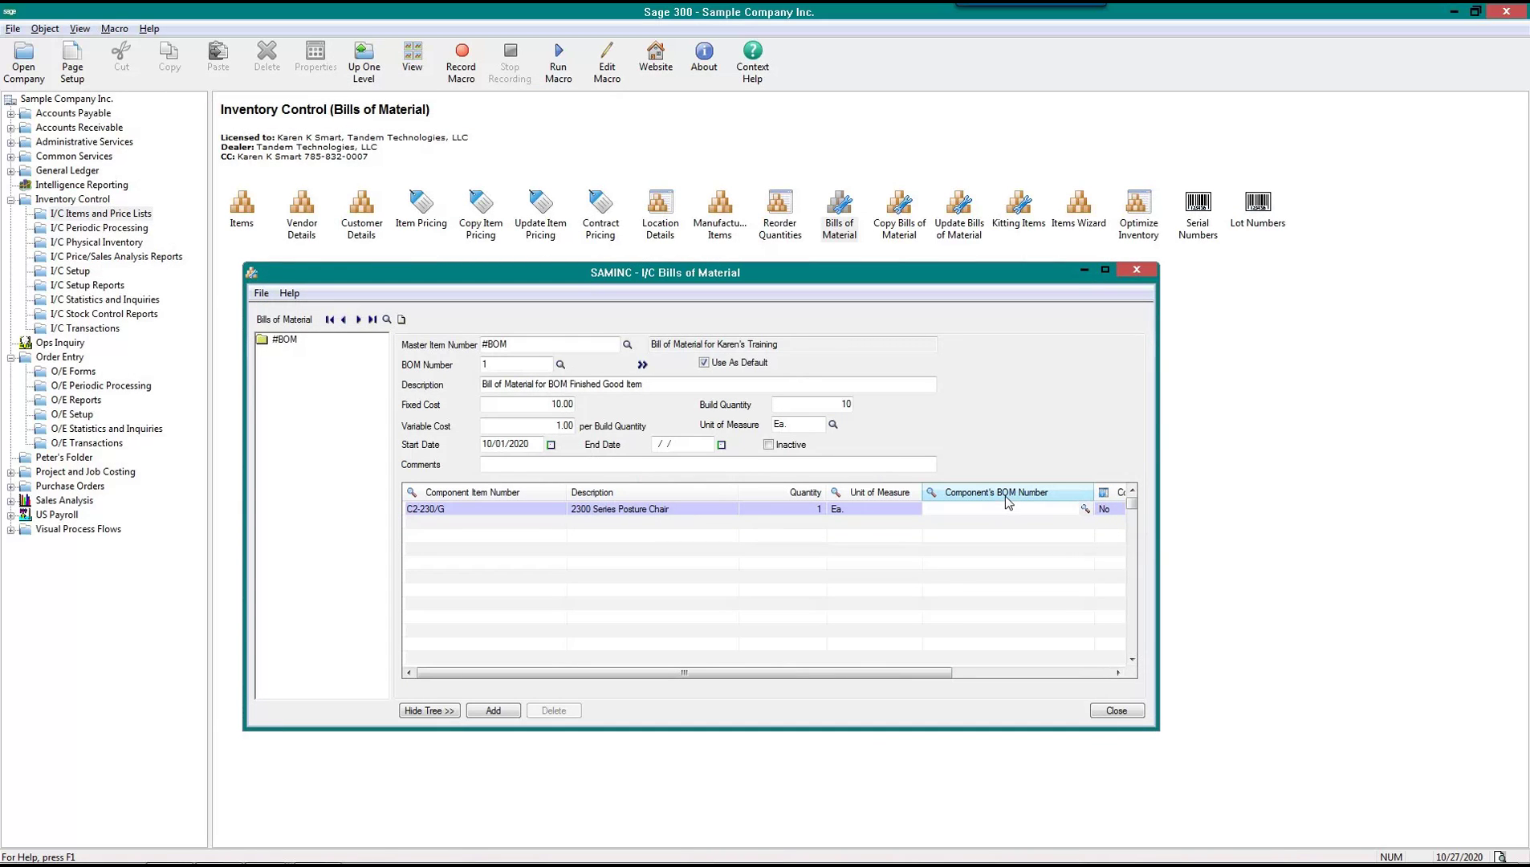
pyautogui.press('Tab')
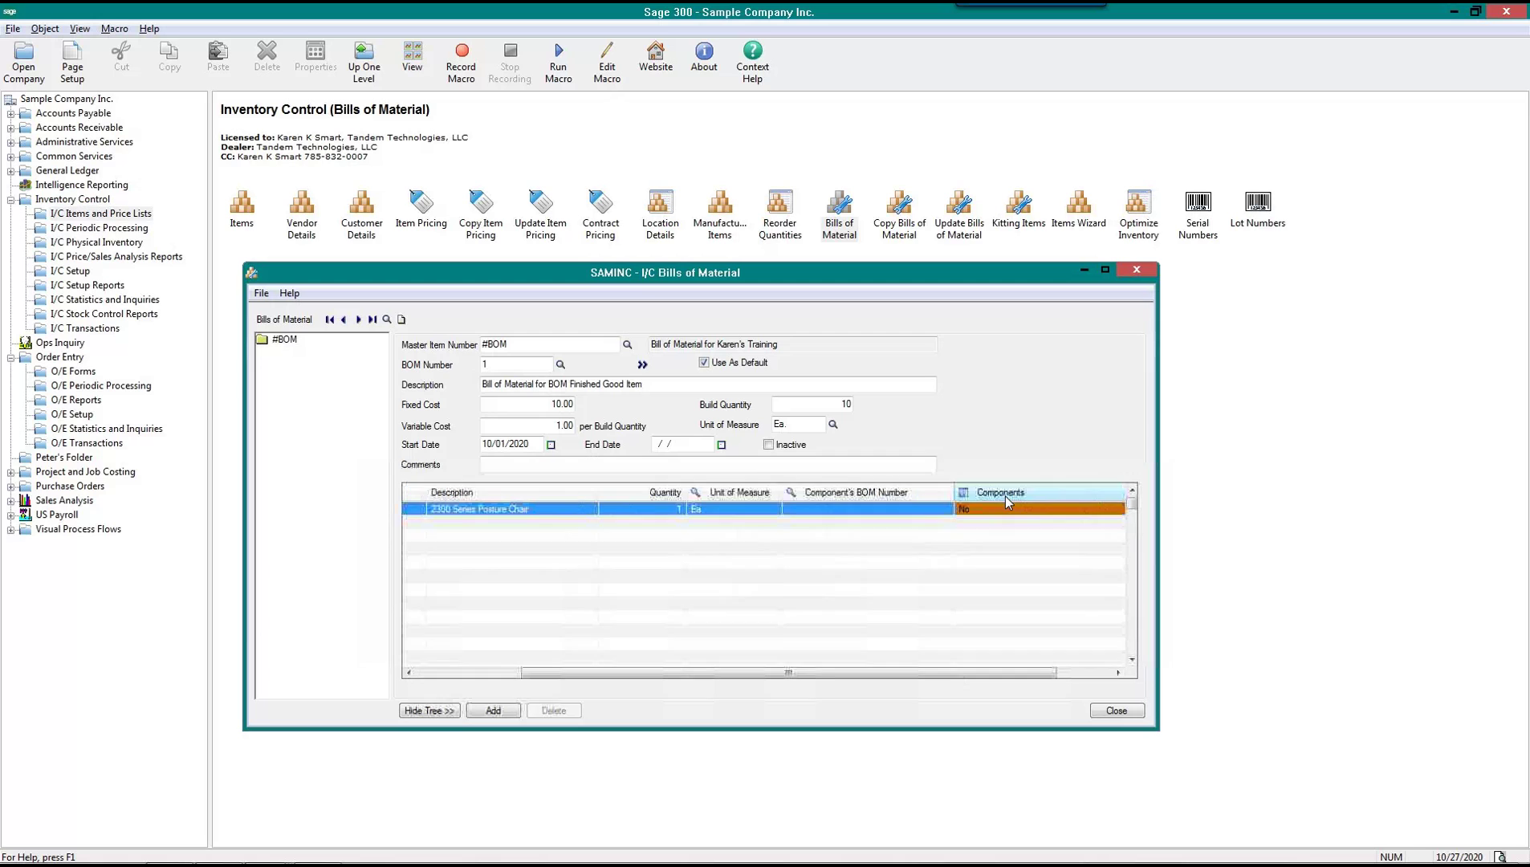
pyautogui.press('Tab')
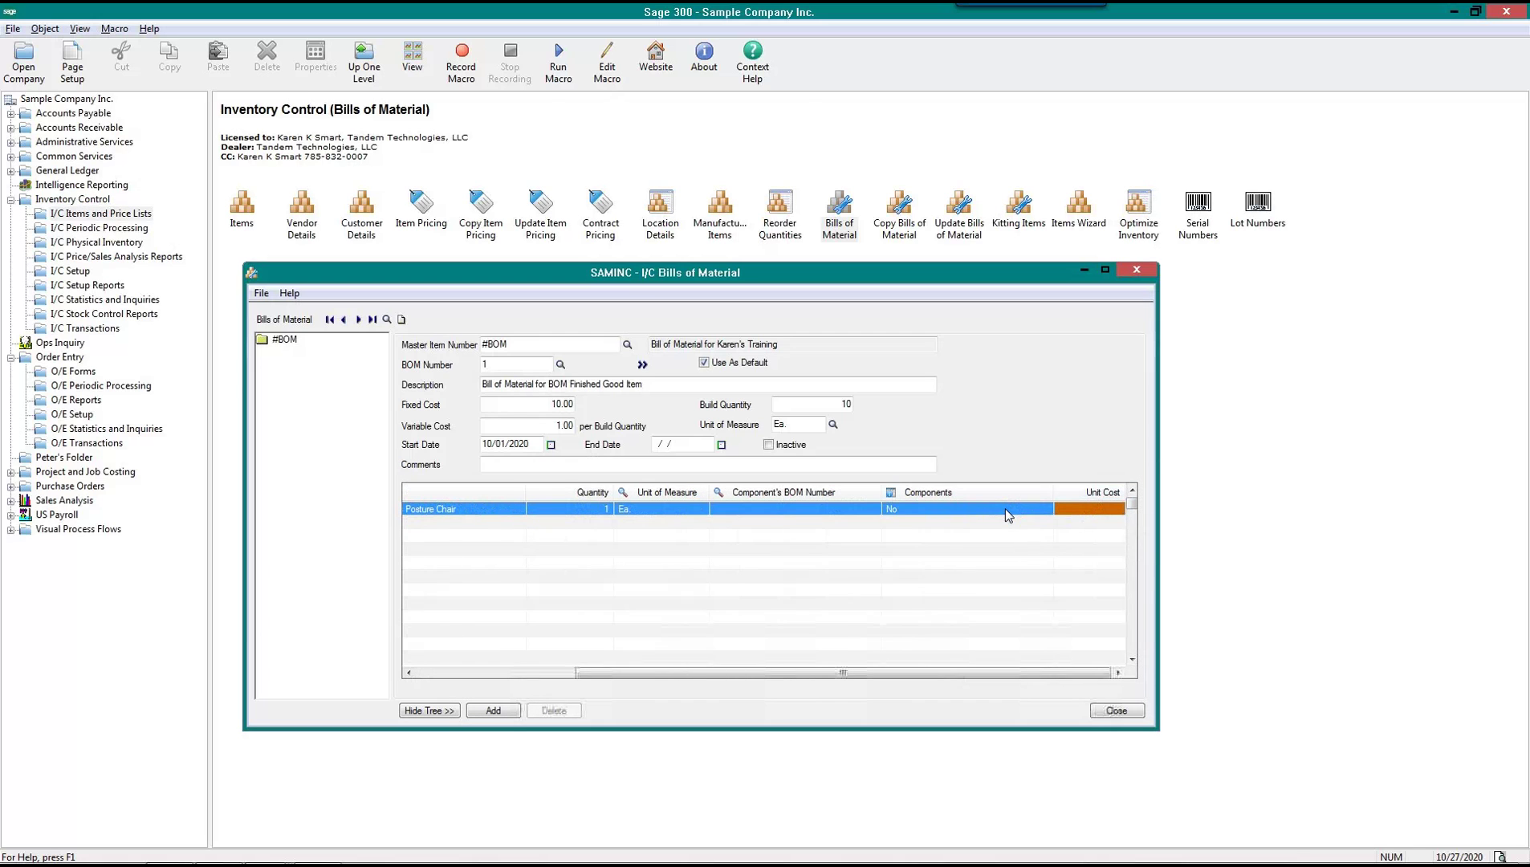
pyautogui.press('Tab')
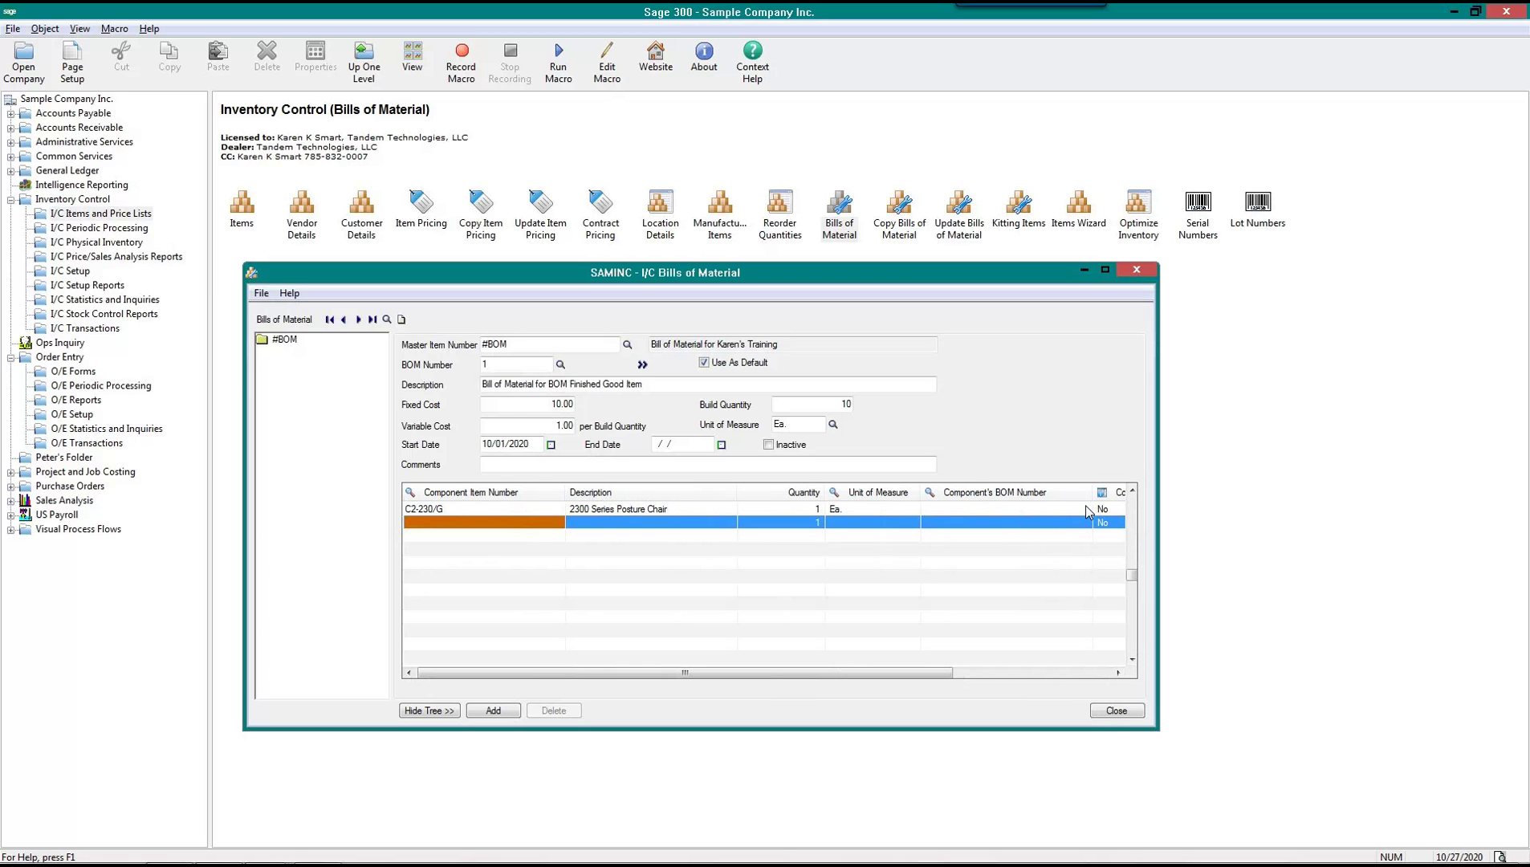
# Add components A1-103/0, Fluorescent Desk Lamp, and A1-750/G, Stapler - Image-1500 Series, with quantity 1 each
pyautogui.click(506, 493)
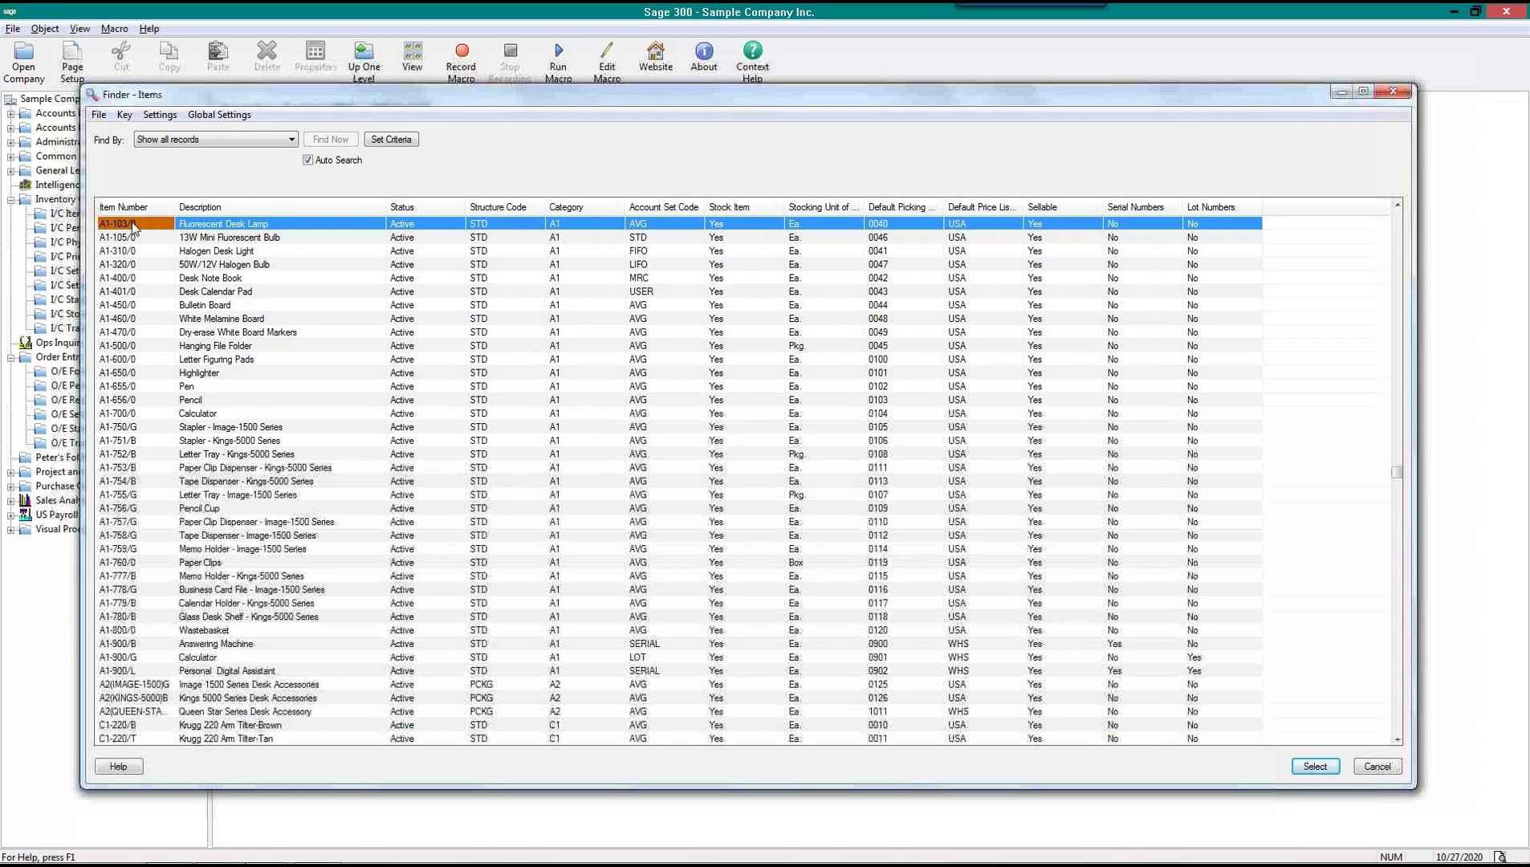
pyautogui.doubleClick(132, 224)
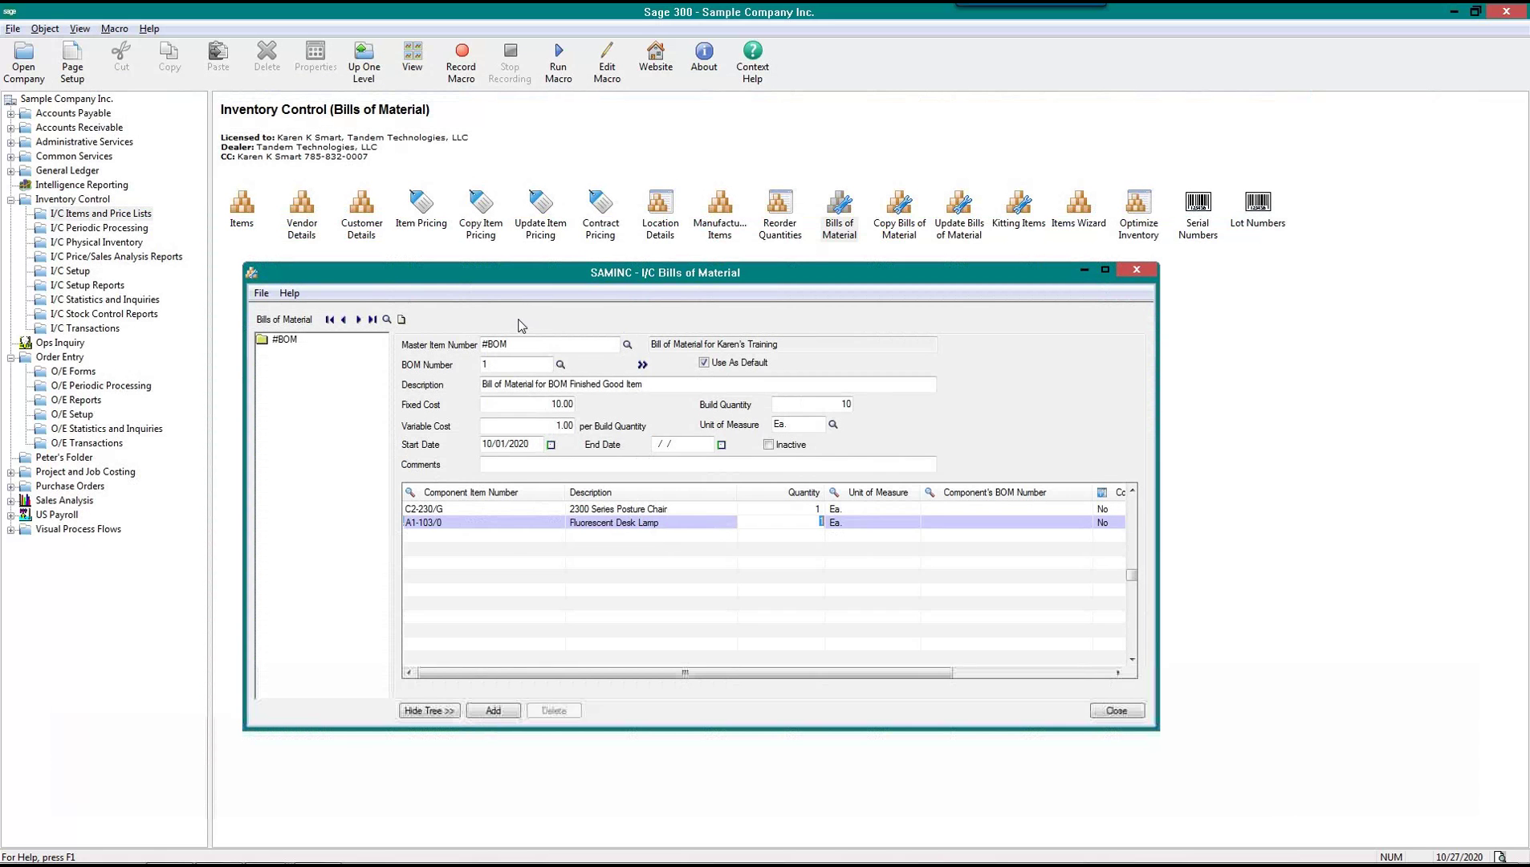
pyautogui.press('Insert')
pyautogui.click(505, 491)
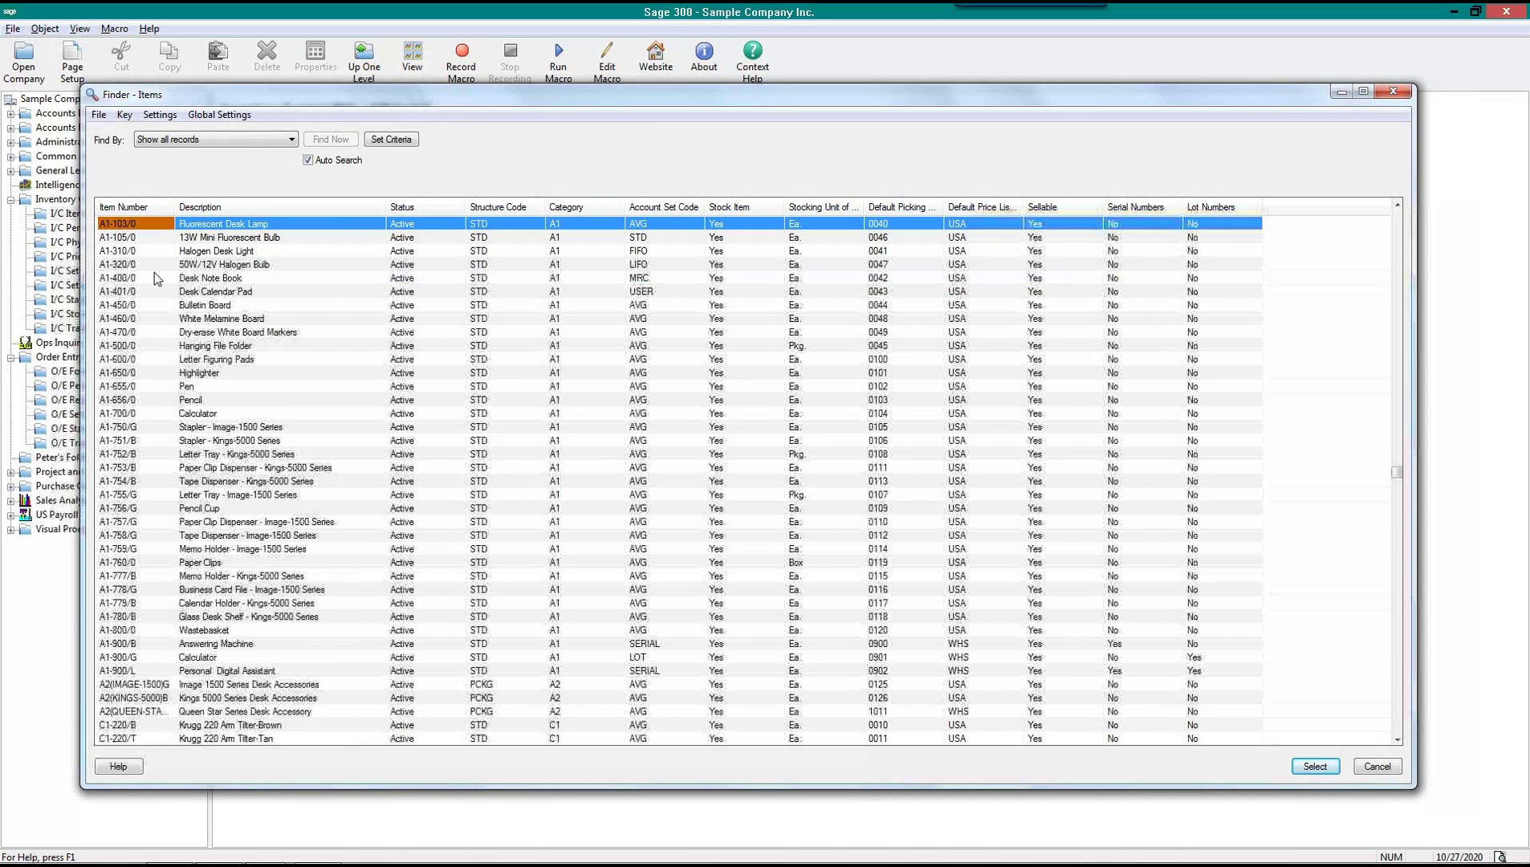
pyautogui.doubleClick(147, 426)
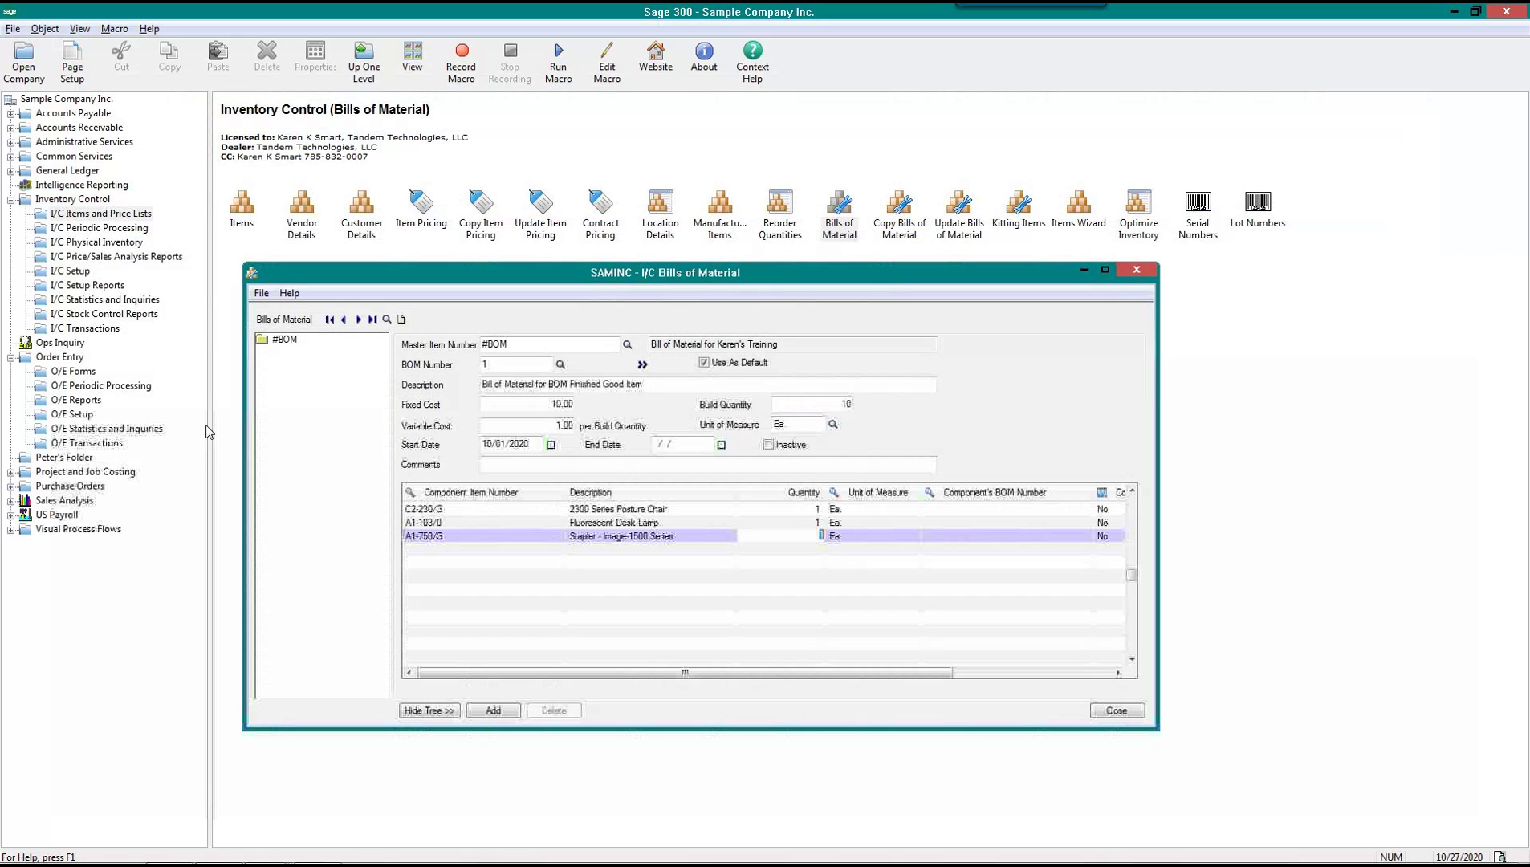
# Add item A2(IMAGE-1500)G, Image 1500 Series Desk Accessories, as the fourth component with quantity 1
pyautogui.press('Insert')
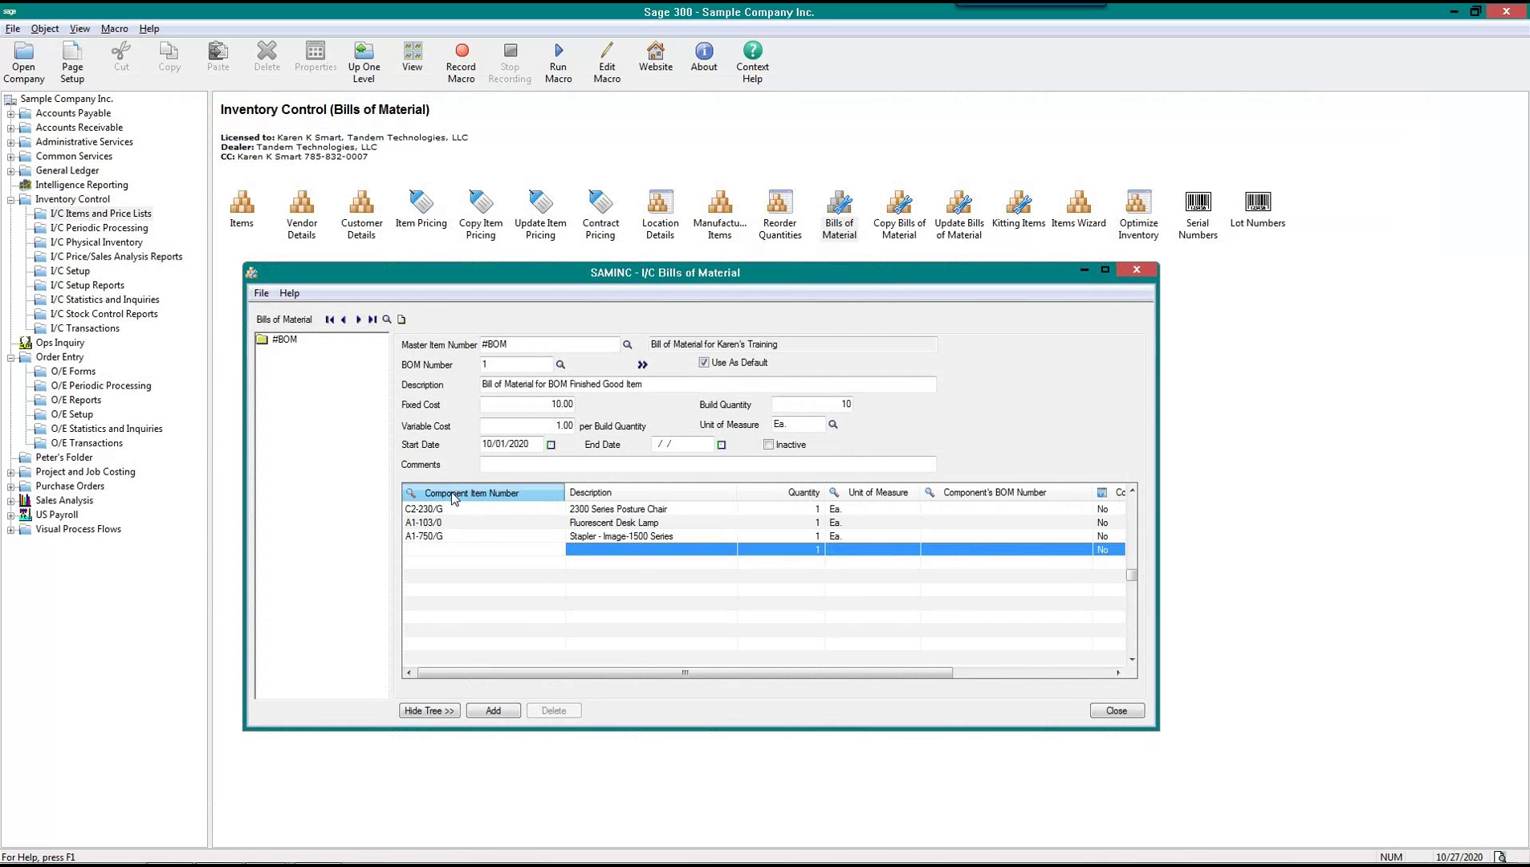
pyautogui.click(454, 495)
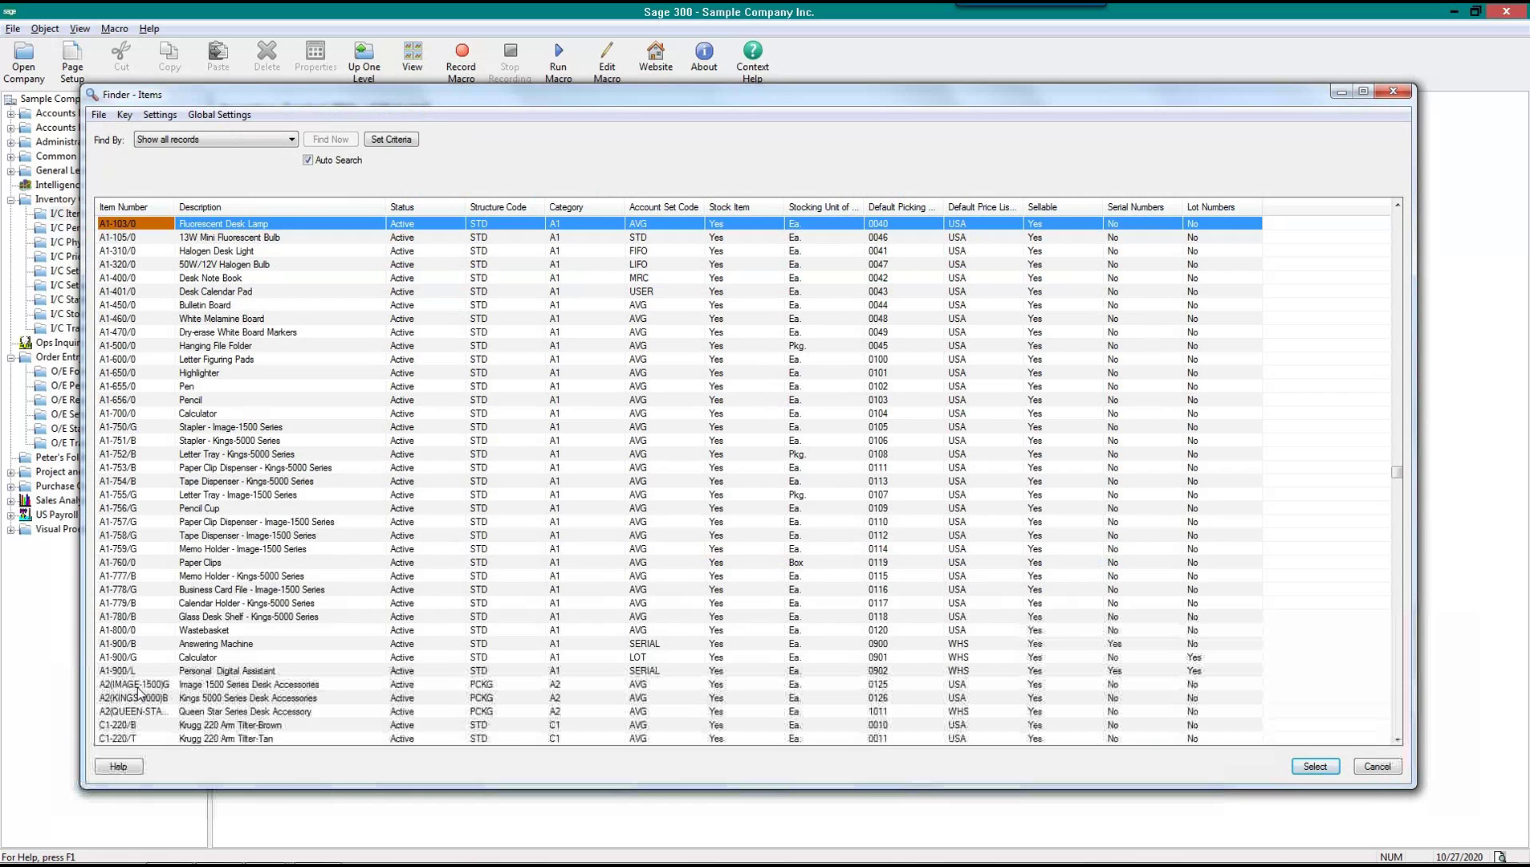
pyautogui.doubleClick(135, 685)
# Add item F3(HUNTS-2500)T, Hunts 2500 Series Filing Cabinet, as the fifth component with quantity 1 and add the bill
pyautogui.press('Insert')
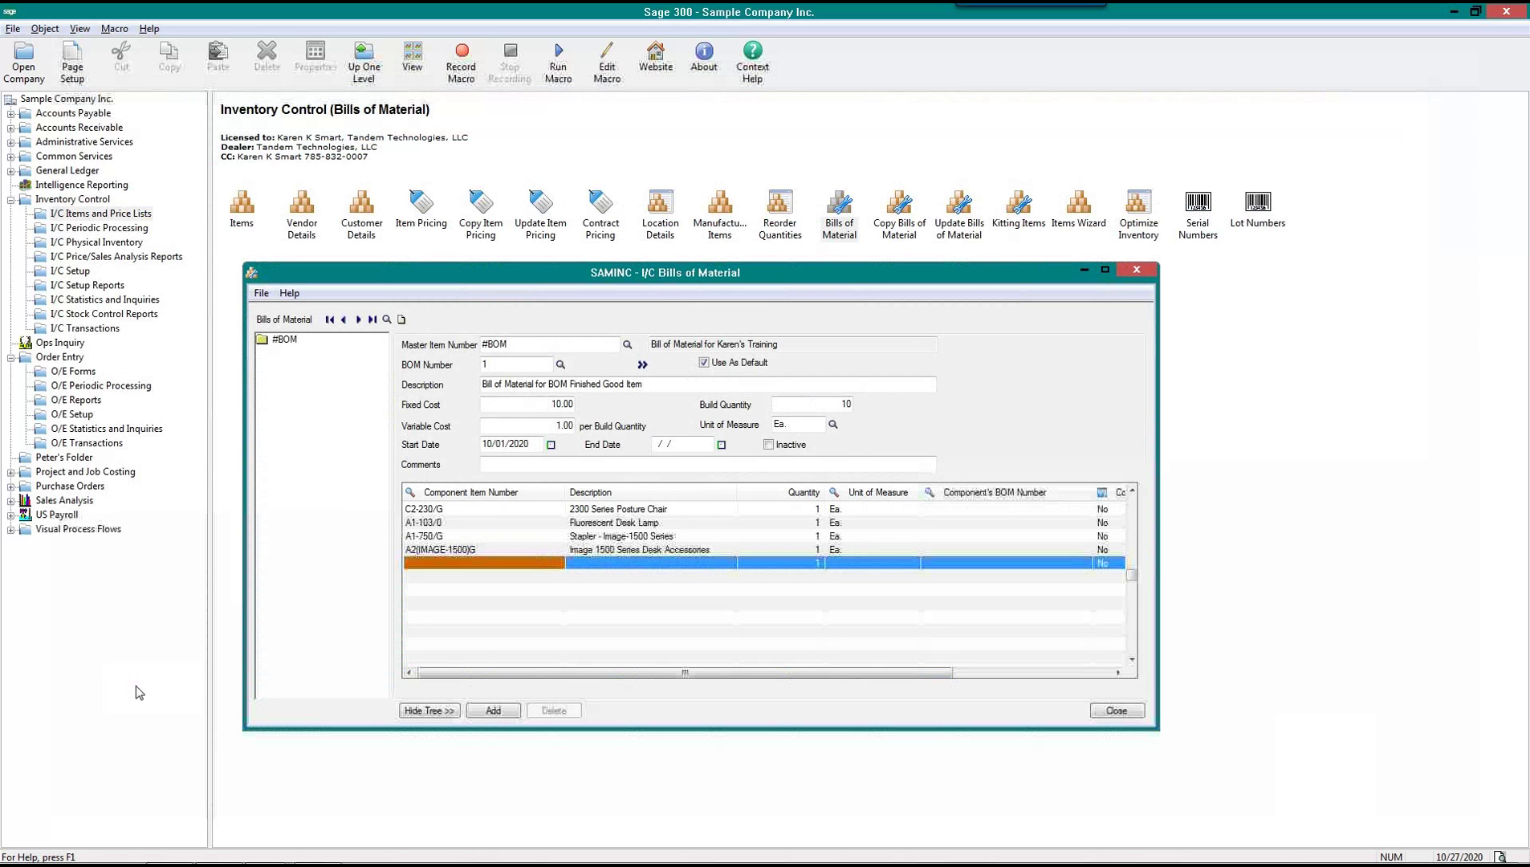
pyautogui.click(482, 493)
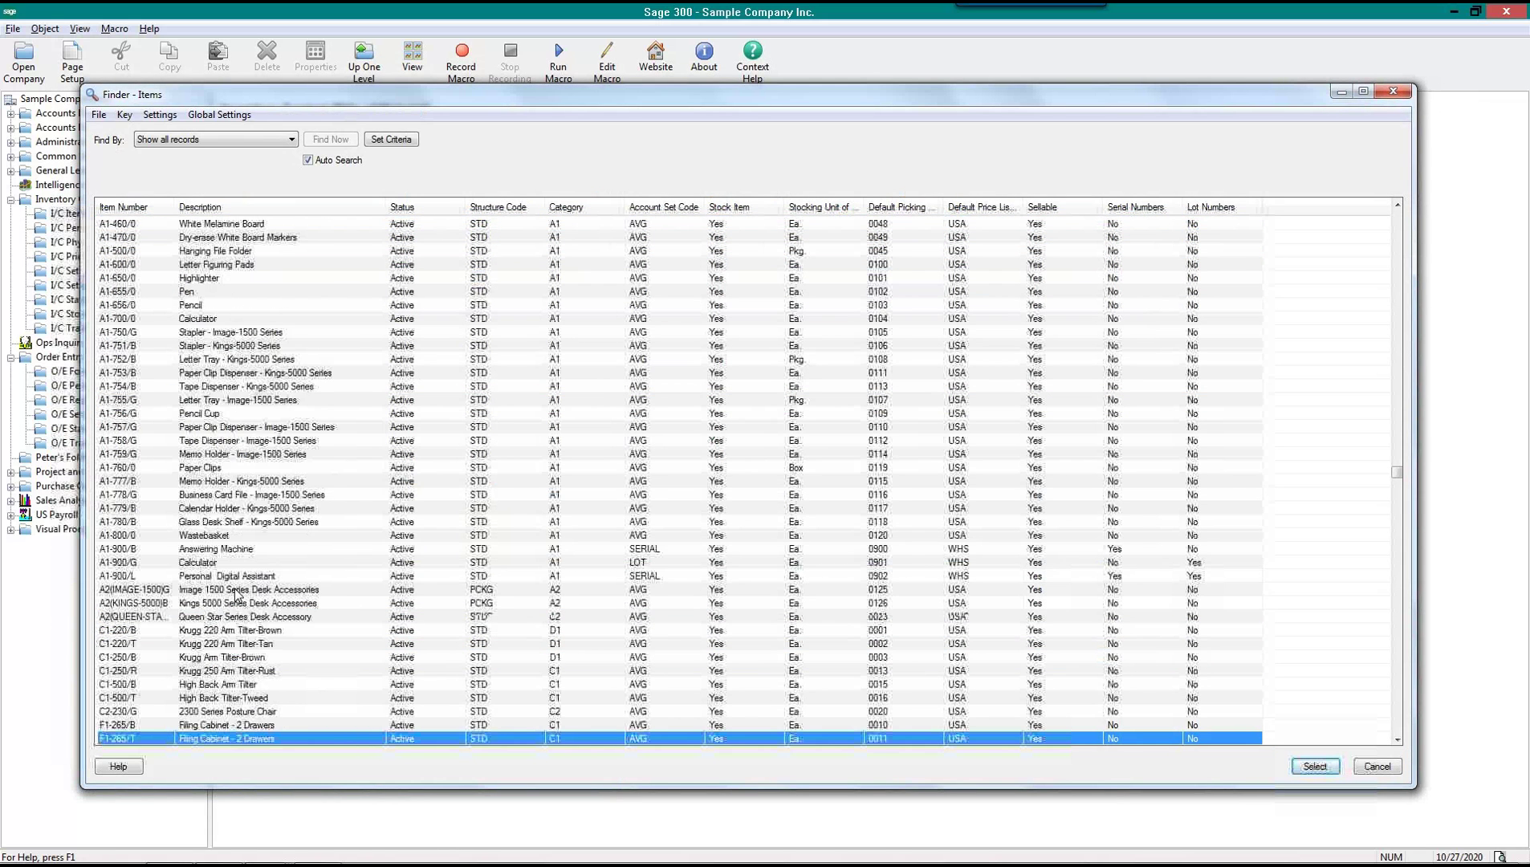
pyautogui.scroll(-6, 235, 595)
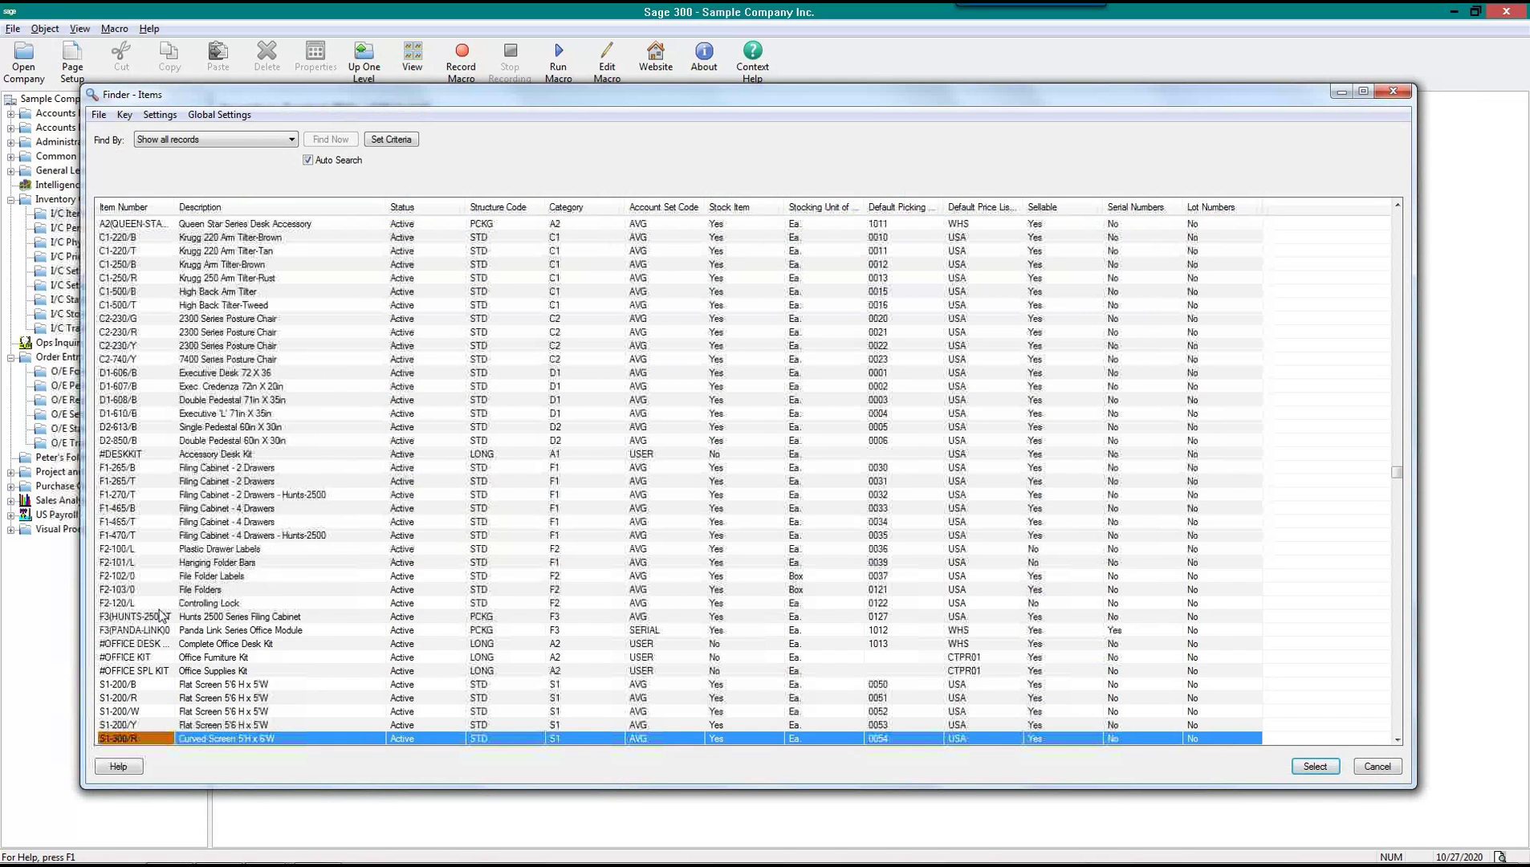
pyautogui.doubleClick(144, 618)
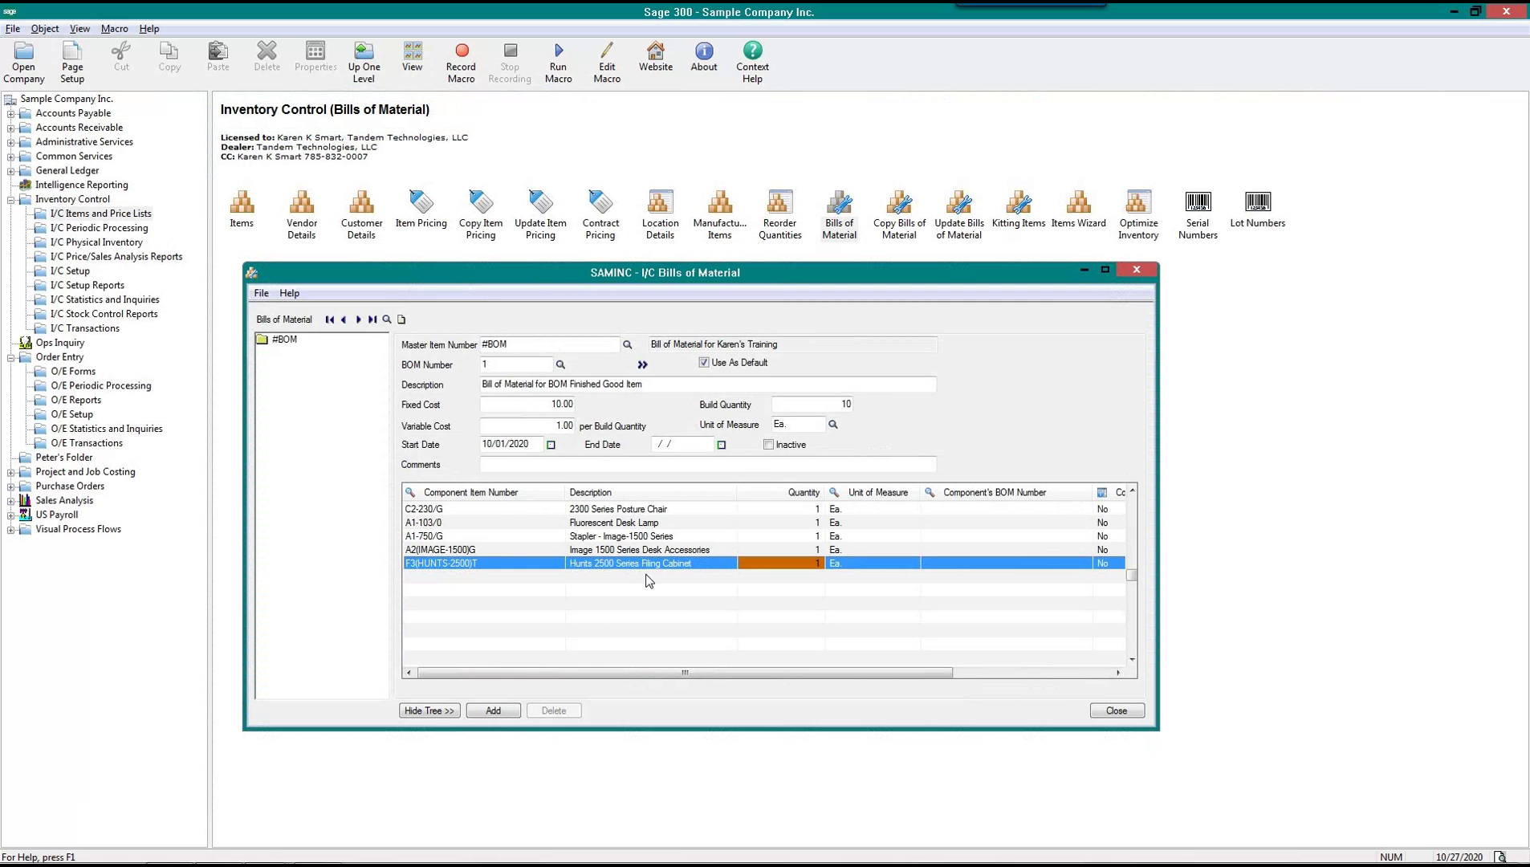
pyautogui.click(495, 711)
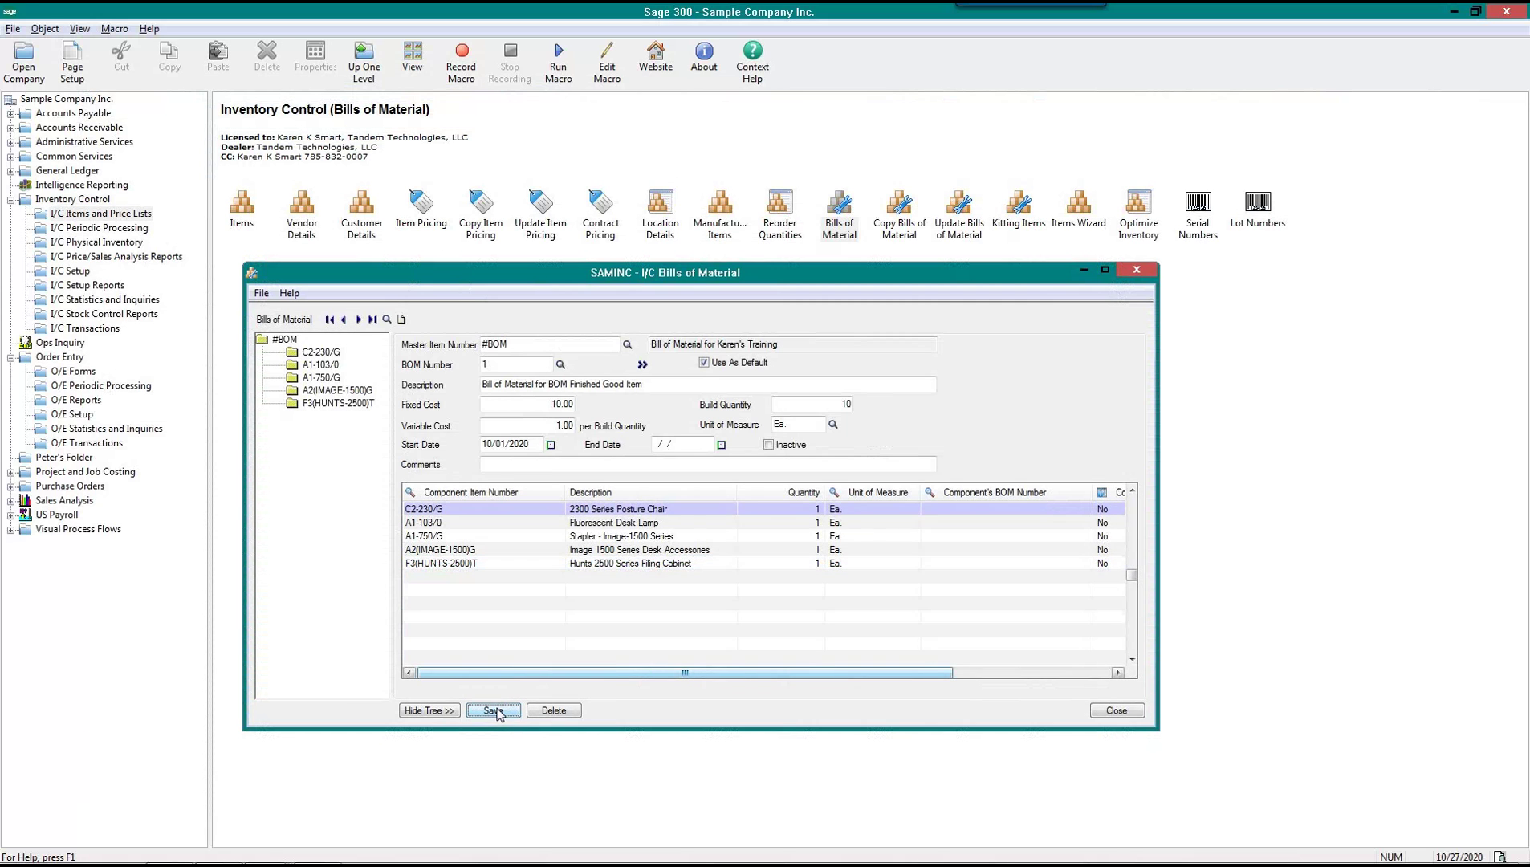
# Examine the filing cabinet component F3(HUNTS-2500)T in the component list and in the bill's tree
pyautogui.click(463, 564)
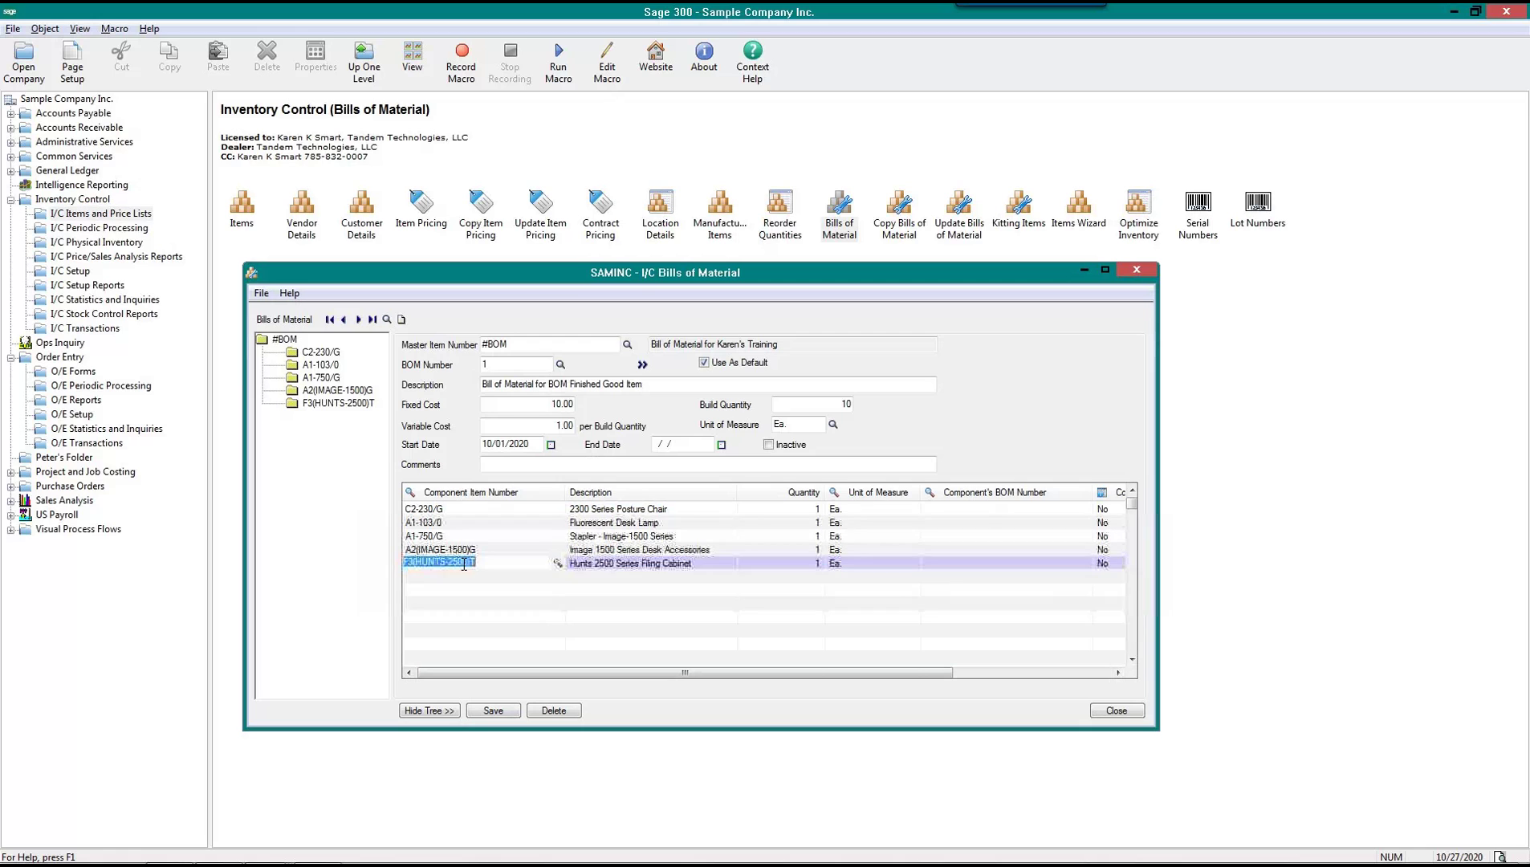
pyautogui.click(295, 408)
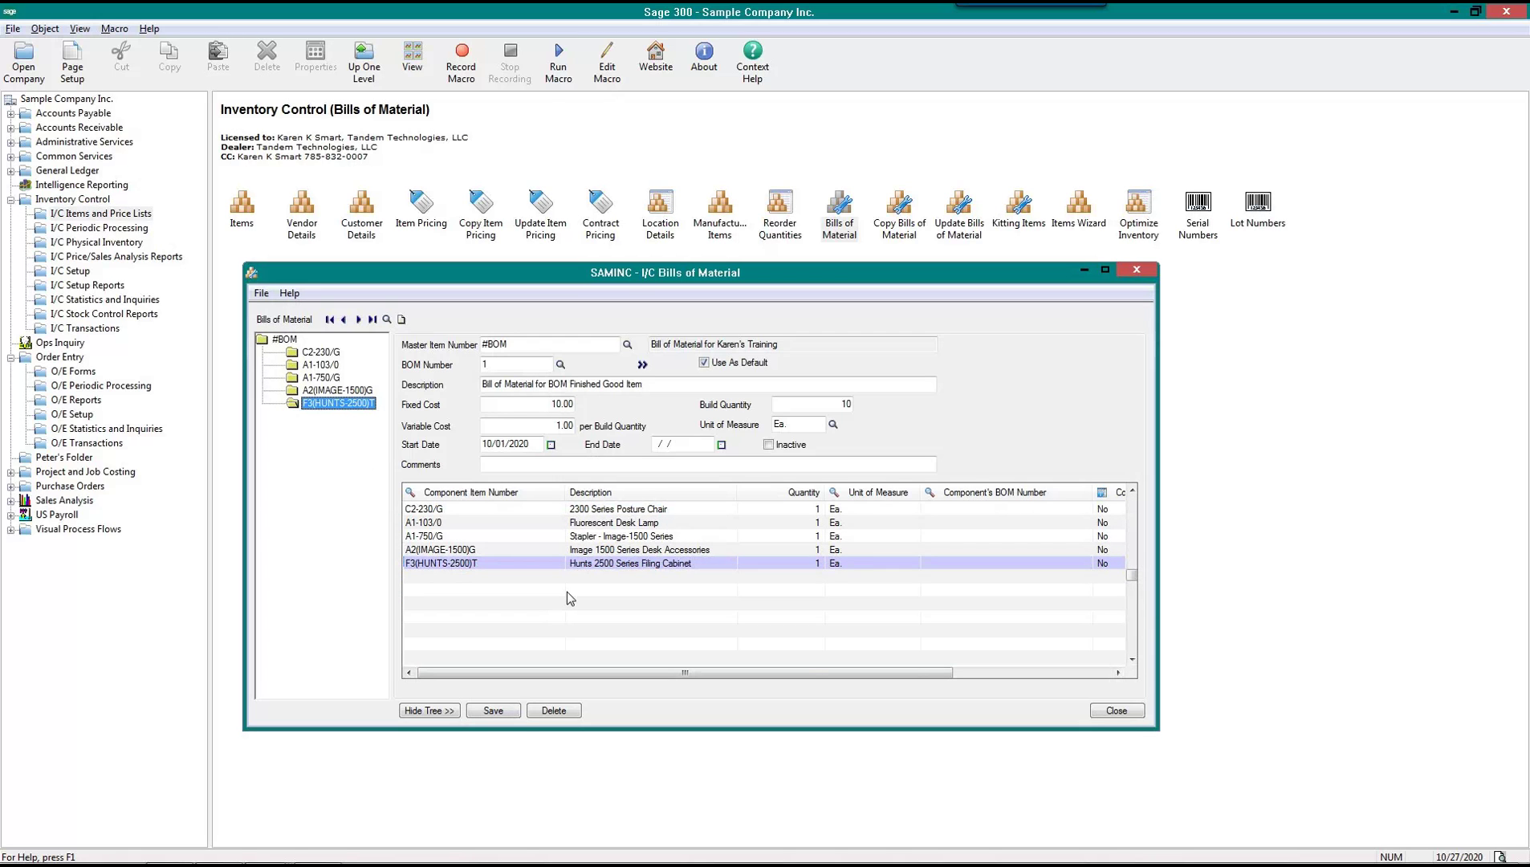
pyautogui.click(661, 565)
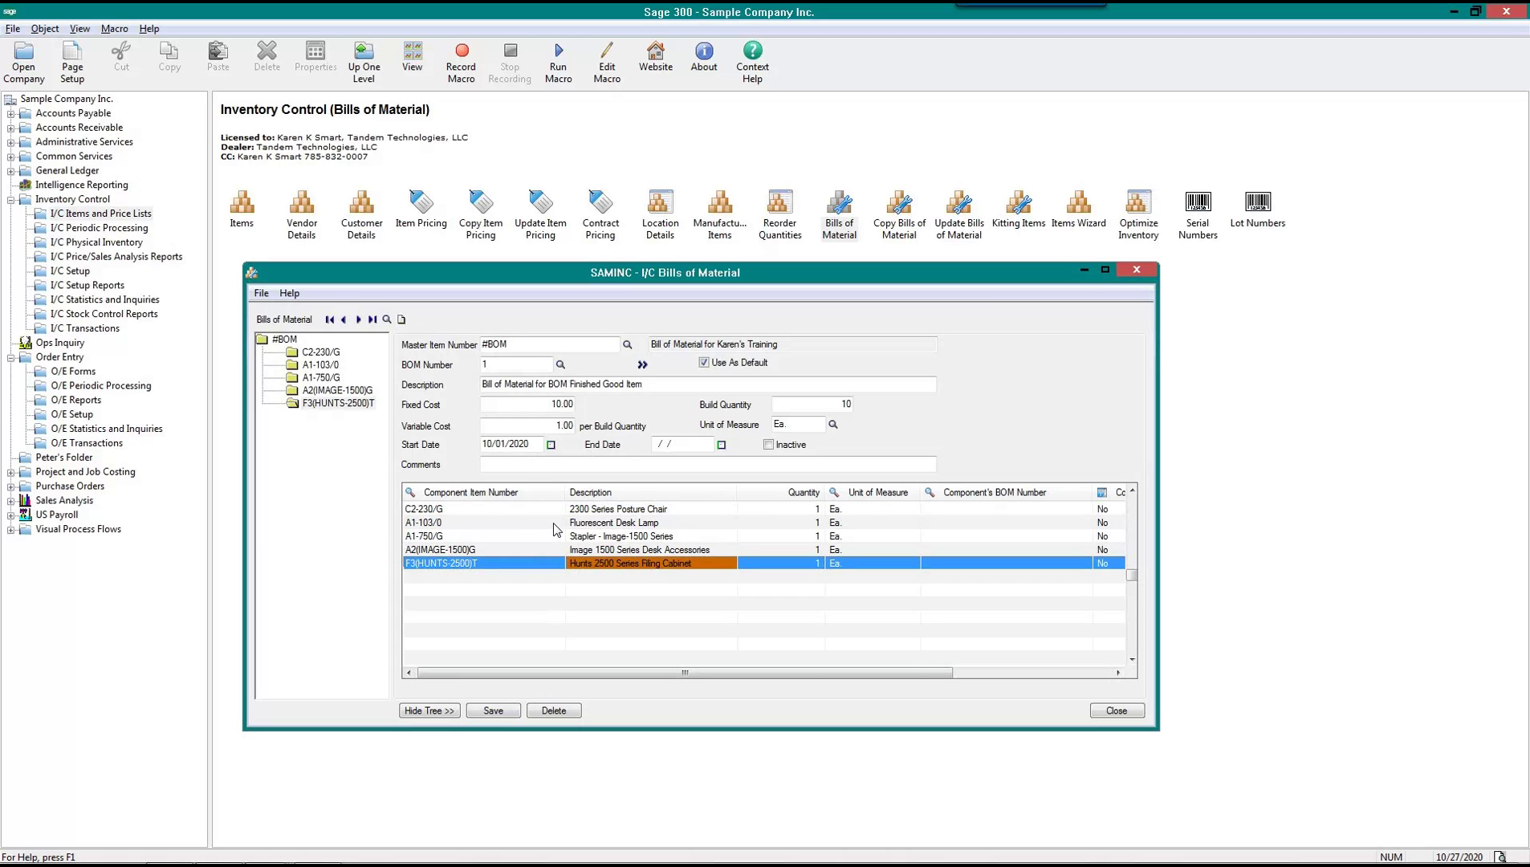
# Replace the fifth component with item A2(IMAGE-1500)G, Image 1500 Series Desk Accessories, and save the bill
pyautogui.click(469, 495)
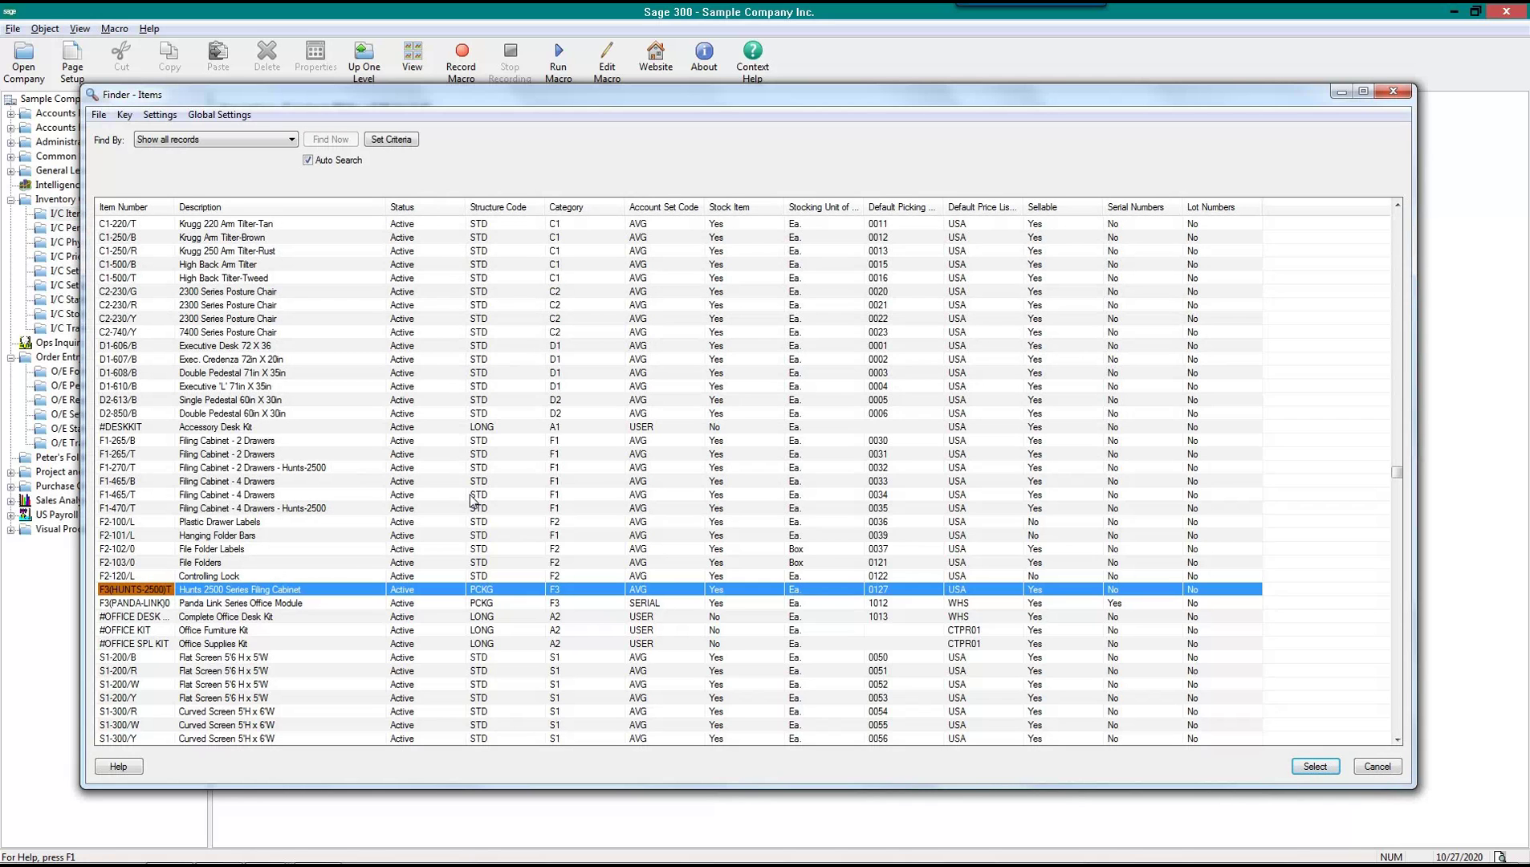
pyautogui.press('Down')
pyautogui.press('Down')
pyautogui.press('Down')
pyautogui.press('Down')
pyautogui.press('Down')
pyautogui.press('Down')
pyautogui.press('Down')
pyautogui.press('Down')
pyautogui.press('Down')
pyautogui.press('Down')
pyautogui.press('Down')
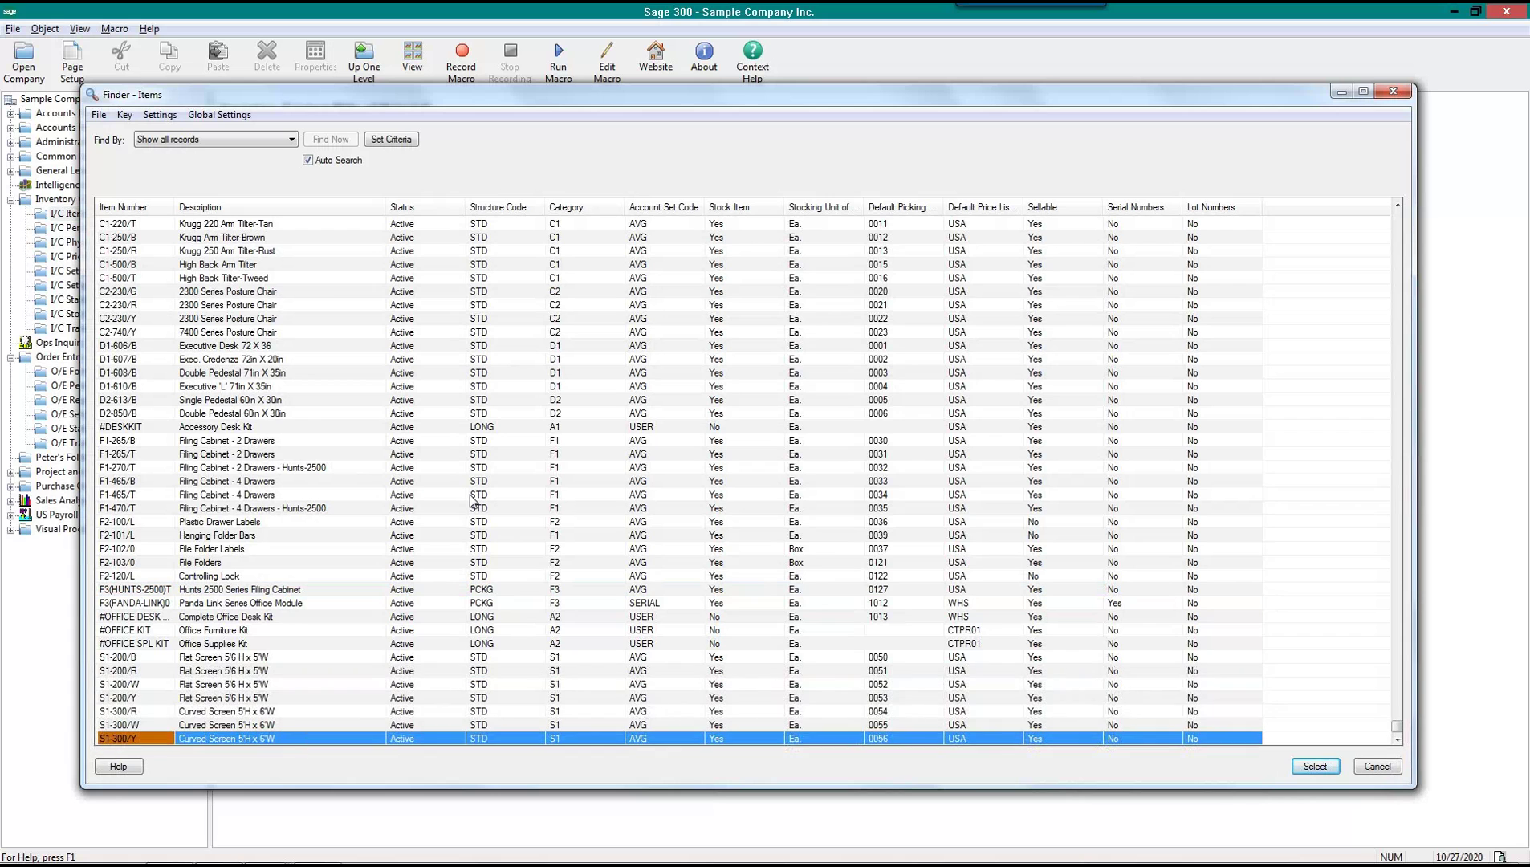
pyautogui.press('Up')
pyautogui.press('Up')
pyautogui.press('Up')
pyautogui.press('Up')
pyautogui.press('Up')
pyautogui.press('Up')
pyautogui.press('Up')
pyautogui.press('Up')
pyautogui.press('Up')
pyautogui.press('Up')
pyautogui.press('Up')
pyautogui.press('Up')
pyautogui.press('Up')
pyautogui.press('Up')
pyautogui.press('Up')
pyautogui.press('Up')
pyautogui.press('Up')
pyautogui.press('Up')
pyautogui.press('Up')
pyautogui.press('Up')
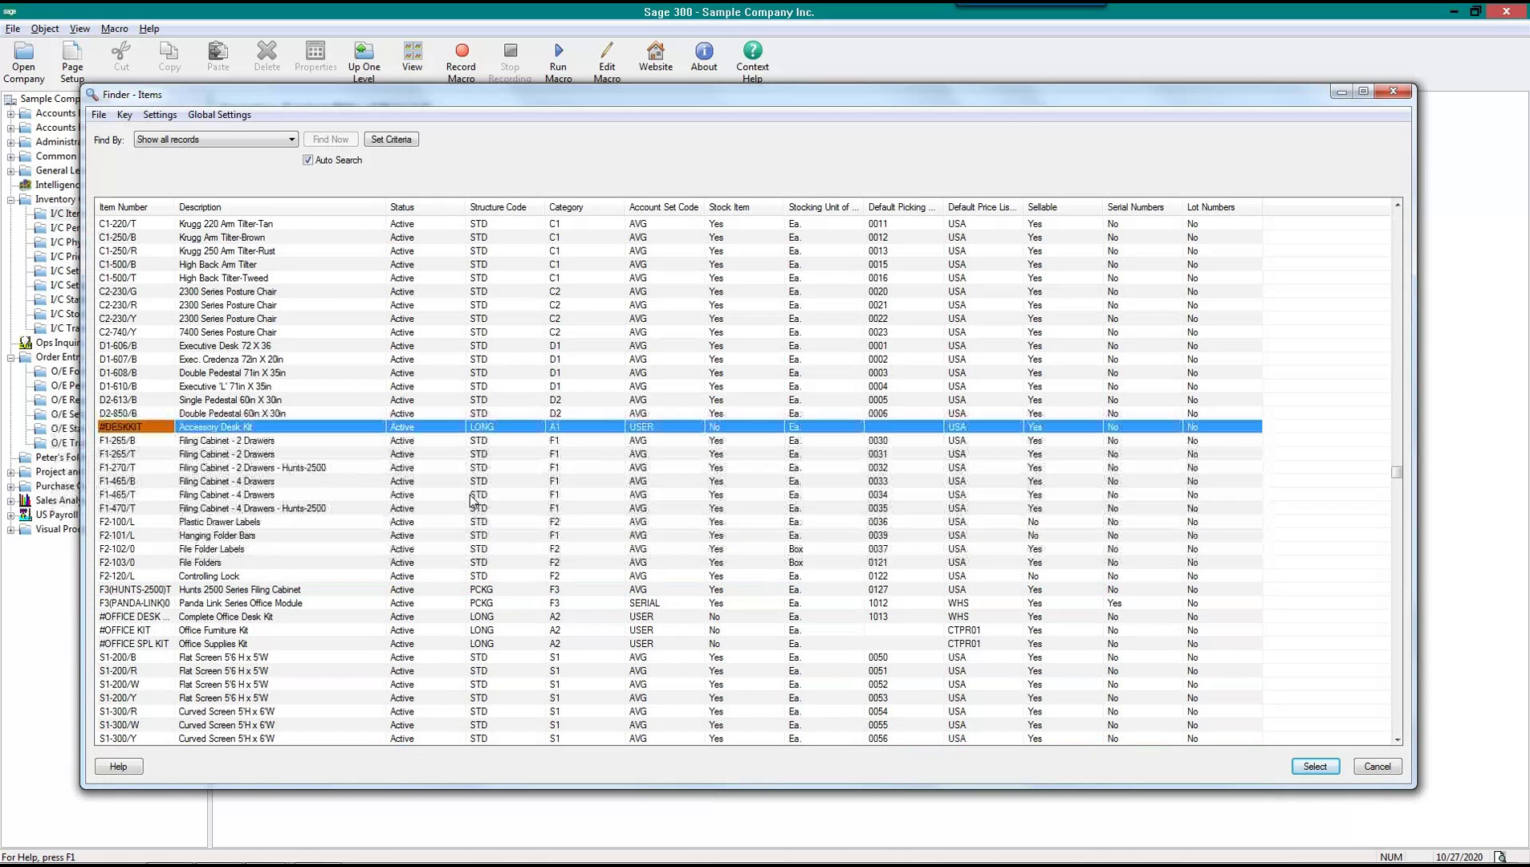
pyautogui.press('Up')
pyautogui.press('Up')
pyautogui.press('Up')
pyautogui.press('Up')
pyautogui.press('Up')
pyautogui.press('Up')
pyautogui.press('Up')
pyautogui.press('Up')
pyautogui.press('Up')
pyautogui.press('Up')
pyautogui.press('Up')
pyautogui.press('Up')
pyautogui.press('Up')
pyautogui.press('Up')
pyautogui.press('Up')
pyautogui.press('Up')
pyautogui.press('Up')
pyautogui.press('Up')
pyautogui.press('Up')
pyautogui.press('Up')
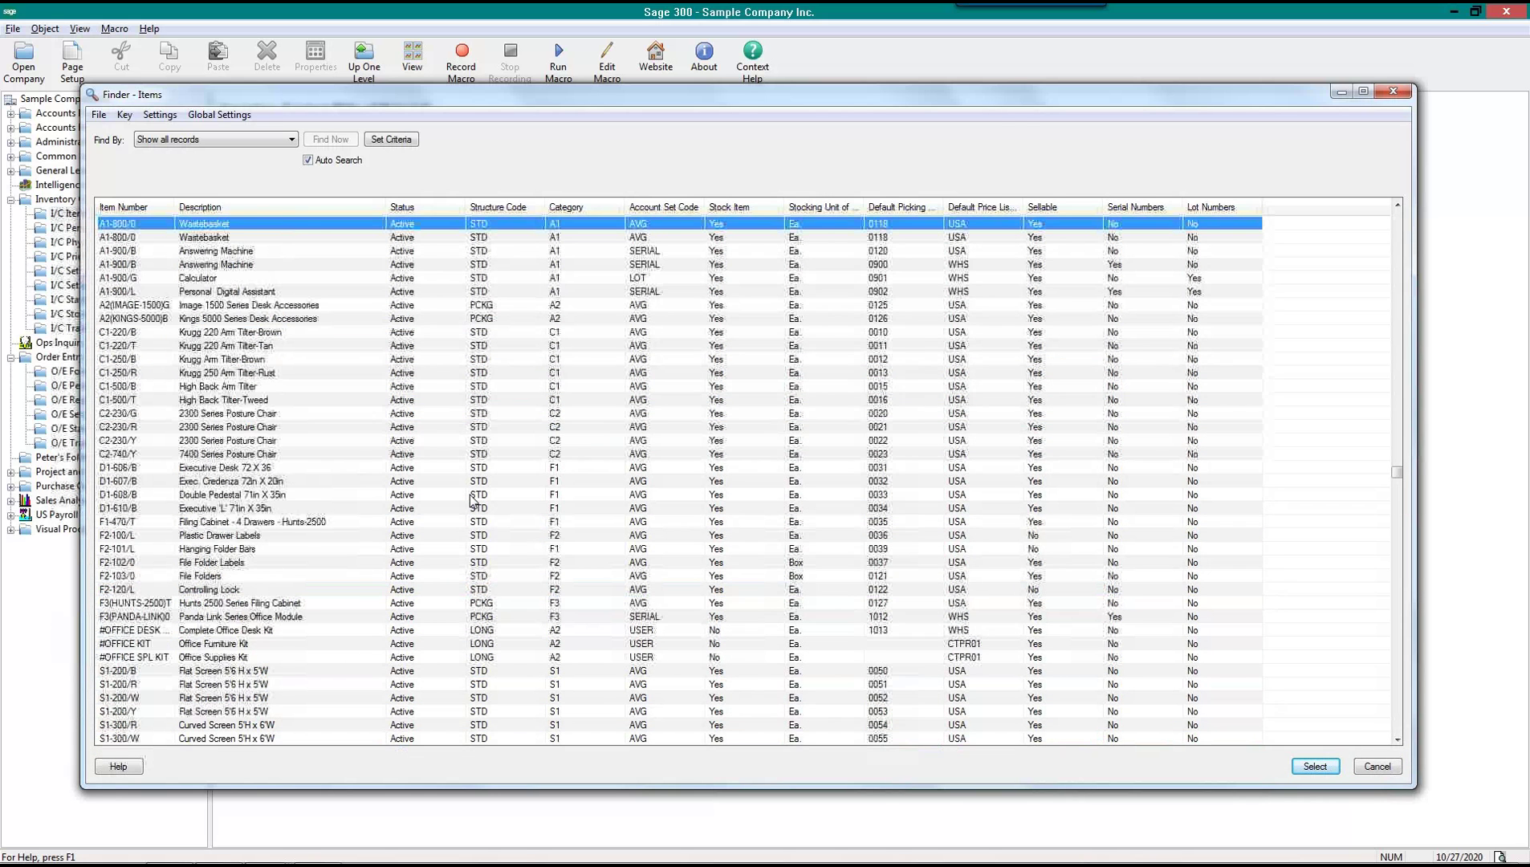
pyautogui.click(232, 306)
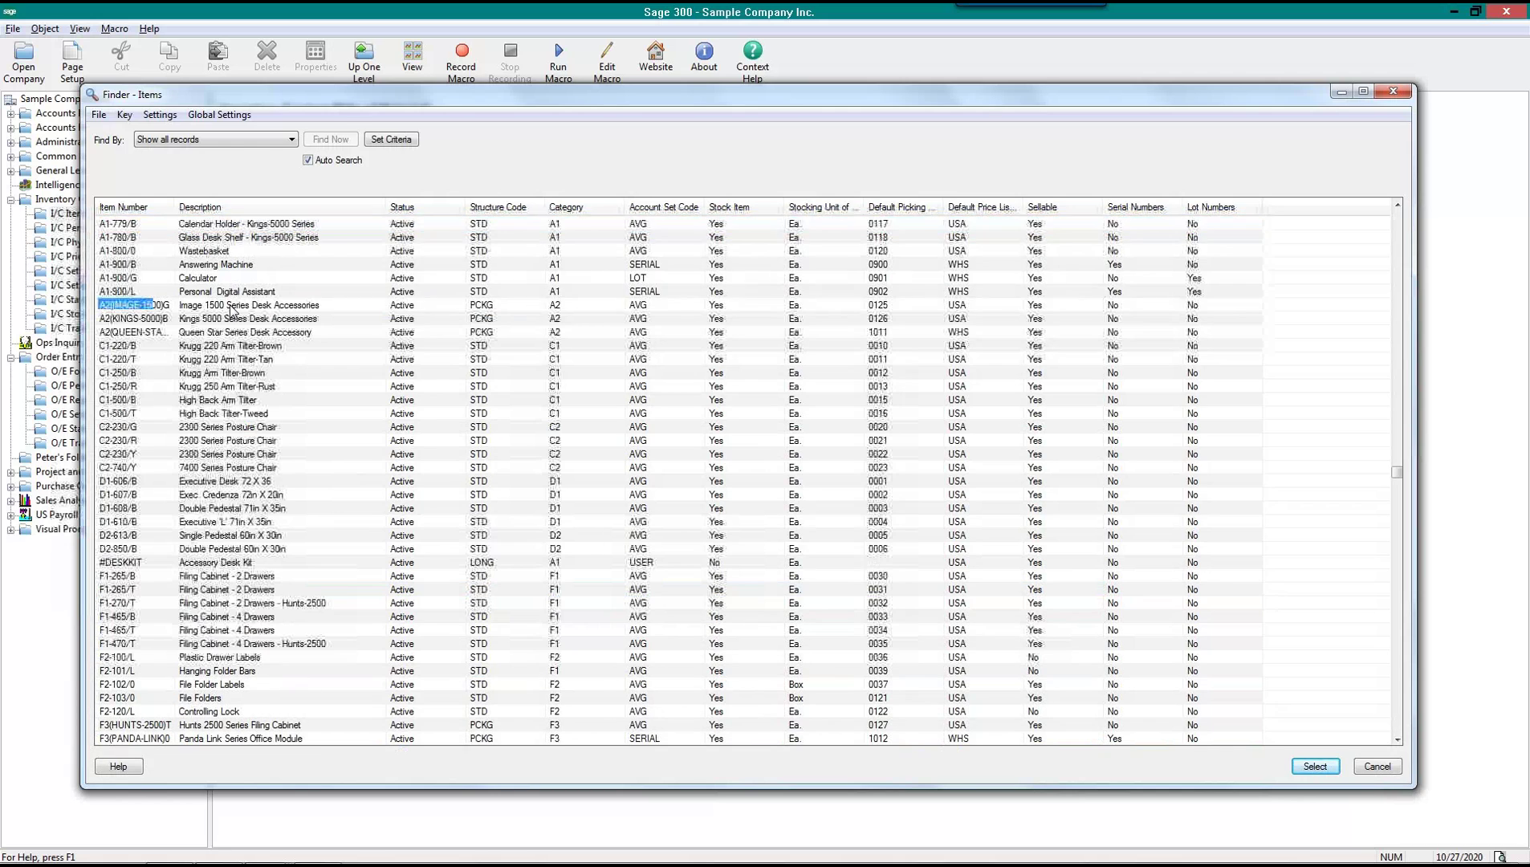
pyautogui.doubleClick(231, 308)
pyautogui.click(594, 566)
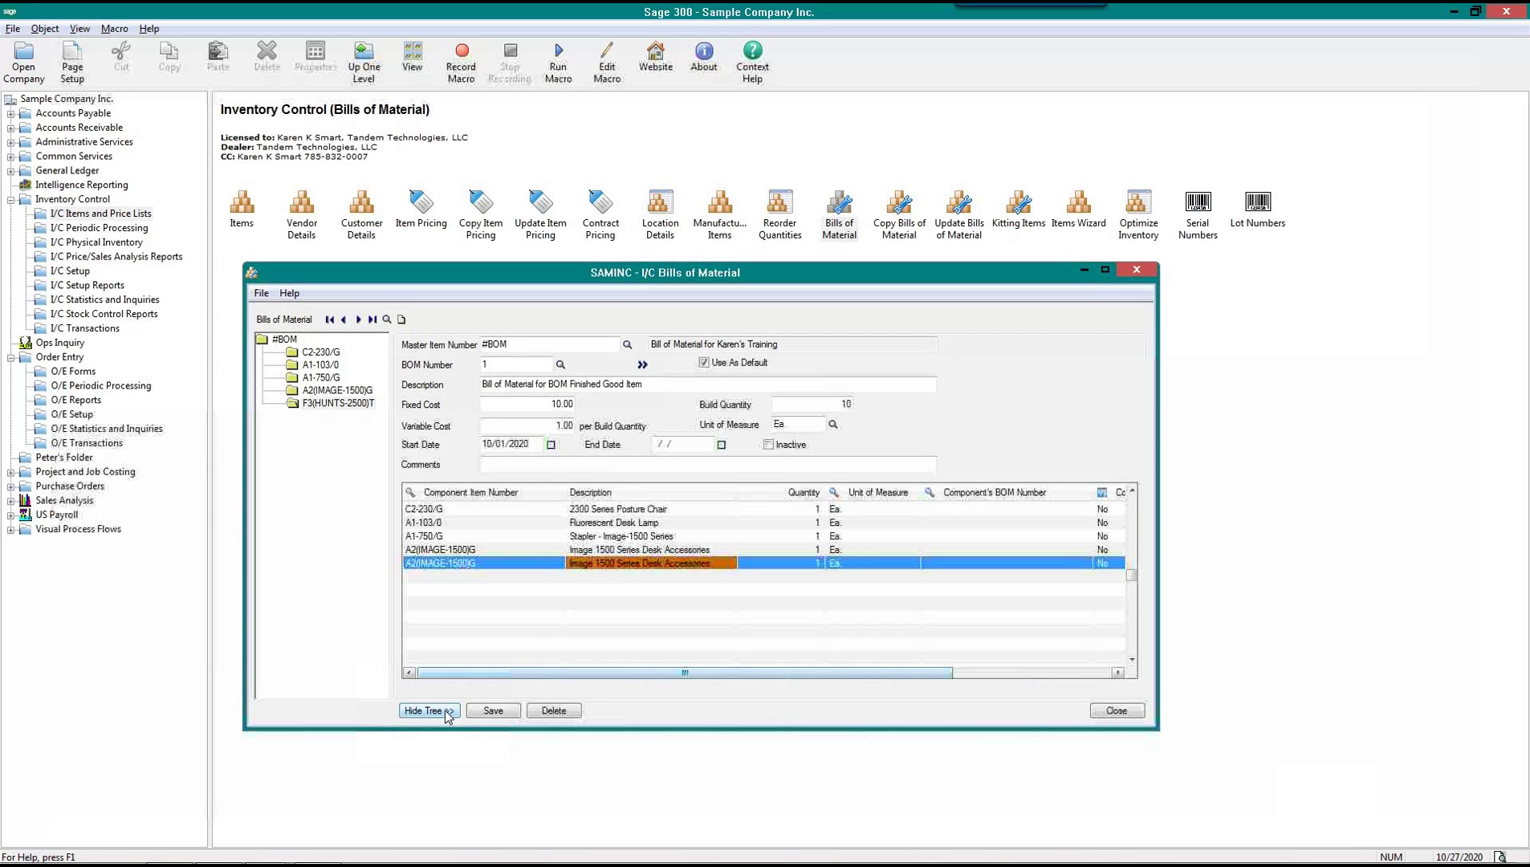
pyautogui.click(493, 711)
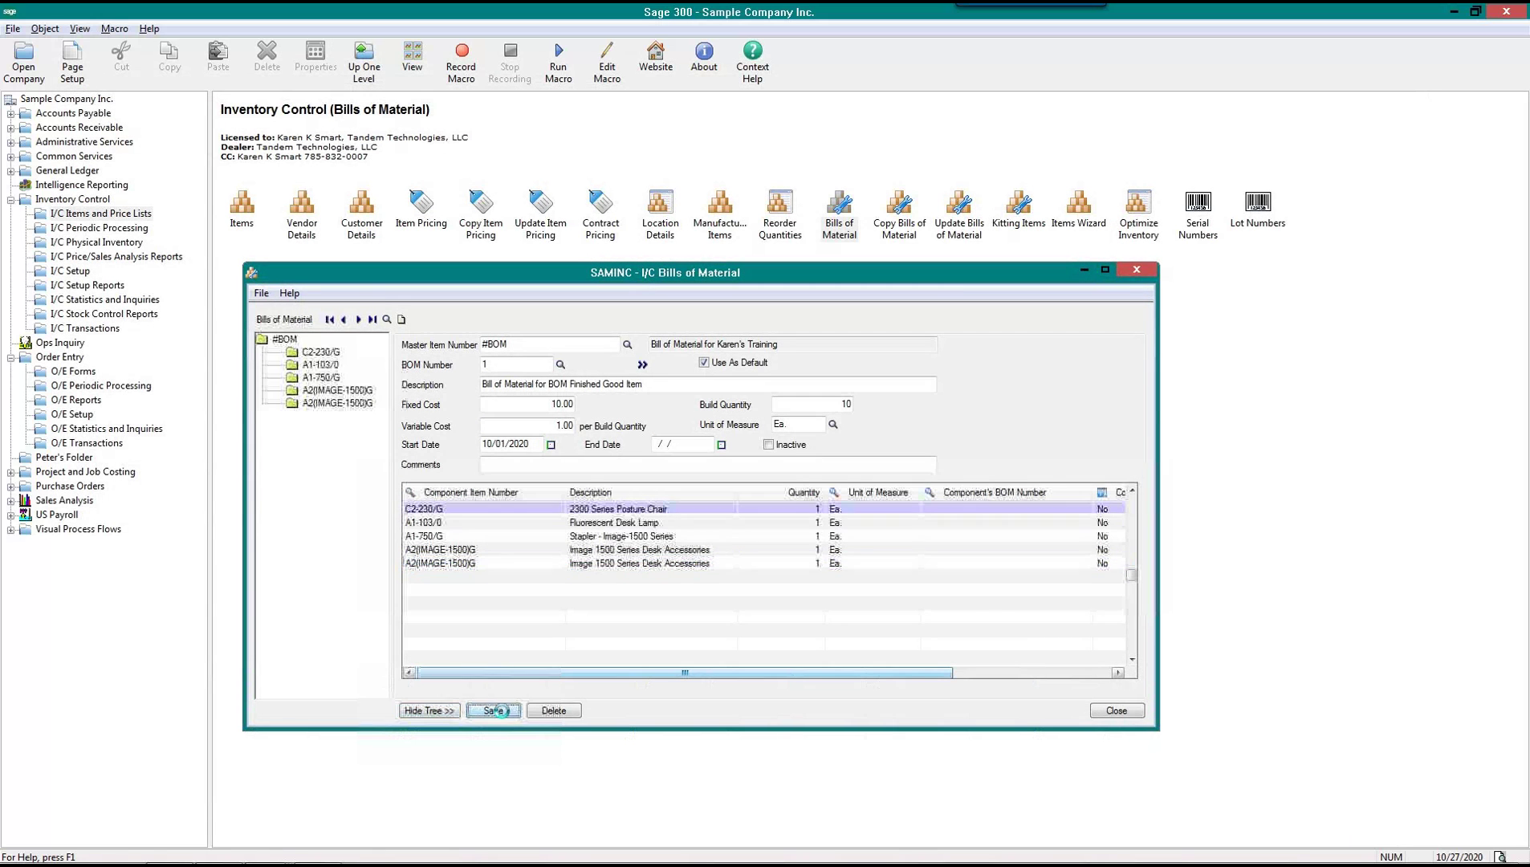
# Add item F3(HUNTS-2500)T, Hunts 2500 Series Filing Cabinet, as the sixth component with quantity 1 and save the bill
pyautogui.click(469, 565)
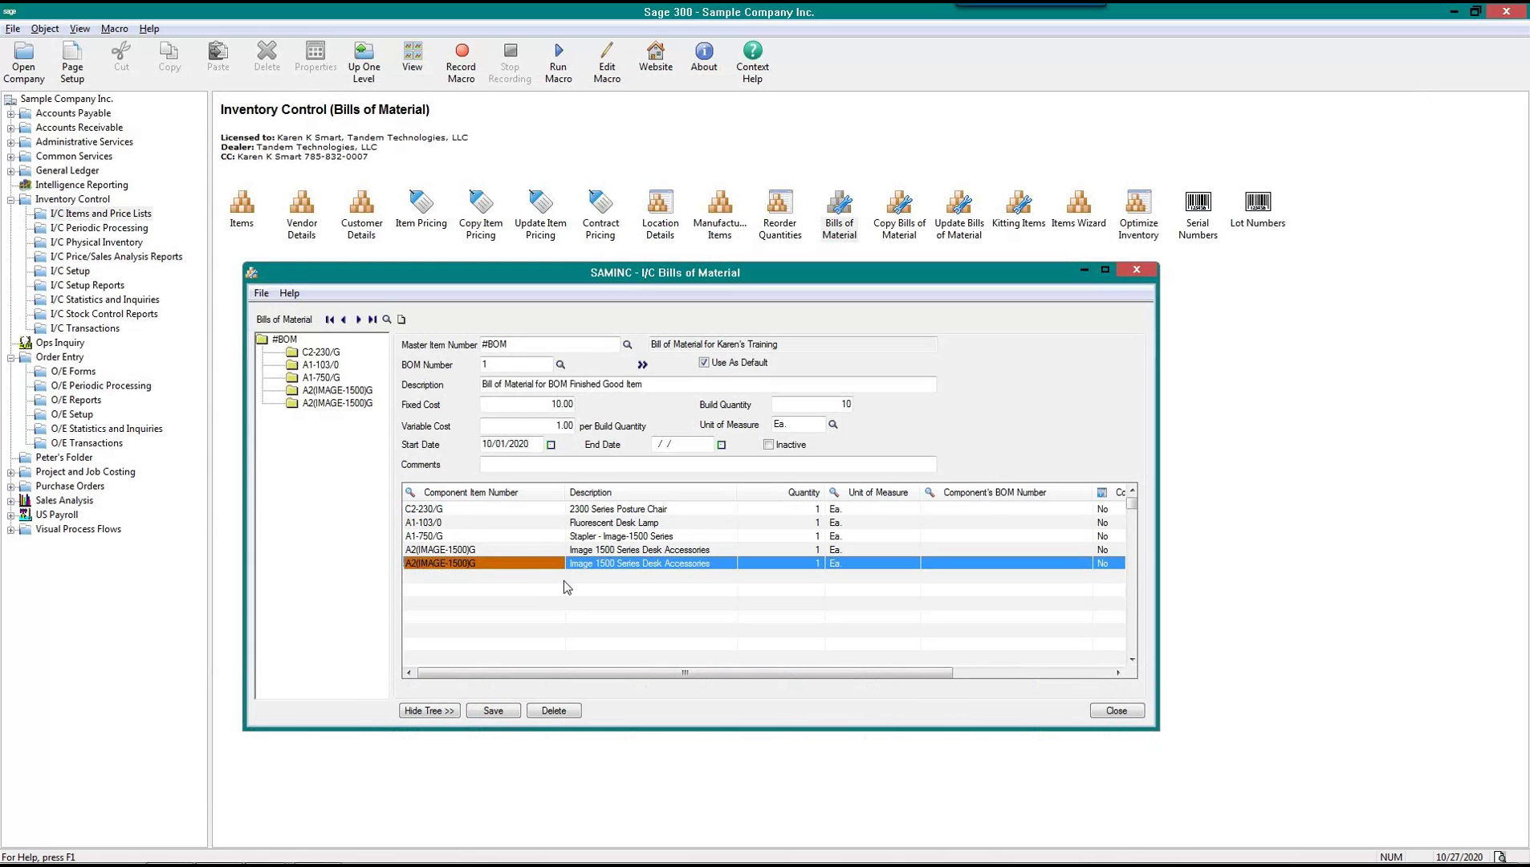
pyautogui.click(526, 591)
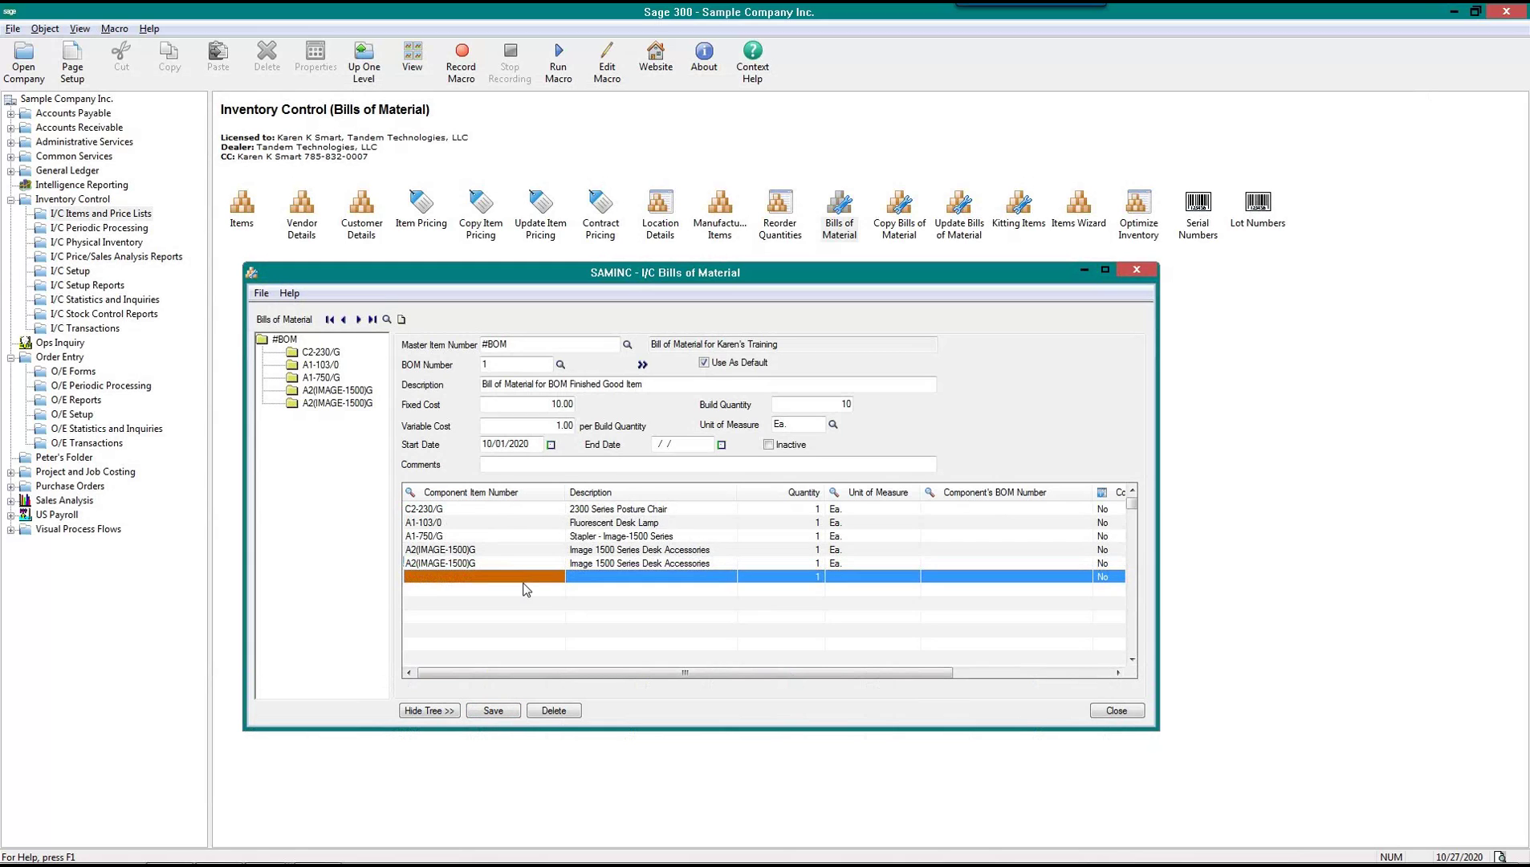
pyautogui.click(488, 492)
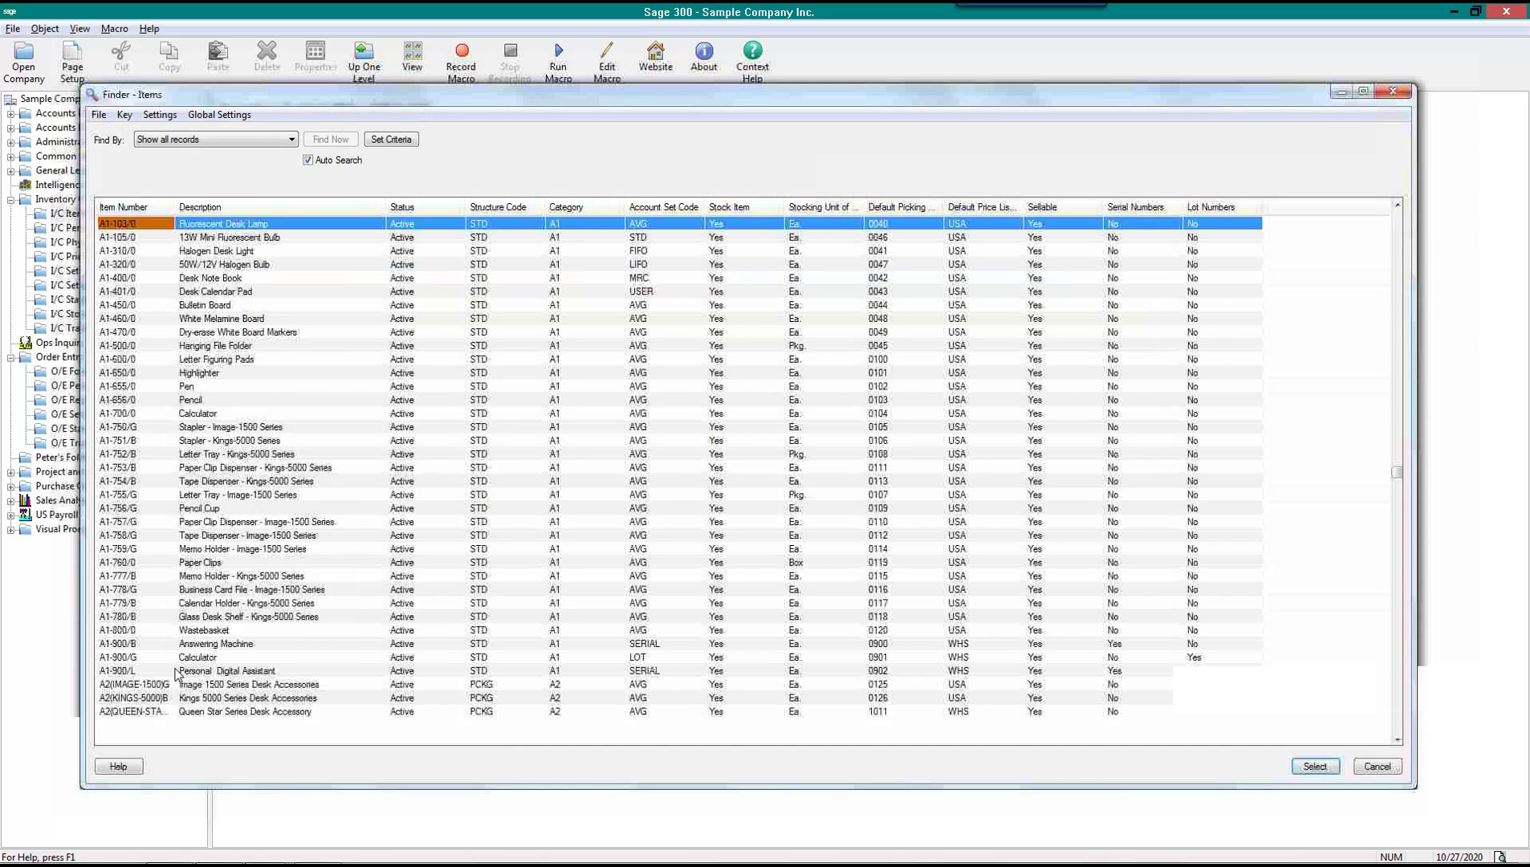
pyautogui.scroll(-13, 175, 685)
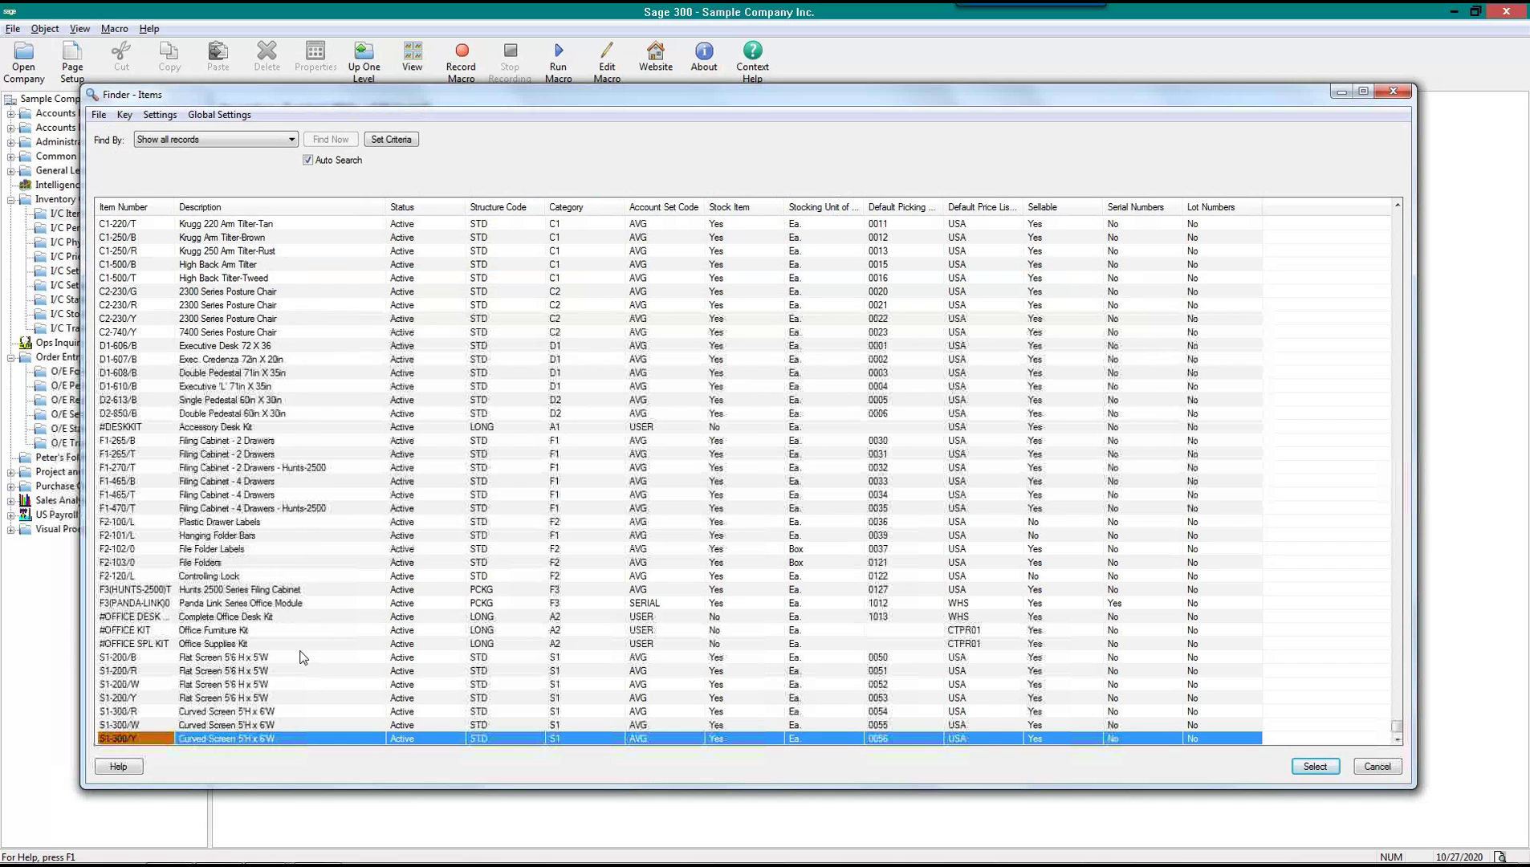
pyautogui.doubleClick(133, 590)
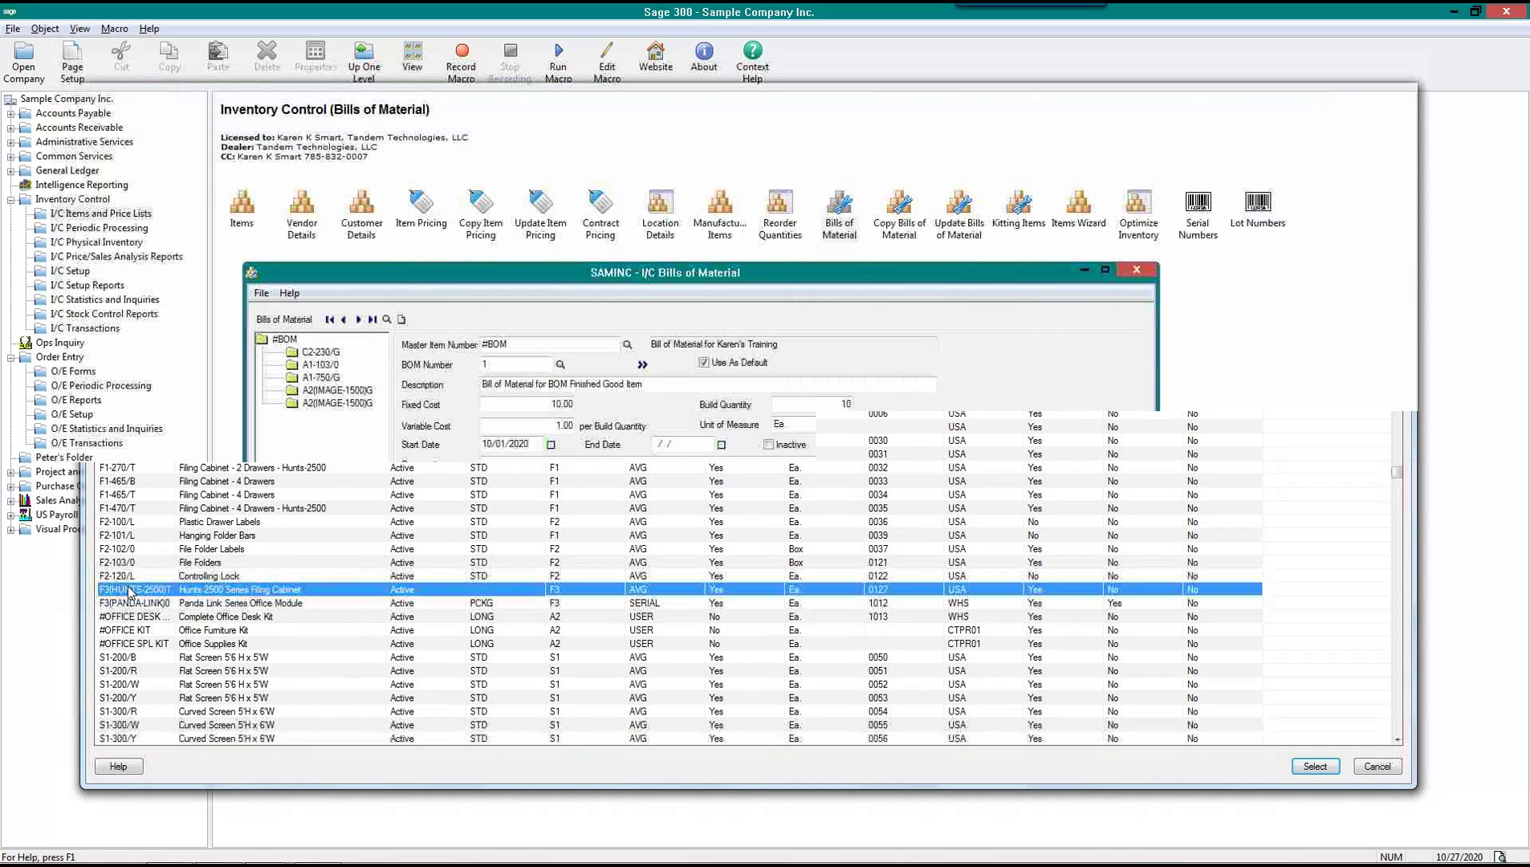
pyautogui.click(493, 710)
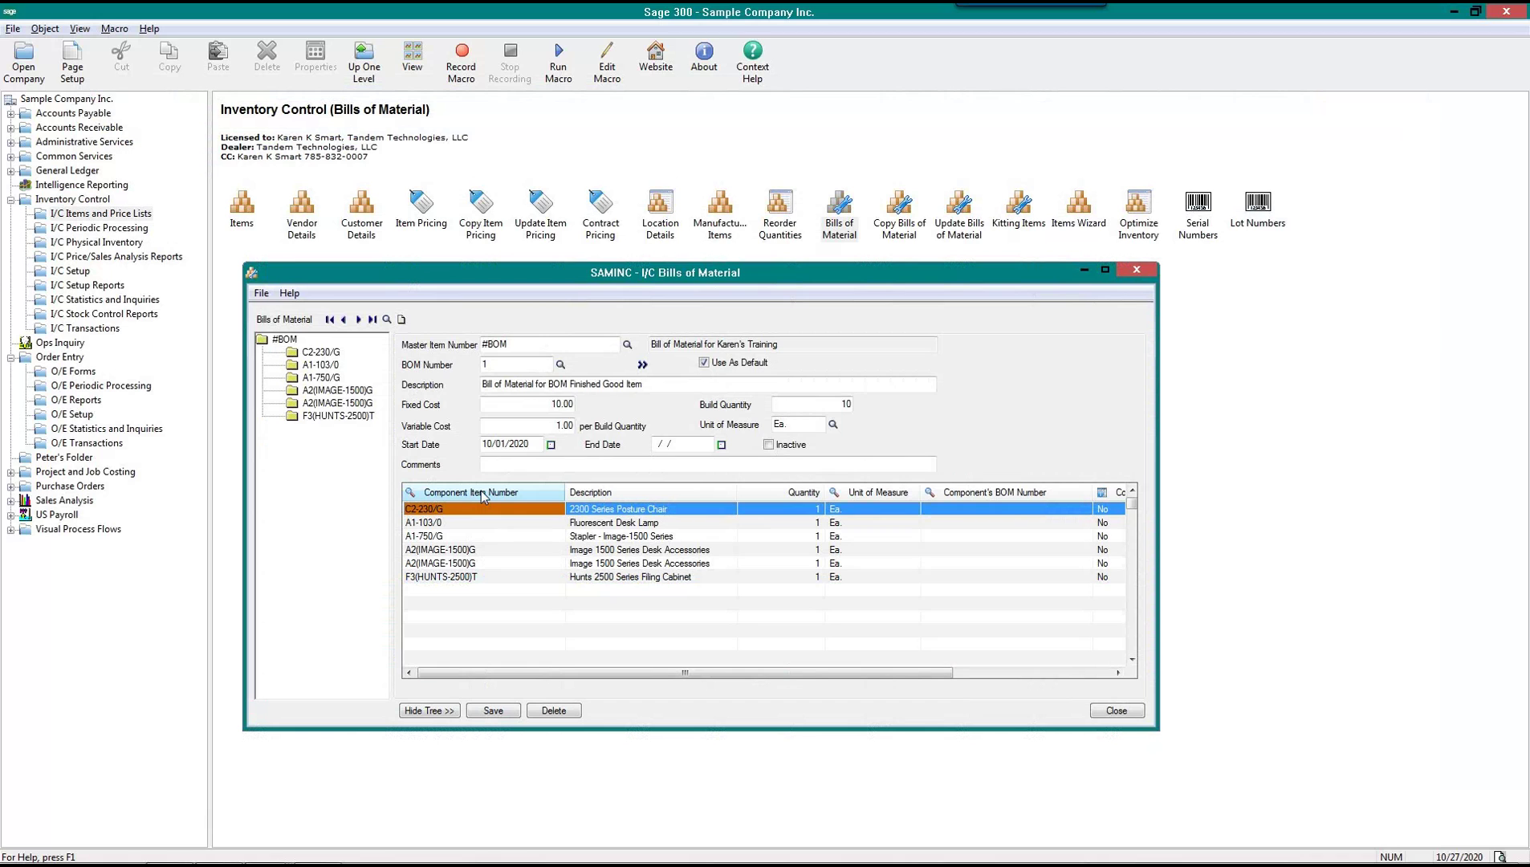
# Find and open bill of material number 1 of item F3(HUNTS-2500)T and examine its components
pyautogui.click(514, 344)
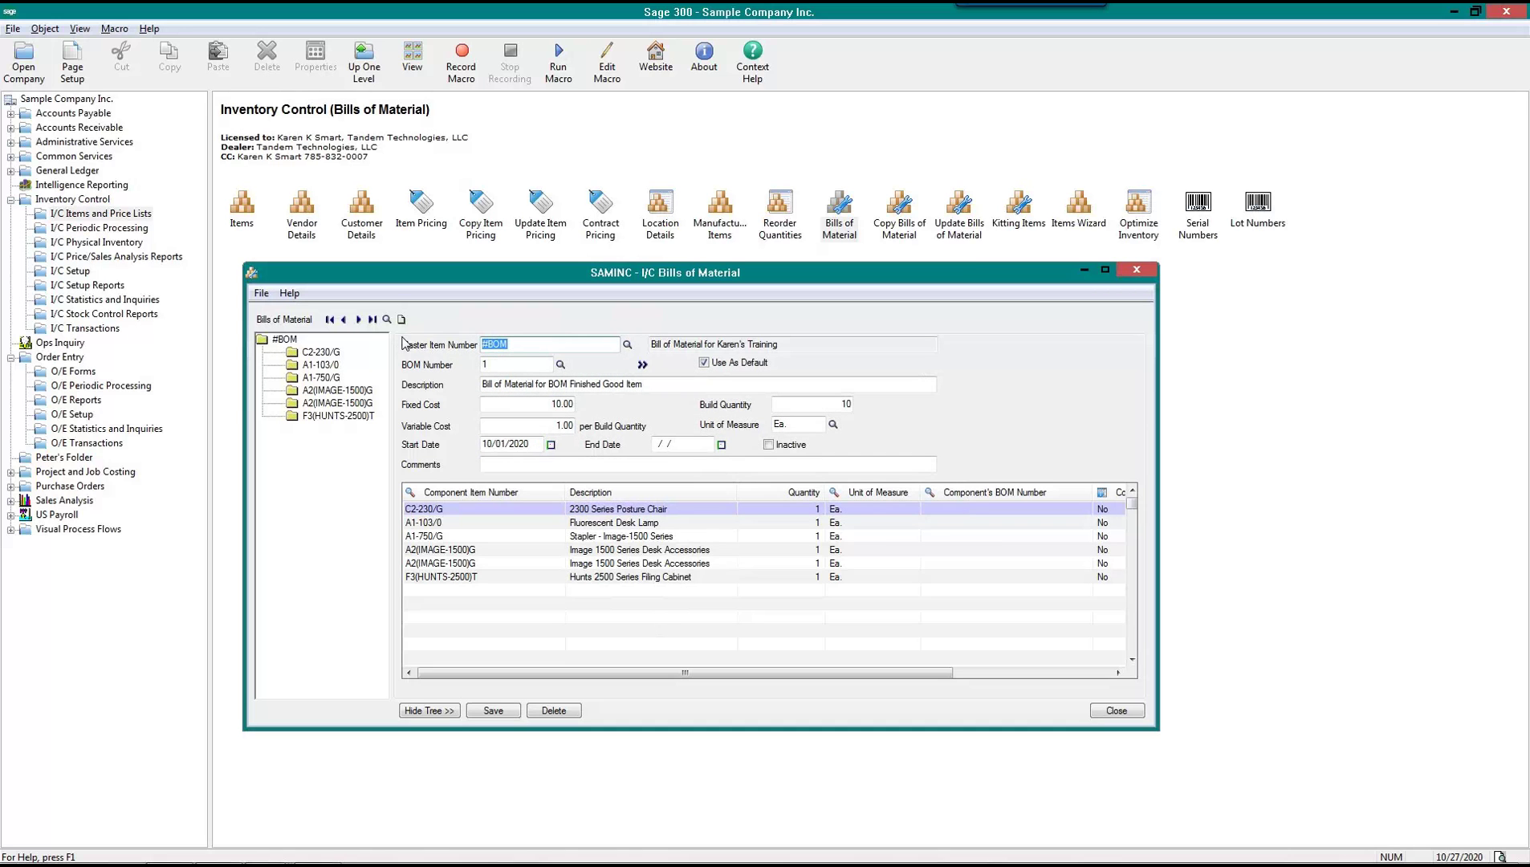
pyautogui.click(386, 319)
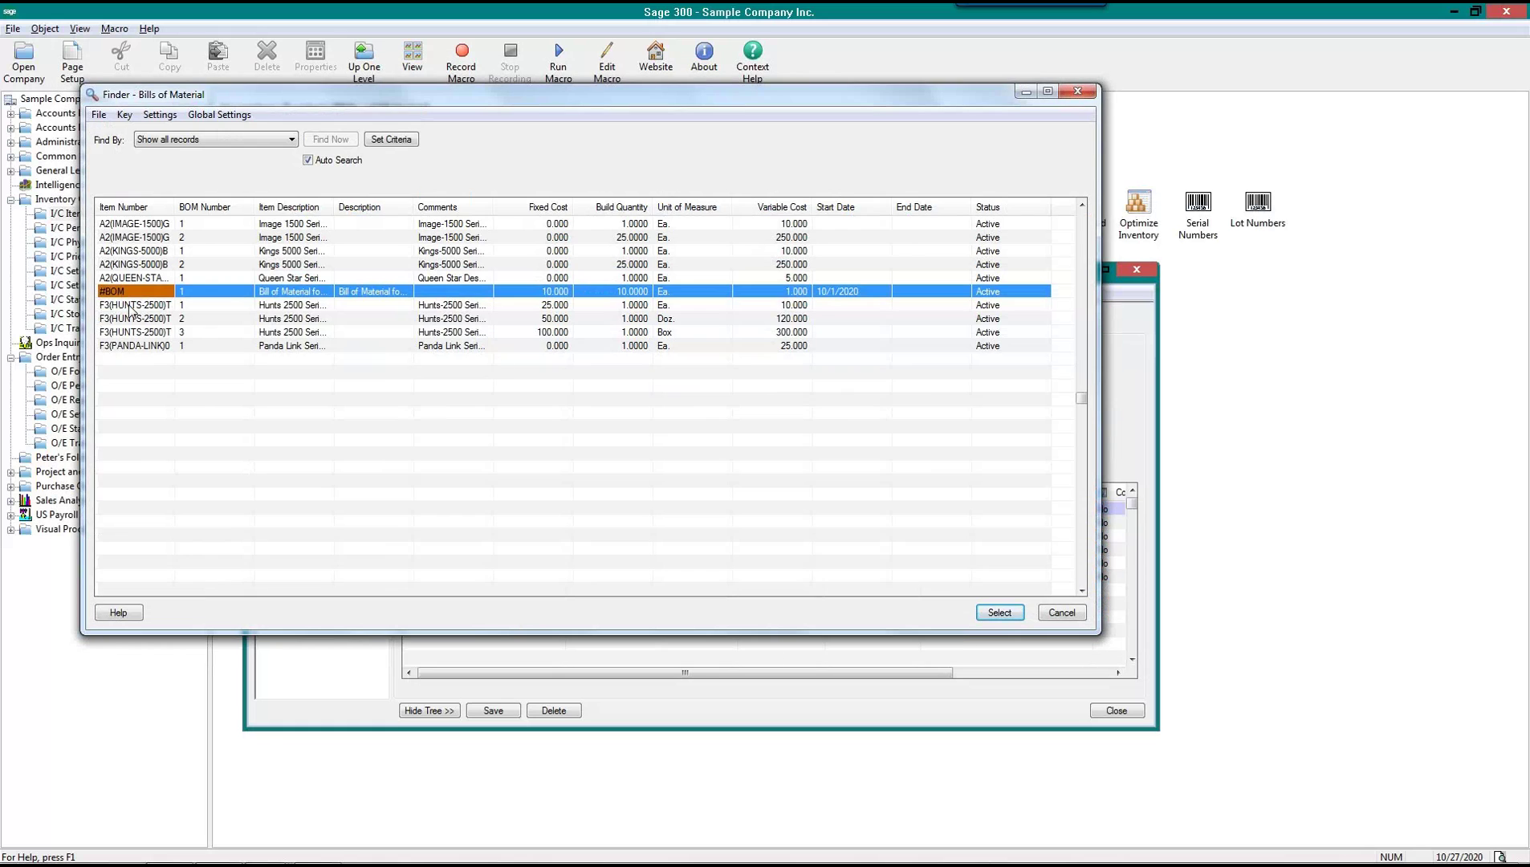
pyautogui.doubleClick(129, 305)
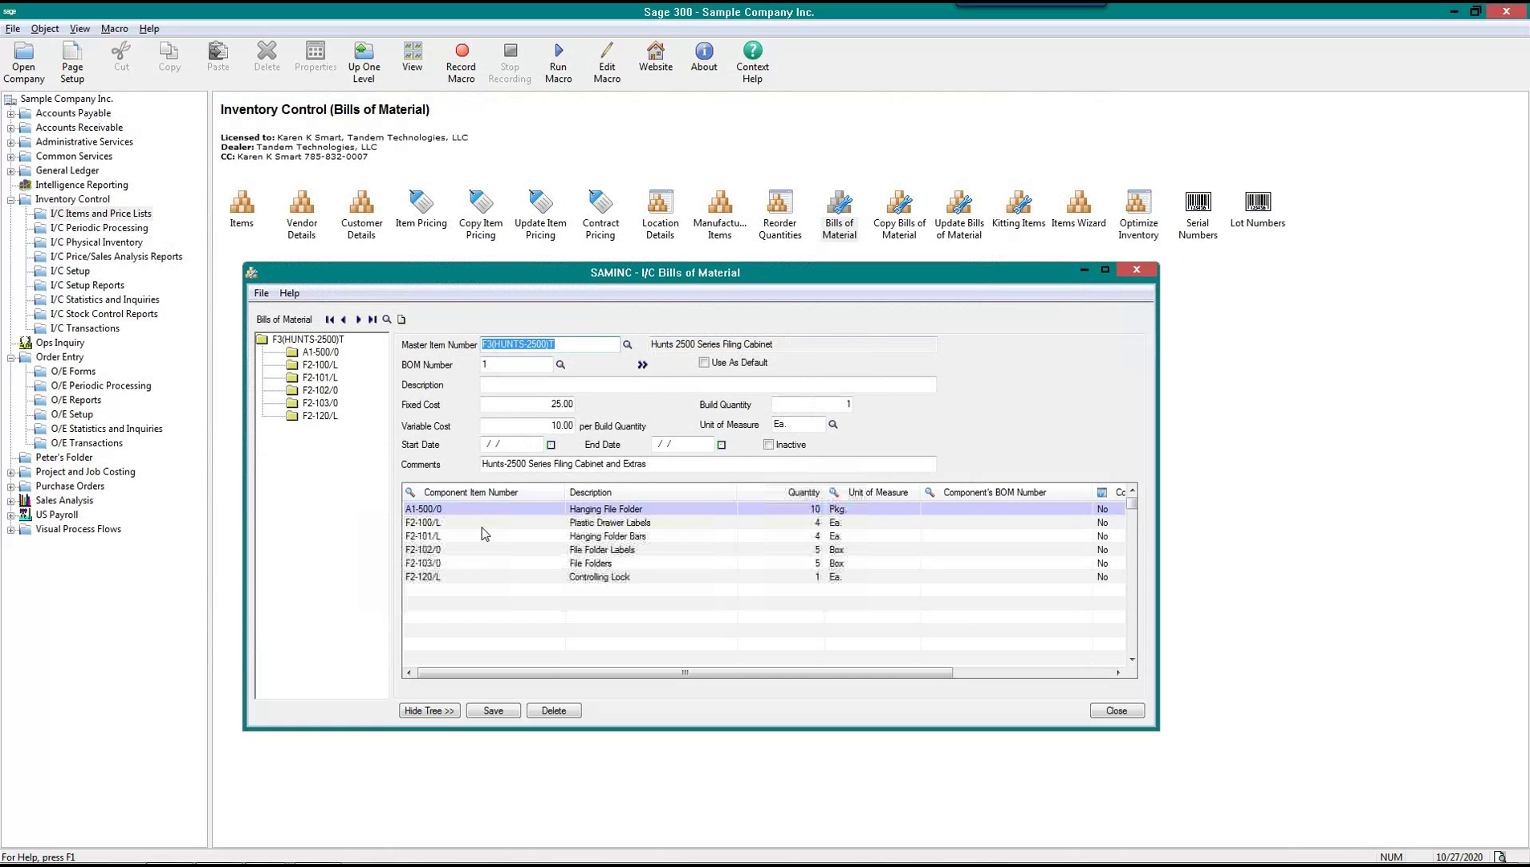
pyautogui.click(482, 527)
pyautogui.click(444, 508)
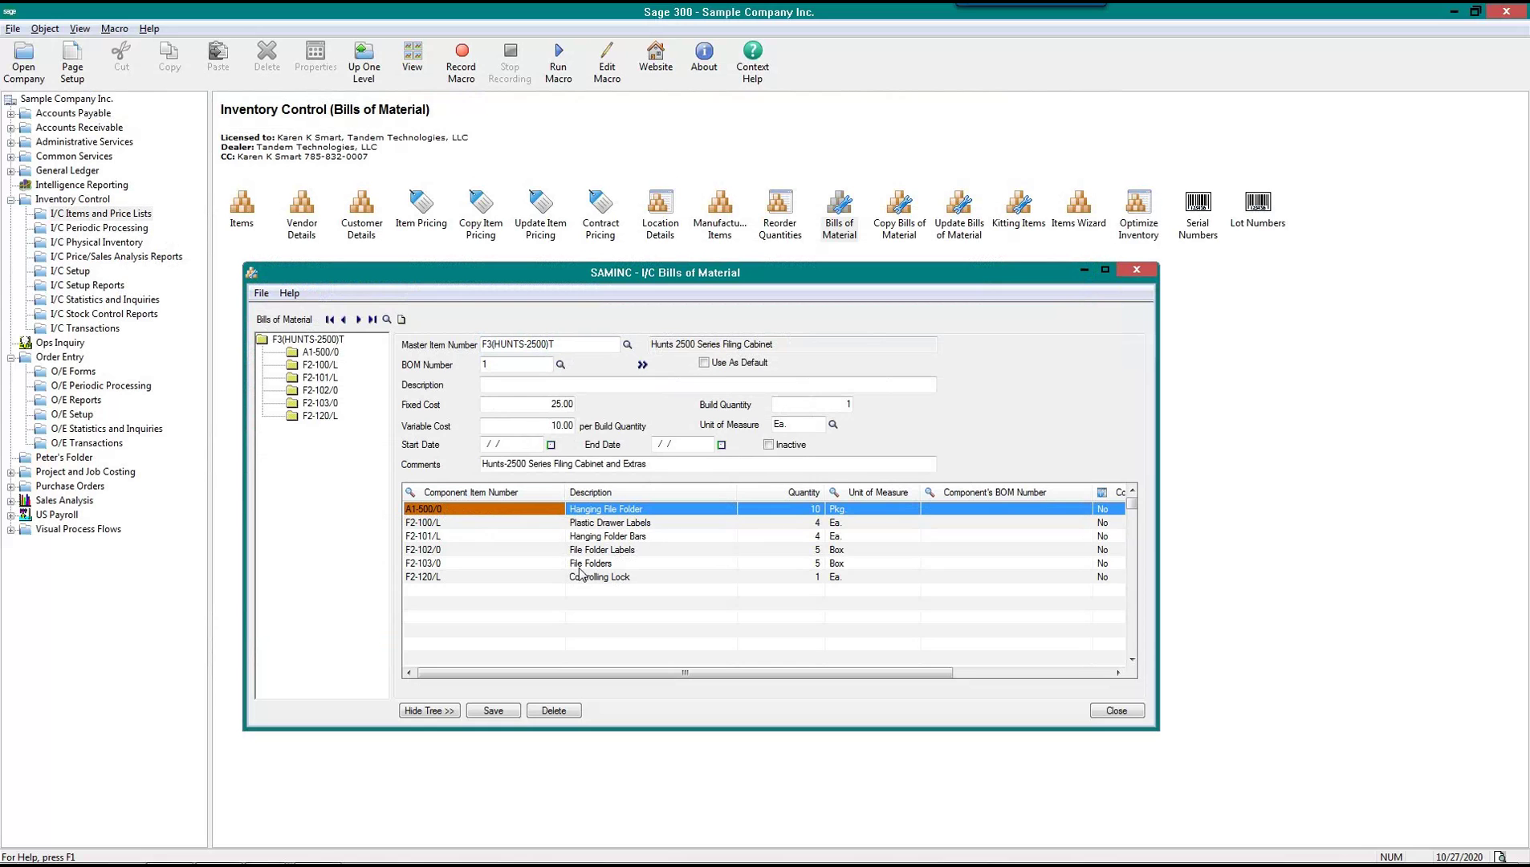
# Display the first bill of material, A2(IMAGE-1500)G, and enlarge the window to show its whole component list
pyautogui.click(331, 320)
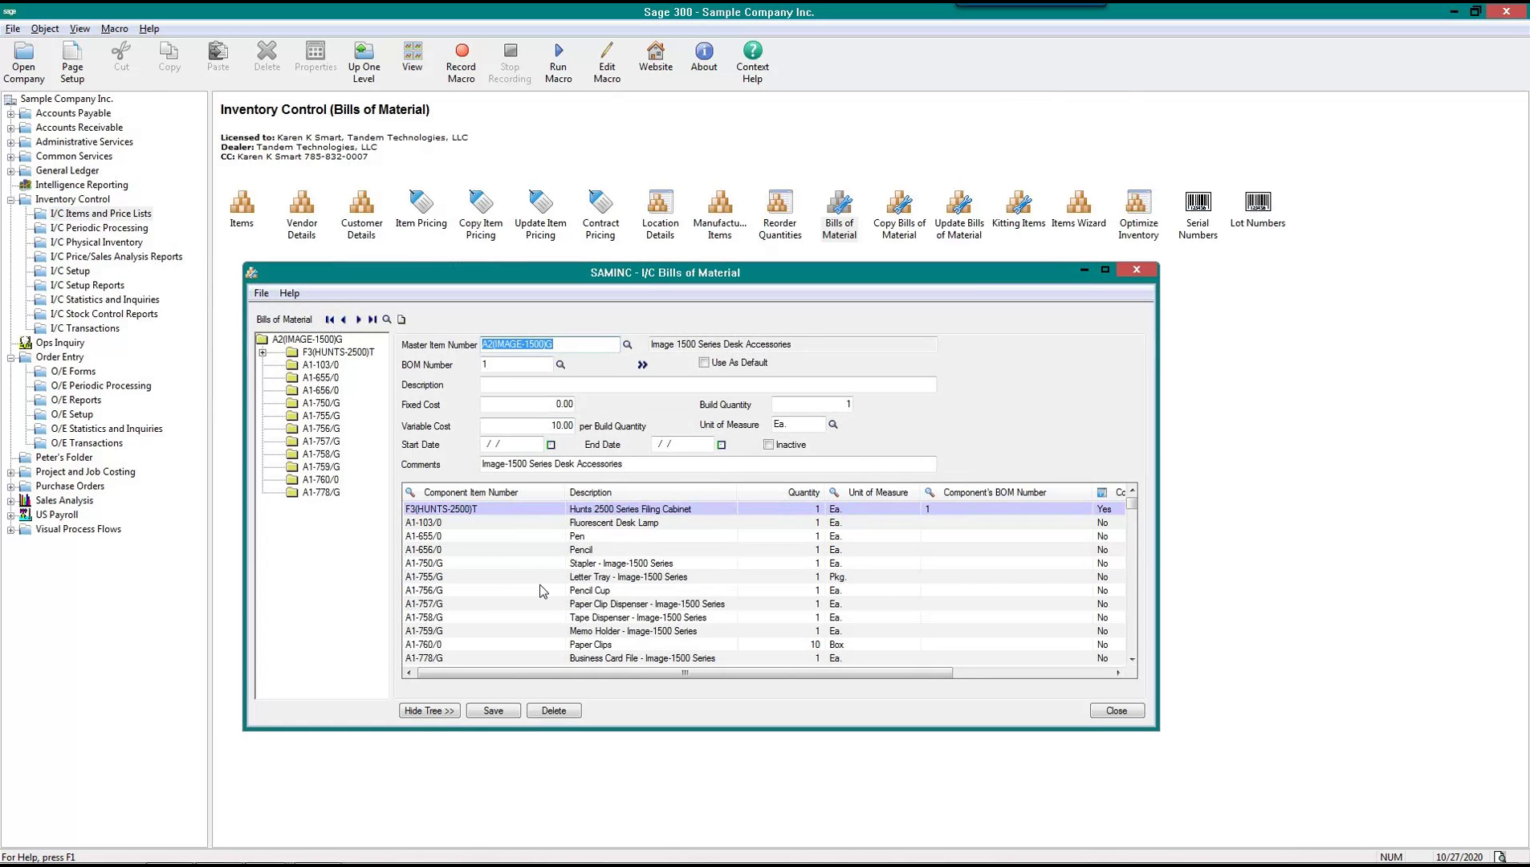
pyautogui.moveTo(639, 264); pyautogui.dragTo(639, 173)
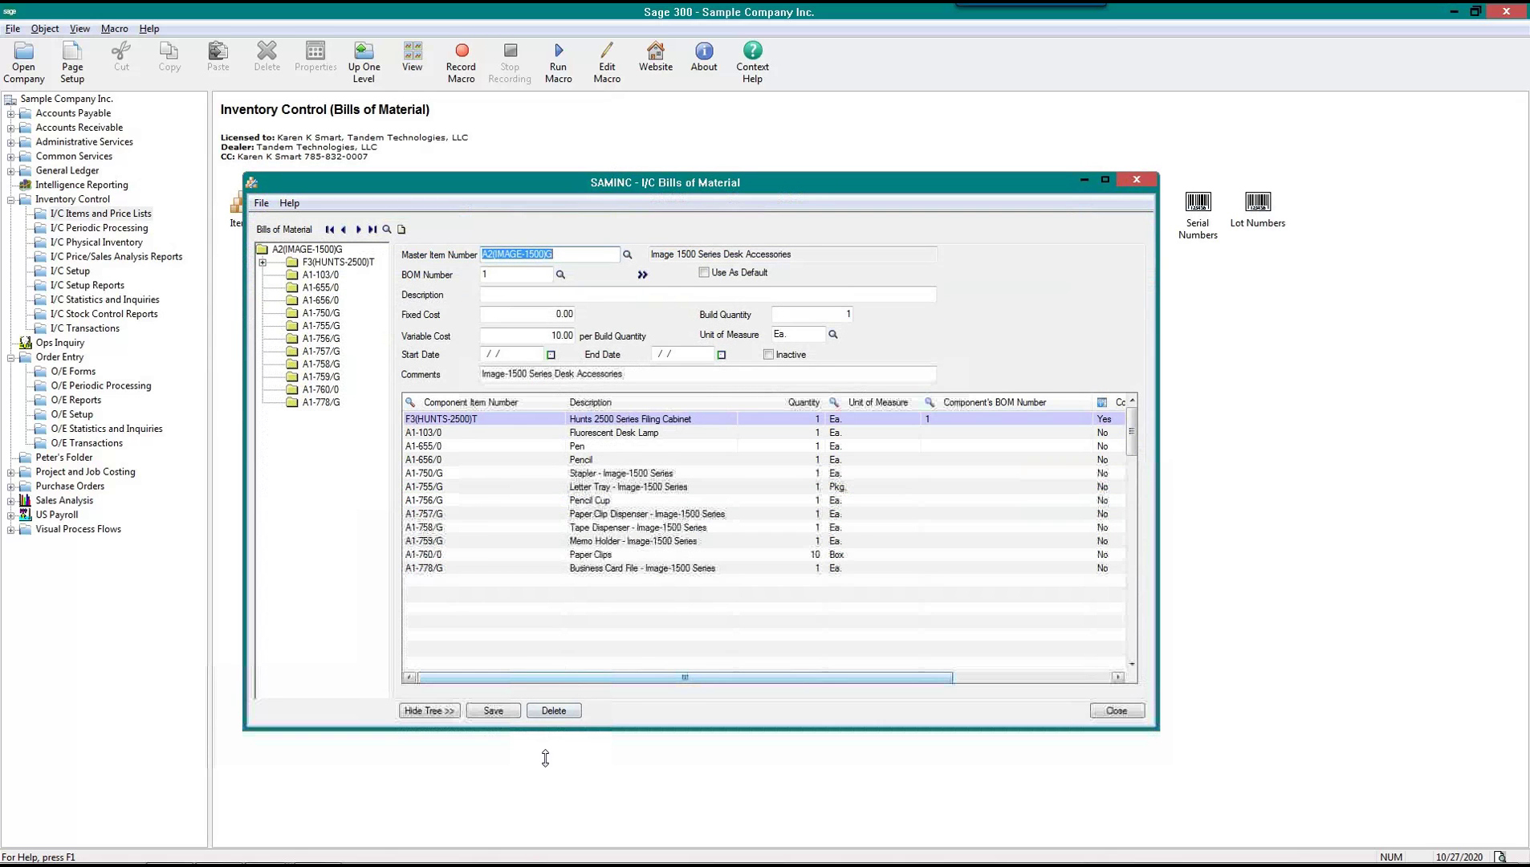
pyautogui.moveTo(545, 758); pyautogui.dragTo(546, 797)
# Expand the F3(HUNTS-2500)T subassembly in the bill's tree and examine its nested components
pyautogui.click(283, 253)
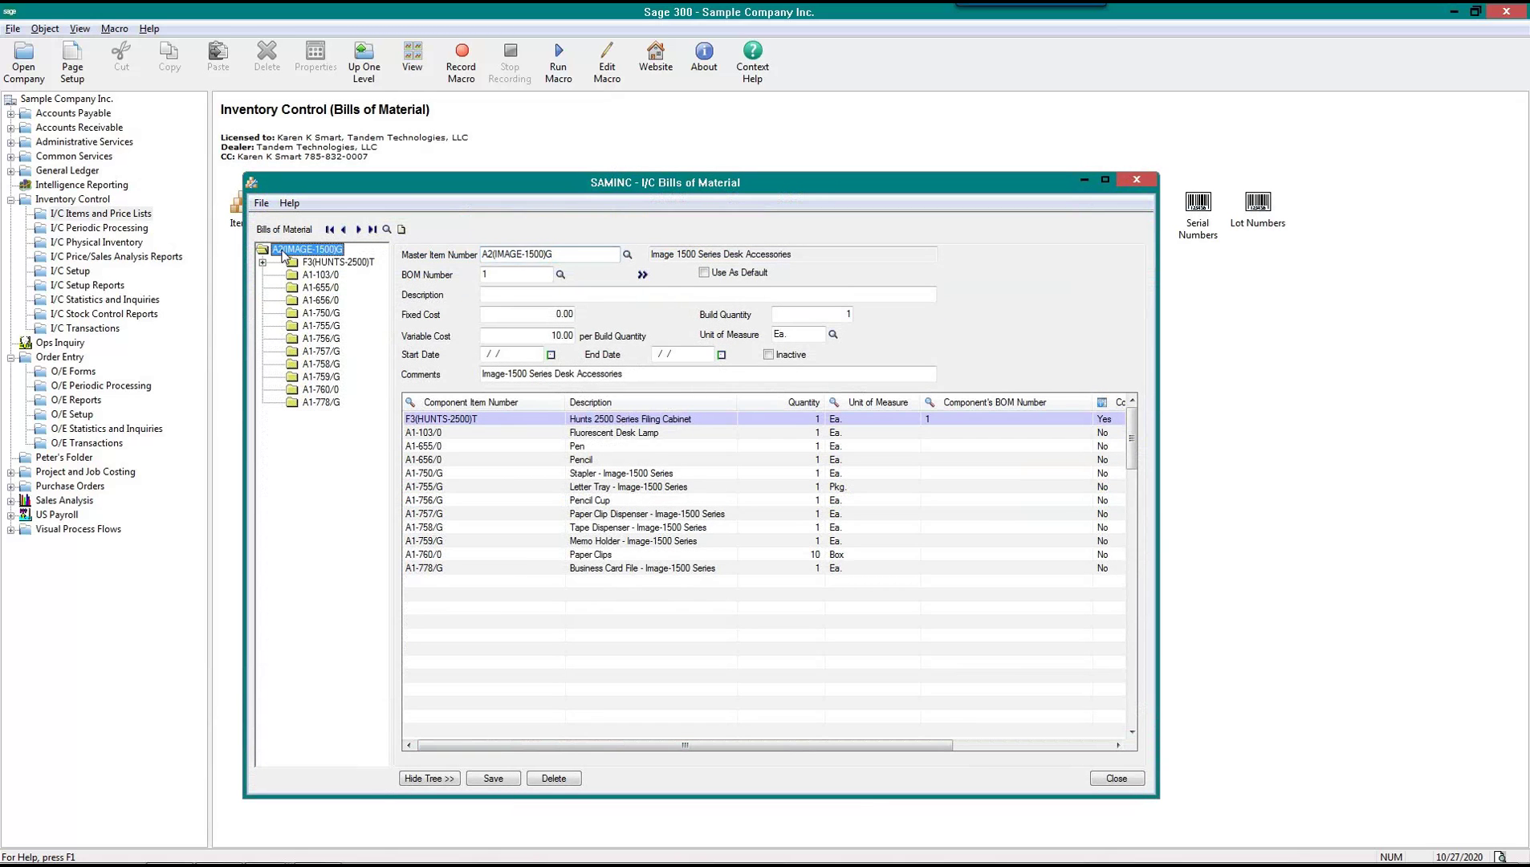
pyautogui.click(326, 265)
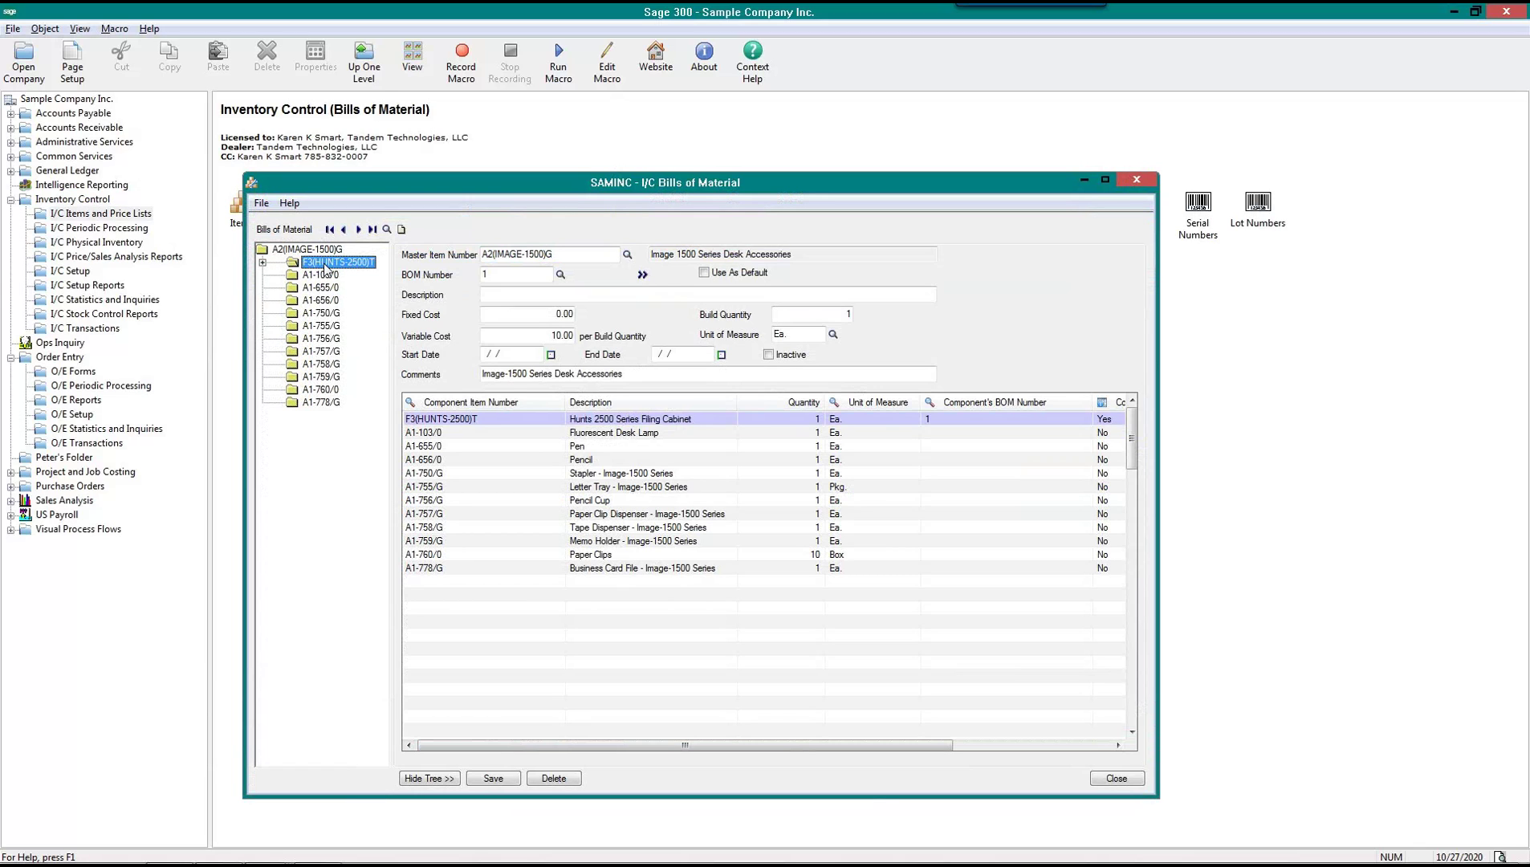
pyautogui.click(263, 262)
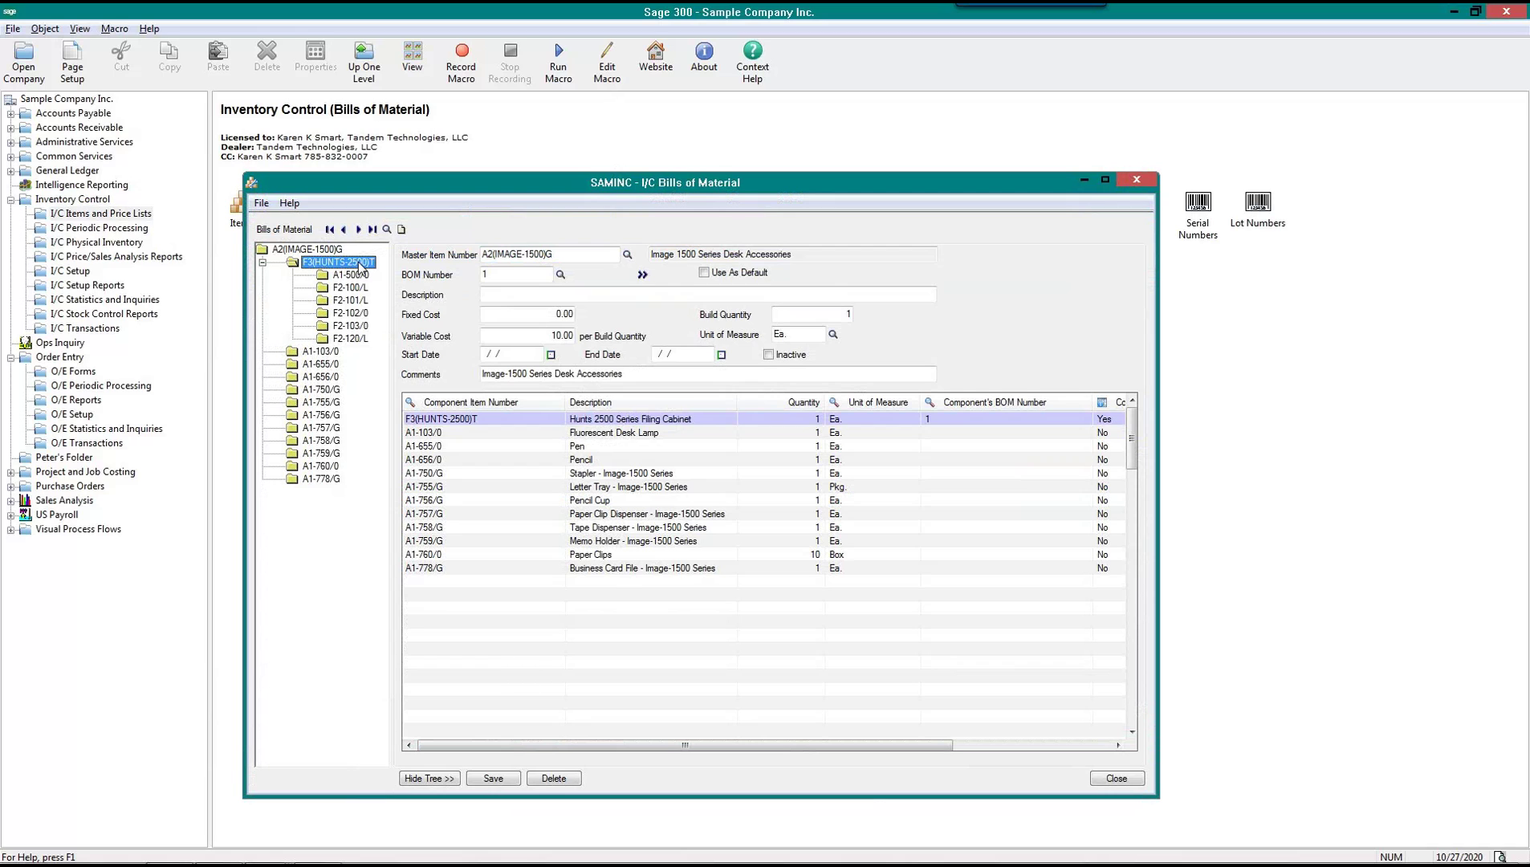
pyautogui.click(346, 291)
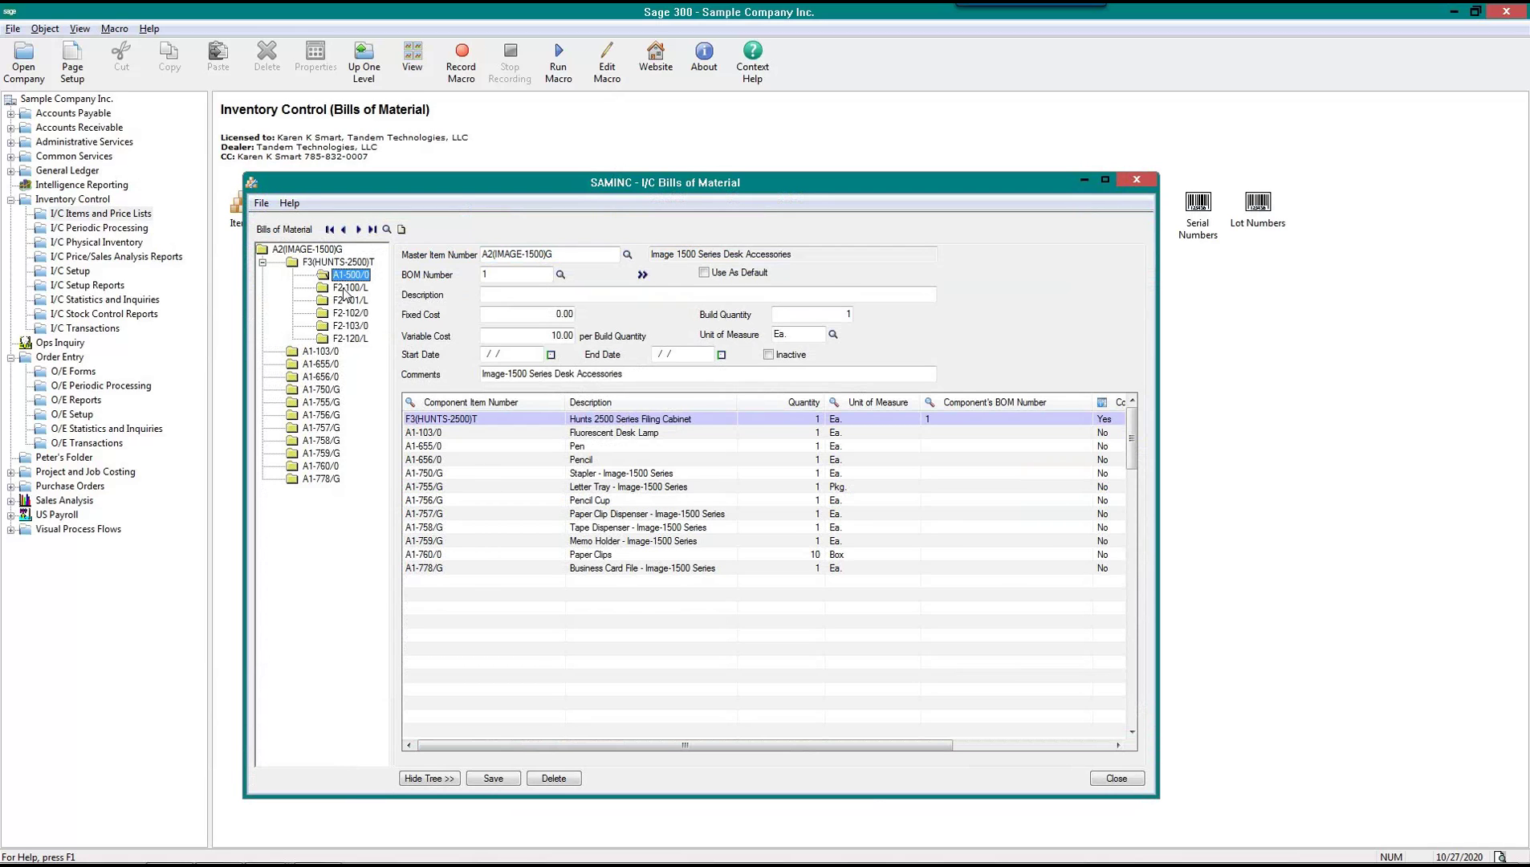
pyautogui.click(347, 301)
pyautogui.click(353, 311)
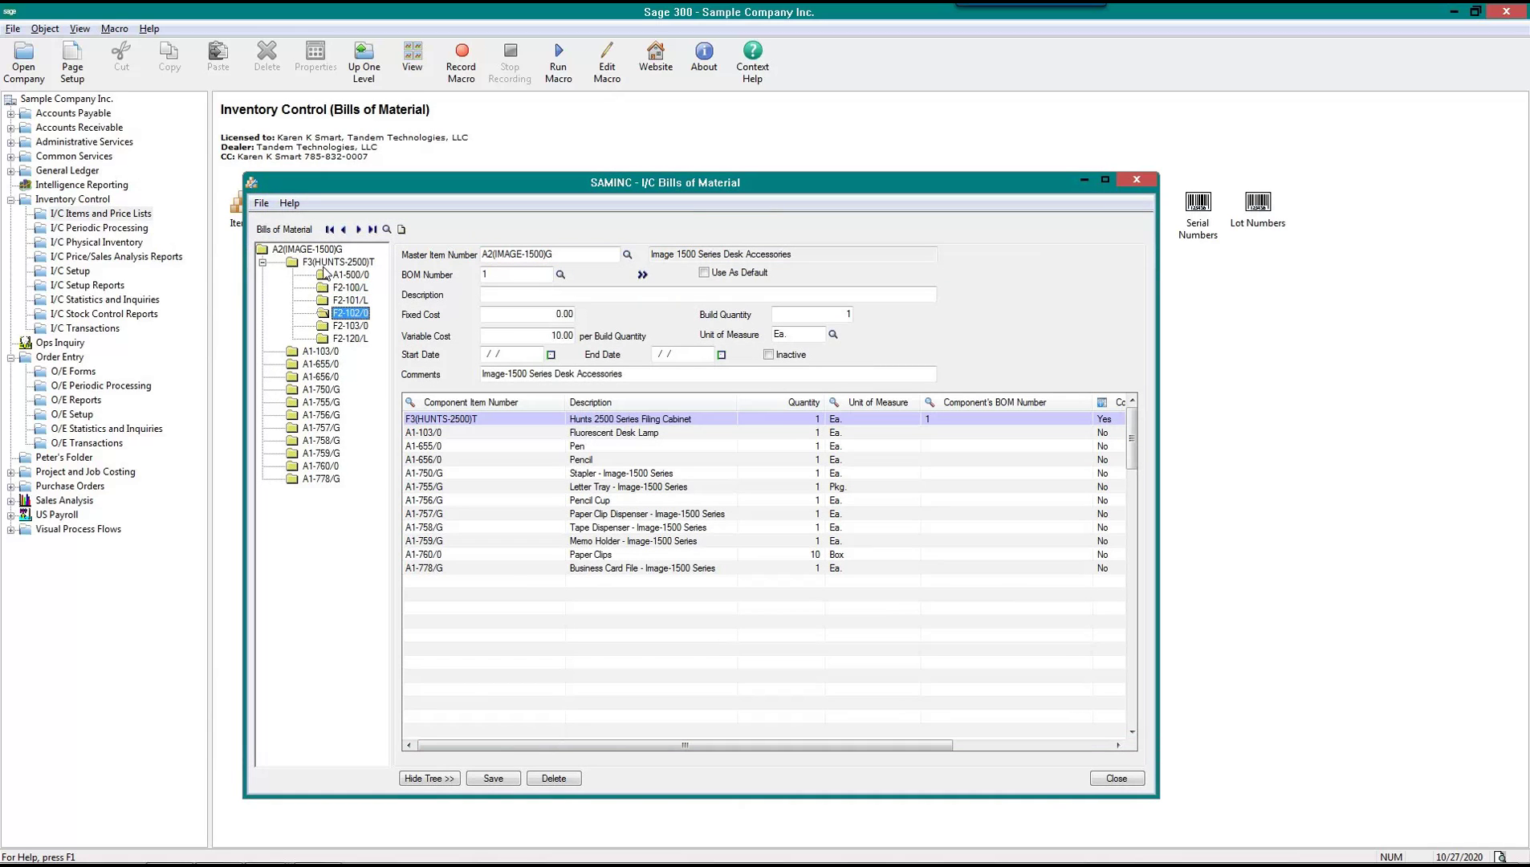
pyautogui.click(322, 265)
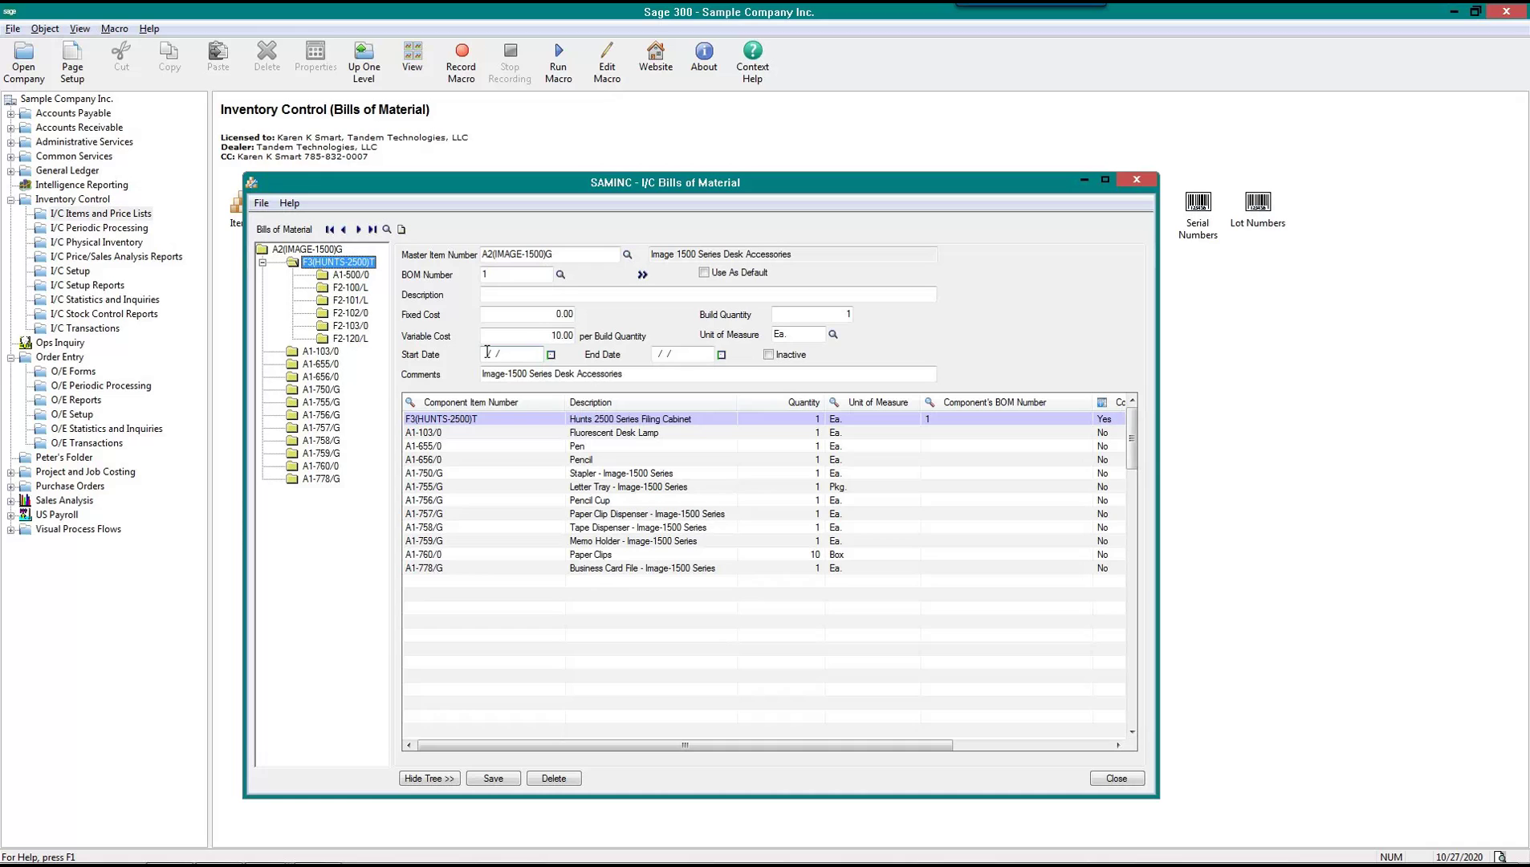
# Open the component bill of material of F3(HUNTS-2500)T from the tree, examine its costs and component list, and close it
pyautogui.doubleClick(319, 265)
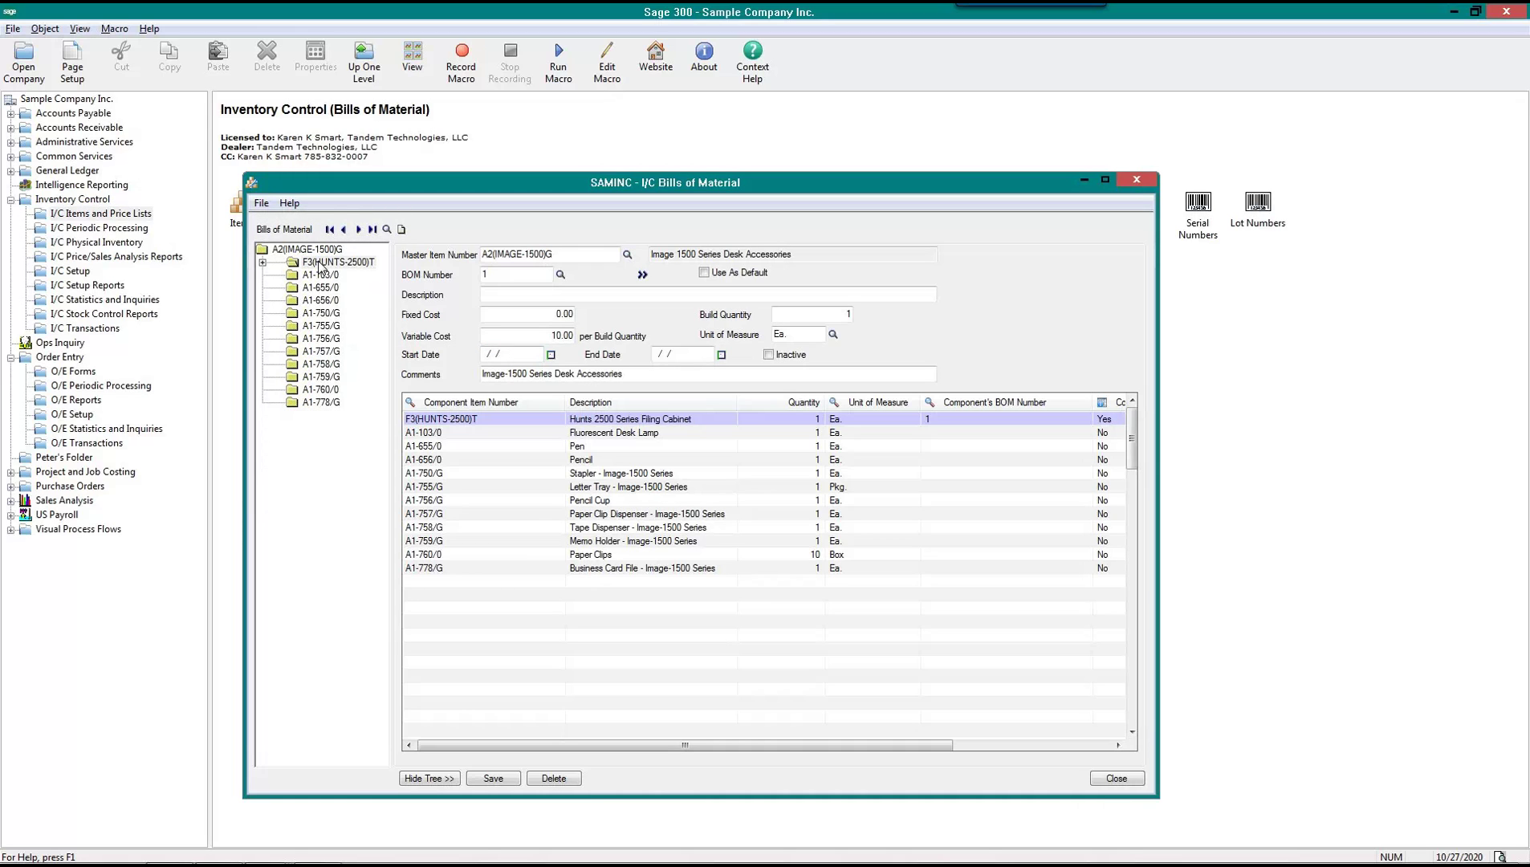
pyautogui.doubleClick(320, 266)
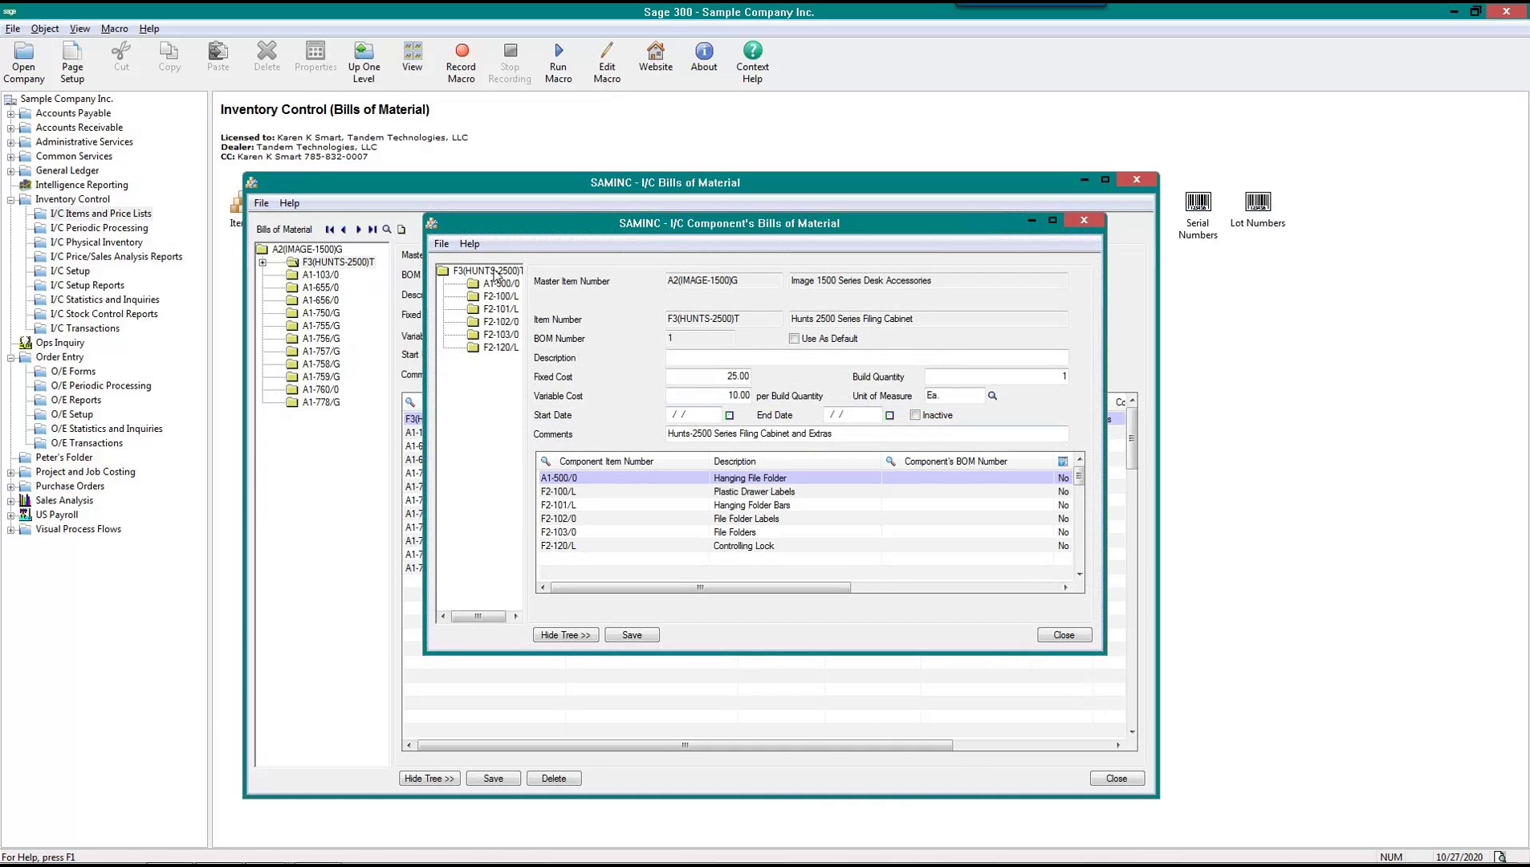
pyautogui.moveTo(650, 222); pyautogui.dragTo(717, 378)
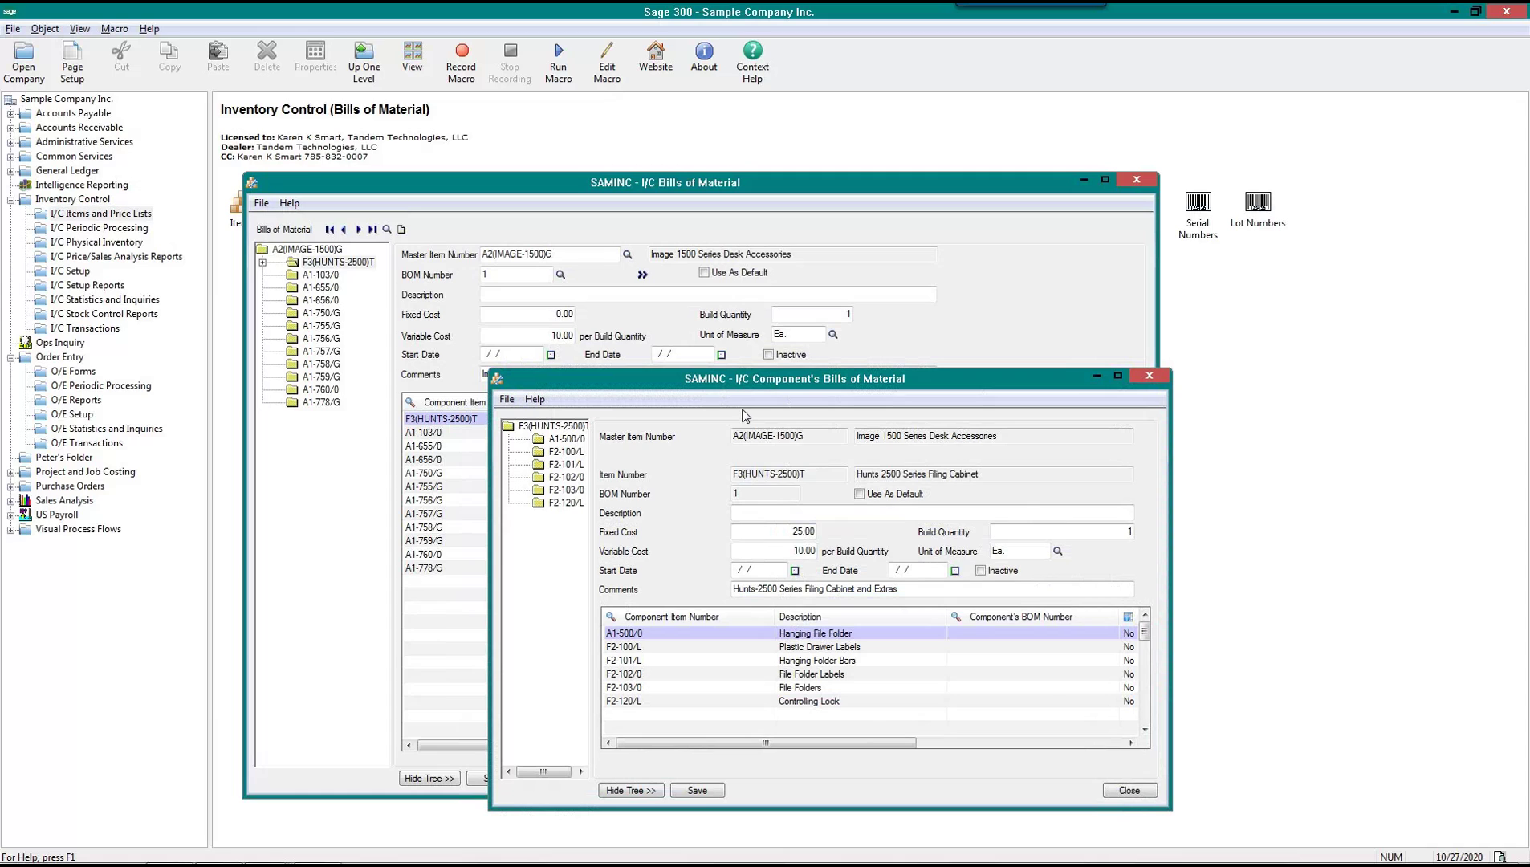
pyautogui.click(688, 648)
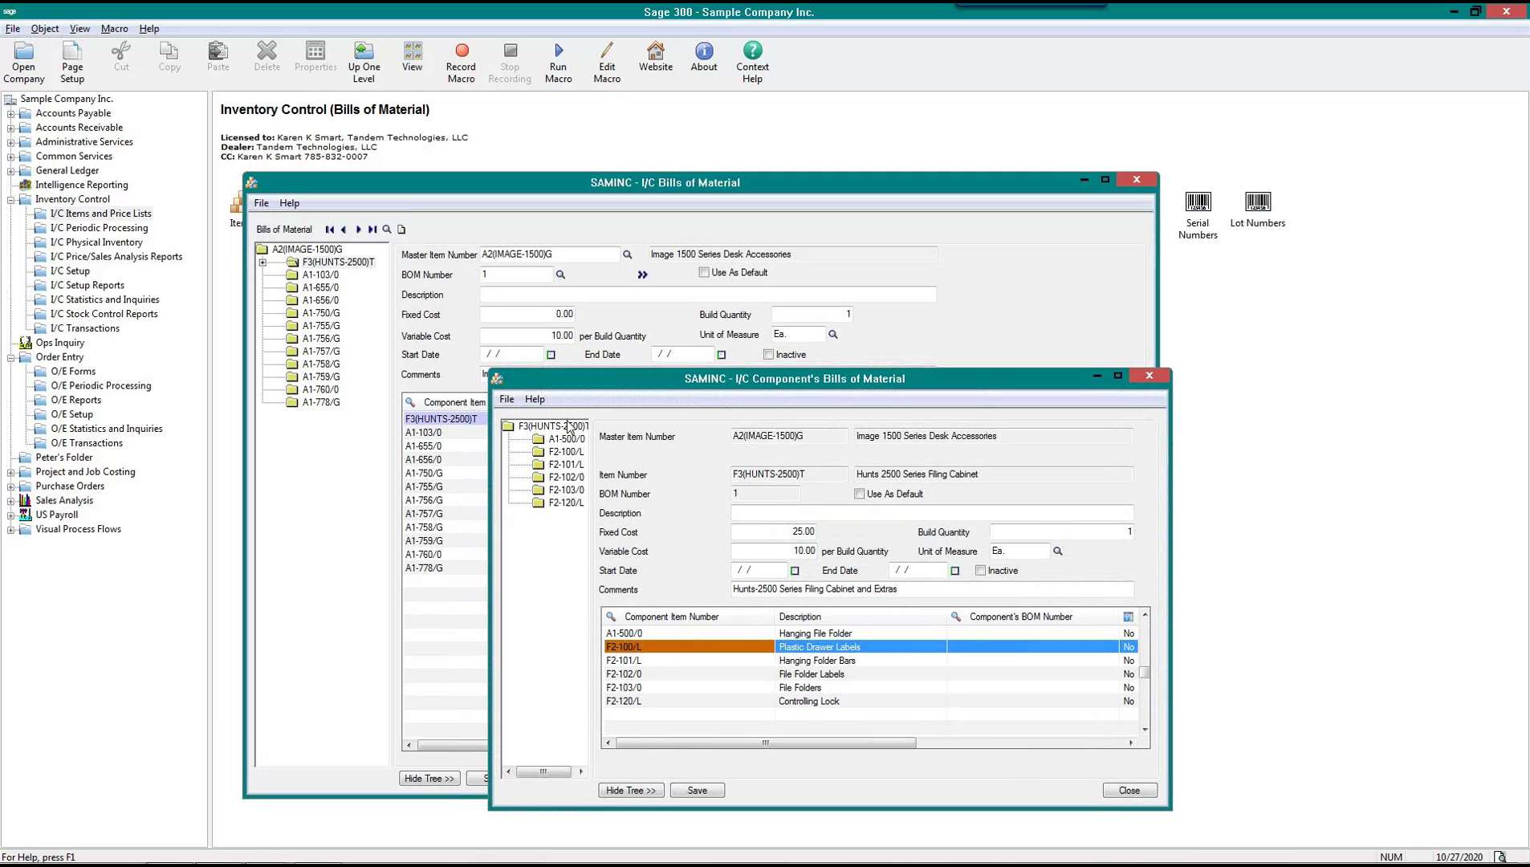
pyautogui.click(1127, 791)
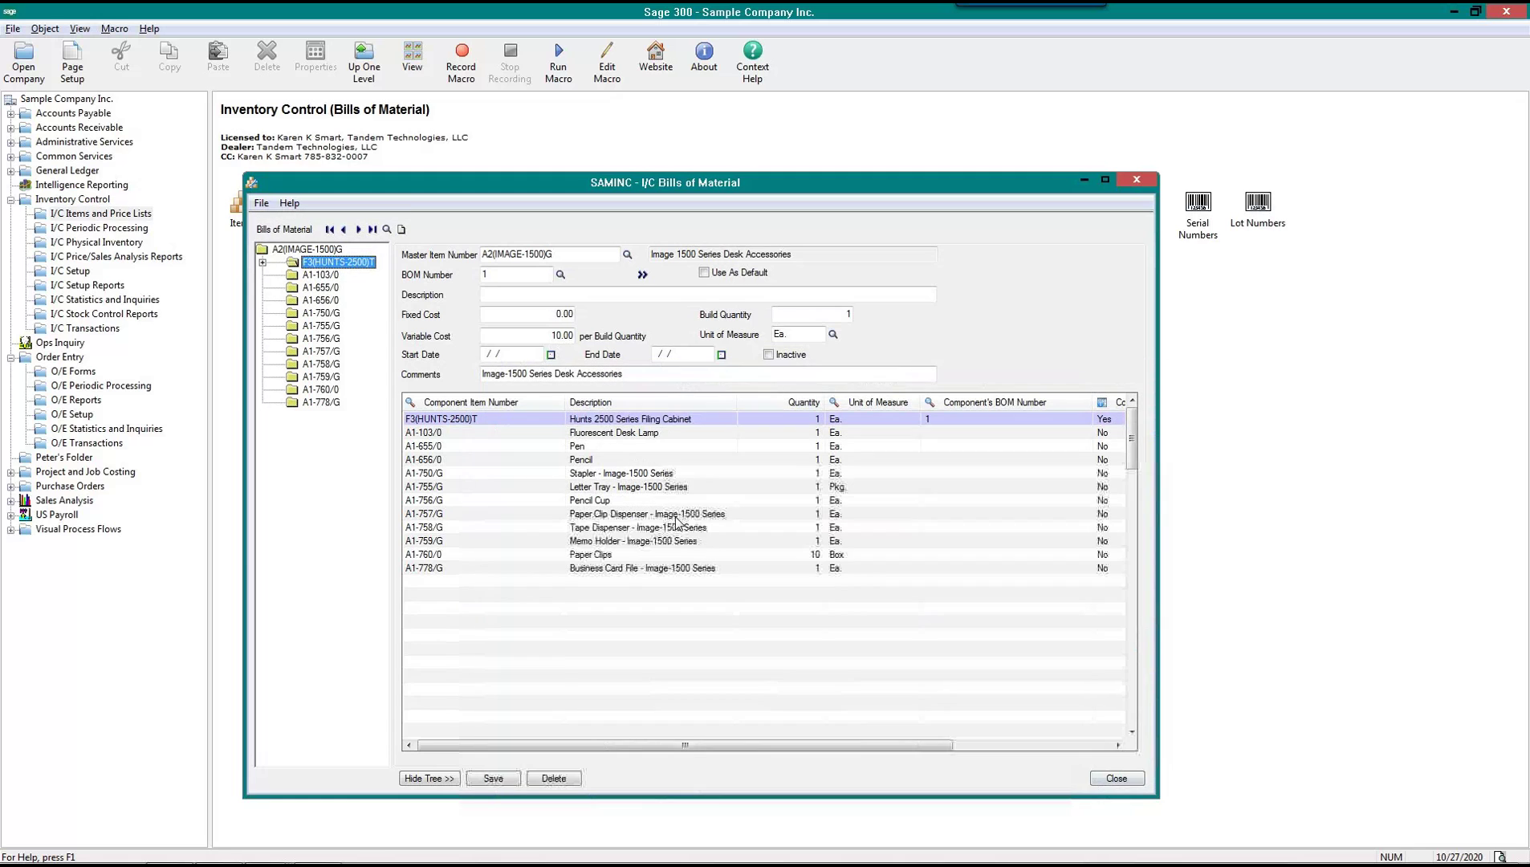
# Expand F3(HUNTS-2500)T in the tree and compare its nested items with the master item A2(IMAGE-1500)G
pyautogui.click(262, 262)
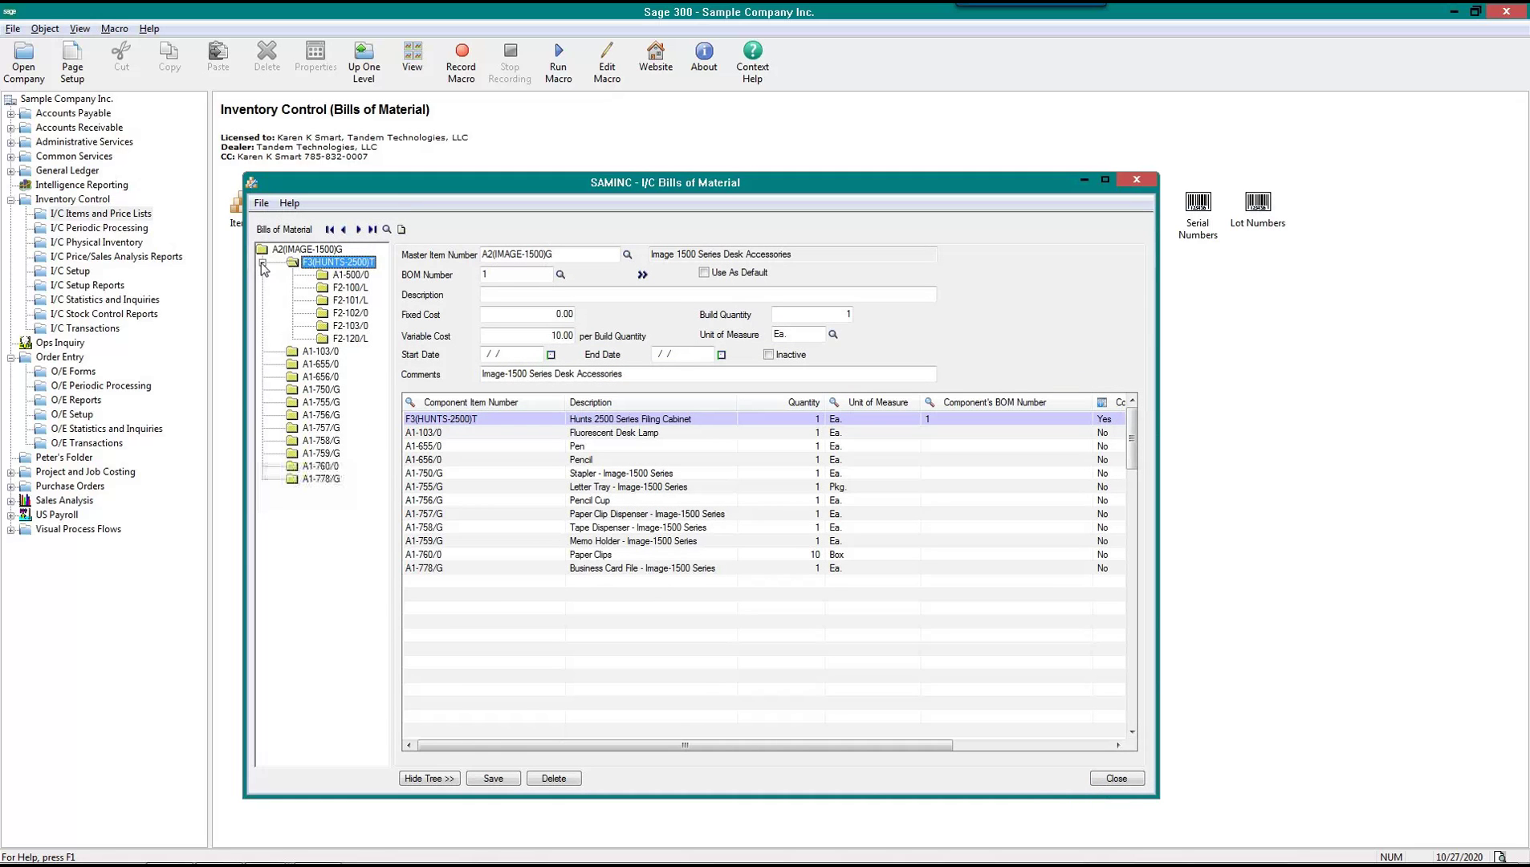
pyautogui.click(363, 276)
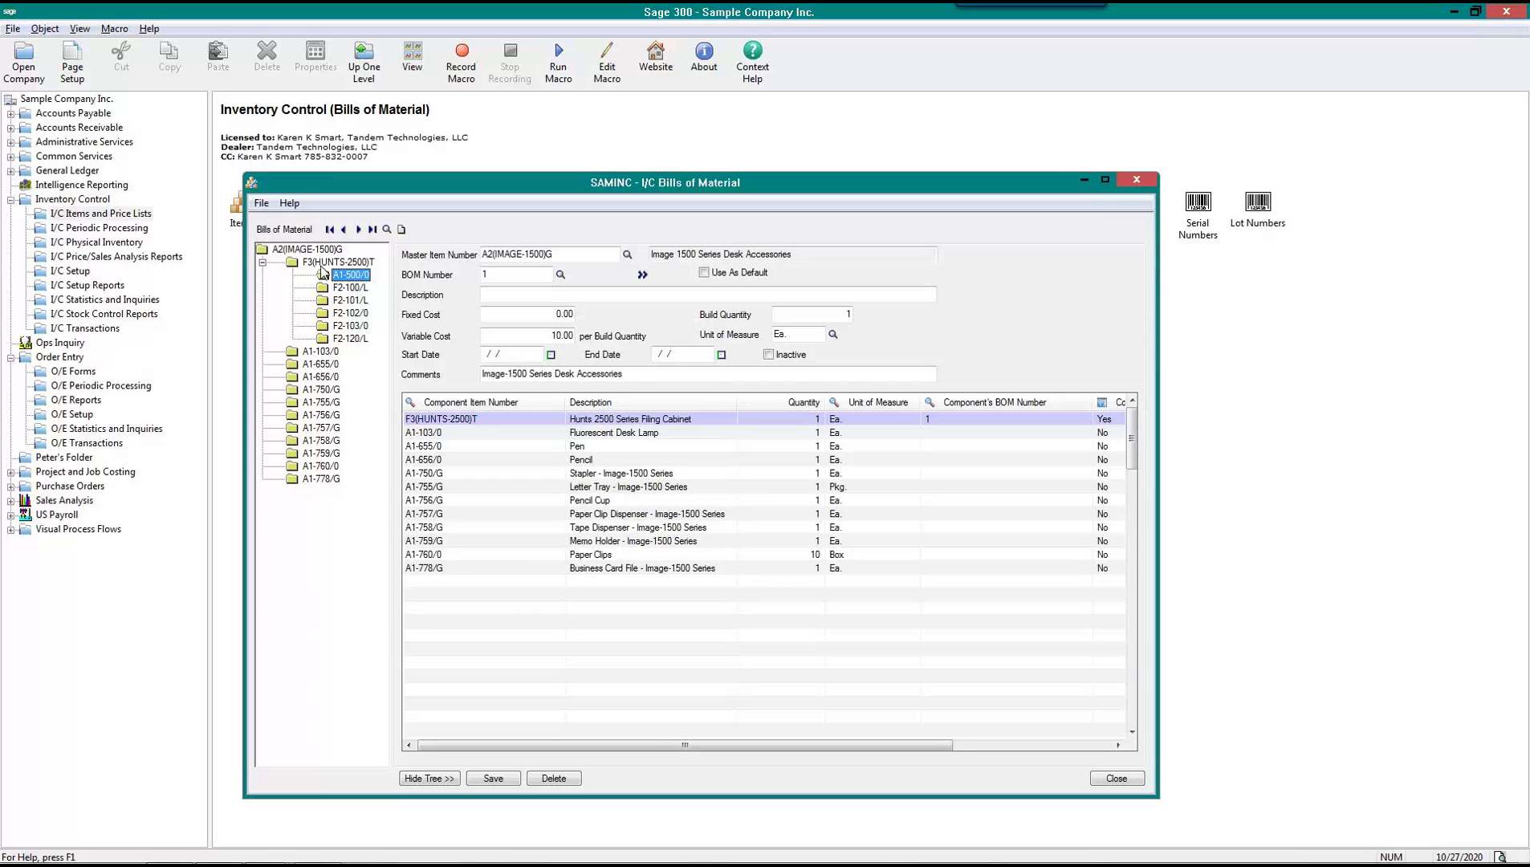
pyautogui.click(313, 265)
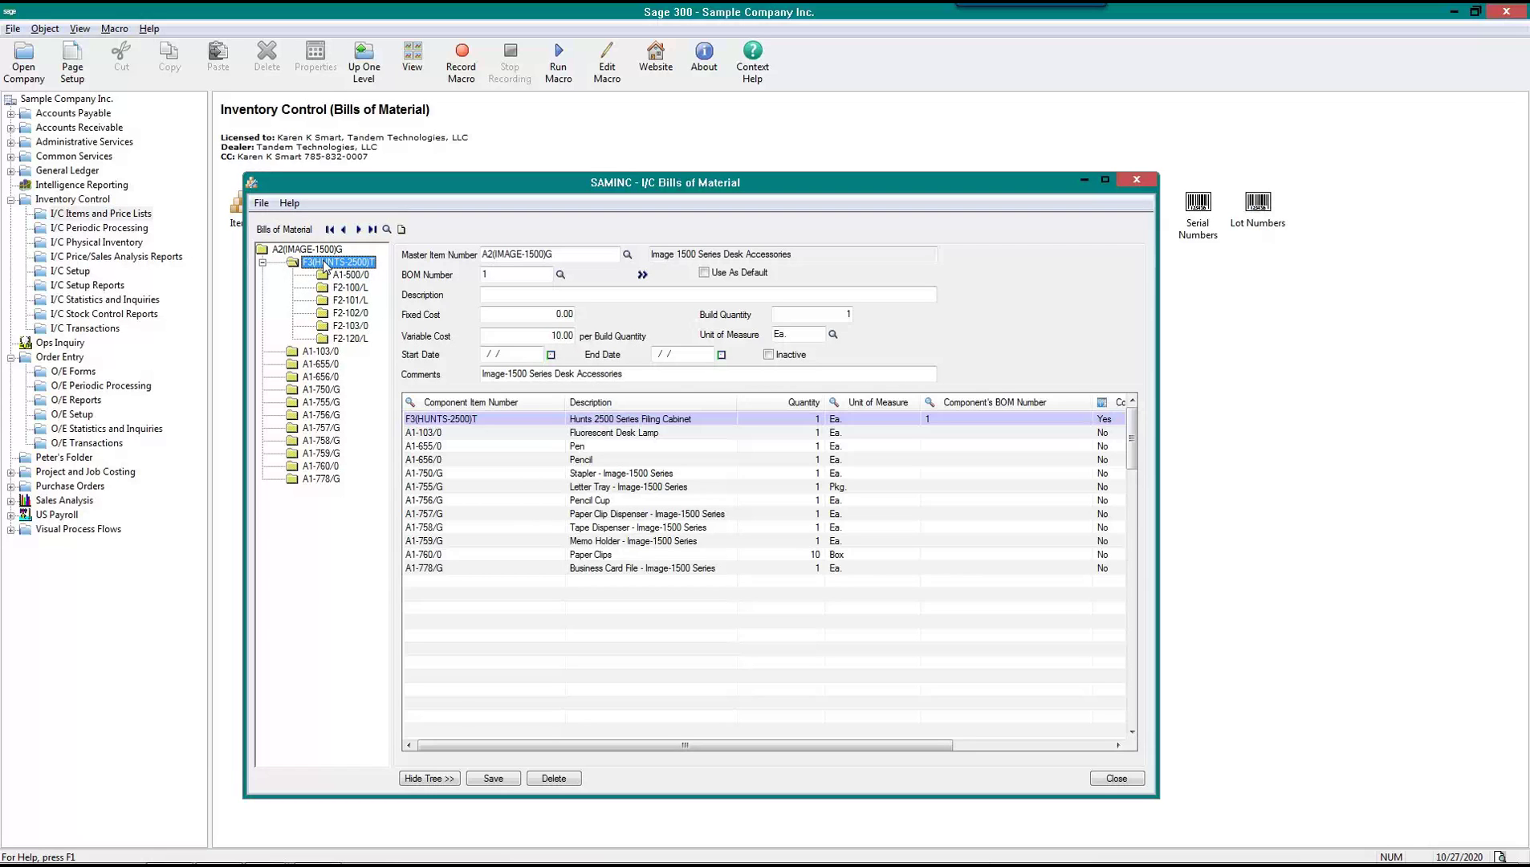
pyautogui.click(281, 250)
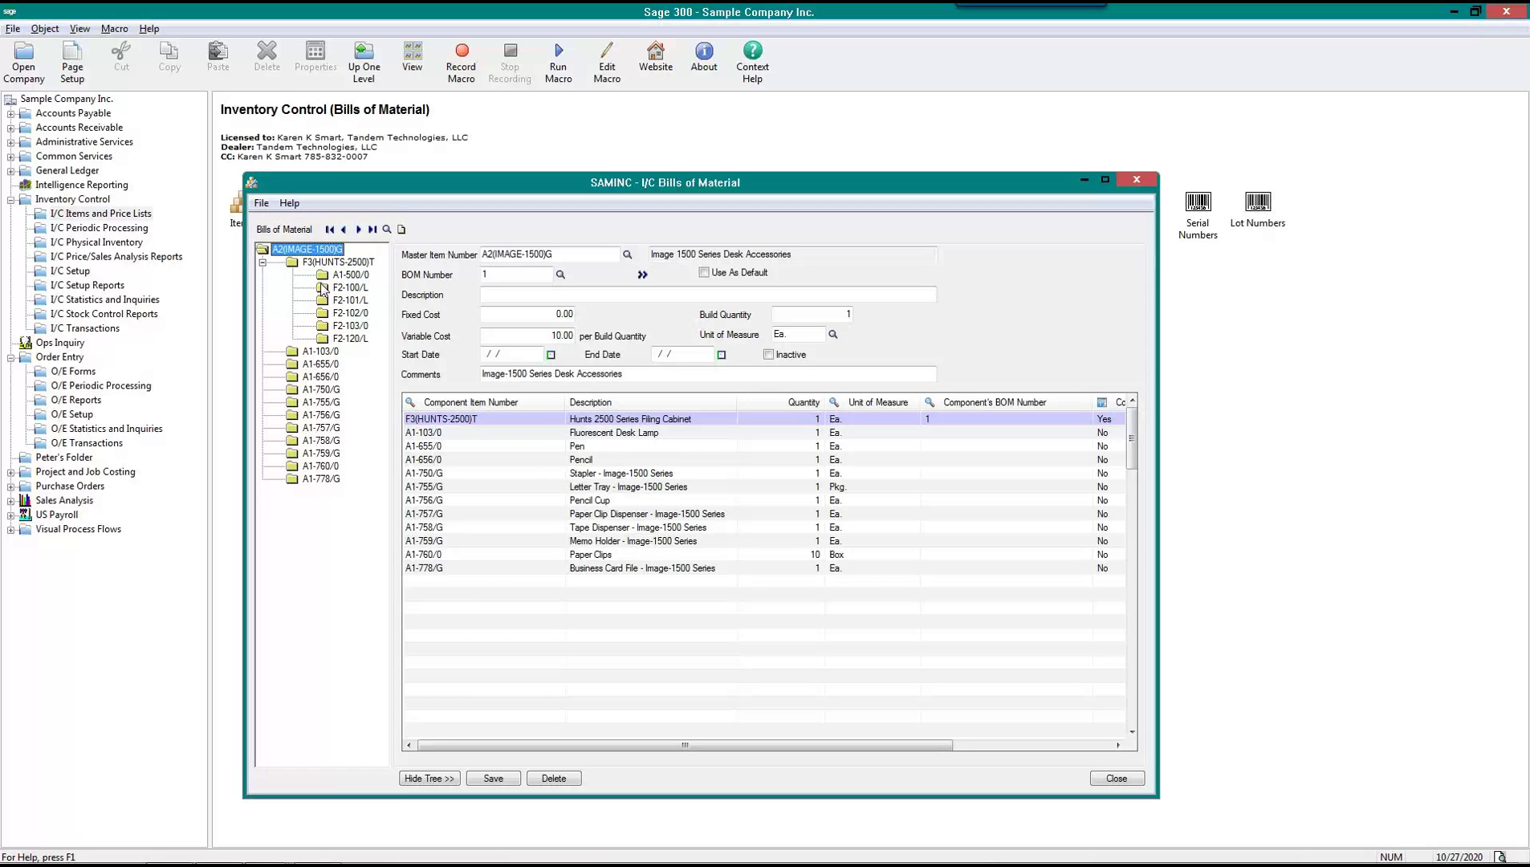
pyautogui.click(263, 262)
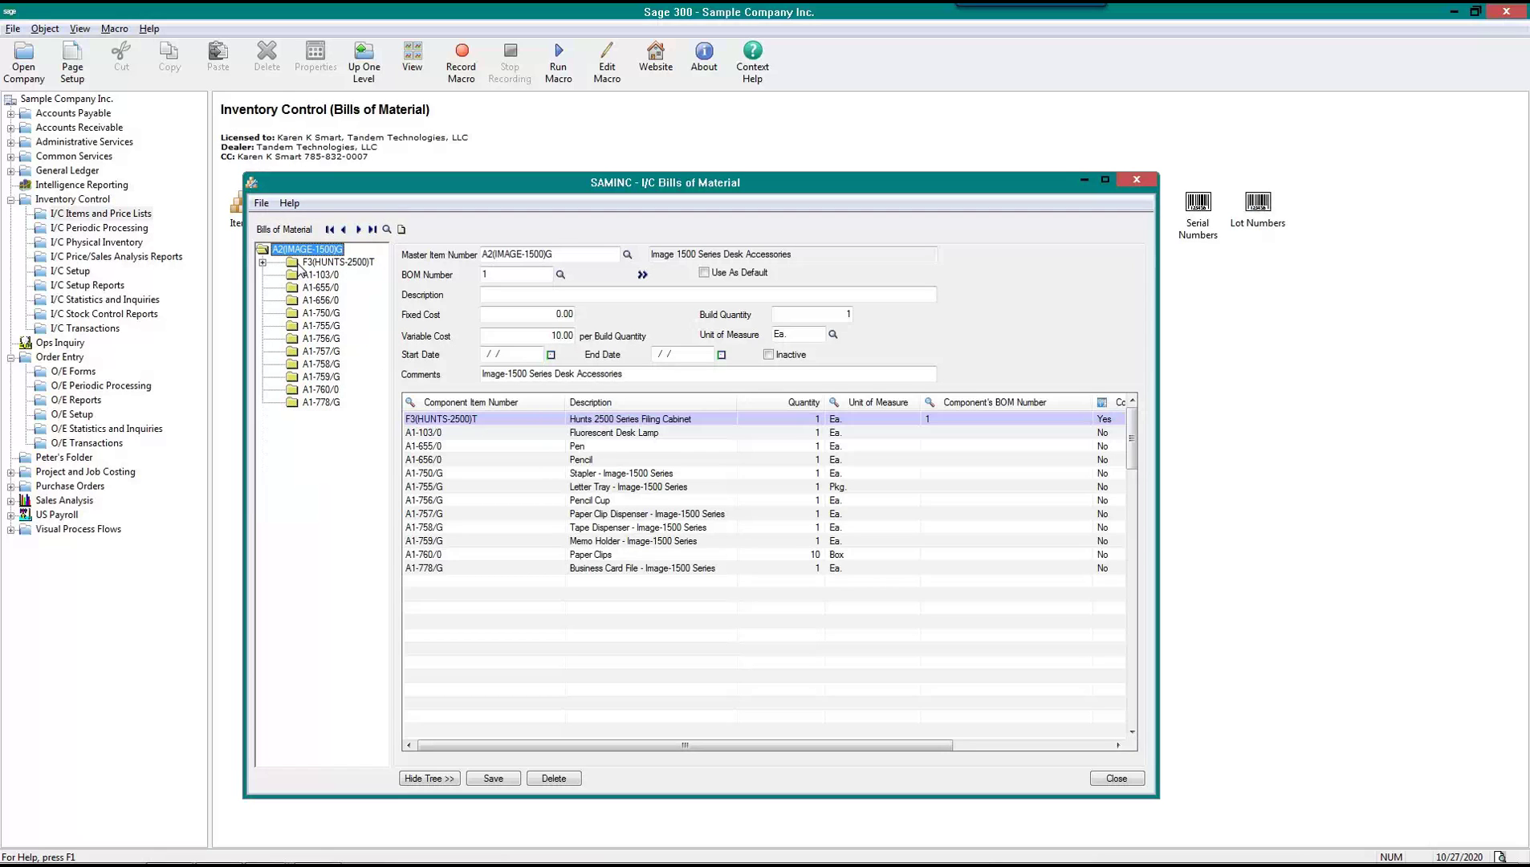
# Go through the nested components of F3(HUNTS-2500)T one by one, from A1-500/0 to F2-120/L
pyautogui.click(300, 264)
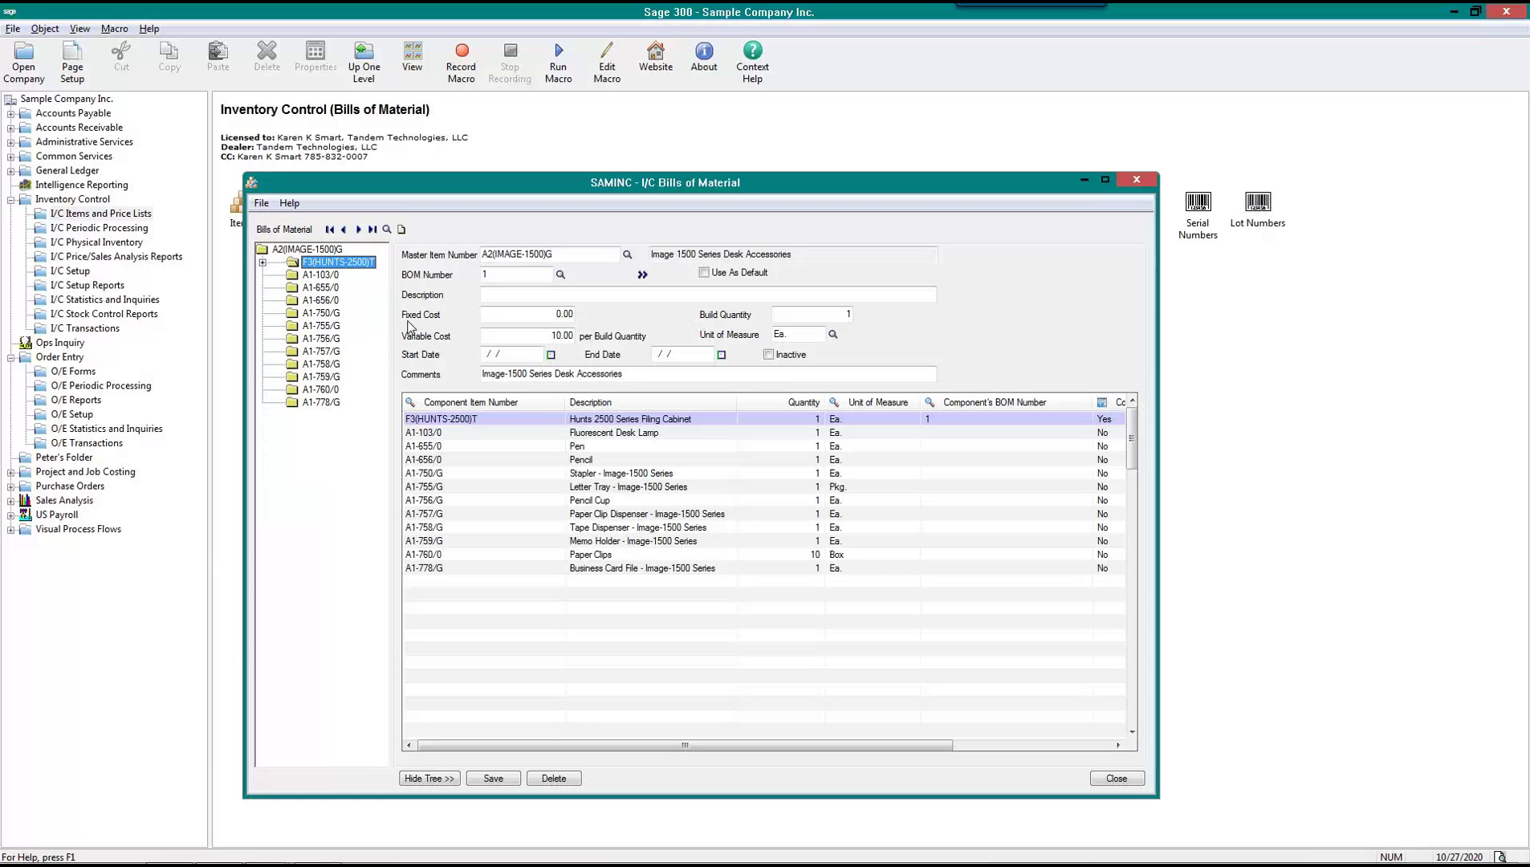
pyautogui.click(262, 263)
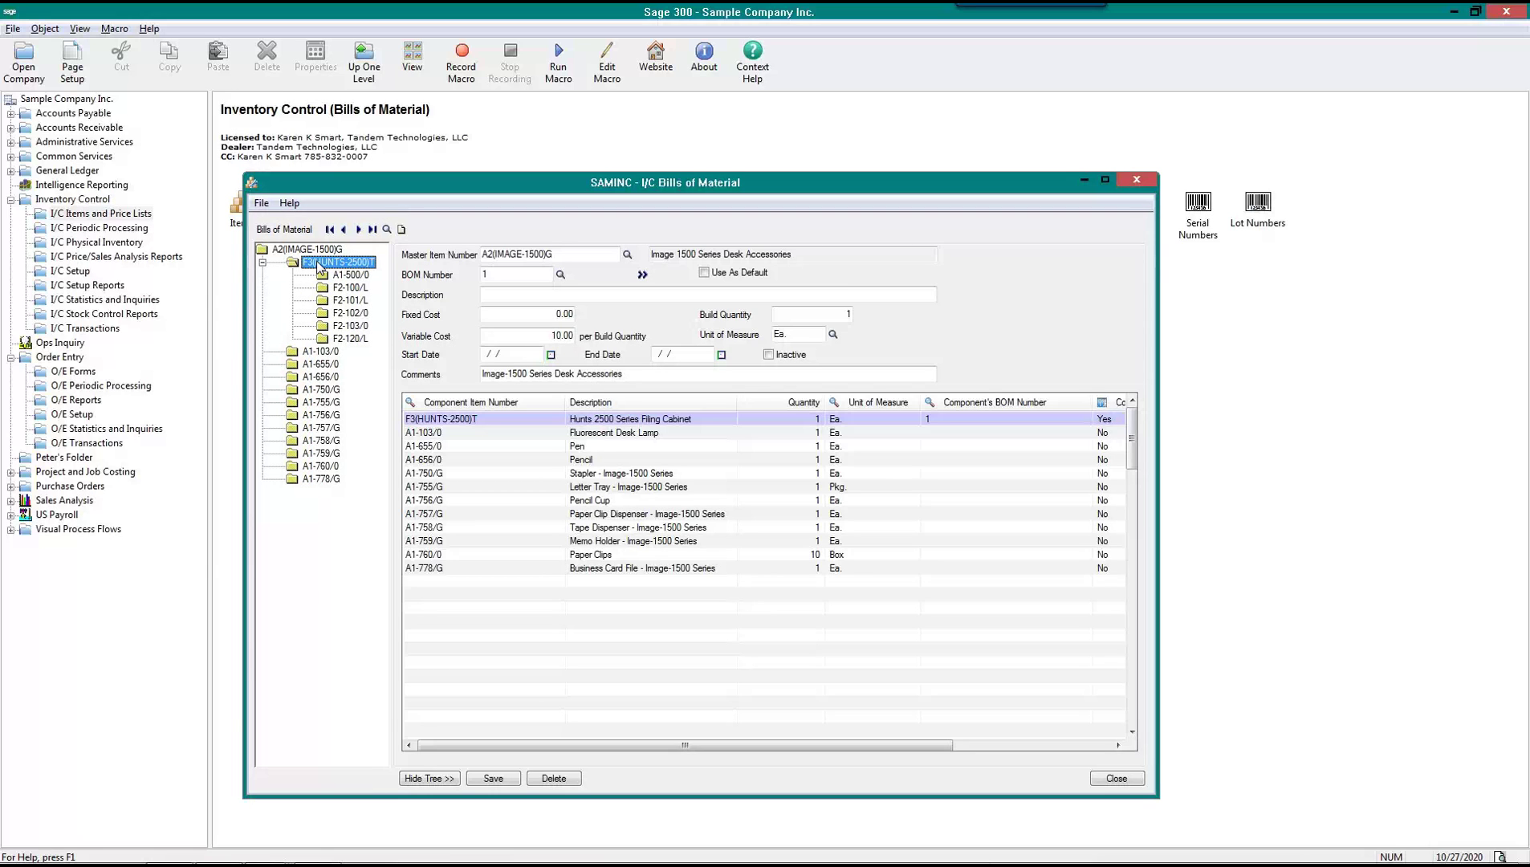
pyautogui.click(351, 276)
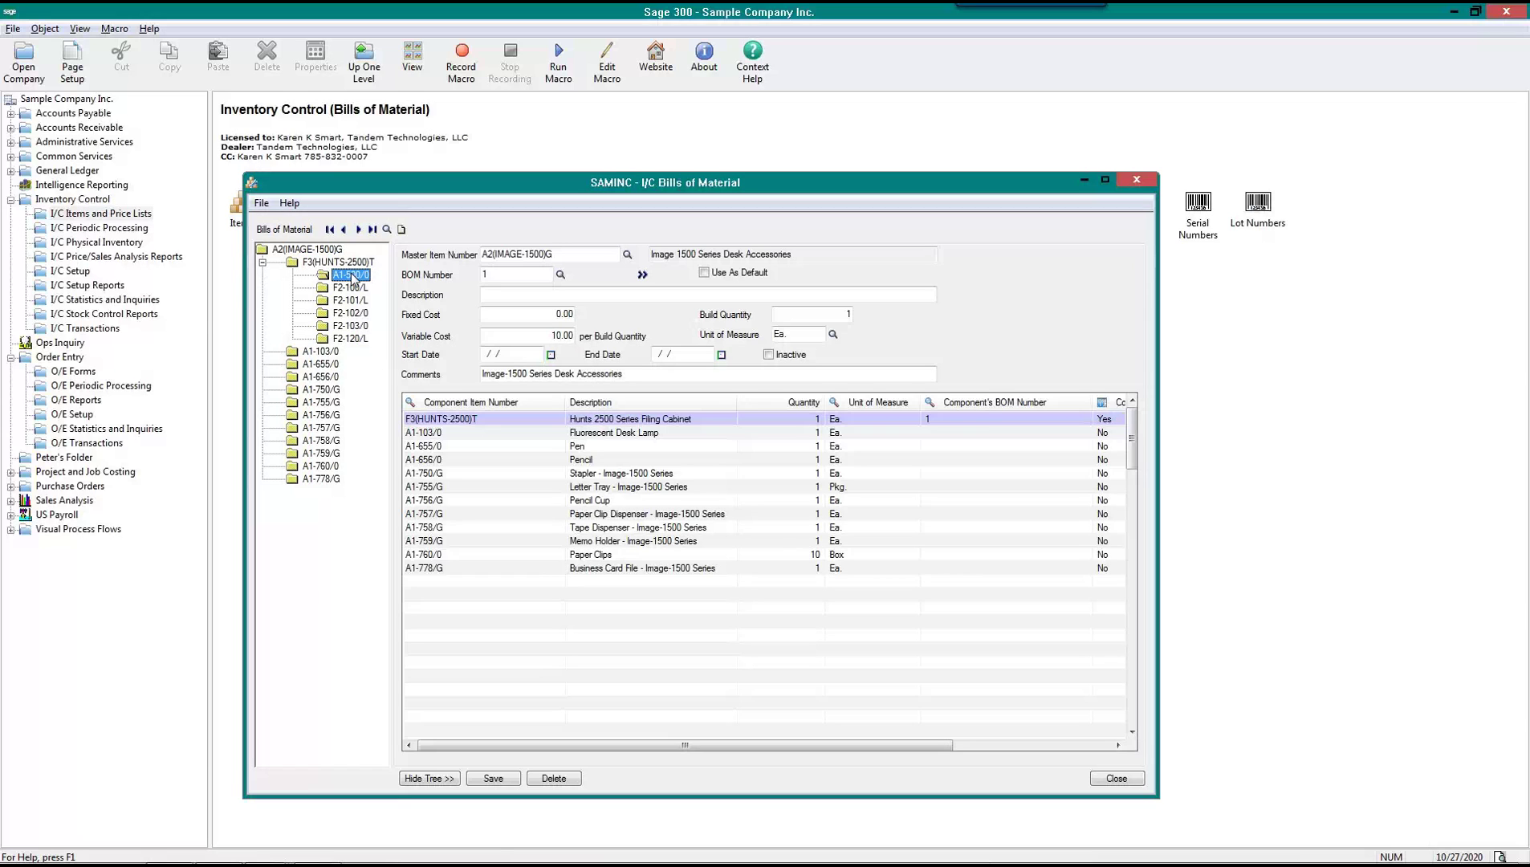
pyautogui.click(355, 287)
pyautogui.click(355, 303)
pyautogui.click(357, 312)
pyautogui.click(358, 326)
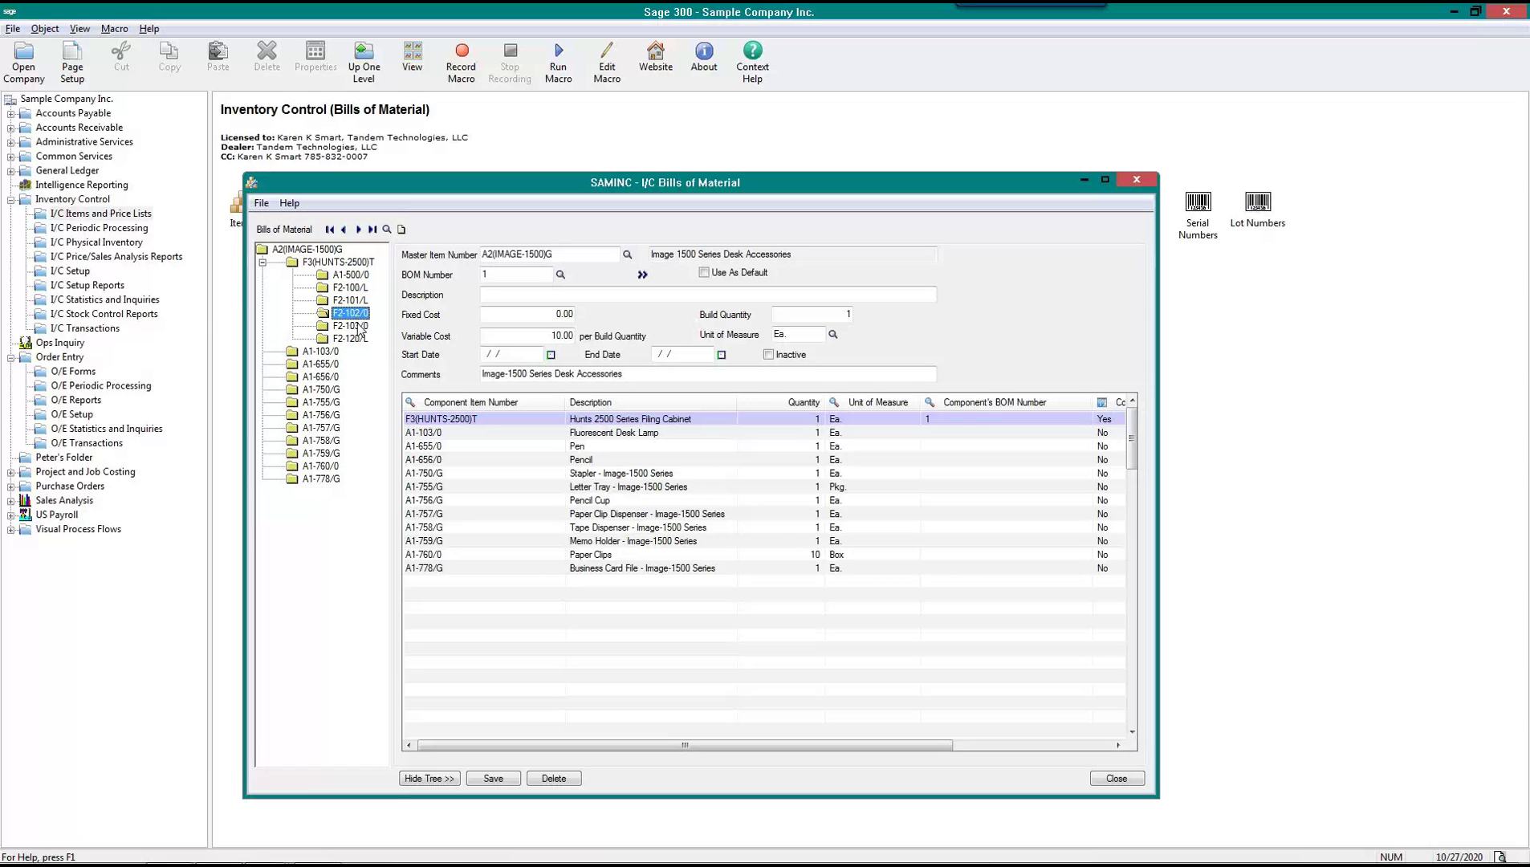
pyautogui.click(357, 339)
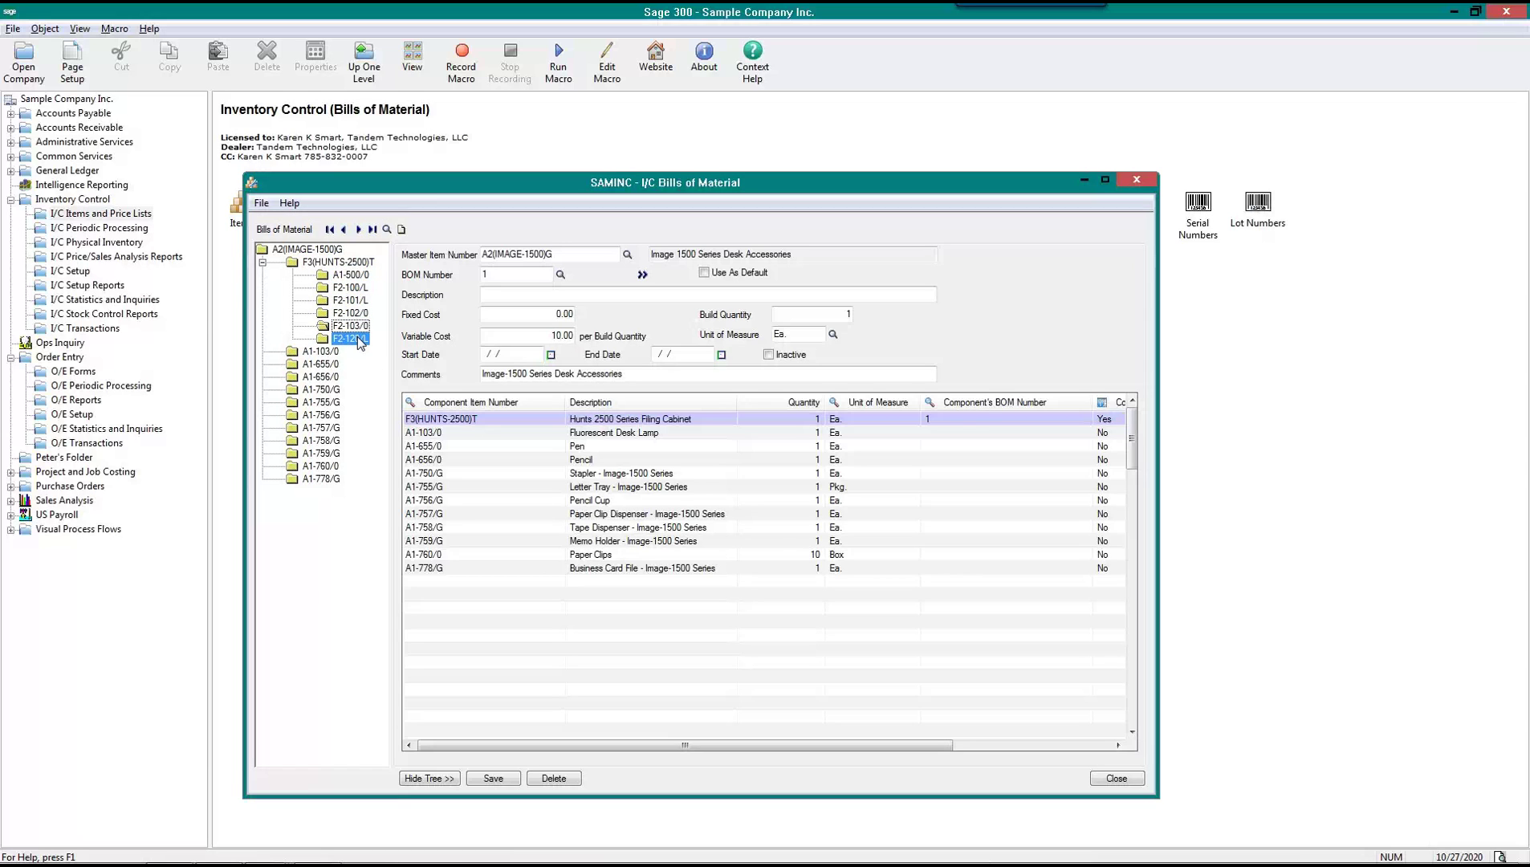
pyautogui.click(314, 264)
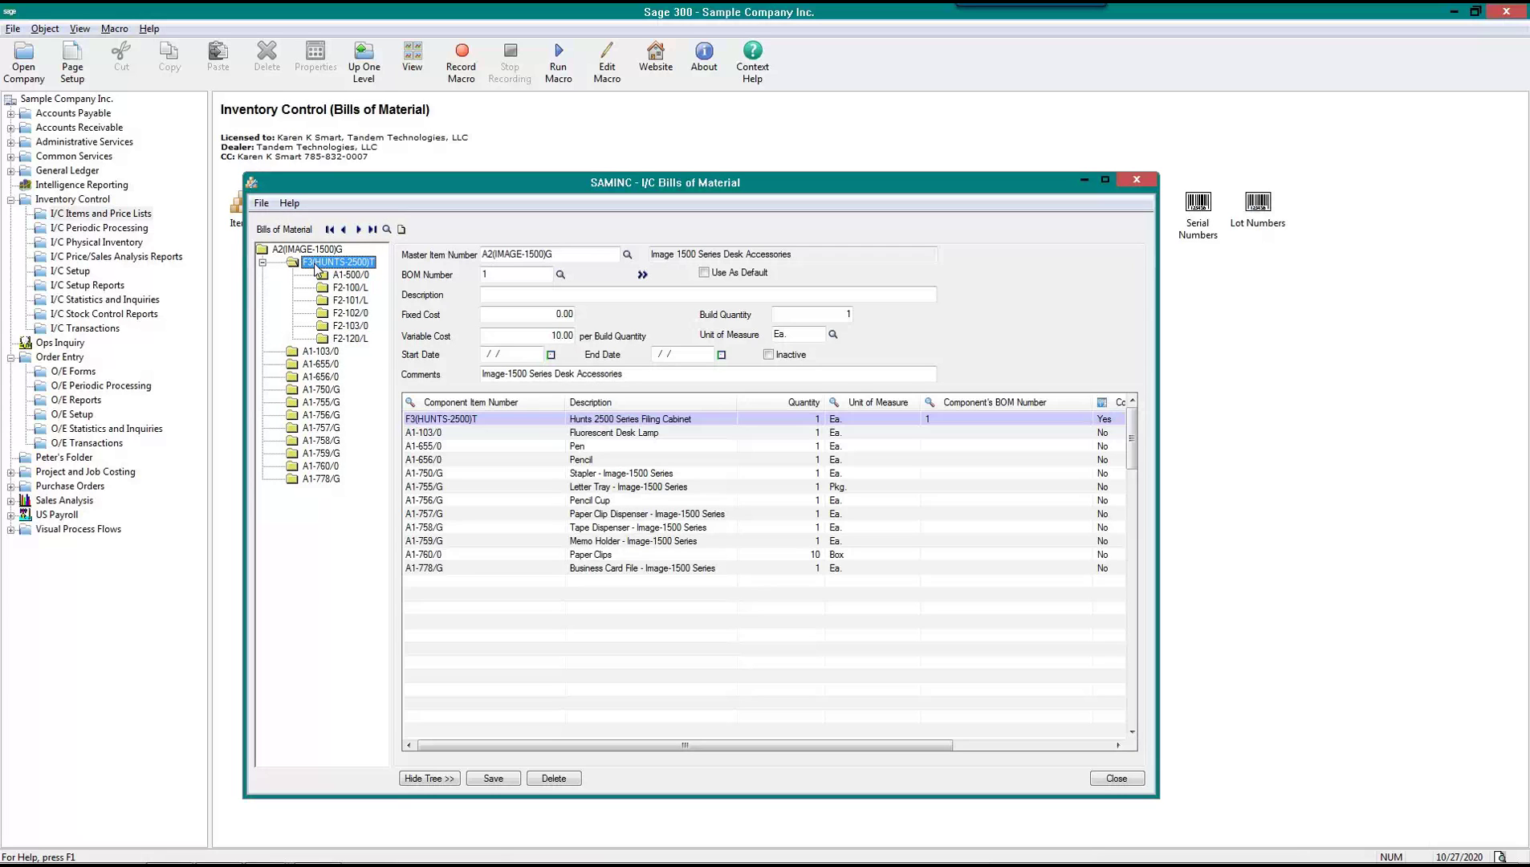
# Collapse F3(HUNTS-2500)T and examine the first-level components under master item A2(IMAGE-1500)G
pyautogui.click(263, 263)
pyautogui.click(283, 250)
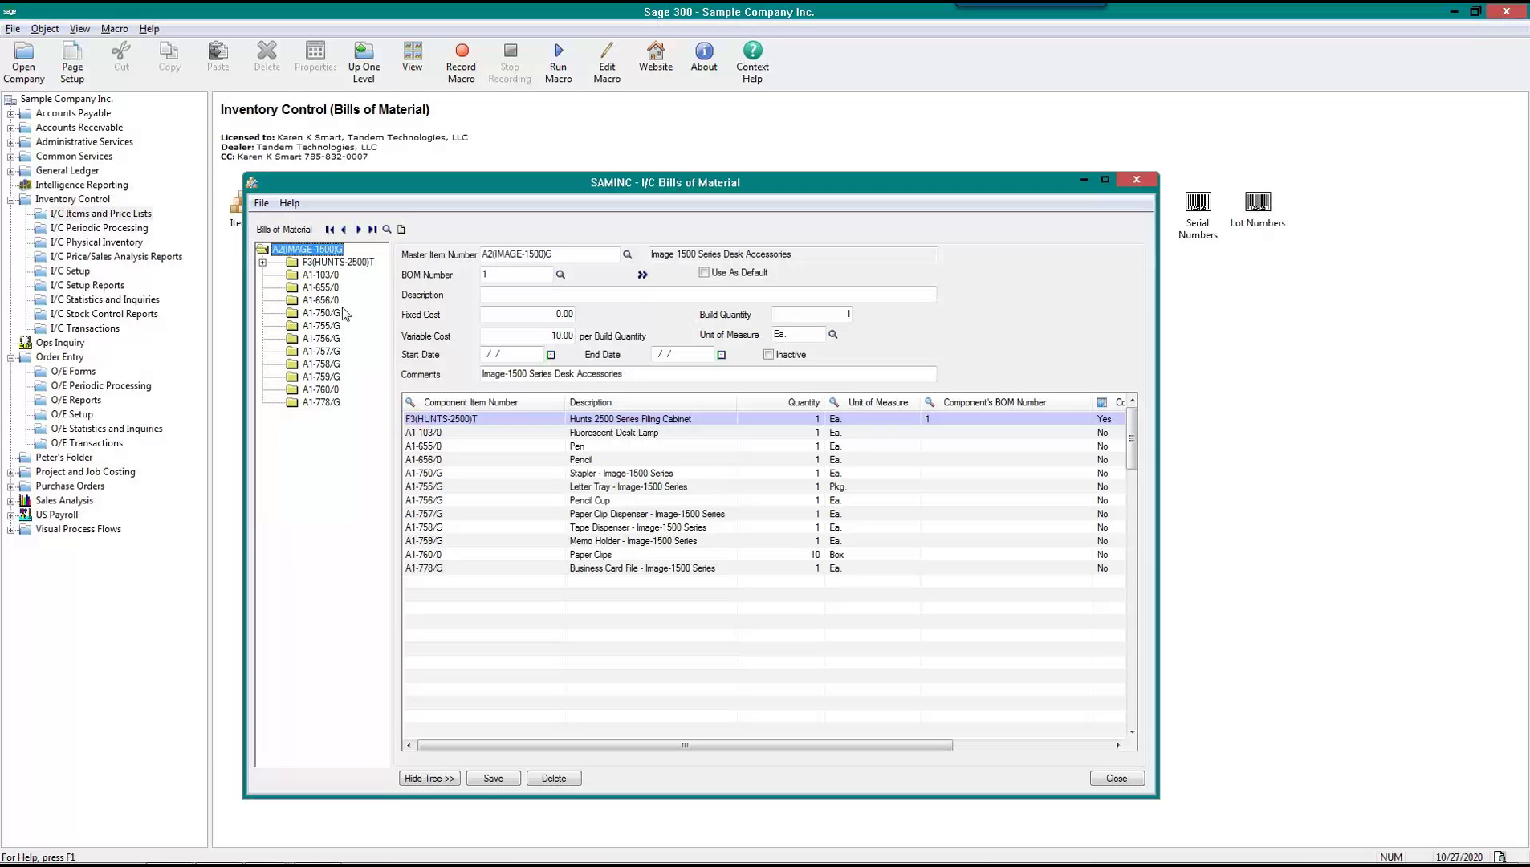
pyautogui.click(318, 276)
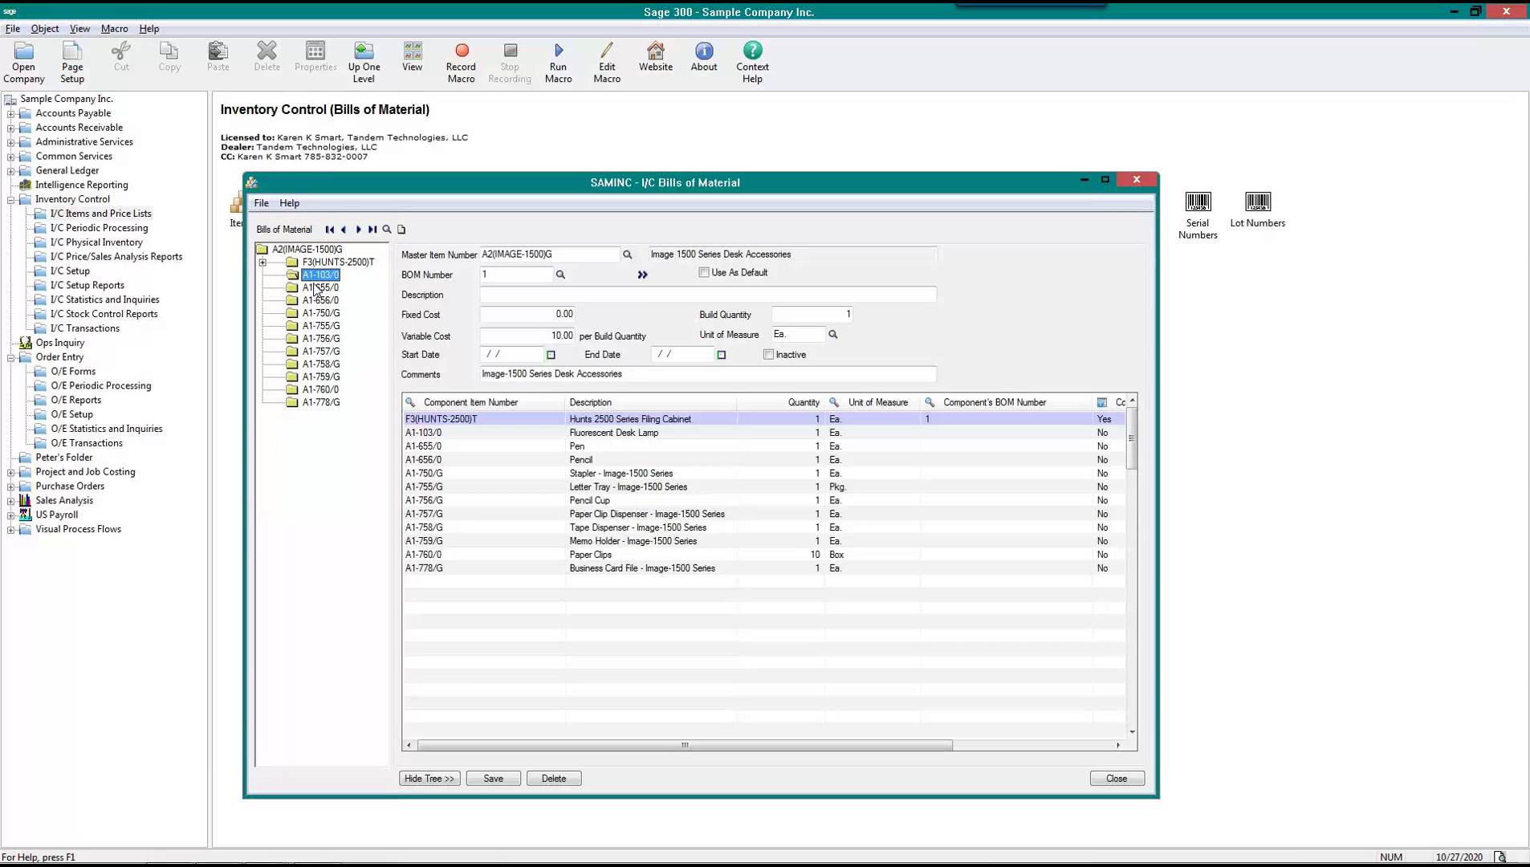
pyautogui.click(286, 252)
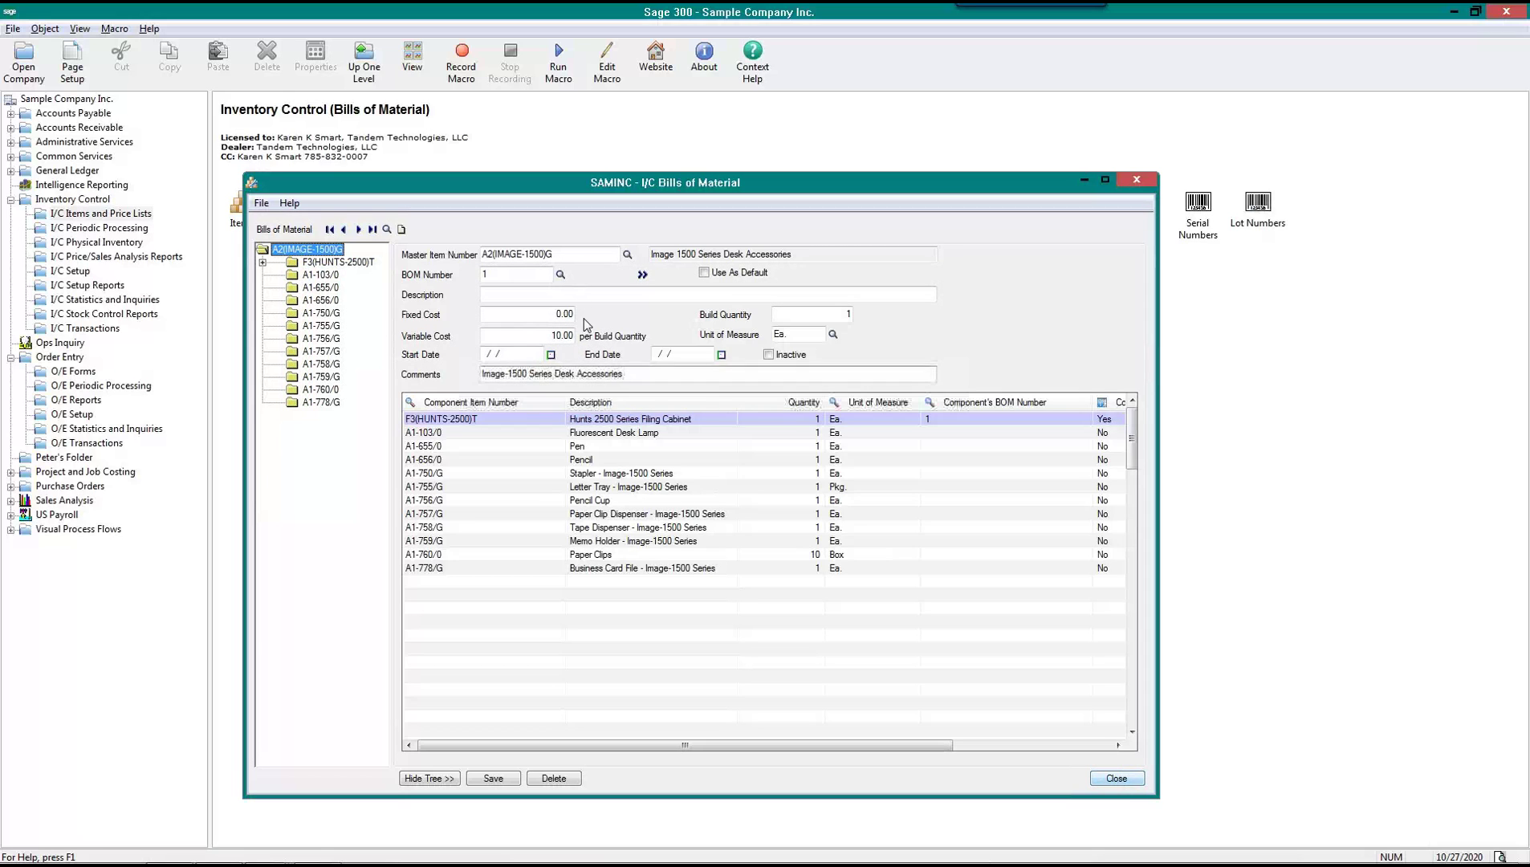
# Copy the master item number A2(IMAGE-1500)G and close the Bills of Material window
pyautogui.click(522, 255)
pyautogui.hotkey('ctrl', 'c')
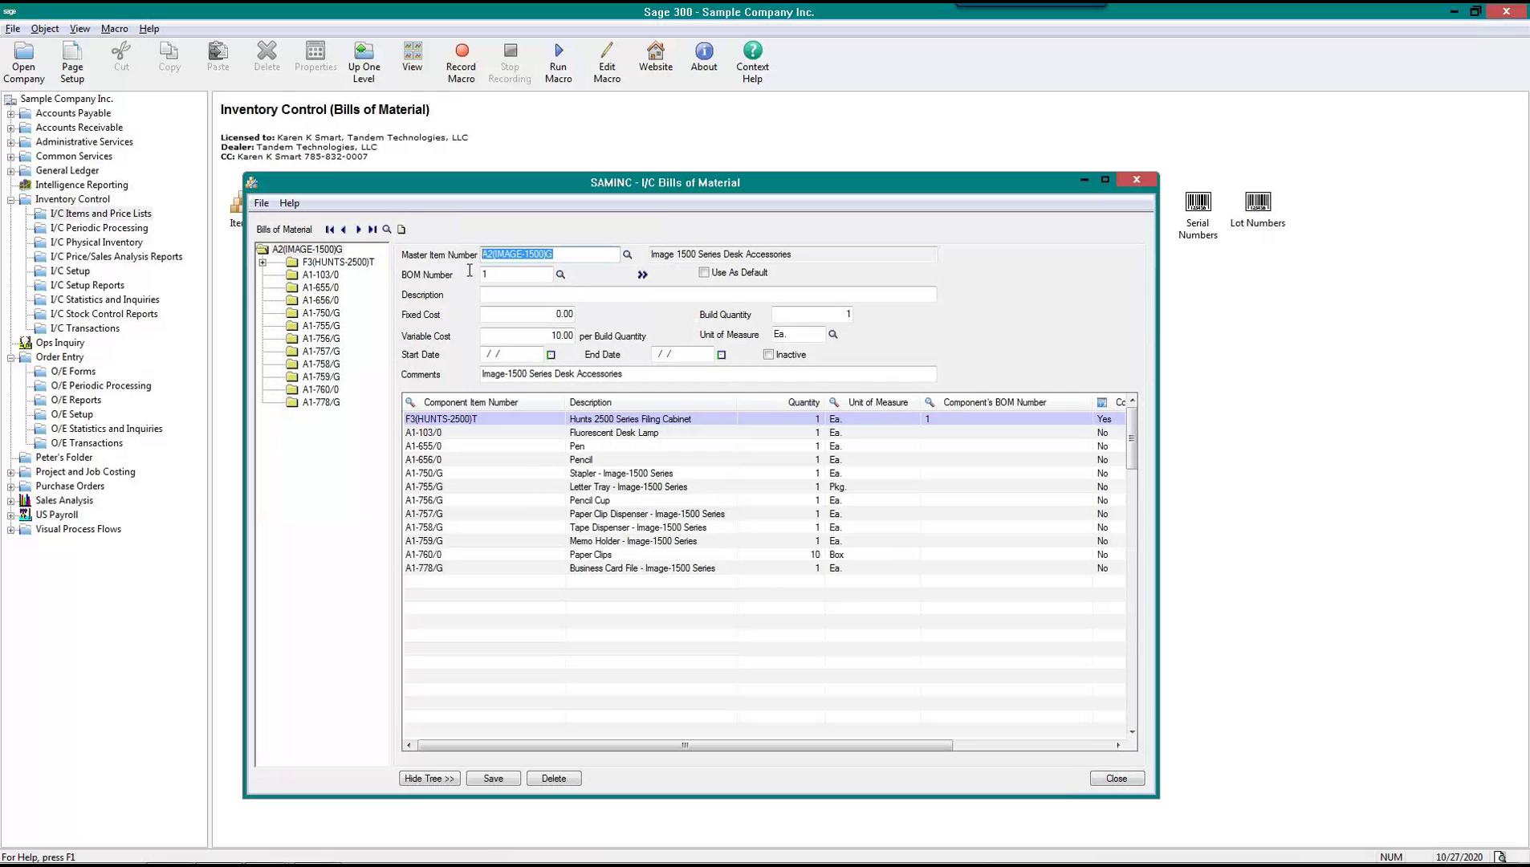
pyautogui.click(1117, 778)
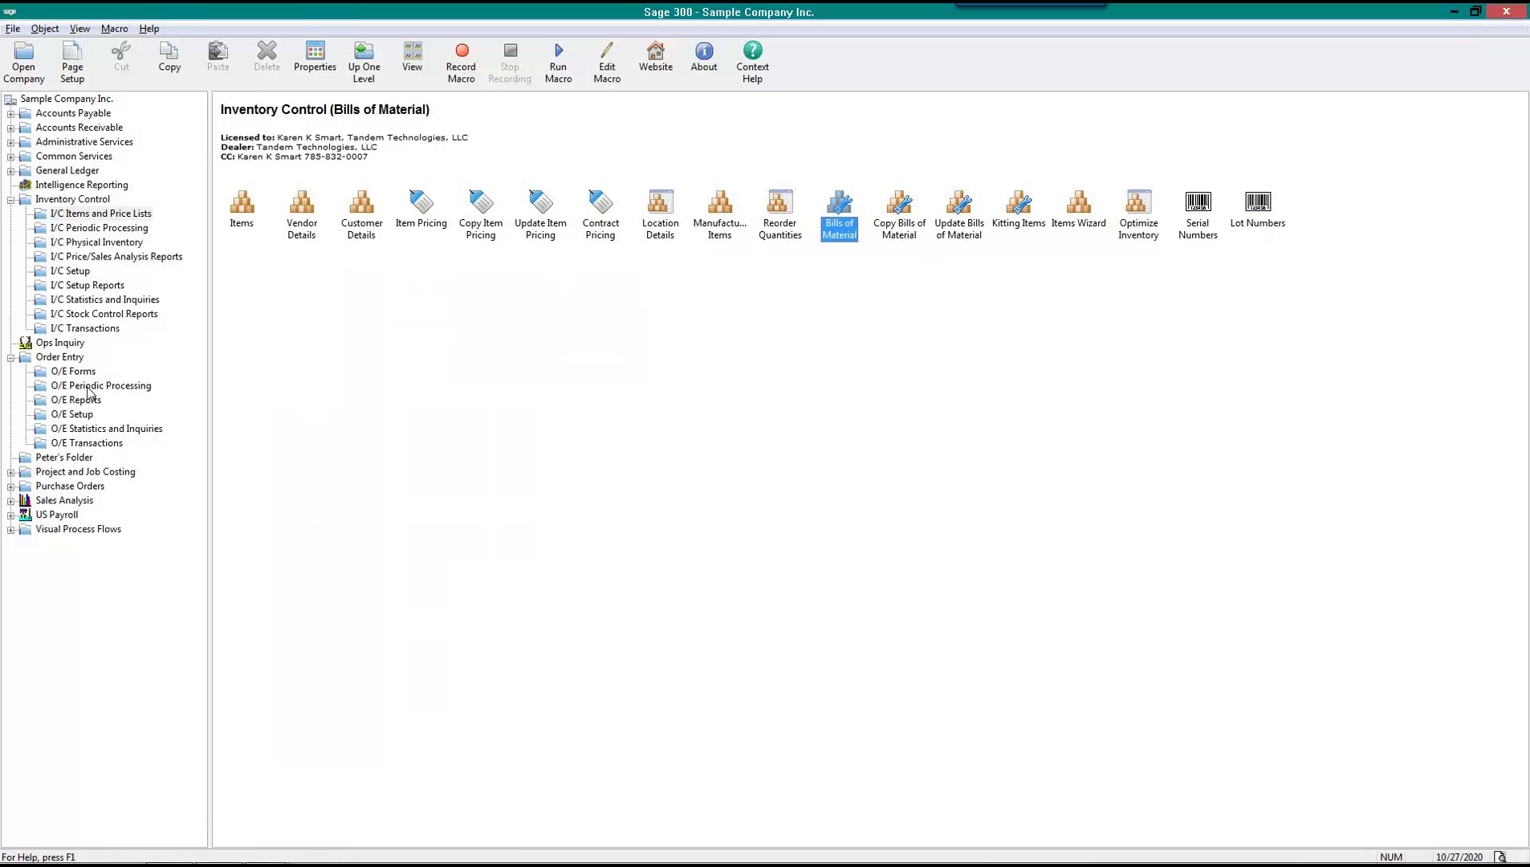
# Start a new sales order in Order Entry and enter the customer number
pyautogui.click(80, 444)
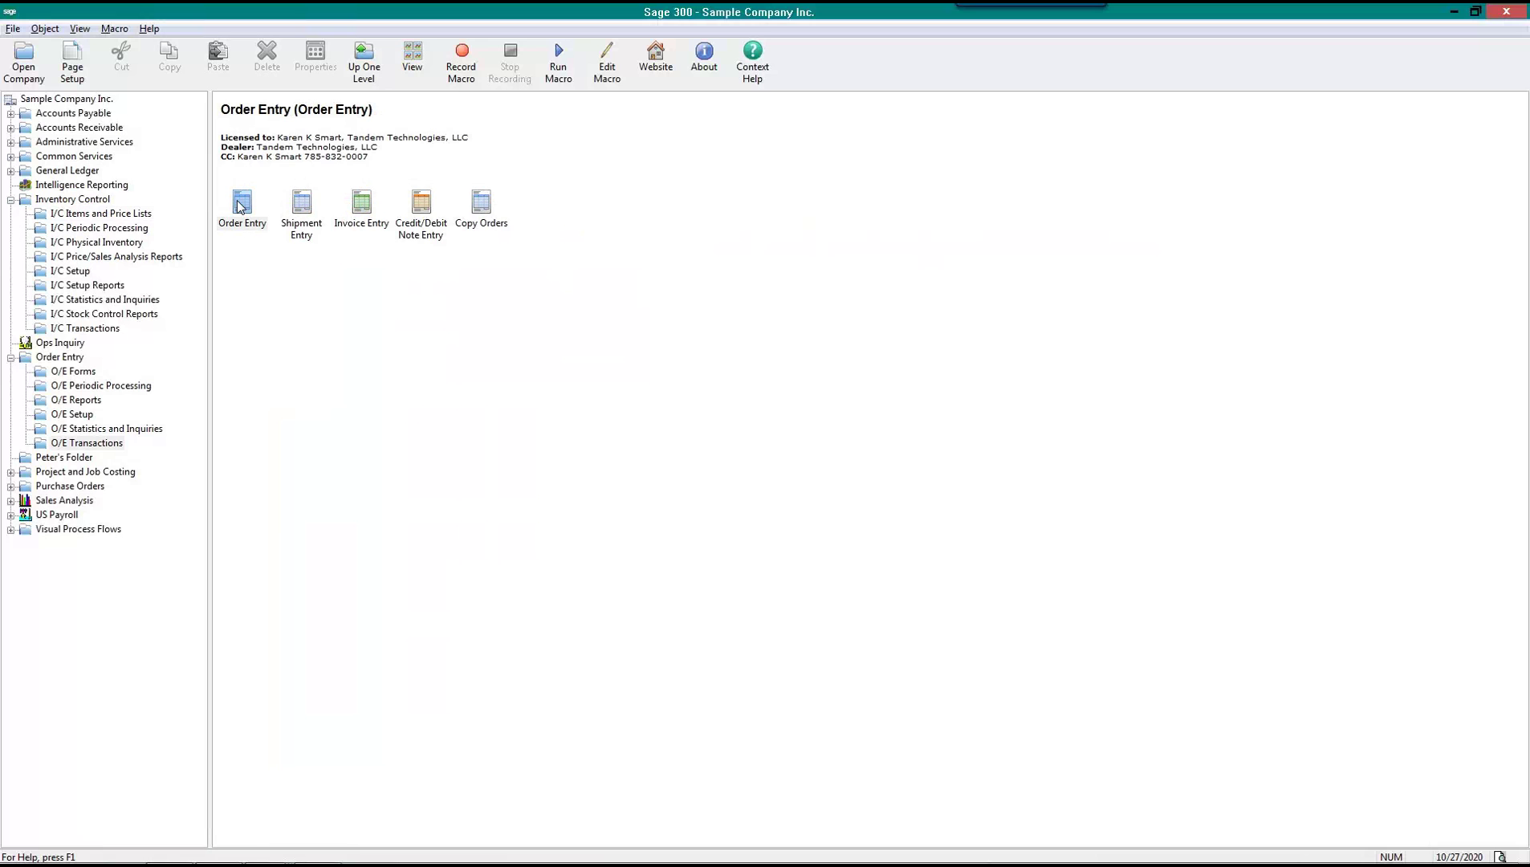
pyautogui.doubleClick(240, 206)
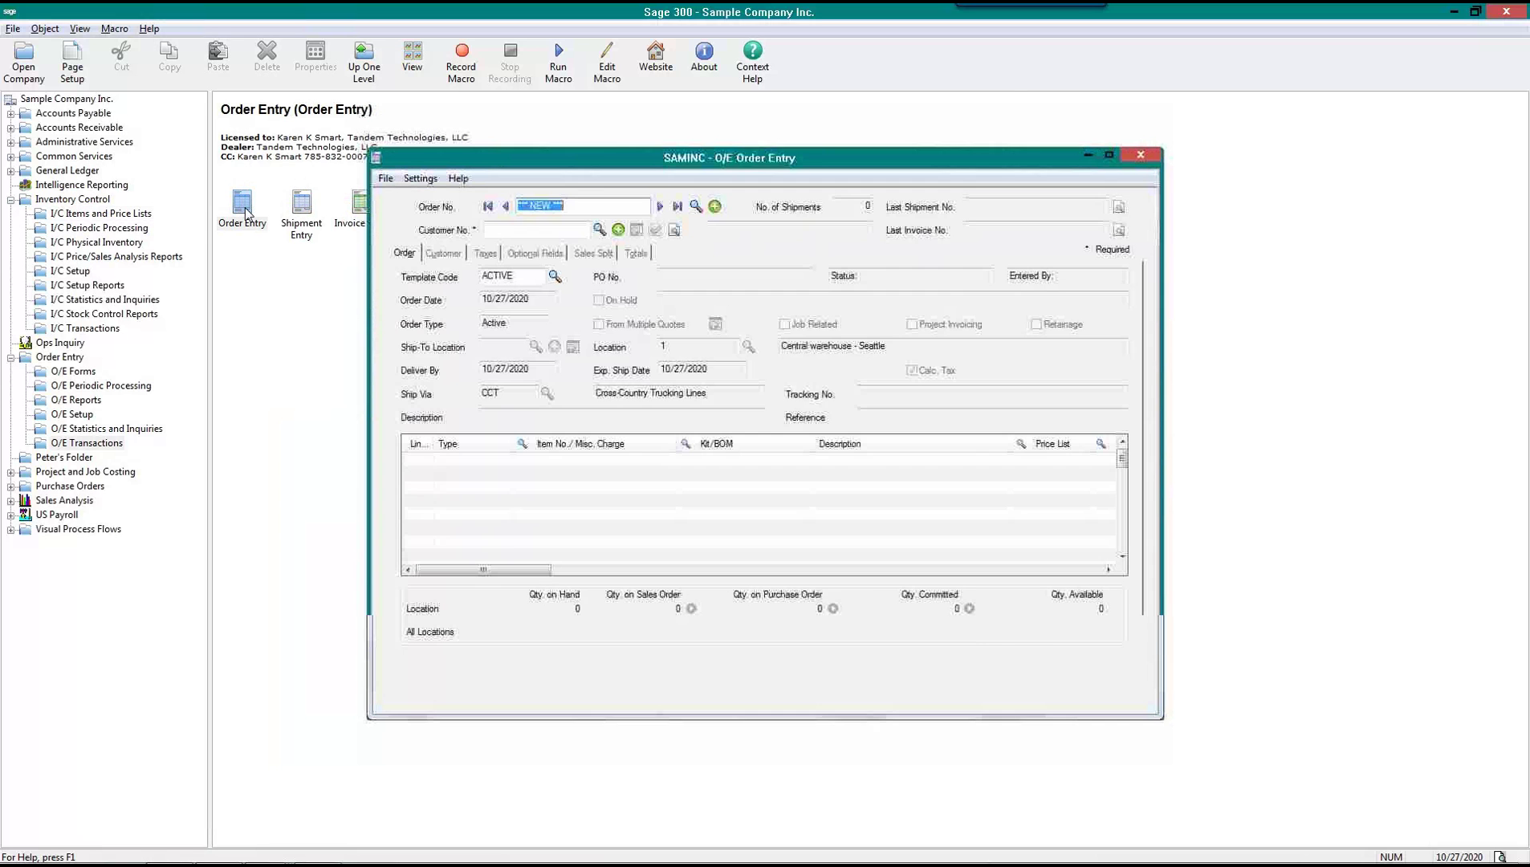
pyautogui.write('1200')
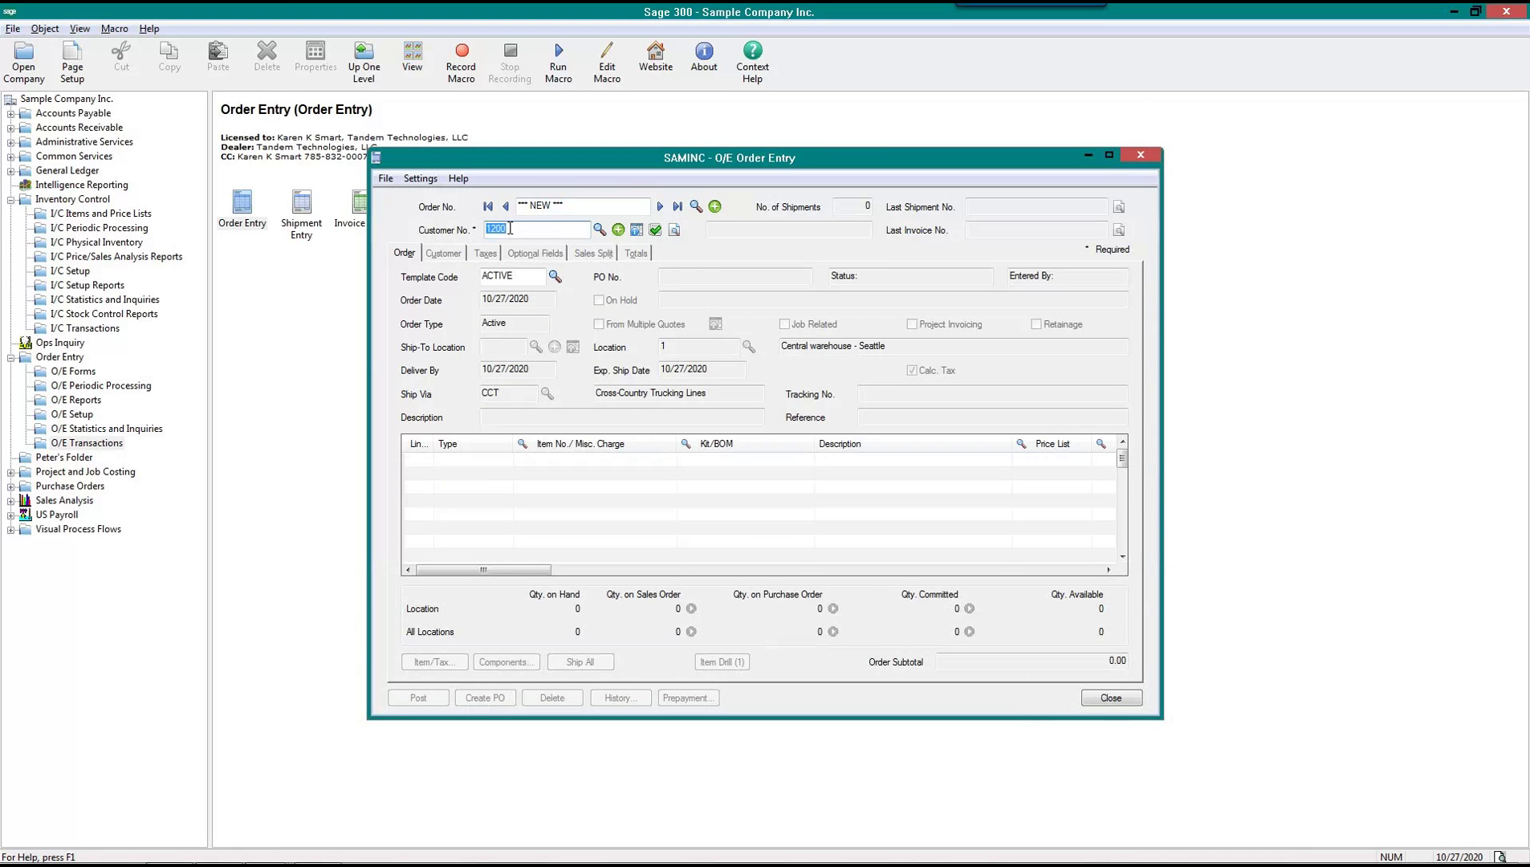
pyautogui.press('Tab')
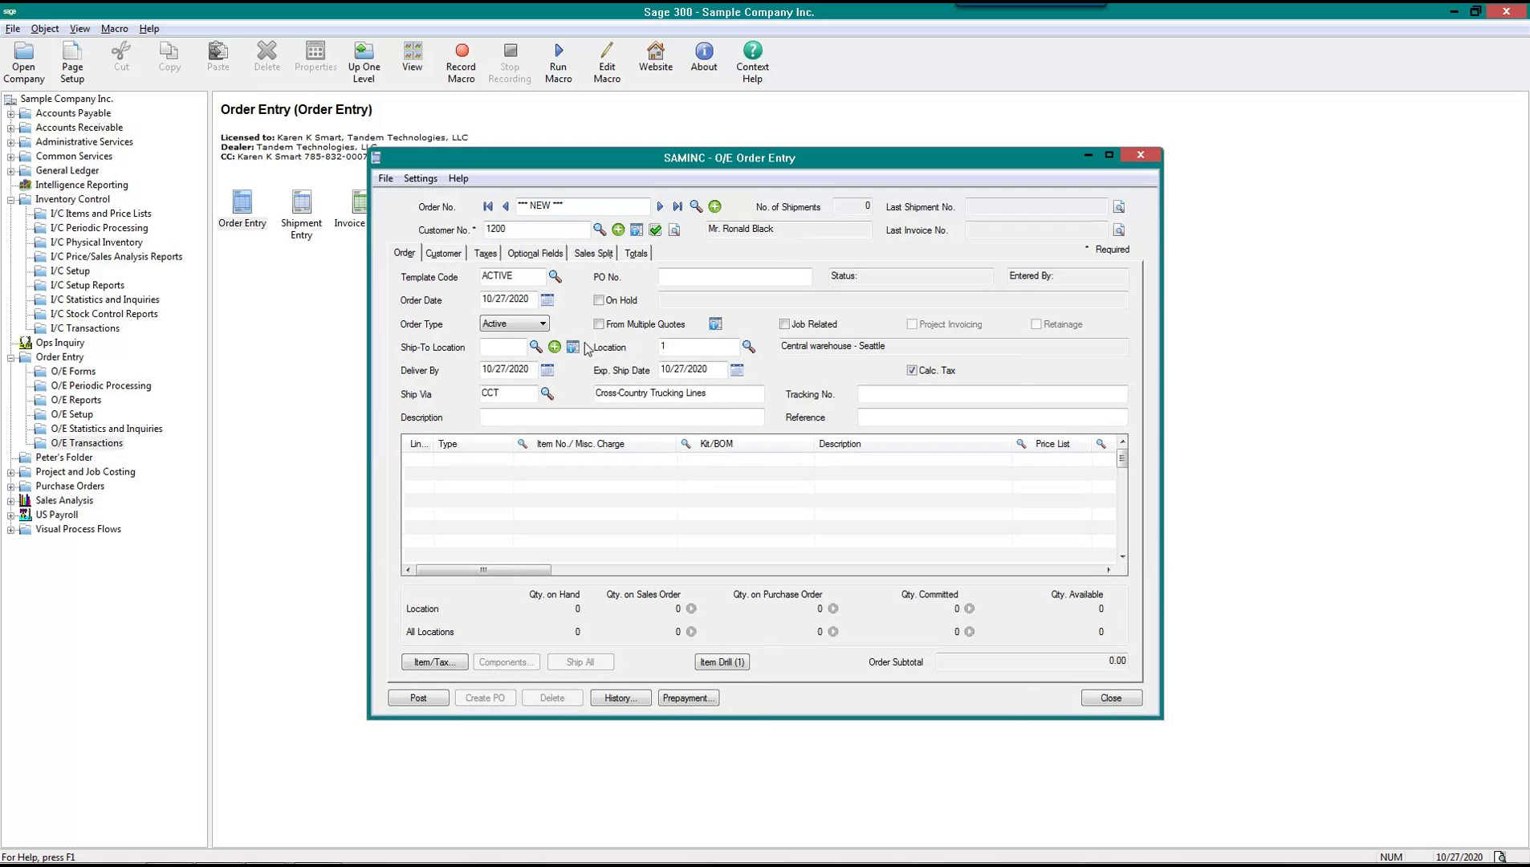
# Add an order line for item A2(IMAGE-1500)G using the copied item number
pyautogui.click(550, 447)
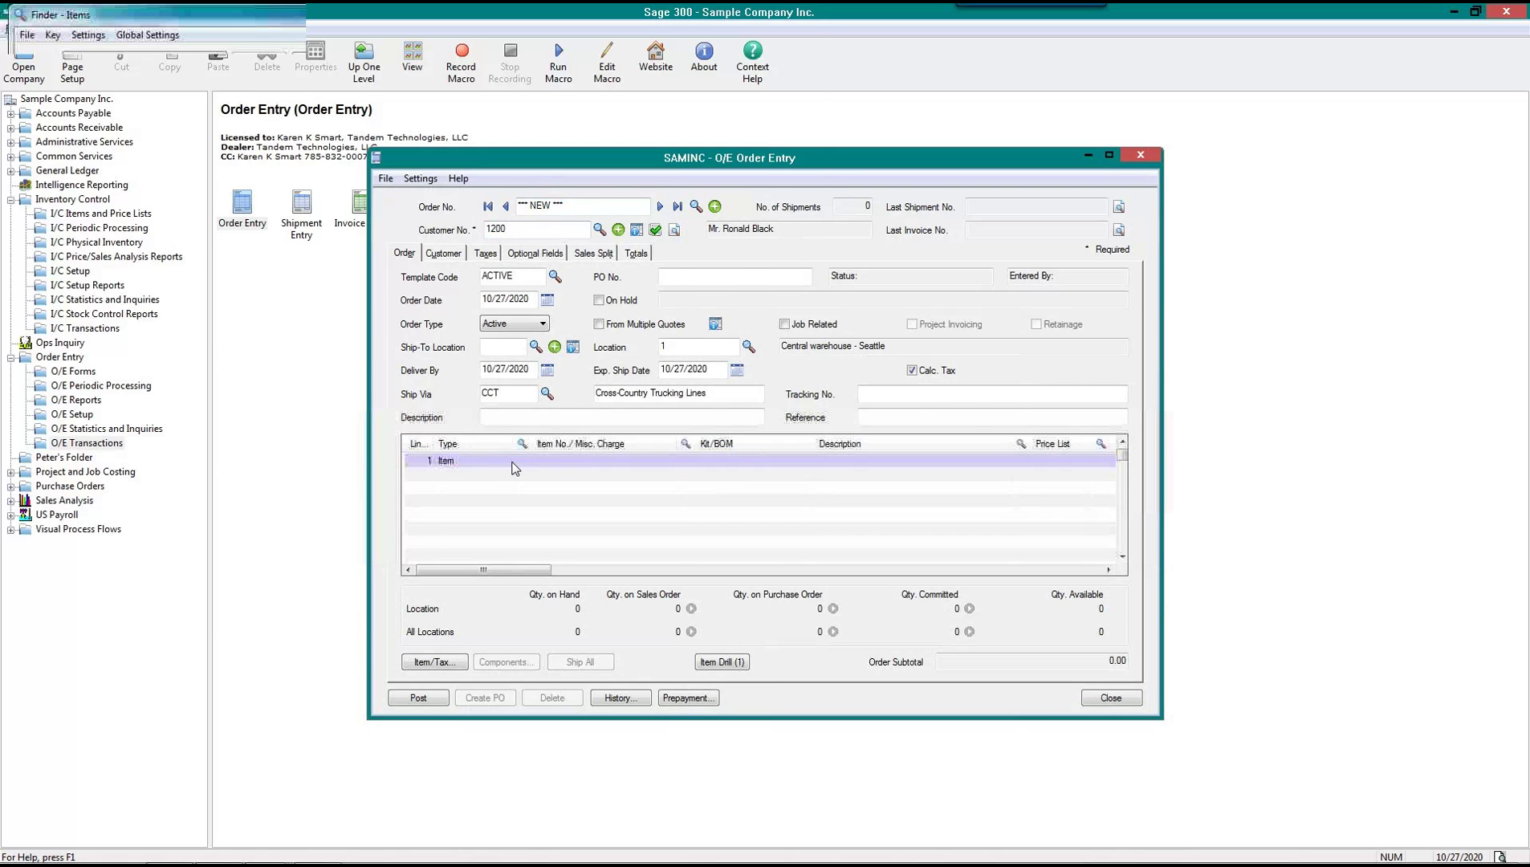
pyautogui.click(763, 596)
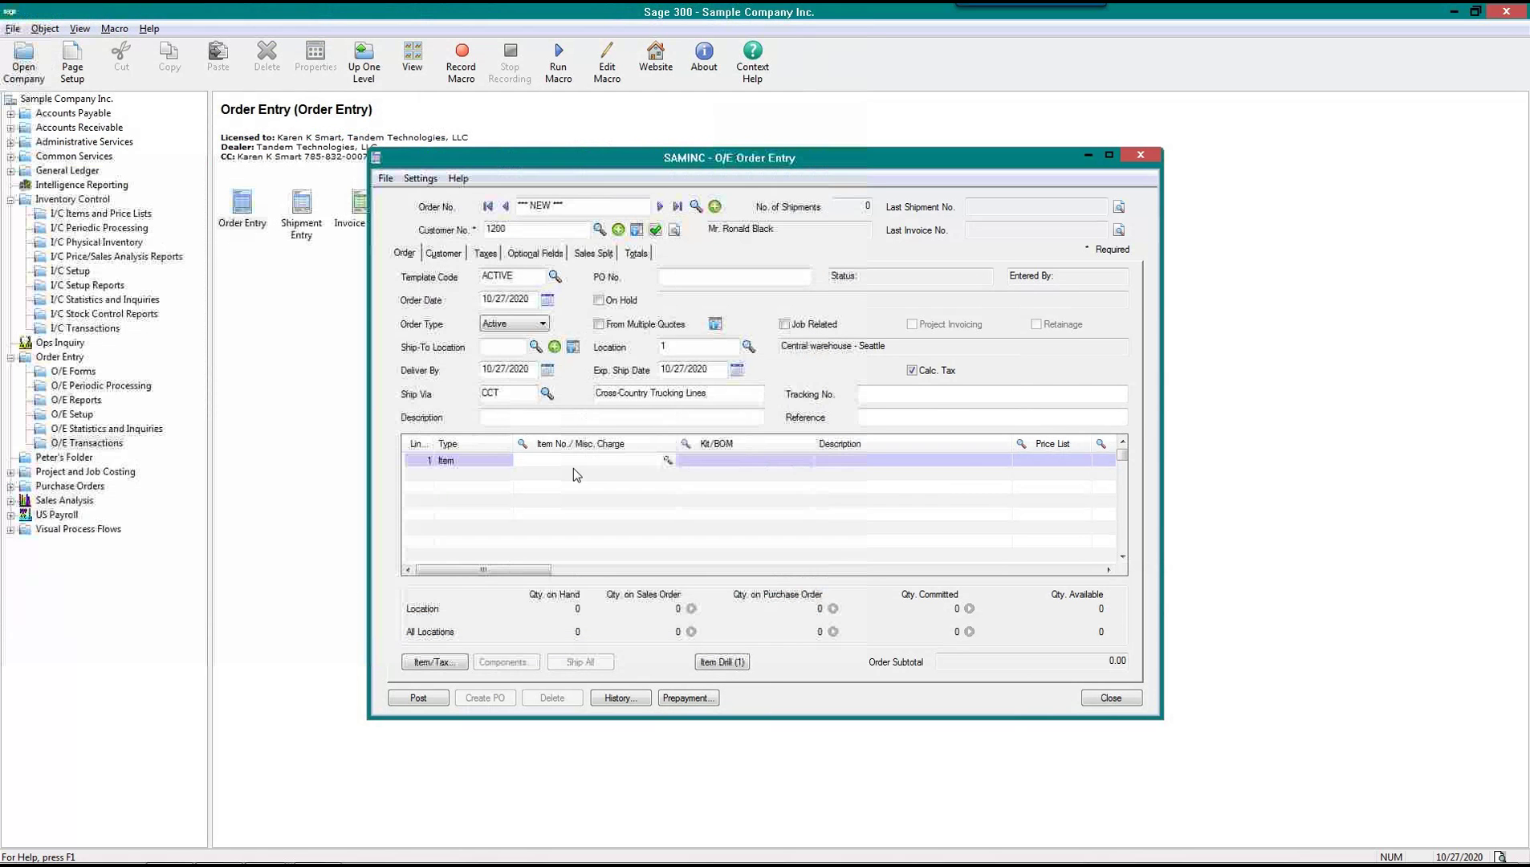
pyautogui.hotkey('ctrl', 'v')
pyautogui.press('Tab')
# Look up the item's bills of material, compare BOM numbers 1 and 2, and assign BOM number 1 to the order line
pyautogui.click(762, 467)
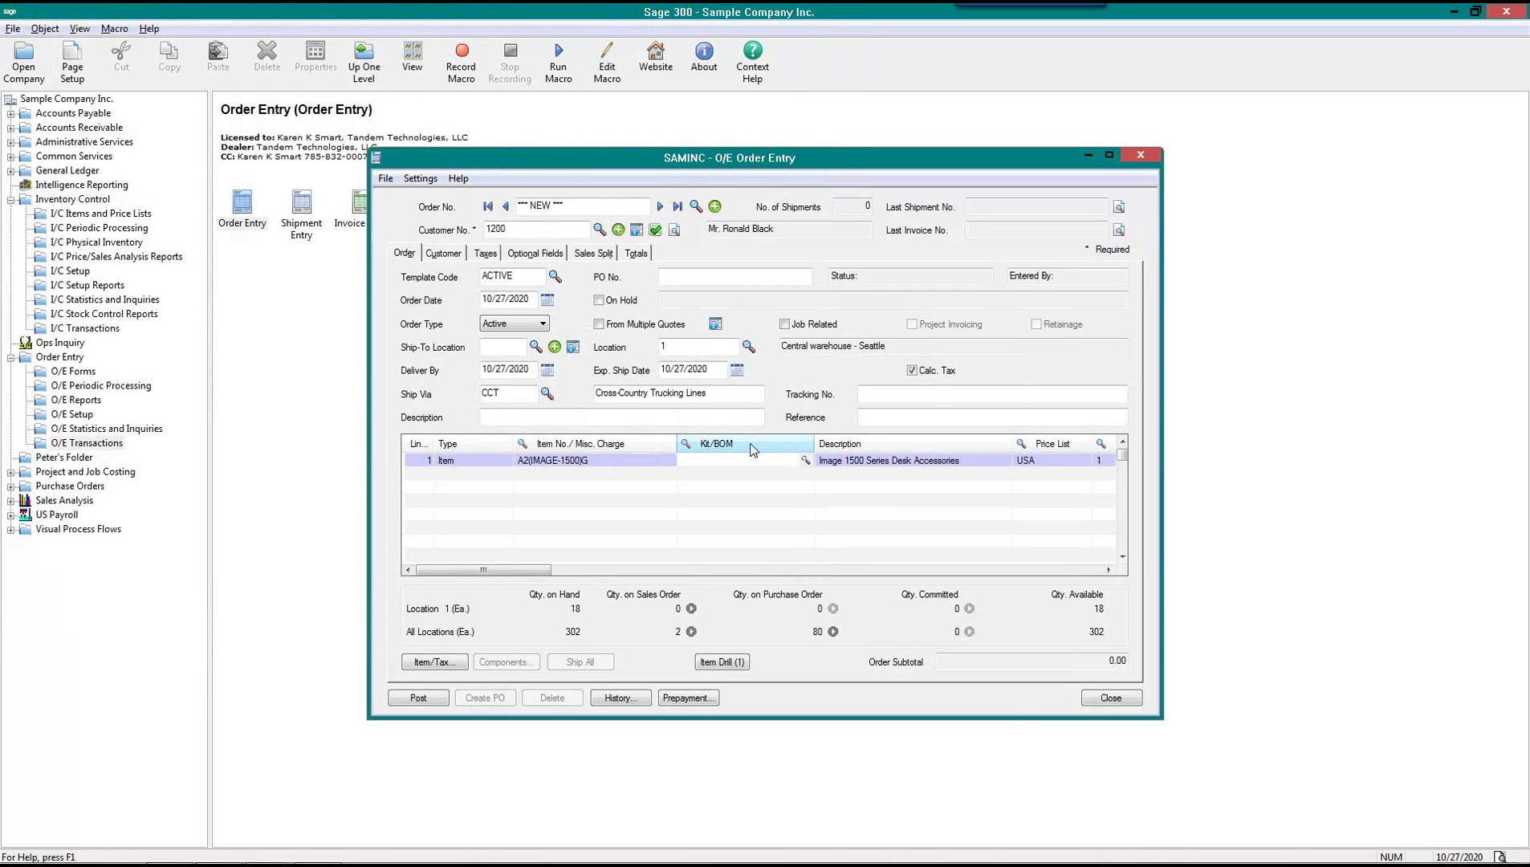
pyautogui.click(806, 461)
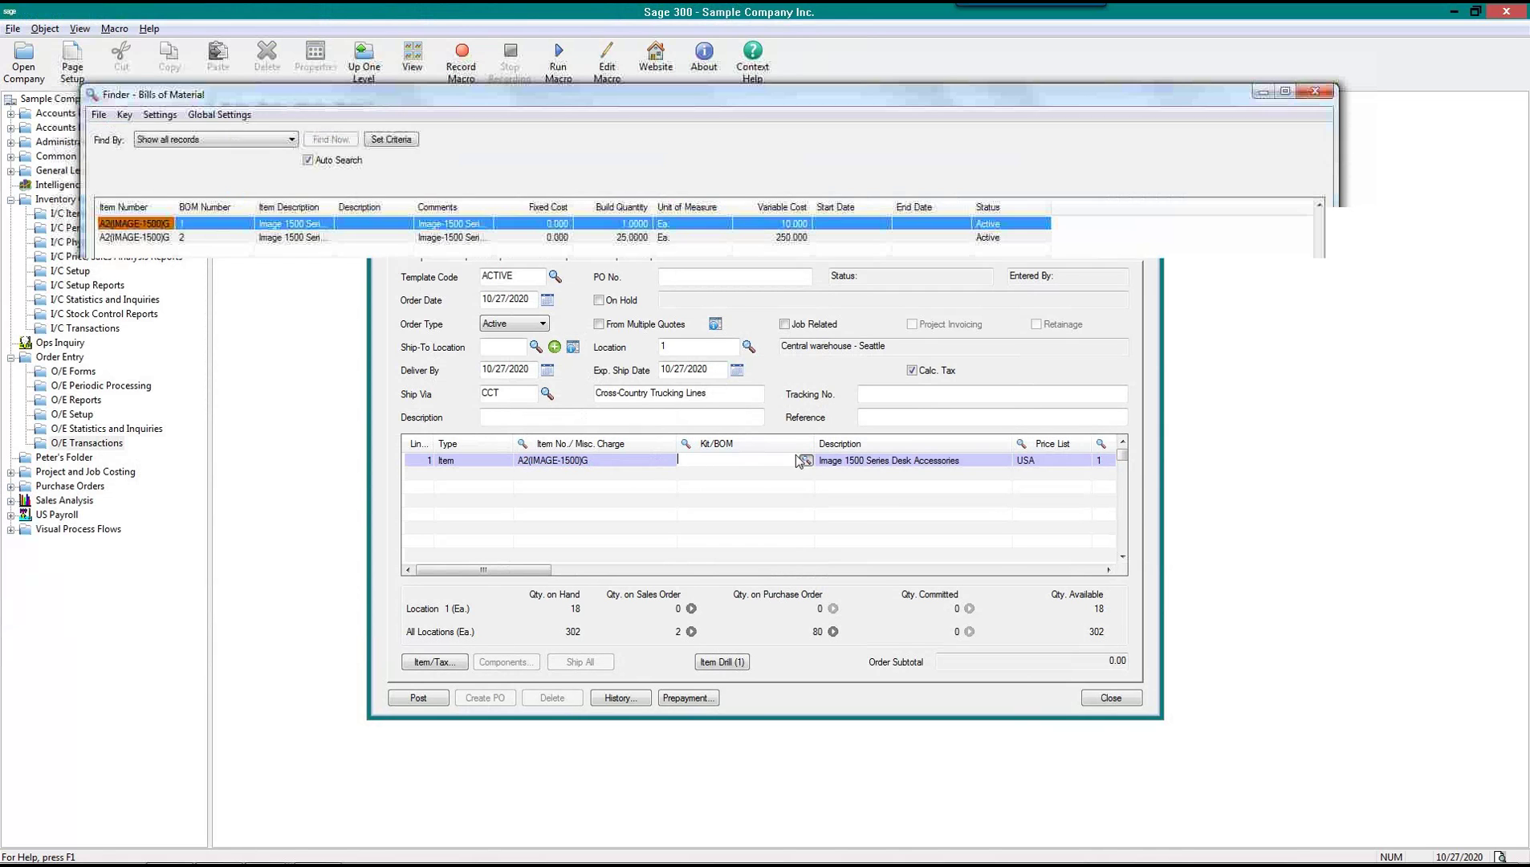
pyautogui.moveTo(175, 201); pyautogui.dragTo(243, 201)
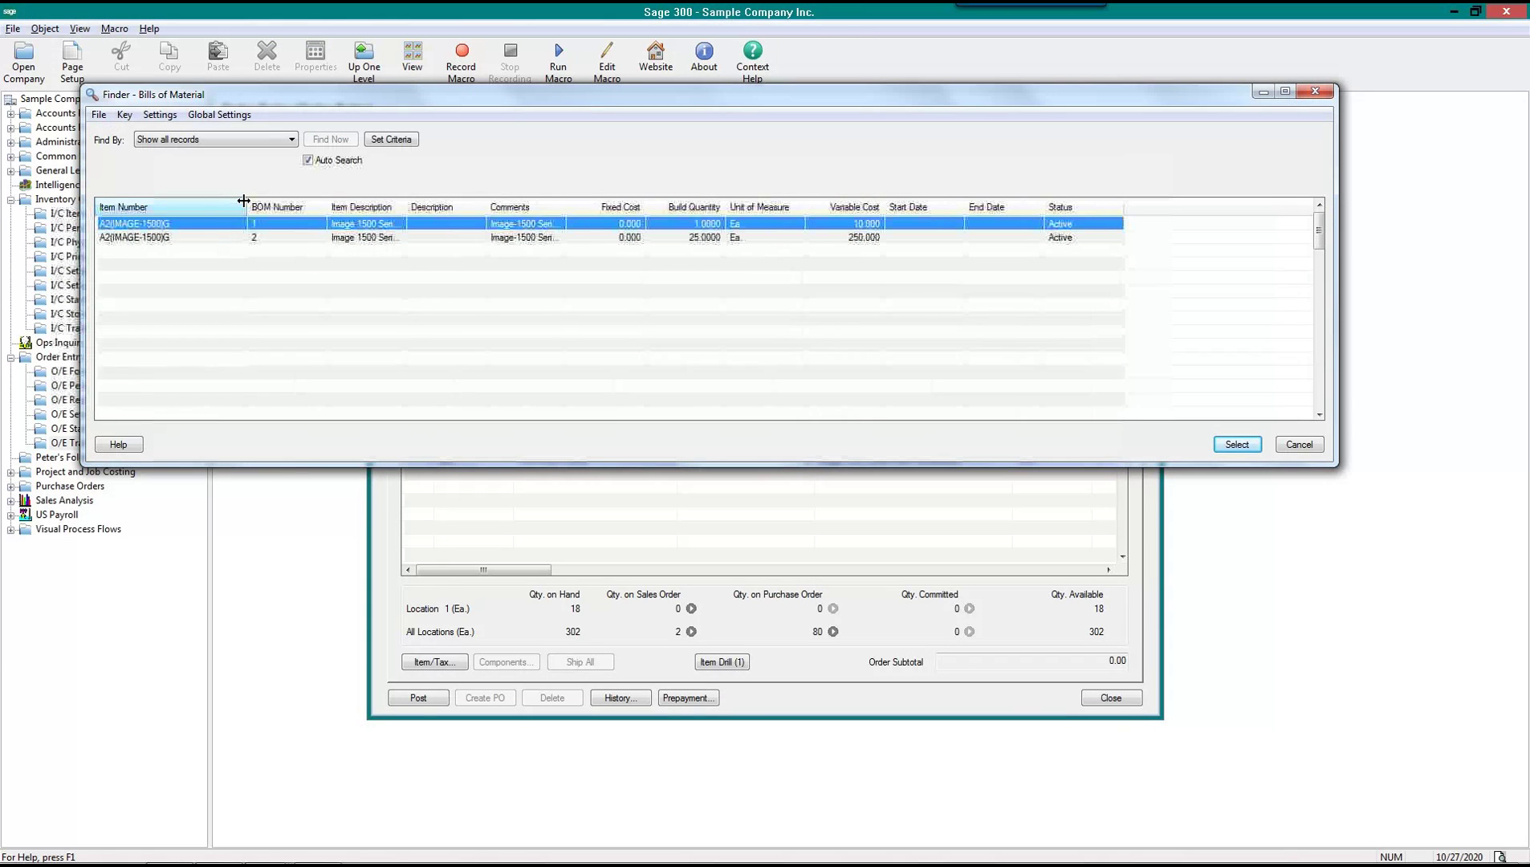
pyautogui.click(542, 226)
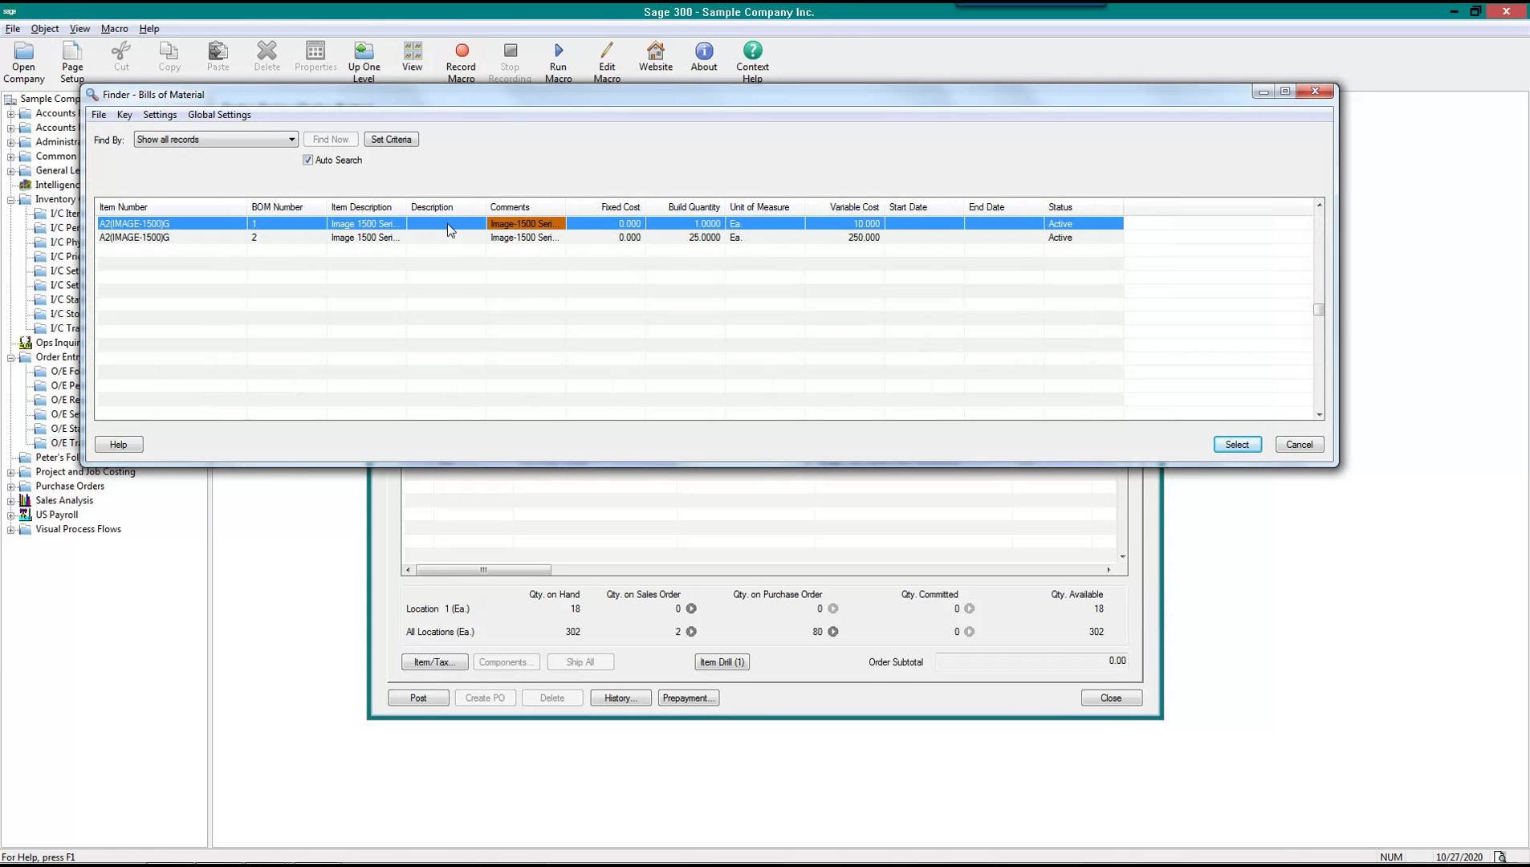
pyautogui.click(694, 240)
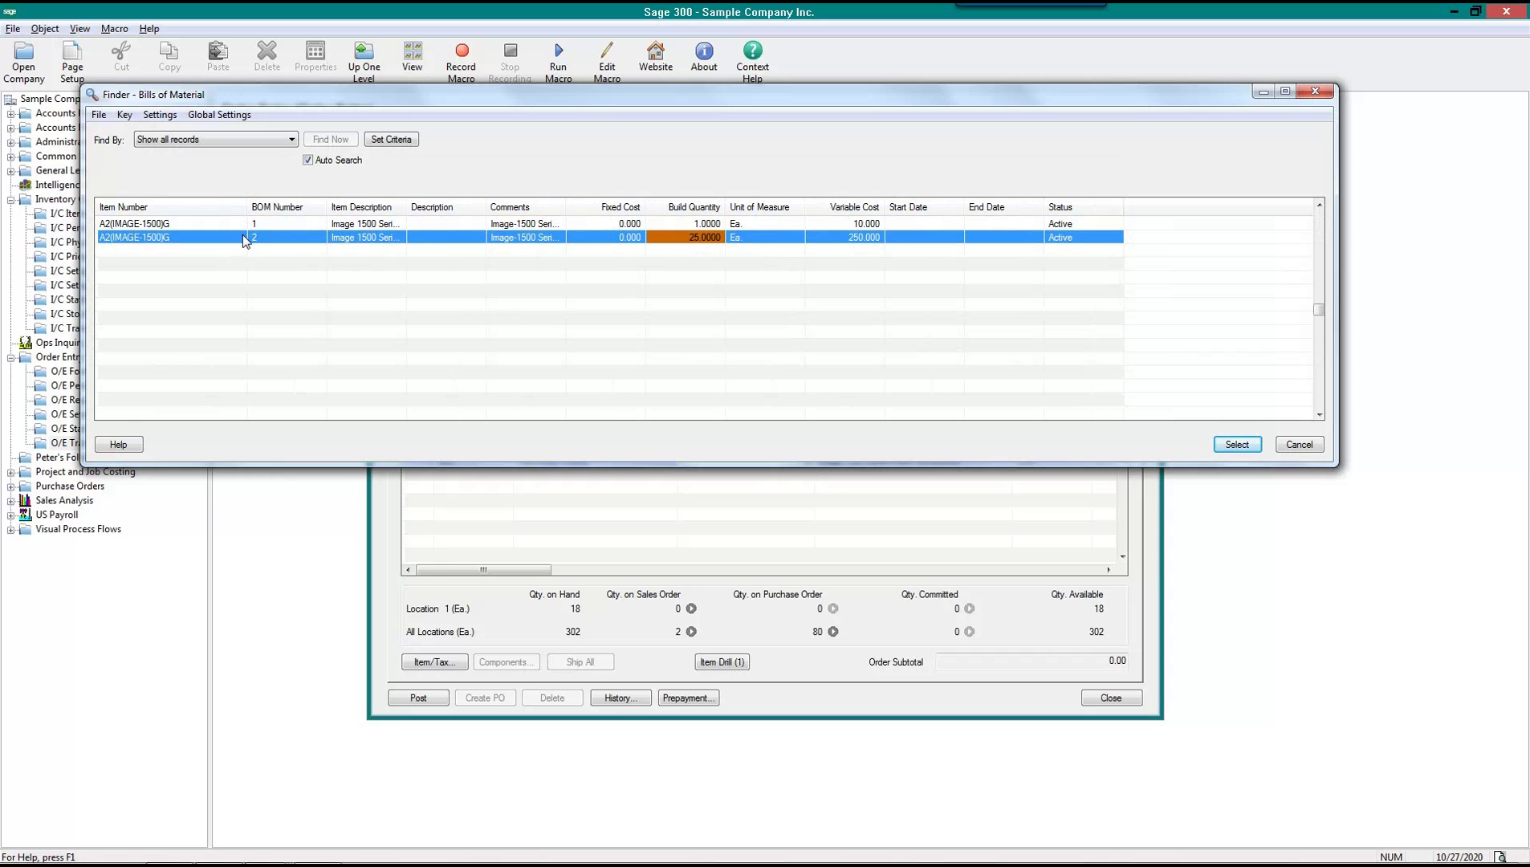
pyautogui.doubleClick(572, 225)
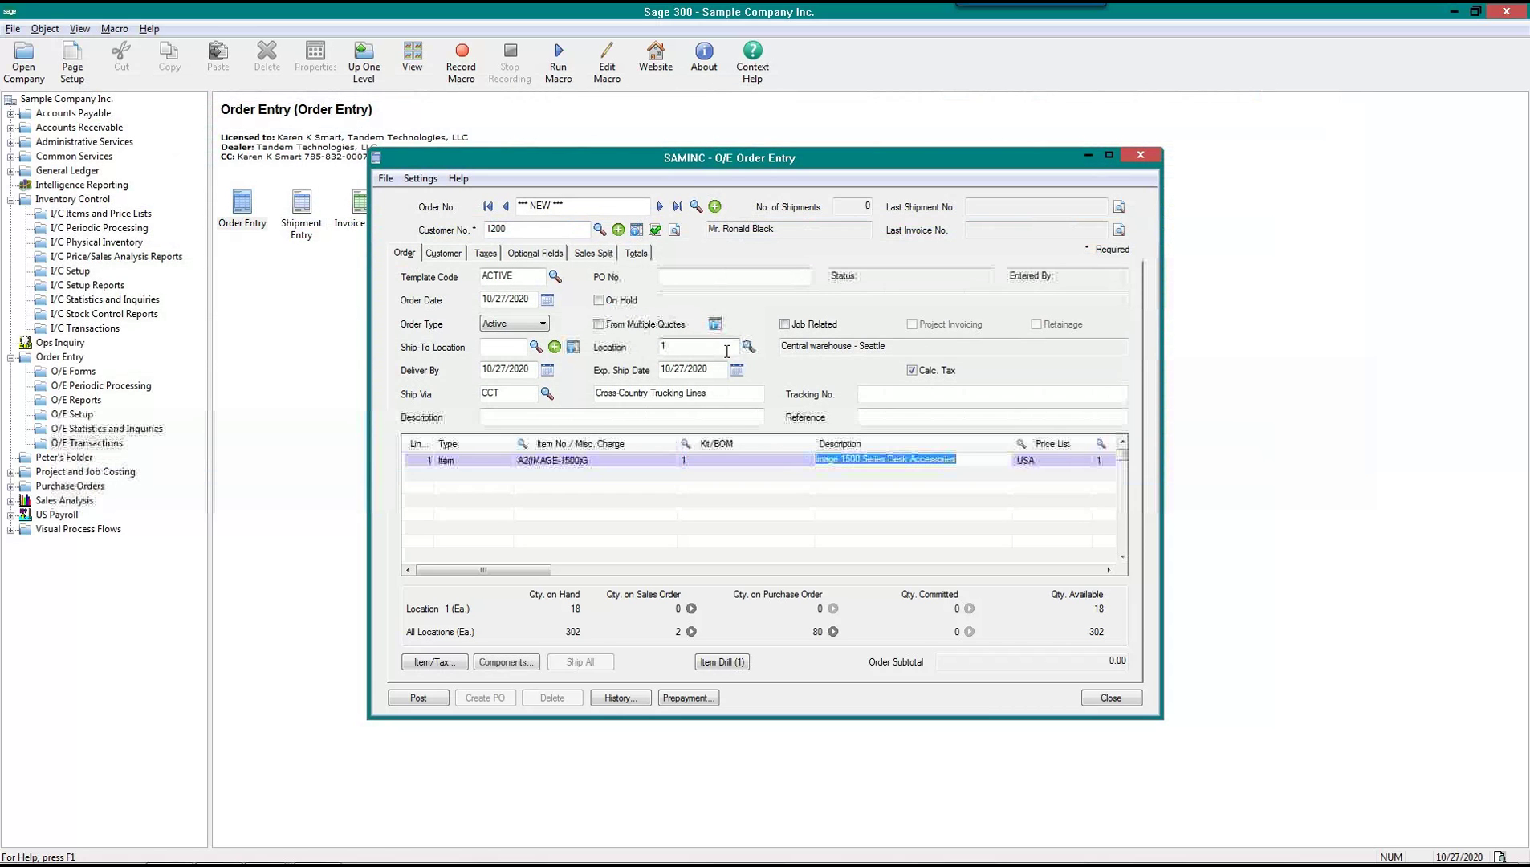
# Set the quantity ordered to 1 on the A2(IMAGE-1500)G order line
pyautogui.press('Tab')
pyautogui.press('Tab')
pyautogui.press('Tab')
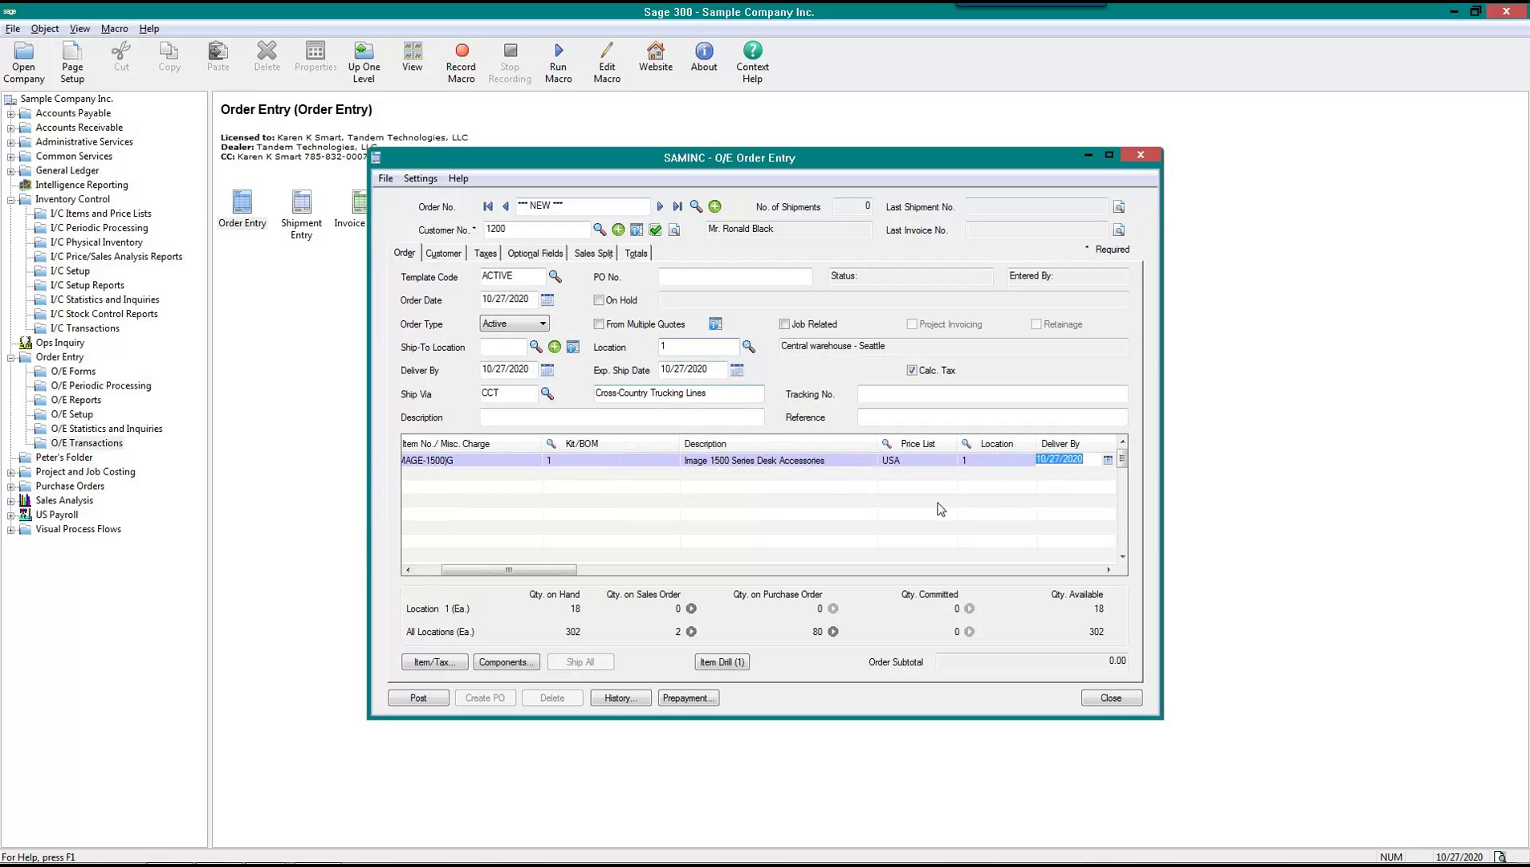
pyautogui.click(982, 461)
pyautogui.press('Tab')
pyautogui.press('Tab')
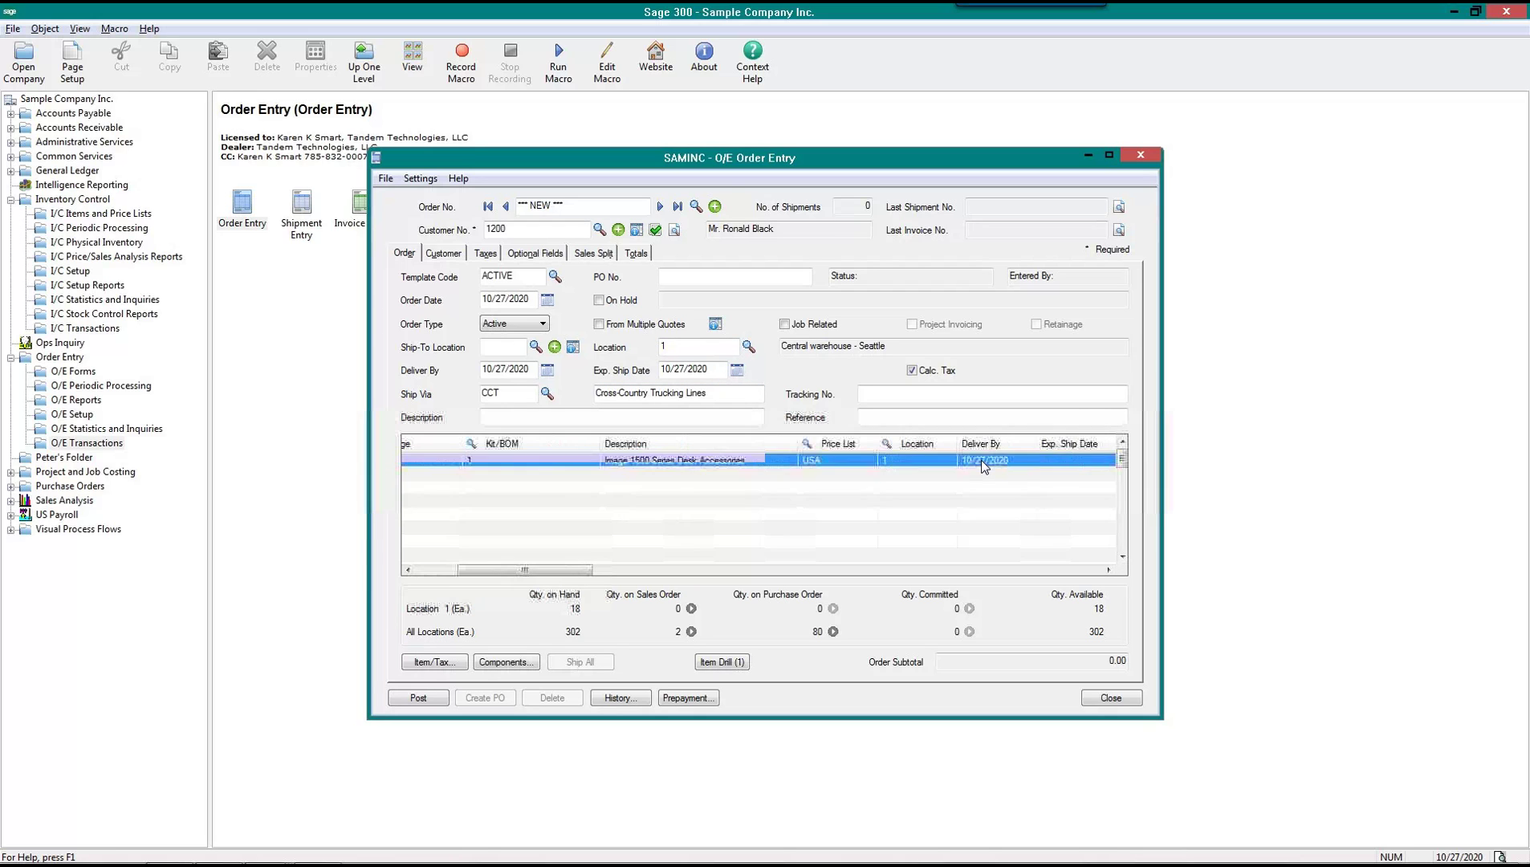
pyautogui.press('Tab')
pyautogui.press('Tab')
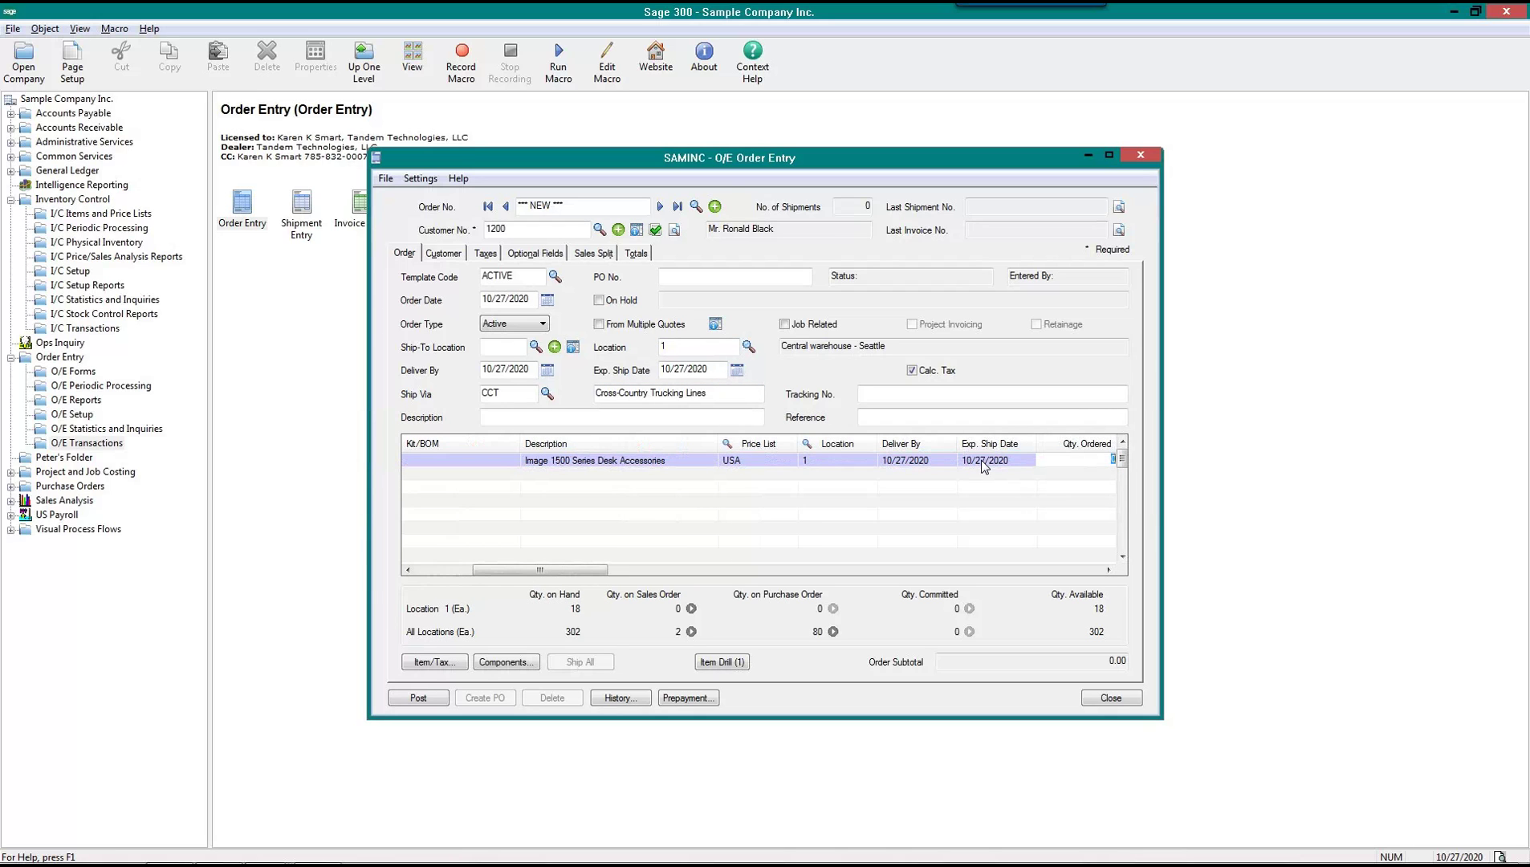
pyautogui.write('1')
pyautogui.press('Tab')
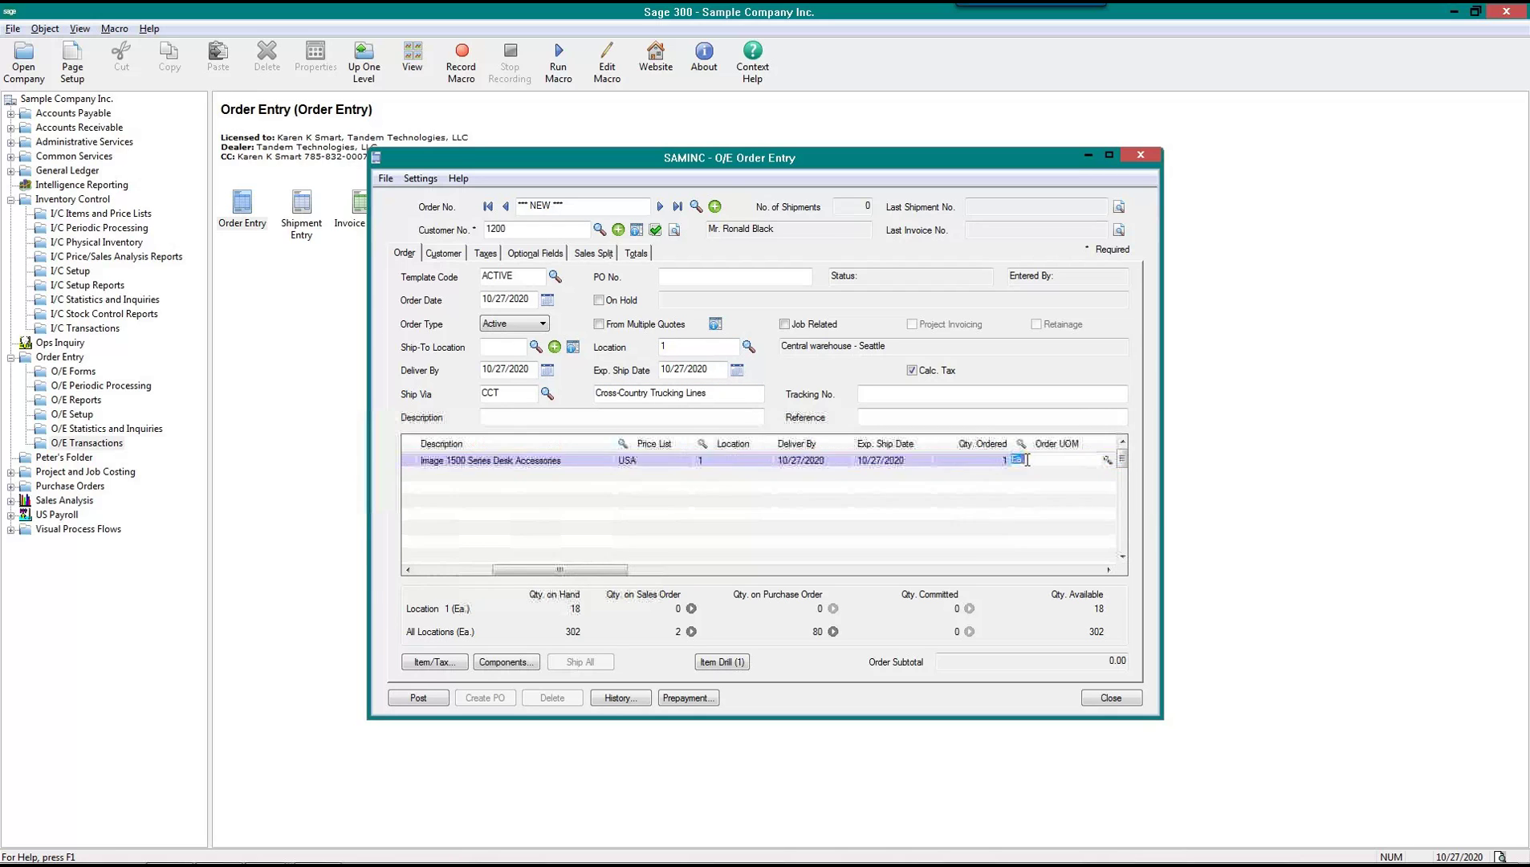
pyautogui.click(973, 455)
pyautogui.click(569, 573)
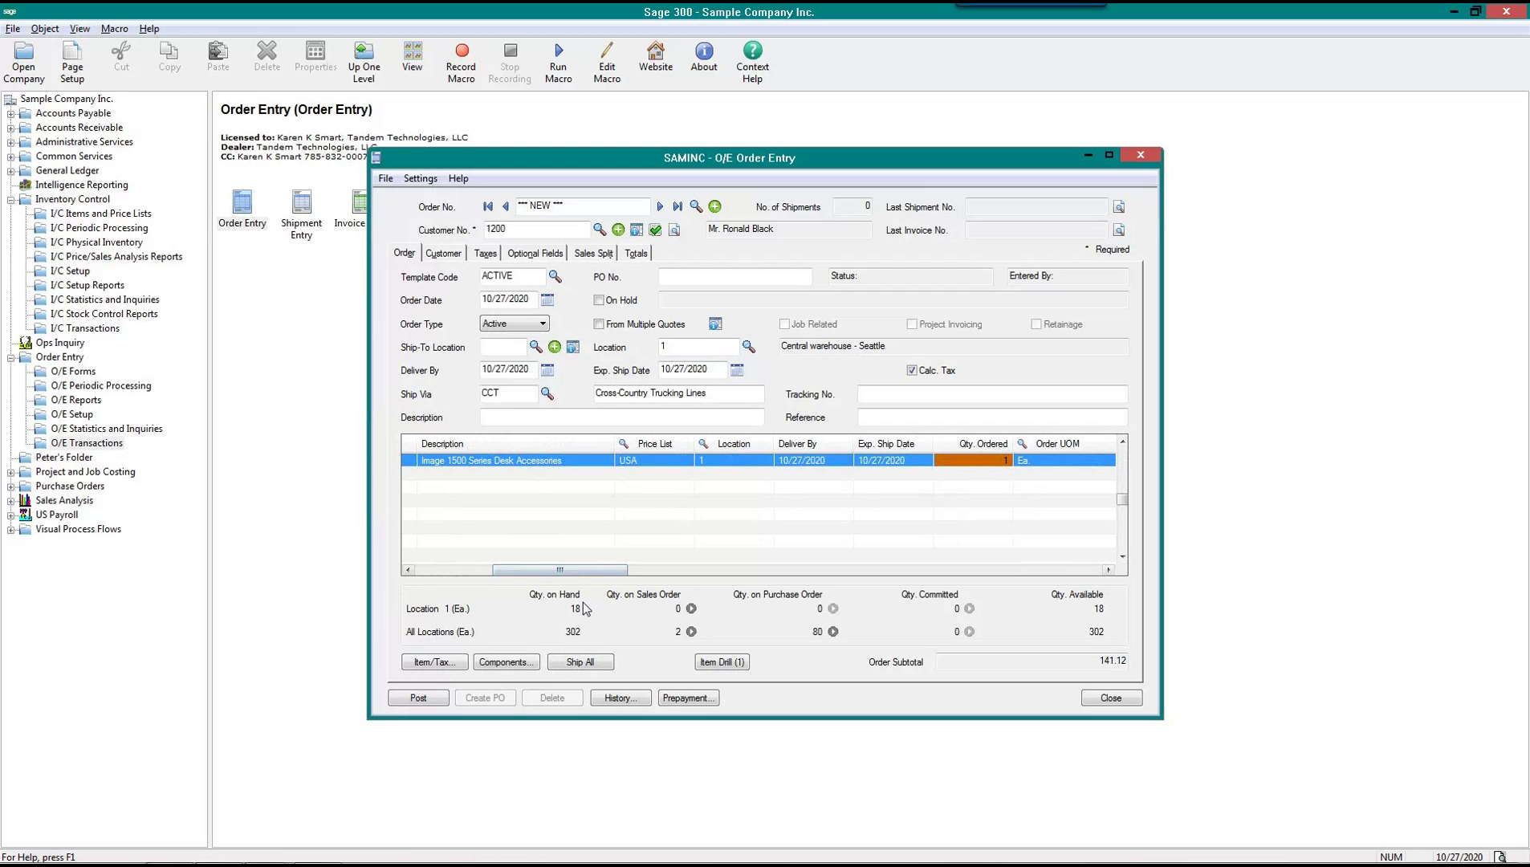
# Change the order line's location to 2, Portland Office, and check the item's quantity on hand there
pyautogui.moveTo(574, 571); pyautogui.dragTo(443, 575)
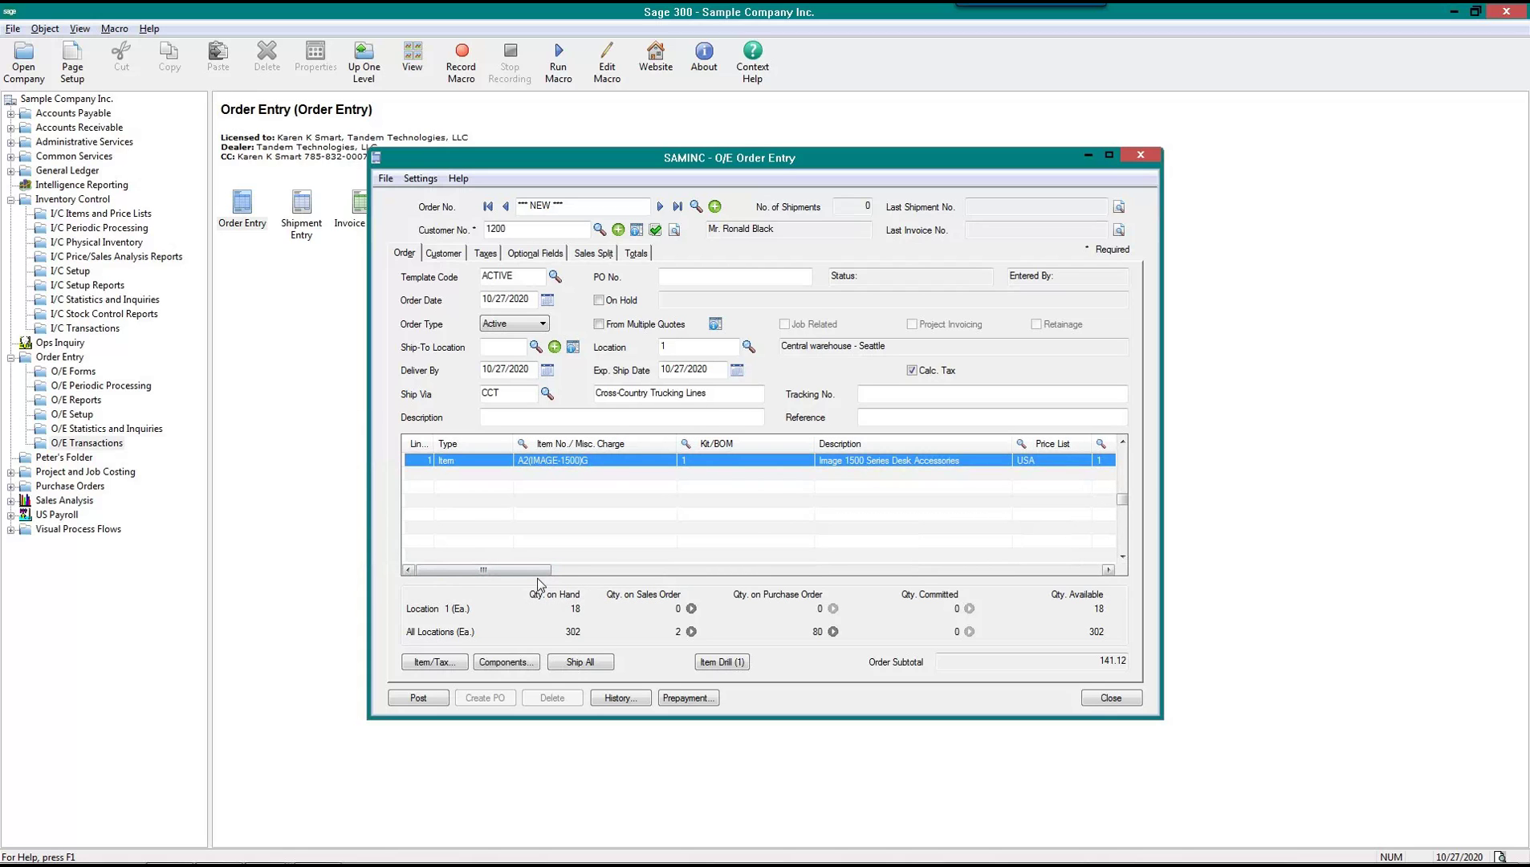
pyautogui.moveTo(538, 571); pyautogui.dragTo(611, 572)
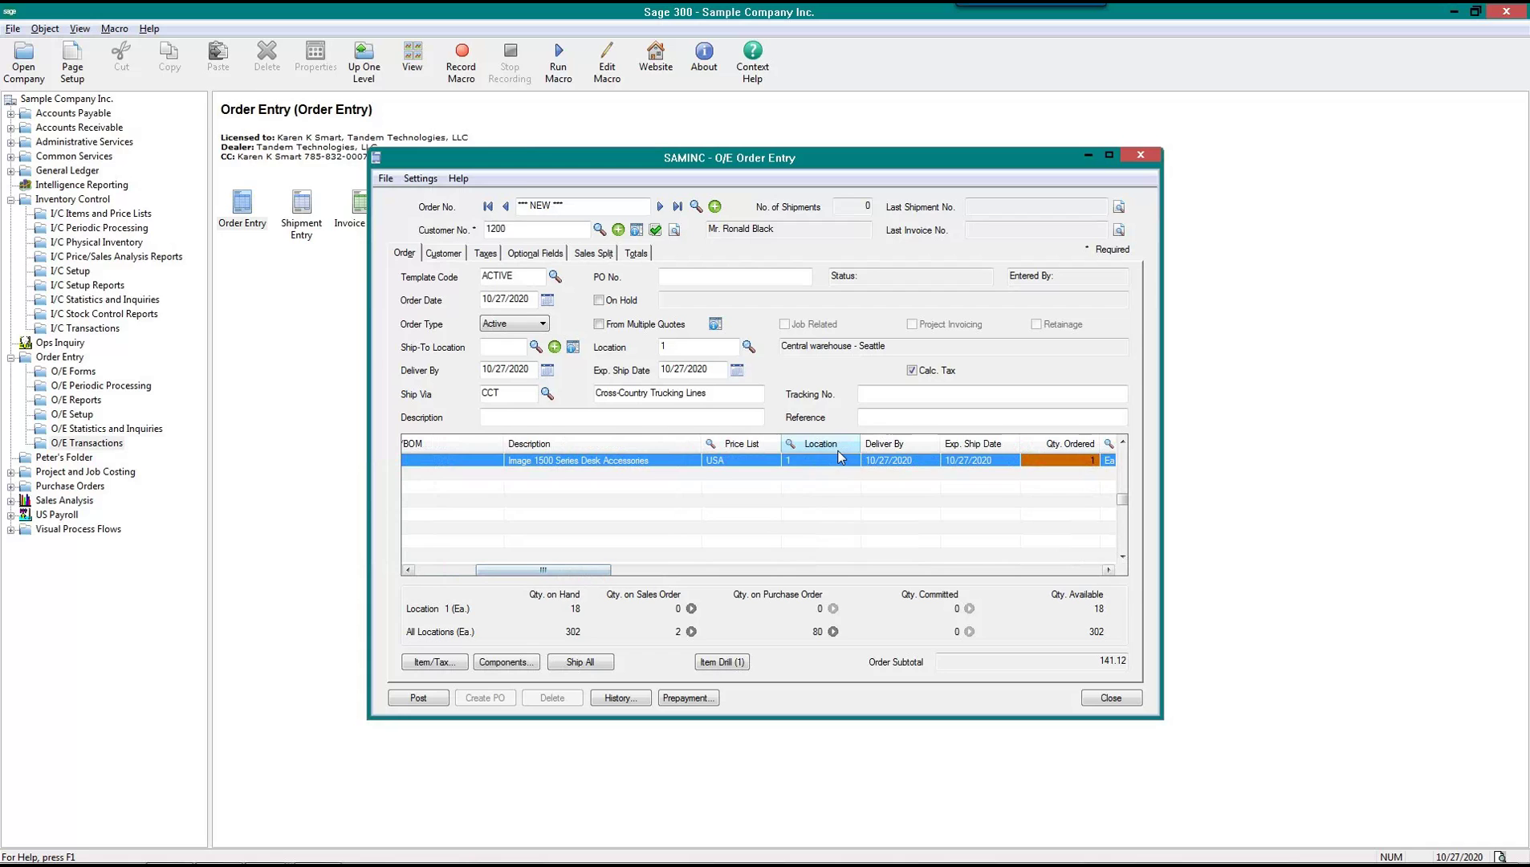
pyautogui.click(841, 456)
pyautogui.click(851, 460)
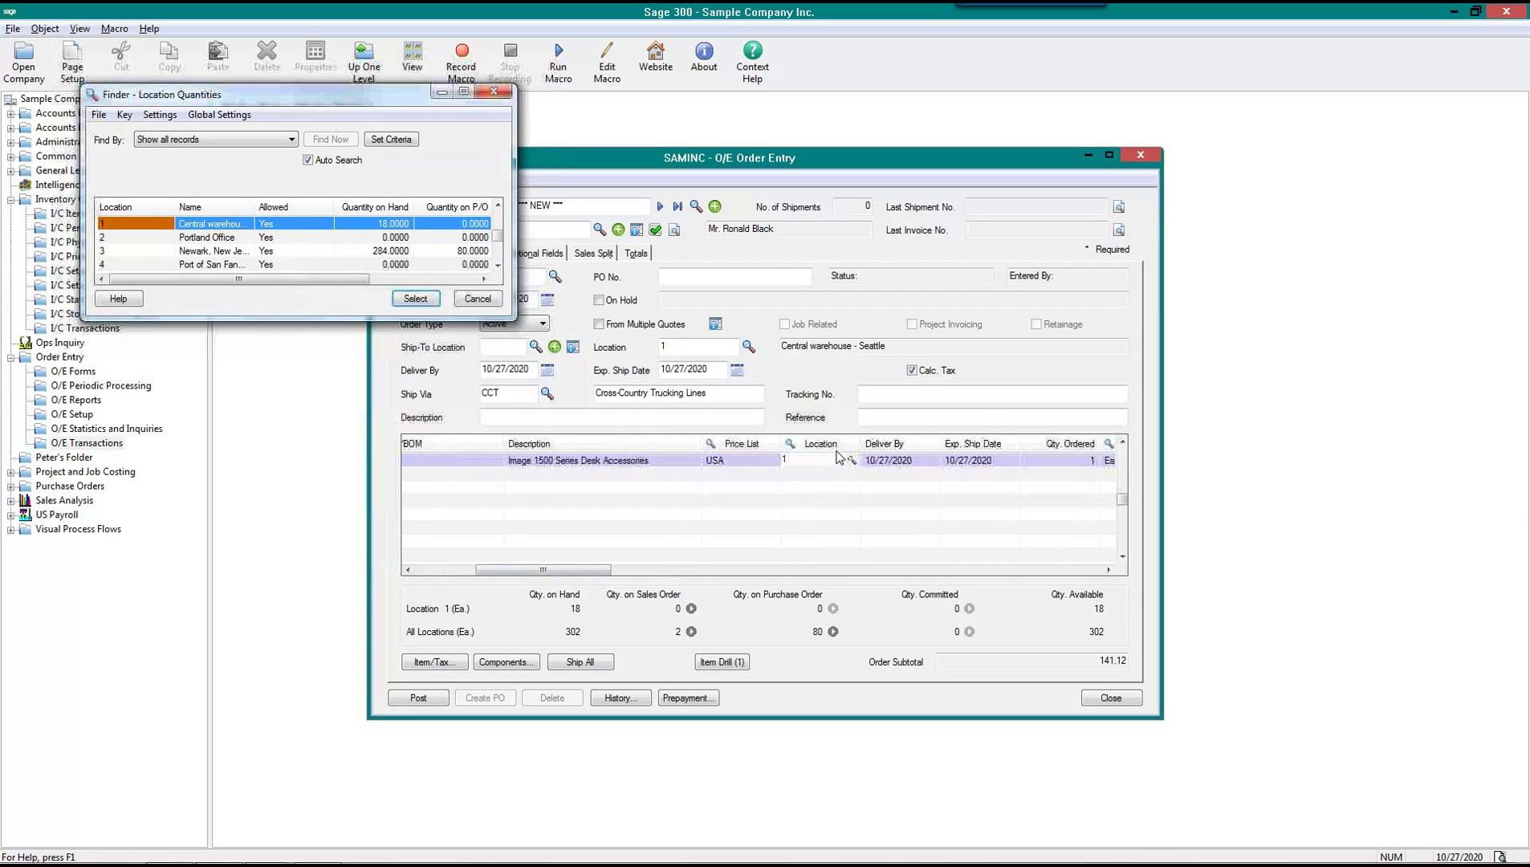
pyautogui.click(249, 240)
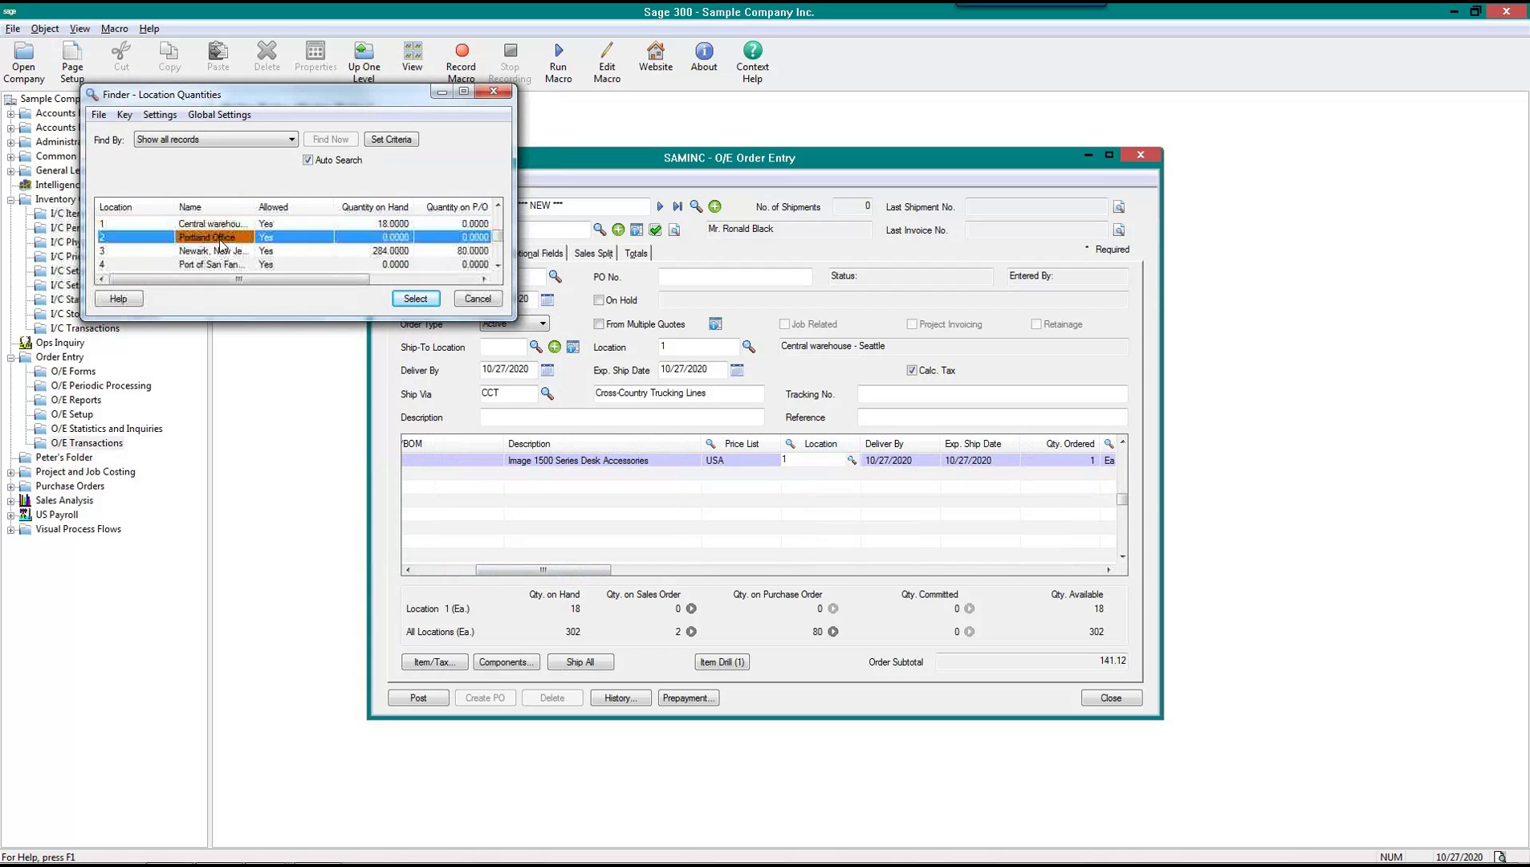
pyautogui.click(414, 299)
pyautogui.press('Tab')
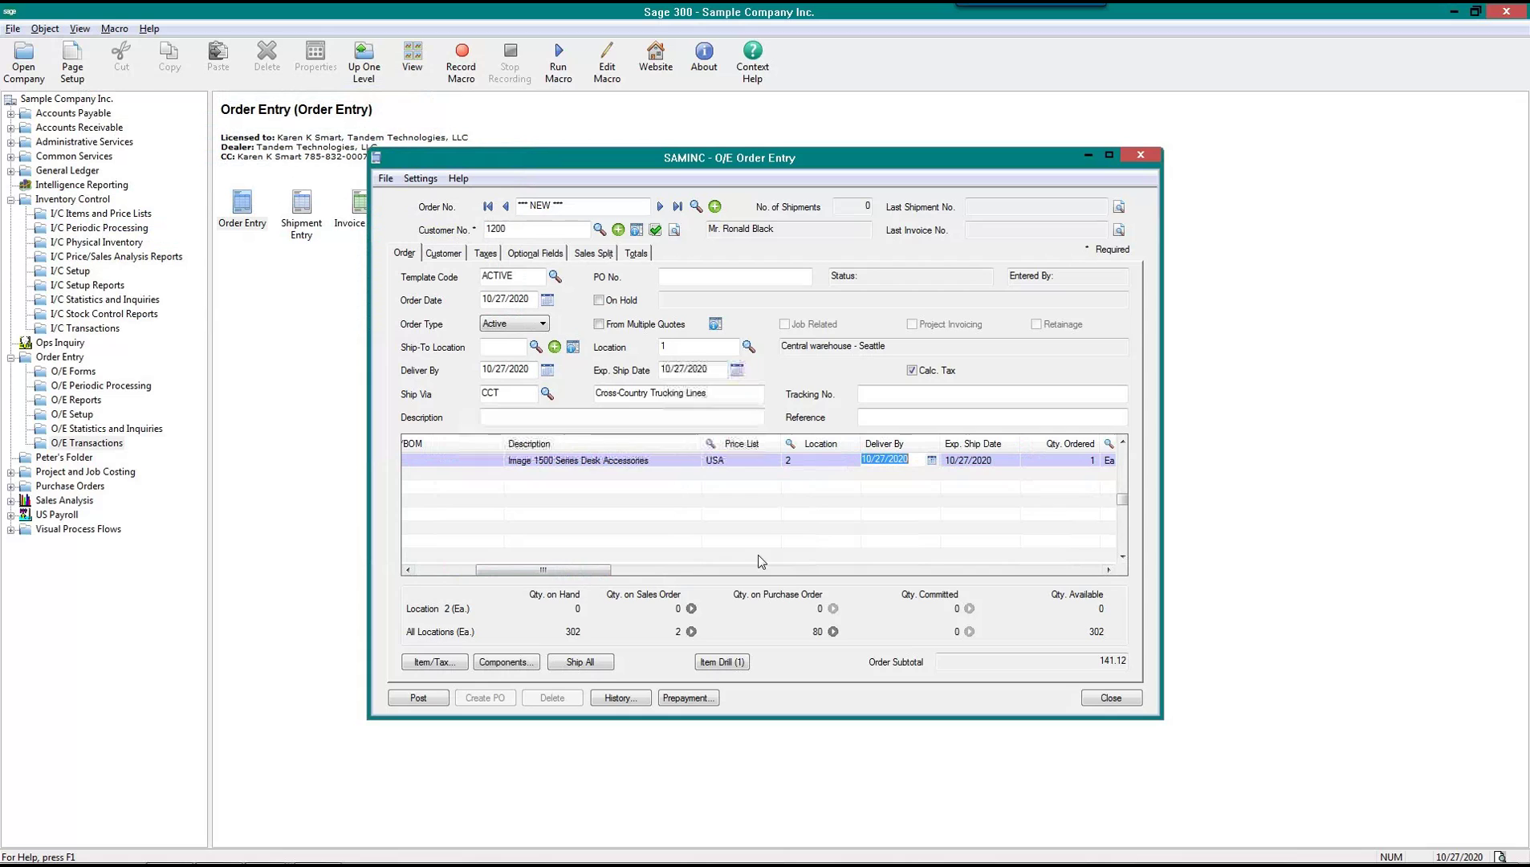
pyautogui.click(577, 612)
pyautogui.click(835, 465)
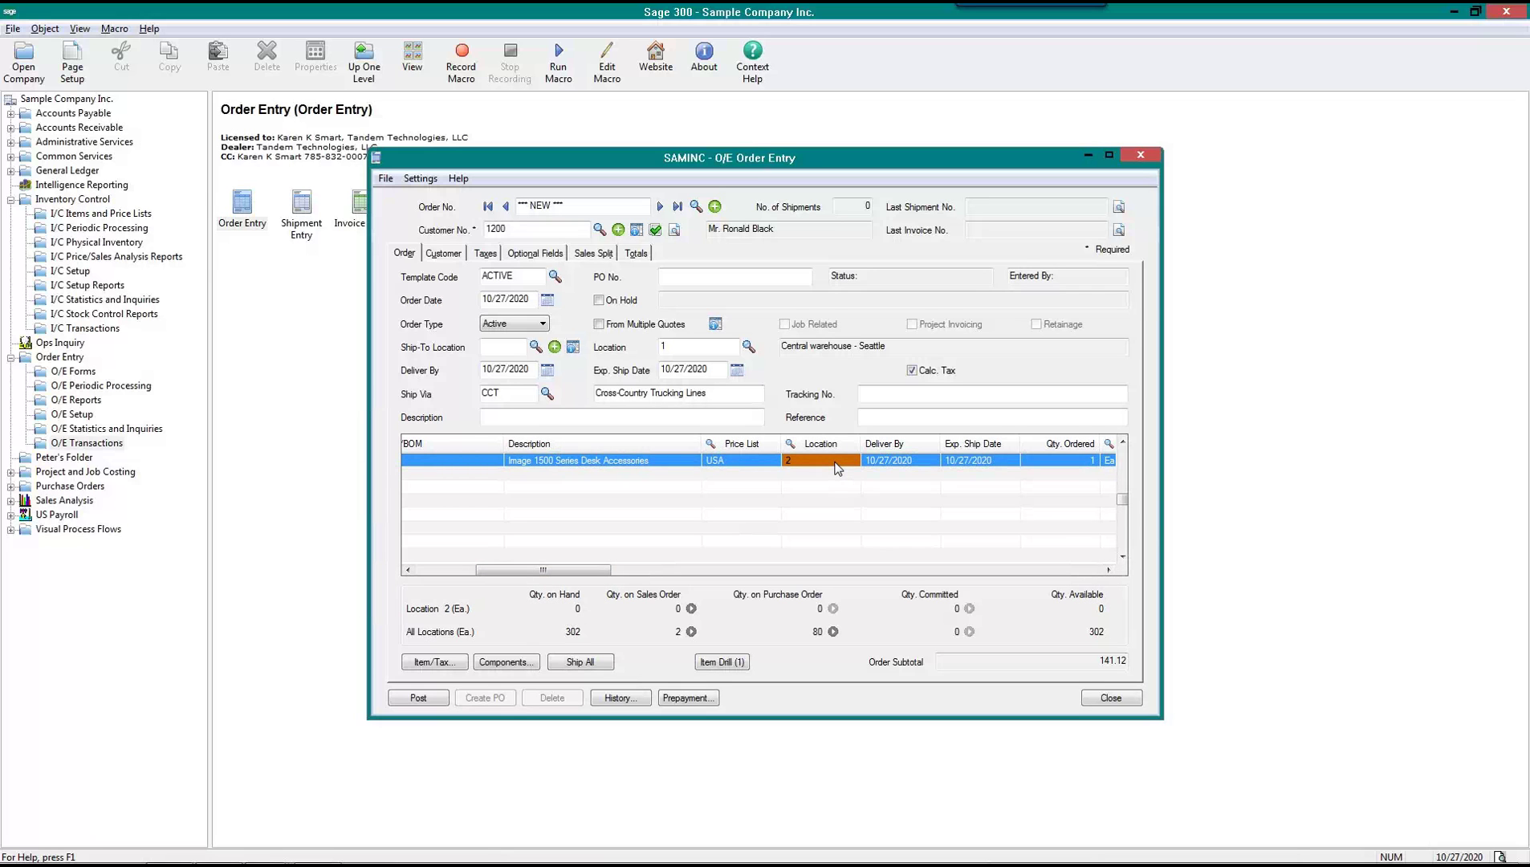
# Open Assemblies from the Inventory Control transactions and choose Assembly as the new entry's transaction type
pyautogui.click(76, 329)
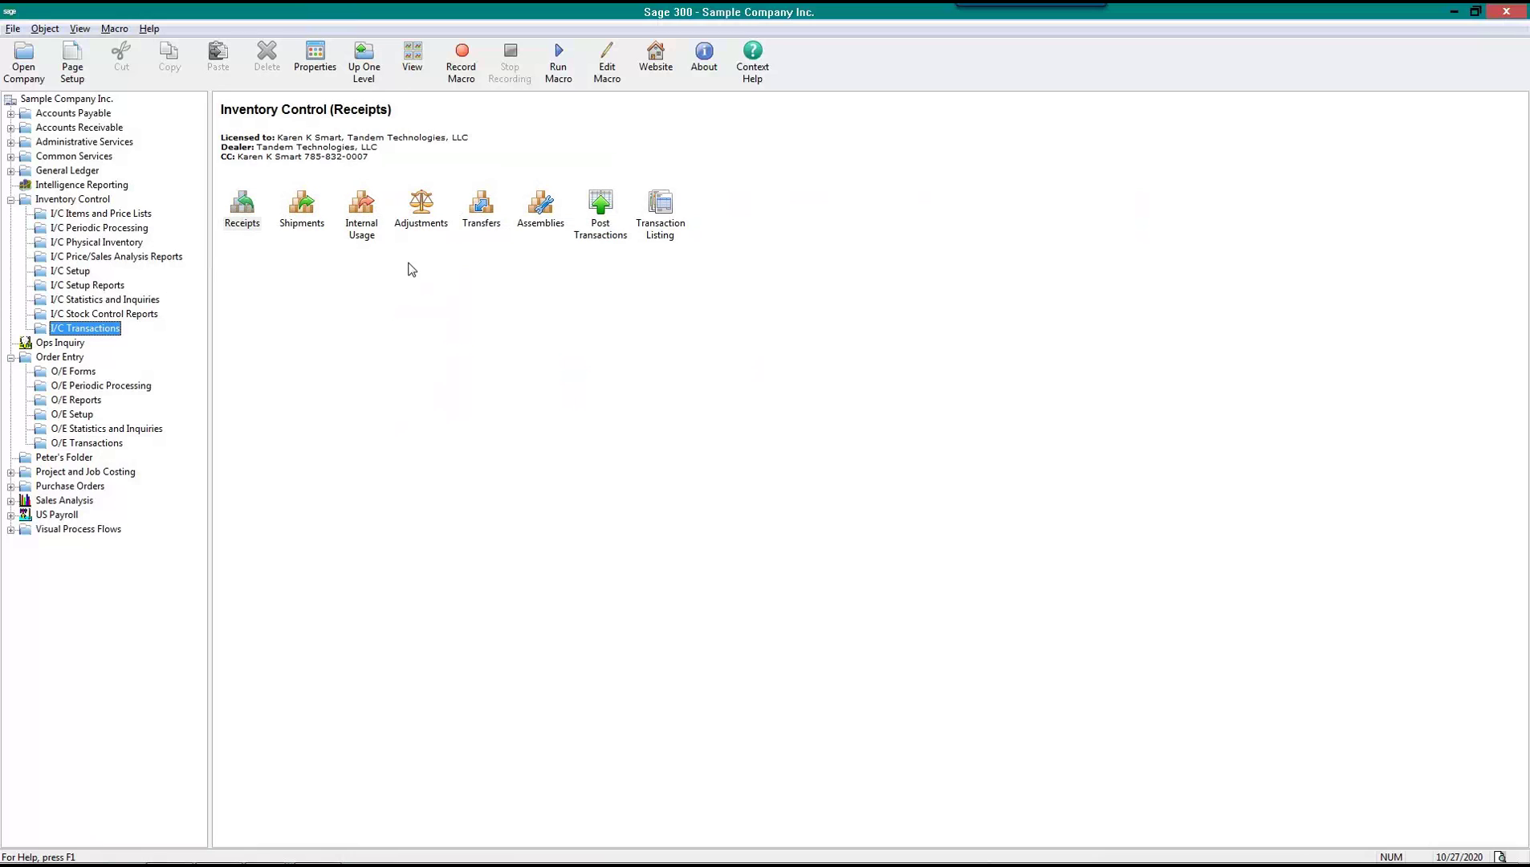
pyautogui.click(490, 208)
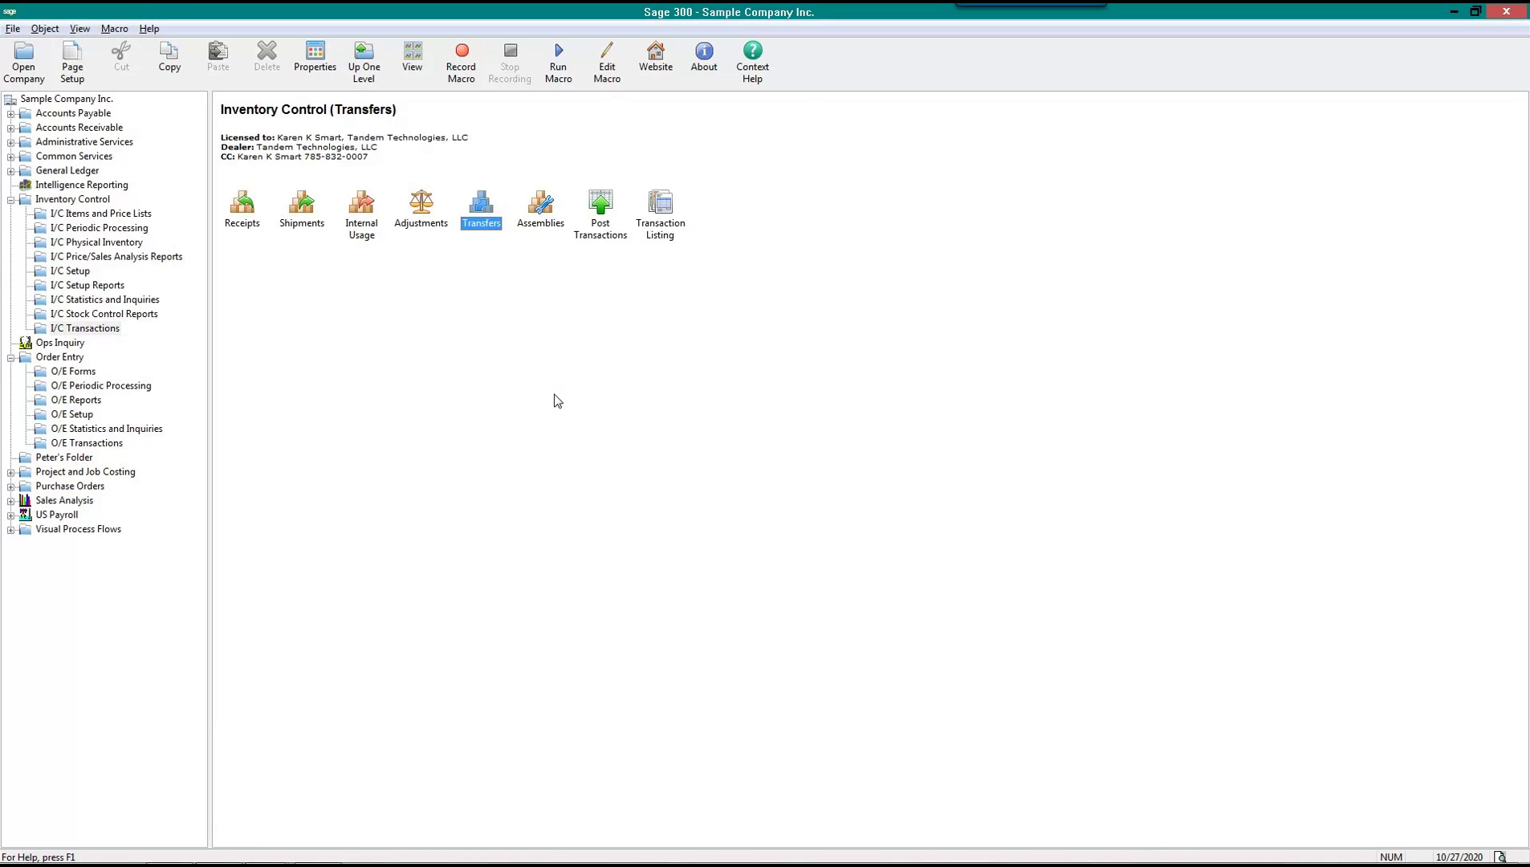
pyautogui.moveTo(505, 865)
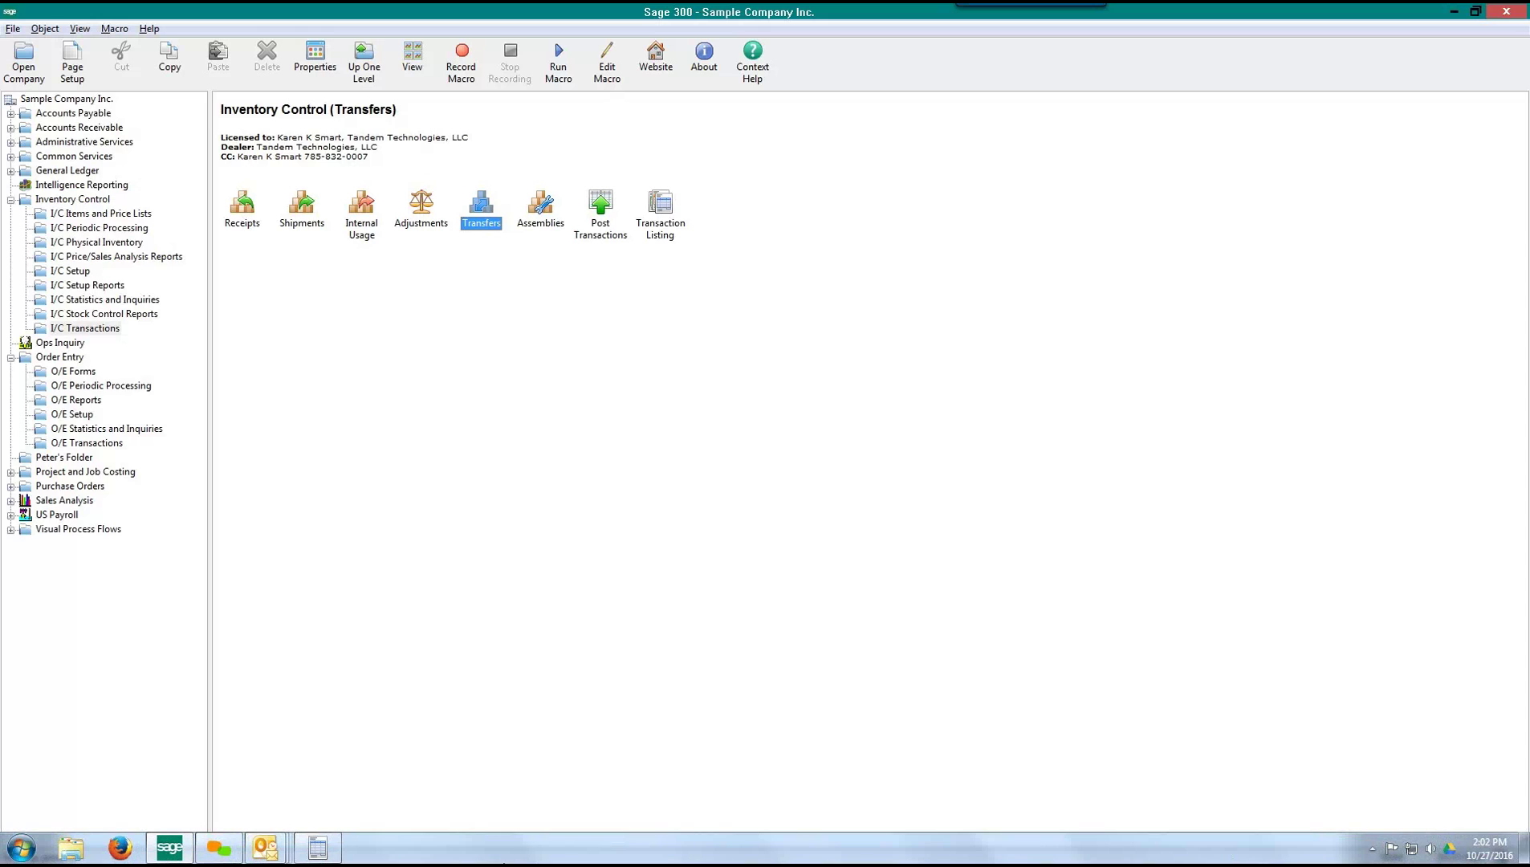
pyautogui.click(542, 203)
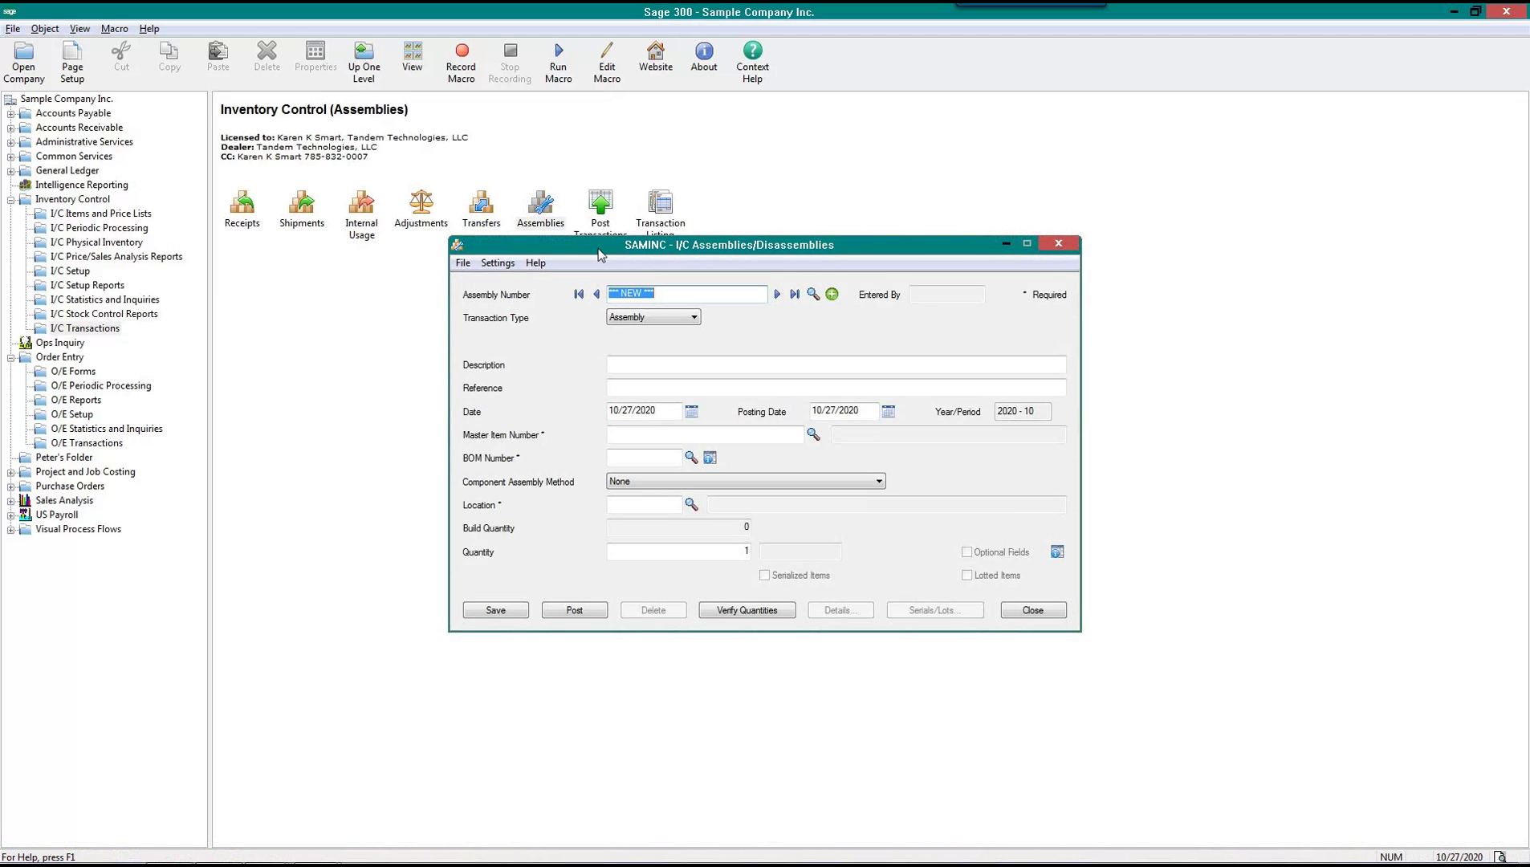
pyautogui.moveTo(599, 255); pyautogui.dragTo(377, 277)
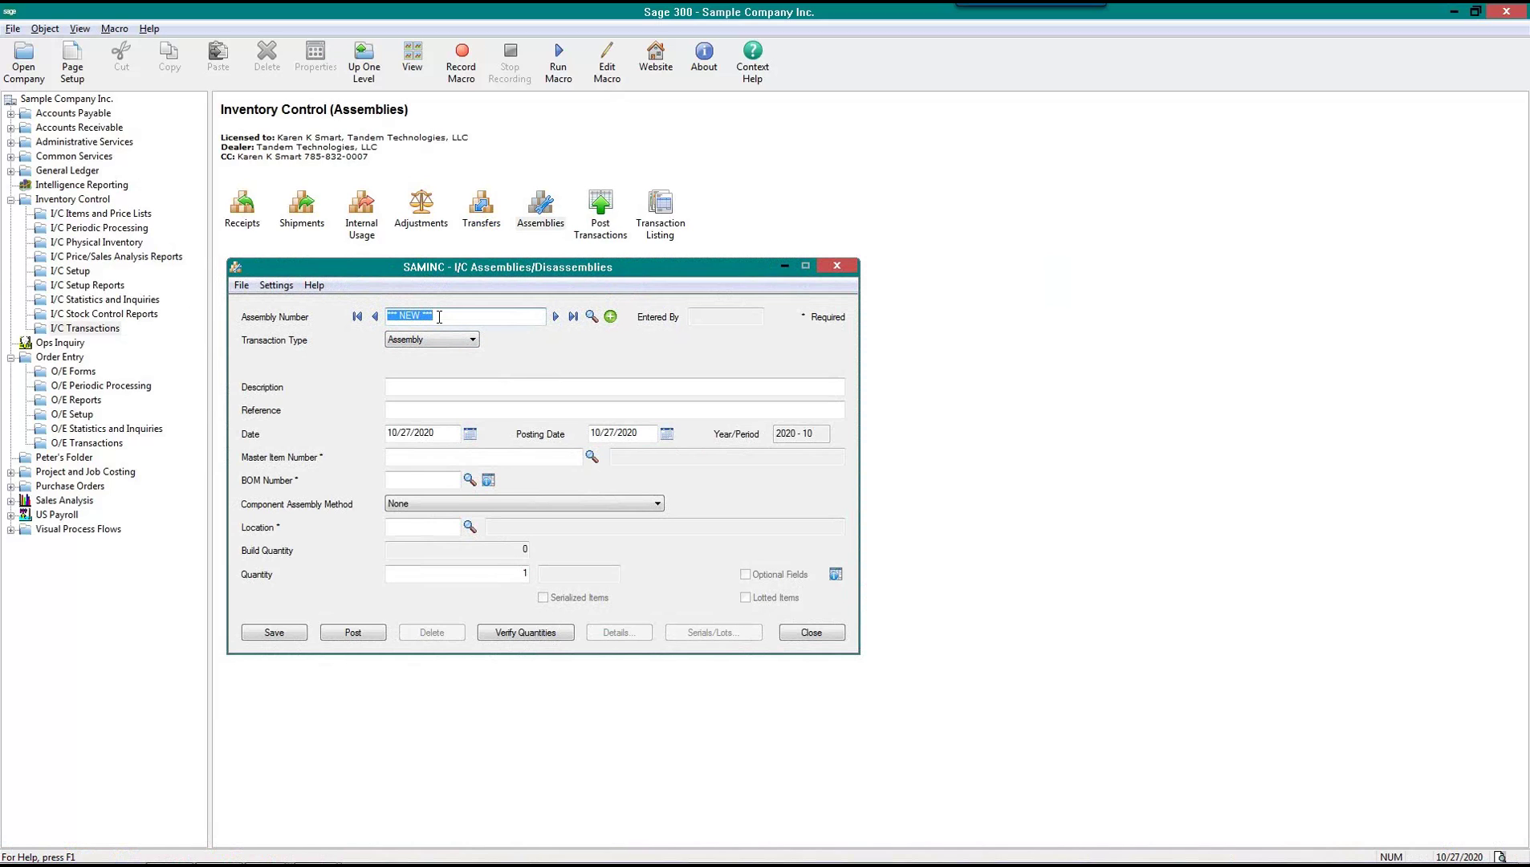
pyautogui.click(432, 339)
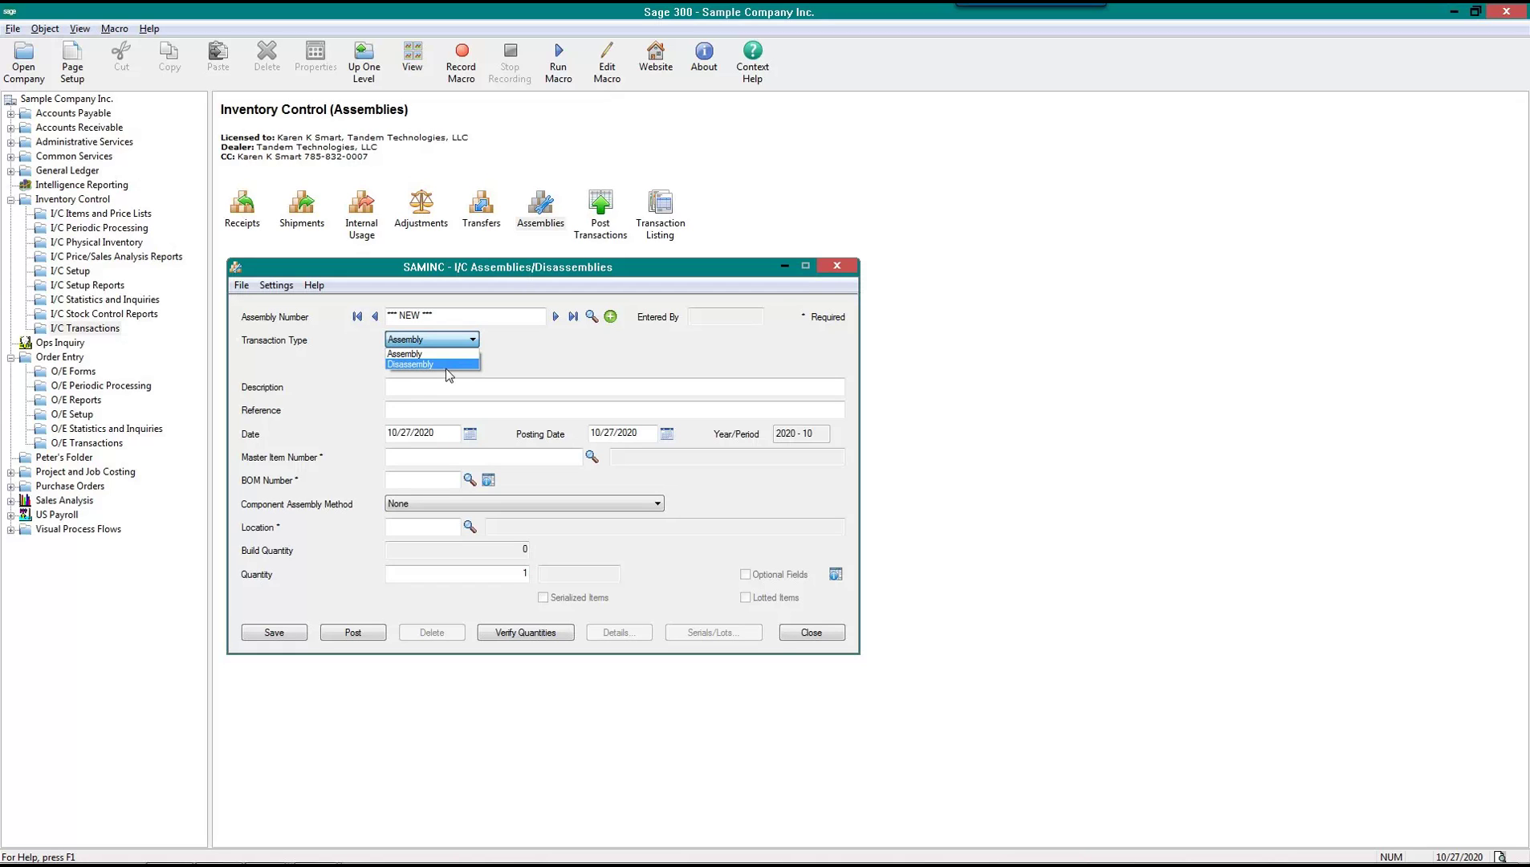
pyautogui.click(406, 354)
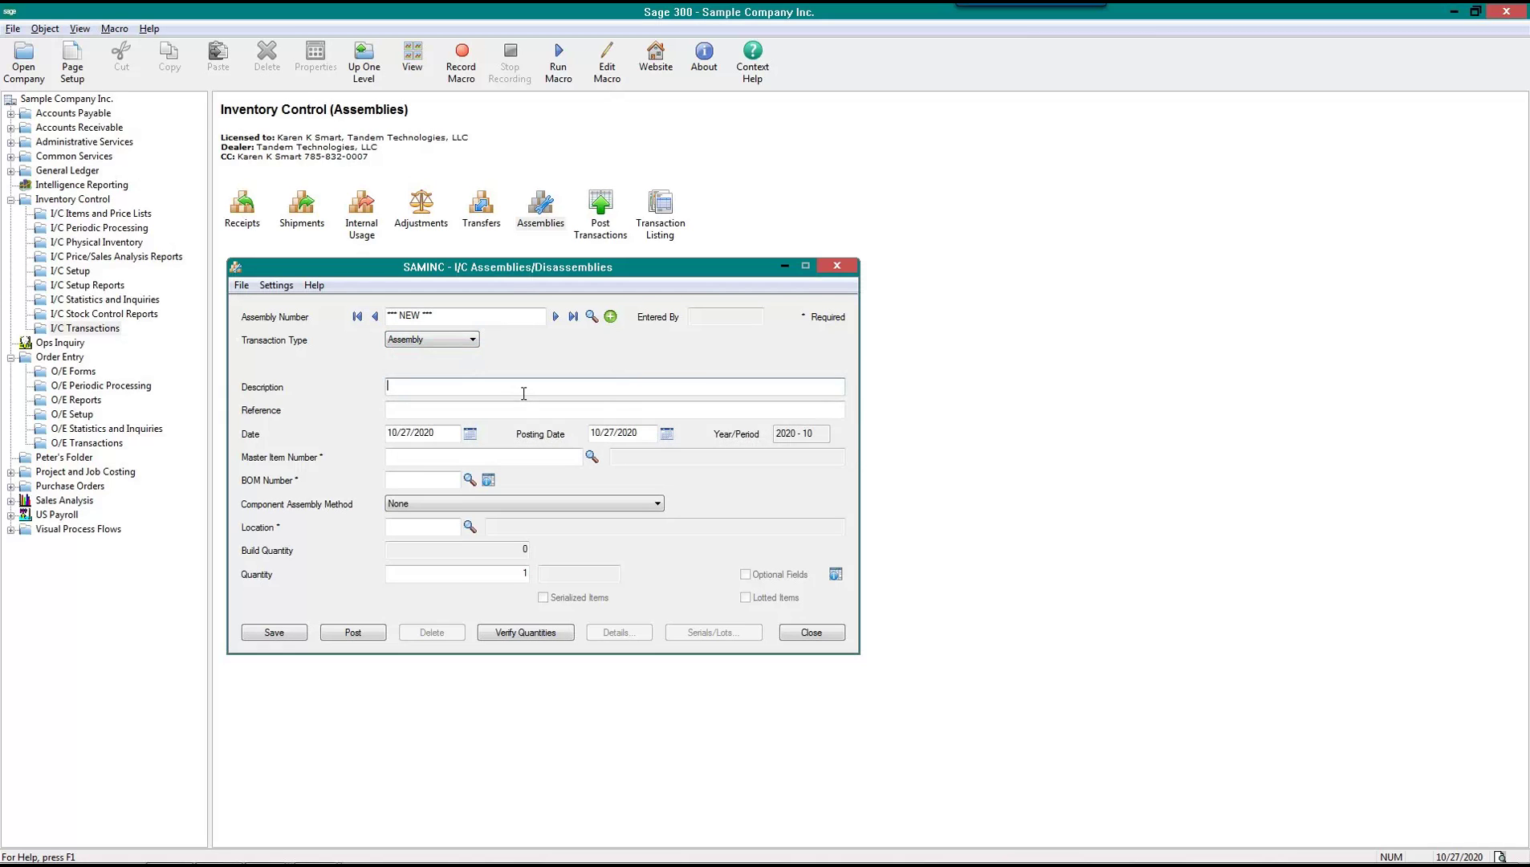
# Describe the assembly as "Build an Assembly" and enter a reference stating who did the build
pyautogui.write('Build')
pyautogui.write(' an Assempl')
pyautogui.write('ly')
pyautogui.press('Tab')
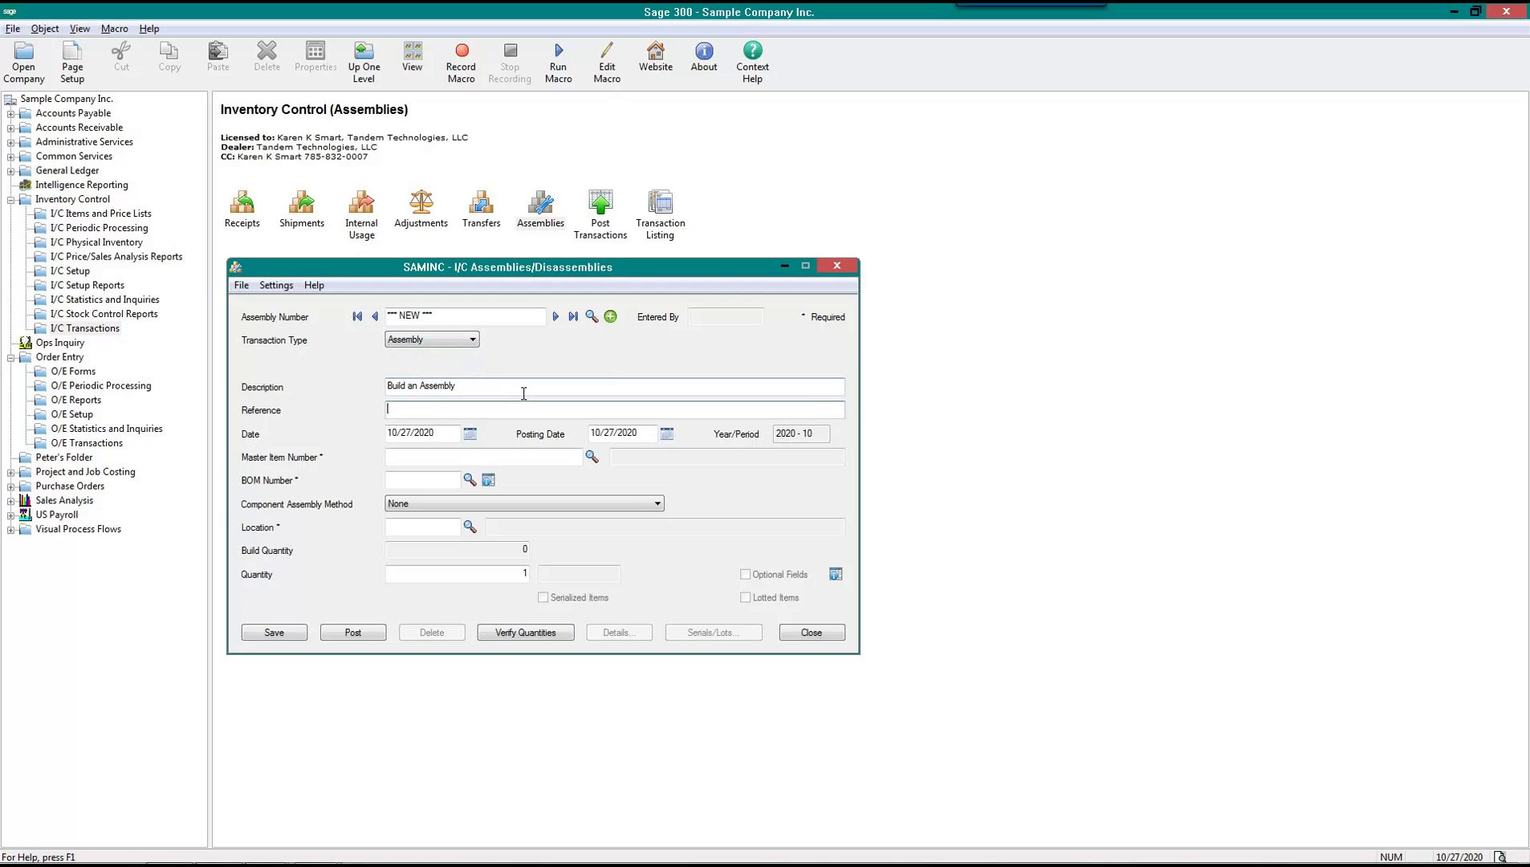
pyautogui.write('Karen Smart did this build')
pyautogui.press('Tab')
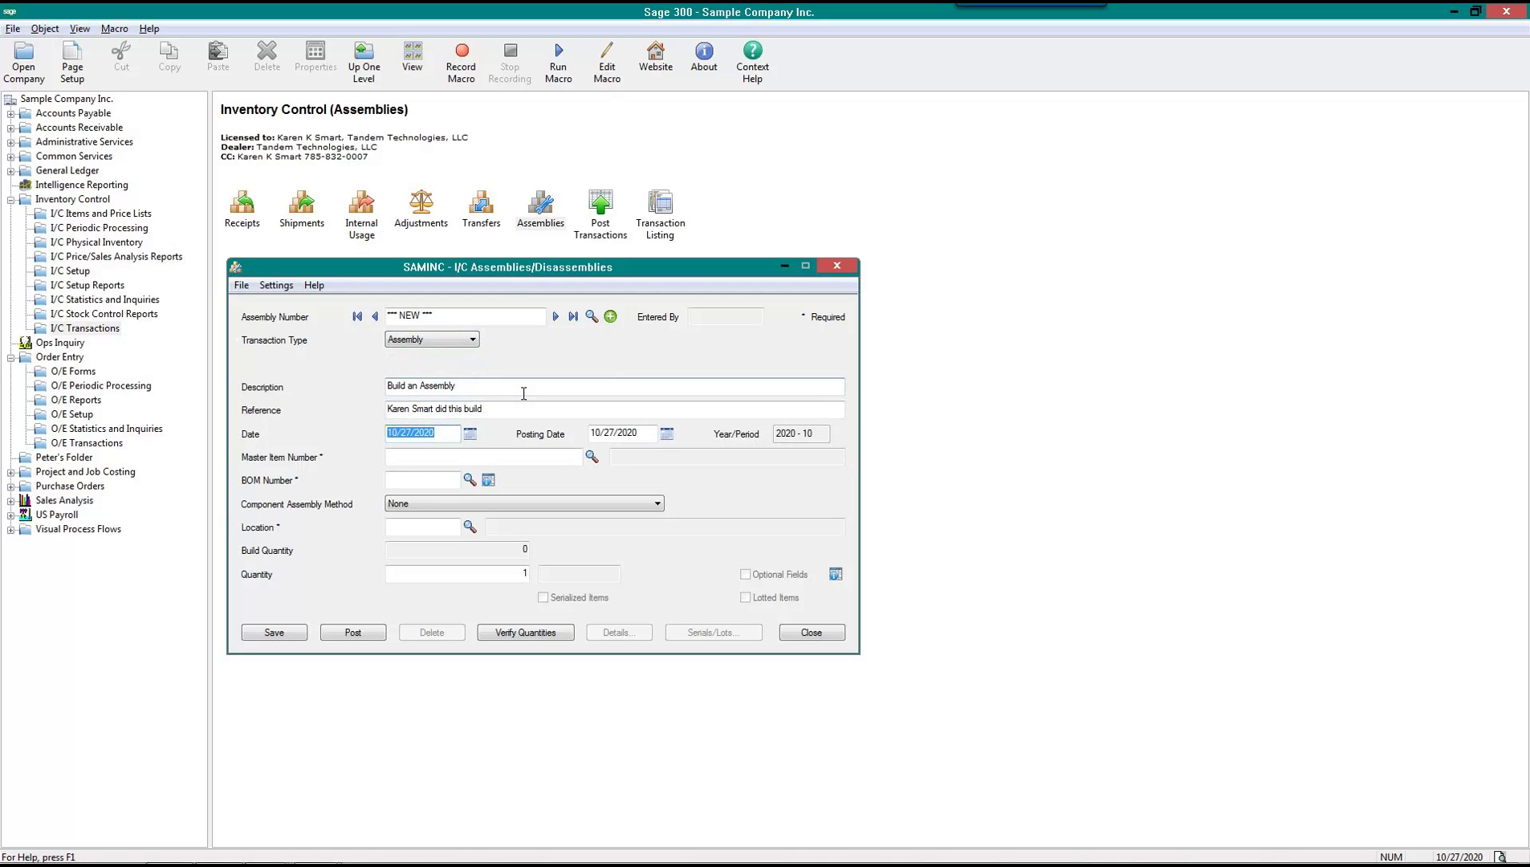
pyautogui.press('Tab')
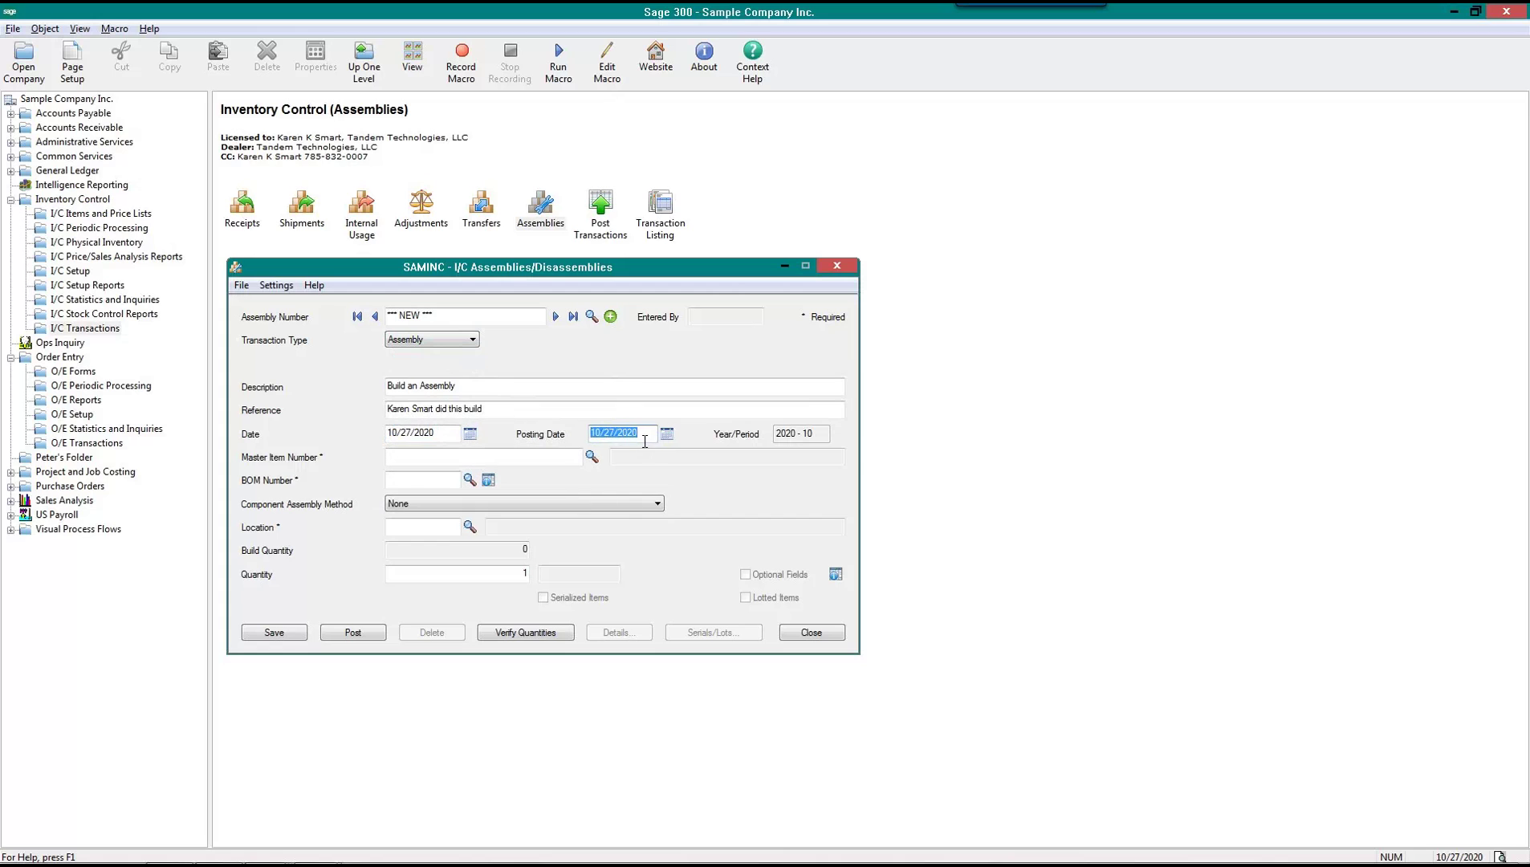
# Set the assembly's master item number to A2IMAGE1500G and assign BOM number 1 with a build quantity of 1
pyautogui.press('Tab')
pyautogui.write('A2IMAGE1500G')
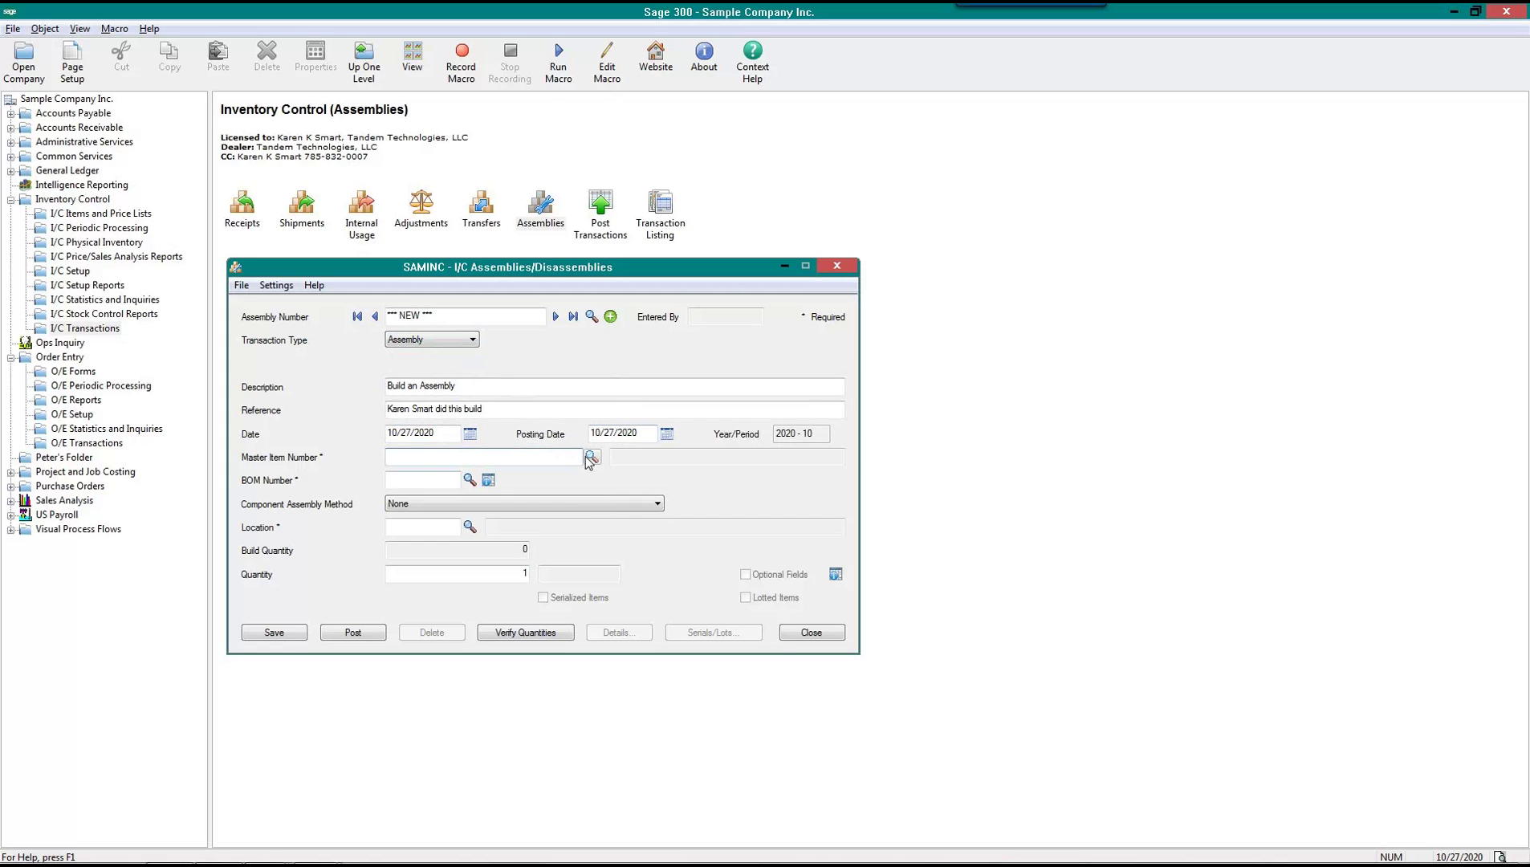
pyautogui.press('Tab')
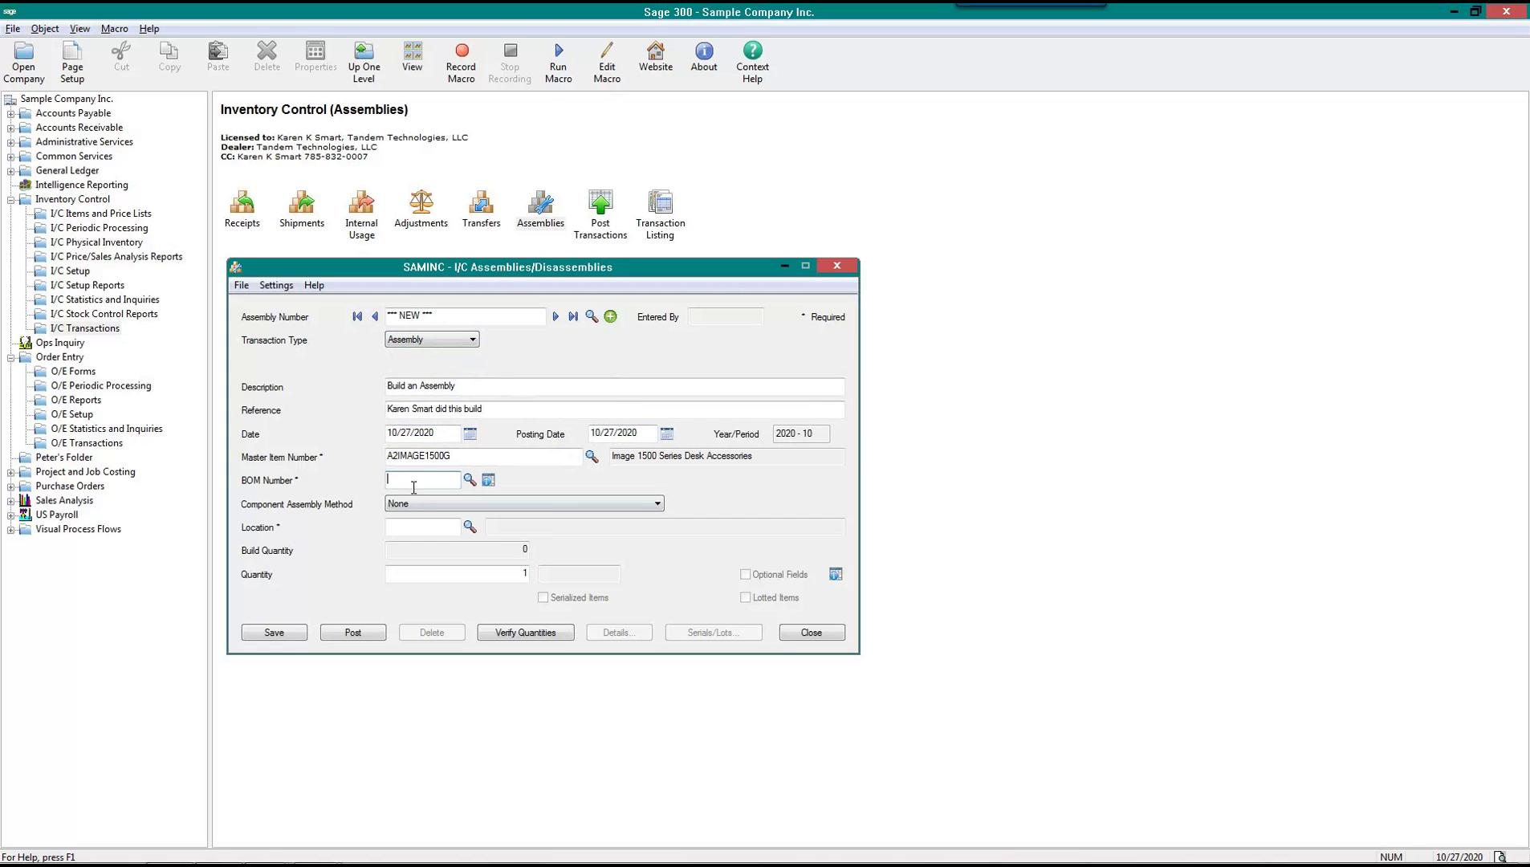
pyautogui.click(469, 479)
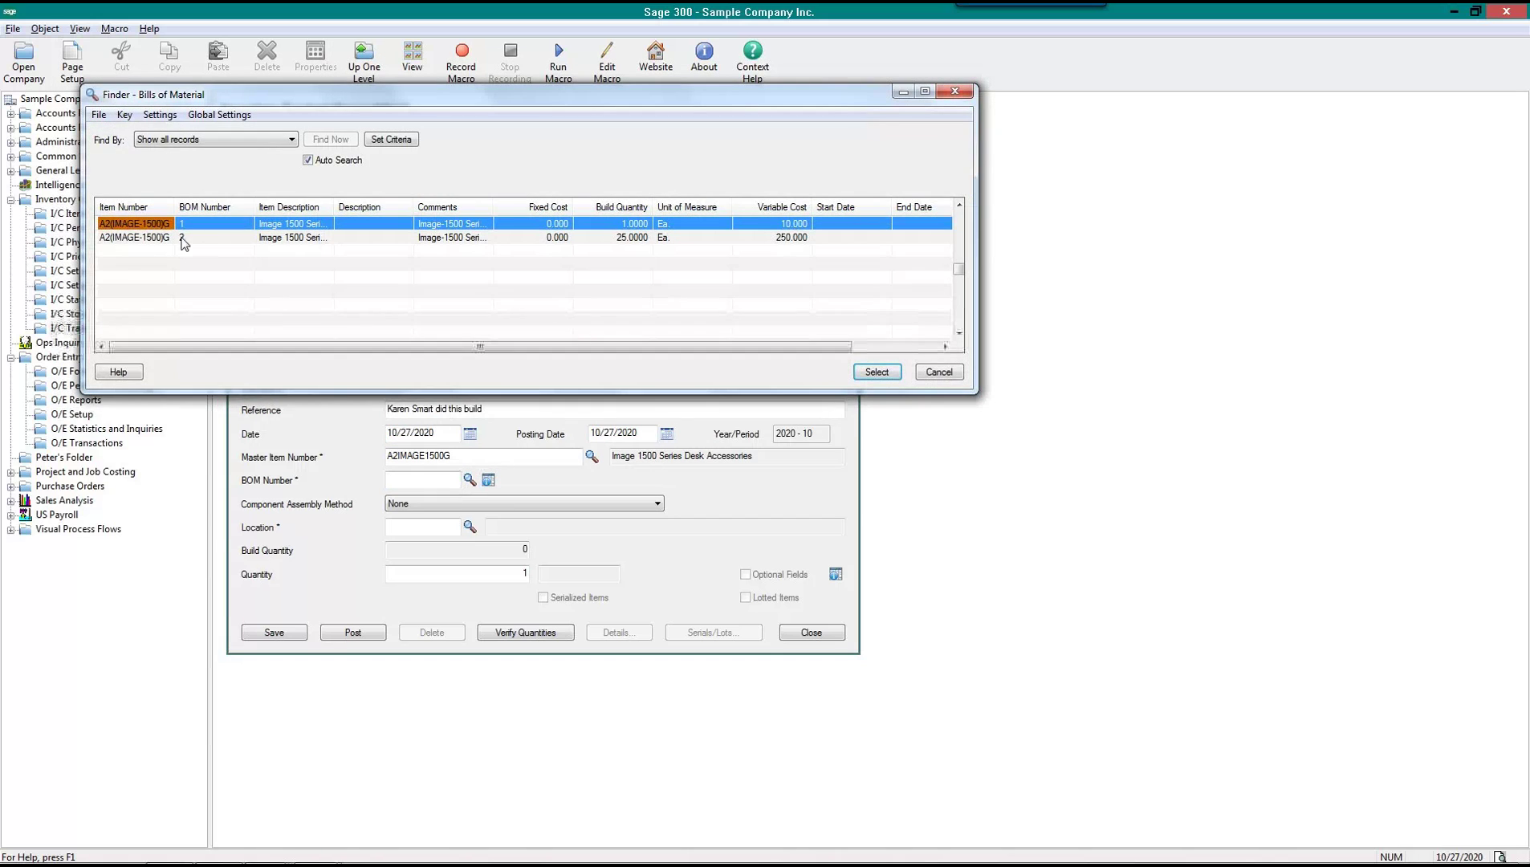
pyautogui.click(198, 228)
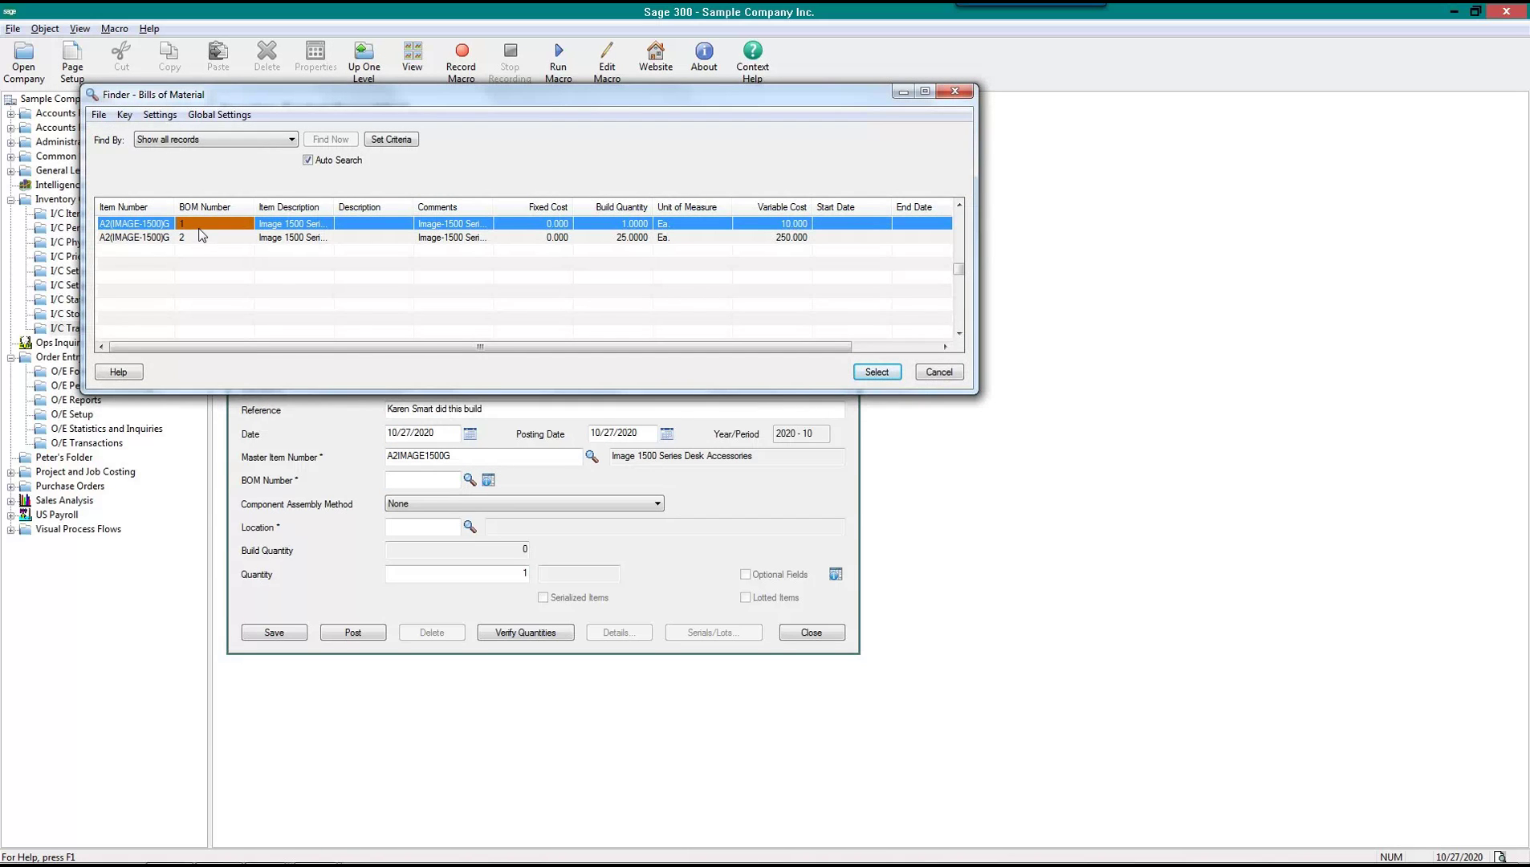
pyautogui.click(607, 227)
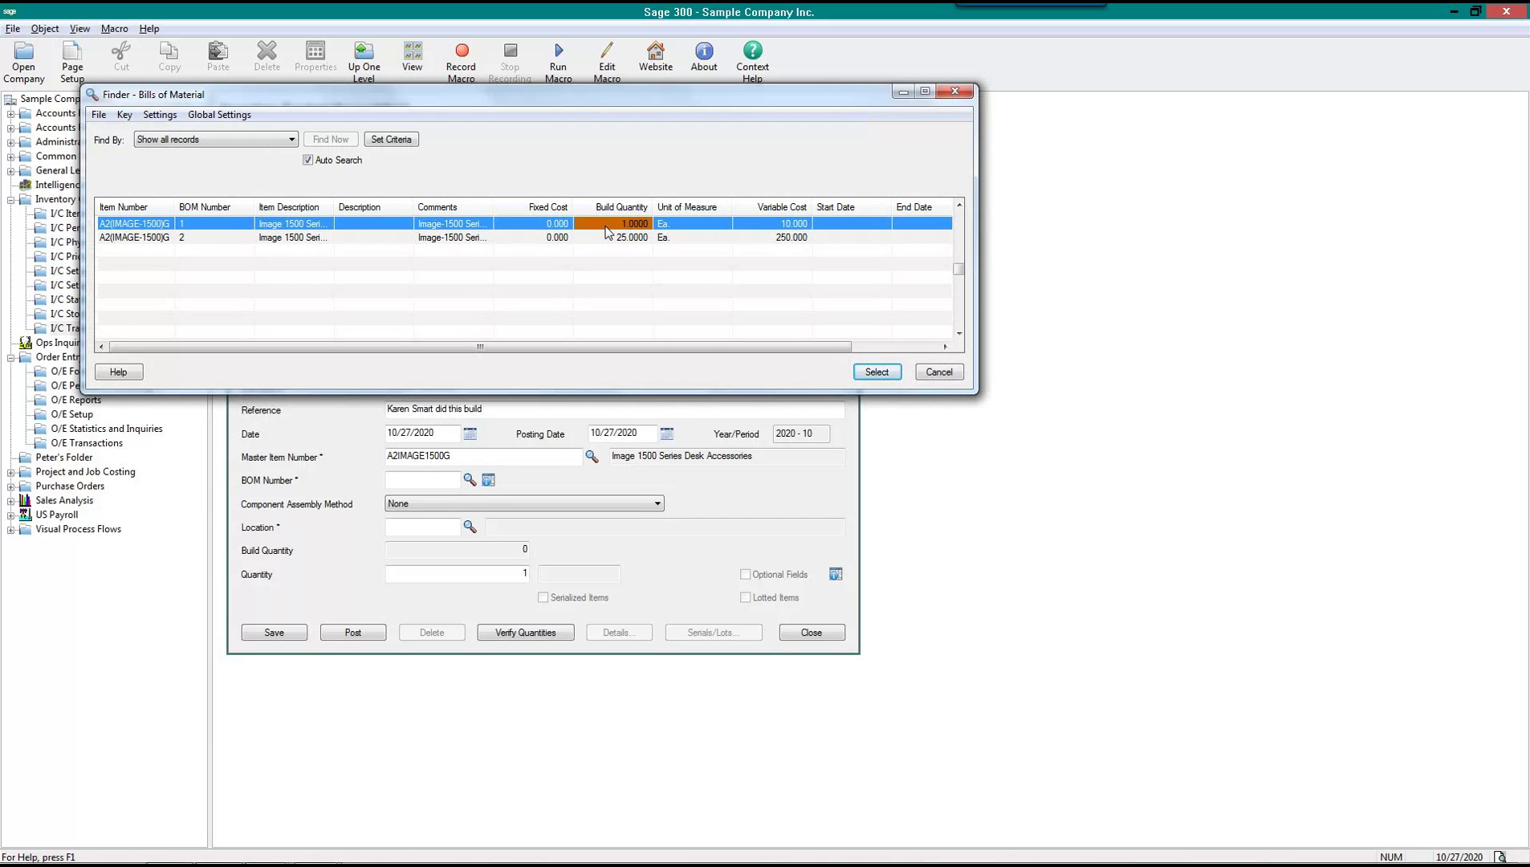
pyautogui.click(892, 374)
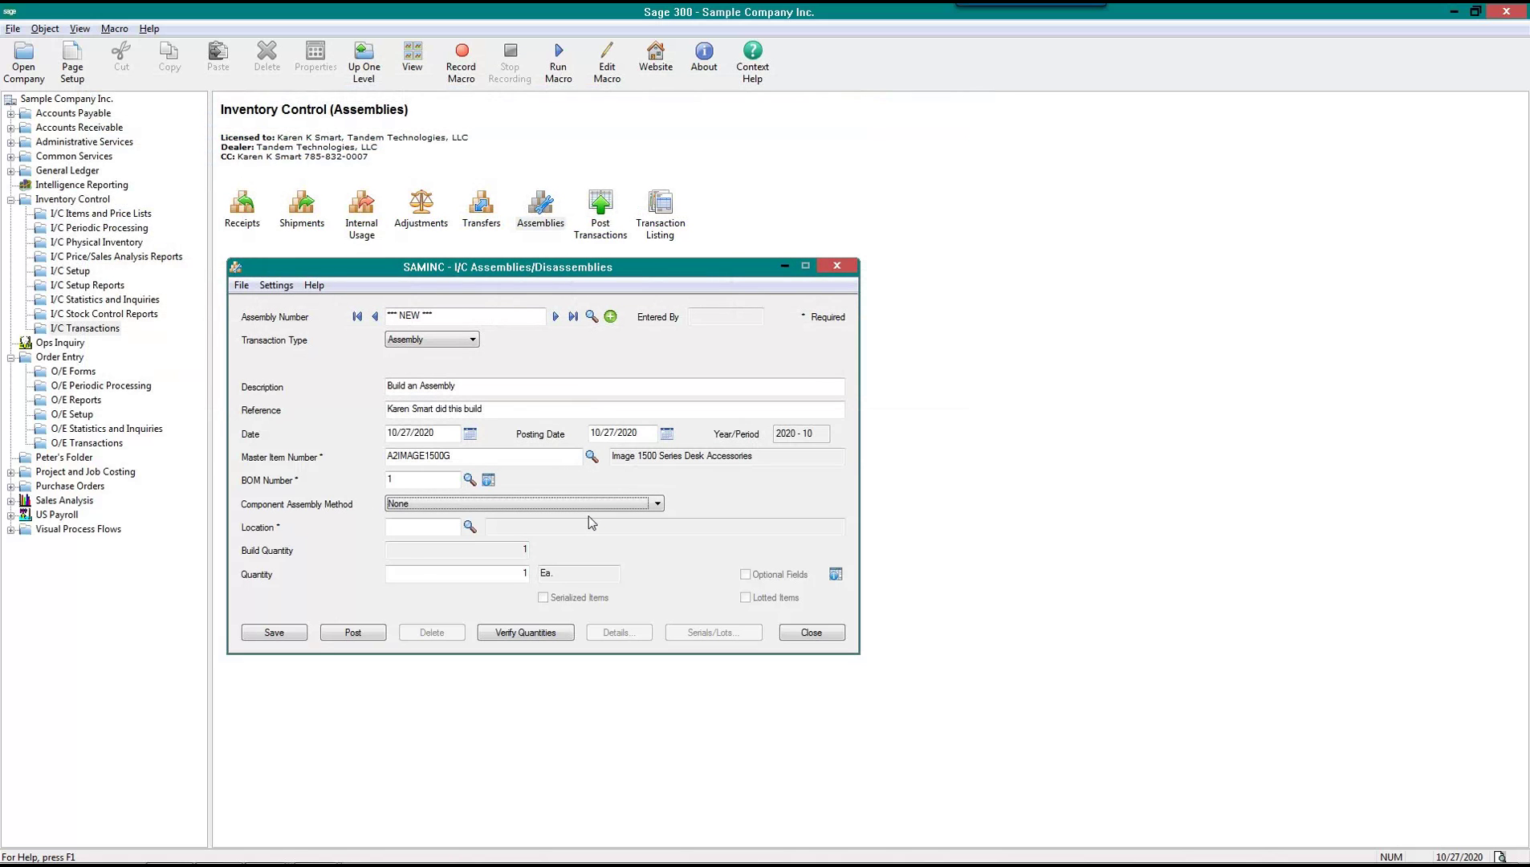
# Look up the item's location quantities and set the assembly location to 2, Portland Office
pyautogui.click(458, 532)
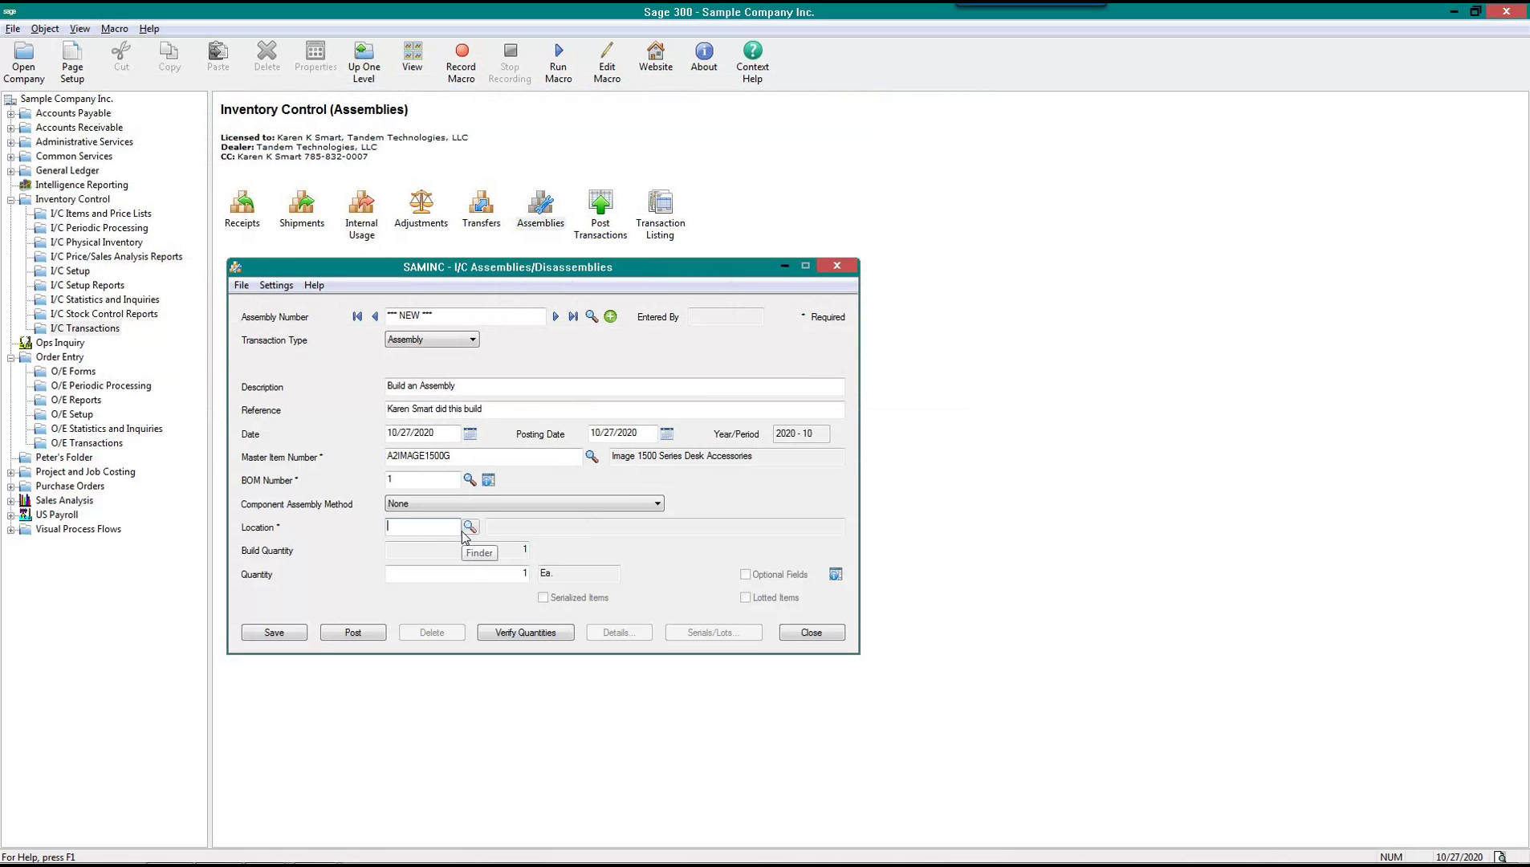
pyautogui.click(470, 527)
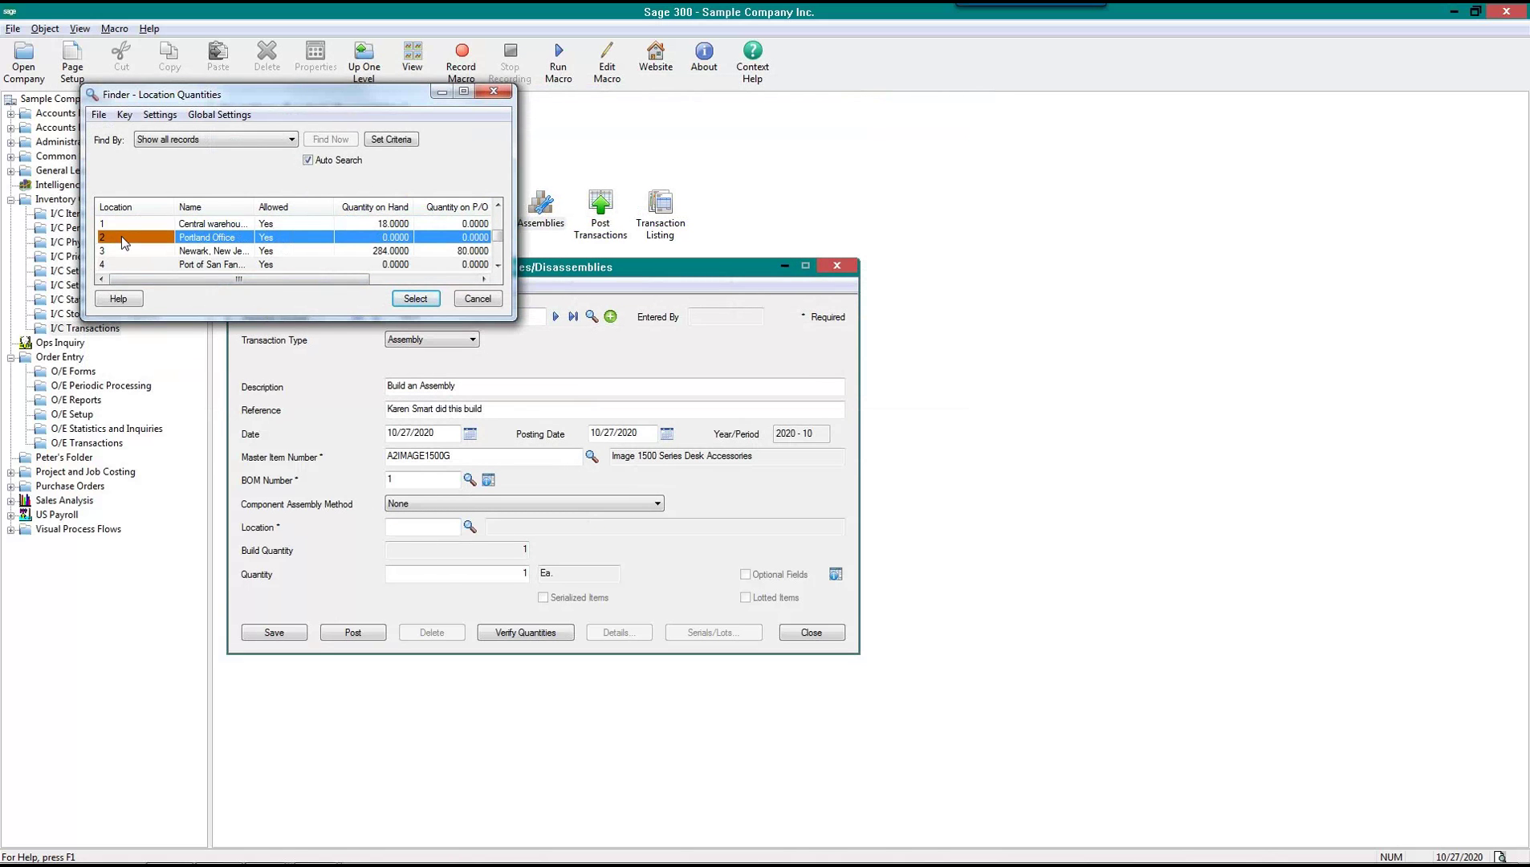
pyautogui.click(383, 237)
pyautogui.click(415, 299)
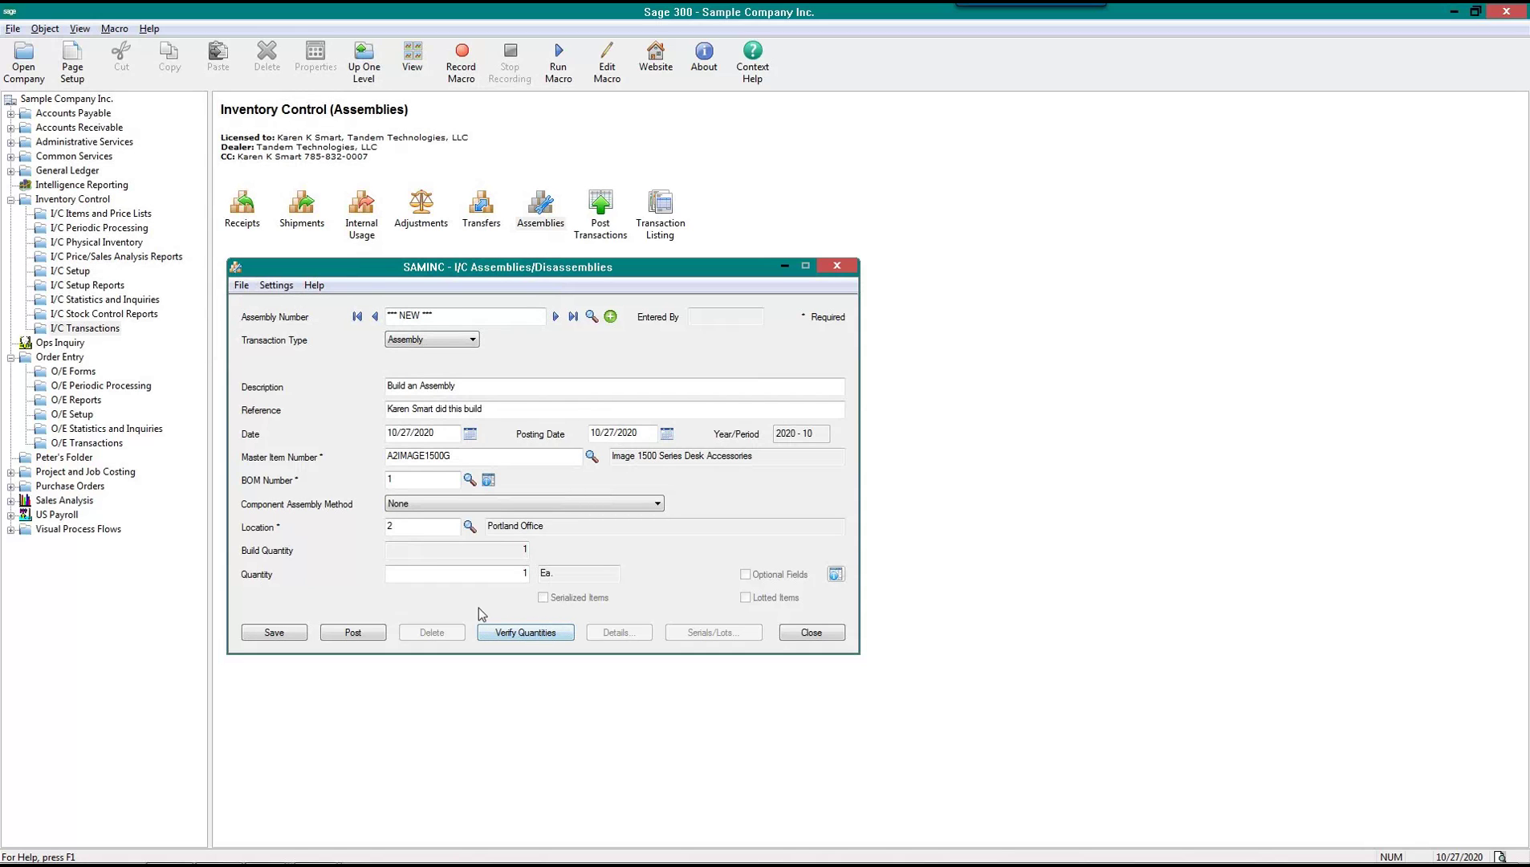
# Verify the component quantities and post the assembly, choosing not to delete it after posting
pyautogui.click(540, 636)
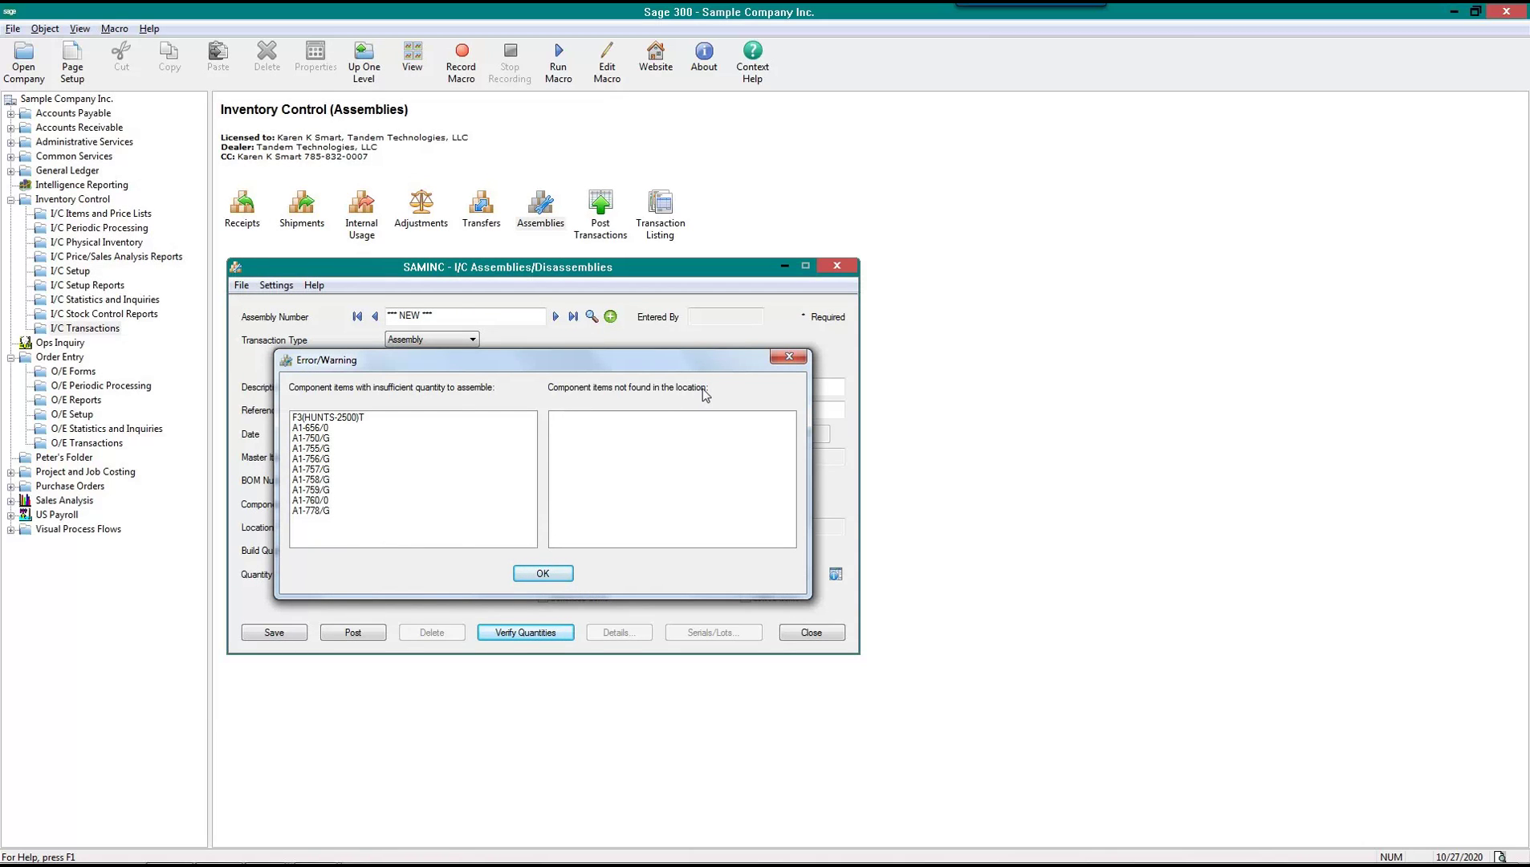
pyautogui.click(544, 575)
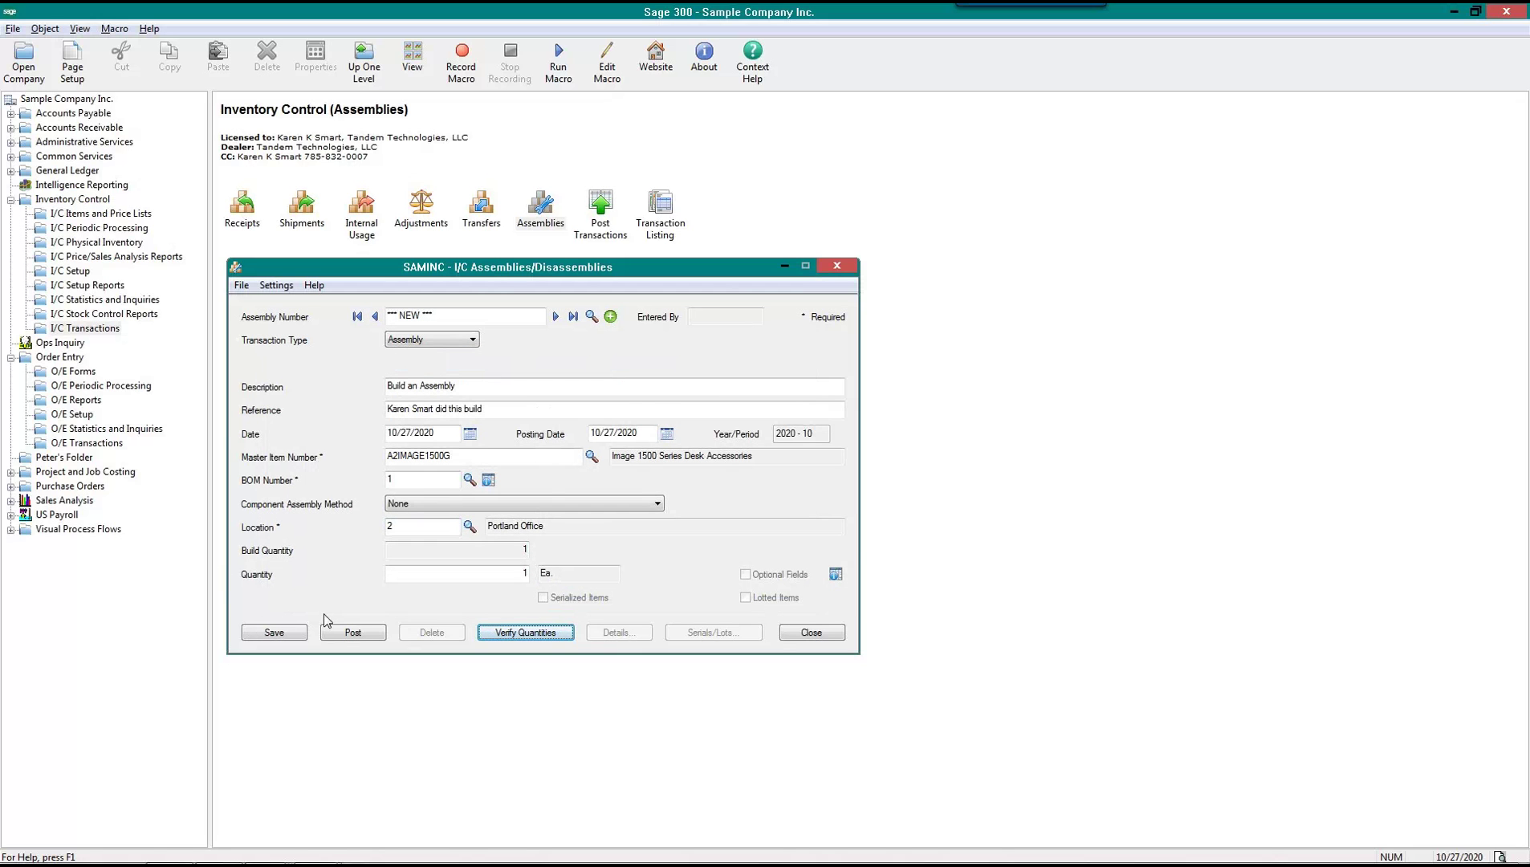
pyautogui.click(343, 634)
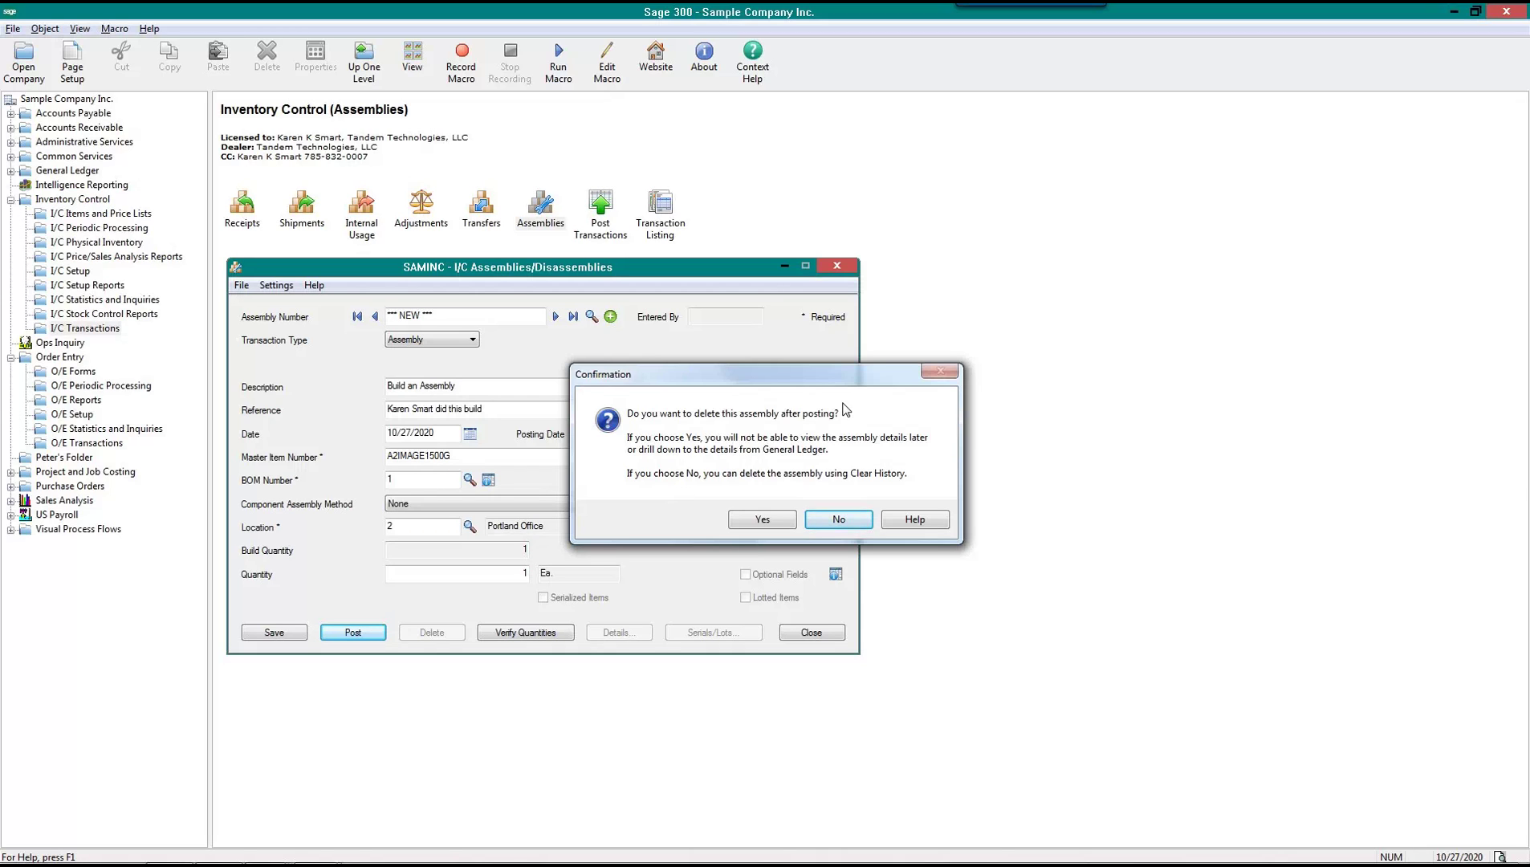
pyautogui.click(839, 521)
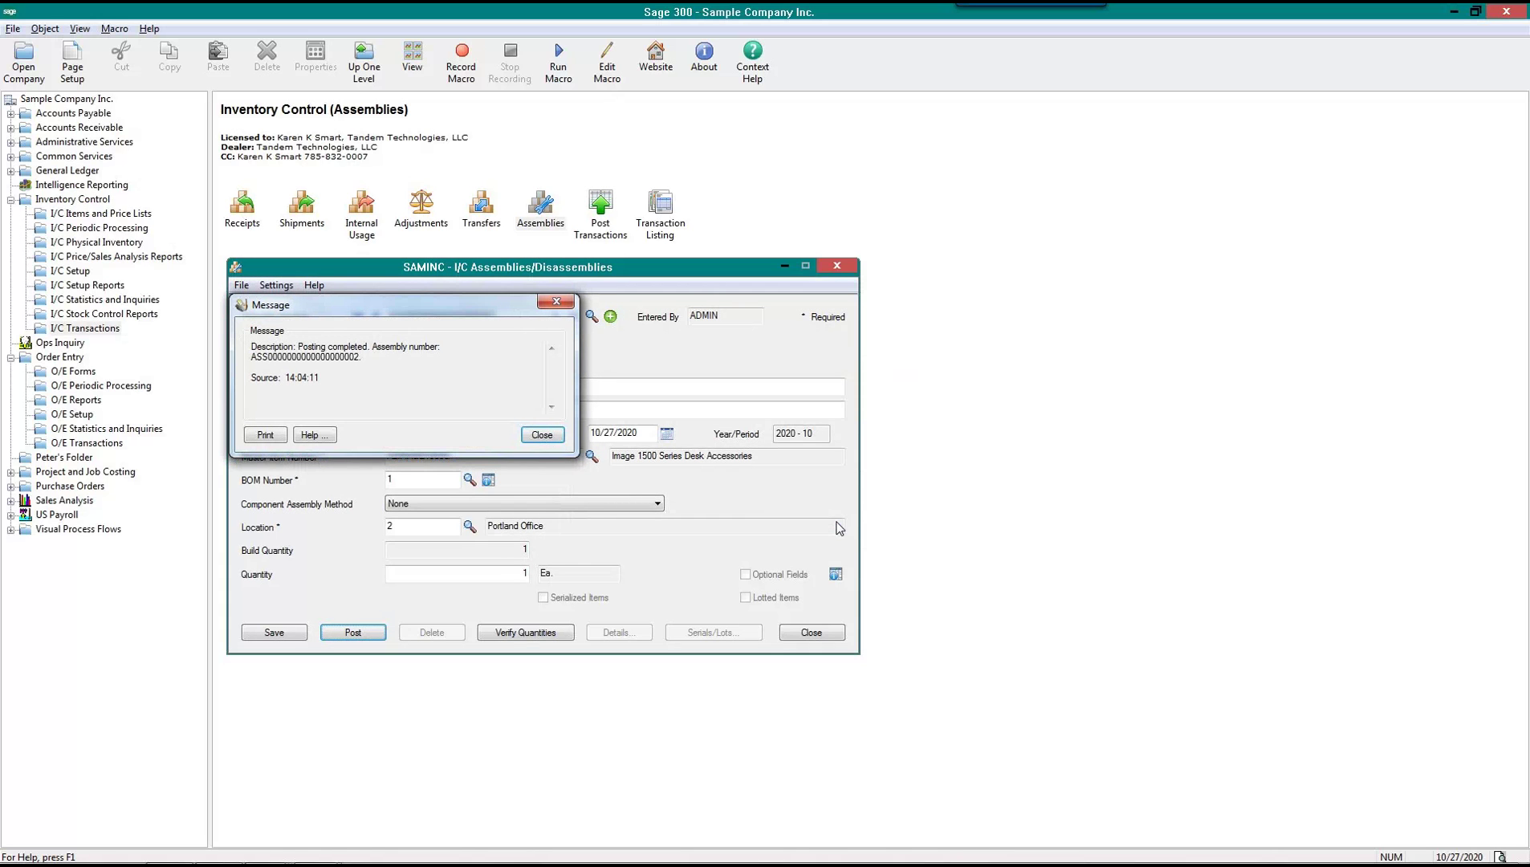
pyautogui.click(540, 436)
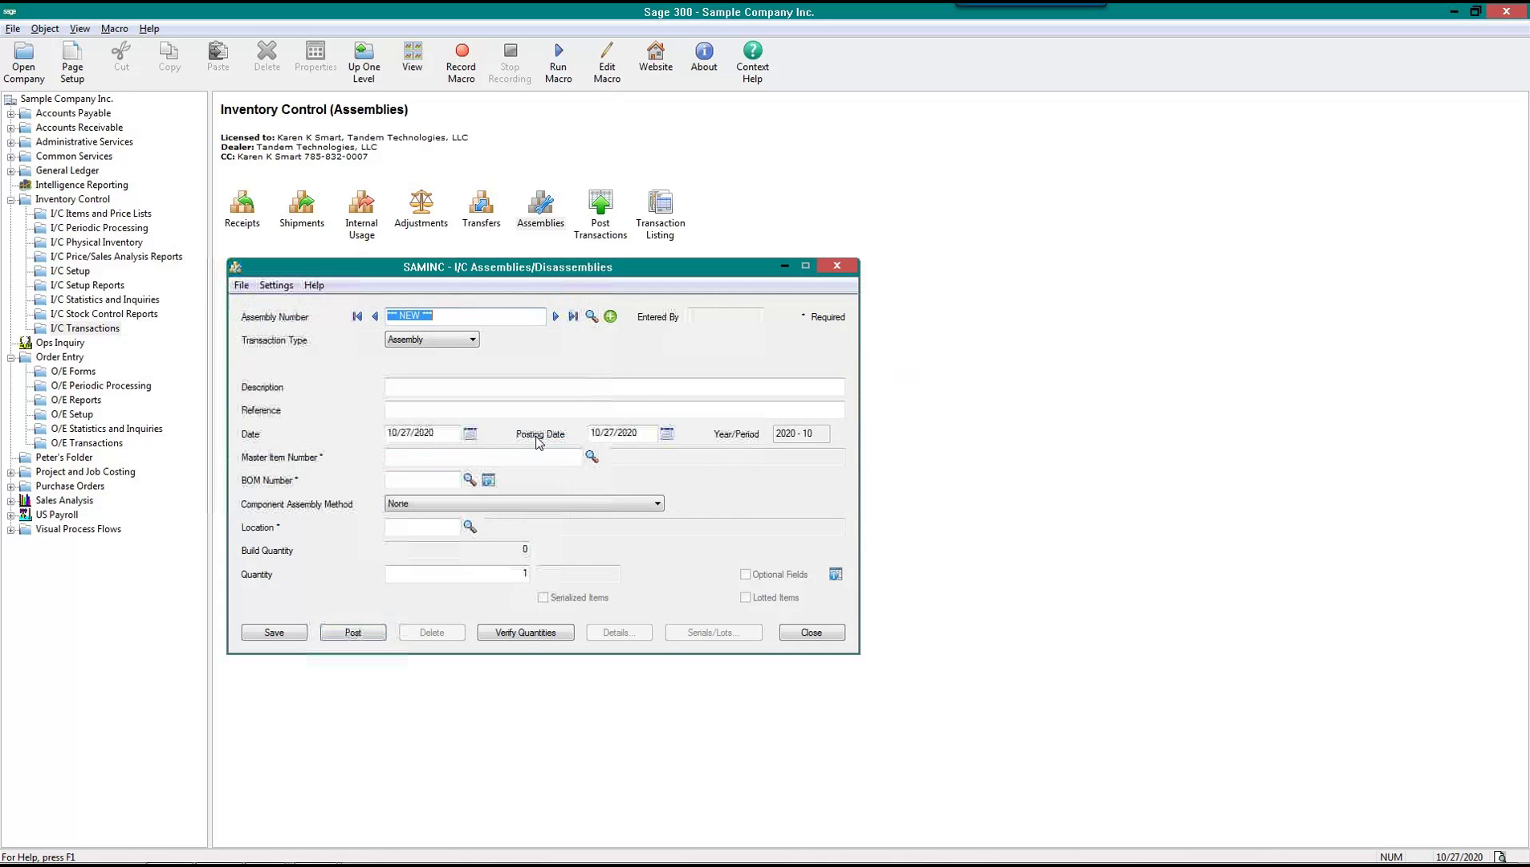
# Close the assembly entry and check the Portland Office quantities for item A2(IMAGE-1500)G in I/C Location Details
pyautogui.click(812, 633)
pyautogui.click(66, 214)
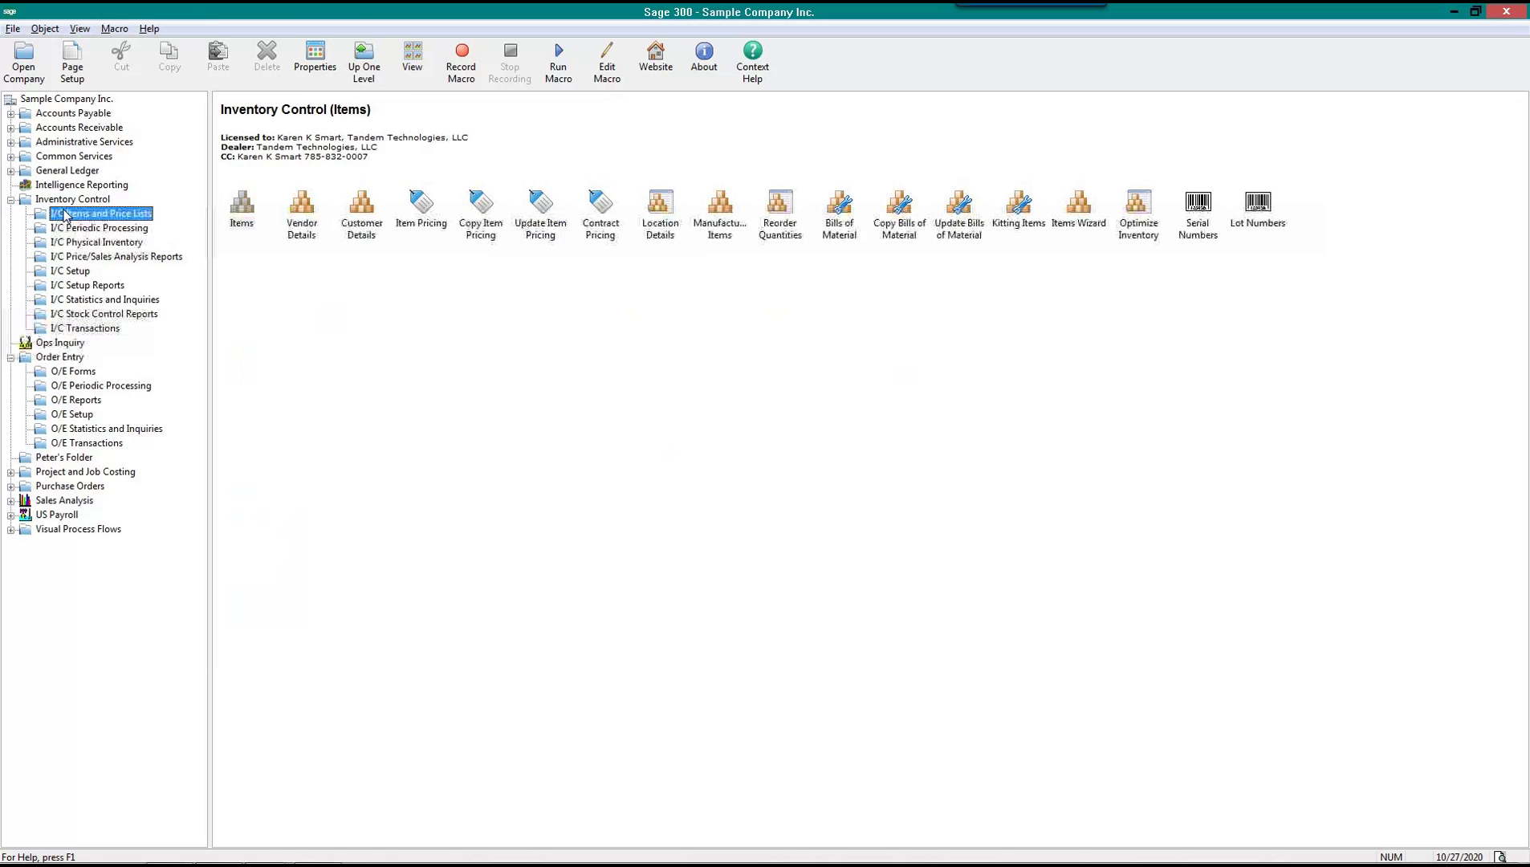
pyautogui.click(656, 210)
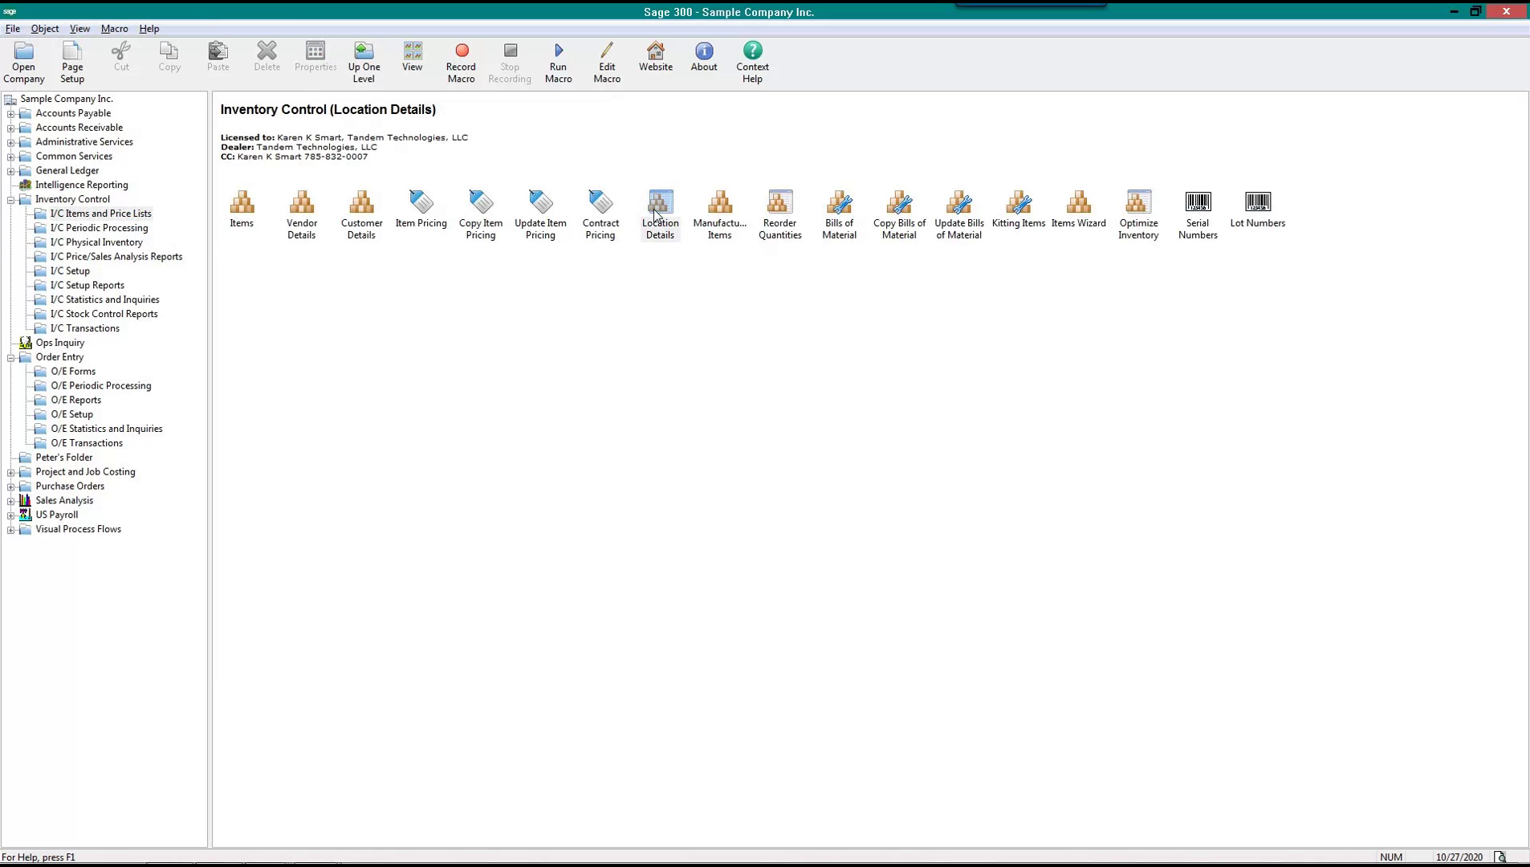
pyautogui.doubleClick(655, 213)
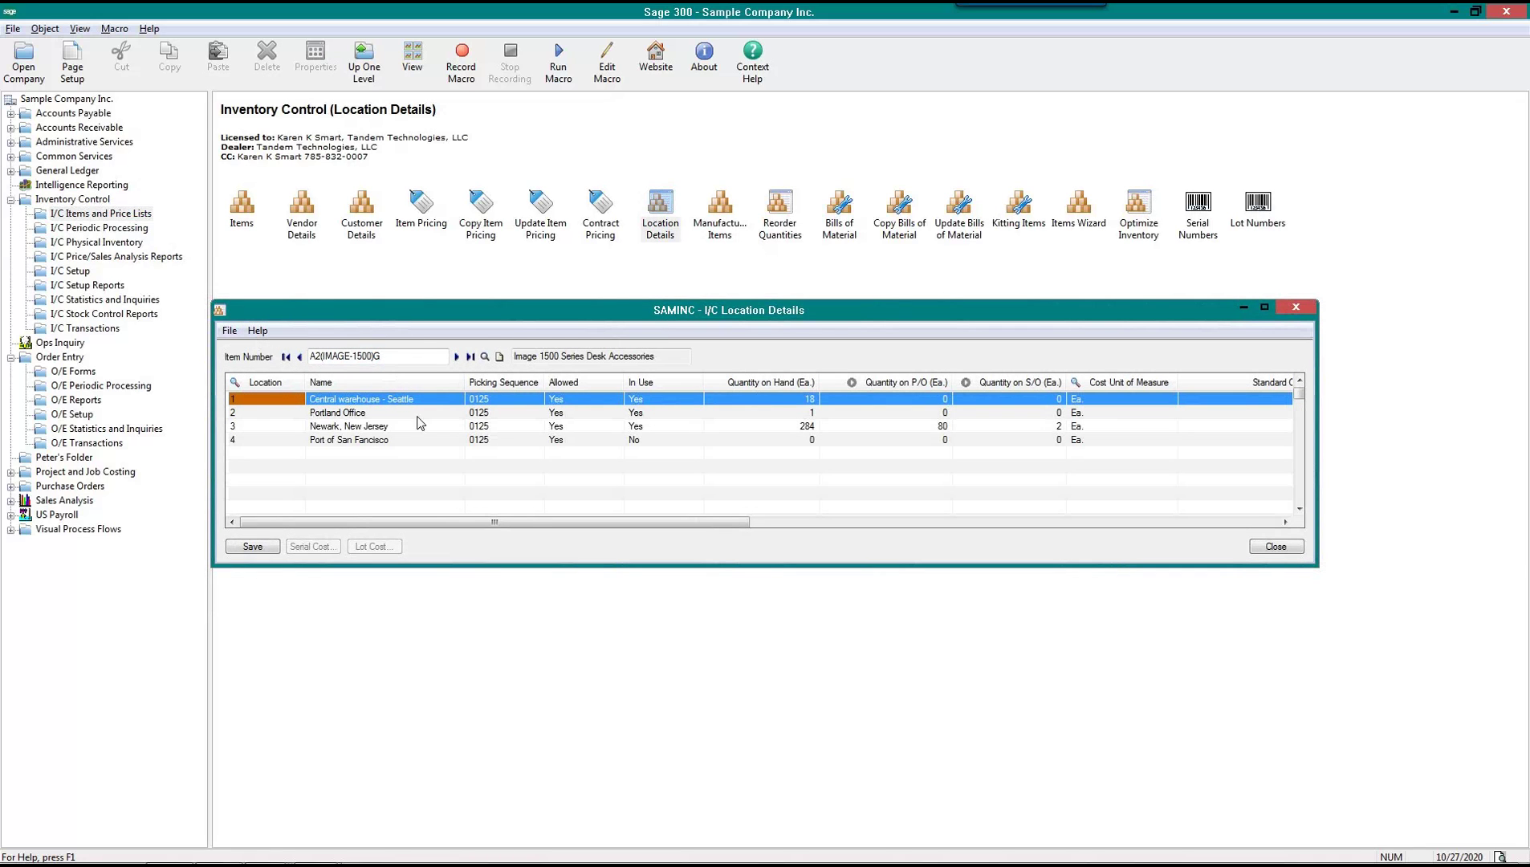
pyautogui.click(798, 412)
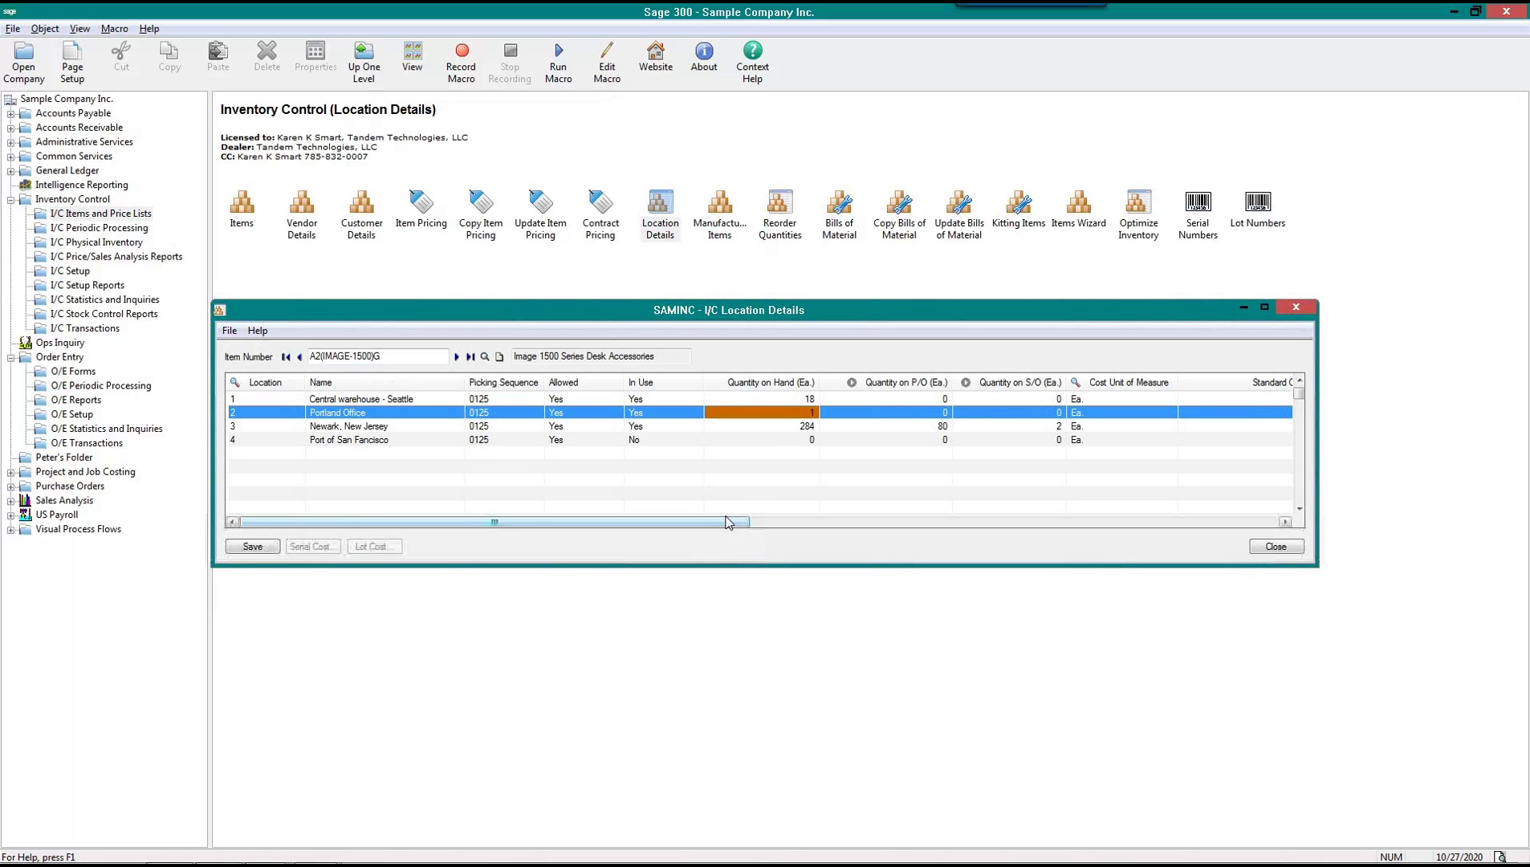
pyautogui.moveTo(735, 522); pyautogui.dragTo(1050, 500)
pyautogui.click(1275, 546)
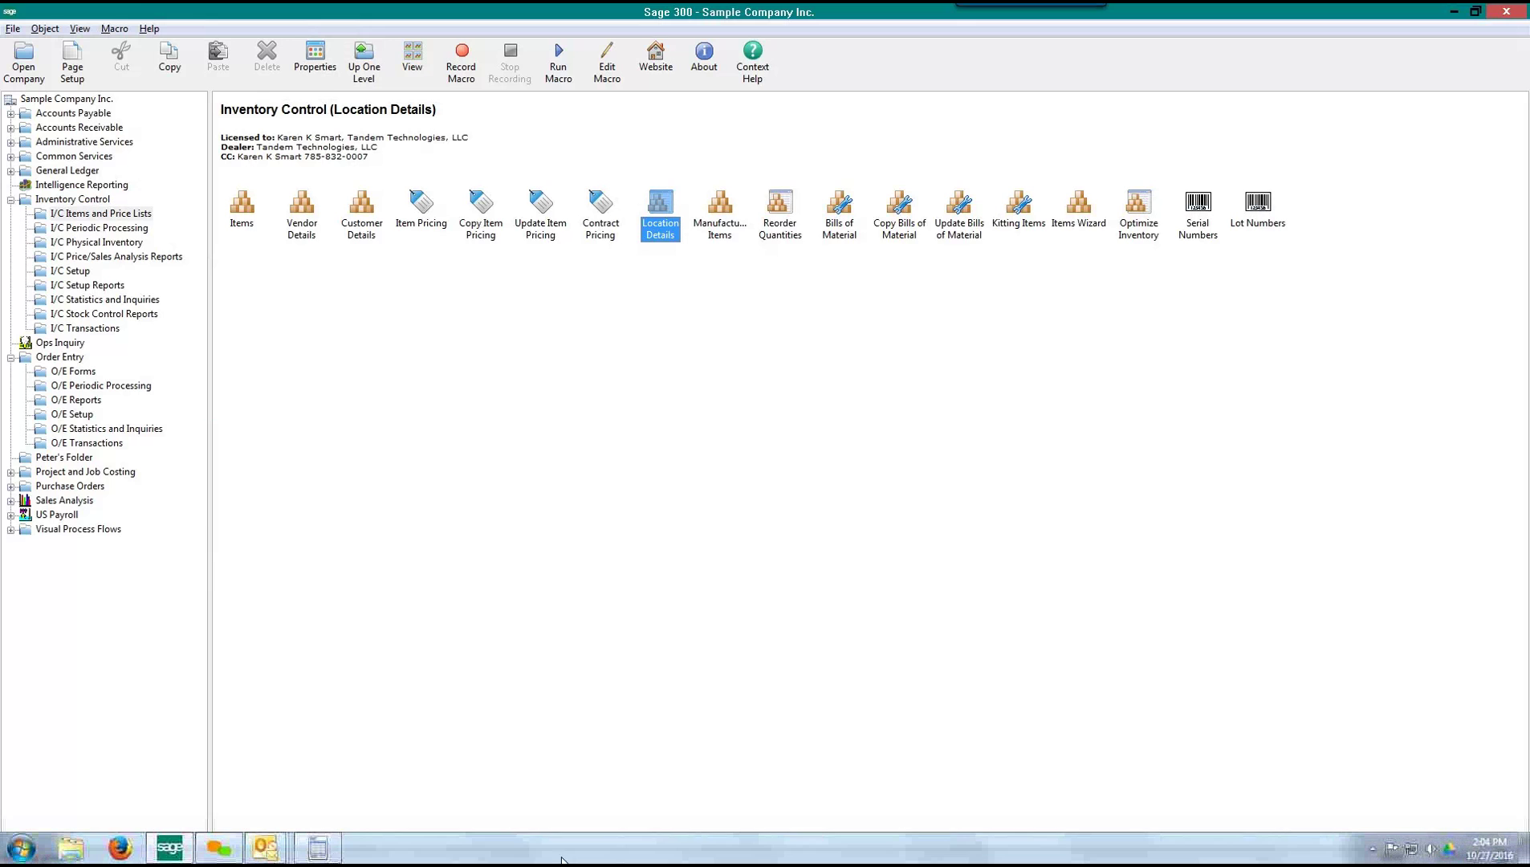
# Return to the open sales order for the desk accessories item, post it, and post the shipment of its full quantity
pyautogui.click(318, 849)
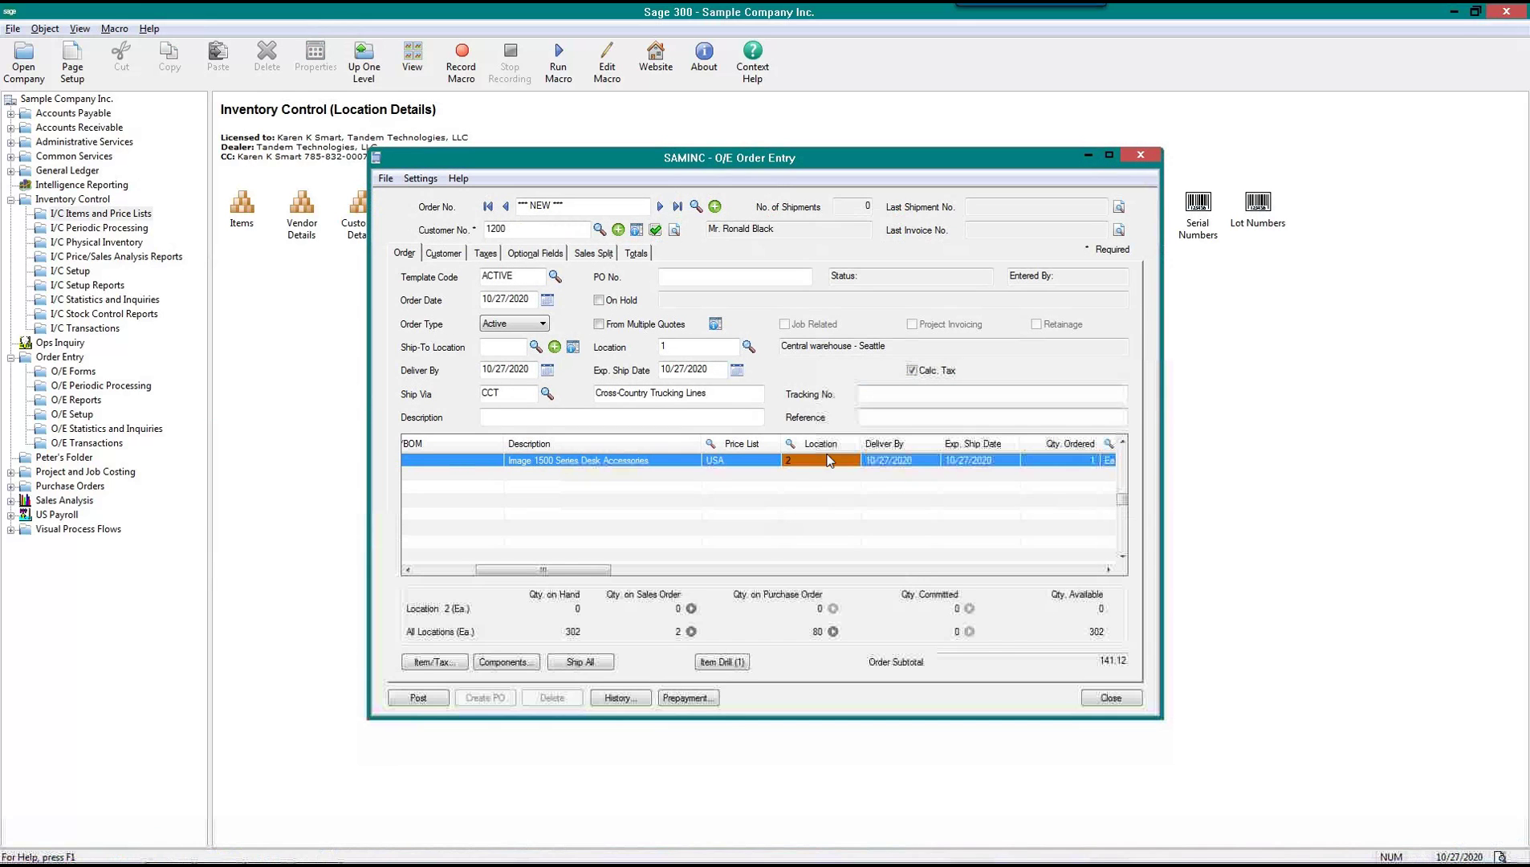
pyautogui.click(418, 698)
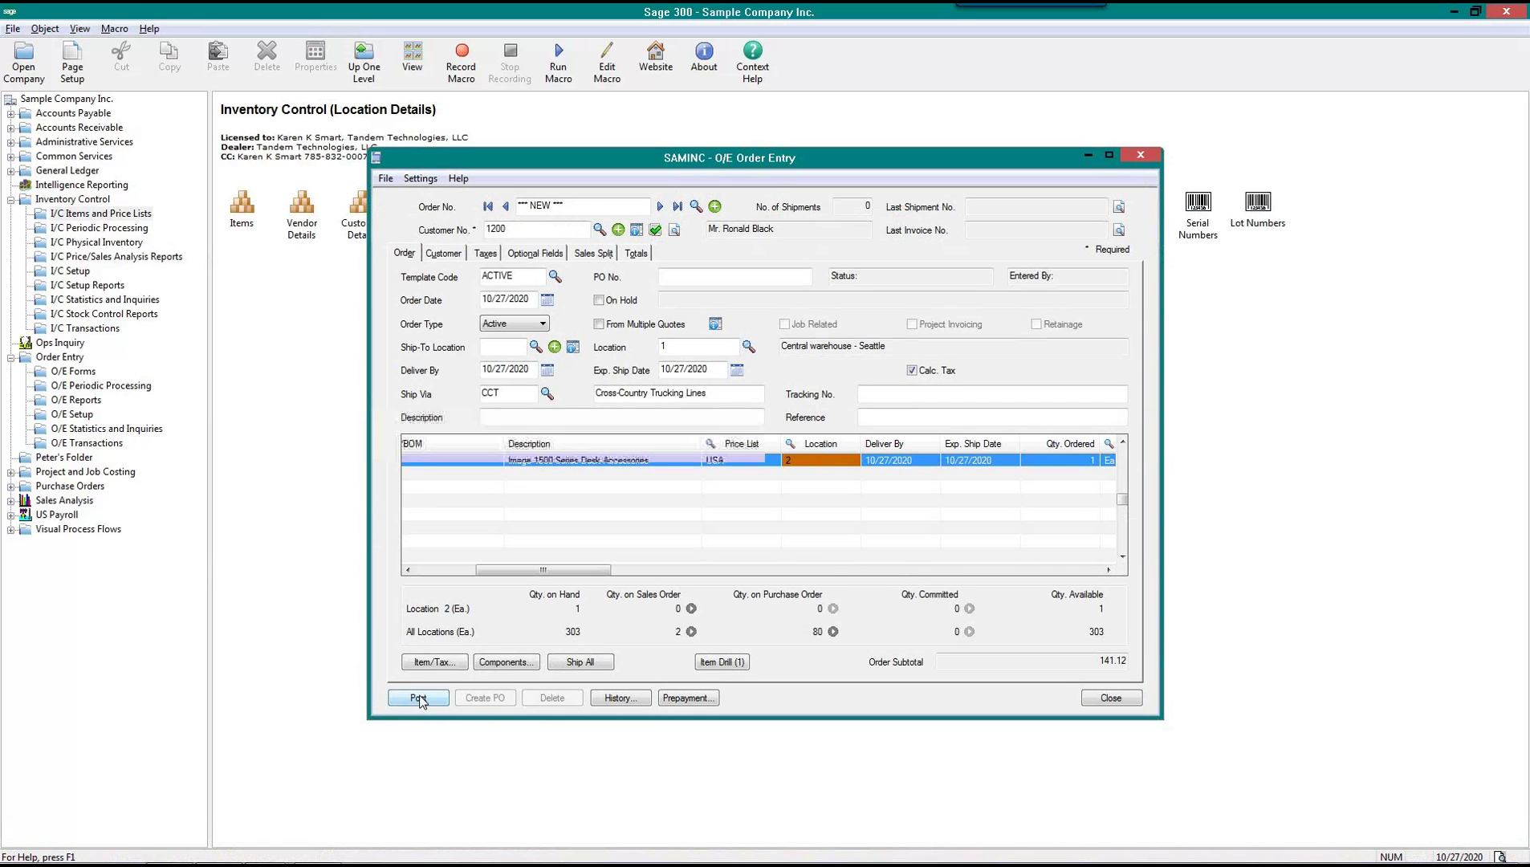
pyautogui.click(784, 512)
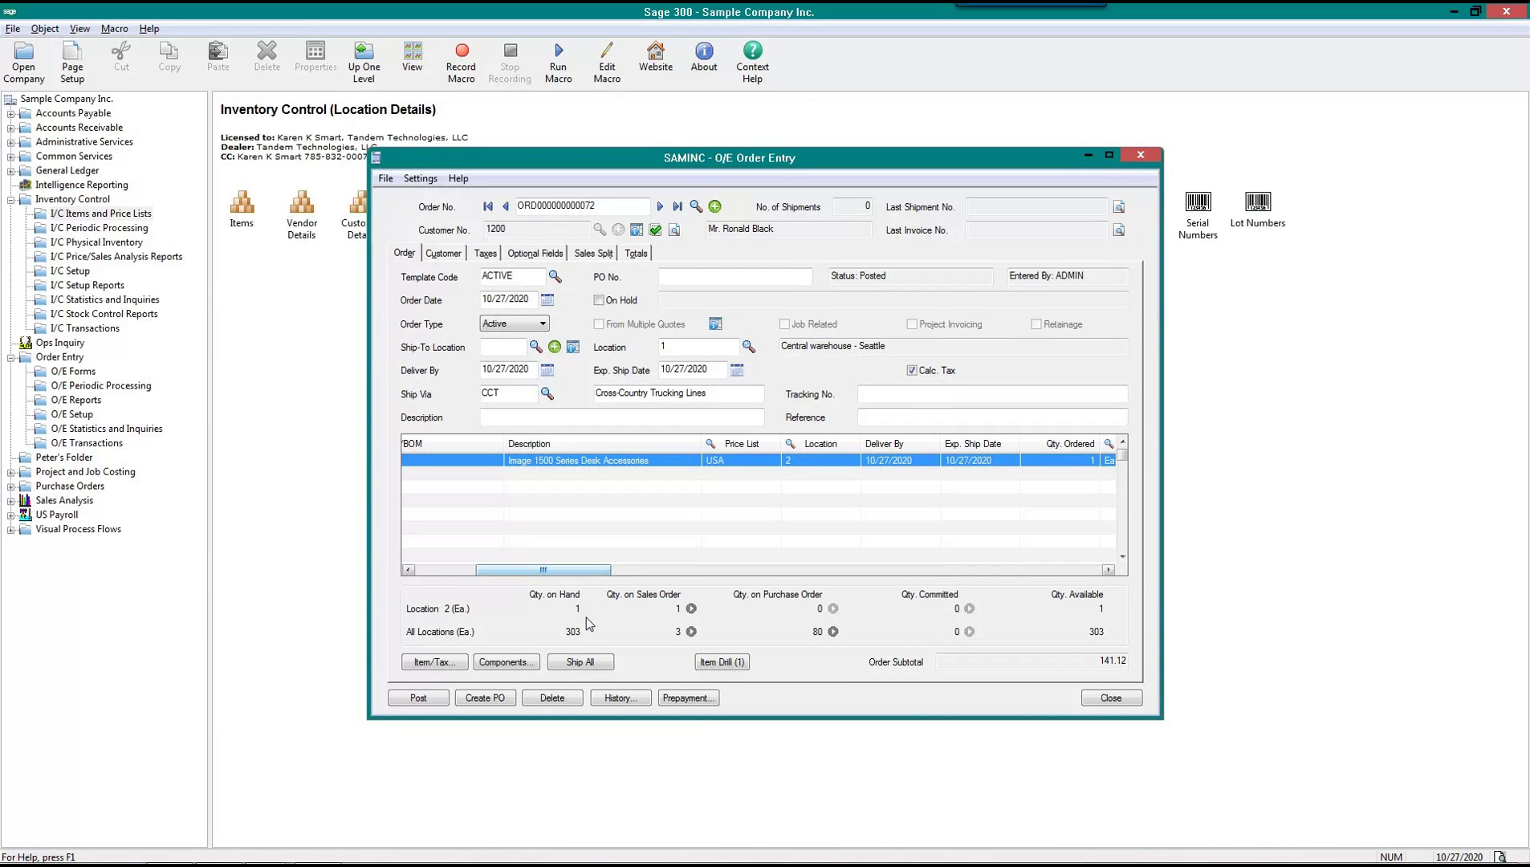
pyautogui.click(596, 667)
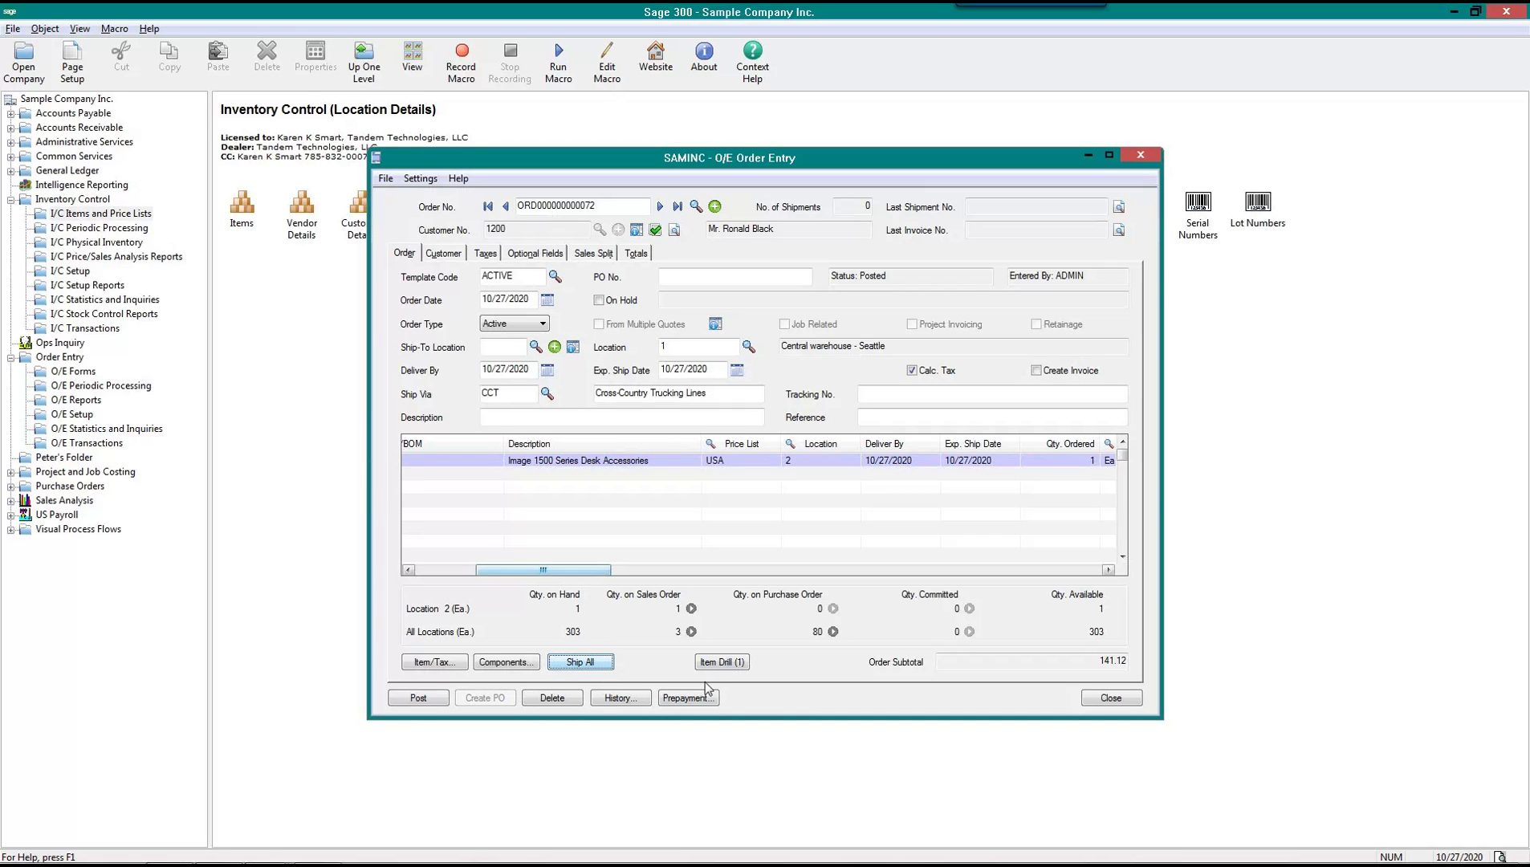
pyautogui.click(417, 695)
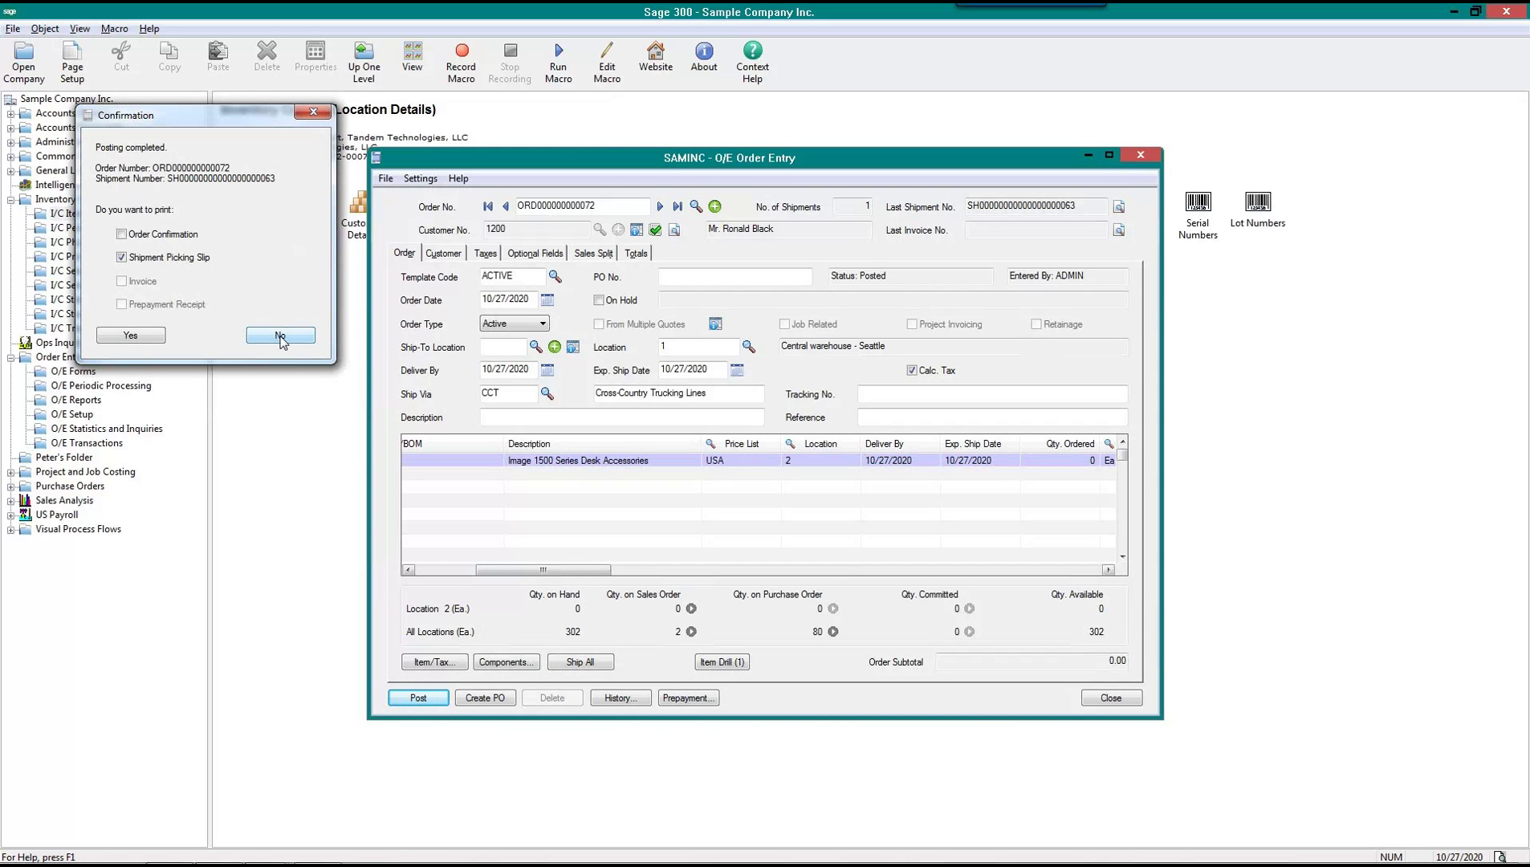
# Accept printing the Shipment Picking Slip and preview it without bill of material components
pyautogui.click(131, 336)
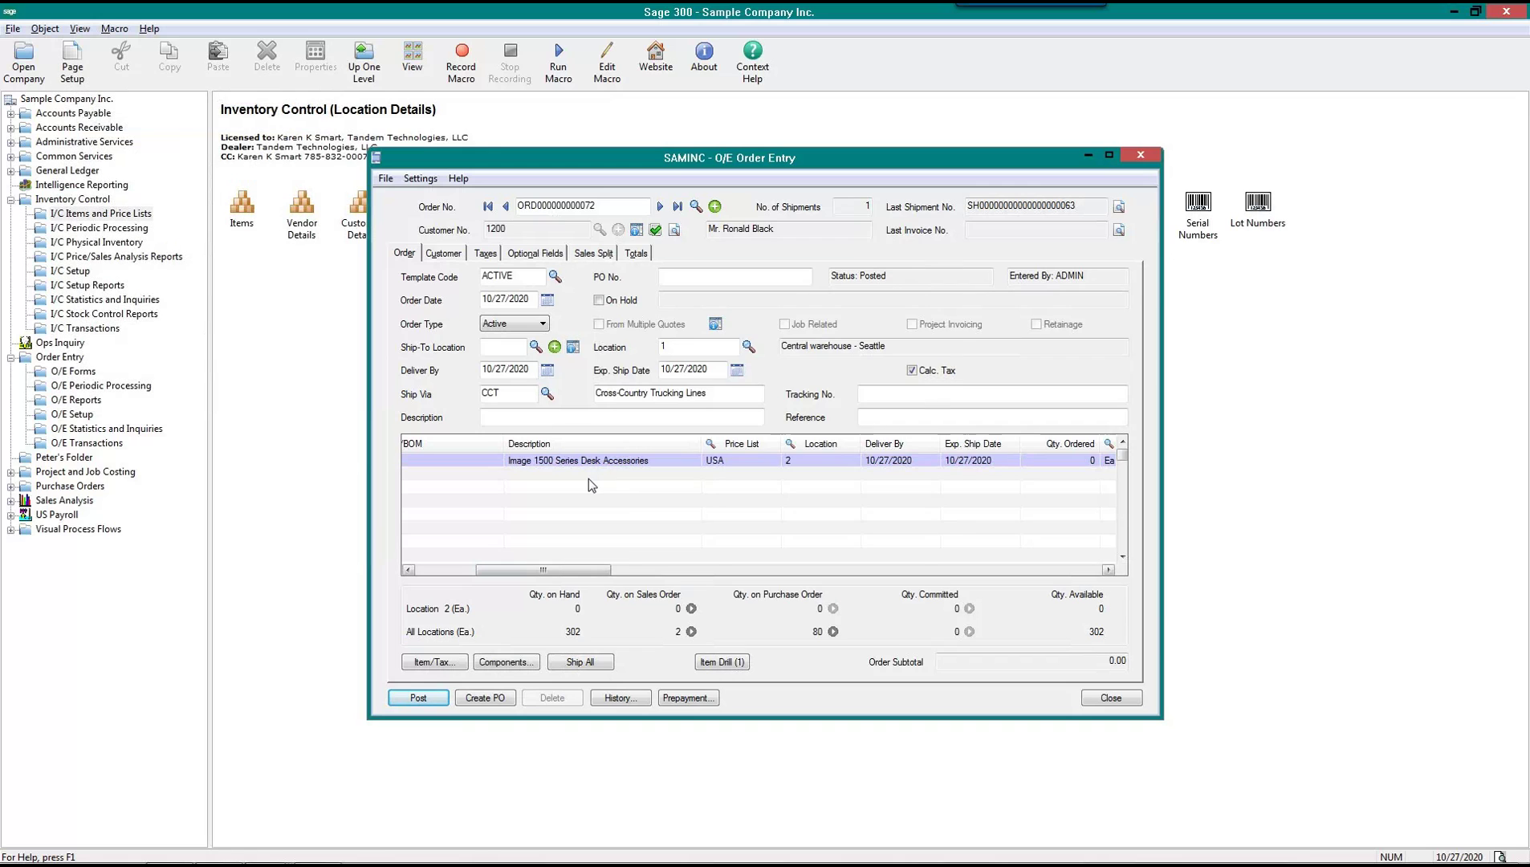
pyautogui.click(663, 580)
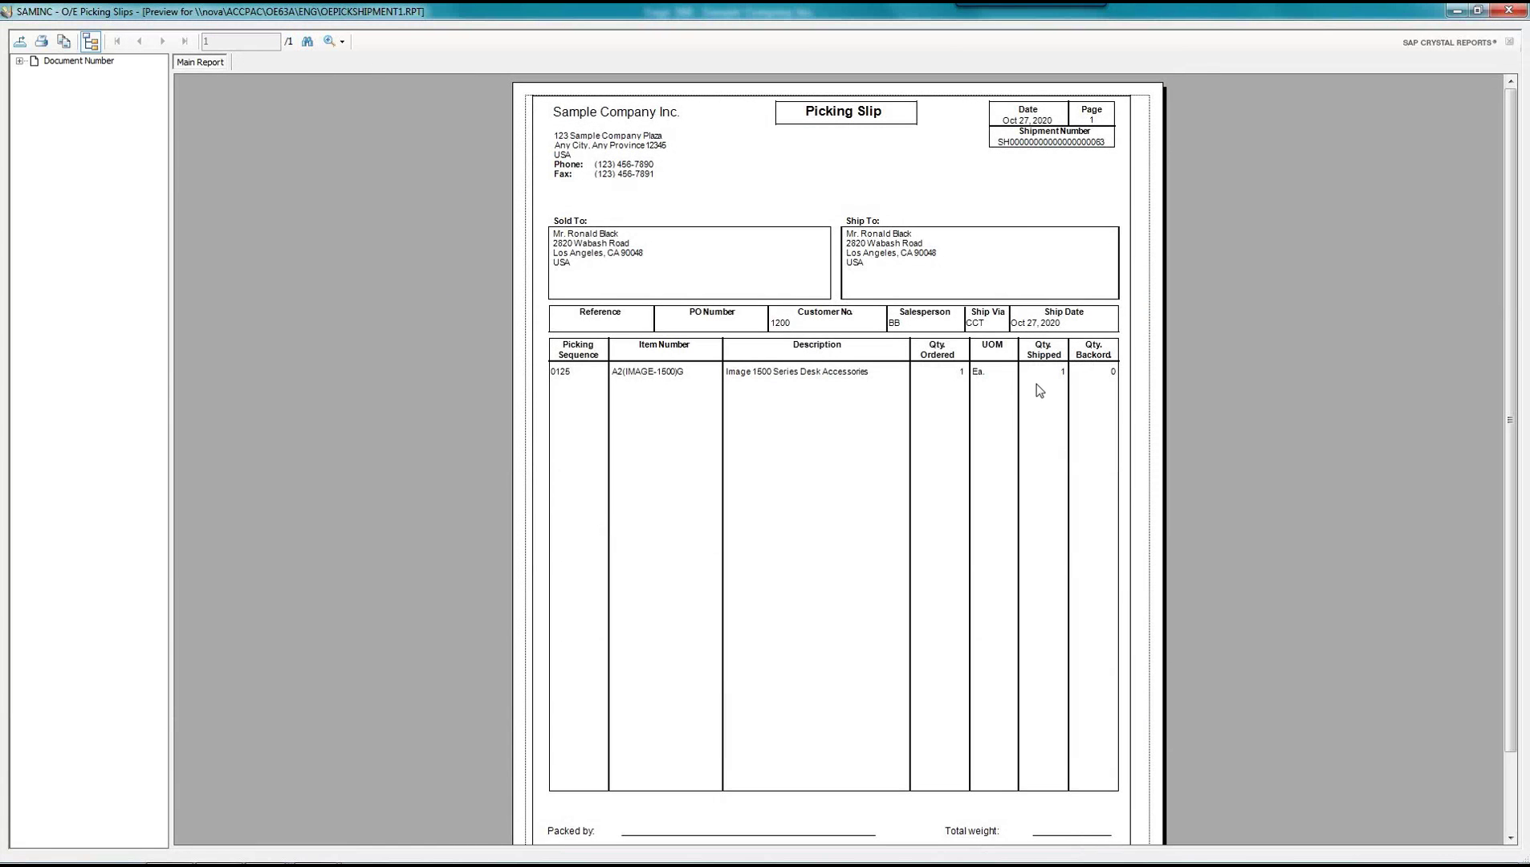
pyautogui.click(1509, 10)
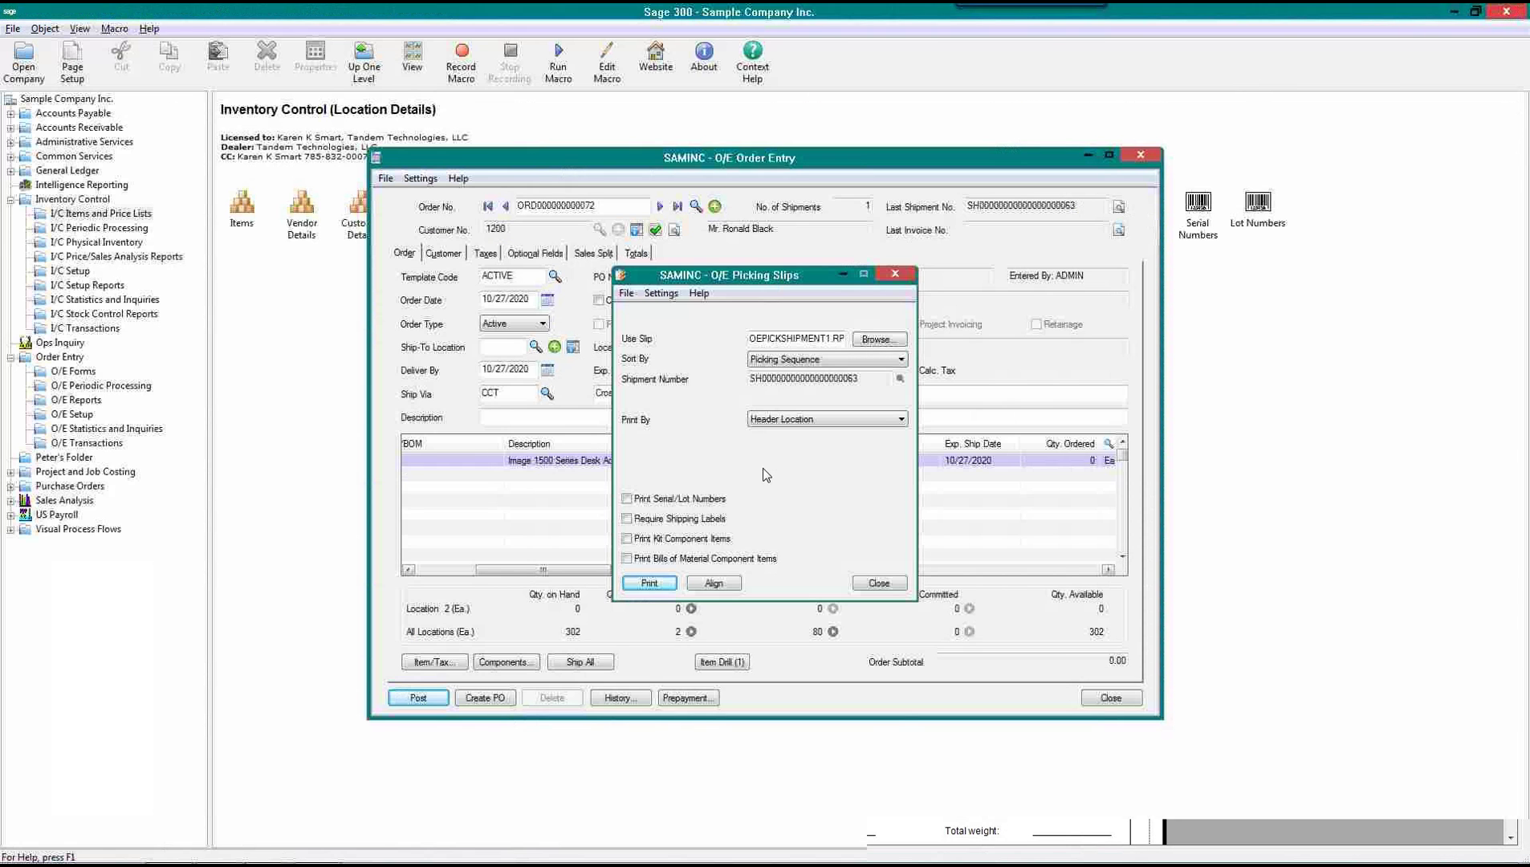
# Print the picking slip to preview with Bills of Material Component Items included, review the listed components, and close the slip and order
pyautogui.click(627, 558)
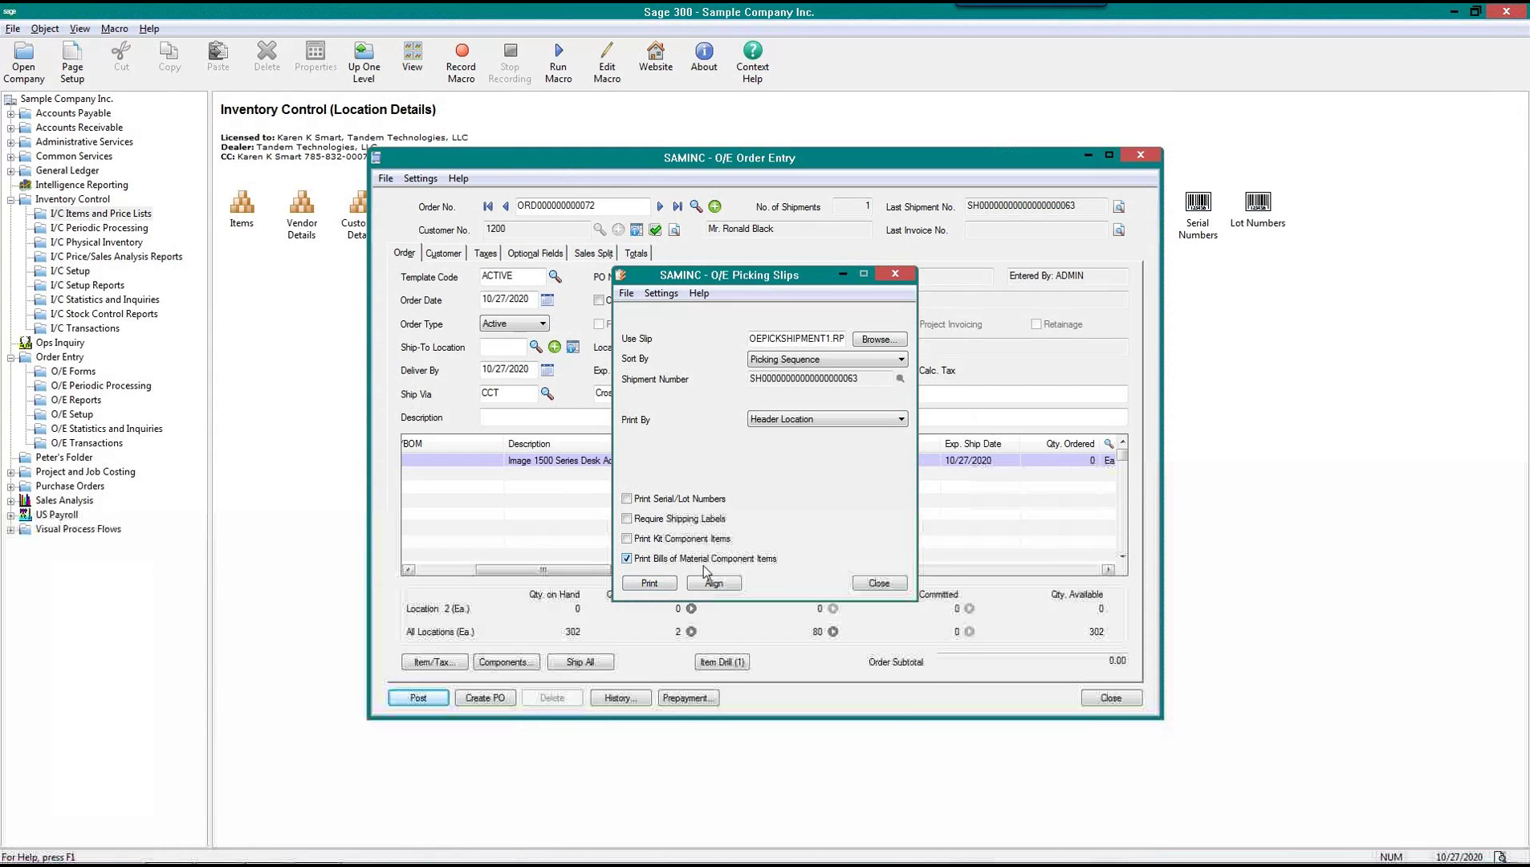
pyautogui.click(651, 582)
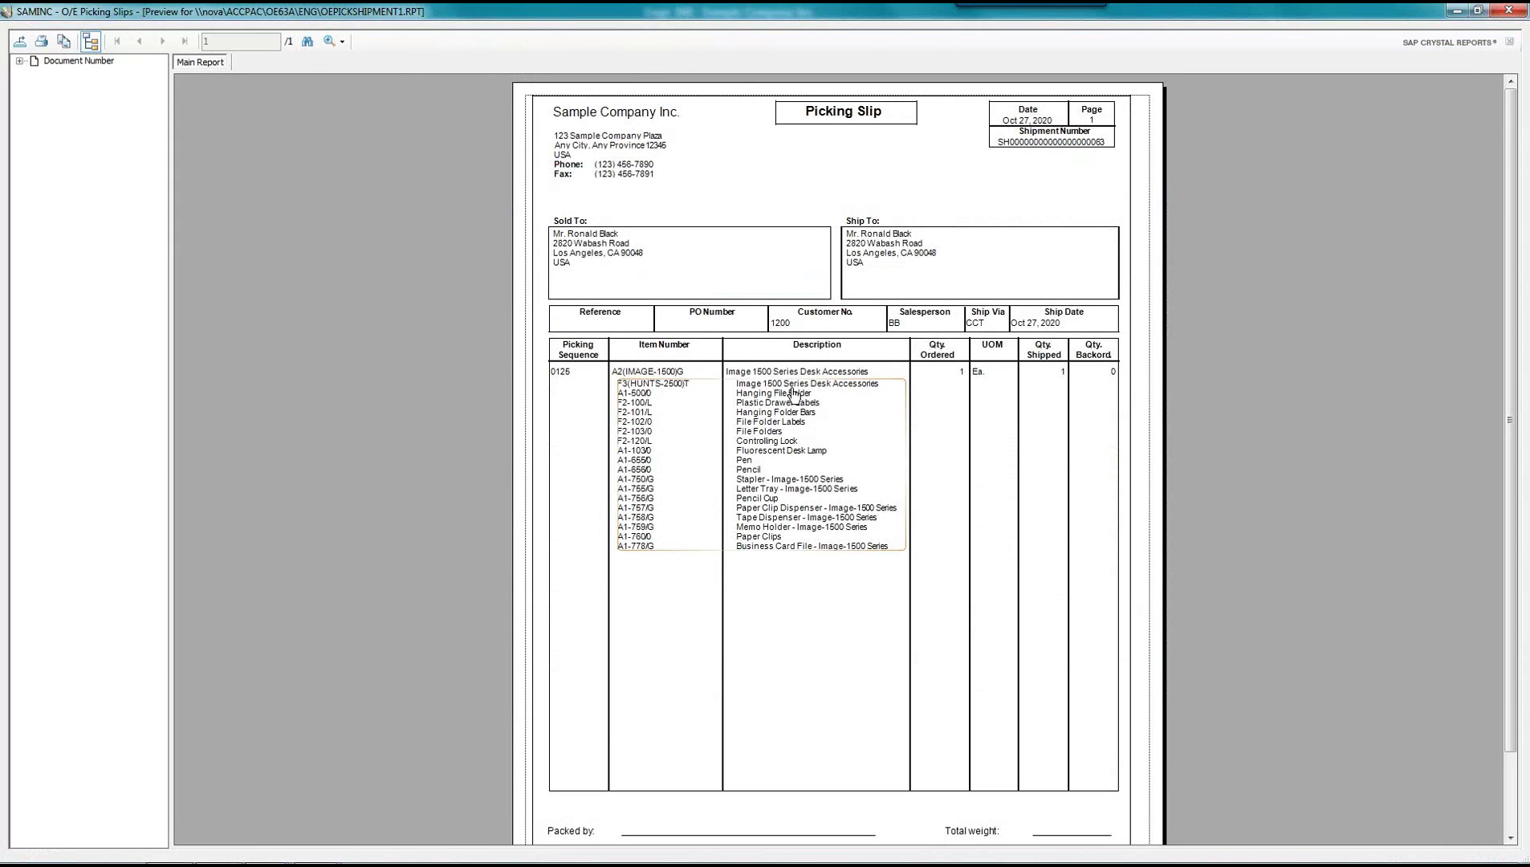
pyautogui.click(647, 372)
pyautogui.click(632, 395)
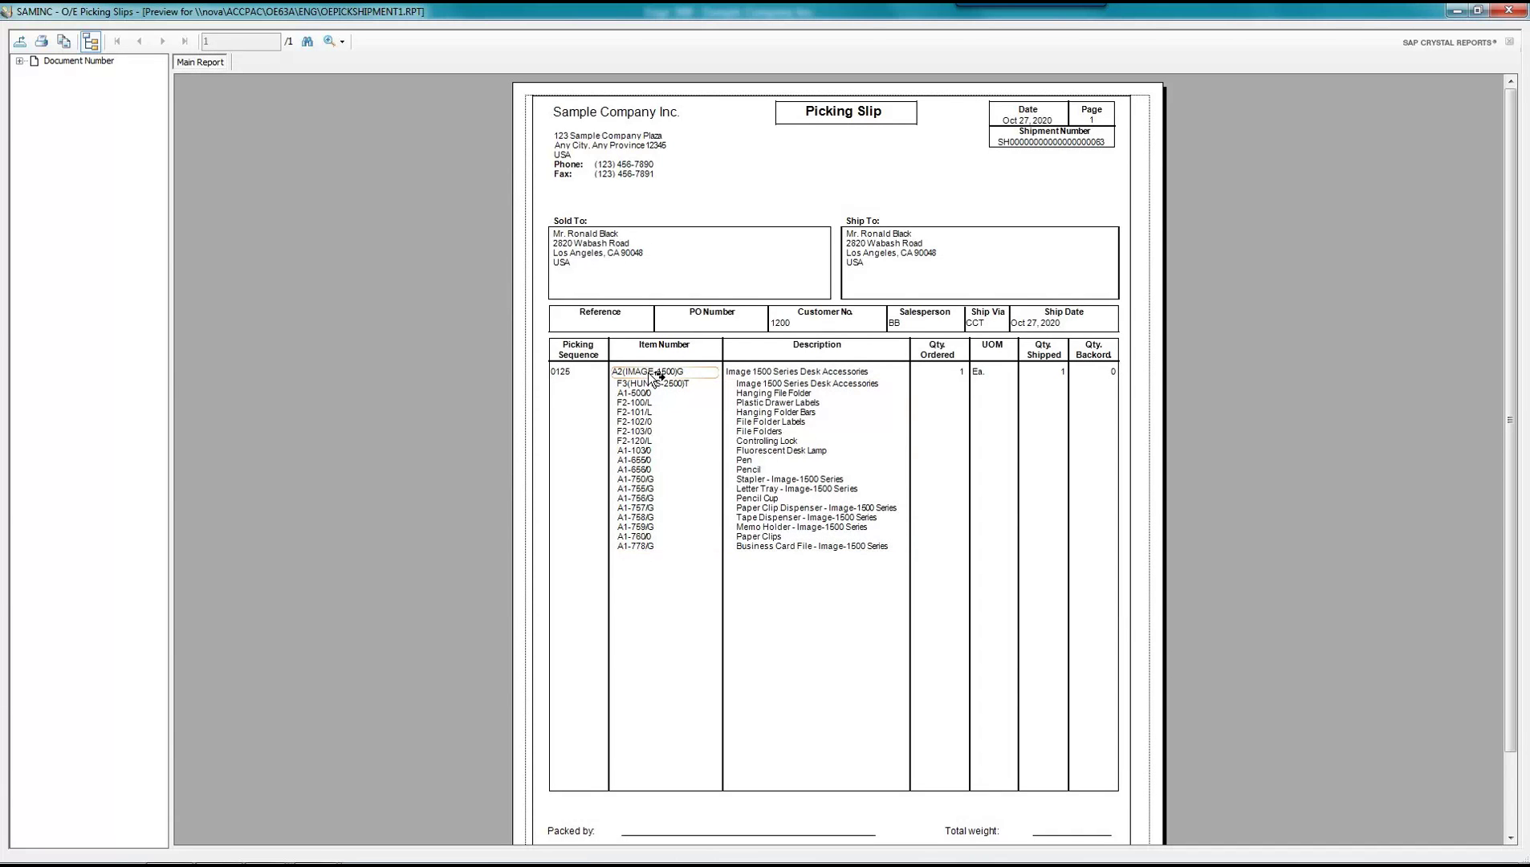
pyautogui.click(842, 61)
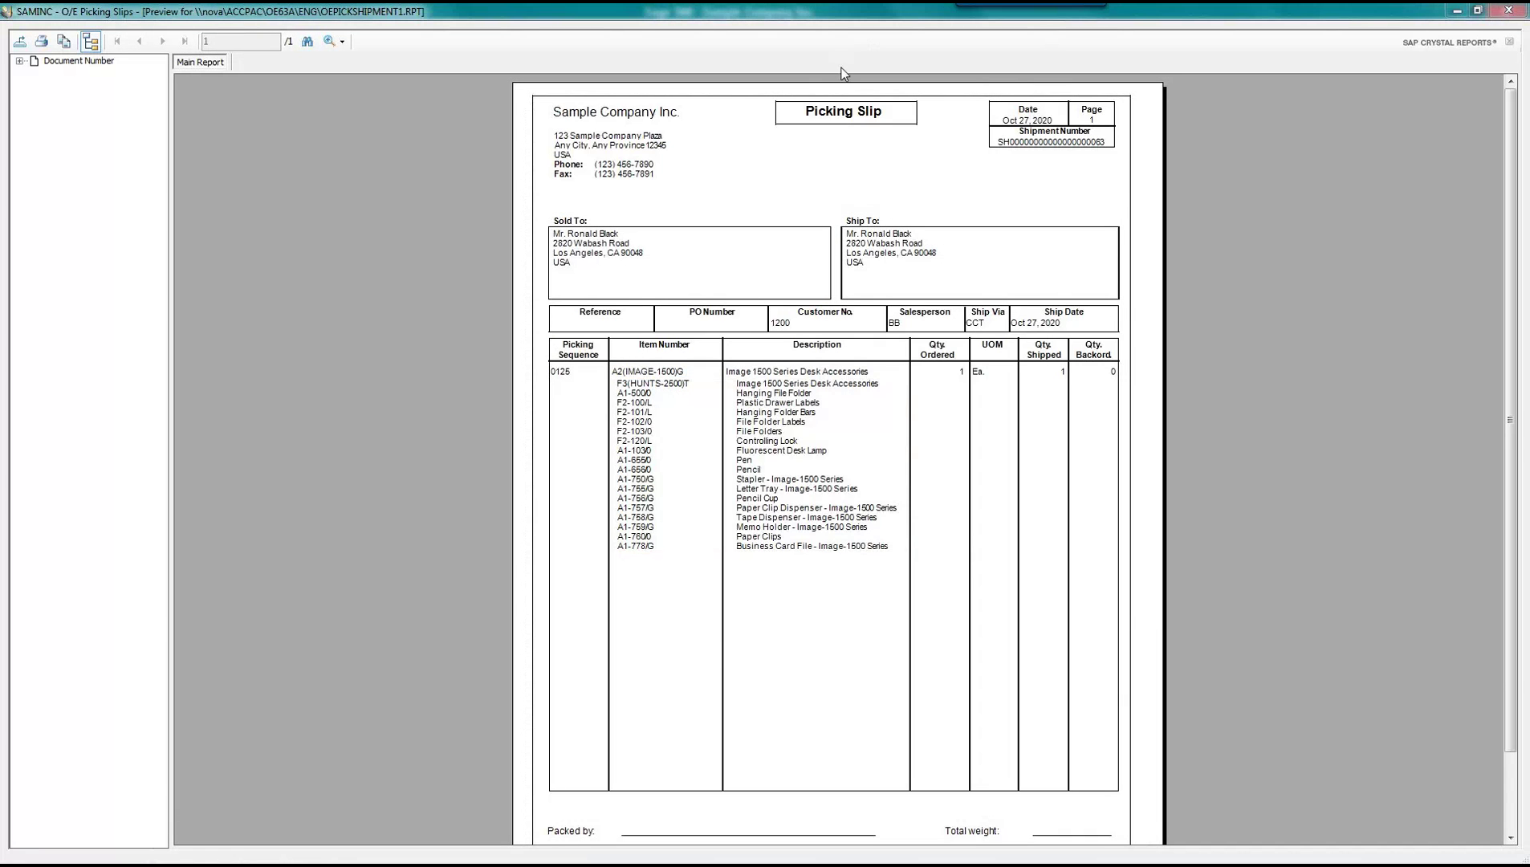
pyautogui.click(852, 235)
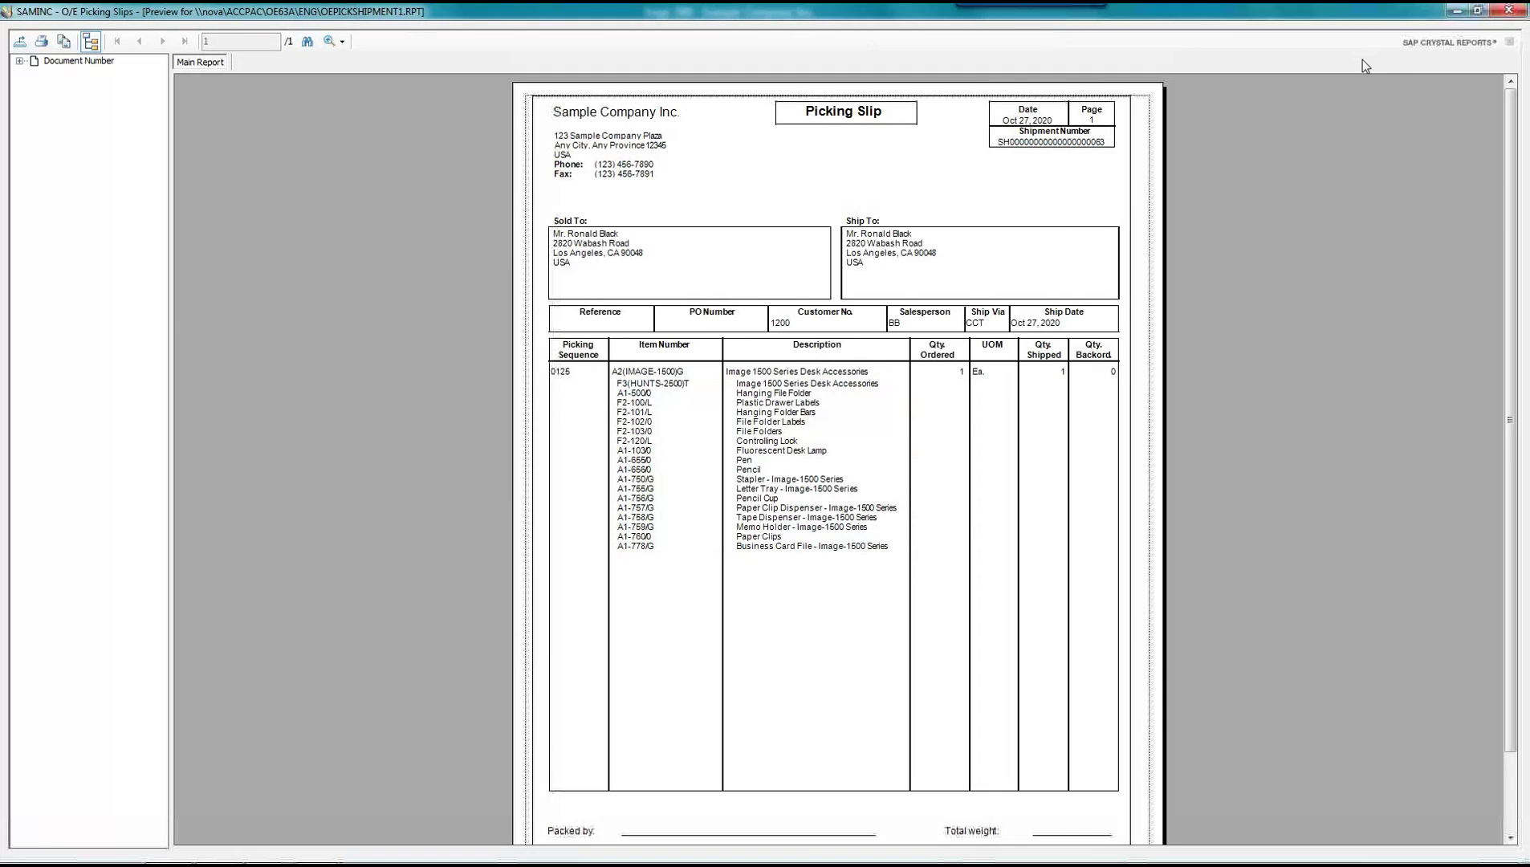
pyautogui.click(1509, 11)
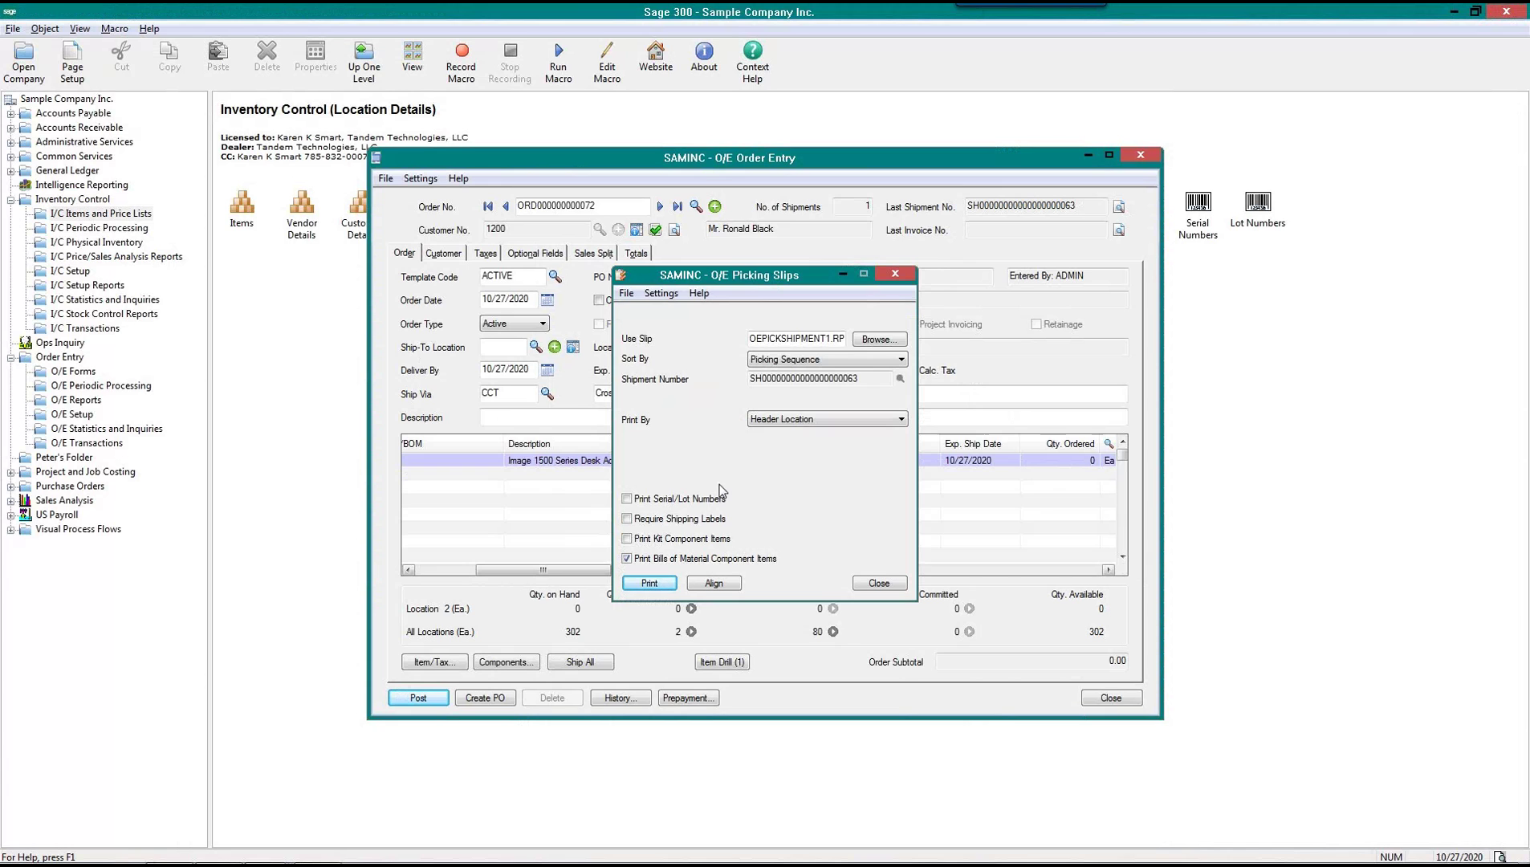
pyautogui.click(905, 585)
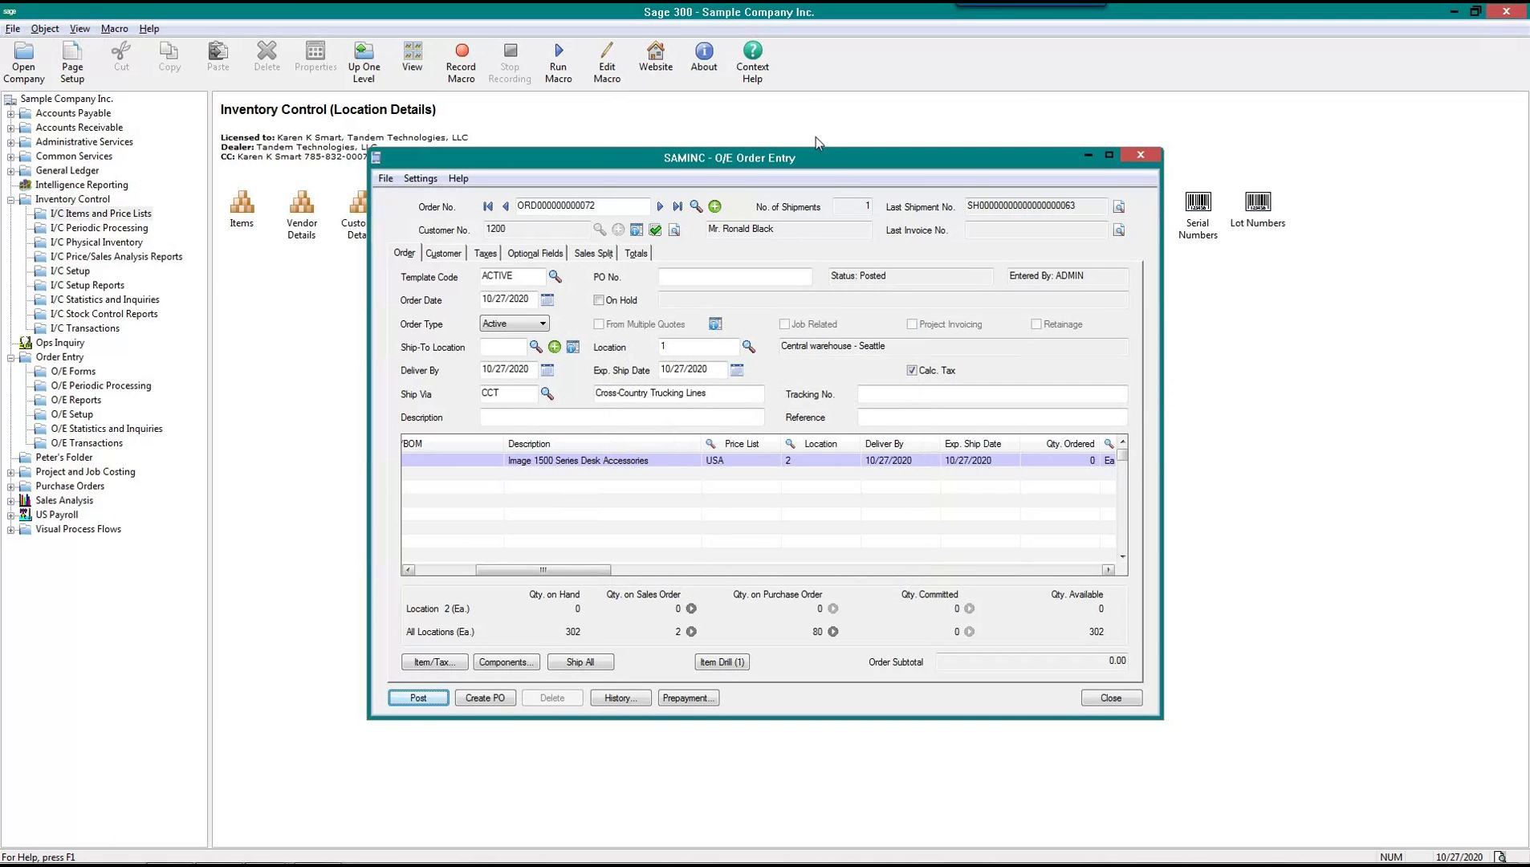
pyautogui.moveTo(783, 152); pyautogui.dragTo(670, 259)
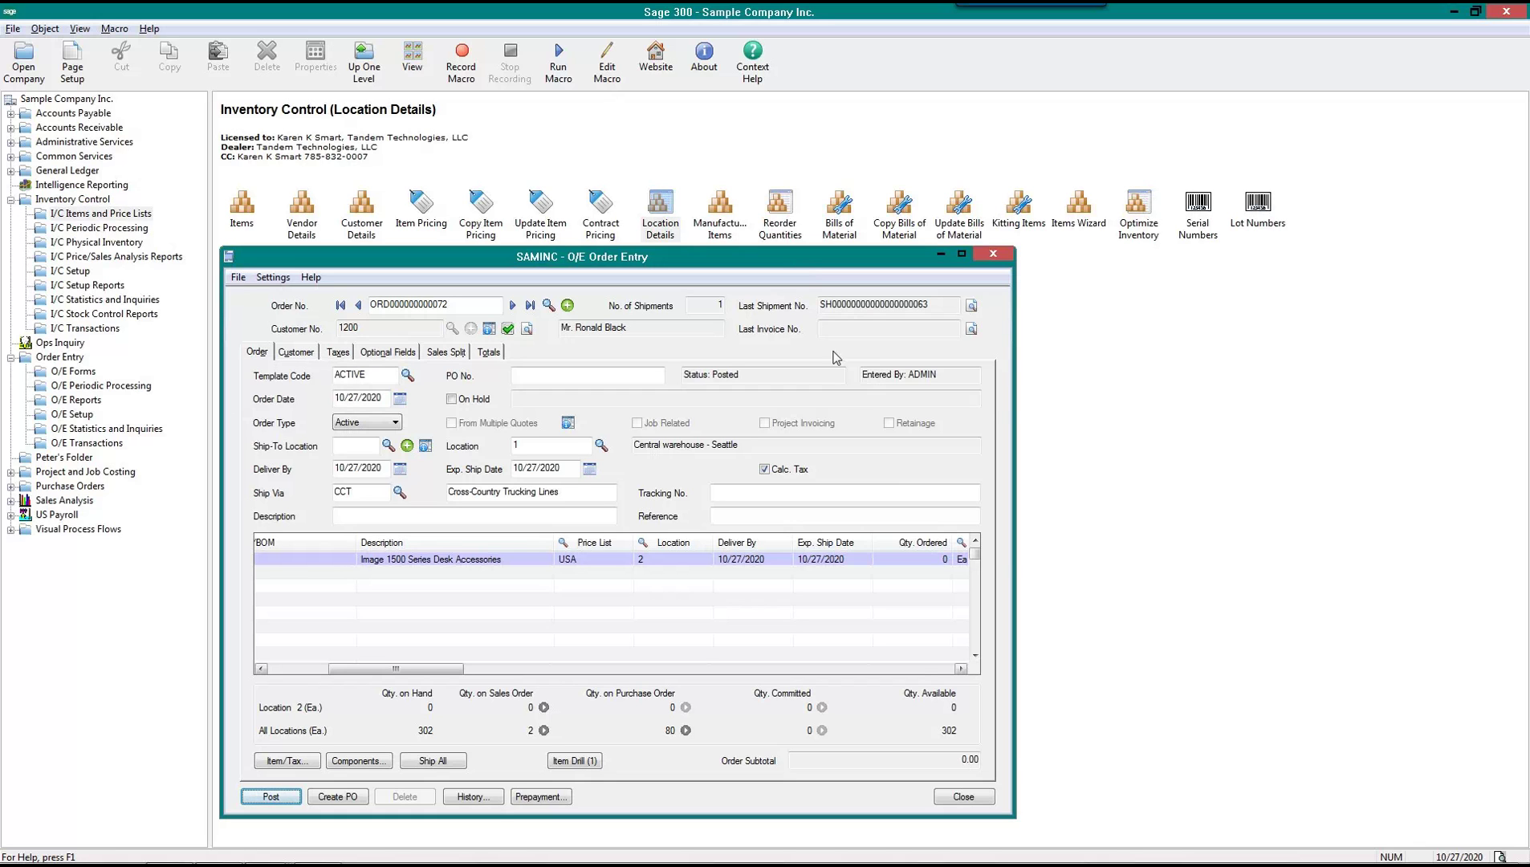
pyautogui.click(963, 797)
# Examine the tools available in Ops Inquiry, including IC Item Inquiry, Quantity Available Report and Setup
pyautogui.click(149, 314)
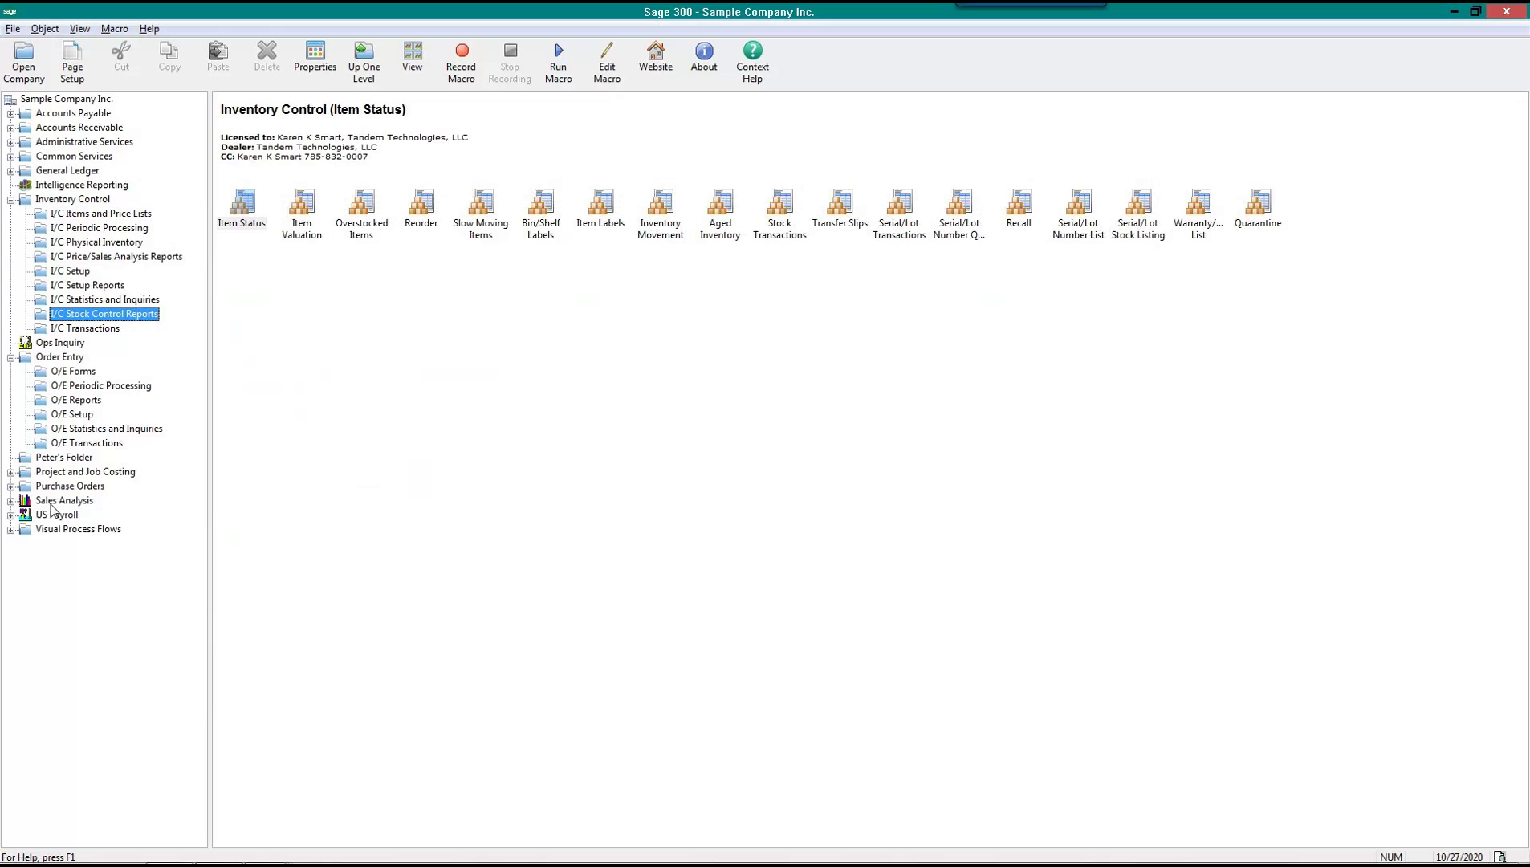
pyautogui.click(58, 344)
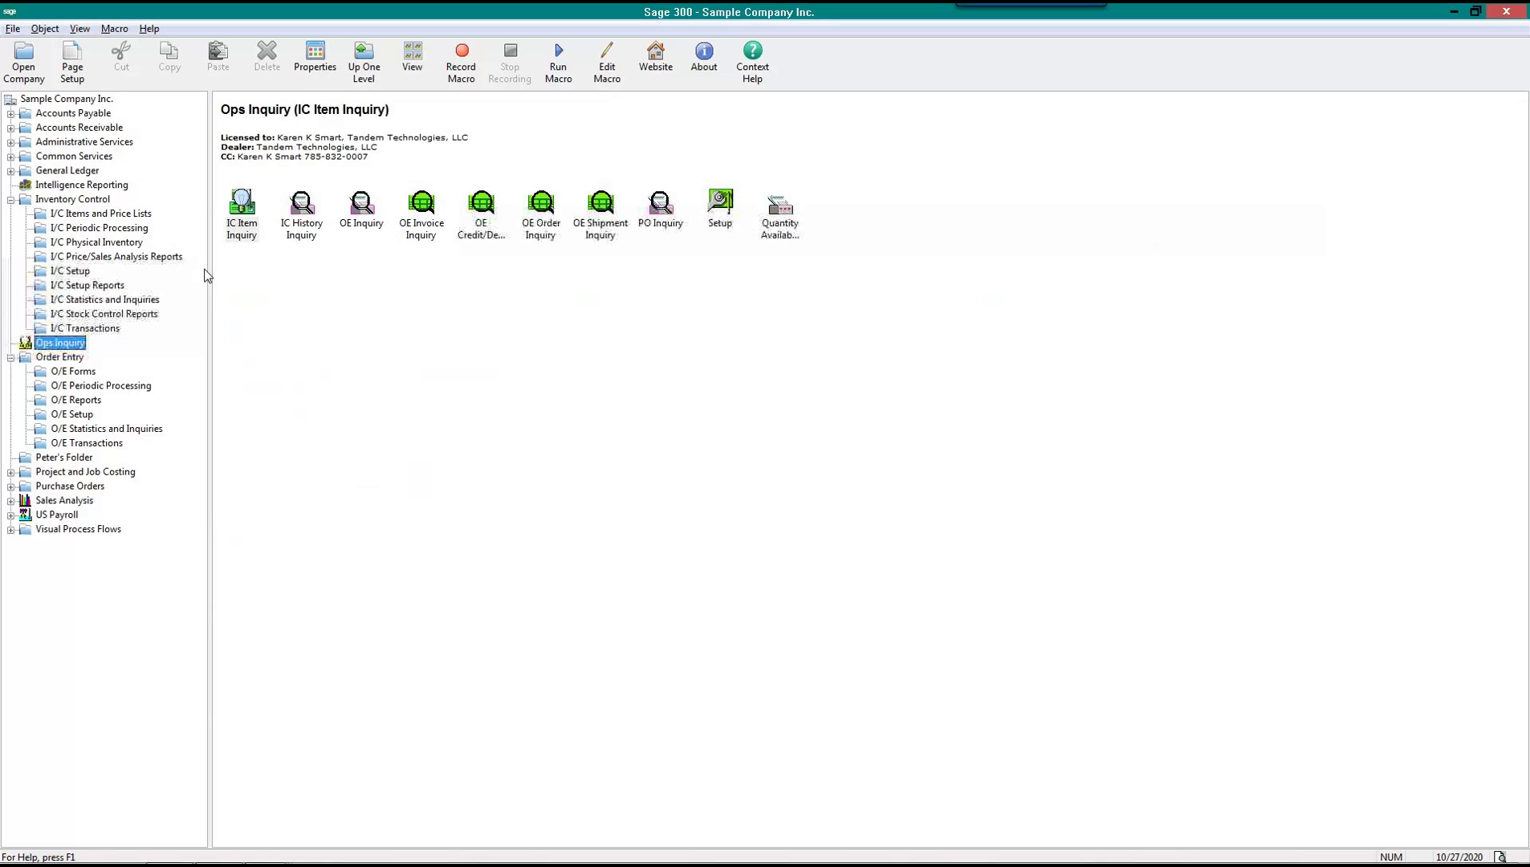
pyautogui.doubleClick(253, 230)
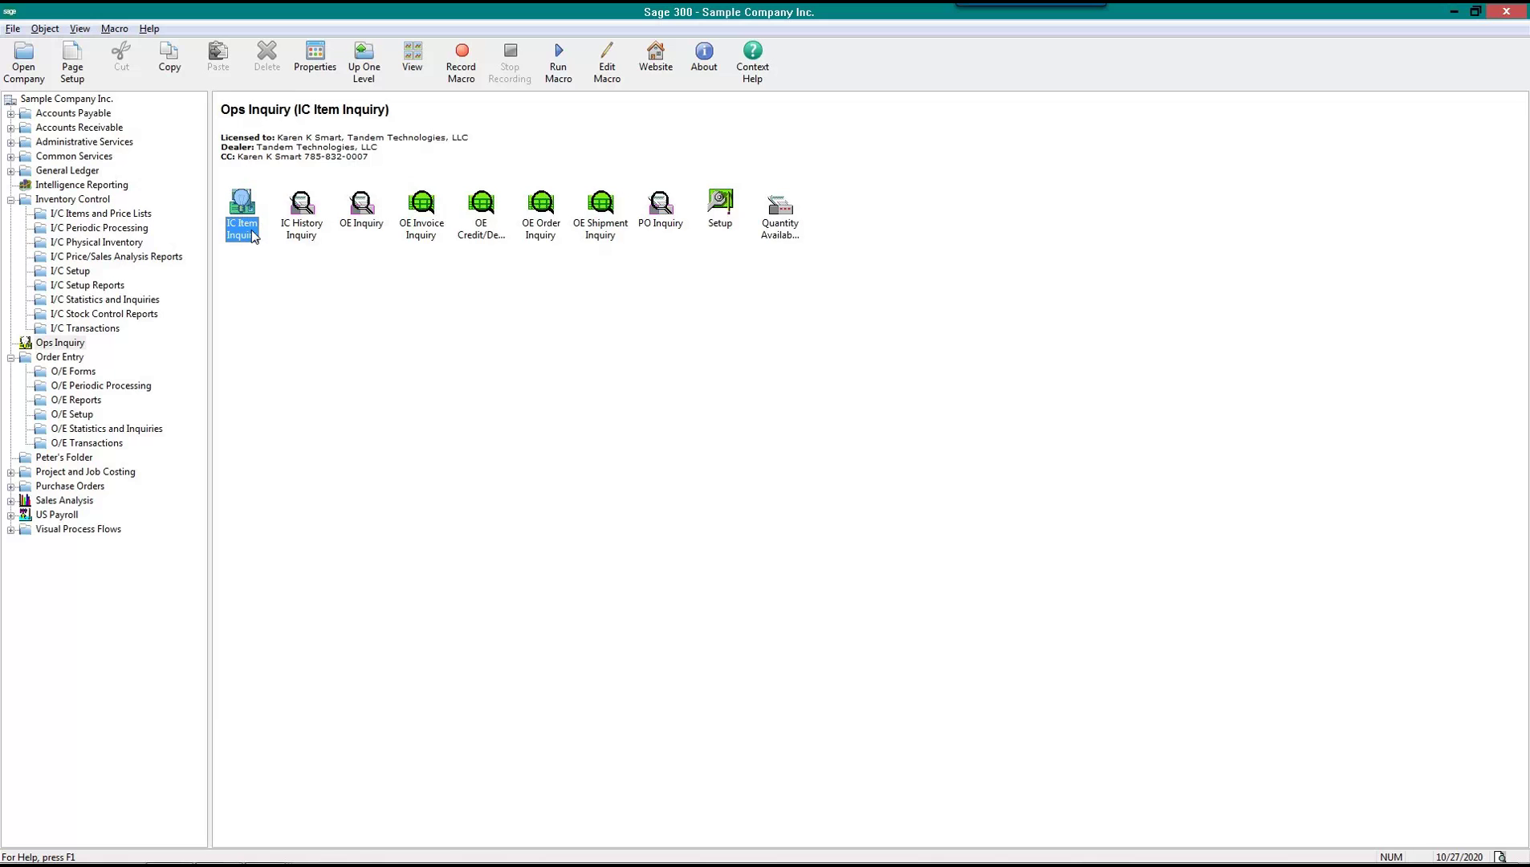
pyautogui.click(45, 346)
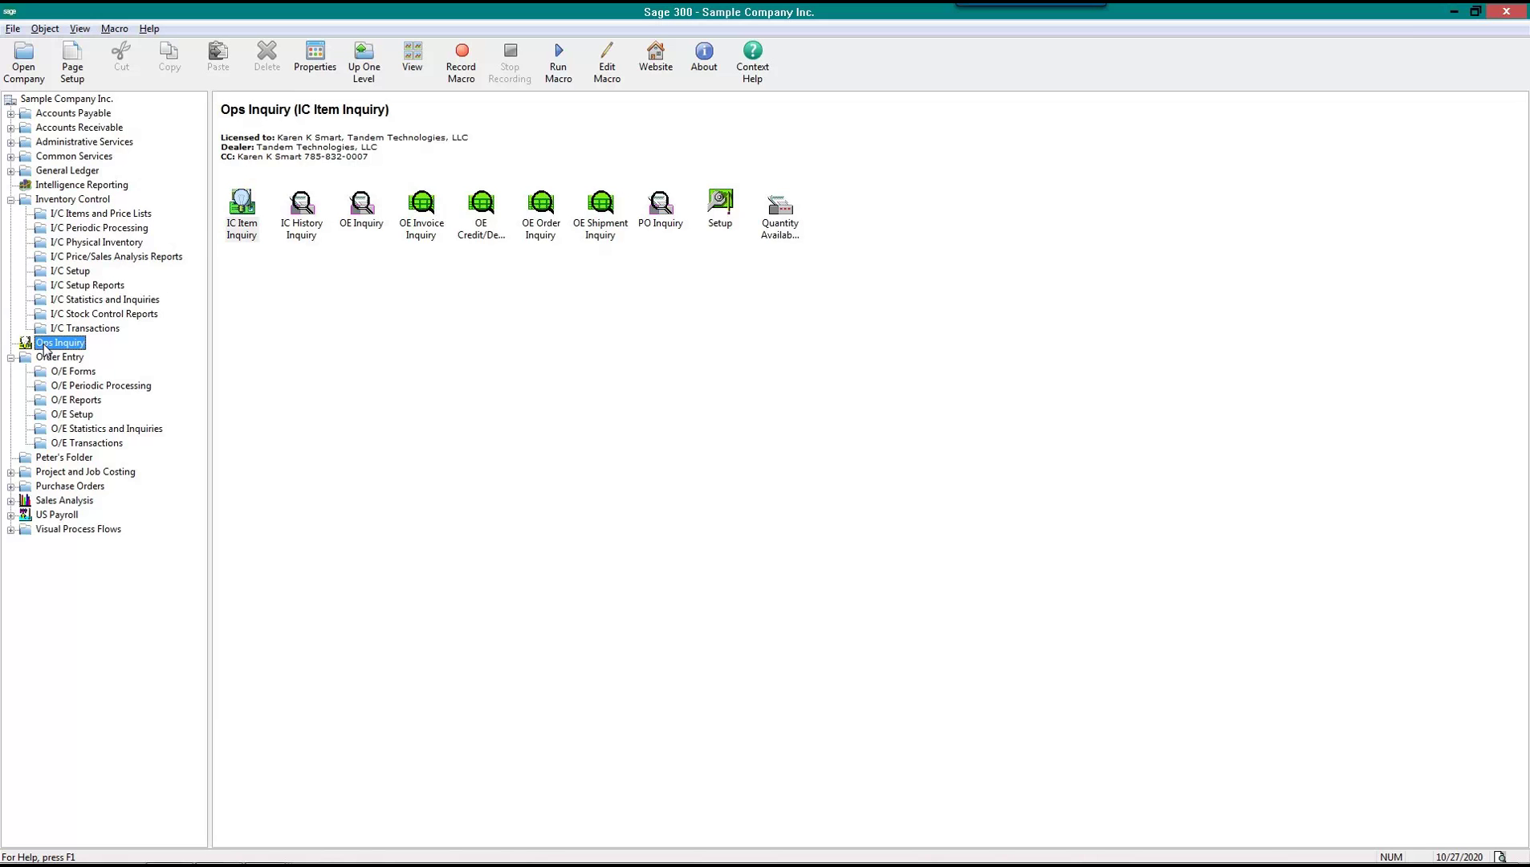
pyautogui.moveTo(273, 857)
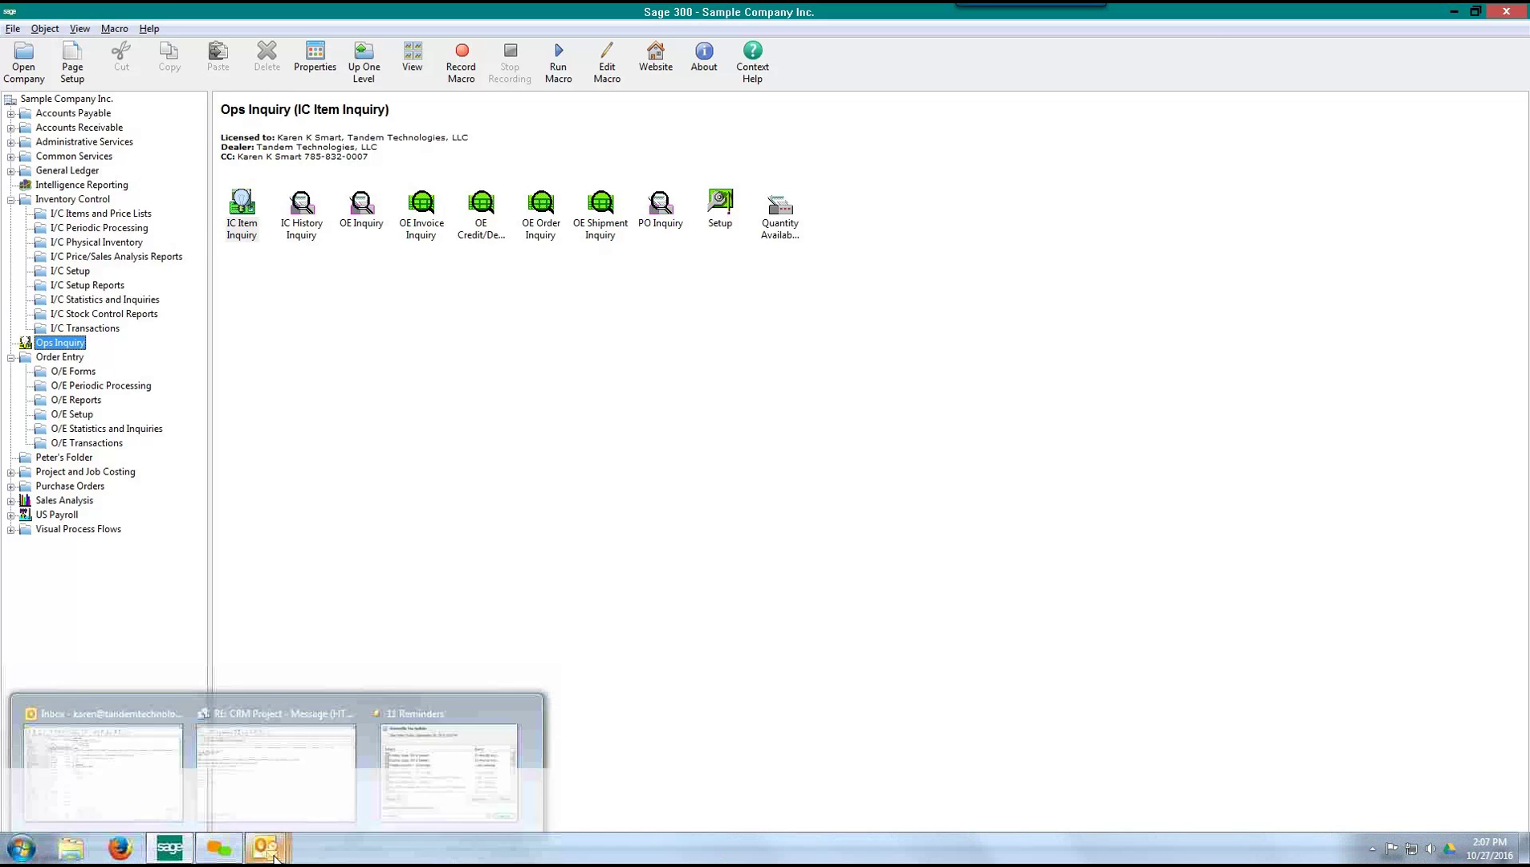
pyautogui.click(239, 229)
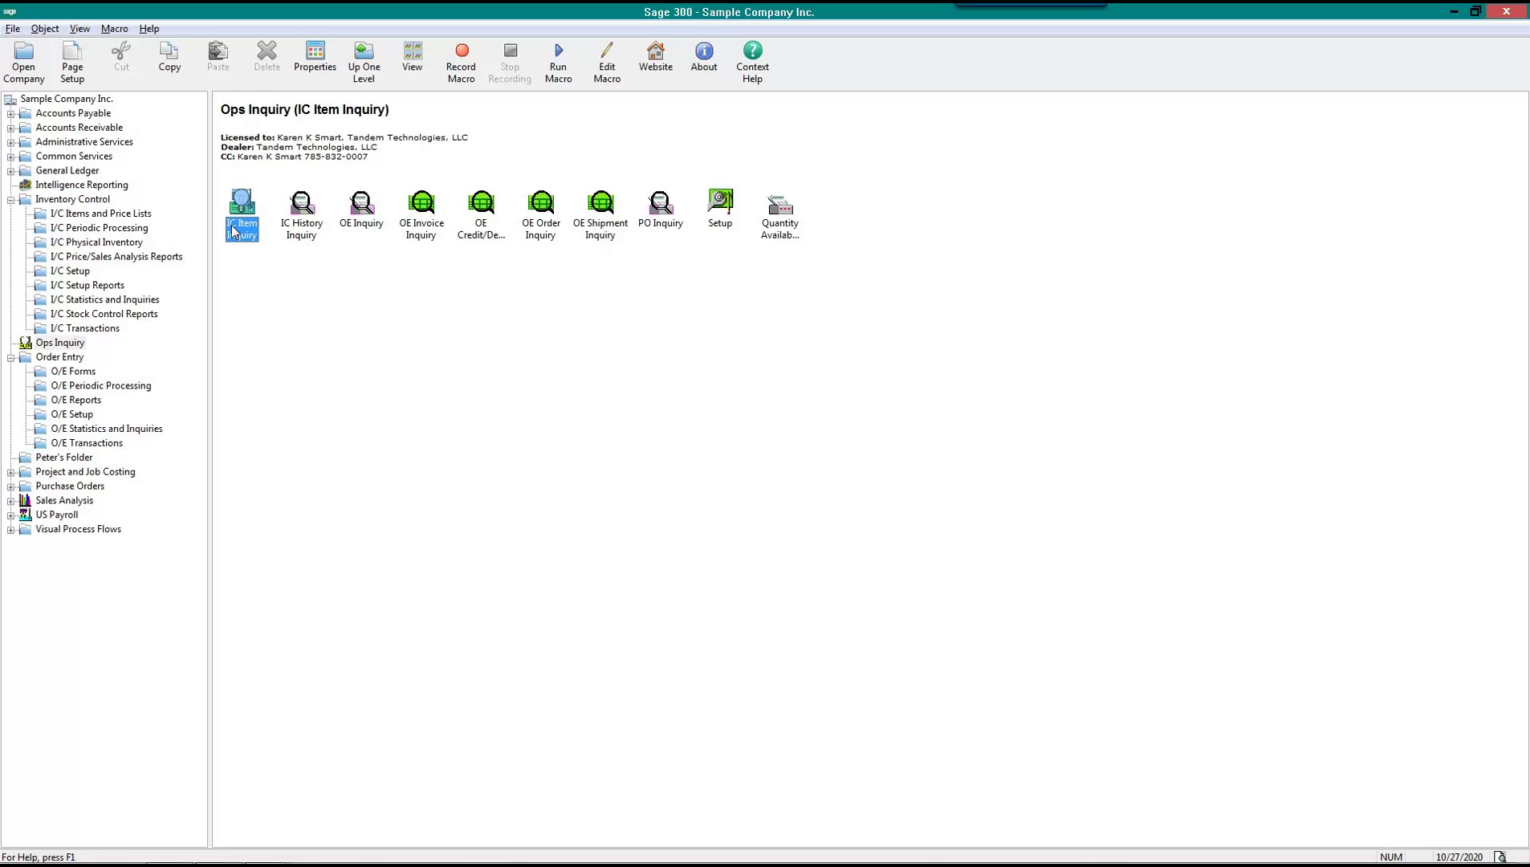
pyautogui.click(780, 231)
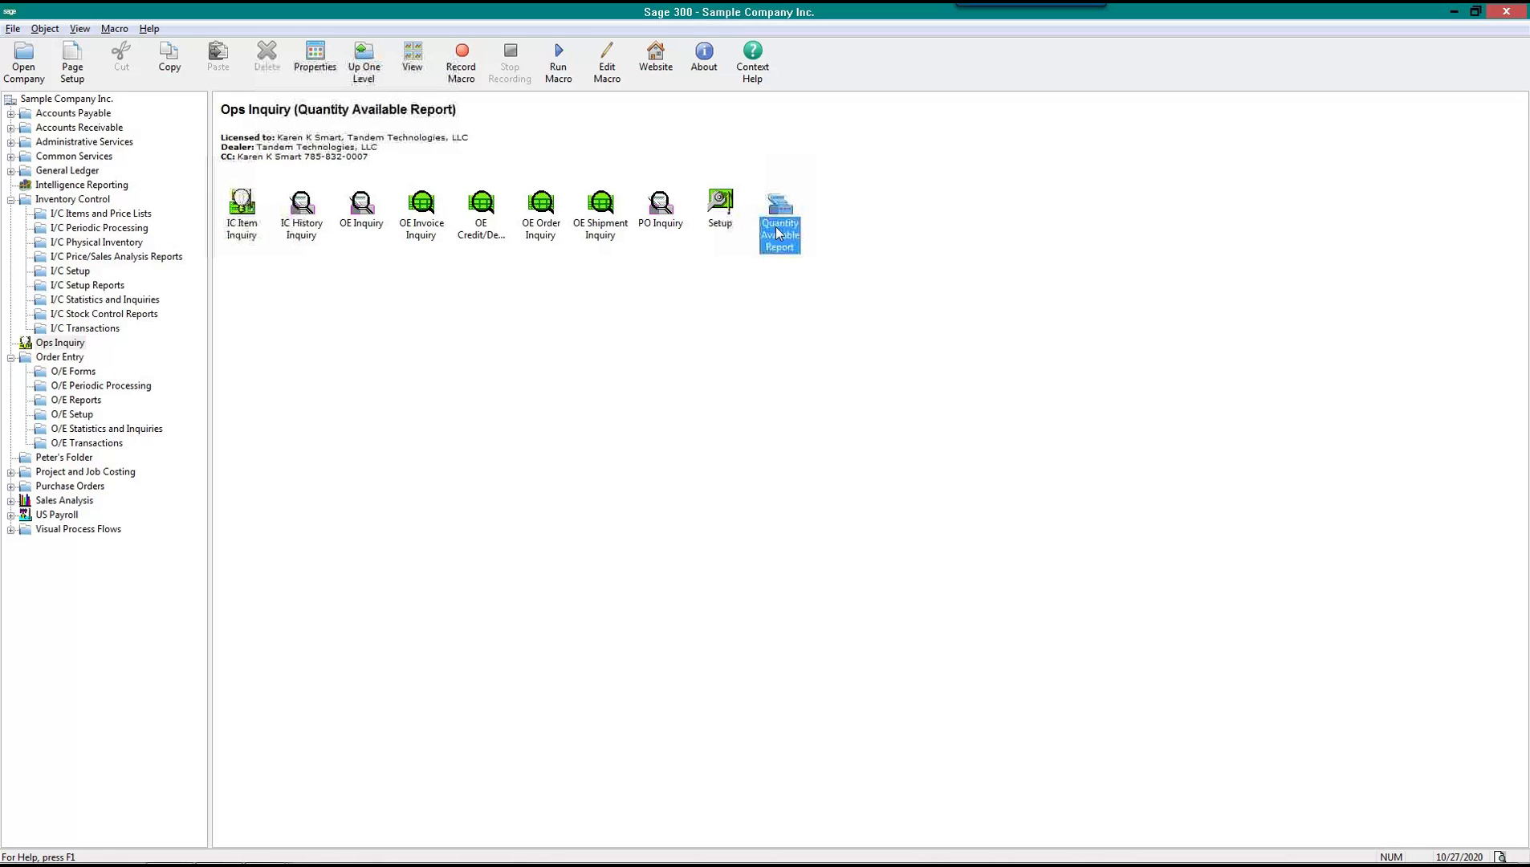
pyautogui.click(55, 347)
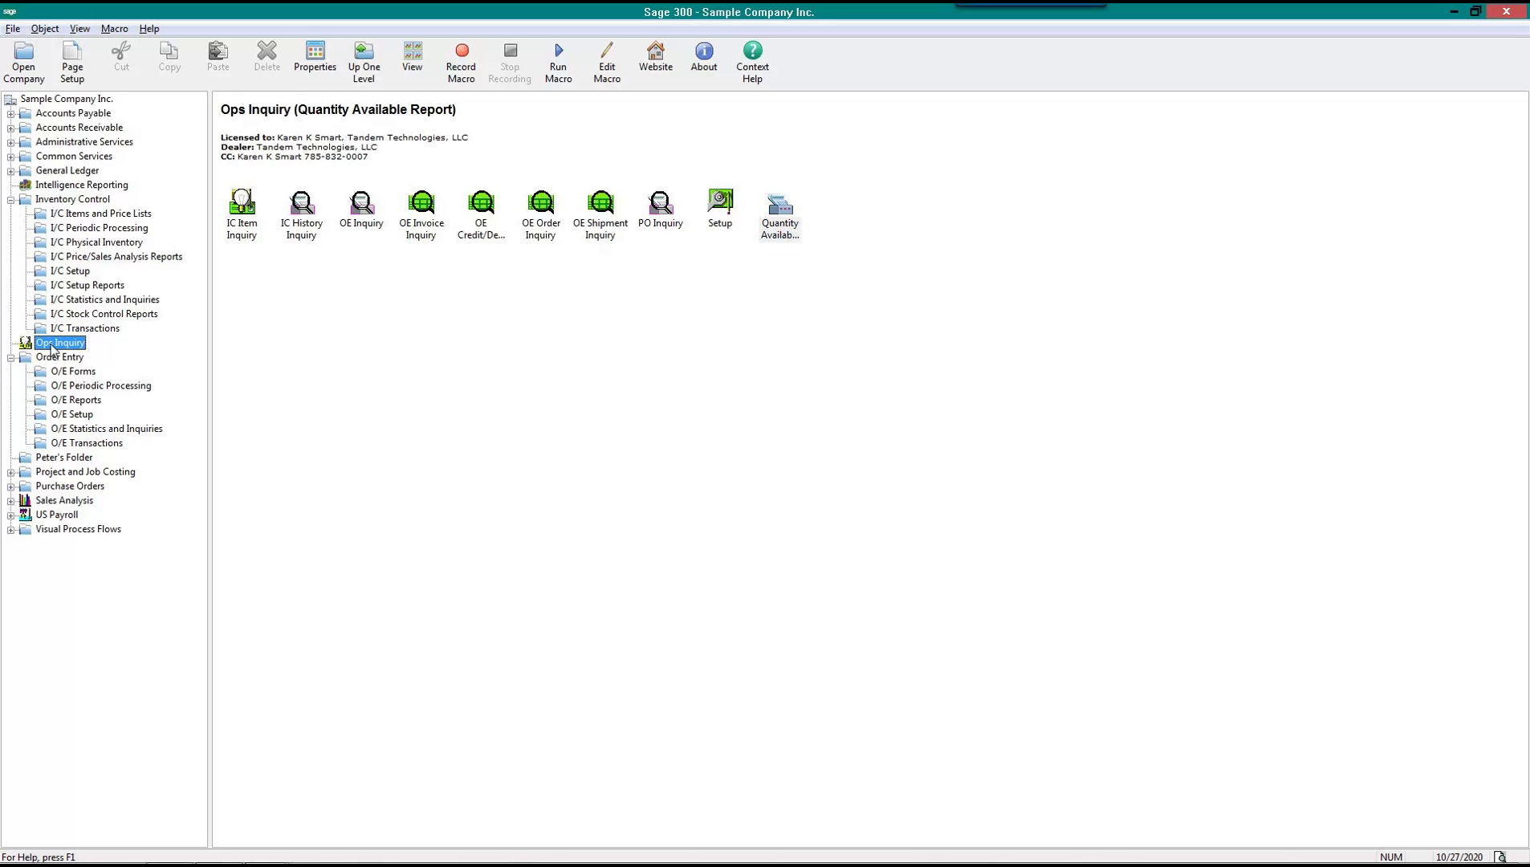
pyautogui.click(10, 357)
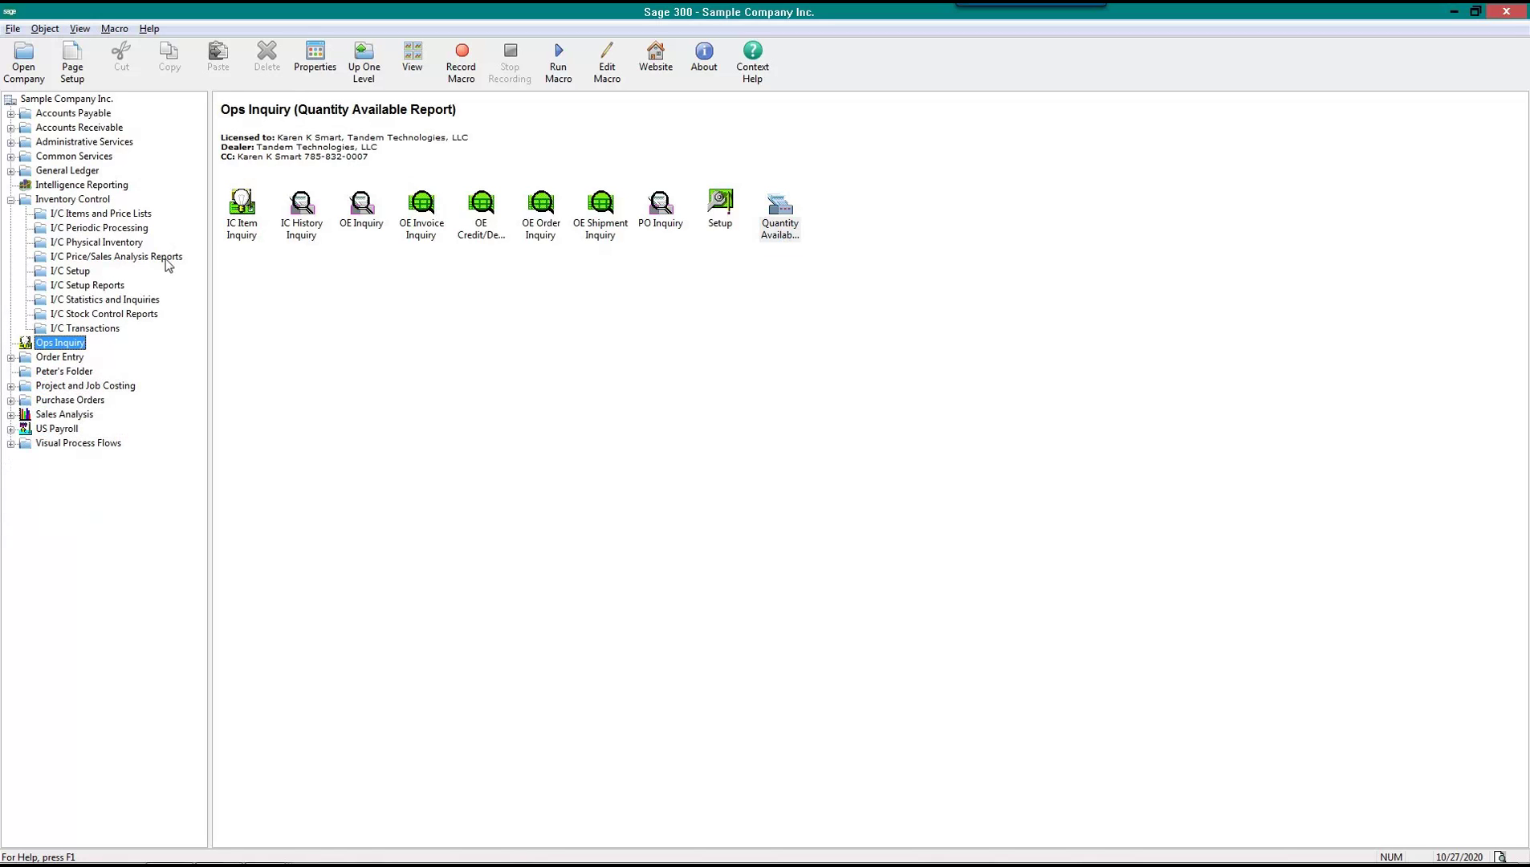
pyautogui.click(238, 232)
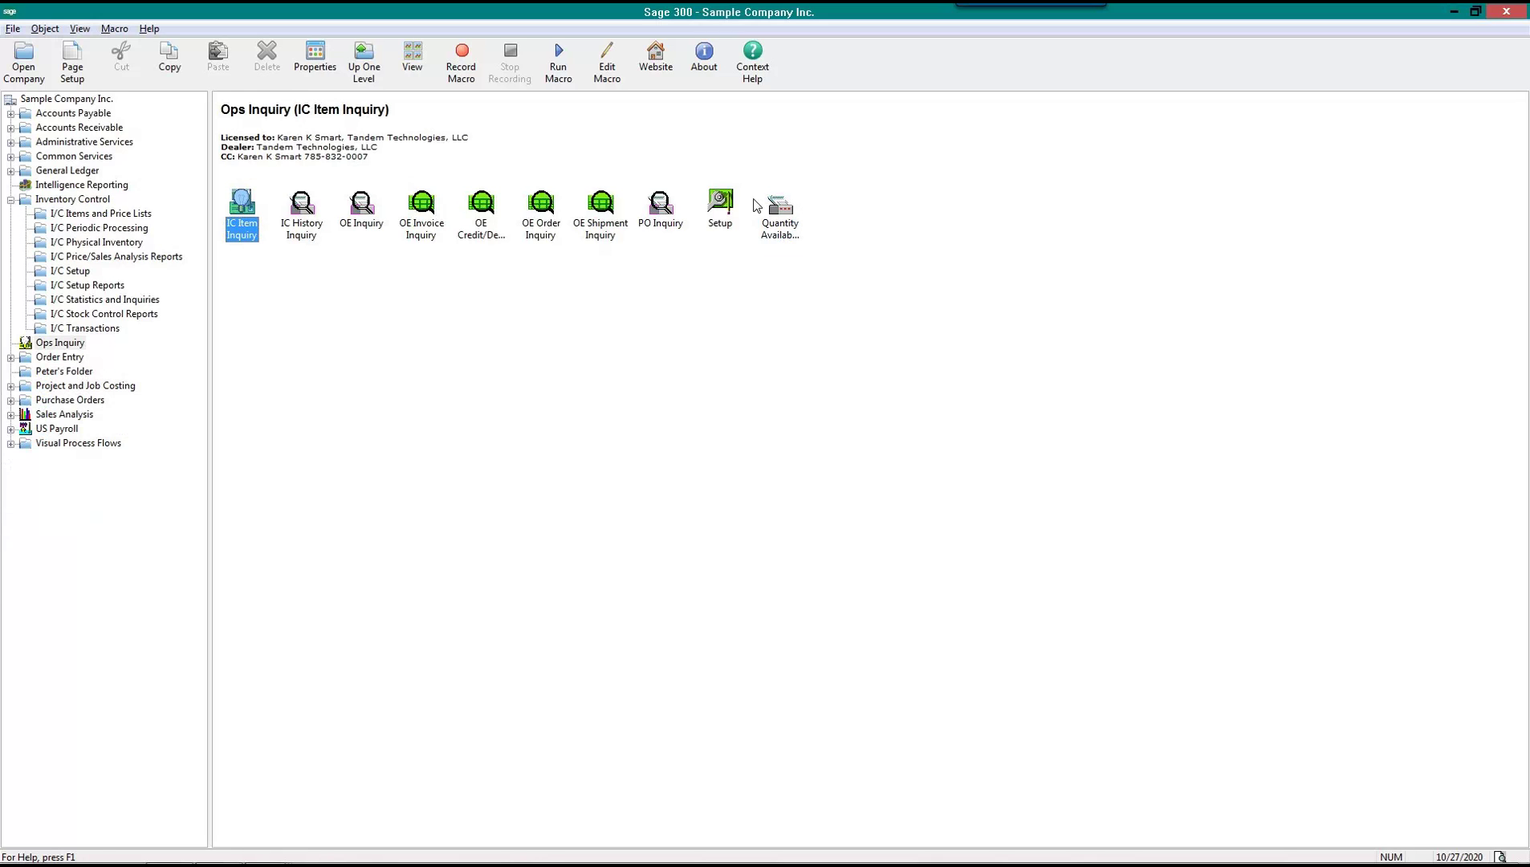
pyautogui.doubleClick(721, 204)
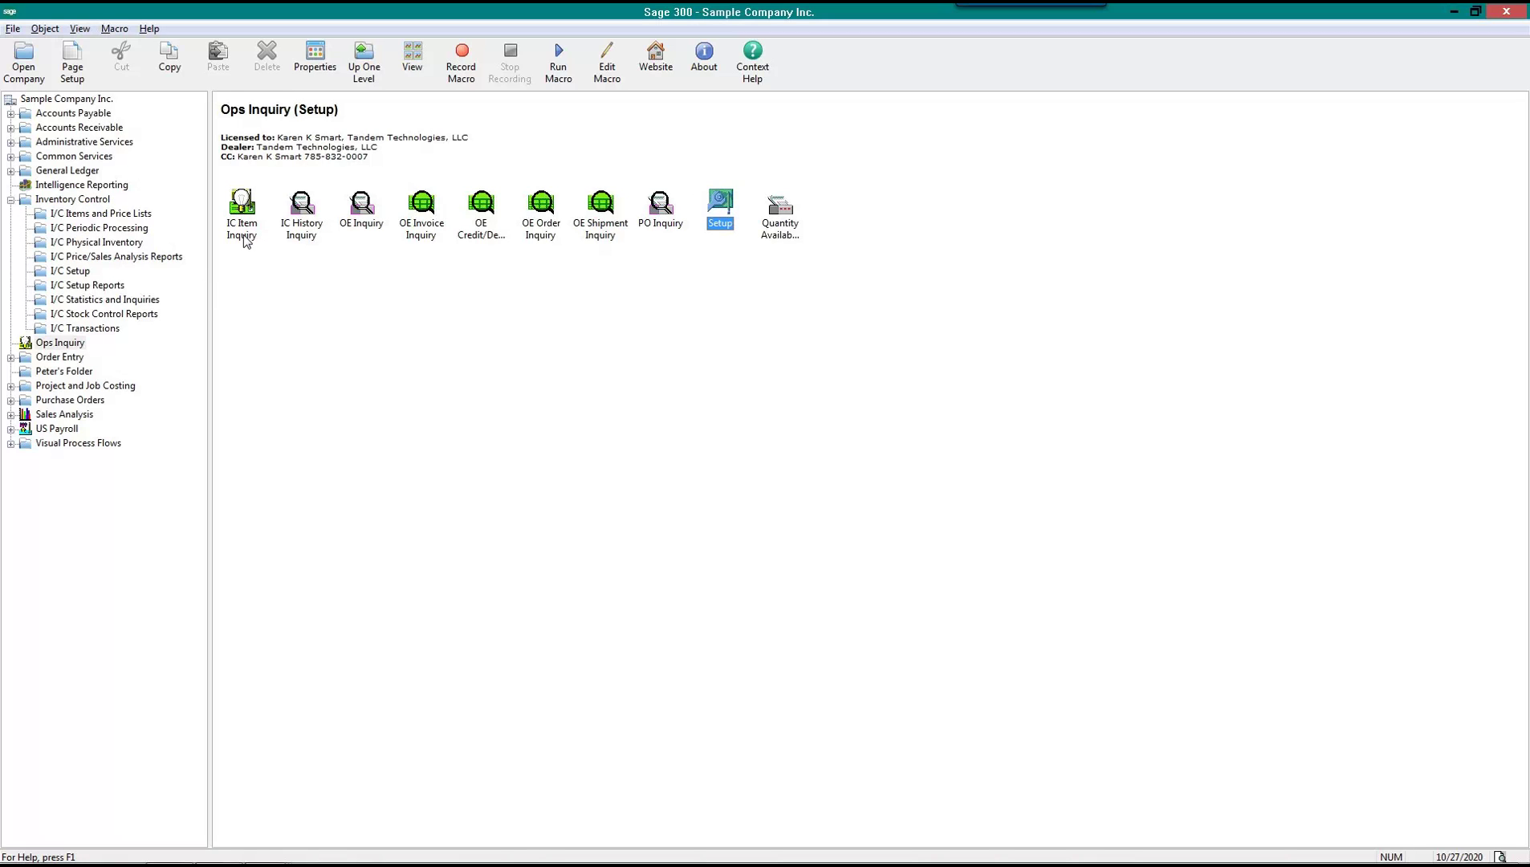
pyautogui.click(74, 215)
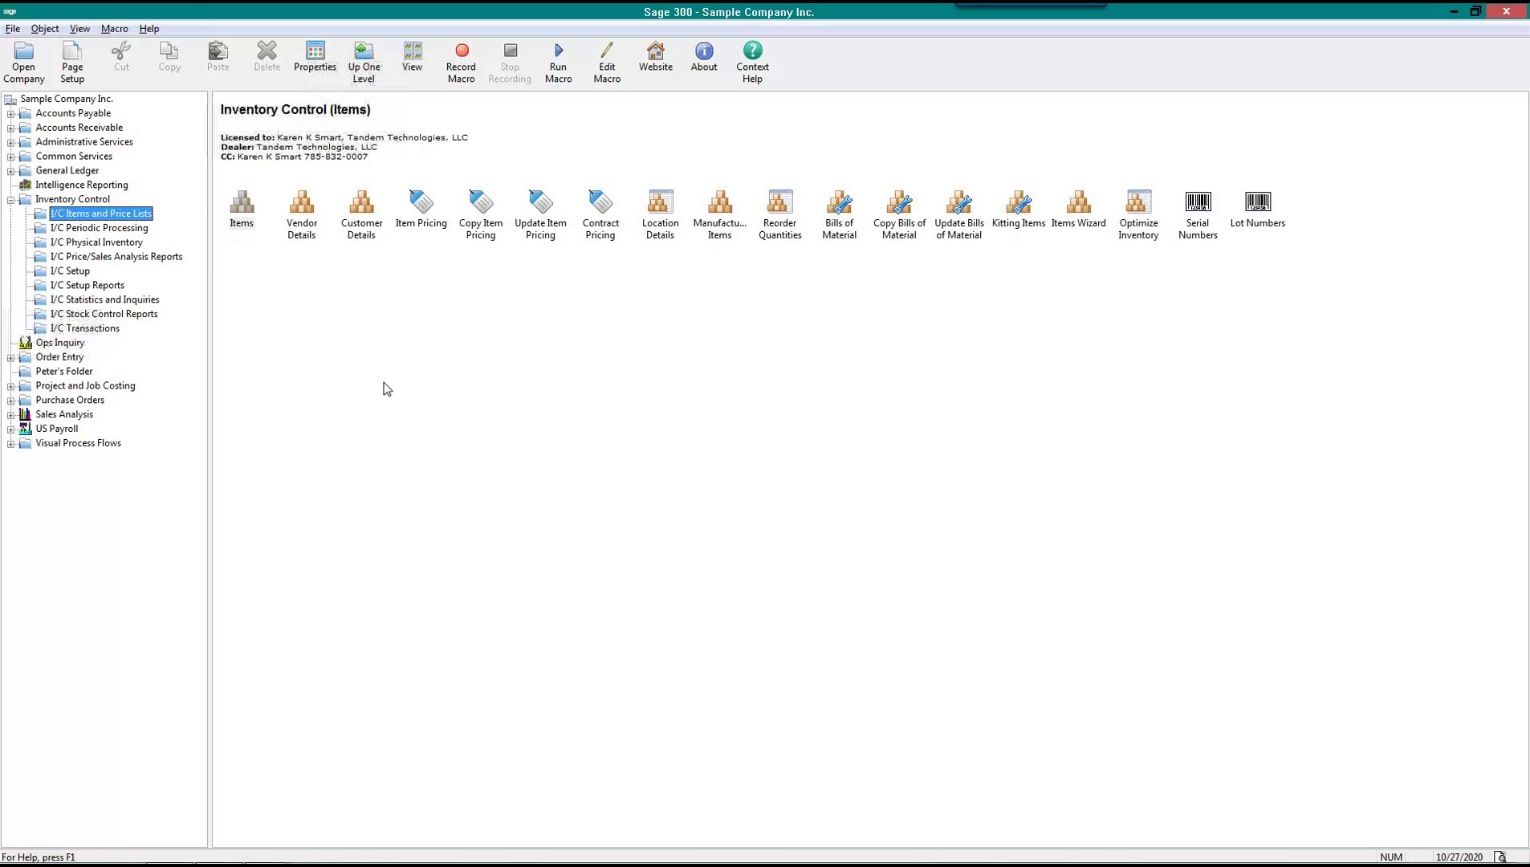
pyautogui.click(65, 345)
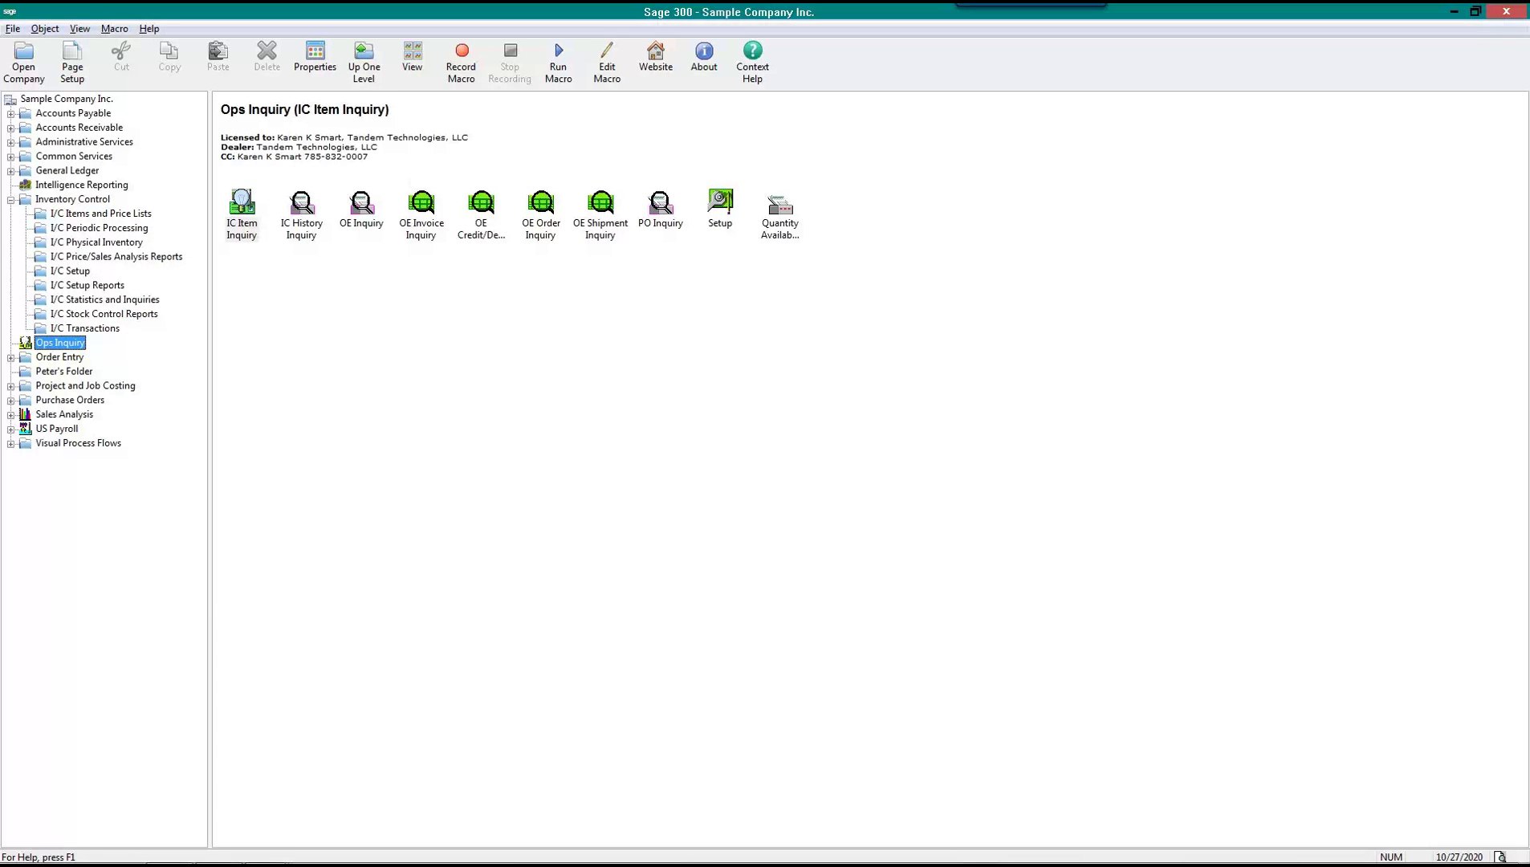
pyautogui.click(244, 235)
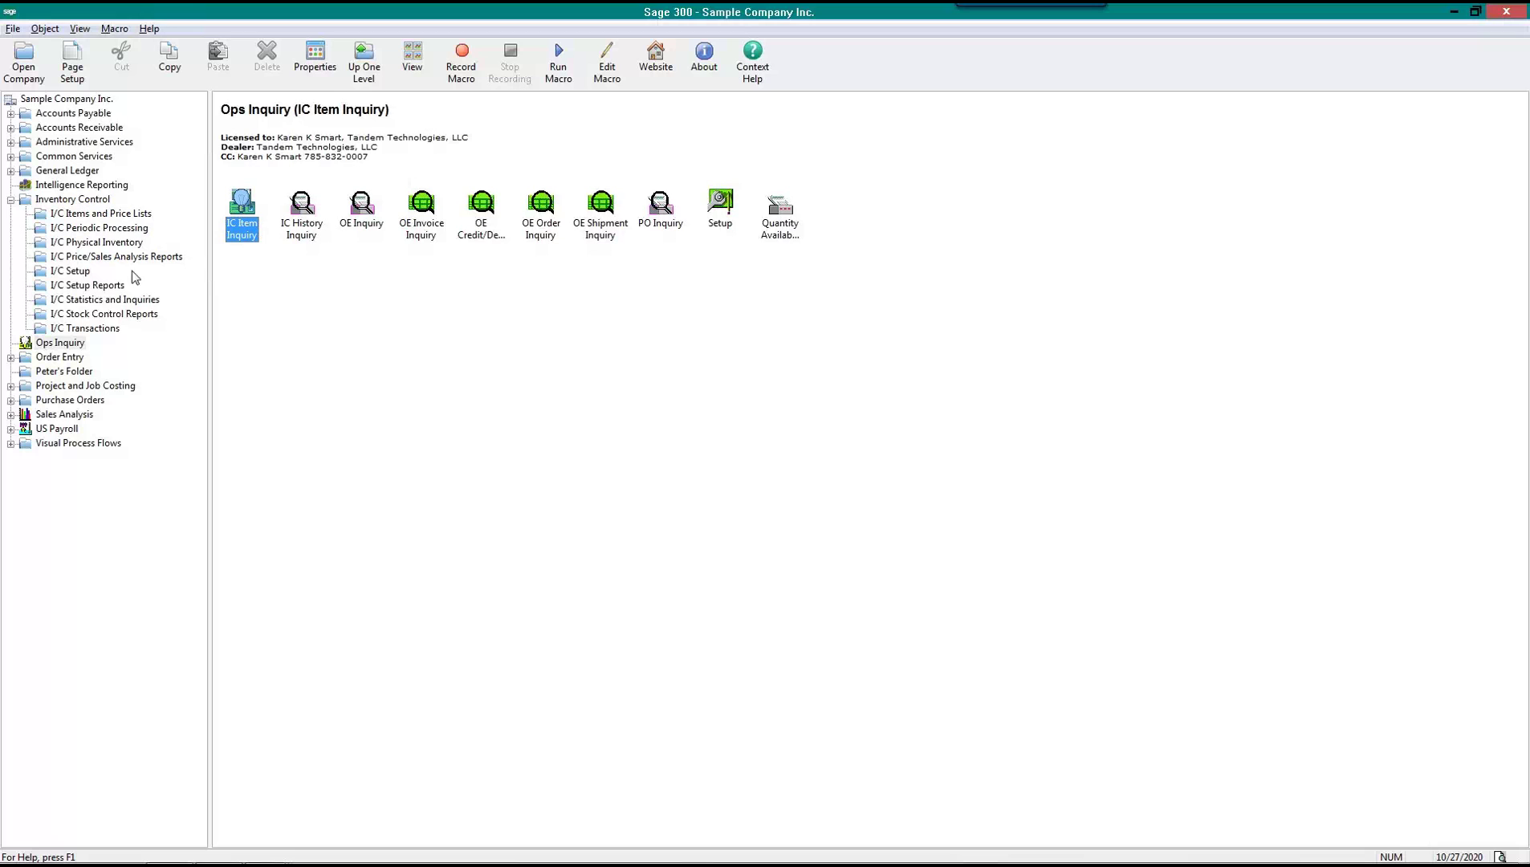
# Examine the inquiries and stock control reports available in Inventory Control
pyautogui.click(62, 303)
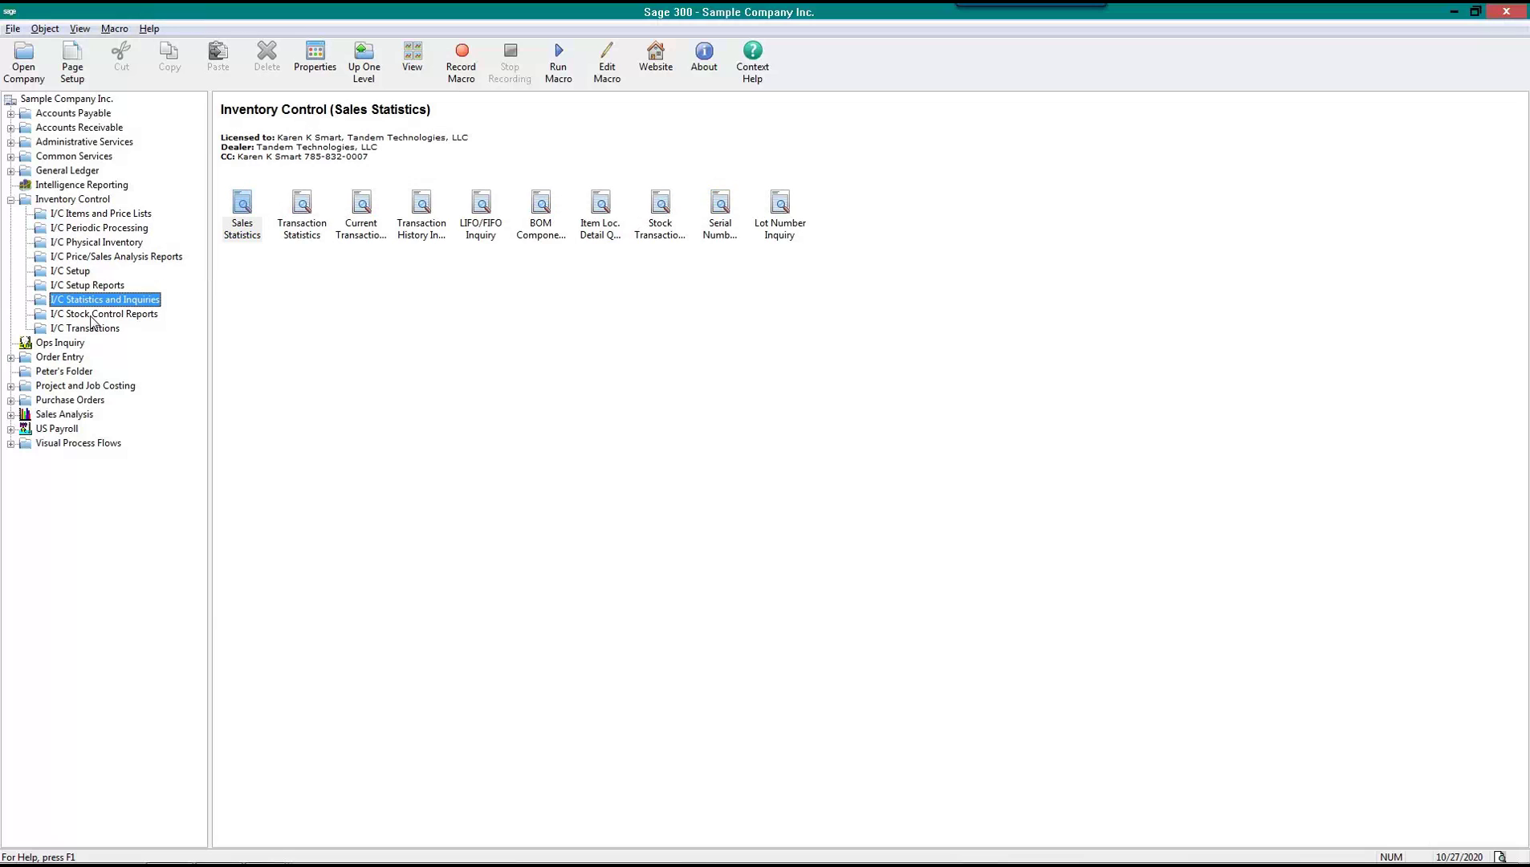
pyautogui.click(92, 316)
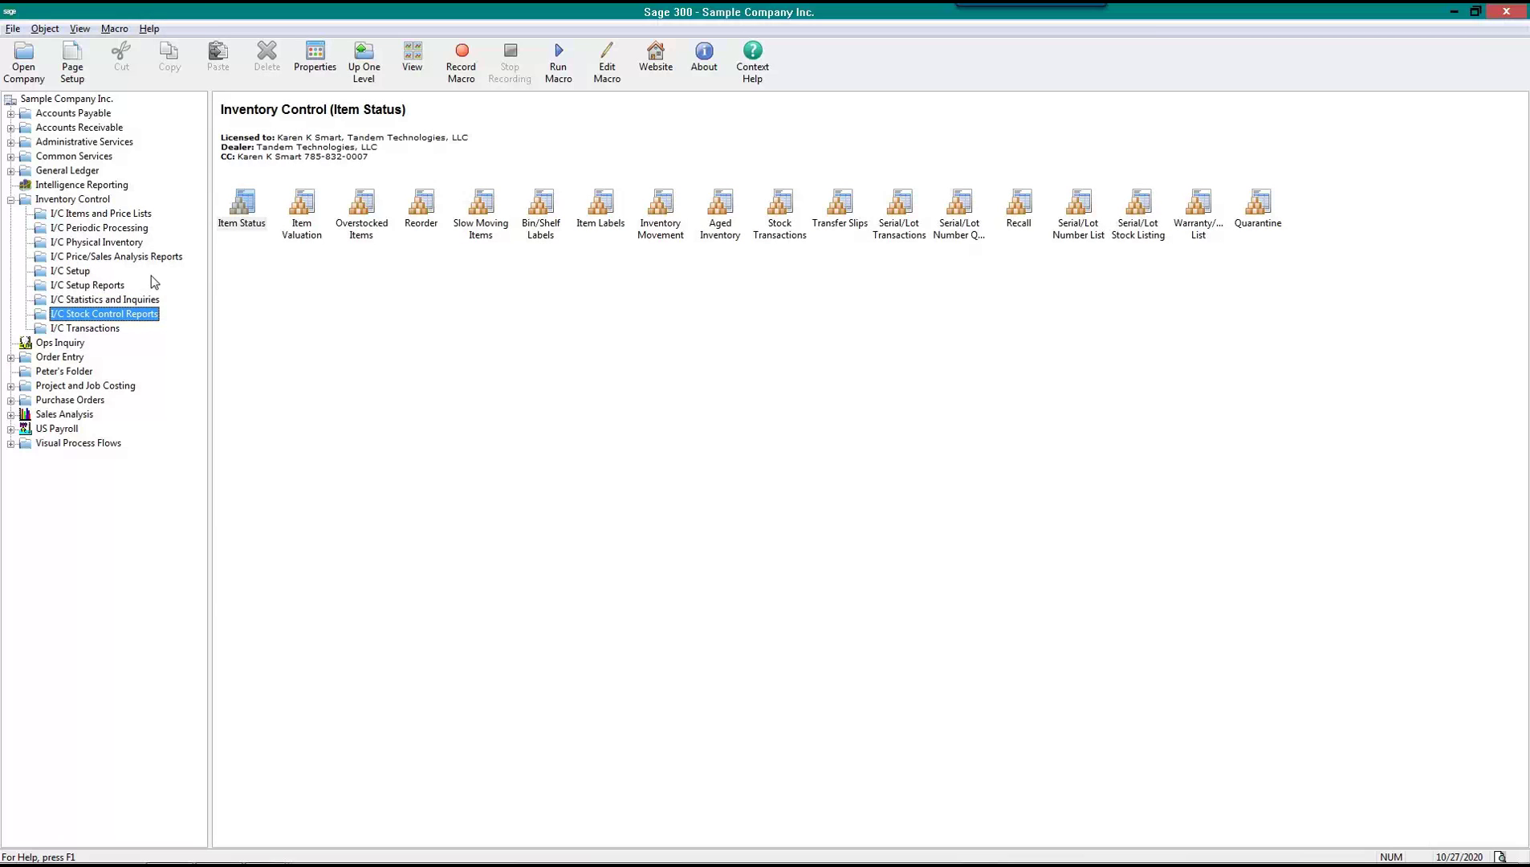
# Open Copy Bills of Material and choose master item #BOM, BOM number 1, as the source
pyautogui.click(74, 214)
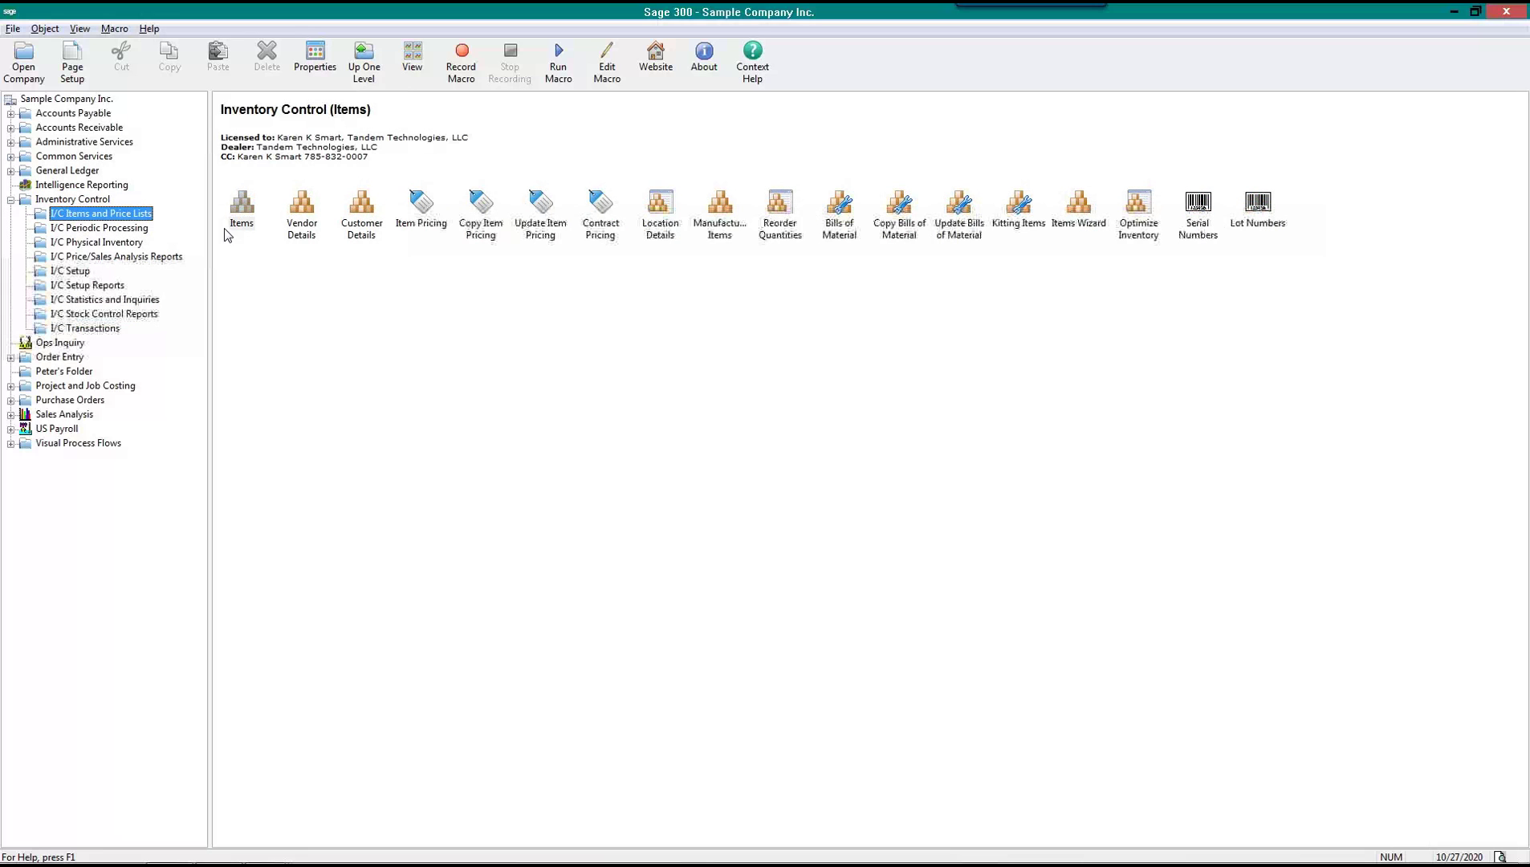
pyautogui.click(901, 235)
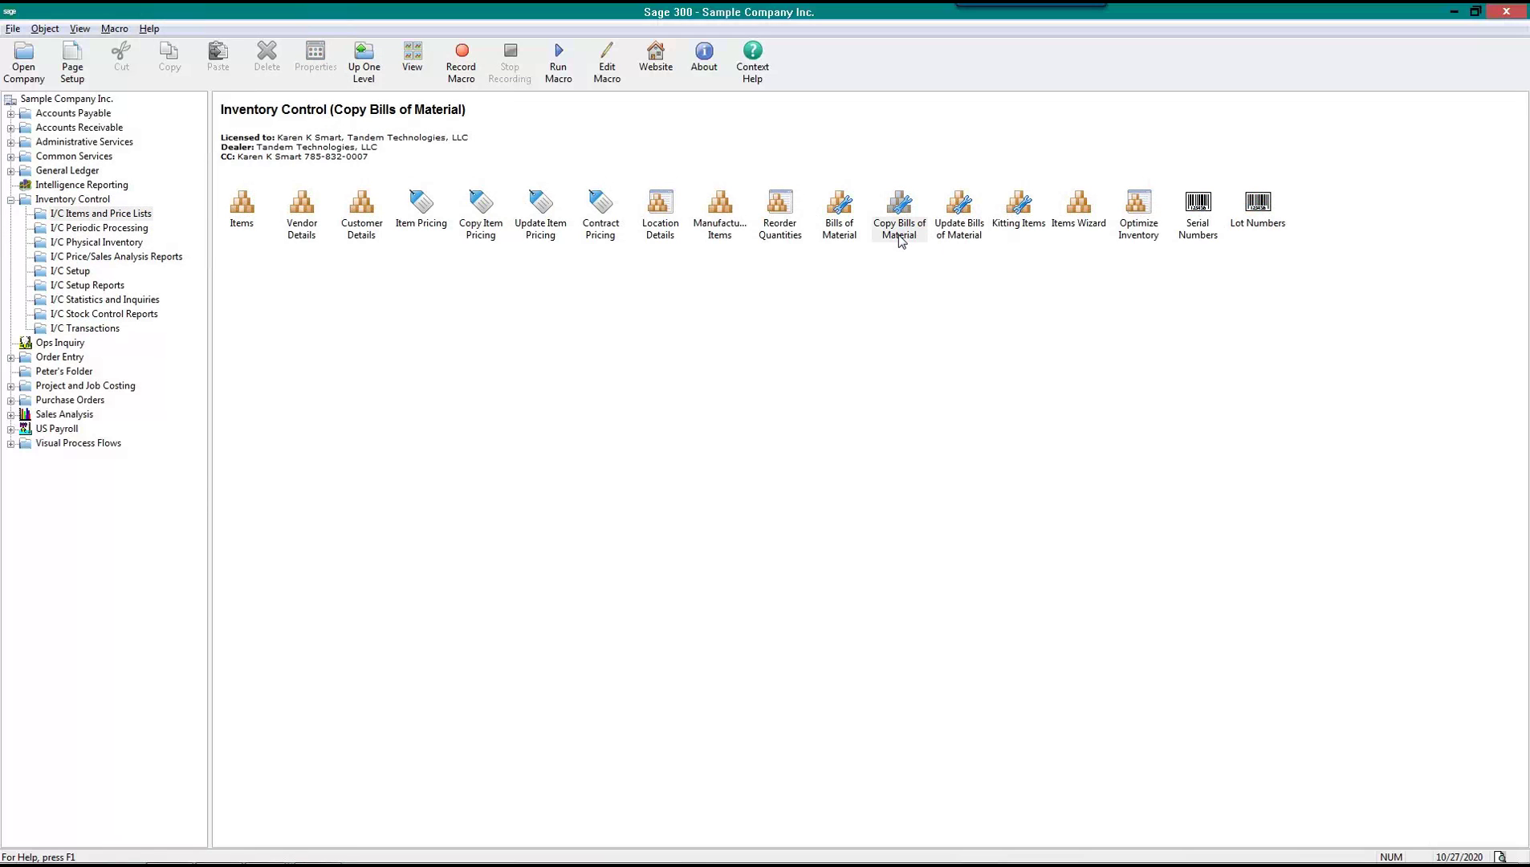
pyautogui.doubleClick(899, 233)
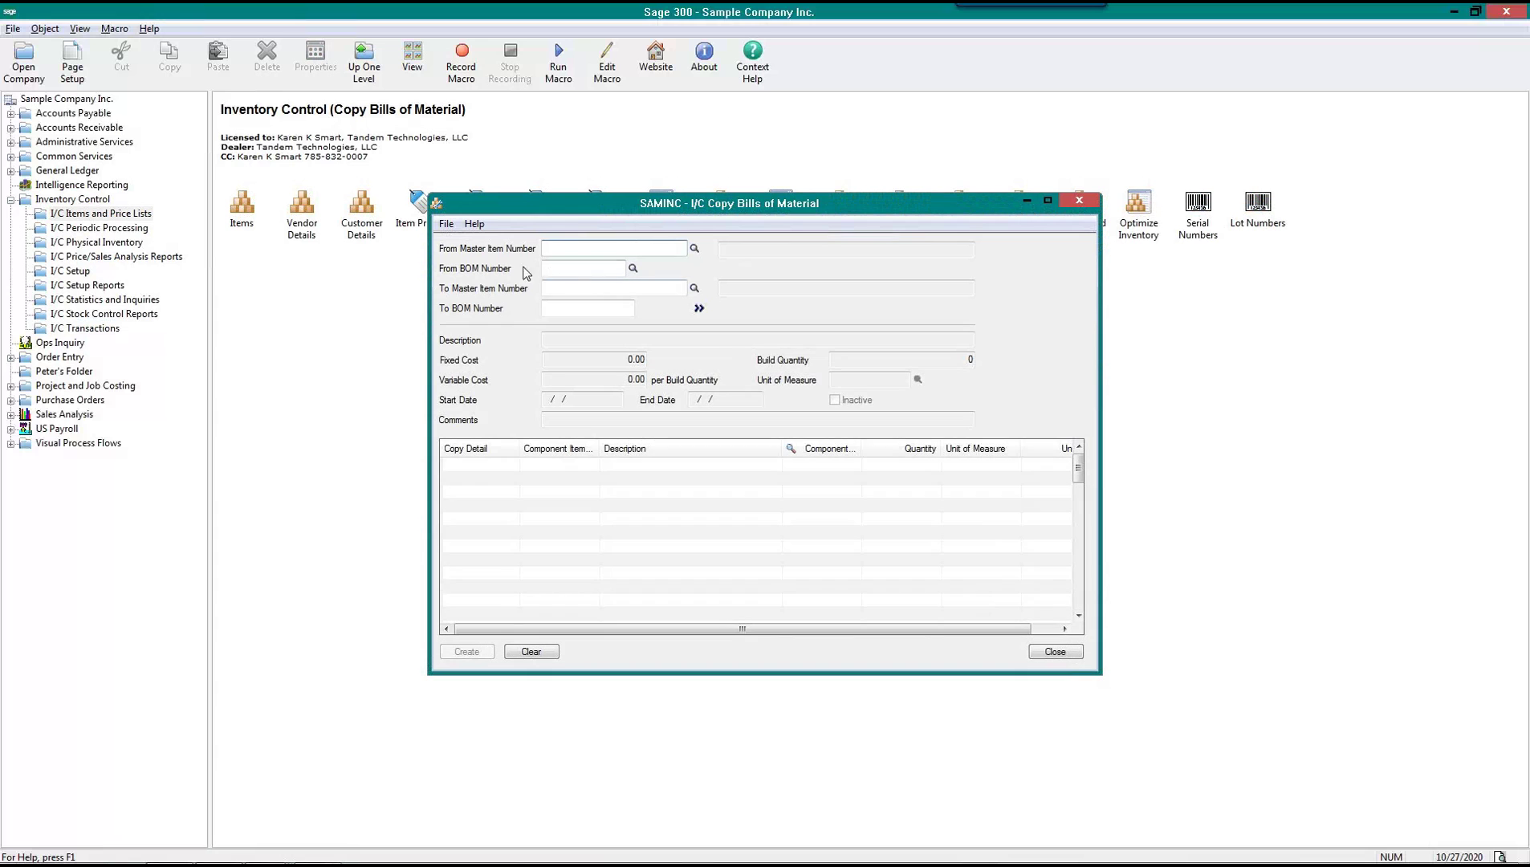
pyautogui.moveTo(560, 209); pyautogui.dragTo(470, 286)
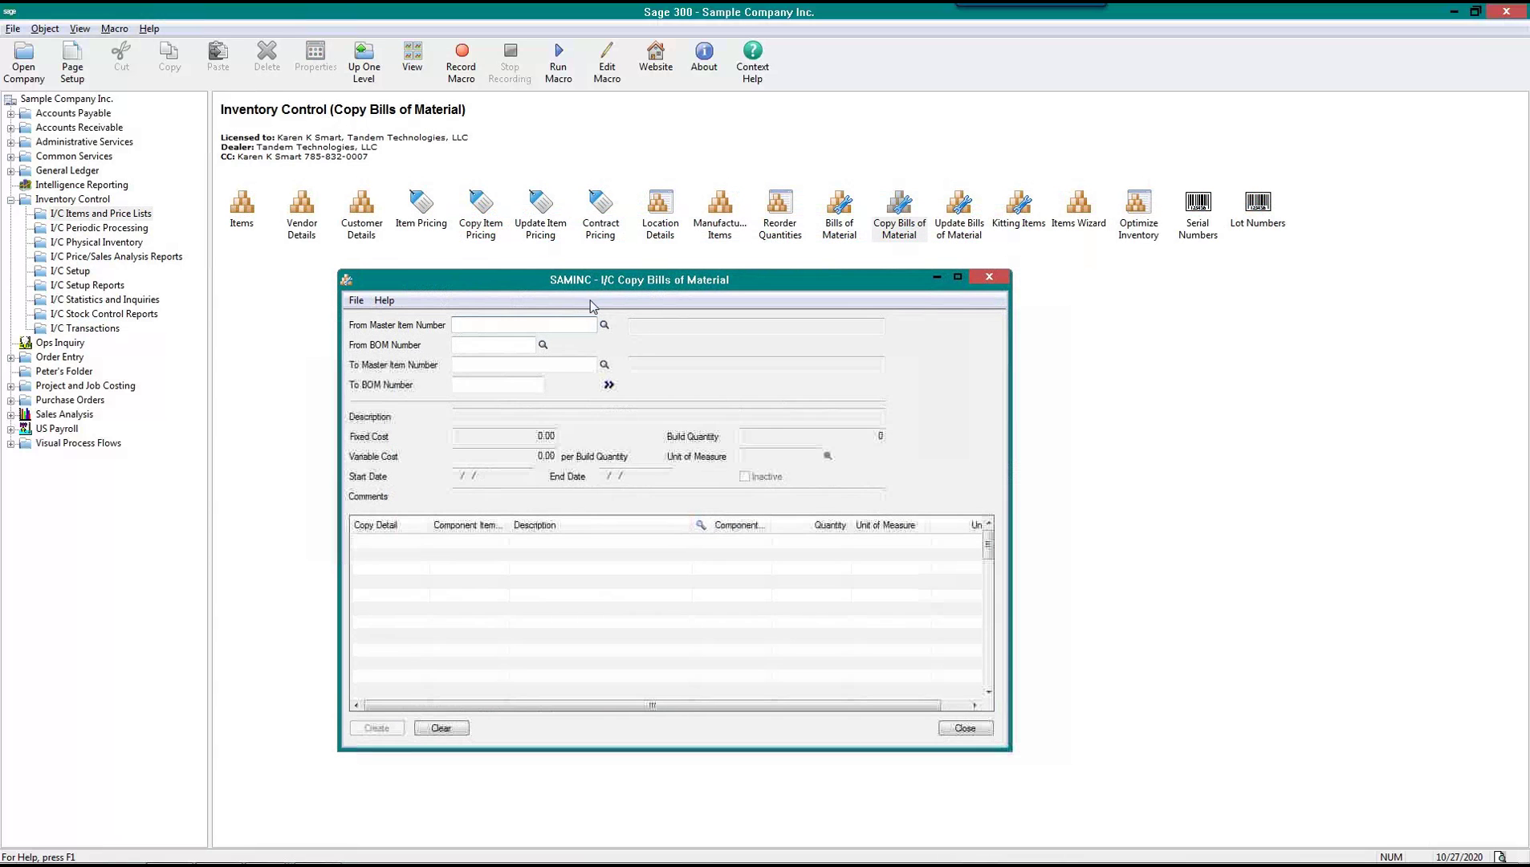
pyautogui.click(605, 325)
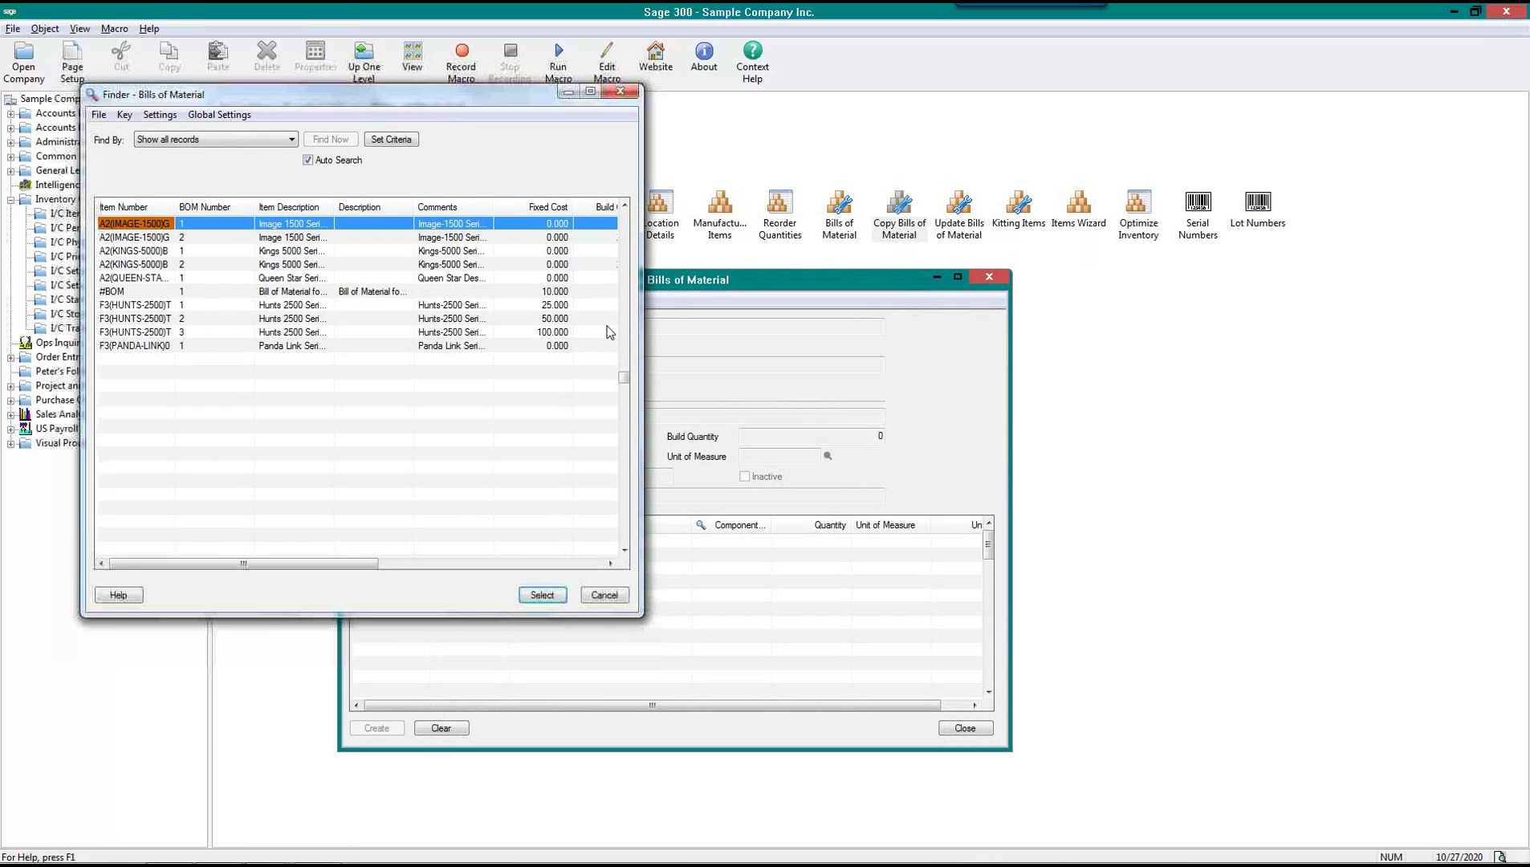
pyautogui.doubleClick(133, 291)
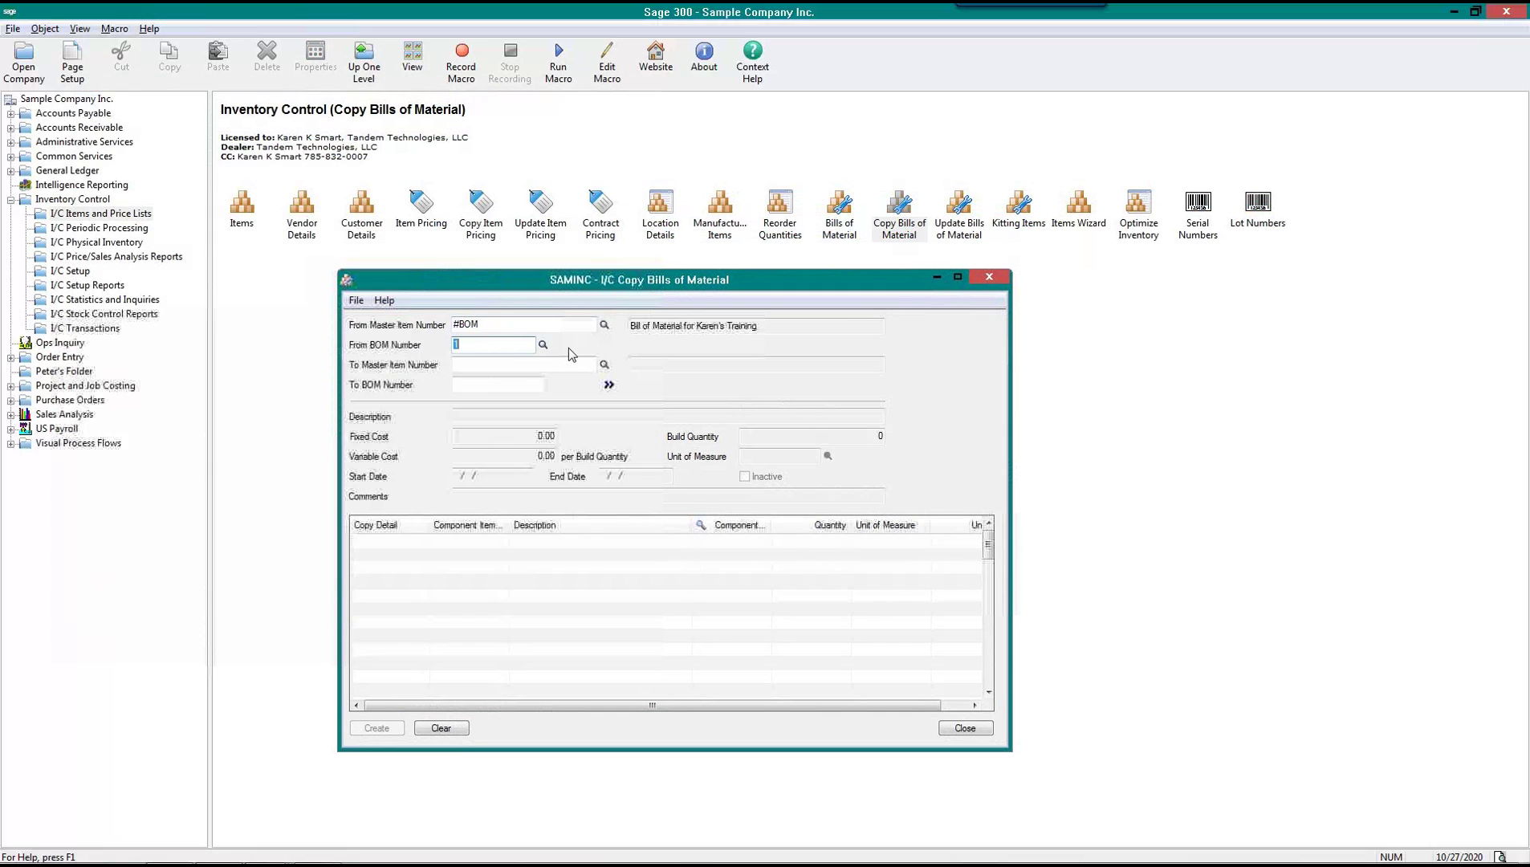
# Try to set #BOM2 as the destination master item, and close the copy form
pyautogui.click(506, 366)
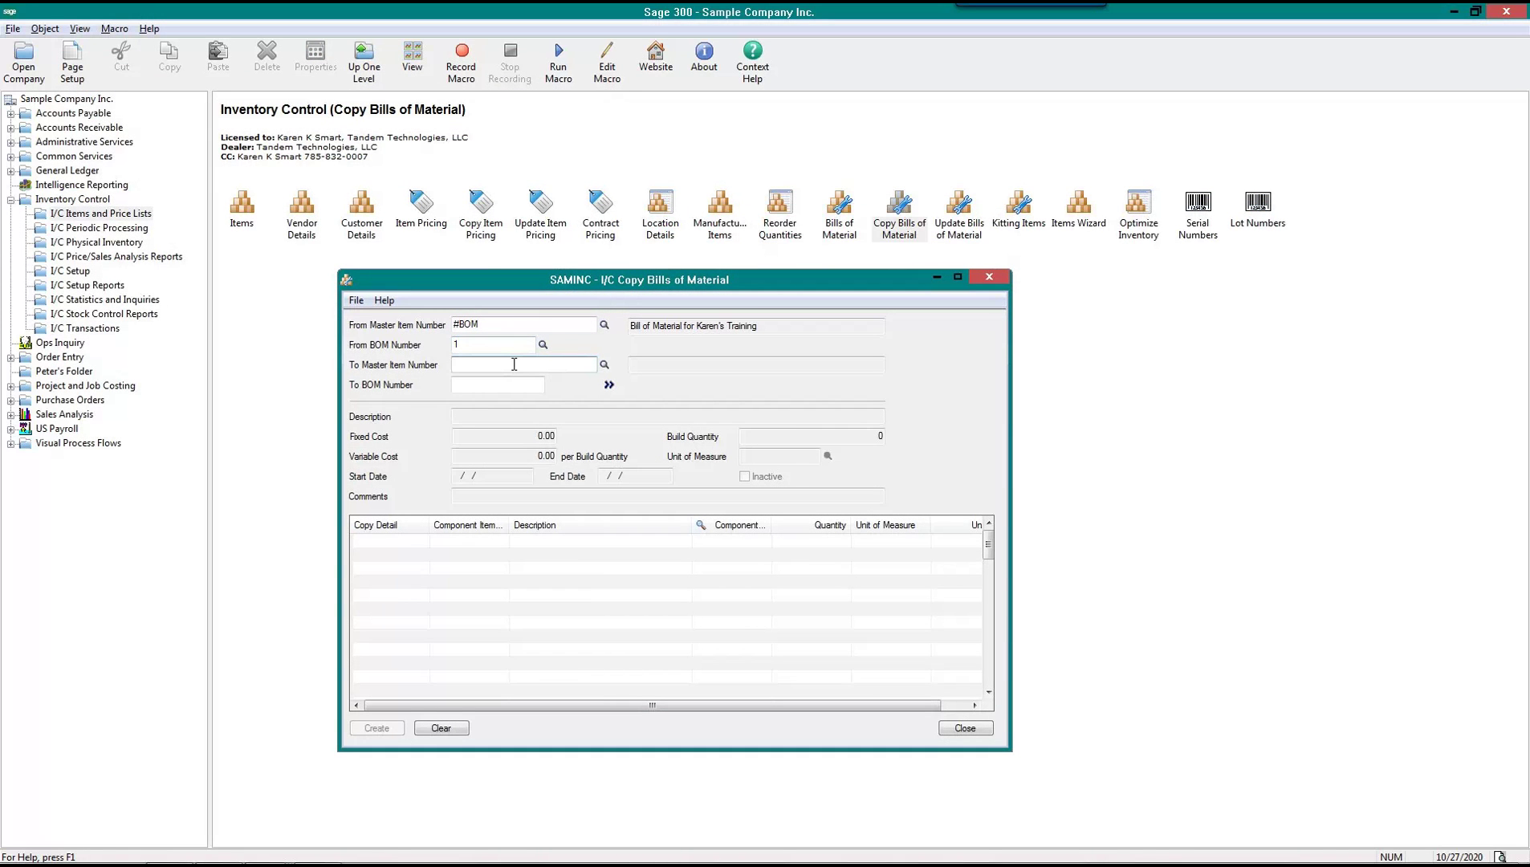
pyautogui.write('#BOM2')
pyautogui.press('Tab')
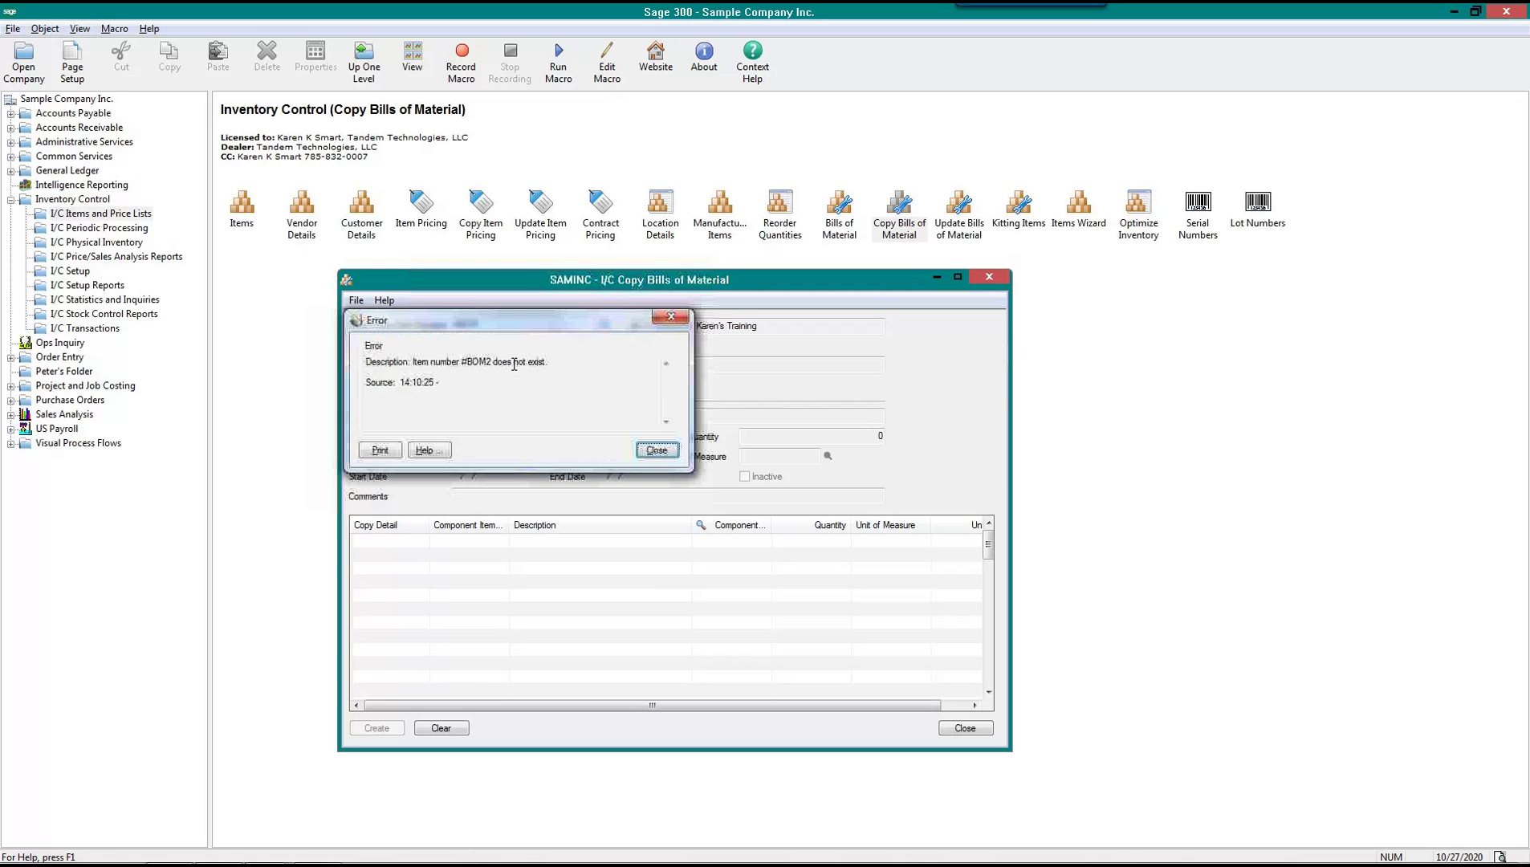
pyautogui.click(642, 452)
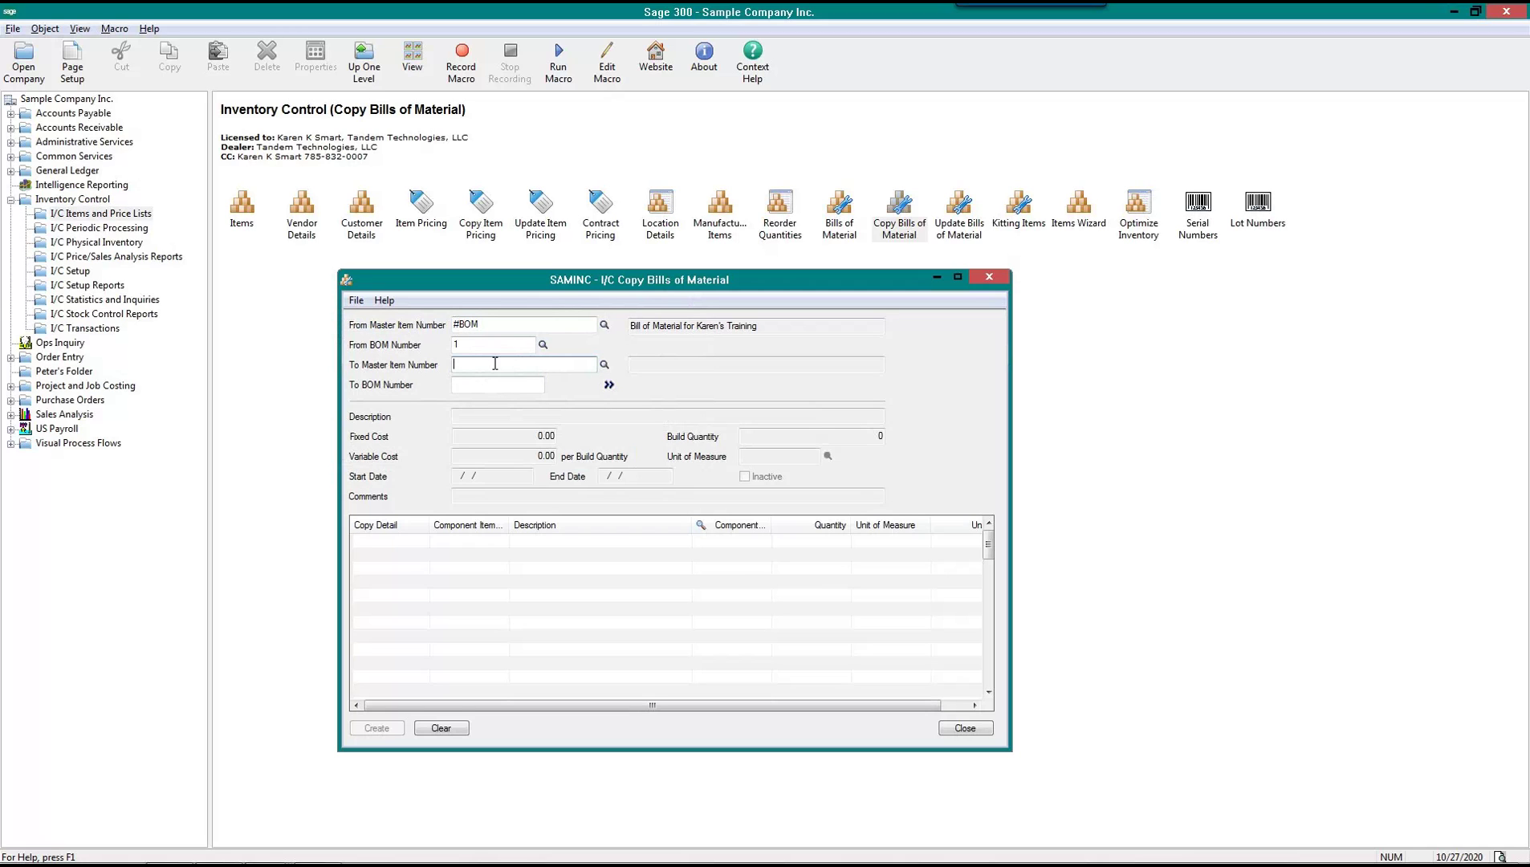
pyautogui.click(476, 385)
pyautogui.click(499, 326)
pyautogui.click(495, 365)
pyautogui.click(963, 729)
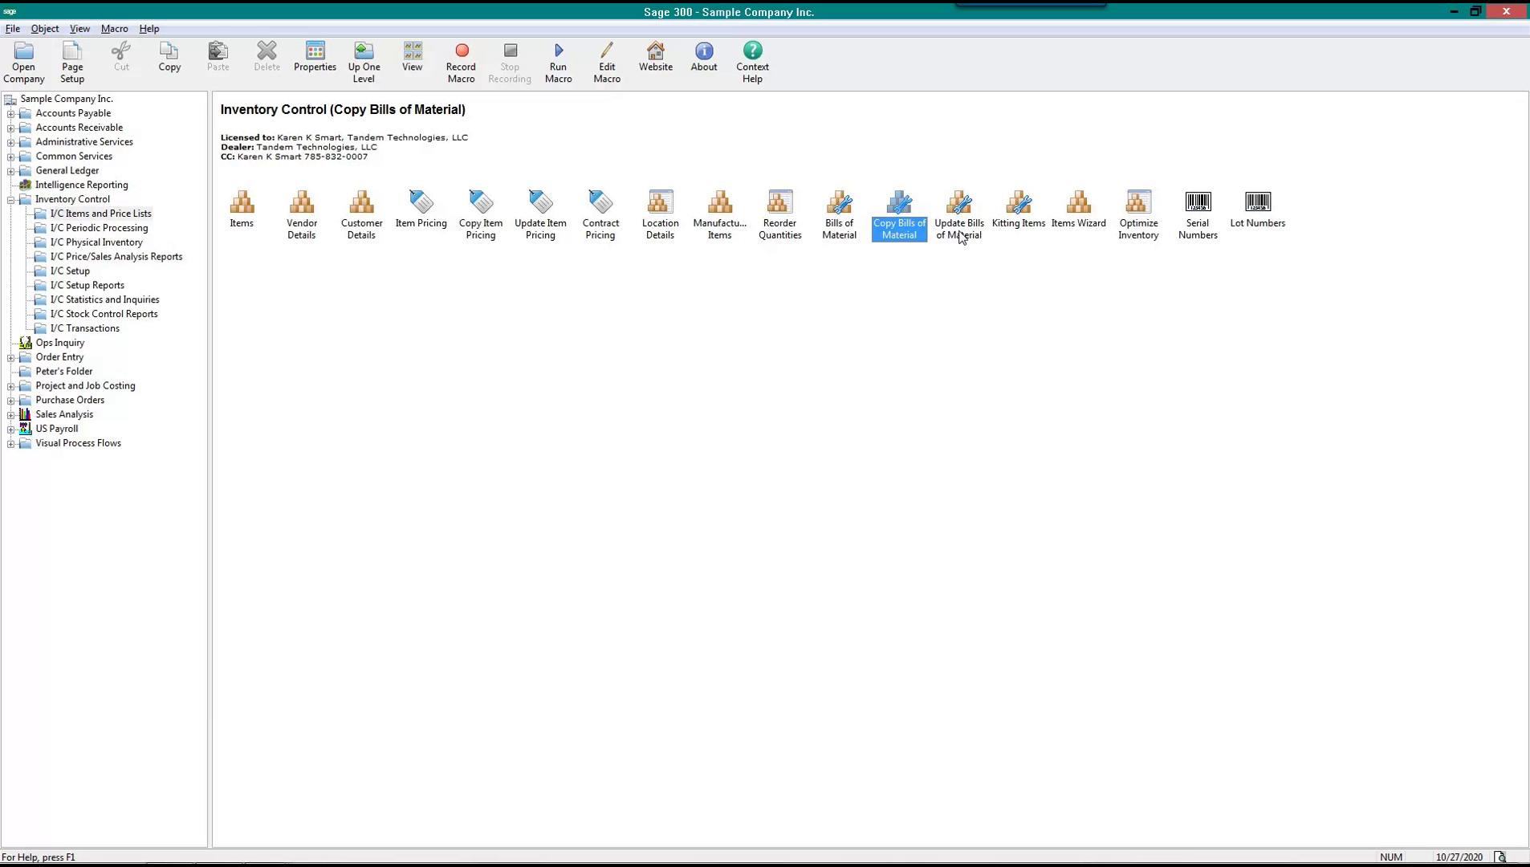
# Open Update Bills of Material and limit it to master item #BOM through #BOM and BOM number 1 through 1
pyautogui.doubleClick(961, 229)
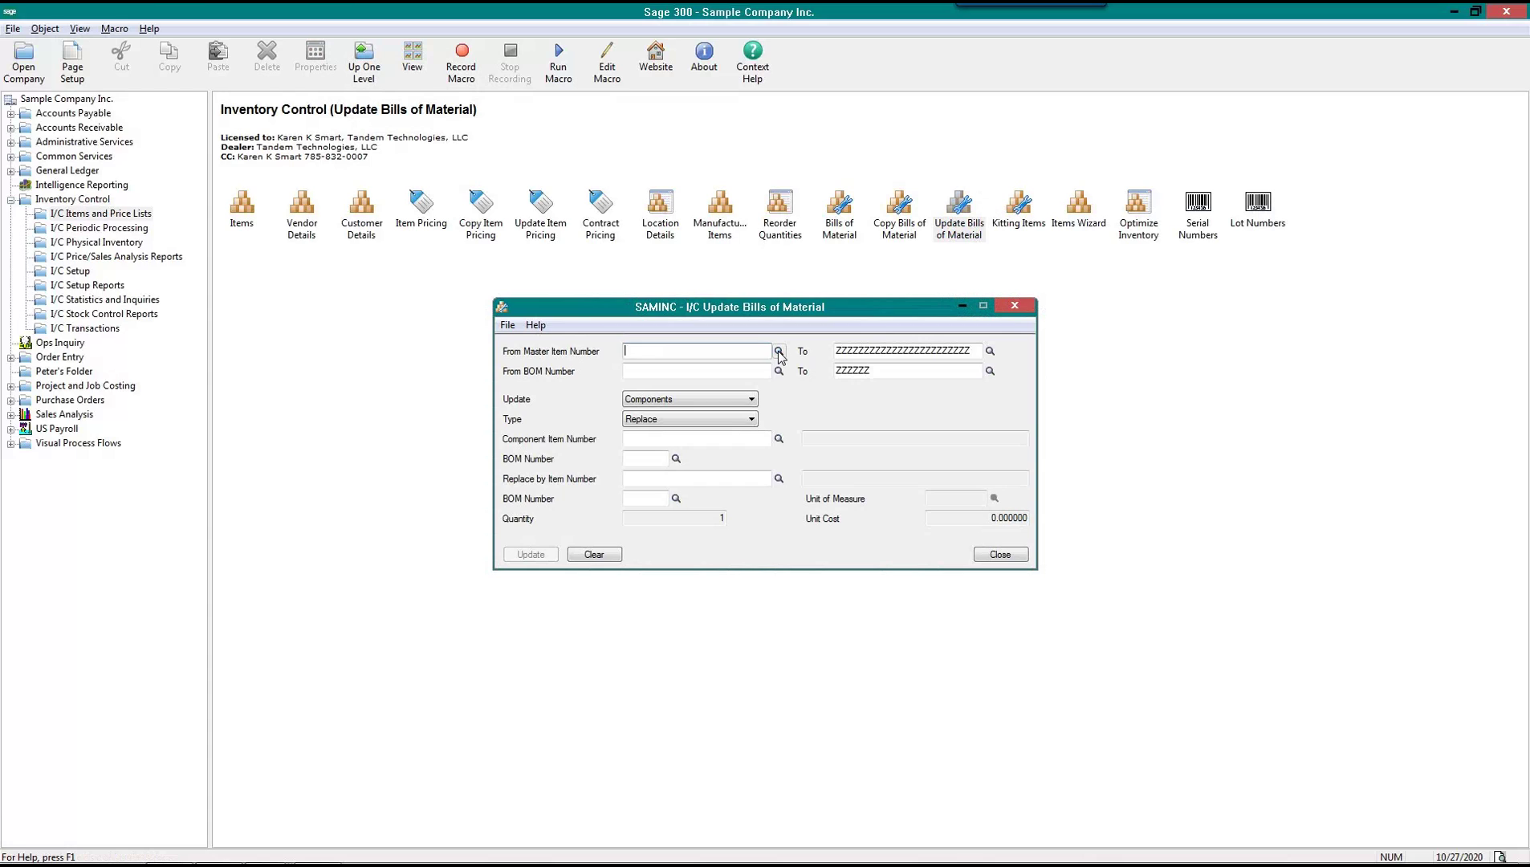
pyautogui.write('#BOM')
pyautogui.press('Tab')
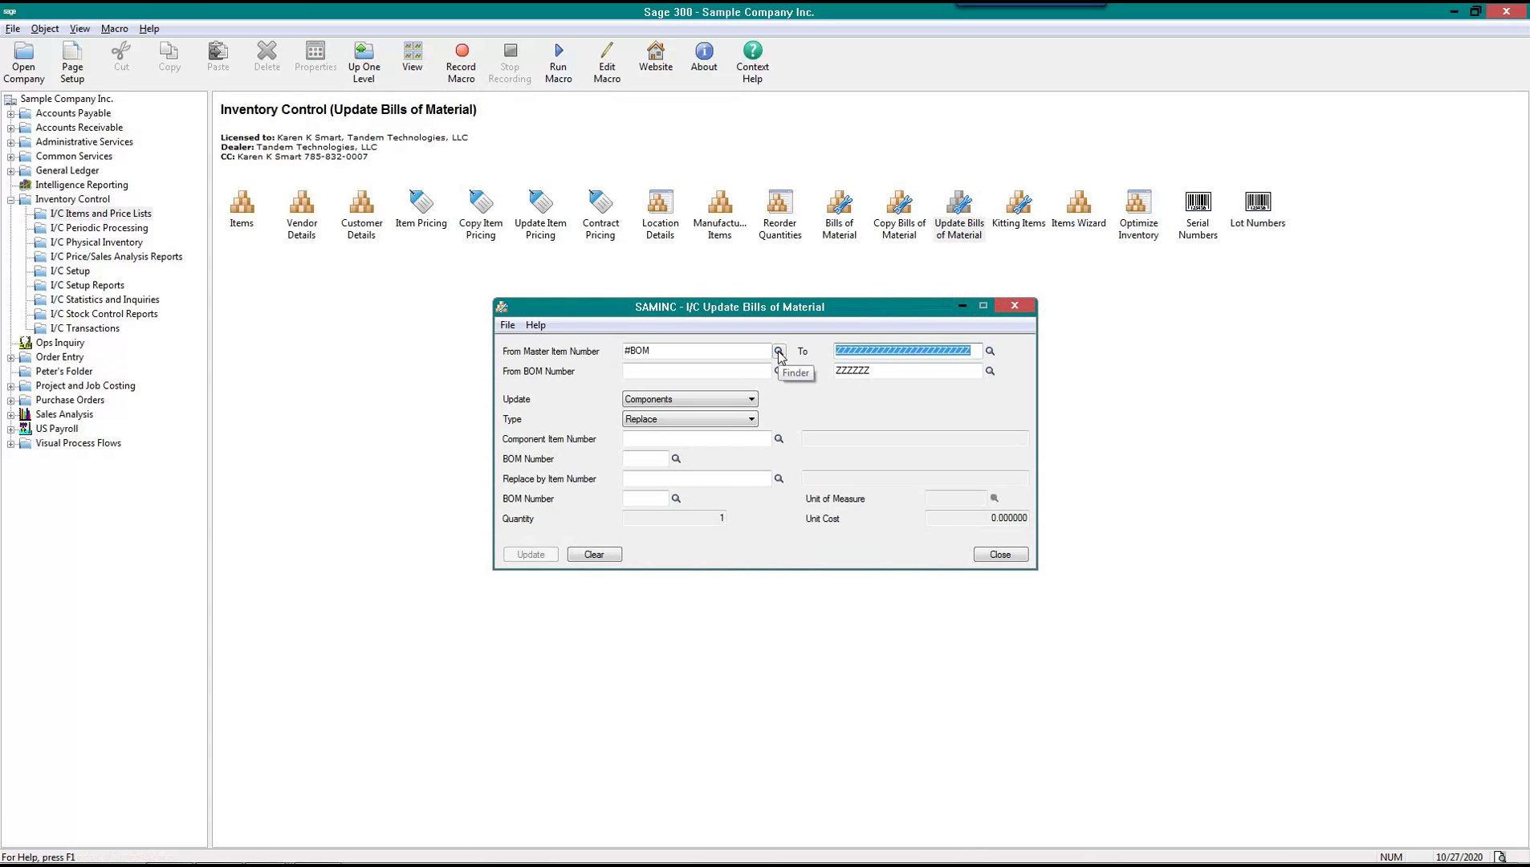
pyautogui.write('#BOM')
pyautogui.press('Tab')
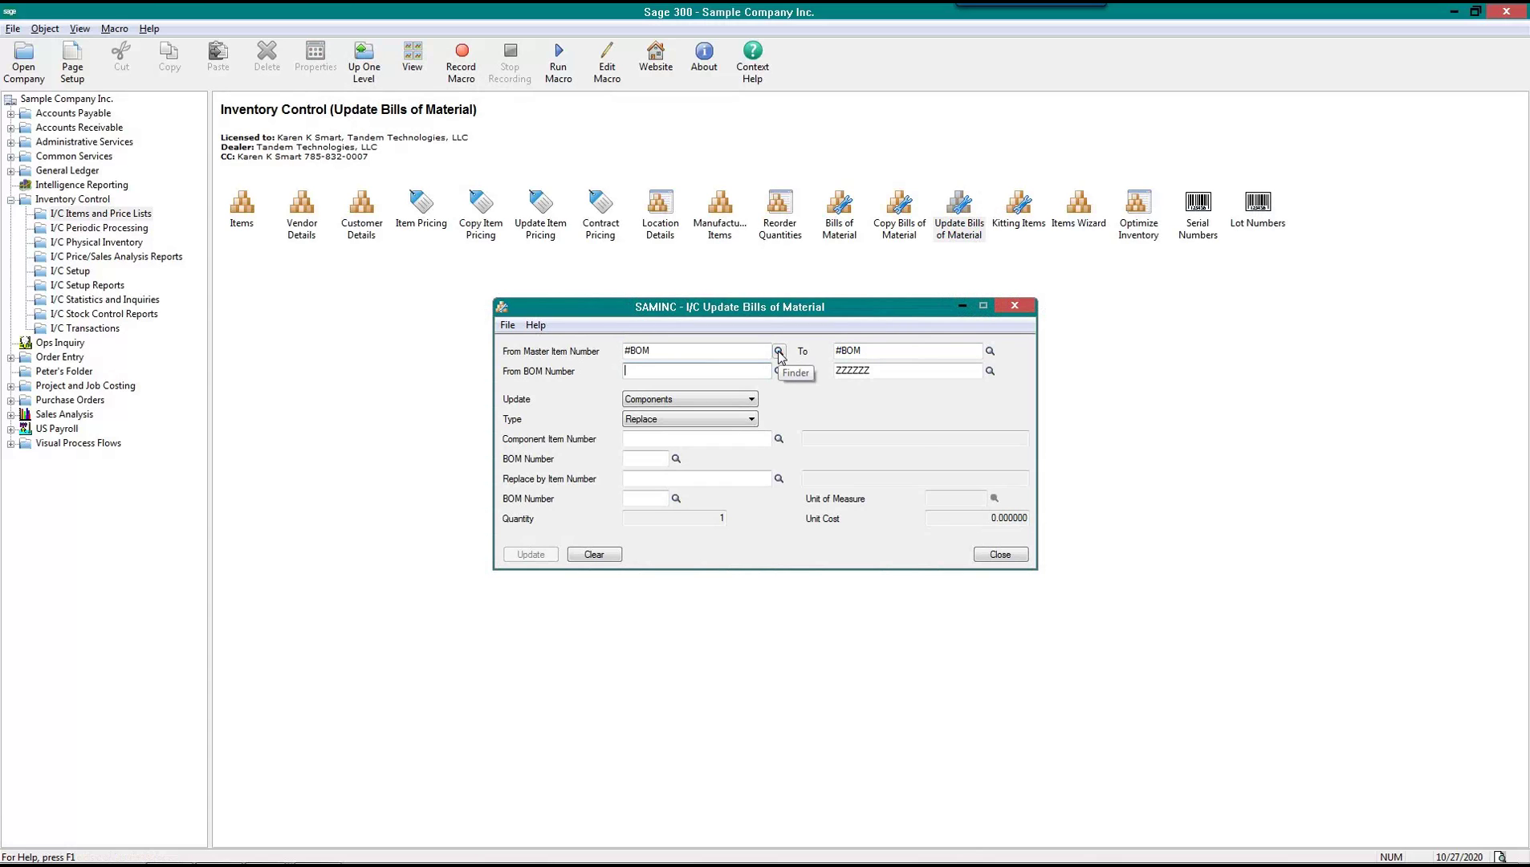
pyautogui.write('1')
pyautogui.press('Tab')
pyautogui.write('1')
pyautogui.press('Tab')
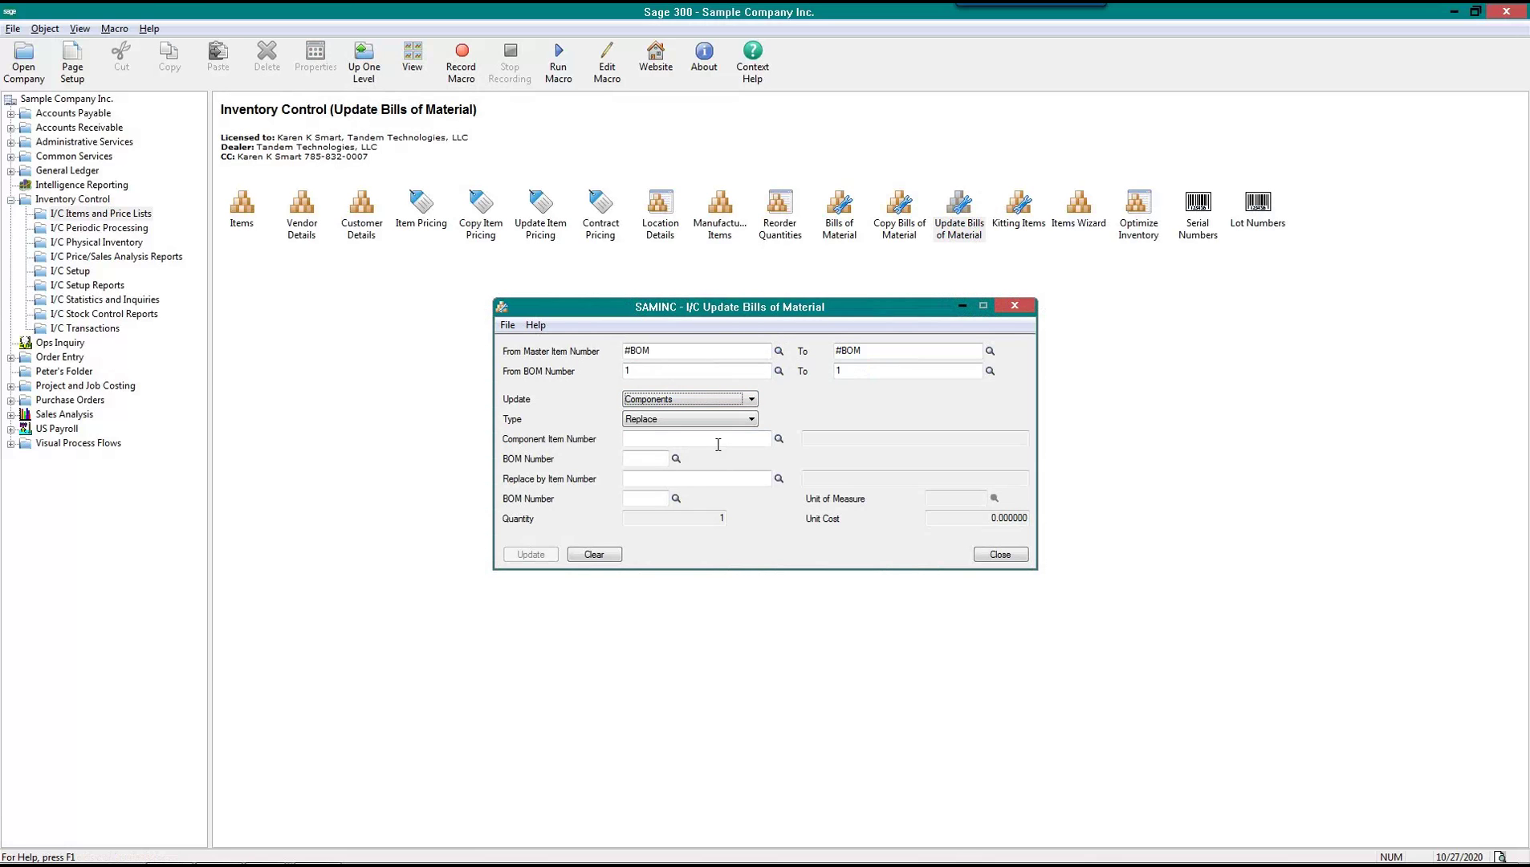
# Choose component A1-103/0, the Fluorescent Desk Lamp, for replacement by item A1-310/0, the Halogen Desk Light
pyautogui.click(779, 440)
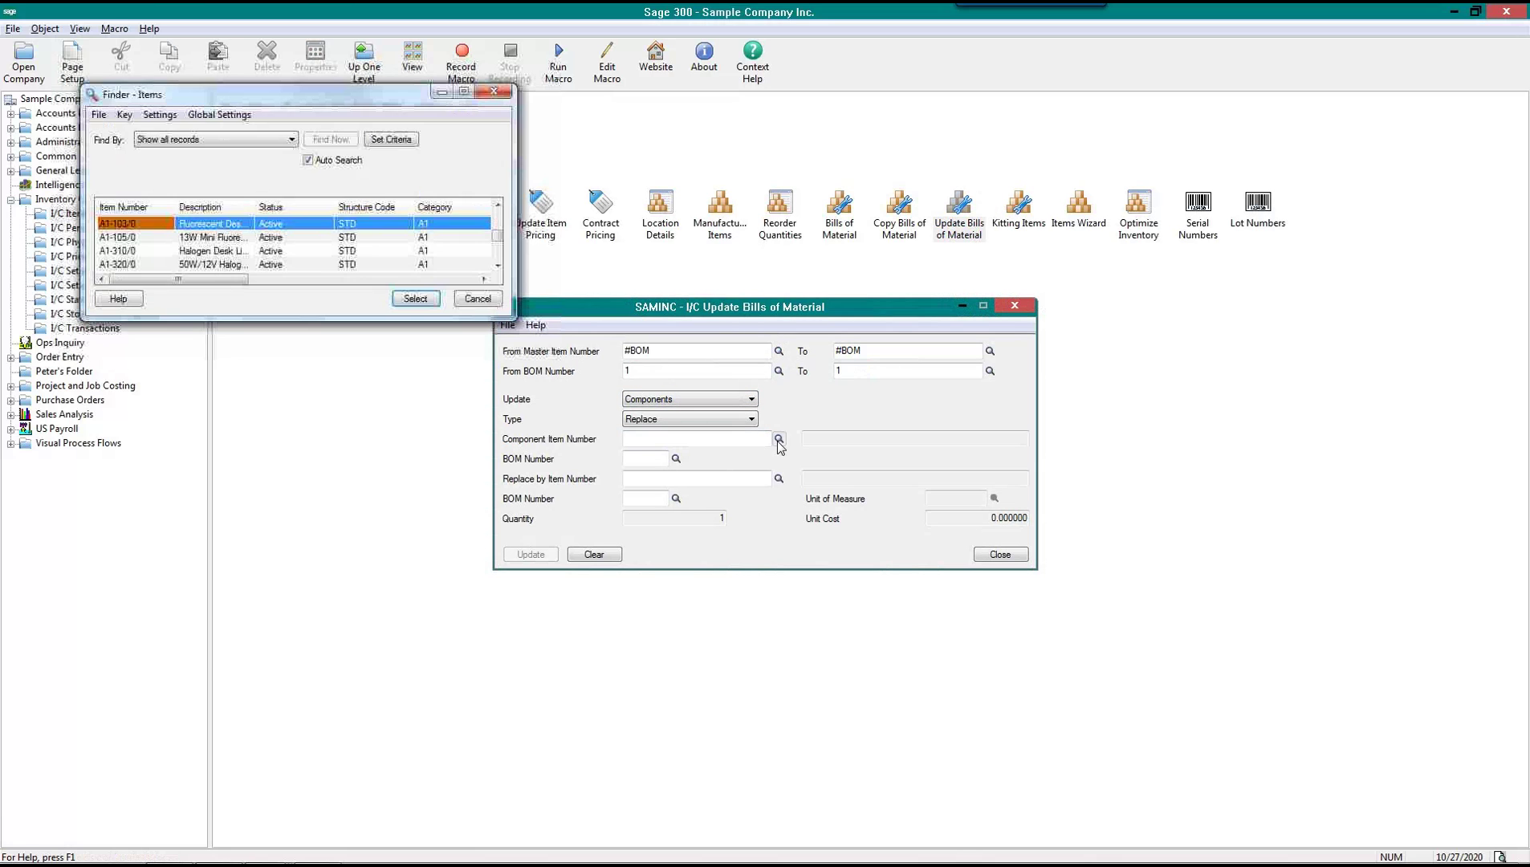
pyautogui.moveTo(383, 320); pyautogui.dragTo(448, 810)
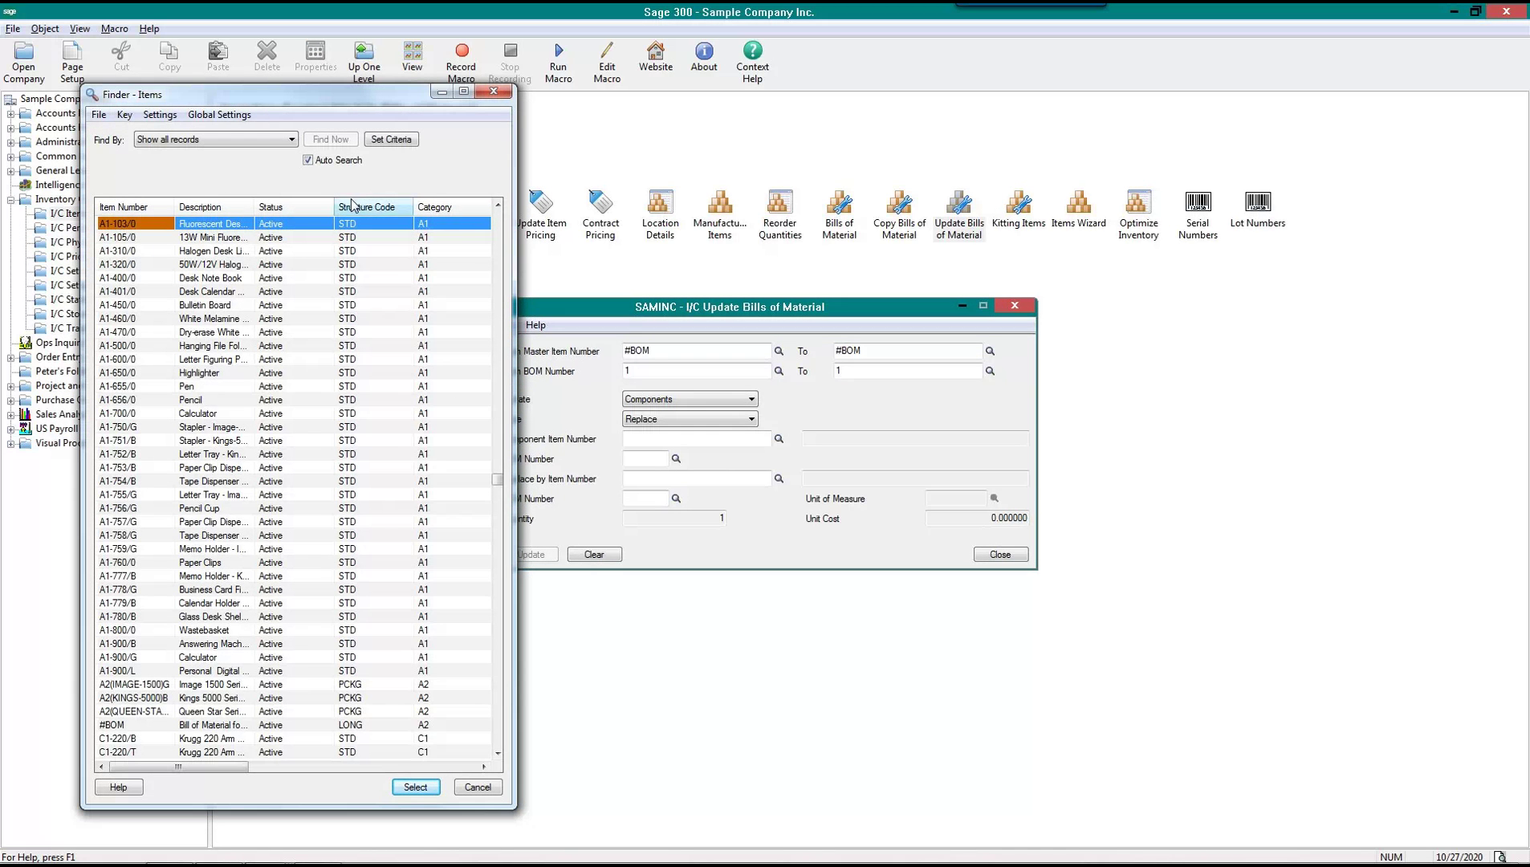
pyautogui.doubleClick(153, 224)
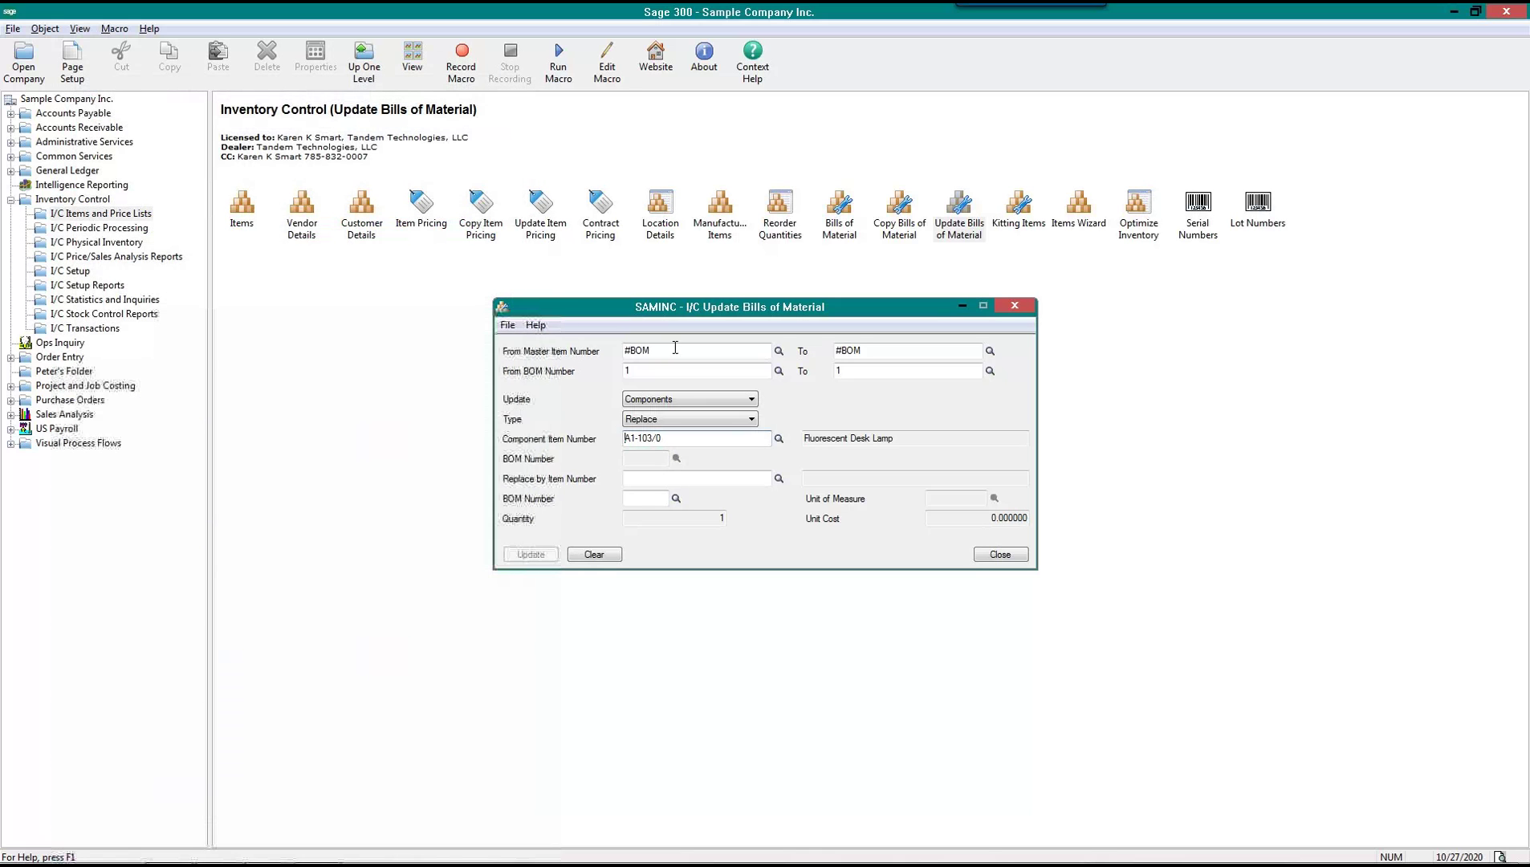
pyautogui.click(779, 478)
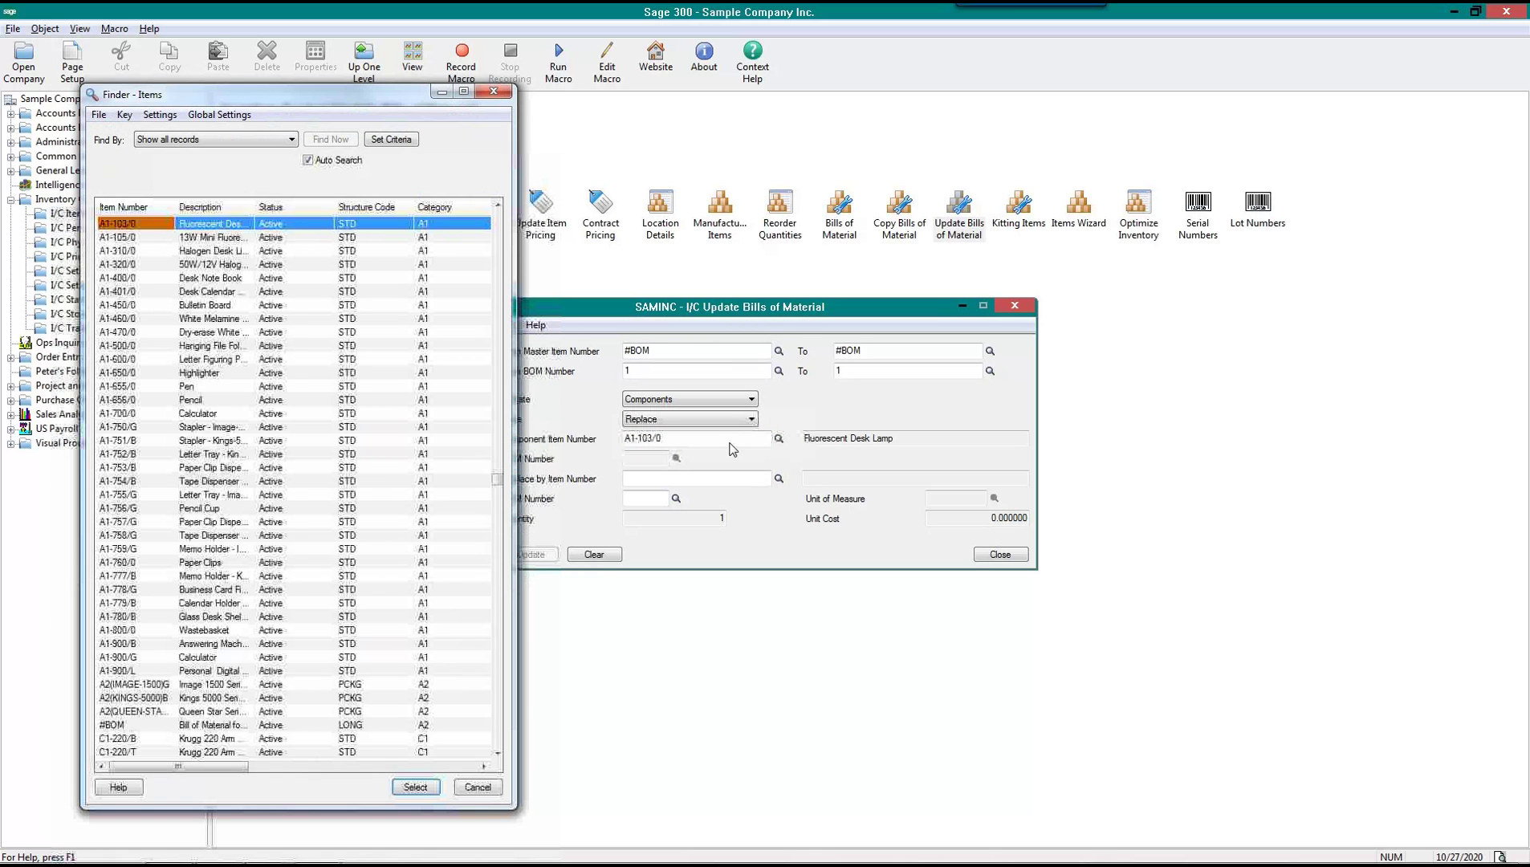
pyautogui.doubleClick(254, 206)
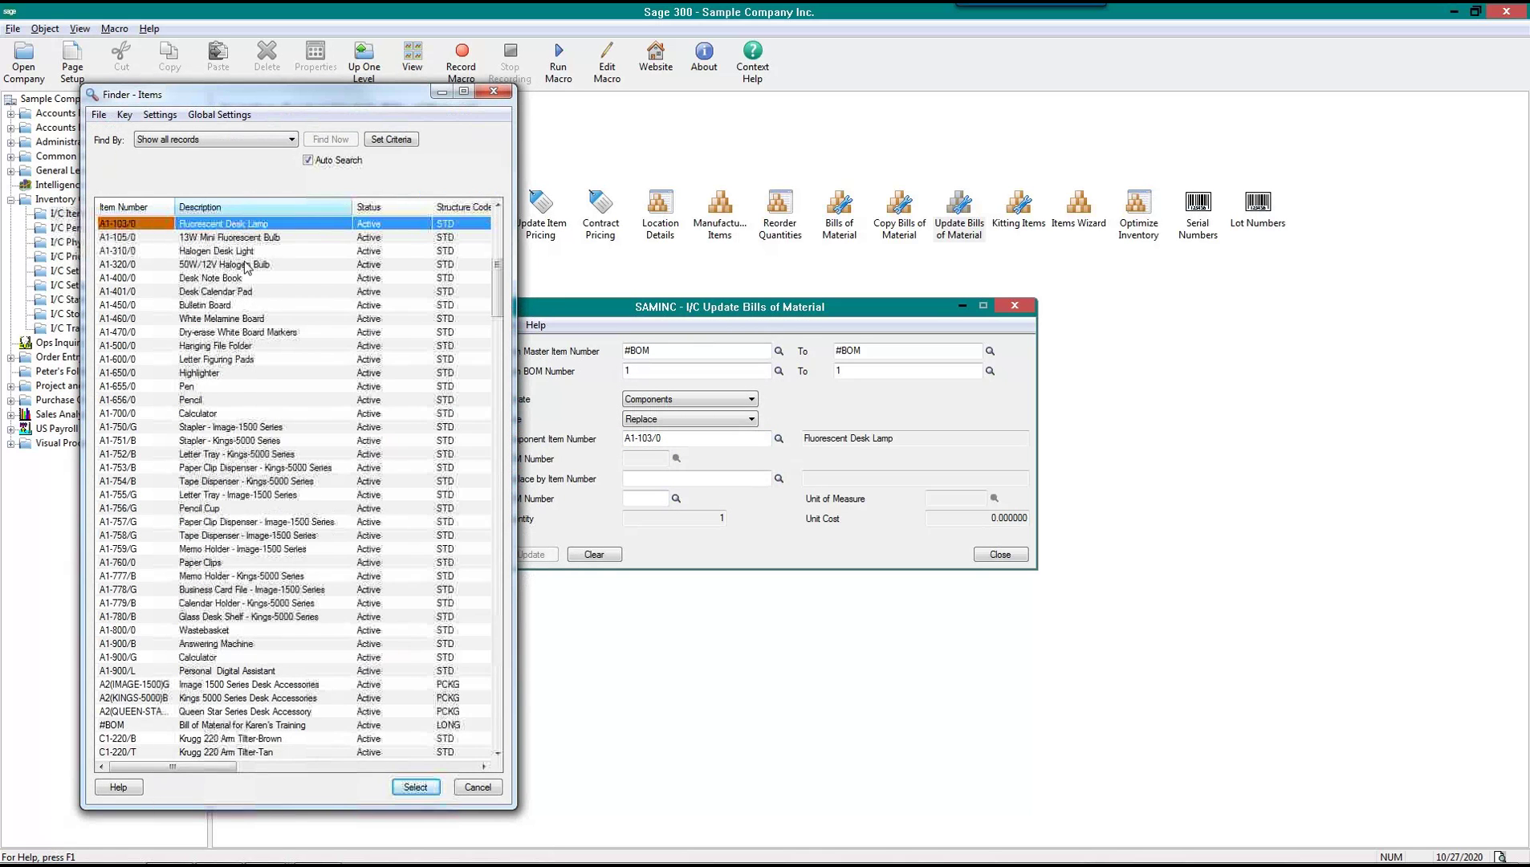
pyautogui.click(154, 252)
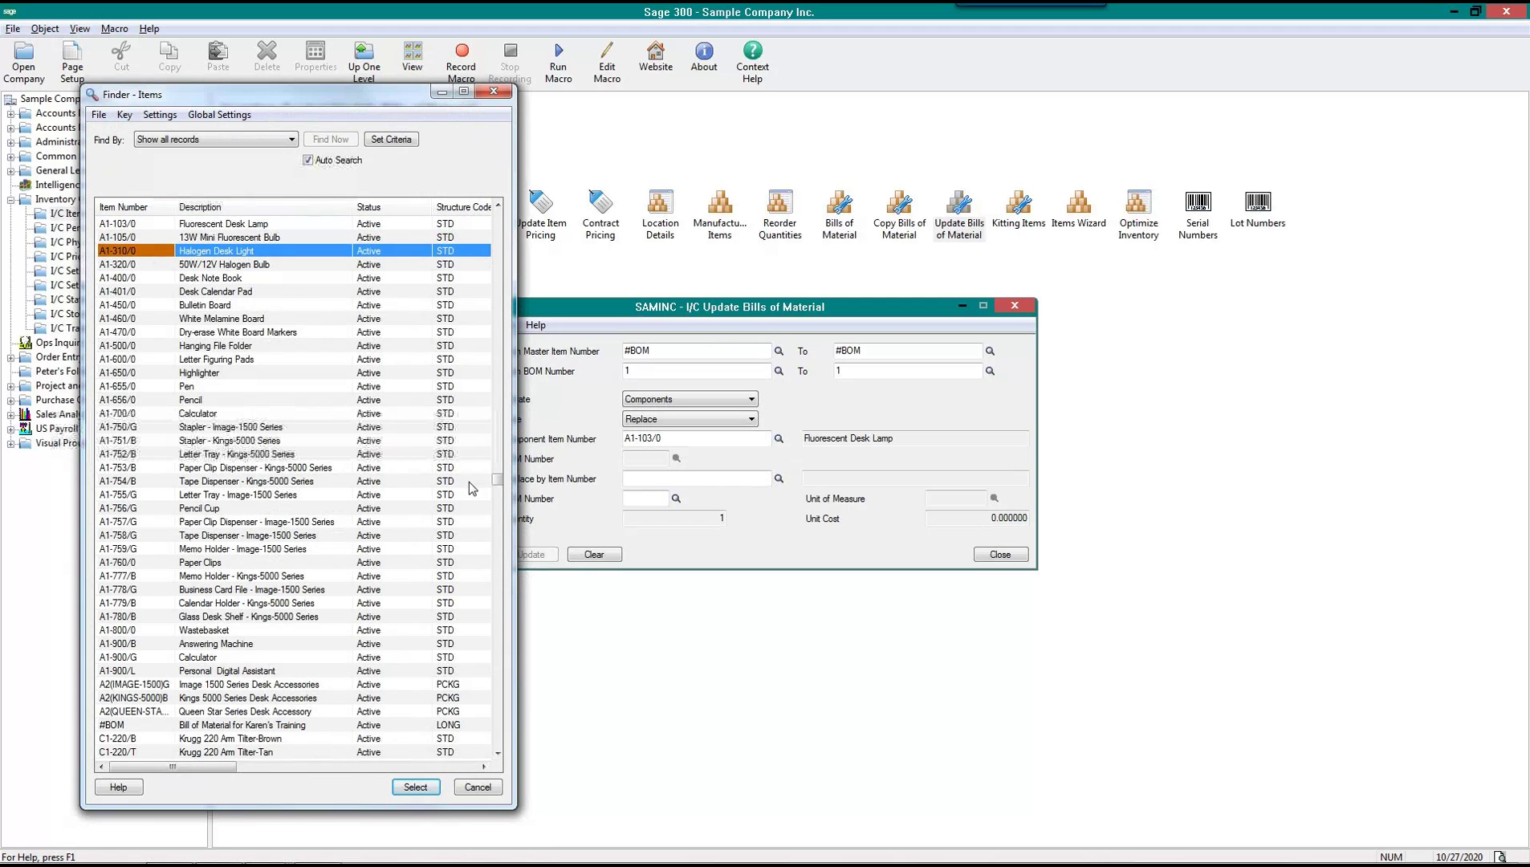
pyautogui.click(415, 788)
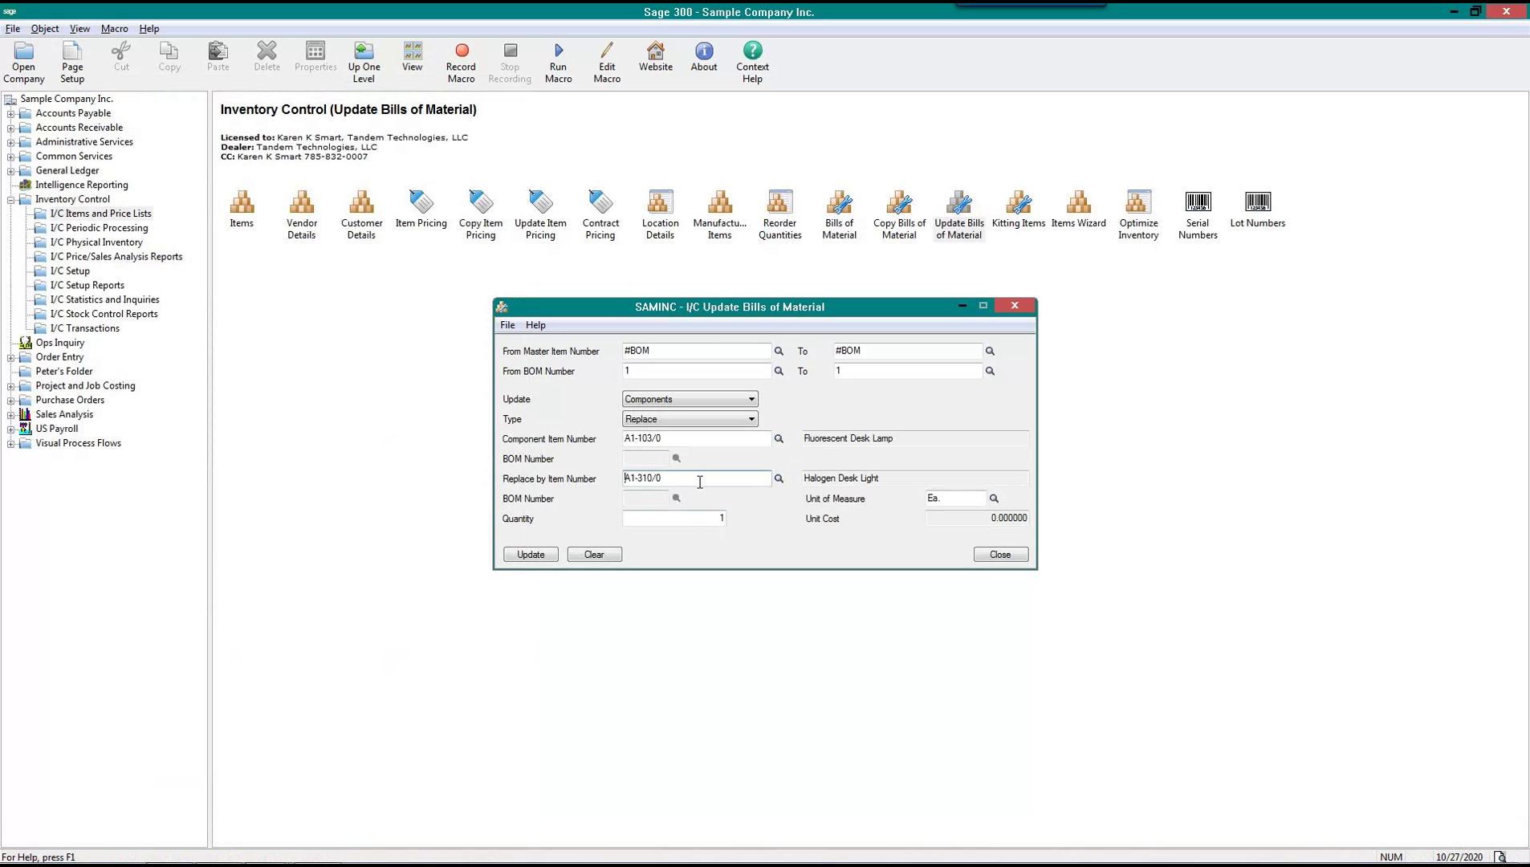
# Check the master item range and both component items, run the component replacement, and dismiss the message
pyautogui.click(673, 439)
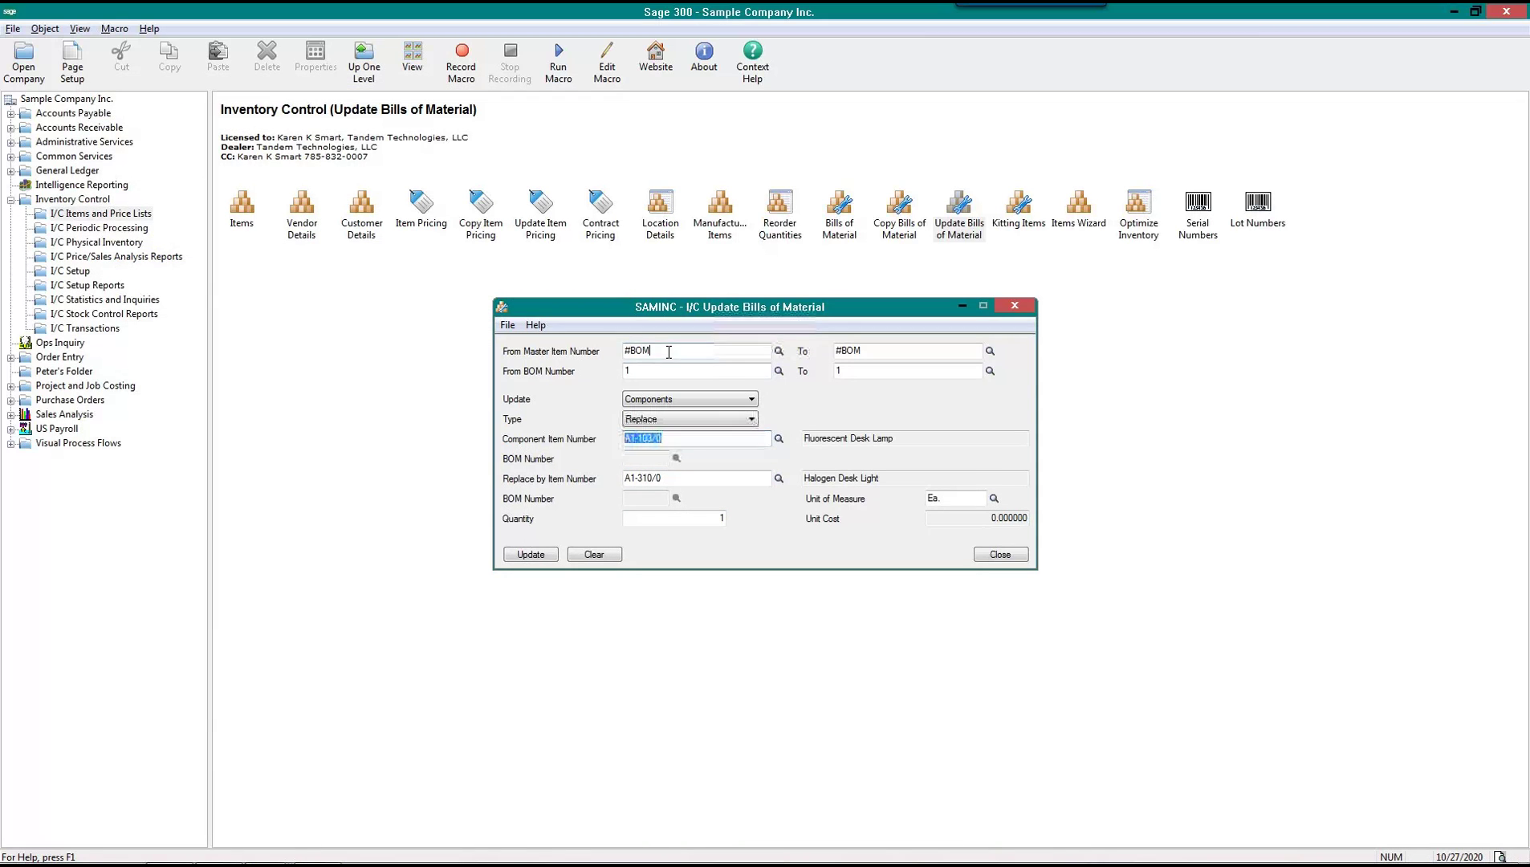
pyautogui.click(635, 350)
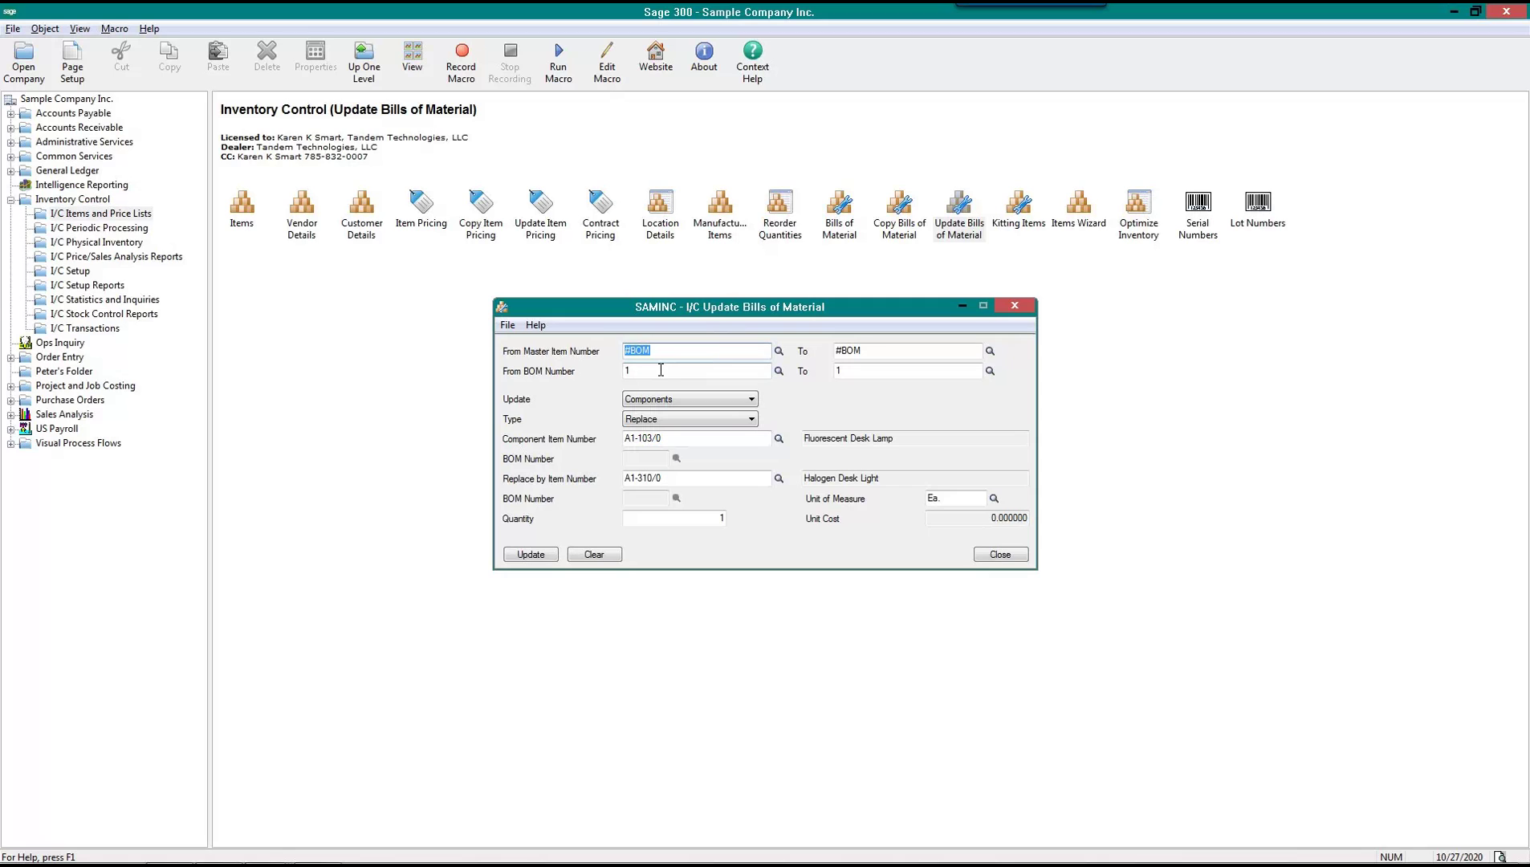
pyautogui.click(850, 352)
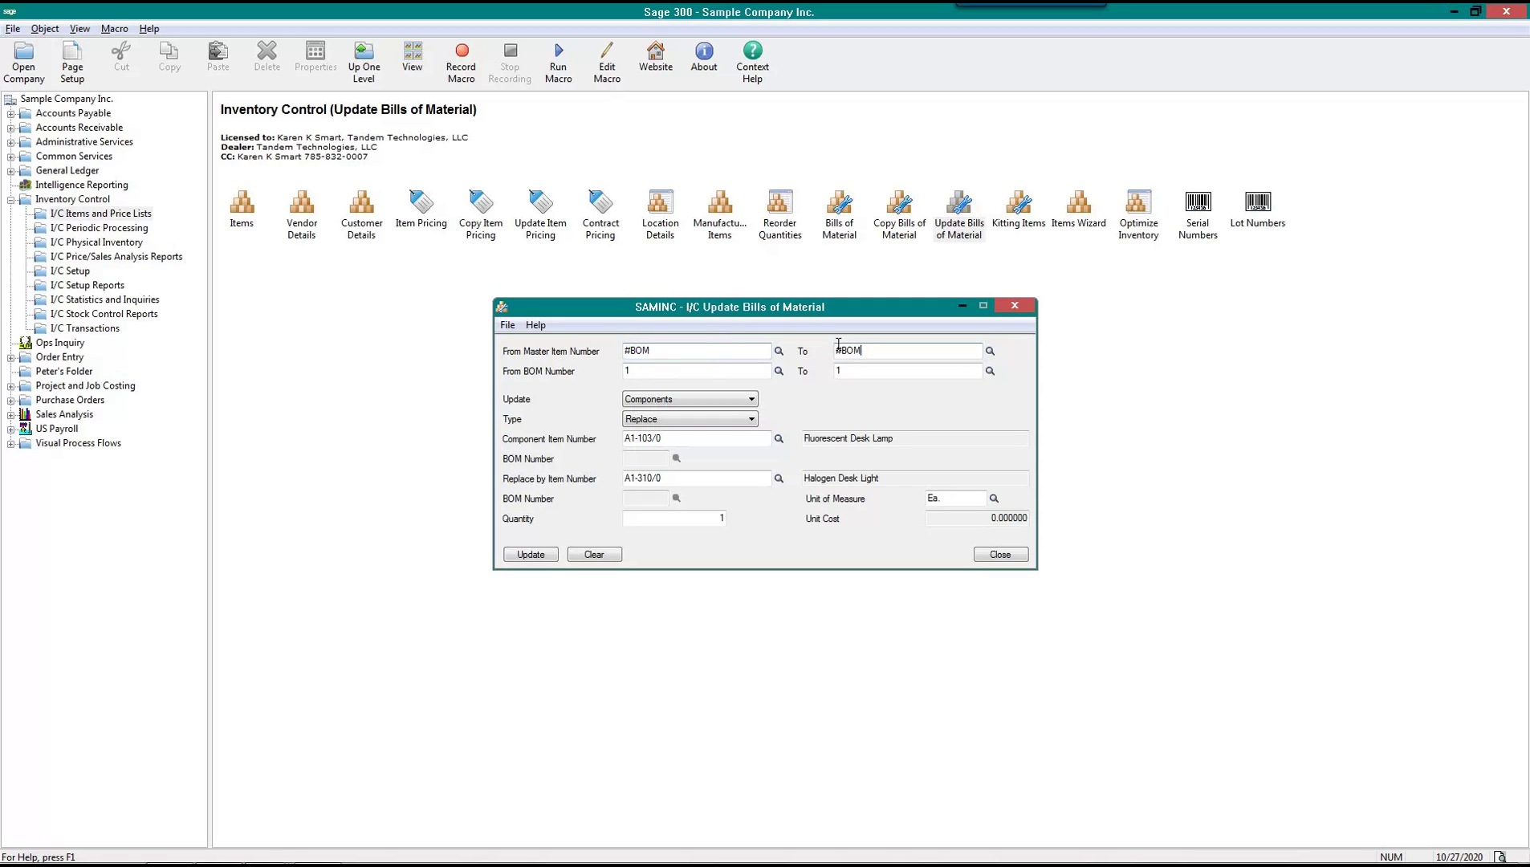
pyautogui.click(684, 439)
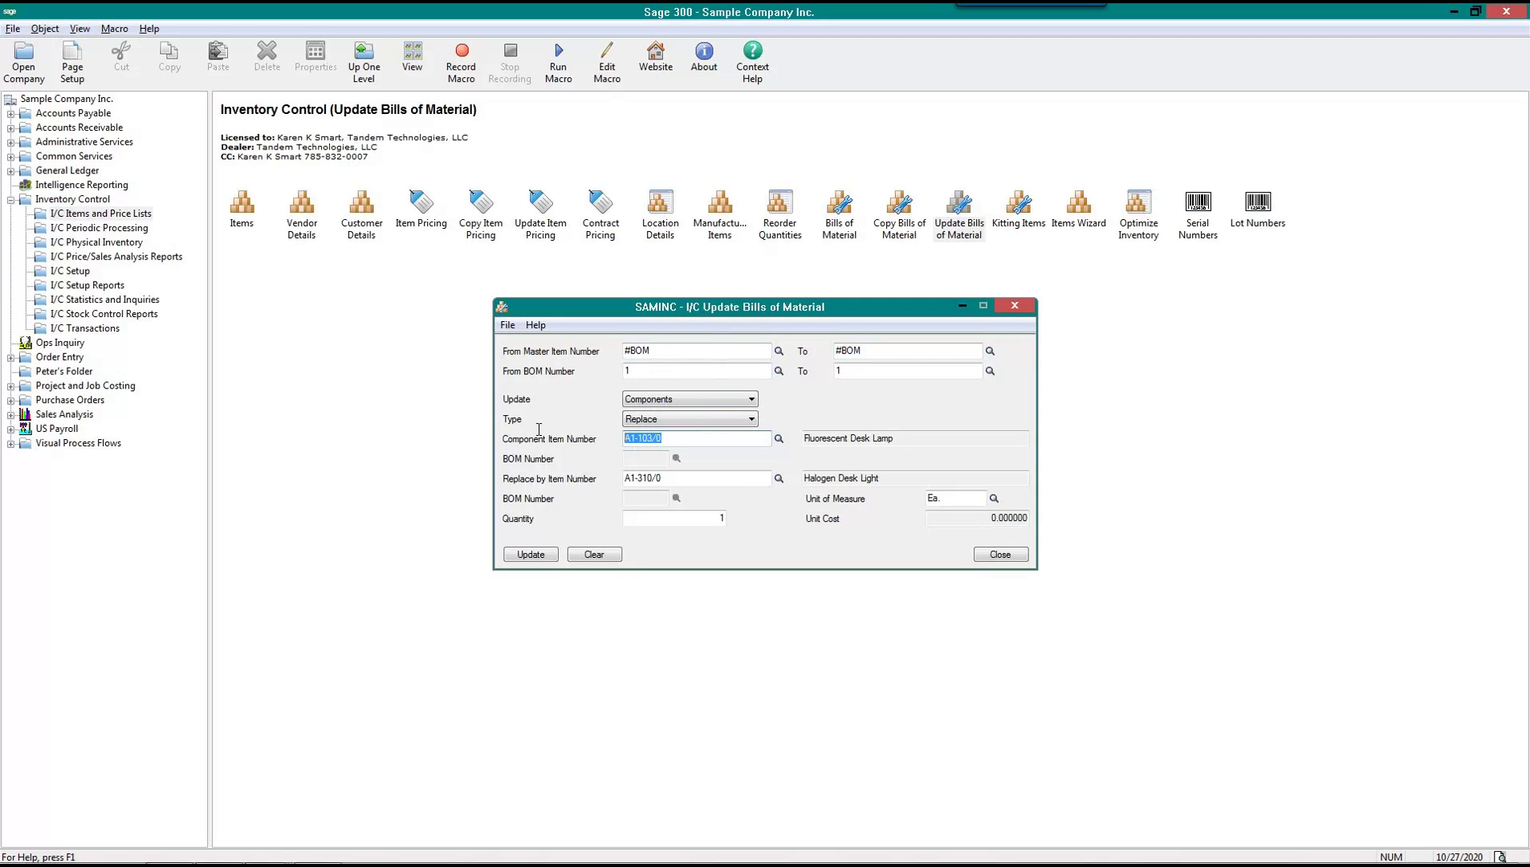
pyautogui.click(675, 481)
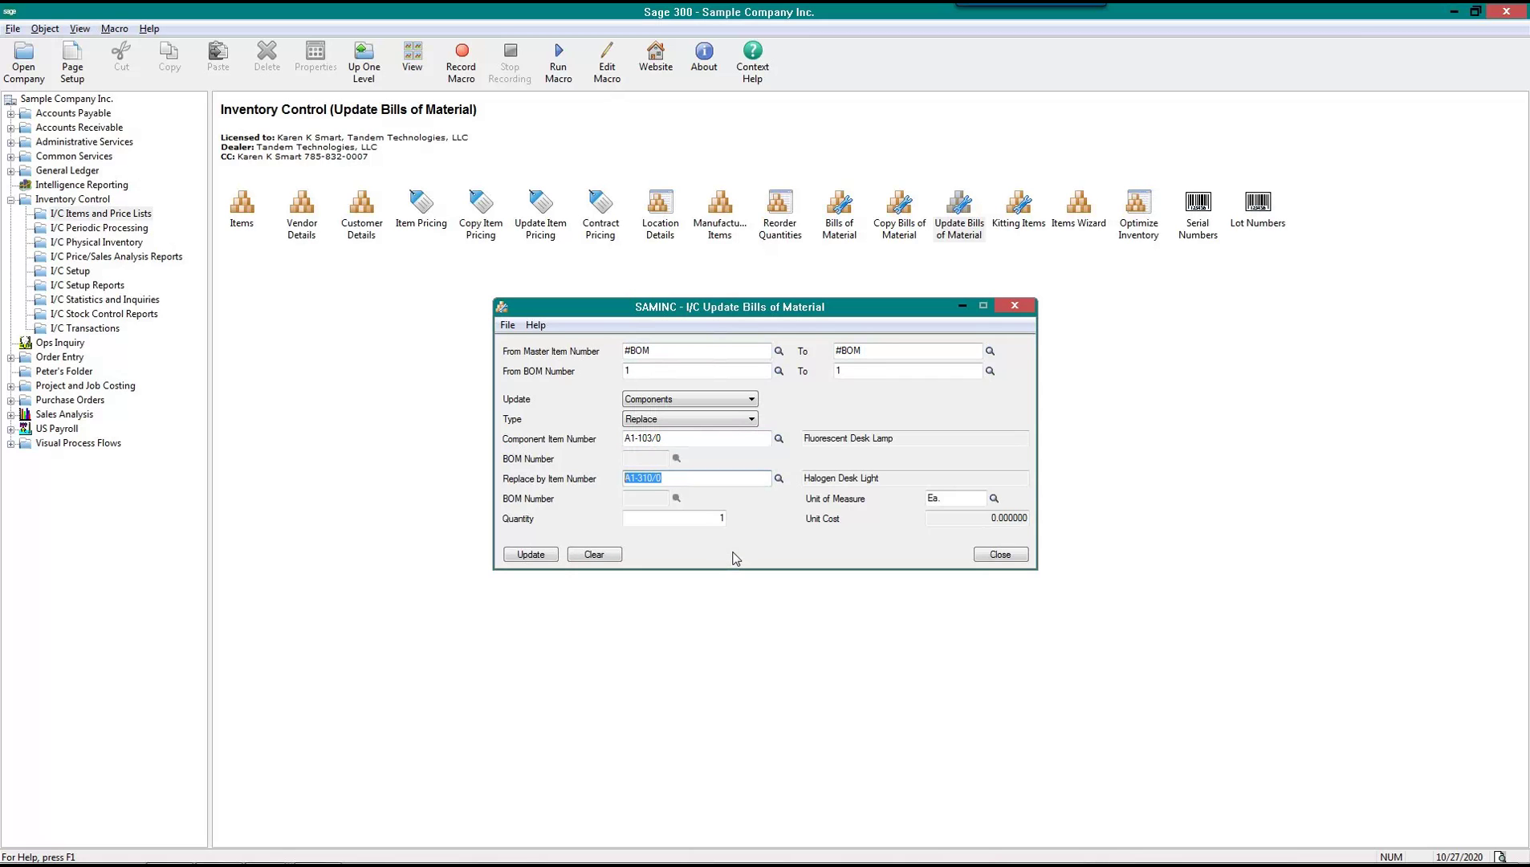
pyautogui.click(540, 556)
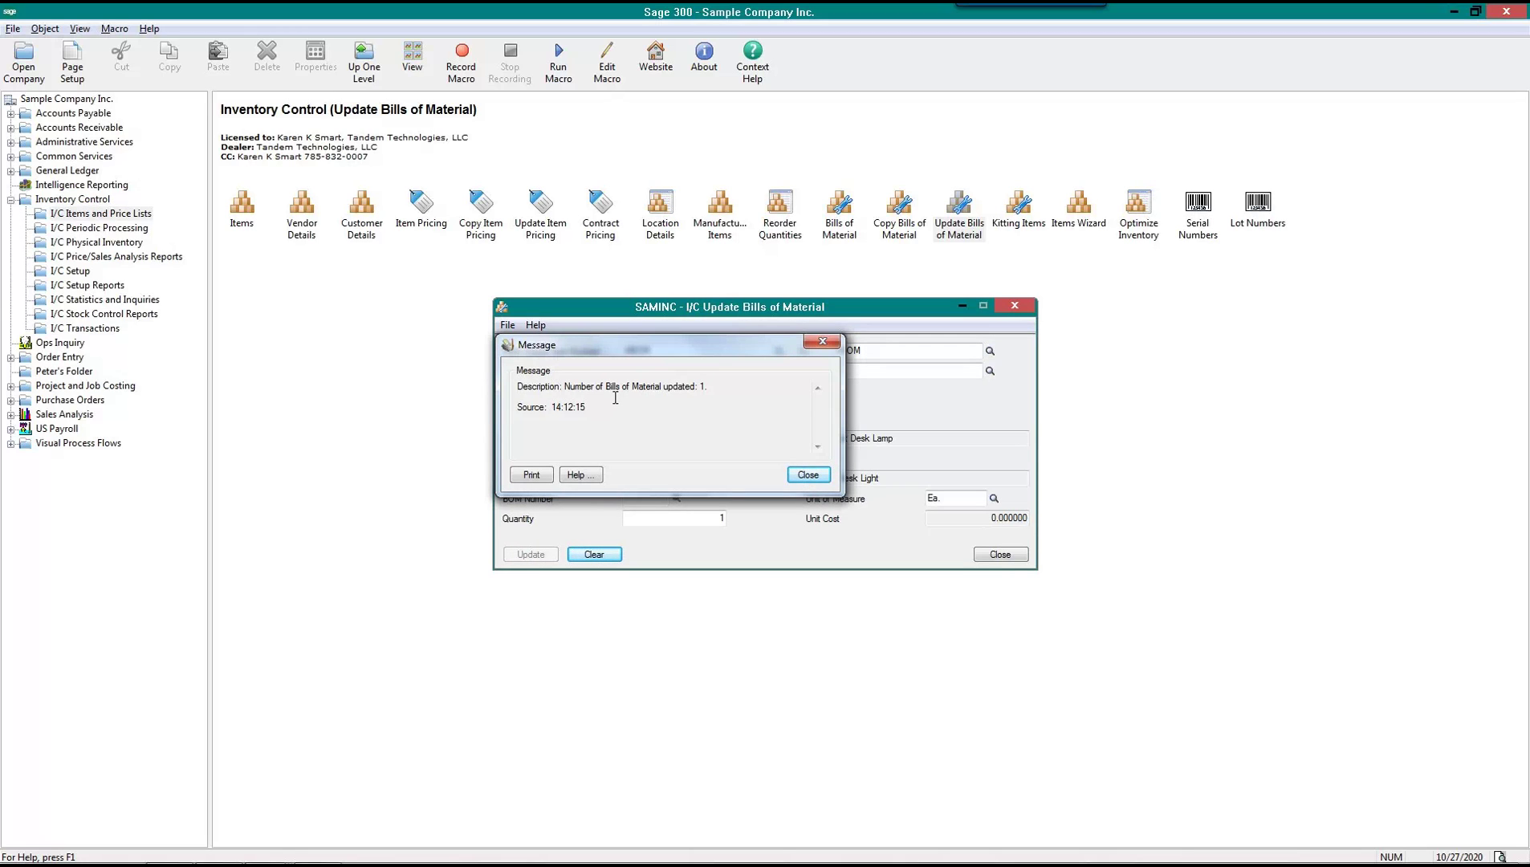
pyautogui.click(807, 475)
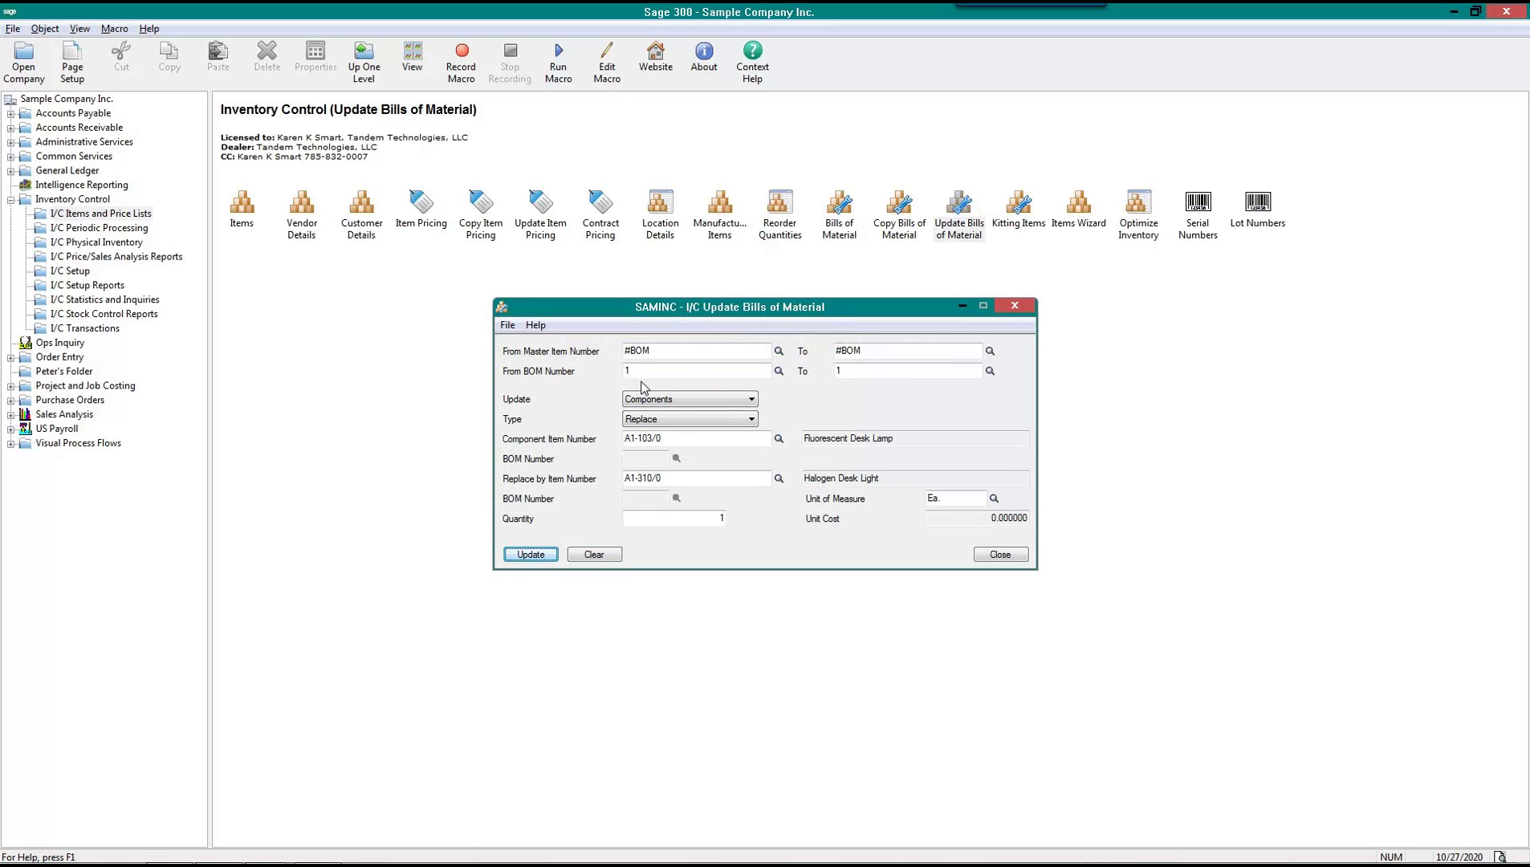
# Switch the bills of material update from components to cost, with type Variable Cost and Percentage as the calculation method
pyautogui.click(723, 404)
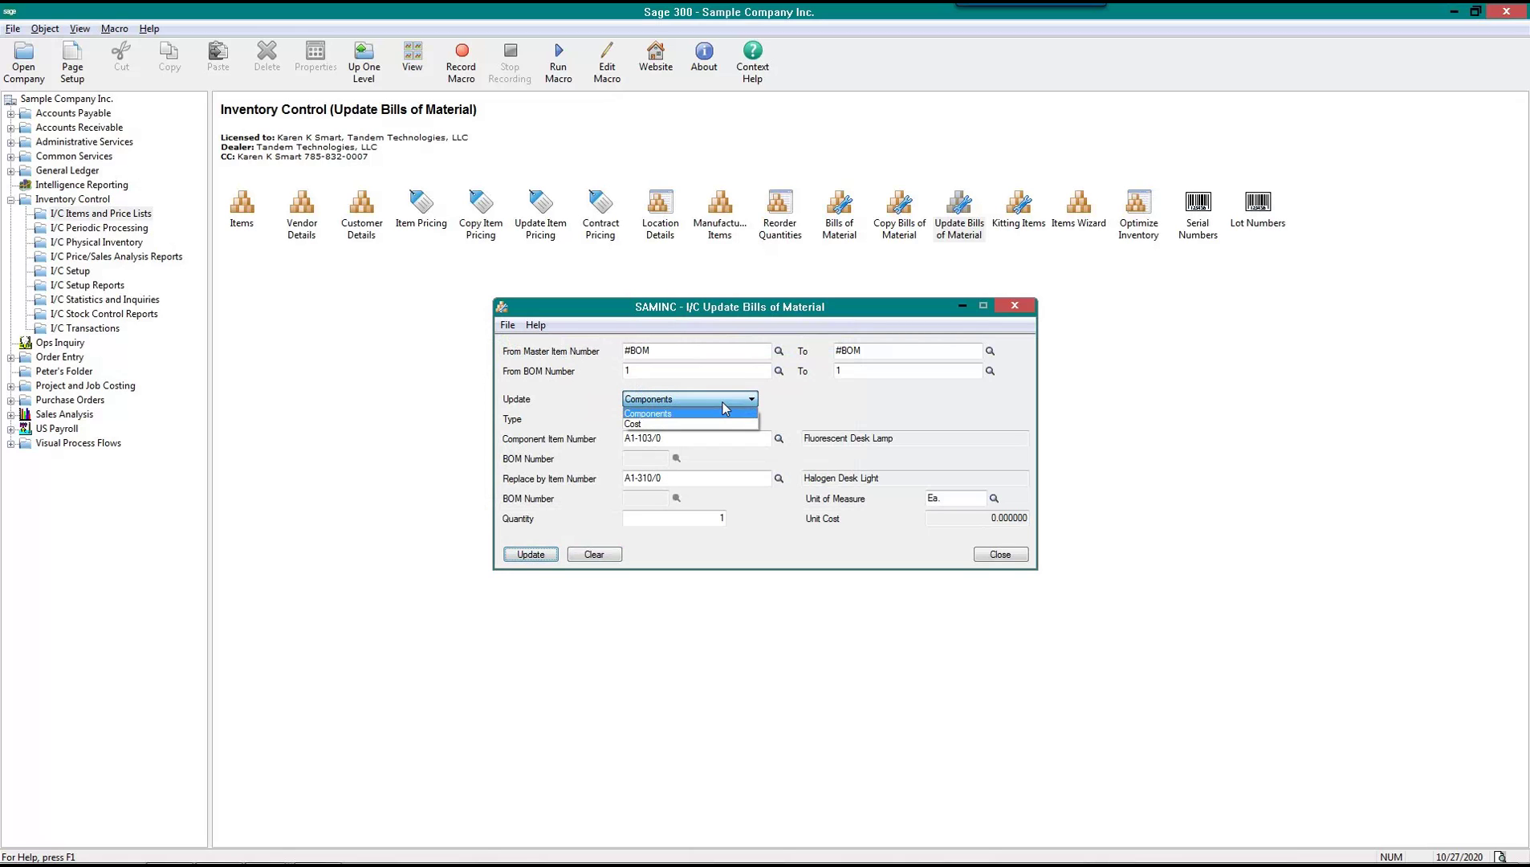
pyautogui.click(639, 427)
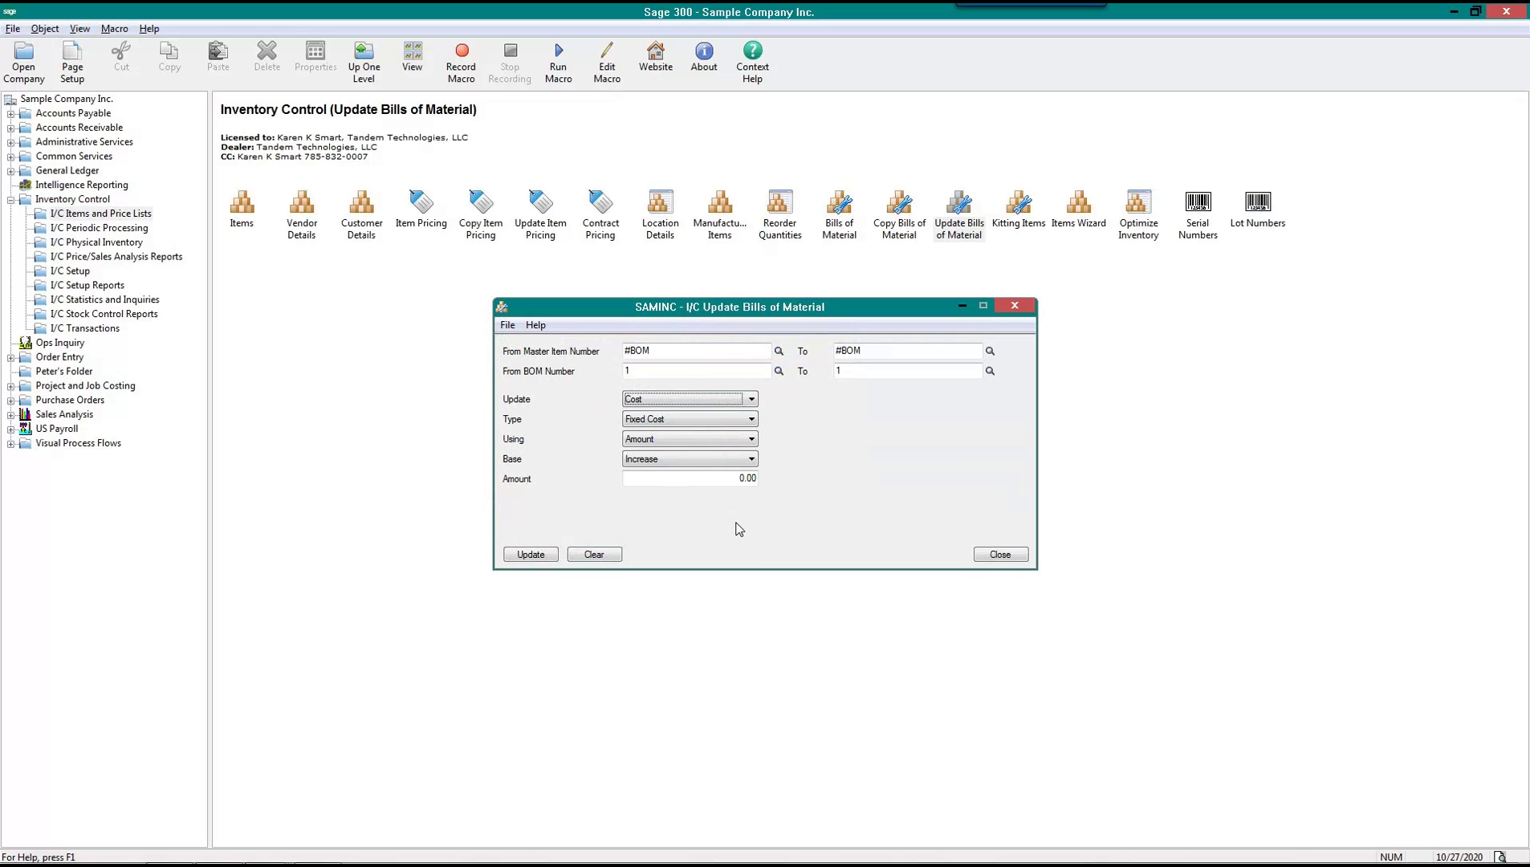
pyautogui.click(752, 421)
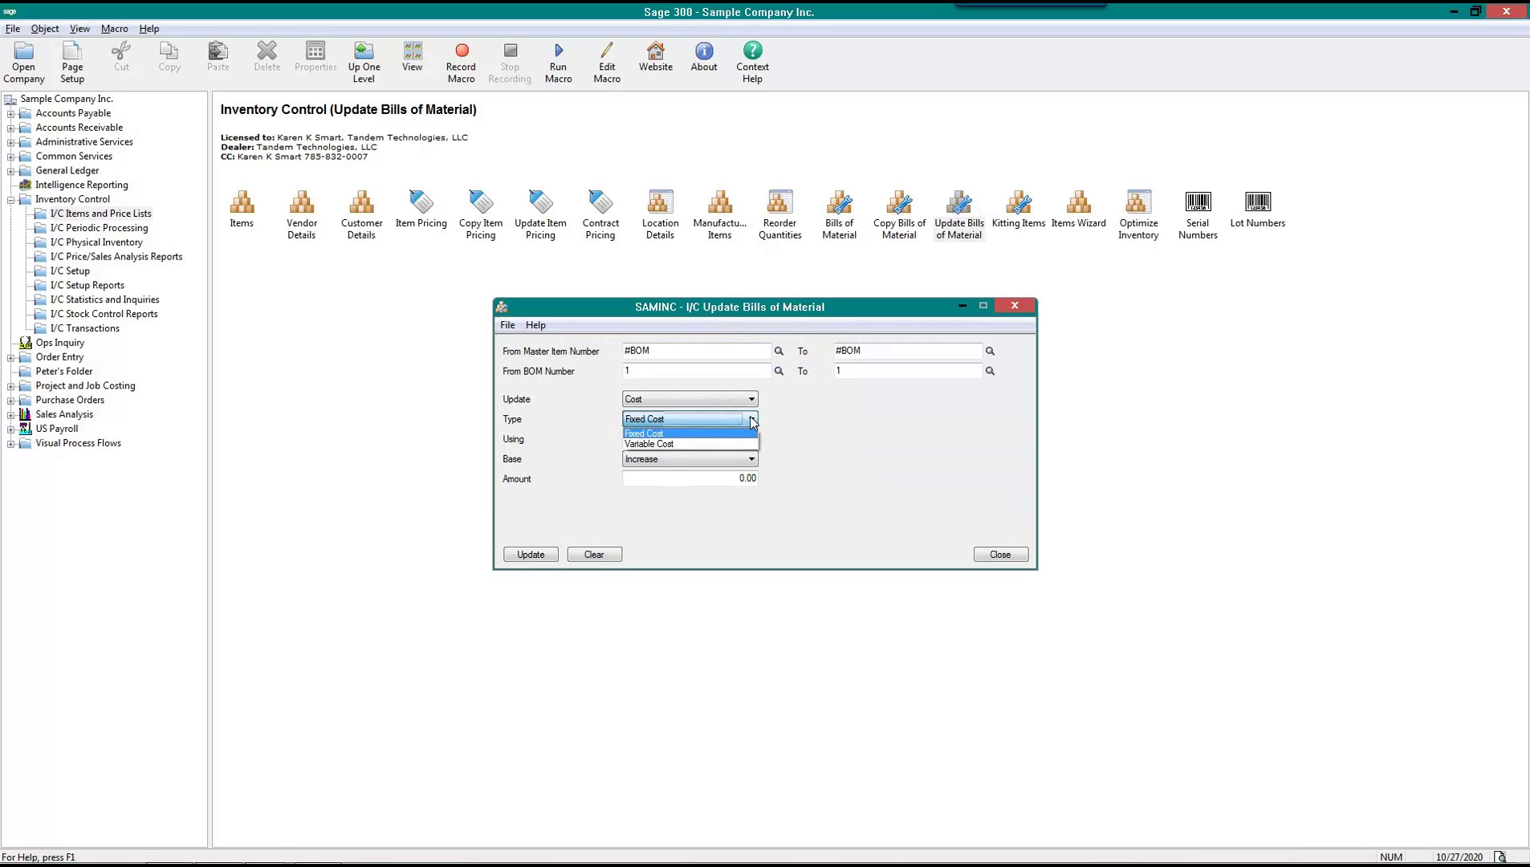
pyautogui.click(680, 442)
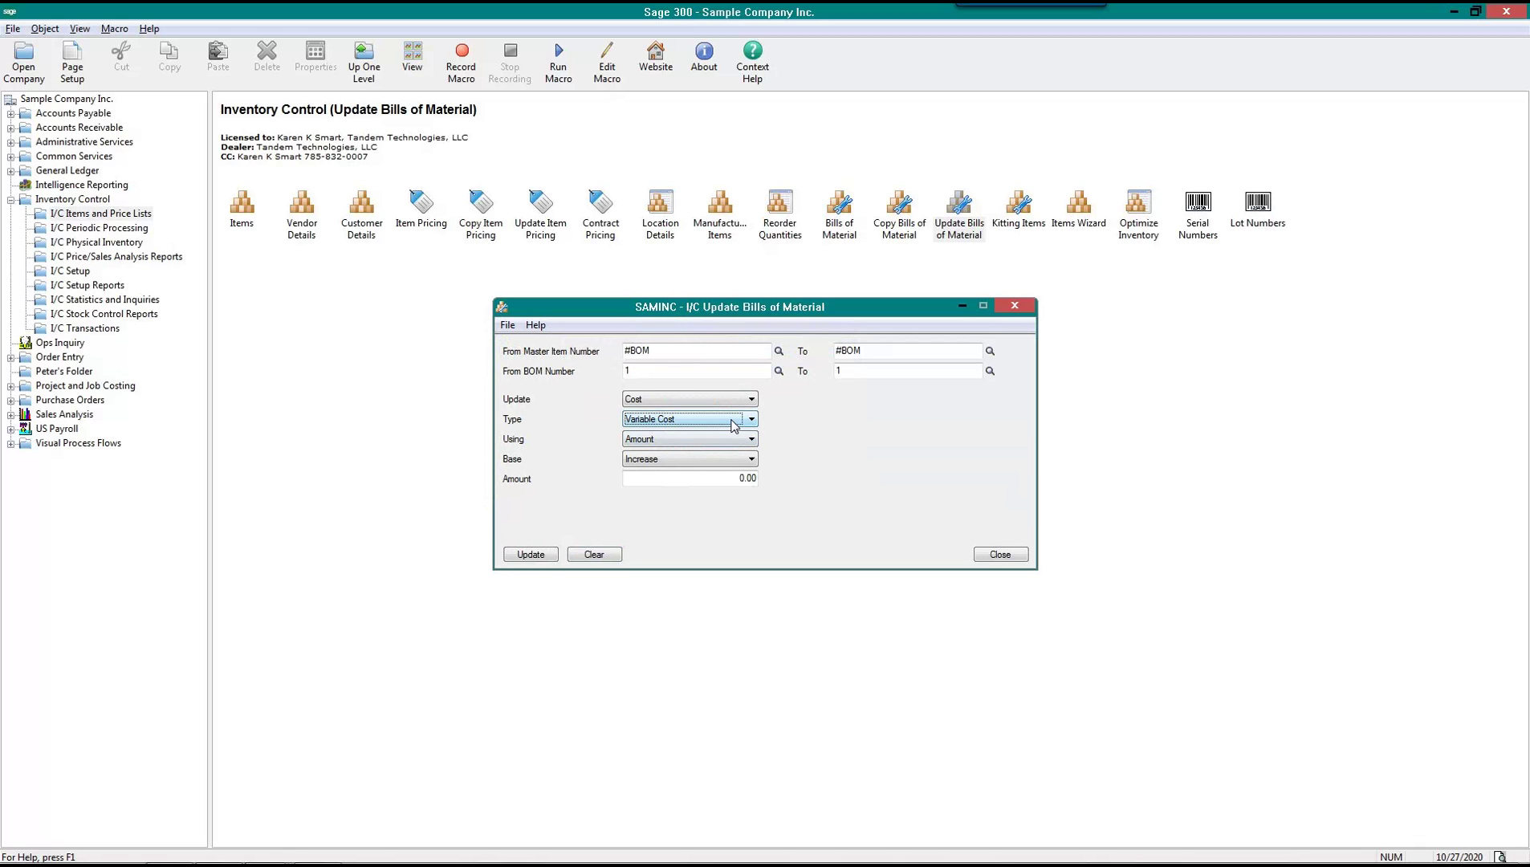
pyautogui.click(739, 440)
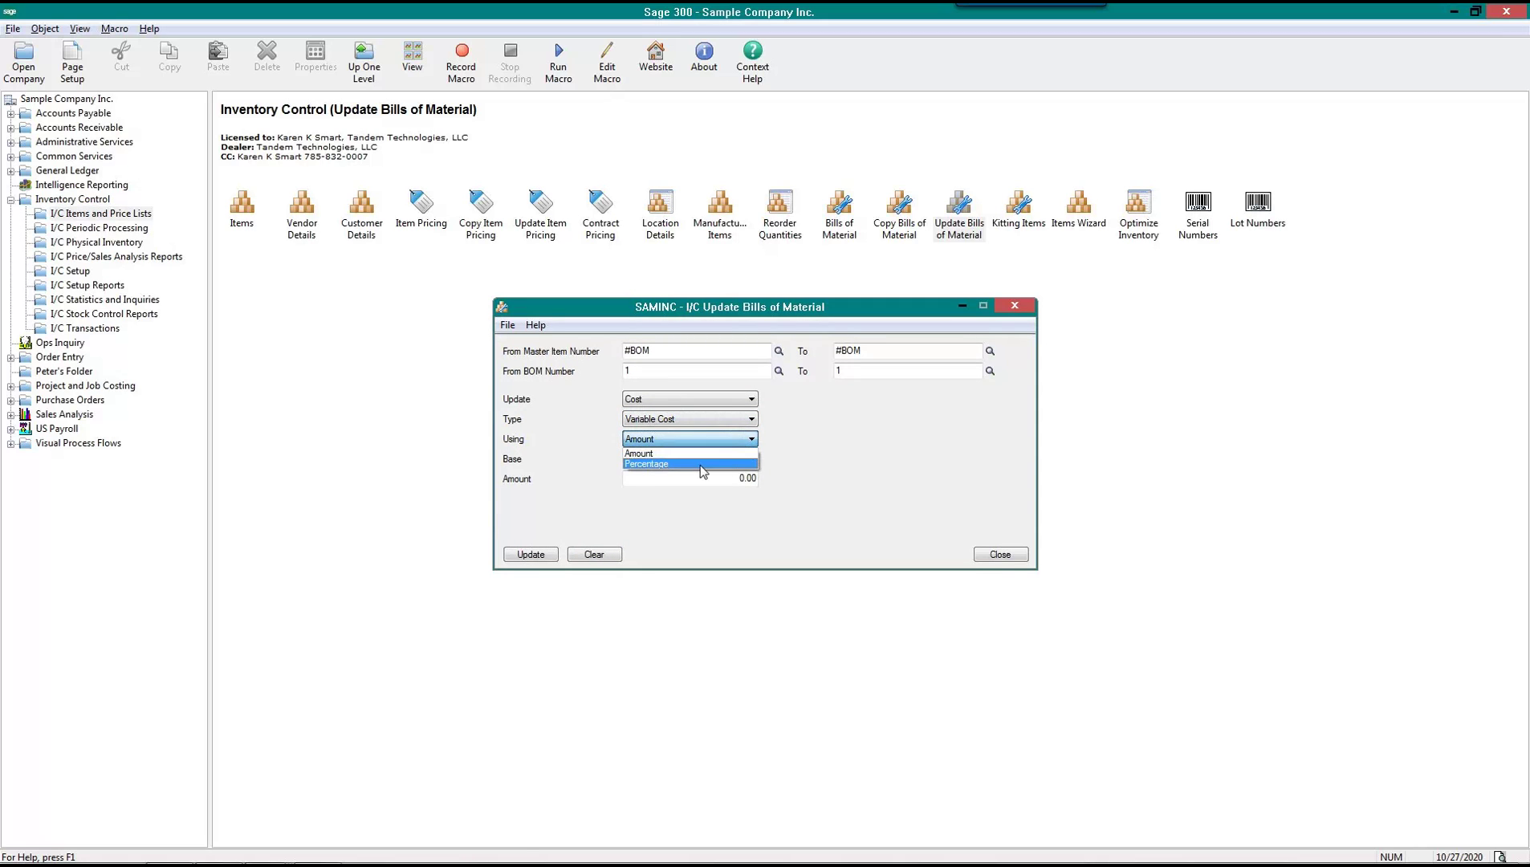
pyautogui.click(701, 465)
# Run the variable cost update with a 5 percent increase and close the update form
pyautogui.click(734, 480)
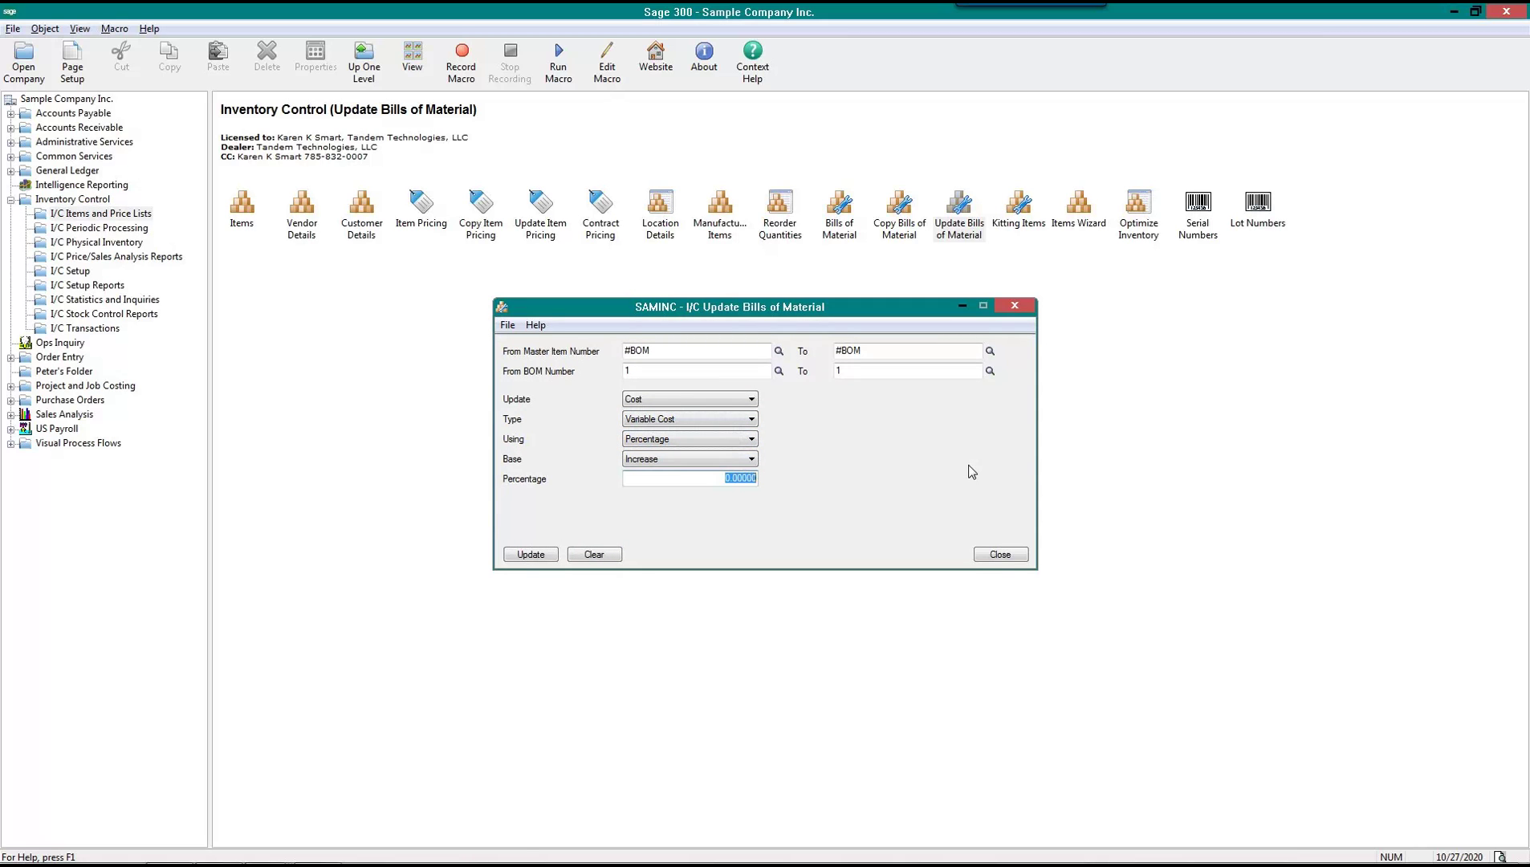
pyautogui.write('5')
pyautogui.click(515, 555)
pyautogui.click(808, 474)
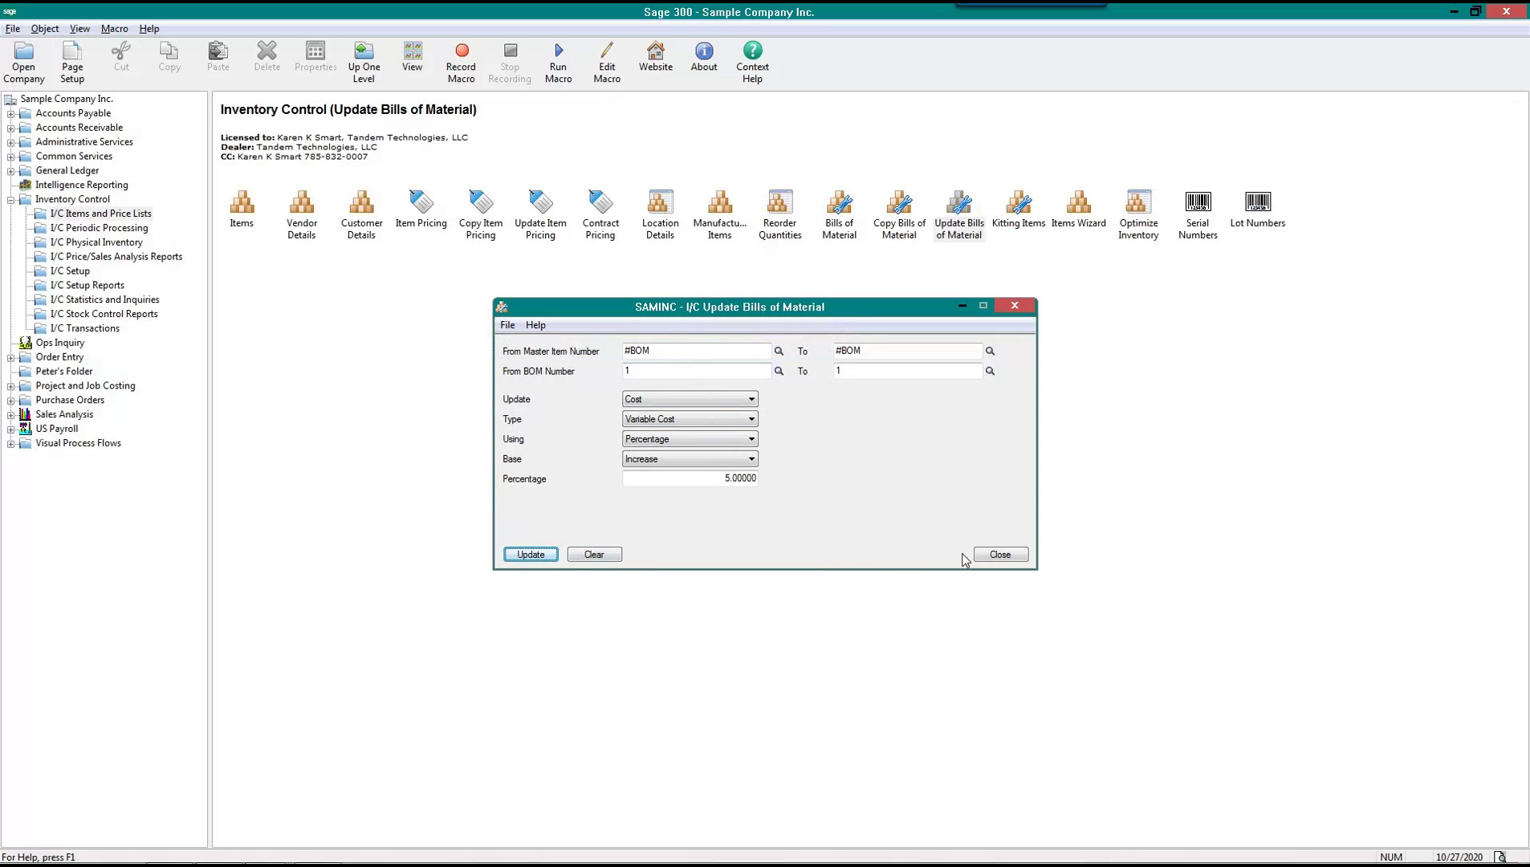
pyautogui.click(1016, 556)
# Open BOM number 1 of master item #BOM in Bills of Material, check component A1-310/0, variable cost and build quantity, and close it
pyautogui.click(836, 214)
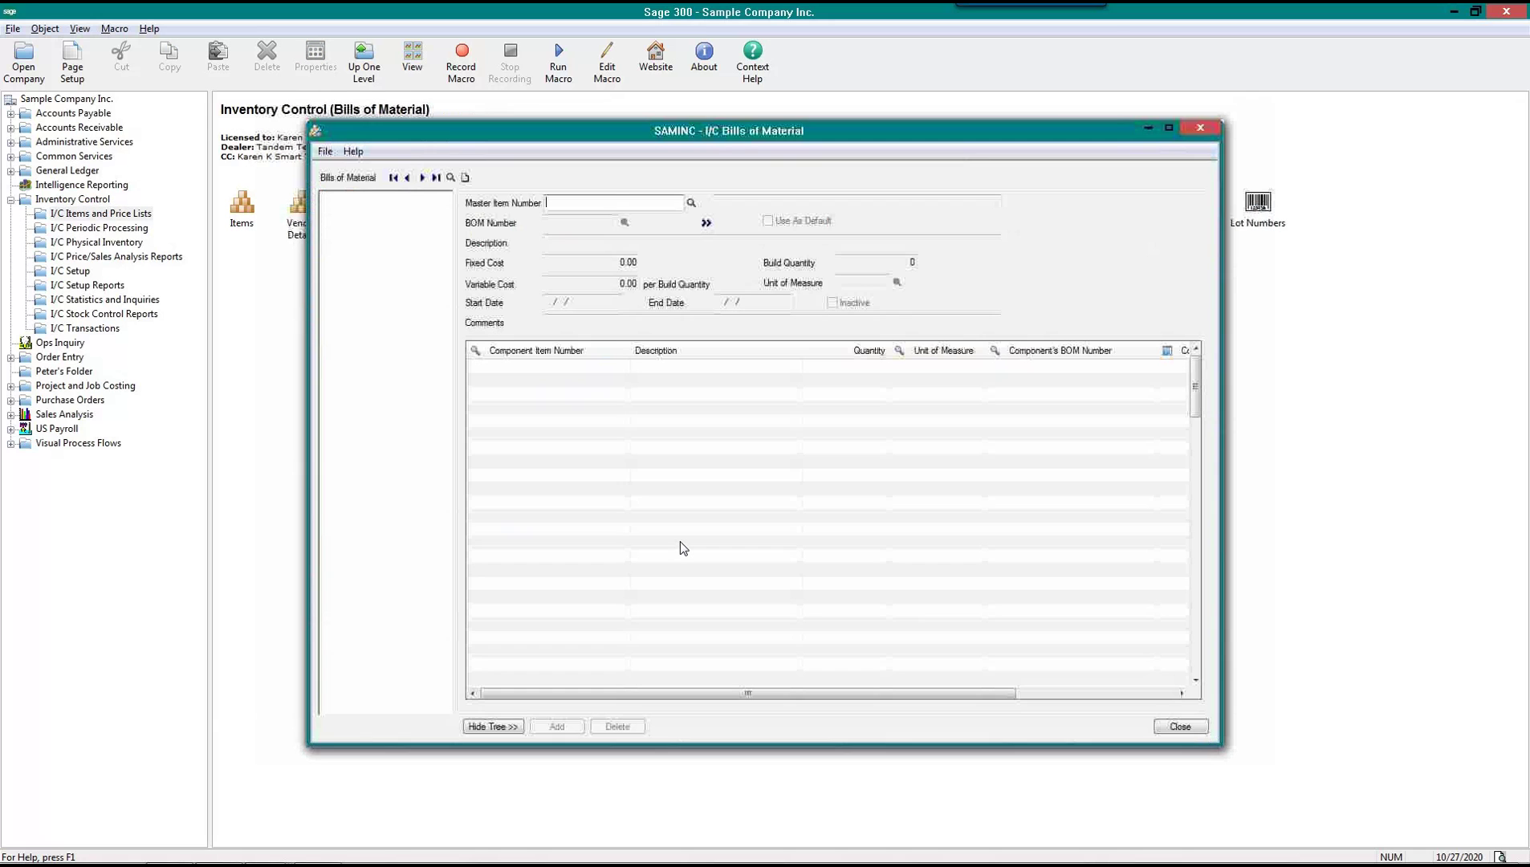
pyautogui.press('Tab')
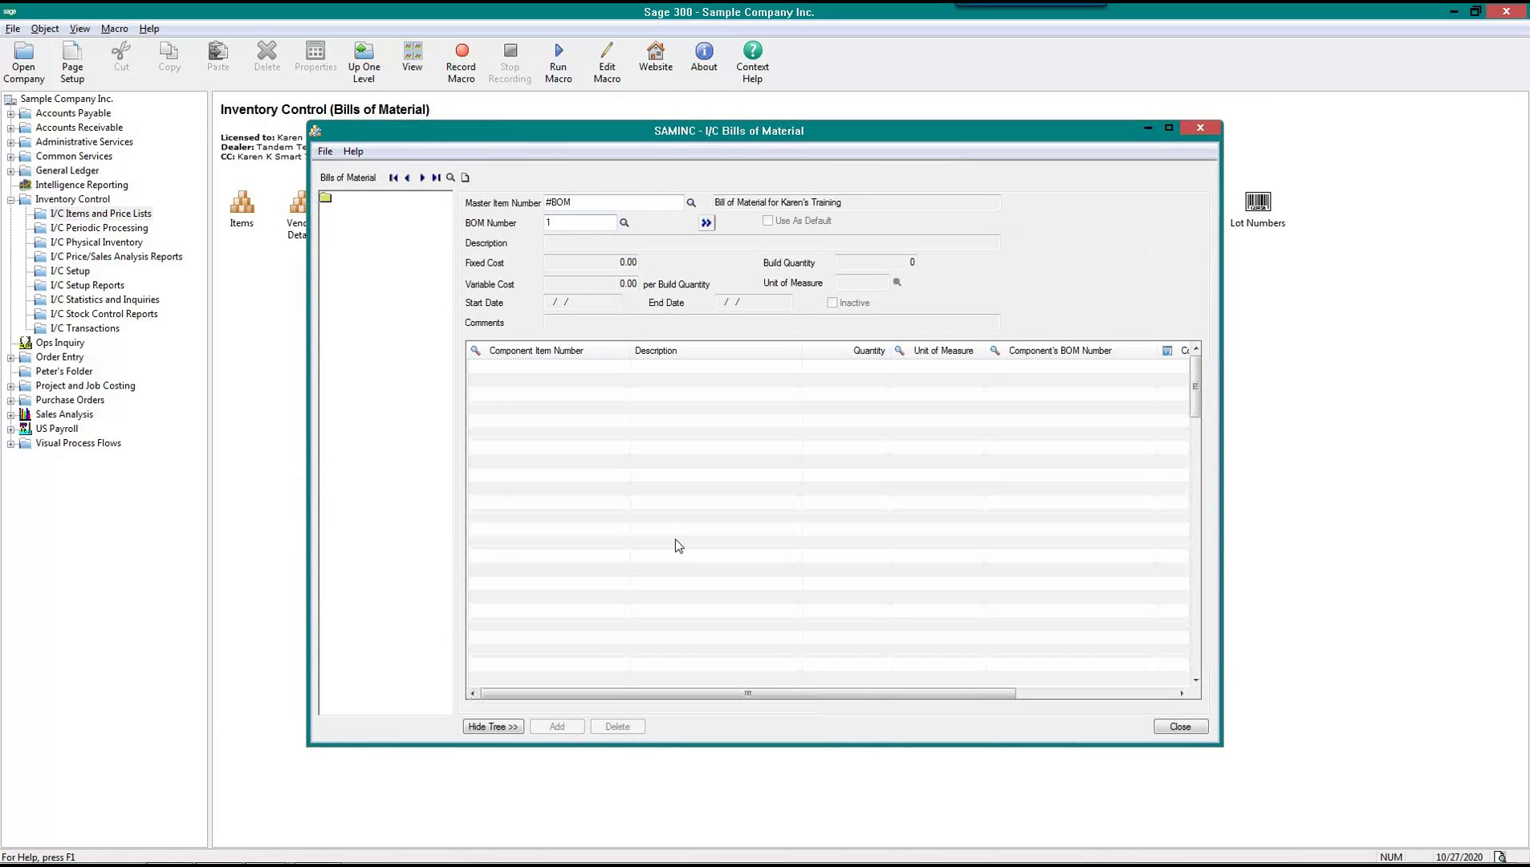
pyautogui.click(707, 224)
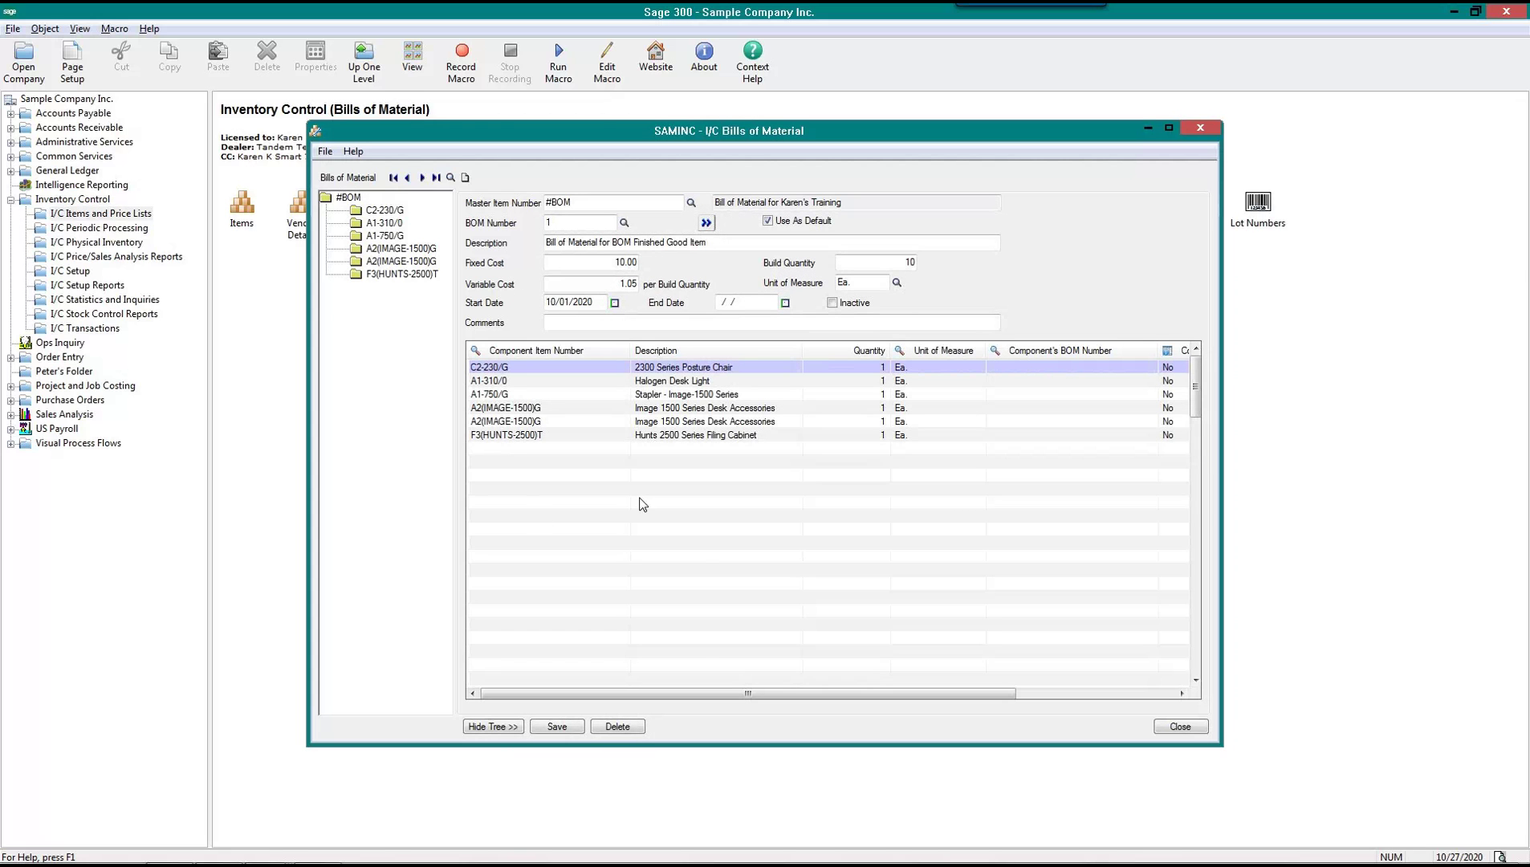
pyautogui.click(679, 384)
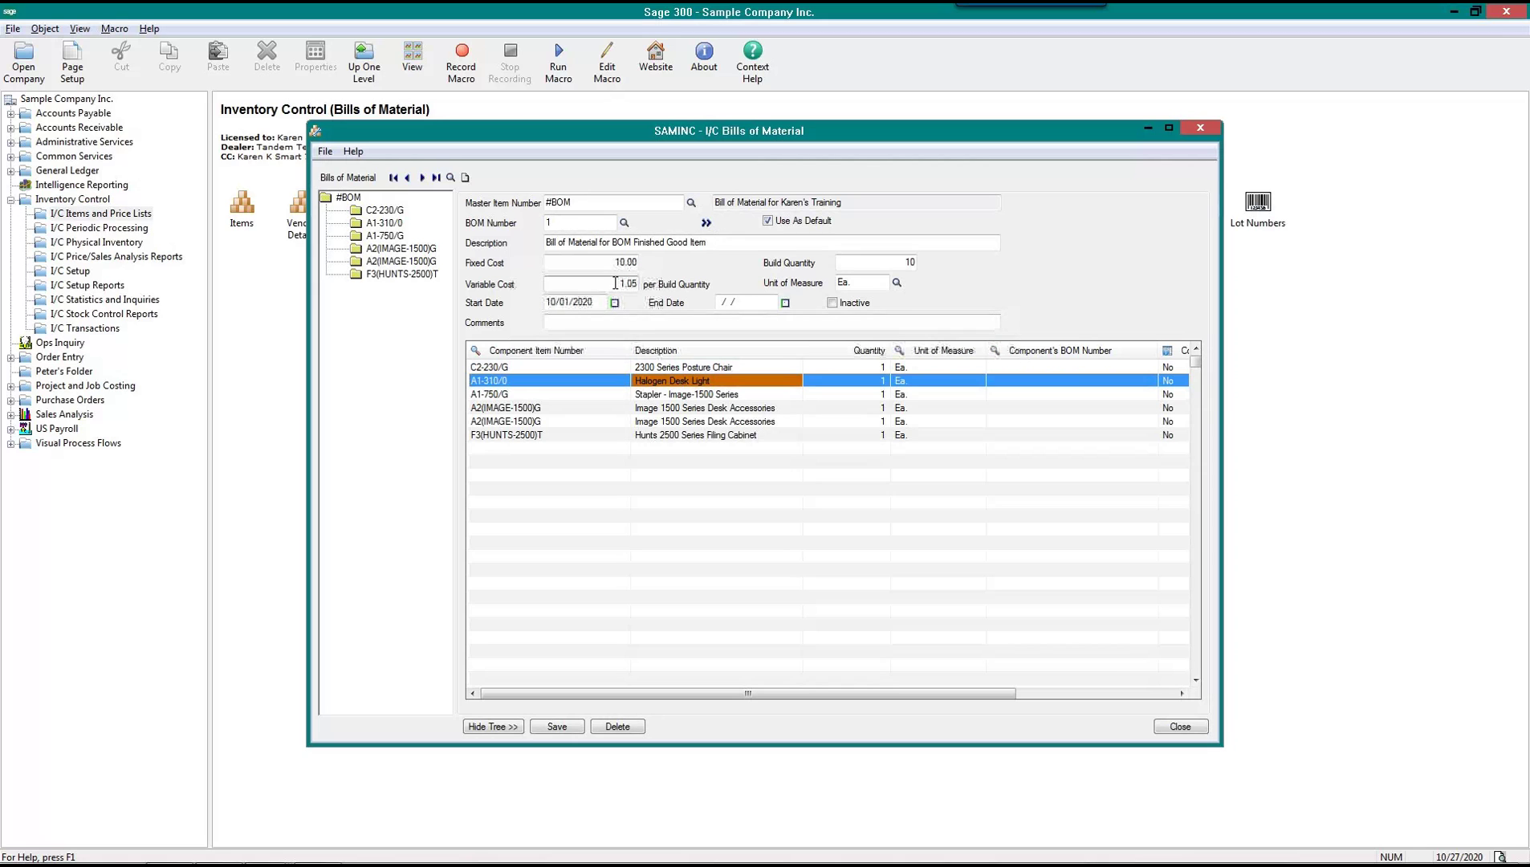
pyautogui.moveTo(616, 282); pyautogui.dragTo(647, 287)
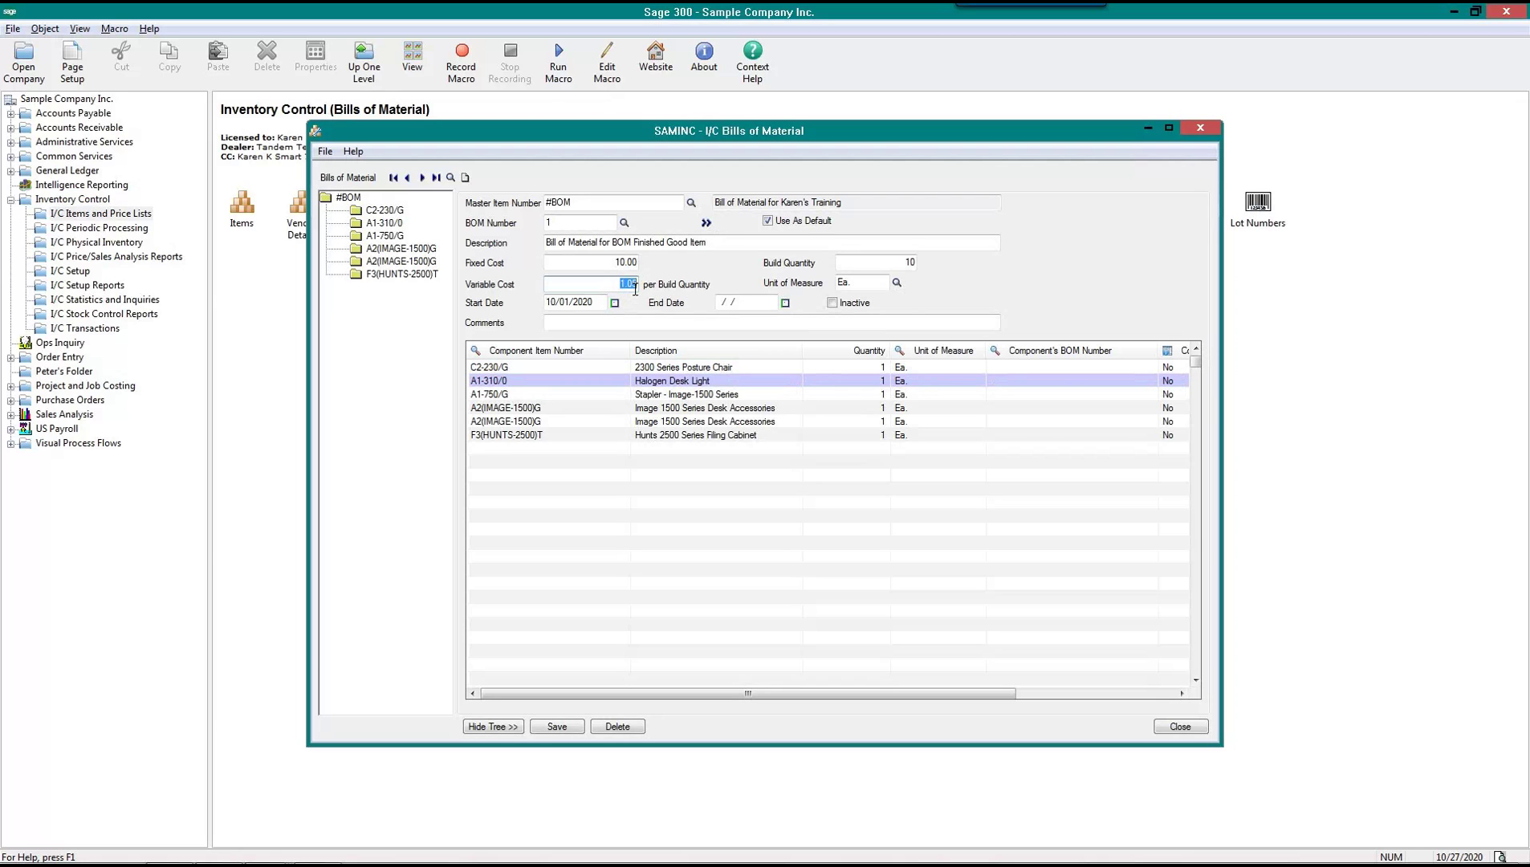
pyautogui.click(894, 262)
pyautogui.click(1174, 732)
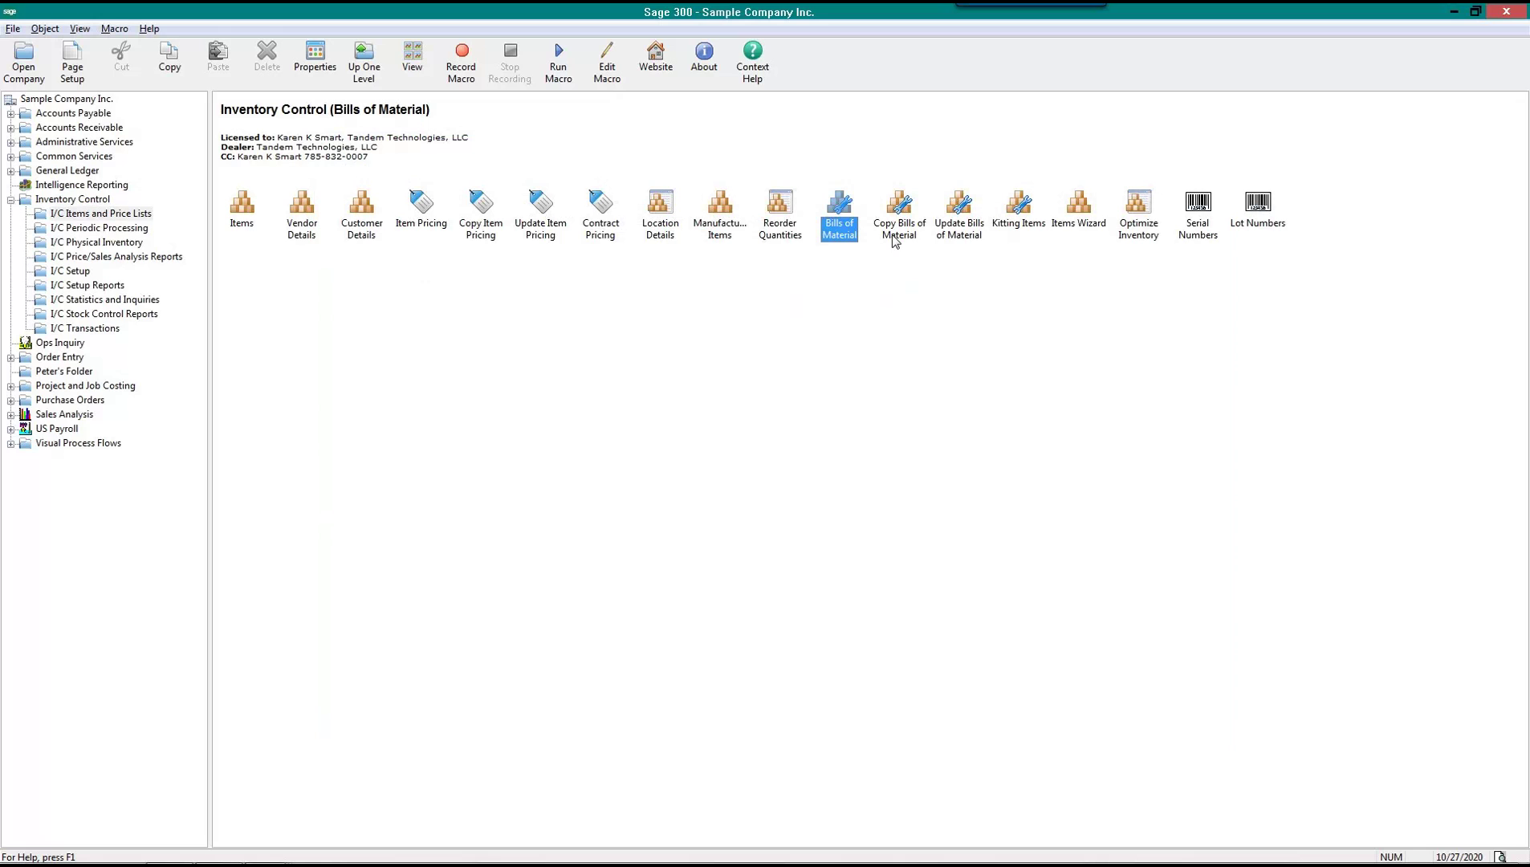
pyautogui.click(895, 234)
pyautogui.click(966, 239)
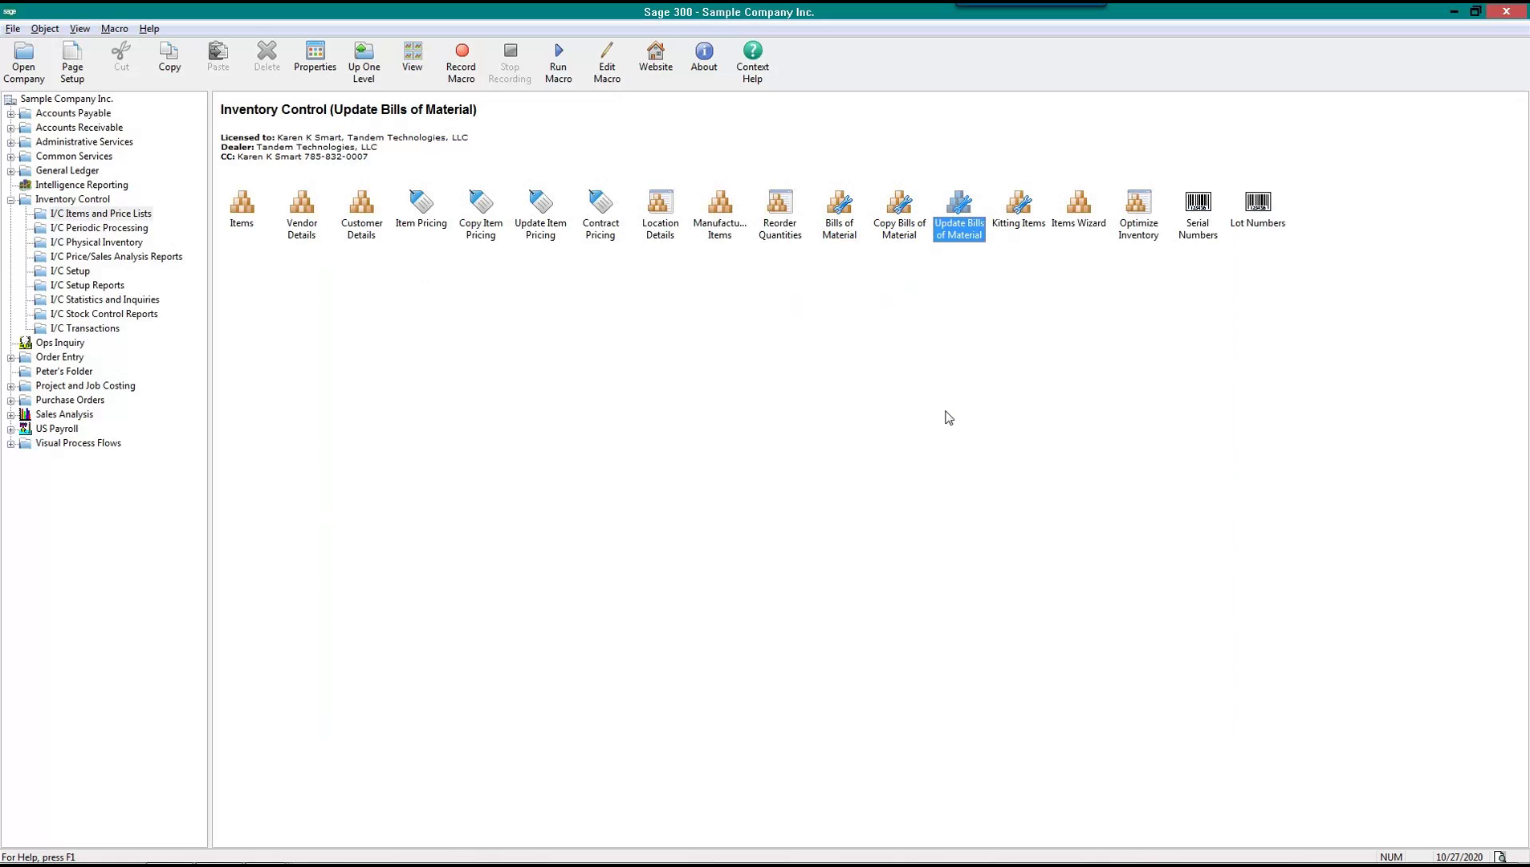
pyautogui.click(1027, 209)
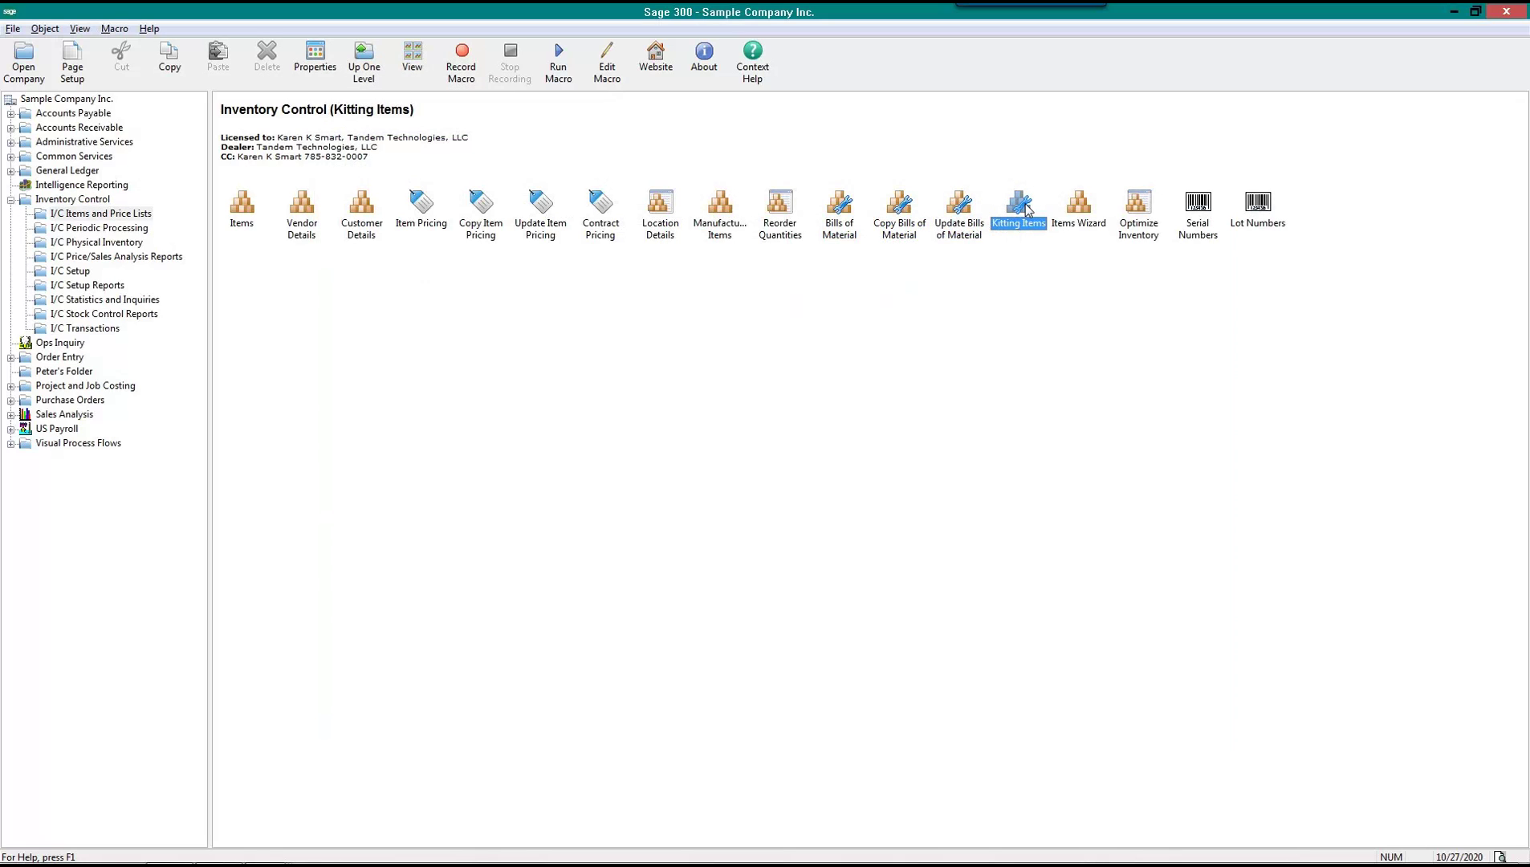